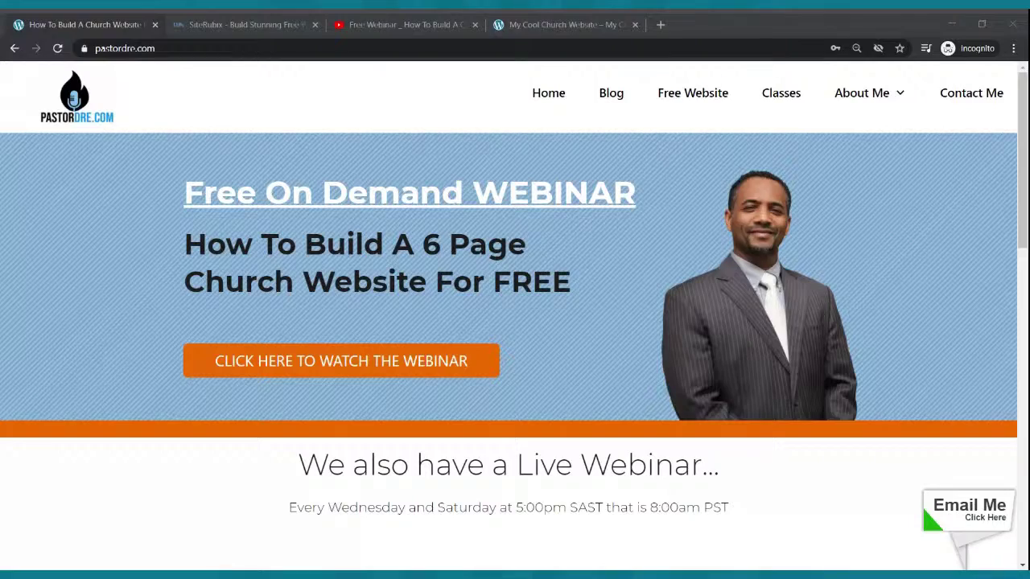
- Look over the sample church website's homepage
{"action": "left_click", "coordinate": [593, 23]}
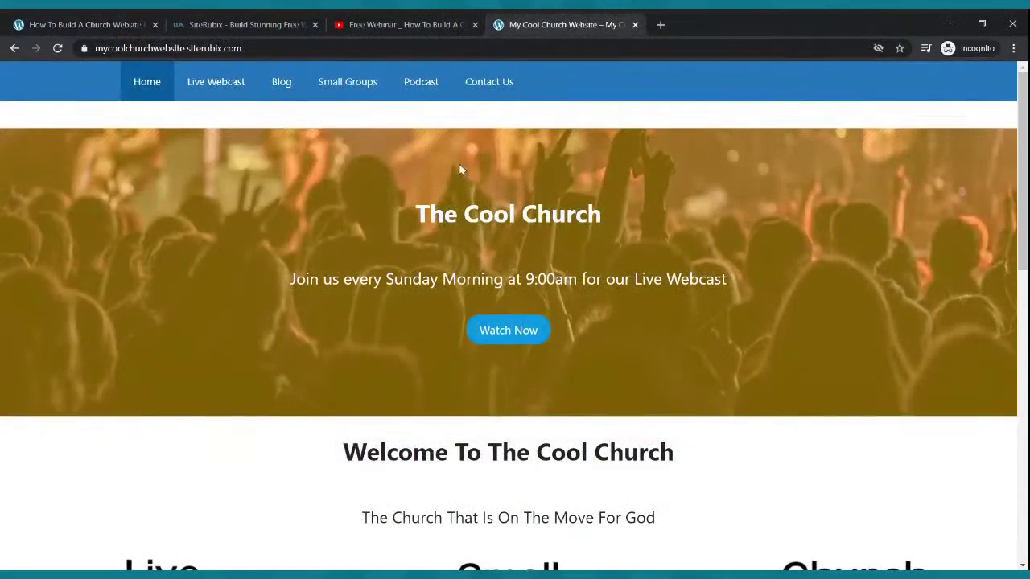
{"action": "scroll", "coordinate": [519, 201], "scroll_direction": "down", "scroll_amount": 6}
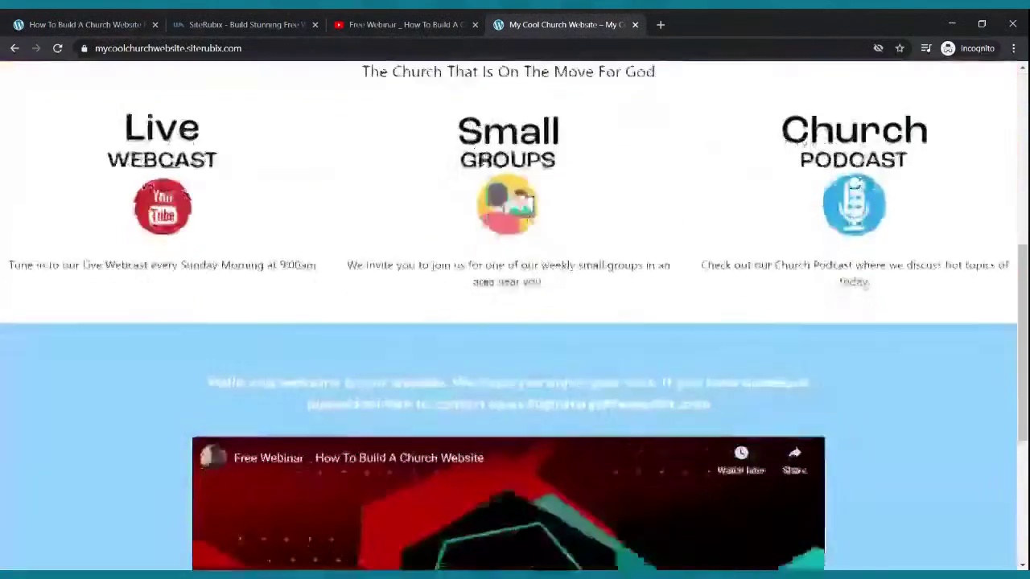
{"action": "scroll", "coordinate": [522, 200], "scroll_direction": "down", "scroll_amount": 4}
{"action": "scroll", "coordinate": [515, 185], "scroll_direction": "up", "scroll_amount": 9}
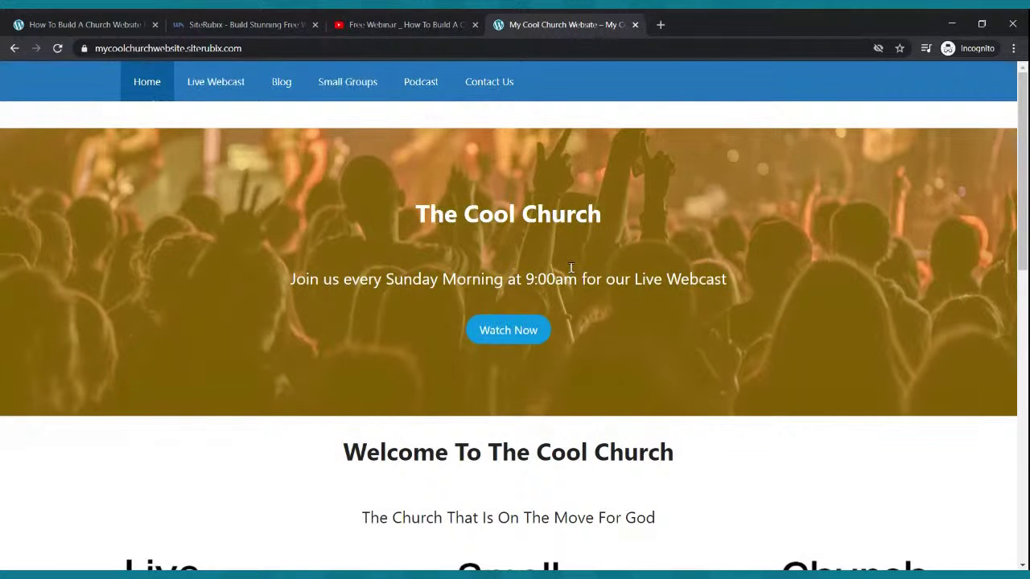
{"action": "scroll", "coordinate": [678, 305], "scroll_direction": "down", "scroll_amount": 1}
{"action": "scroll", "coordinate": [681, 288], "scroll_direction": "up", "scroll_amount": 1}
{"action": "scroll", "coordinate": [561, 294], "scroll_direction": "down", "scroll_amount": 2}
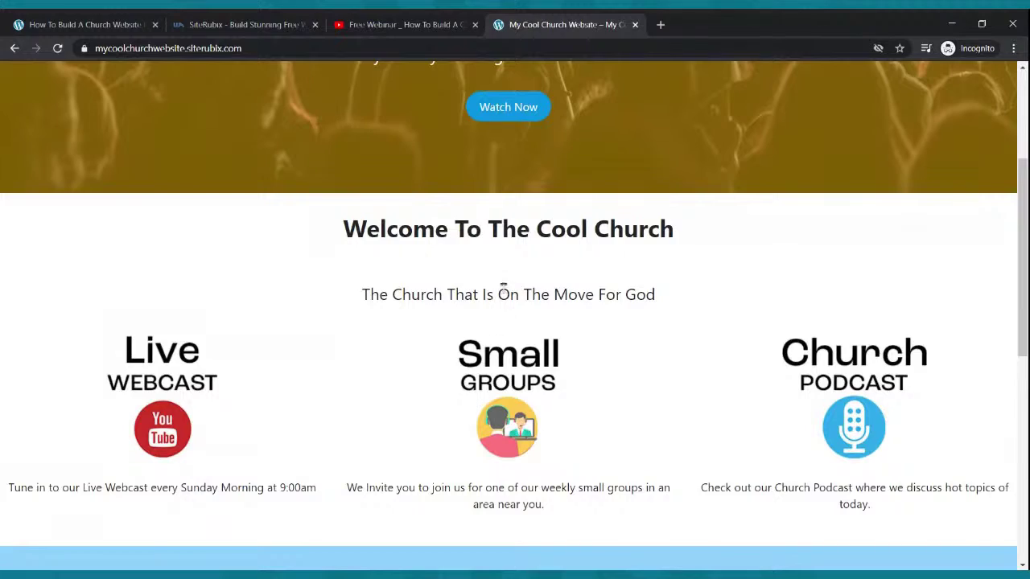
{"action": "scroll", "coordinate": [612, 256], "scroll_direction": "down", "scroll_amount": 3}
{"action": "scroll", "coordinate": [595, 256], "scroll_direction": "down", "scroll_amount": 2}
{"action": "scroll", "coordinate": [531, 332], "scroll_direction": "up", "scroll_amount": 1}
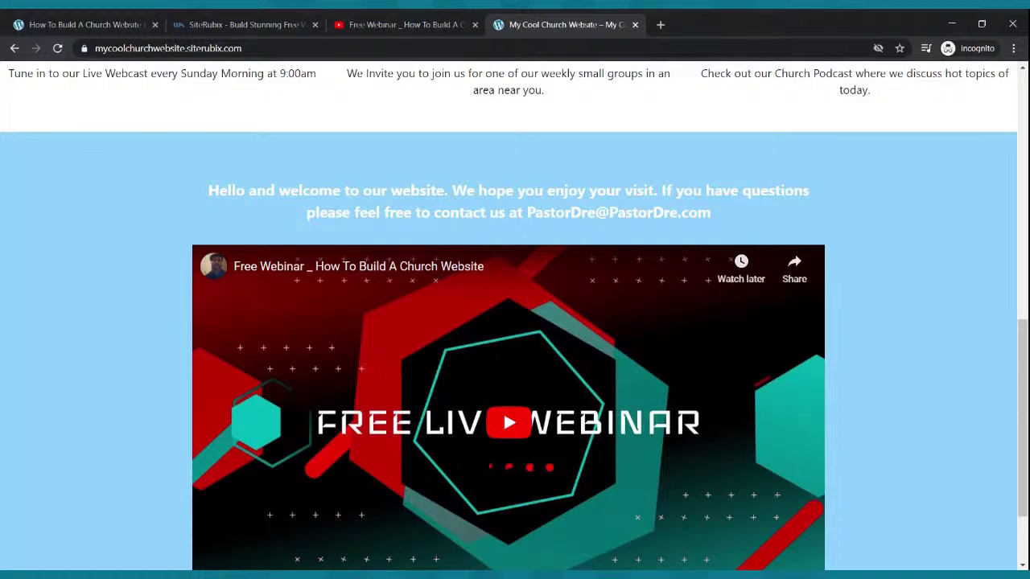
{"action": "scroll", "coordinate": [529, 299], "scroll_direction": "down", "scroll_amount": 2}
{"action": "scroll", "coordinate": [518, 281], "scroll_direction": "up", "scroll_amount": 8}
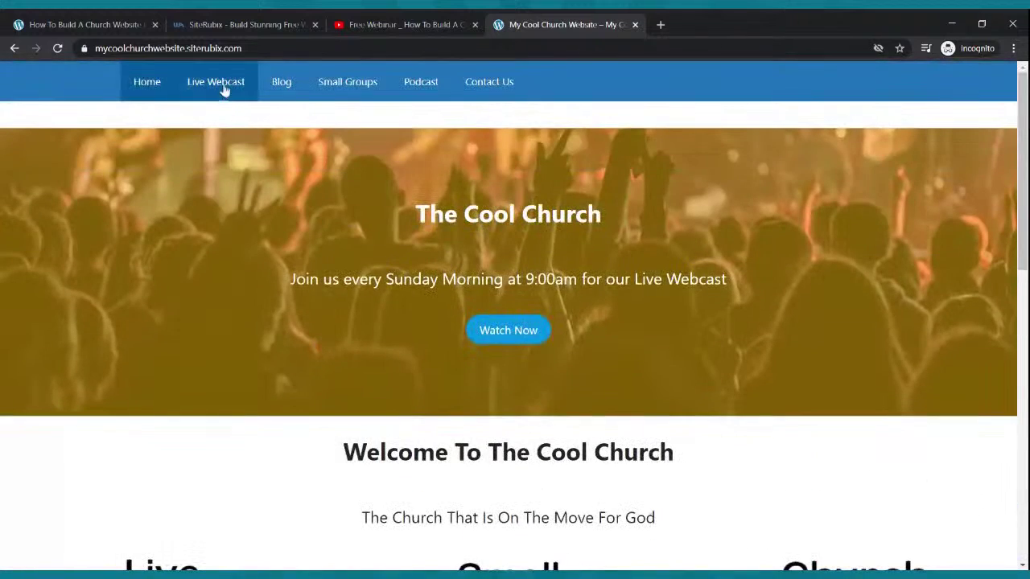
- Tour the sample site's Live Webcast, Blog, Small Groups, Podcast and Contact Us pages, then return home
{"action": "left_click", "coordinate": [223, 84]}
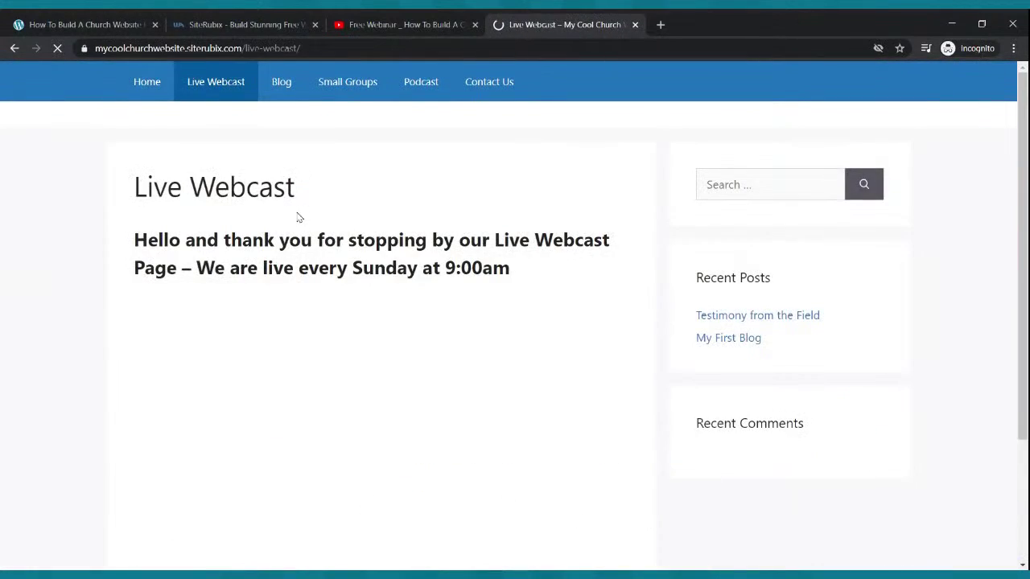
{"action": "scroll", "coordinate": [346, 189], "scroll_direction": "down", "scroll_amount": 2}
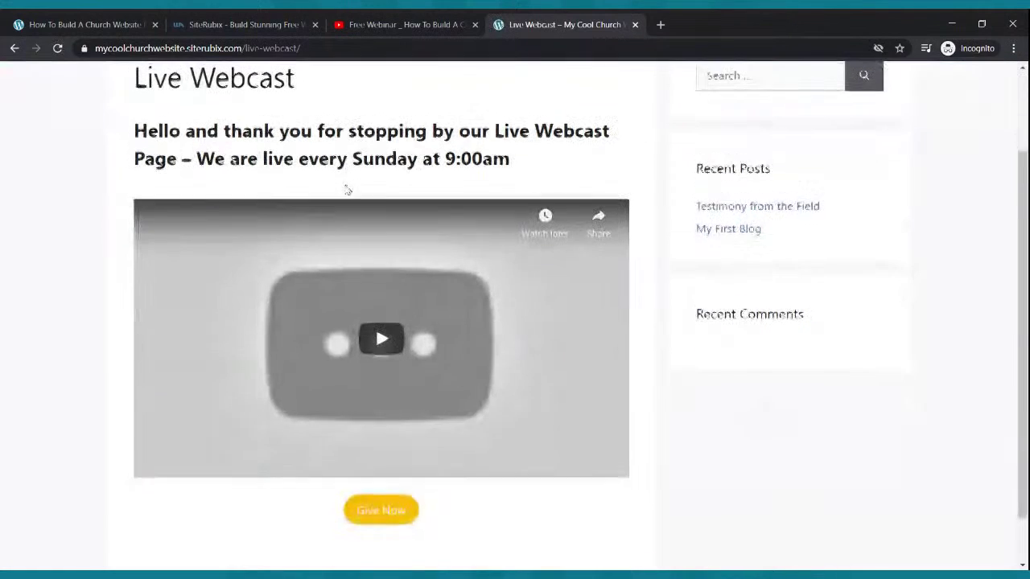
{"action": "scroll", "coordinate": [348, 189], "scroll_direction": "up", "scroll_amount": 2}
{"action": "left_click", "coordinate": [287, 99]}
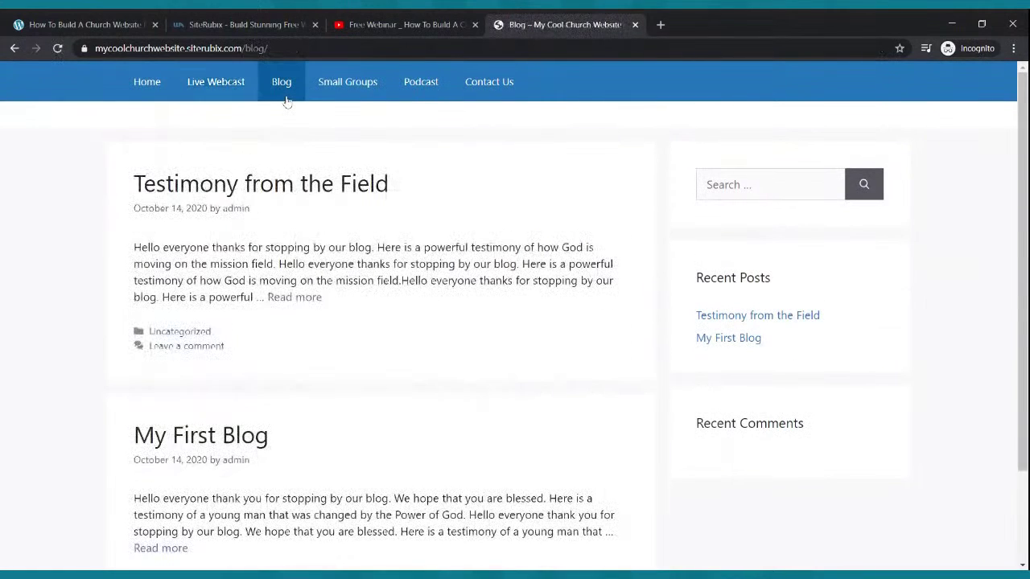
{"action": "left_click", "coordinate": [372, 81]}
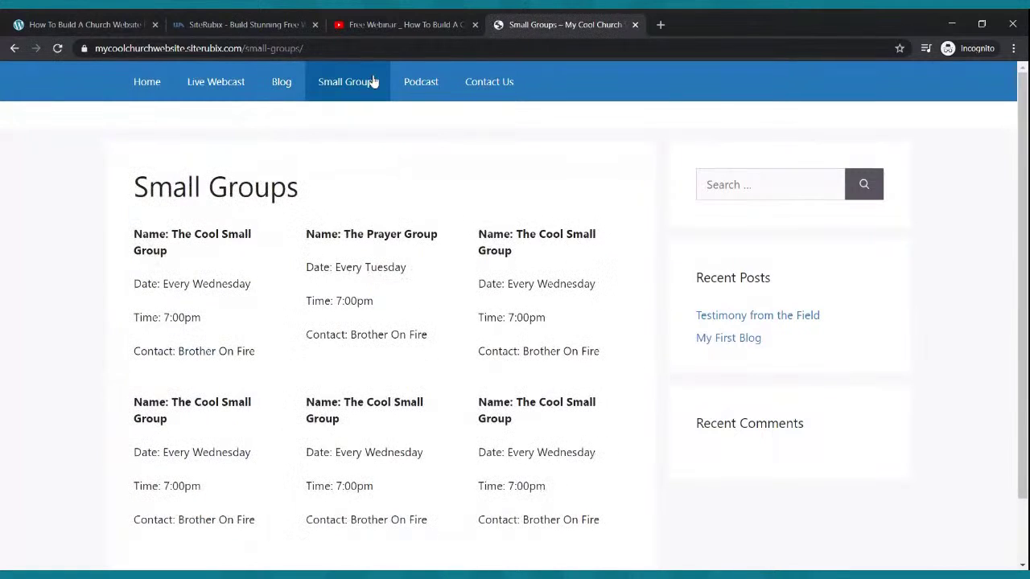
{"action": "left_click", "coordinate": [416, 86]}
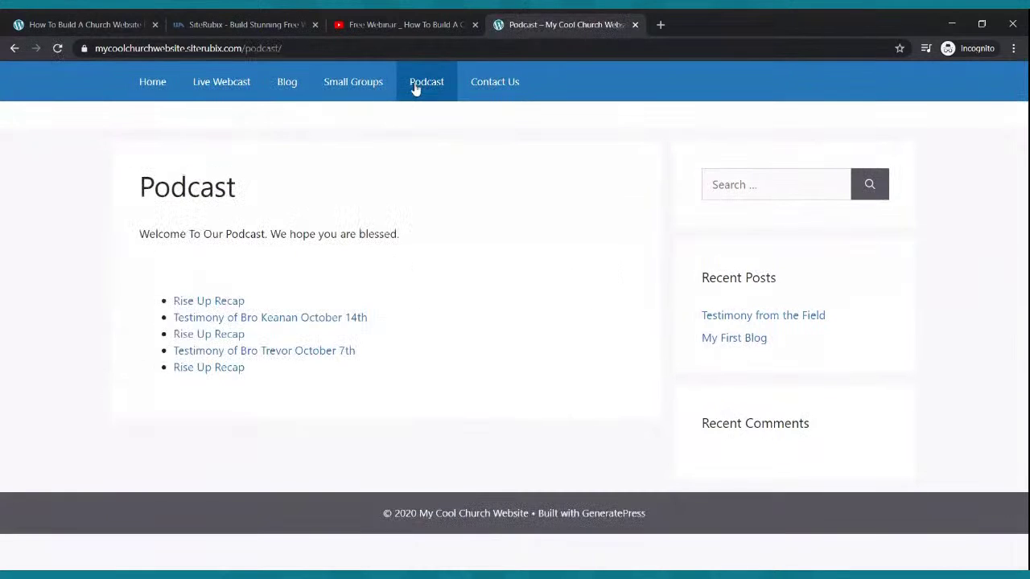
{"action": "left_click", "coordinate": [494, 83]}
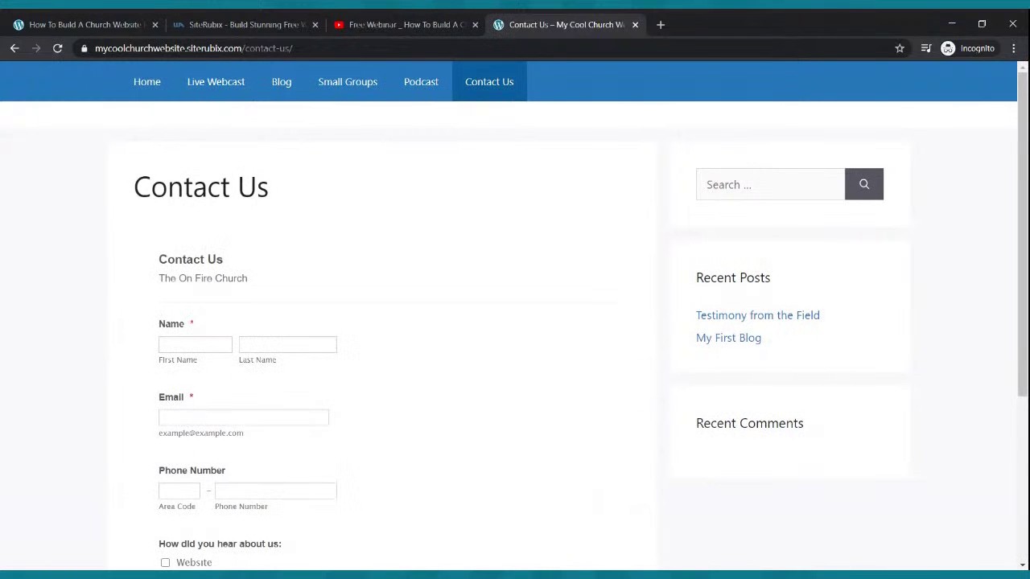
{"action": "left_click", "coordinate": [138, 80]}
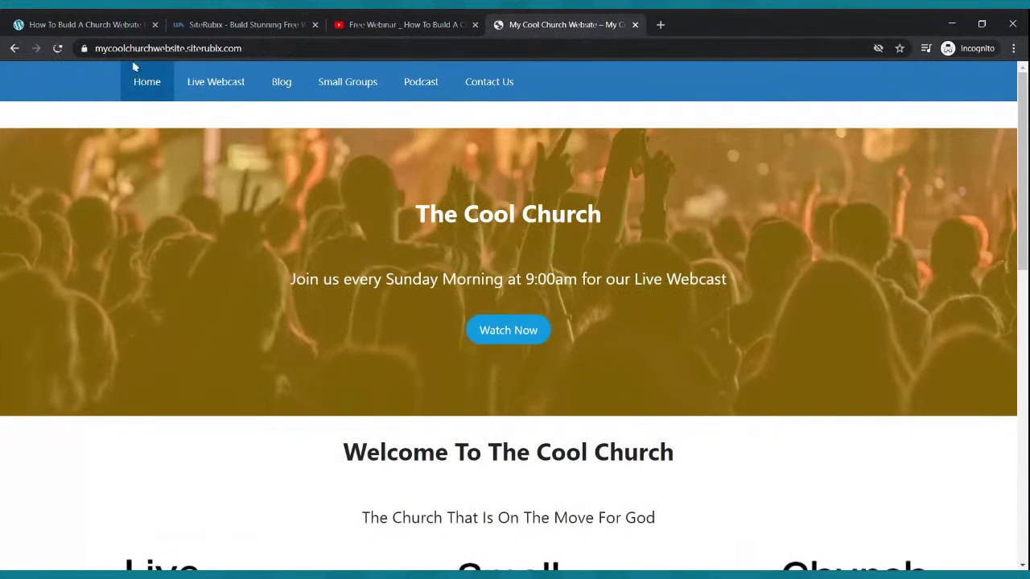
- Open pastordre.com's free website offer, close the old SiteRubix tab, and select the website name field
{"action": "left_click", "coordinate": [87, 27]}
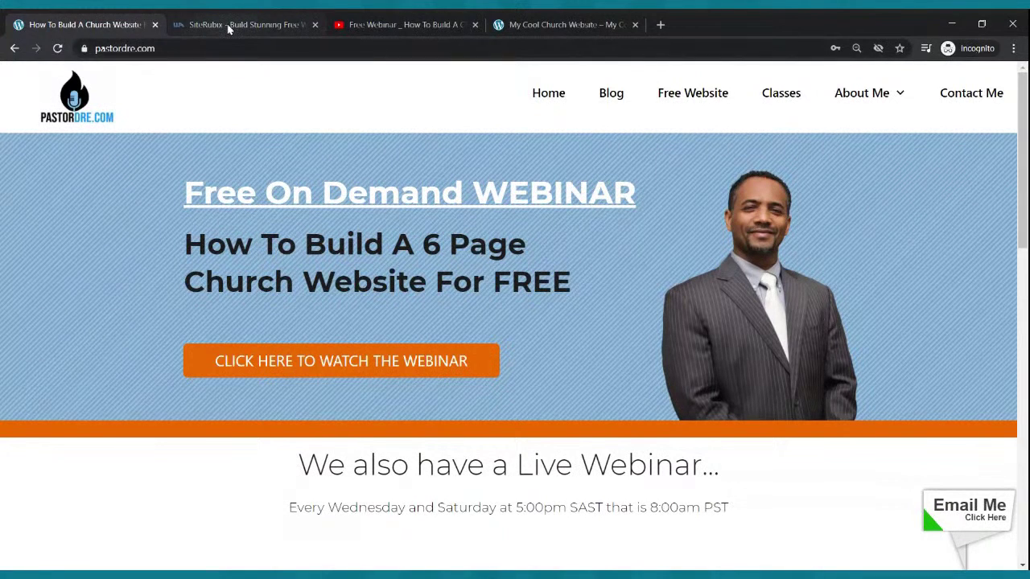
{"action": "left_click", "coordinate": [691, 95]}
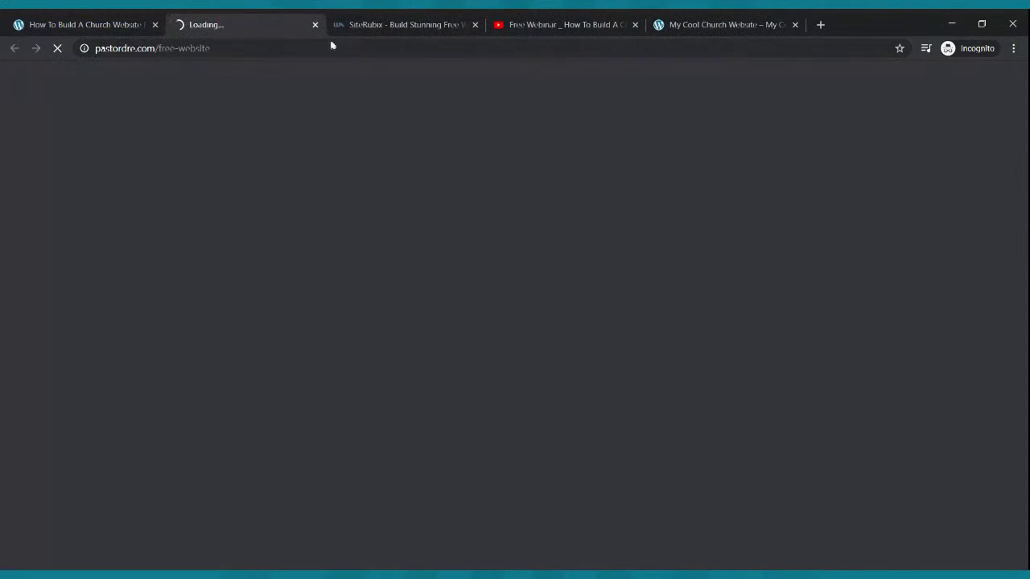
{"action": "left_click", "coordinate": [474, 25]}
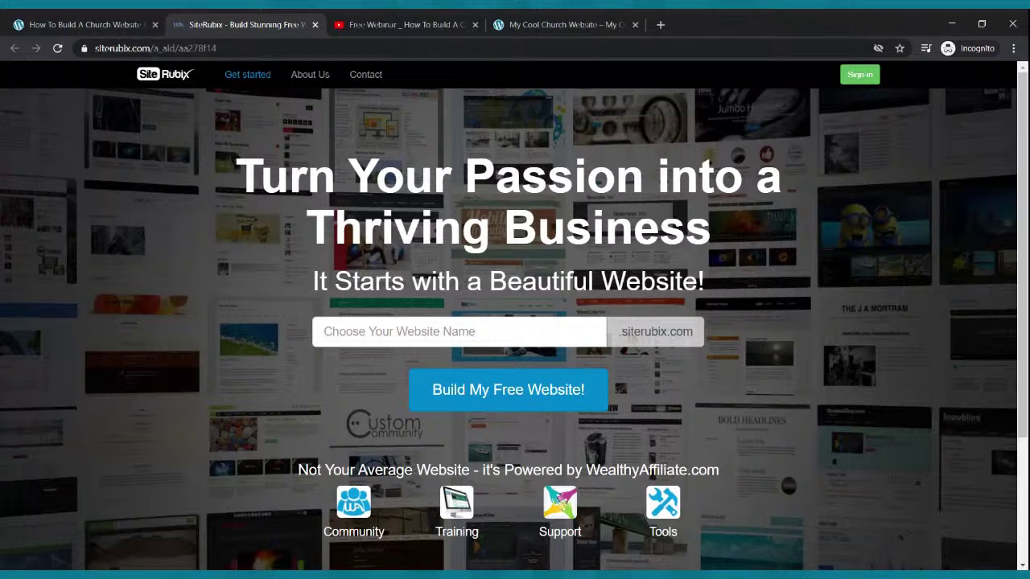
{"action": "left_click", "coordinate": [490, 339]}
- Try the website names theonfirechurch and theradicalchurch, which are both unavailable
{"action": "type", "text": "th"}
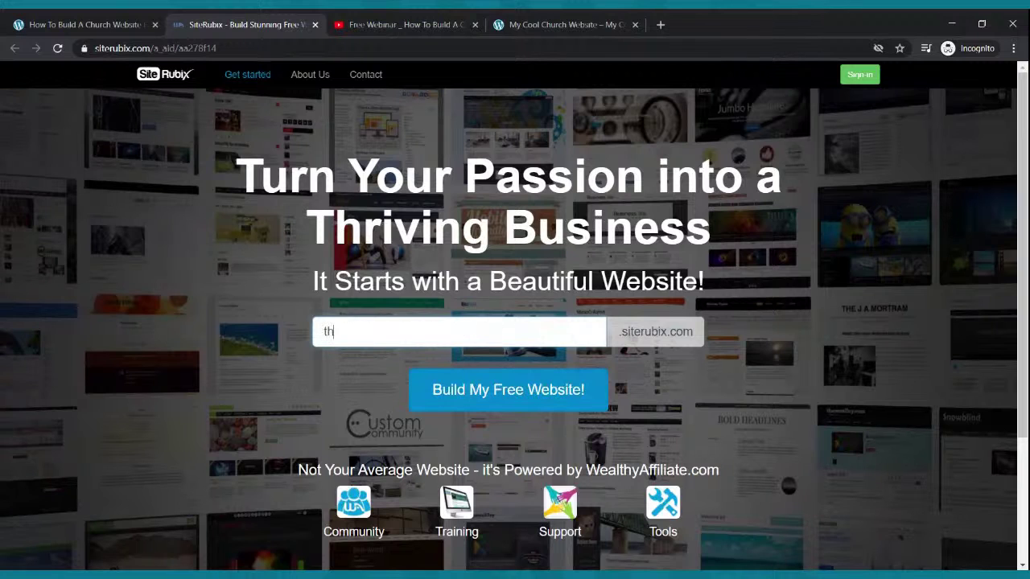
{"action": "type", "text": "eonfirechurch"}
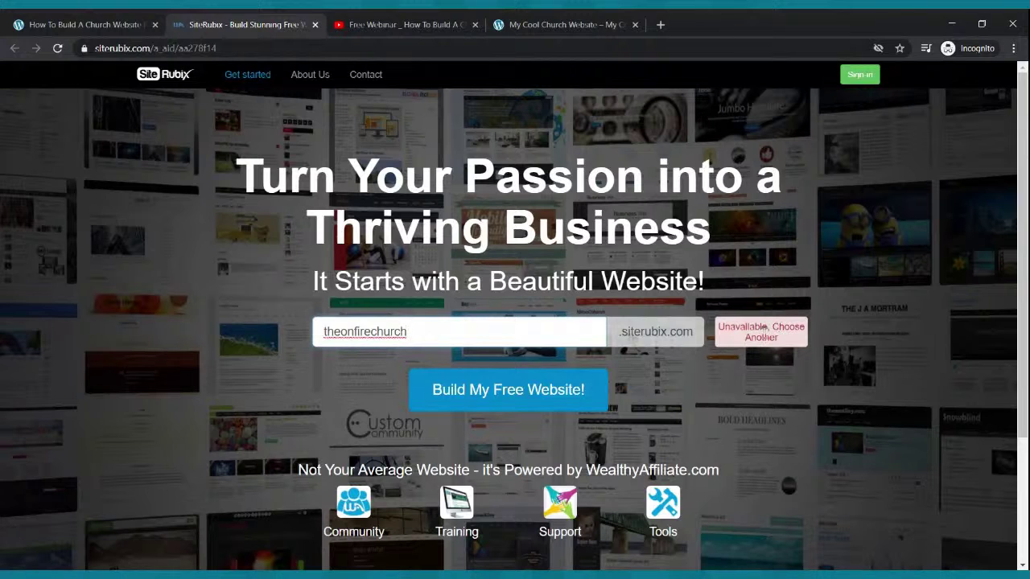
{"action": "left_click_drag", "start_coordinate": [412, 333], "coordinate": [311, 331]}
{"action": "type", "text": "thea"}
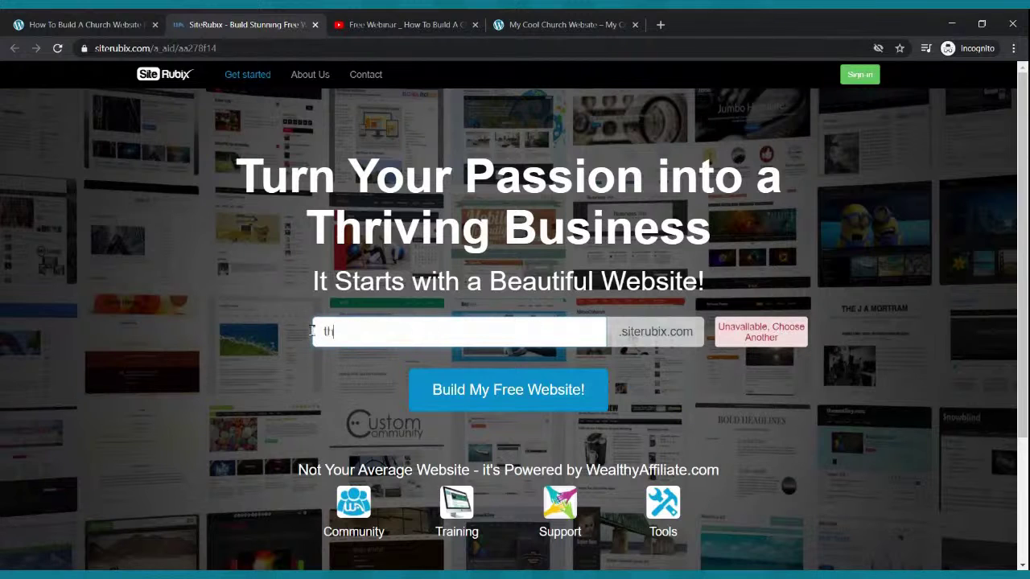
{"action": "key", "text": "BackSpace"}
{"action": "type", "text": "radicalc"}
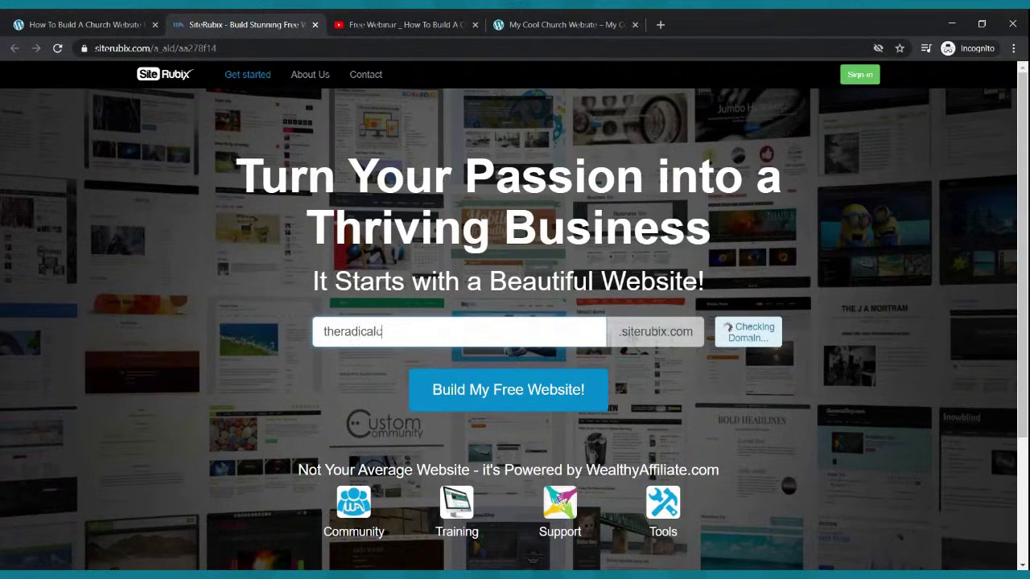
{"action": "key", "text": "BackSpace"}
{"action": "type", "text": "lchurch"}
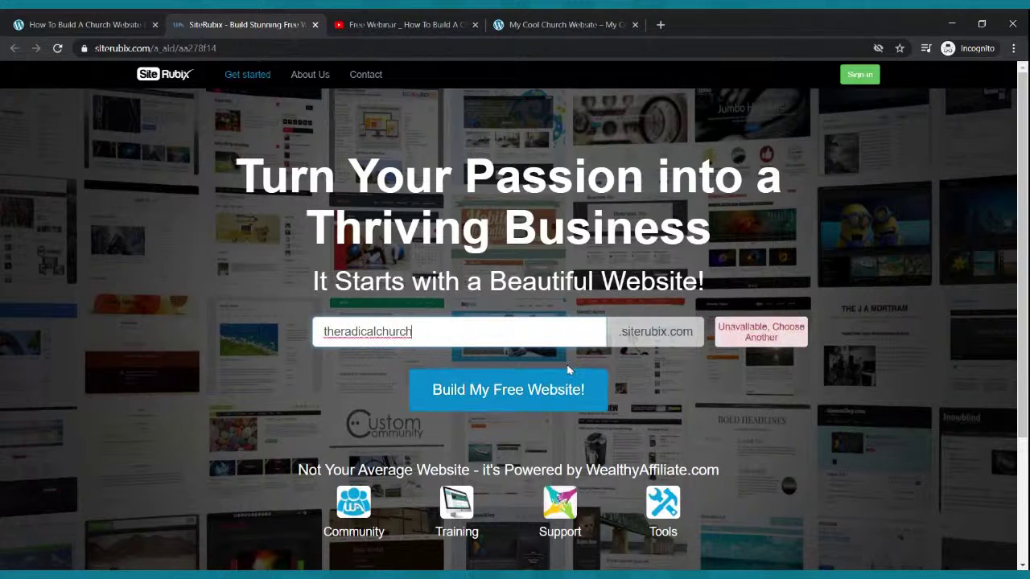
- Enter webinarchurchwebsite as the available name and start building the free website
{"action": "left_click_drag", "start_coordinate": [476, 330], "coordinate": [196, 338]}
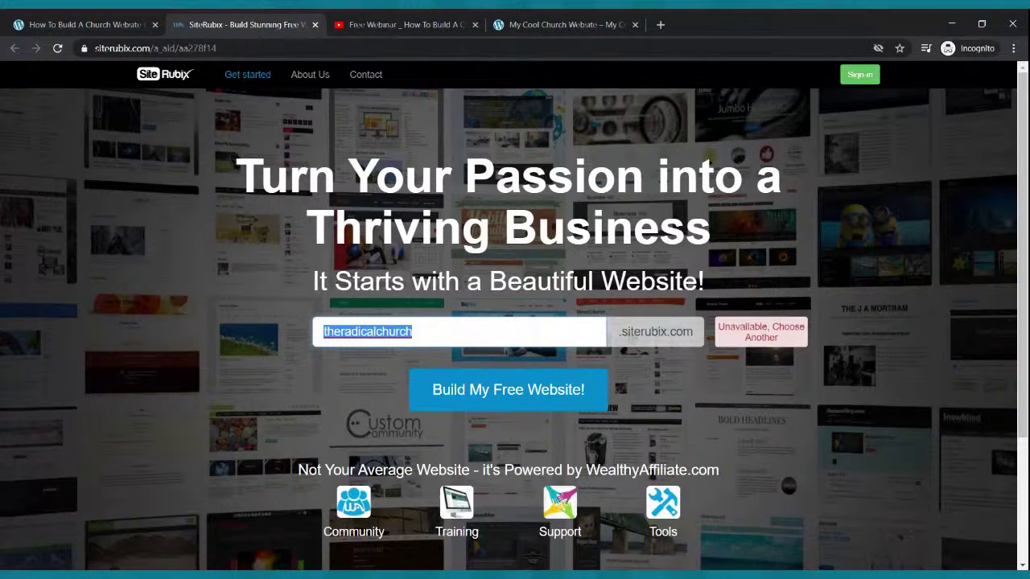
{"action": "type", "text": "webinar"}
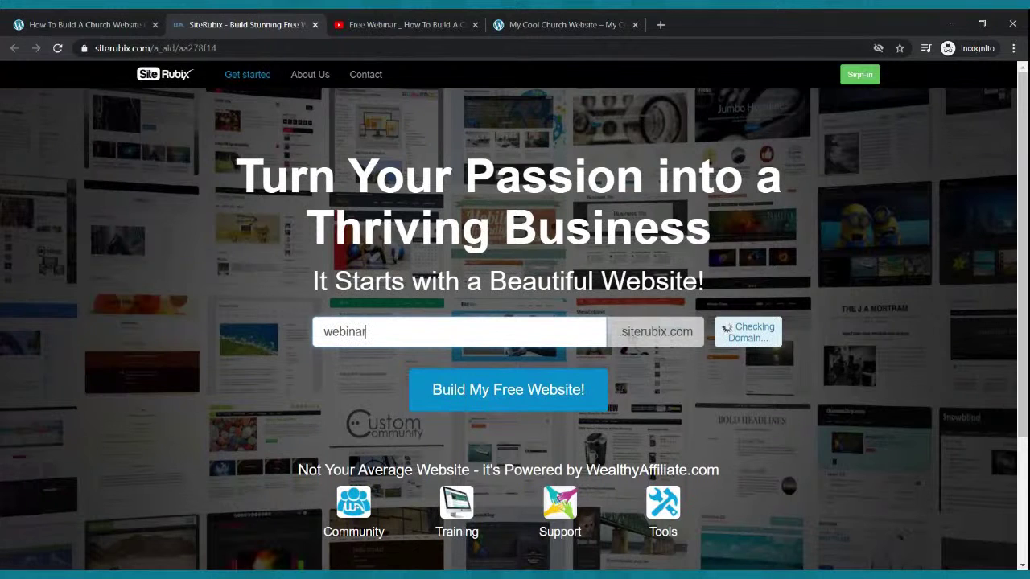
{"action": "type", "text": "website"}
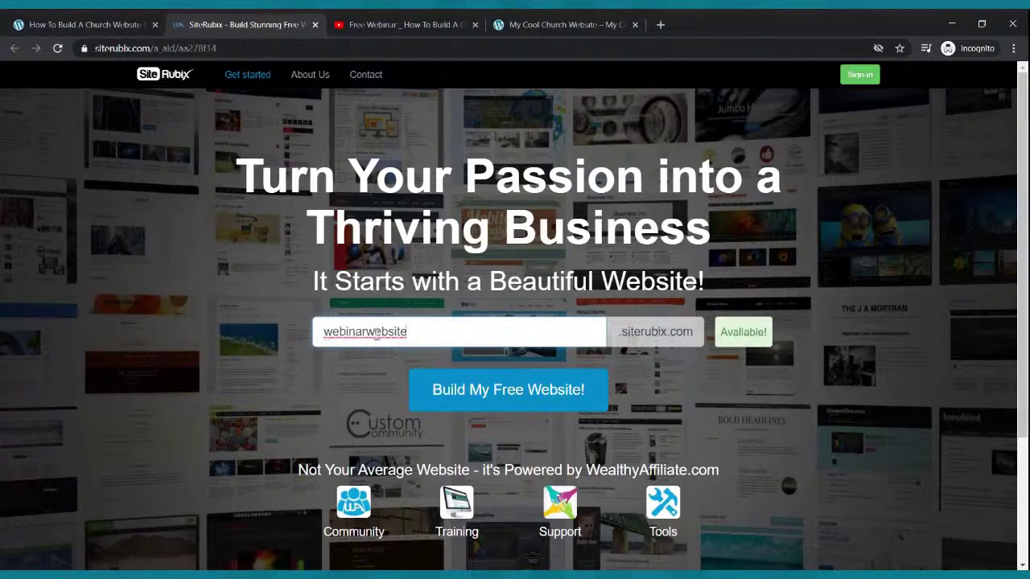
{"action": "left_click", "coordinate": [368, 331]}
{"action": "type", "text": "church"}
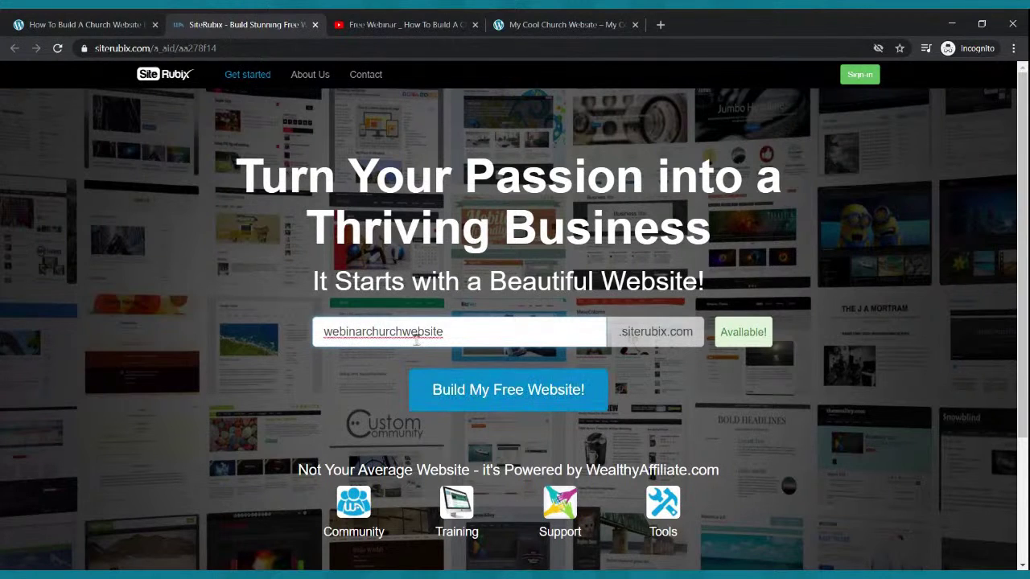
{"action": "left_click", "coordinate": [471, 388]}
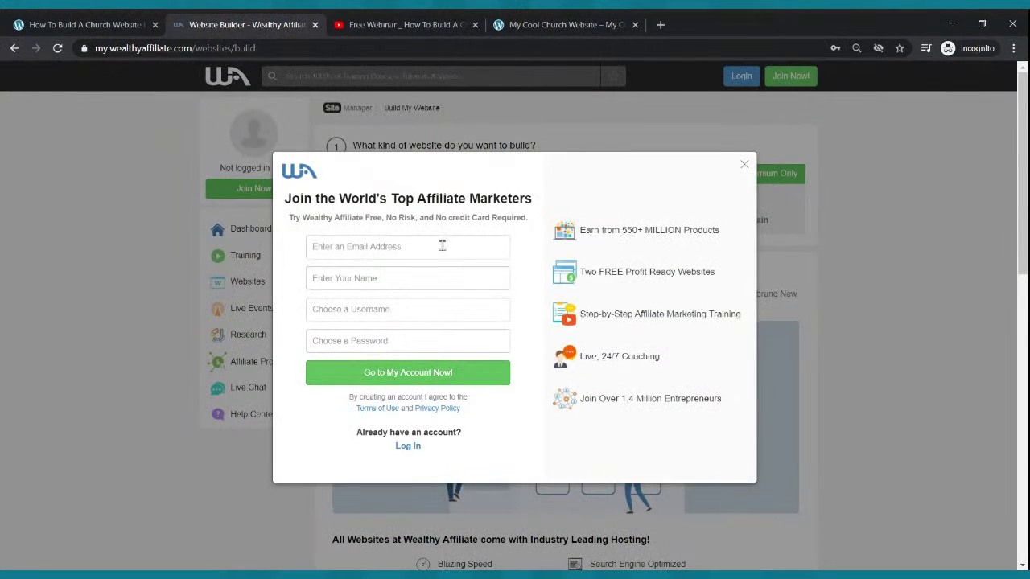
- Go through the sign-up form's e-mail, name, username and password fields, leaving them empty
{"action": "left_click", "coordinate": [420, 245]}
{"action": "left_click", "coordinate": [399, 282]}
{"action": "left_click", "coordinate": [405, 310]}
{"action": "left_click", "coordinate": [404, 341]}
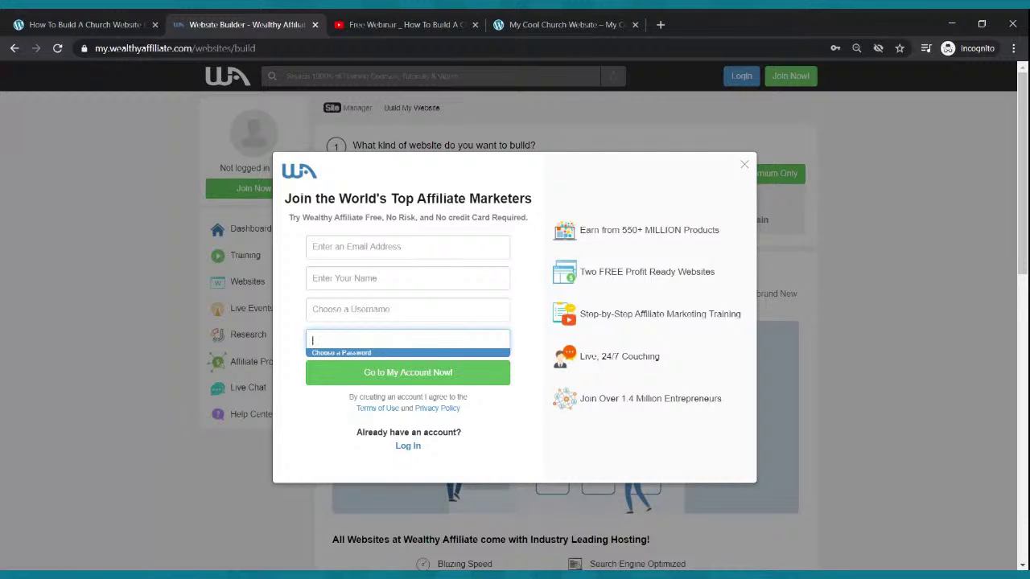
{"action": "left_click", "coordinate": [961, 119]}
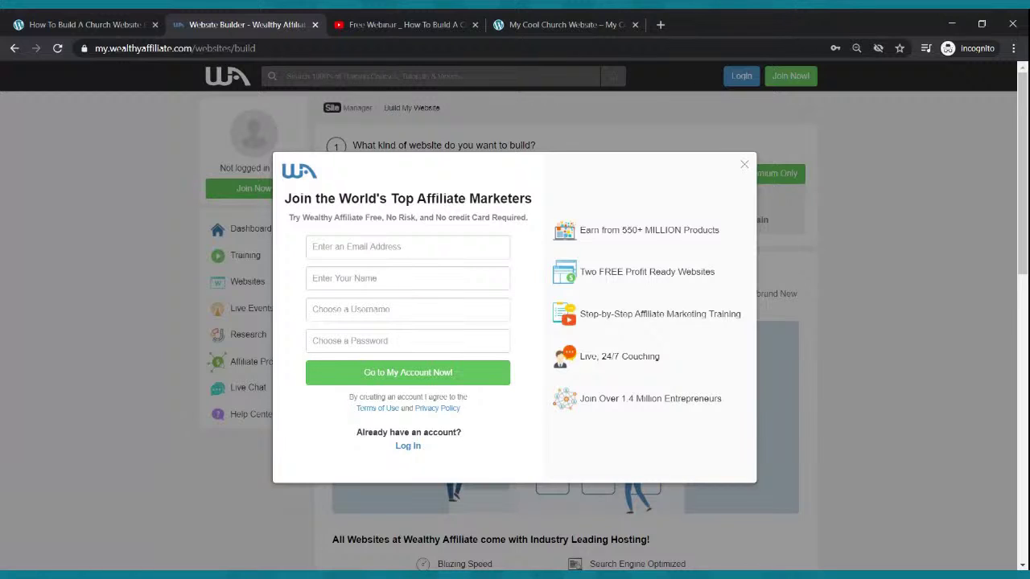
{"action": "left_click", "coordinate": [375, 244]}
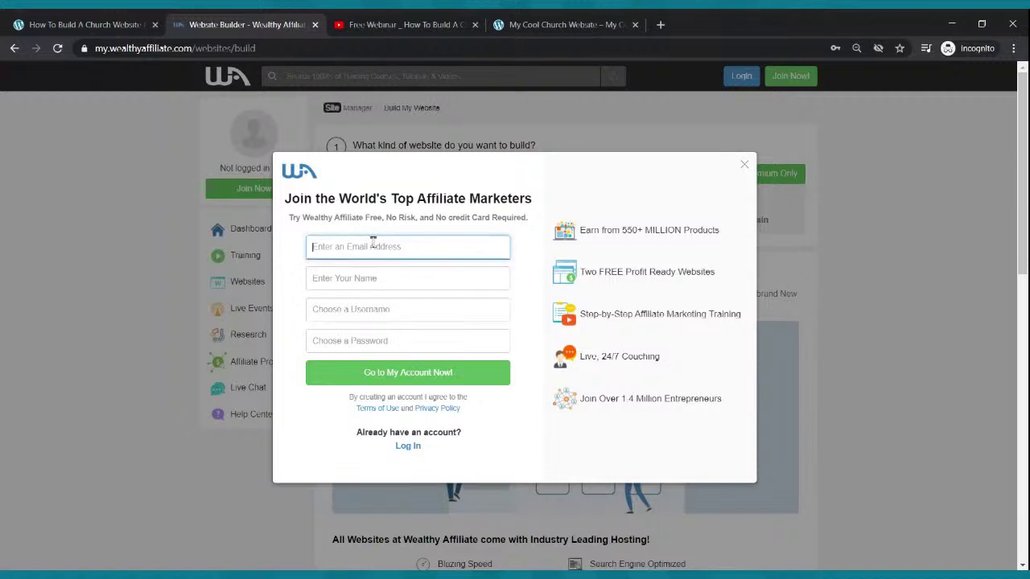
{"action": "left_click", "coordinate": [384, 278]}
{"action": "left_click", "coordinate": [388, 309]}
{"action": "left_click", "coordinate": [389, 338]}
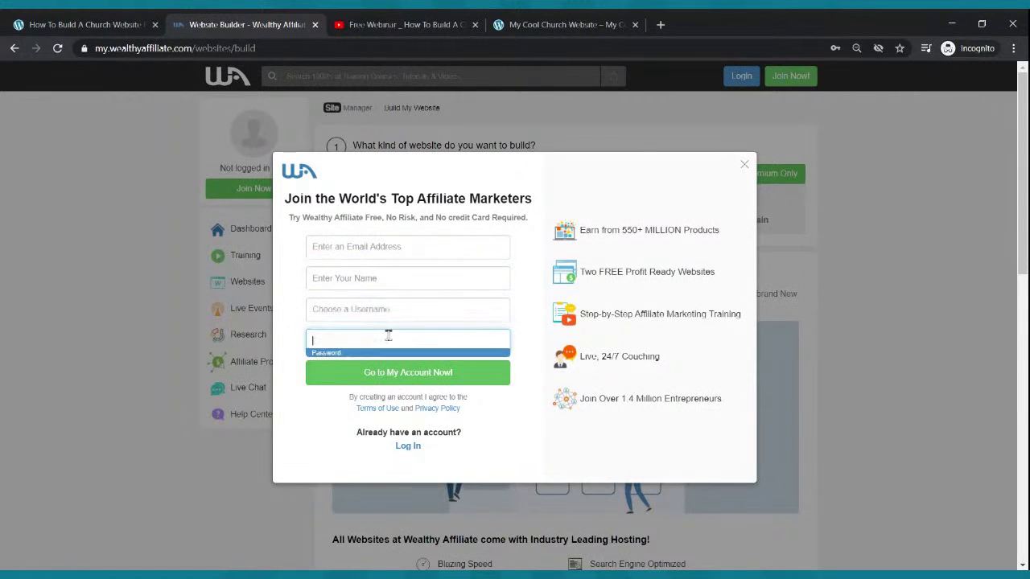
{"action": "left_click", "coordinate": [612, 449]}
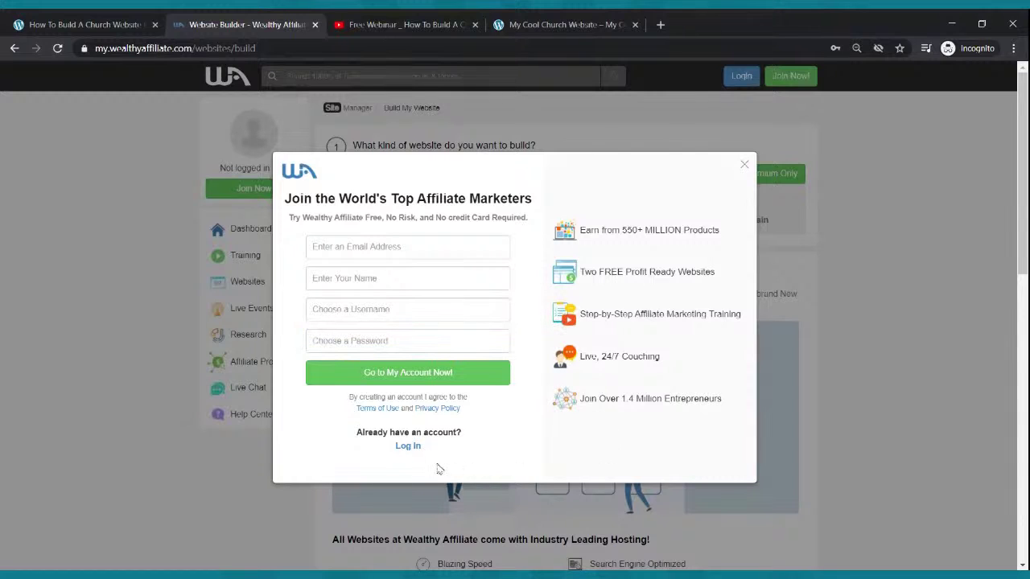
- Switch to Log In and sign in to the existing account with the saved credentials
{"action": "left_click", "coordinate": [409, 447]}
{"action": "left_click", "coordinate": [407, 245]}
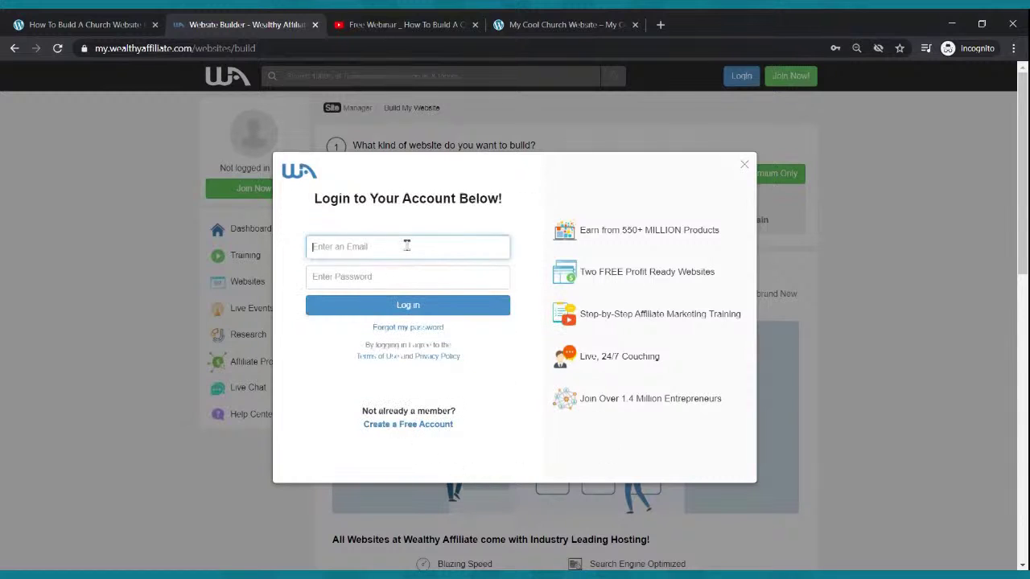
{"action": "left_click", "coordinate": [410, 256]}
{"action": "left_click", "coordinate": [408, 306]}
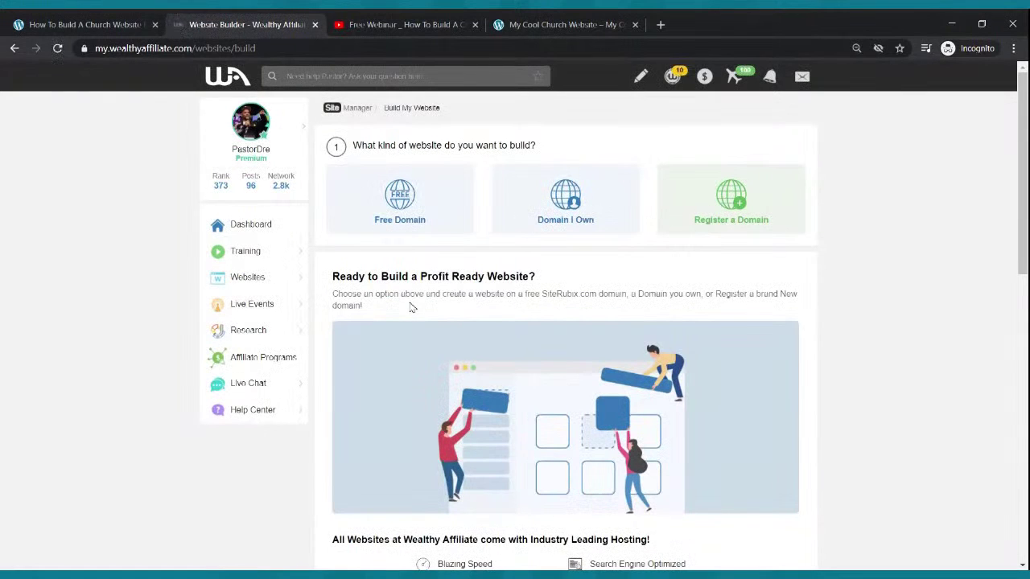
- Choose Free Domain and enter webinarchurchwebsite, confirmed available on siterubix.com
{"action": "left_click", "coordinate": [414, 224]}
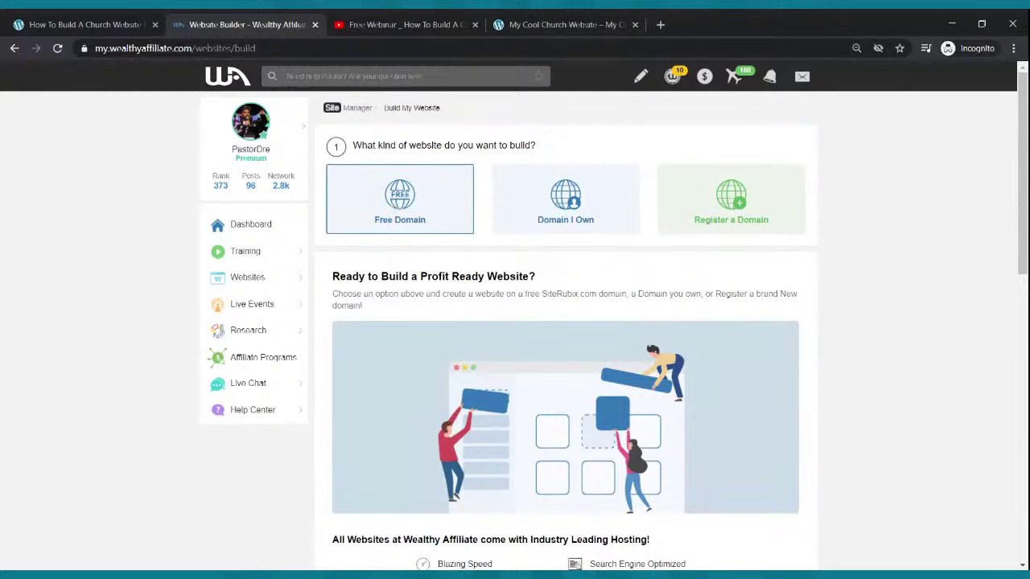
{"action": "left_click", "coordinate": [415, 197]}
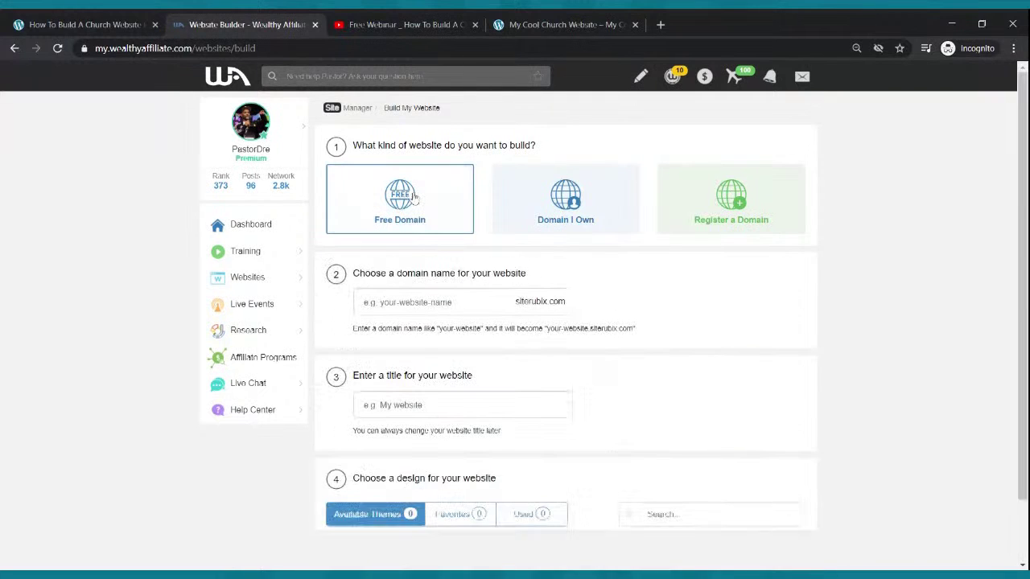
{"action": "left_click", "coordinate": [437, 302]}
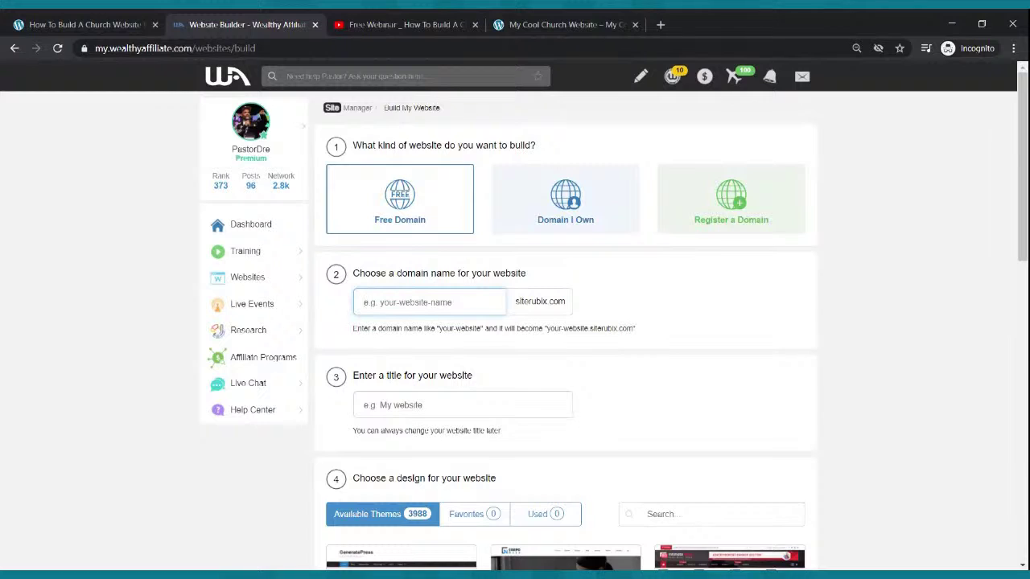
{"action": "type", "text": "webinarchurchwebsite"}
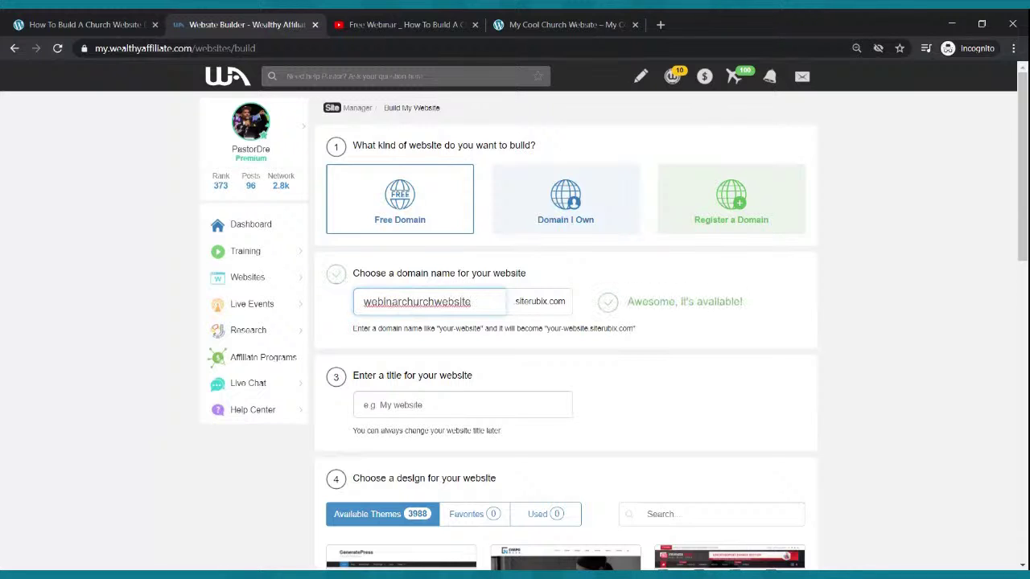
- Title the site 'My Rockin Church Website' and scroll down to the theme choices
{"action": "left_click", "coordinate": [465, 406]}
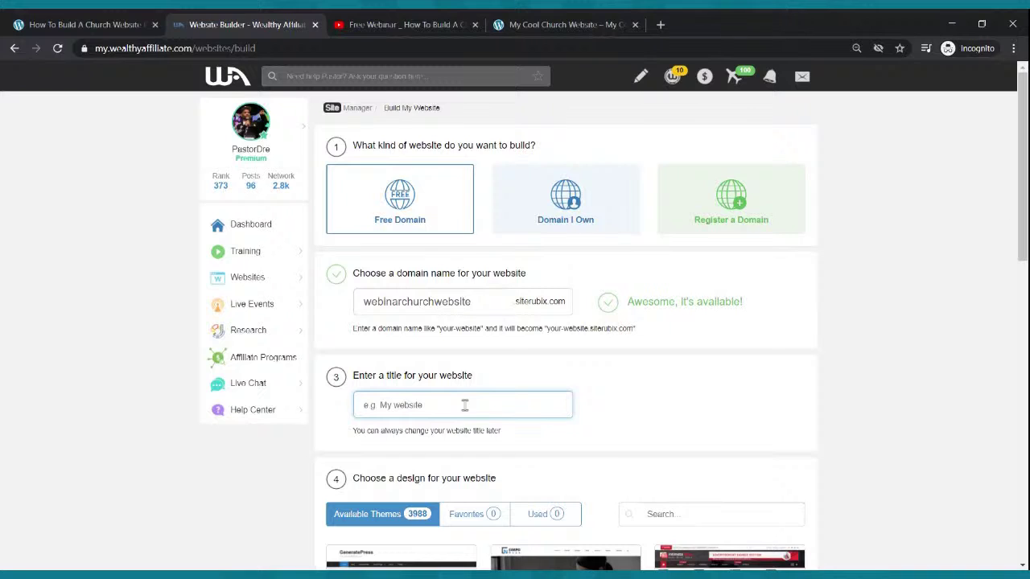
{"action": "type", "text": "My Church Website"}
{"action": "key", "text": "BackSpace"}
{"action": "key", "text": "BackSpace"}
{"action": "key", "text": "BackSpace"}
{"action": "key", "text": "BackSpace"}
{"action": "key", "text": "BackSpace"}
{"action": "key", "text": "BackSpace"}
{"action": "key", "text": "BackSpace"}
{"action": "key", "text": "BackSpace"}
{"action": "key", "text": "BackSpace"}
{"action": "key", "text": "BackSpace"}
{"action": "key", "text": "BackSpace"}
{"action": "key", "text": "BackSpace"}
{"action": "key", "text": "BackSpace"}
{"action": "key", "text": "BackSpace"}
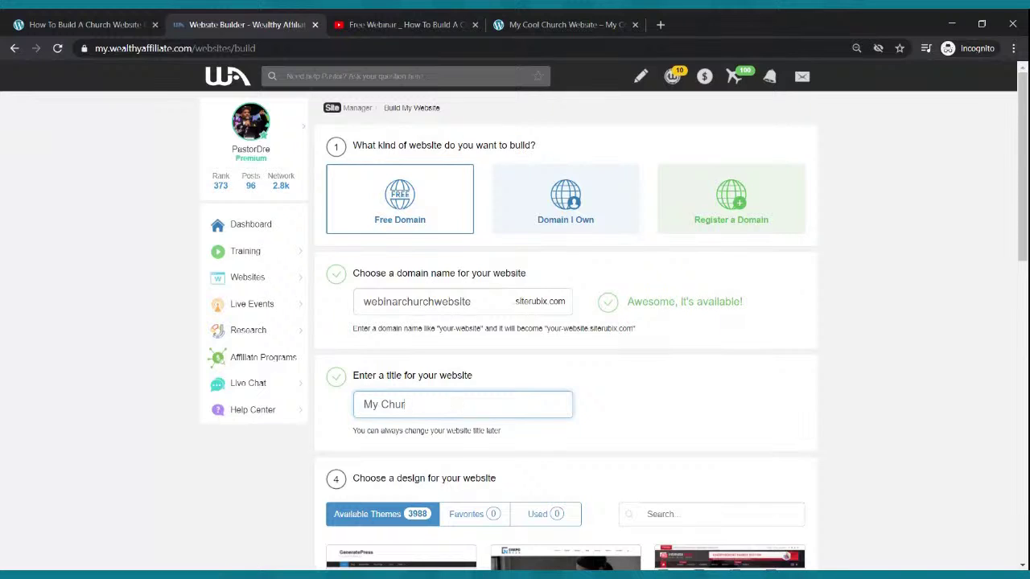
{"action": "type", "text": "Rocking"}
{"action": "key", "text": "BackSpace"}
{"action": "key", "text": "BackSpace"}
{"action": "type", "text": "Church Website"}
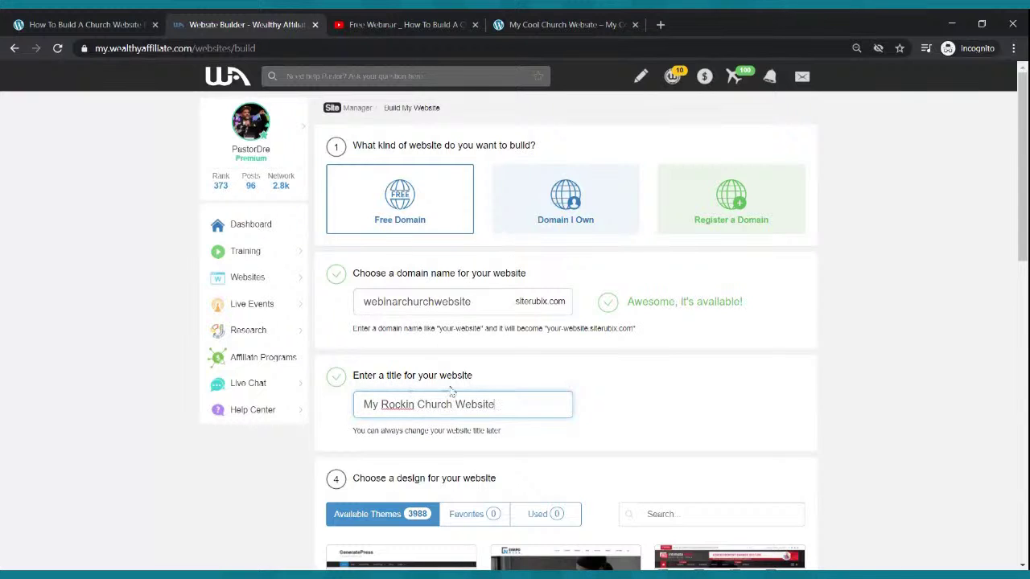
{"action": "scroll", "coordinate": [466, 392], "scroll_direction": "down", "scroll_amount": 2}
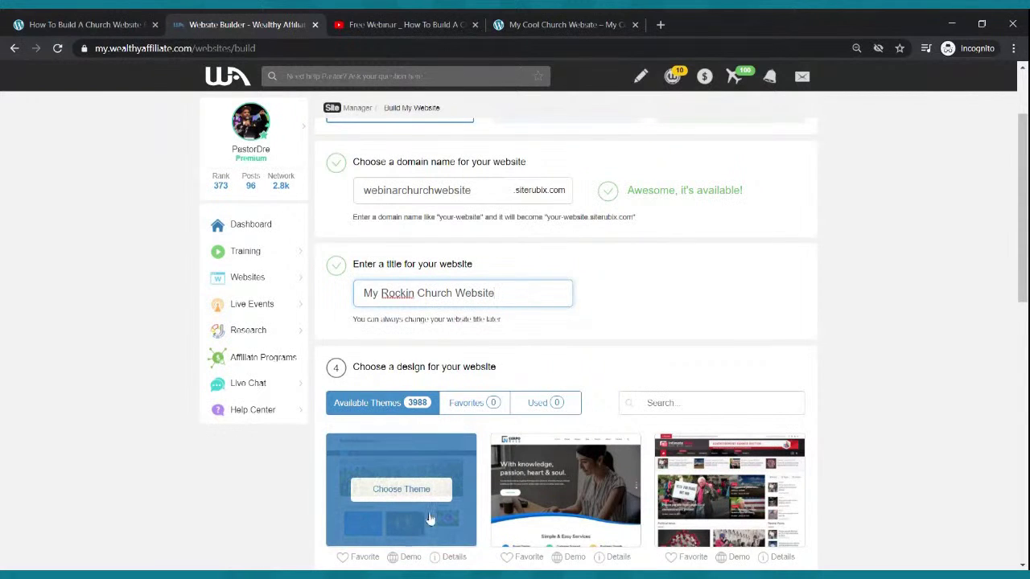
- Select the GeneratePress theme and build webinarchurchwebsite.siterubix.com
{"action": "left_click", "coordinate": [400, 491]}
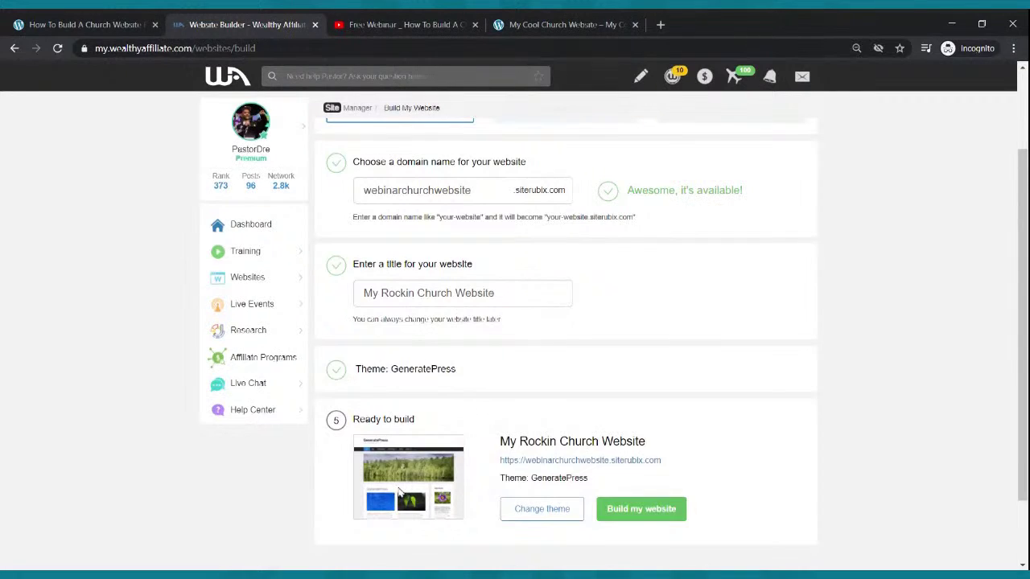
{"action": "scroll", "coordinate": [461, 421], "scroll_direction": "down", "scroll_amount": 2}
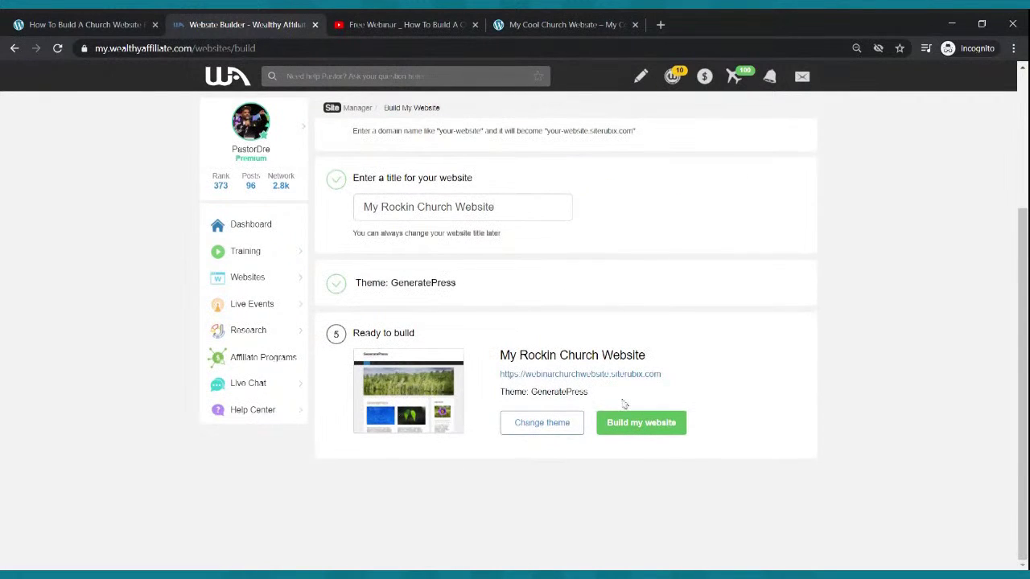
{"action": "left_click", "coordinate": [627, 429]}
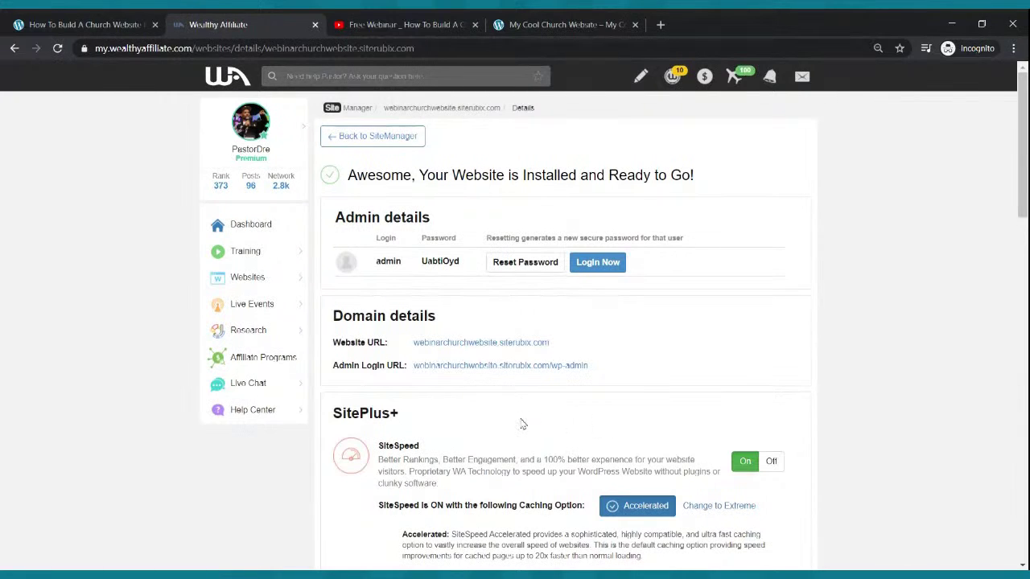
- View webinarchurchwebsite.siterubix.com in a new tab, compare it with the Cool Church example, then go back to the site details
{"action": "left_click", "coordinate": [481, 343]}
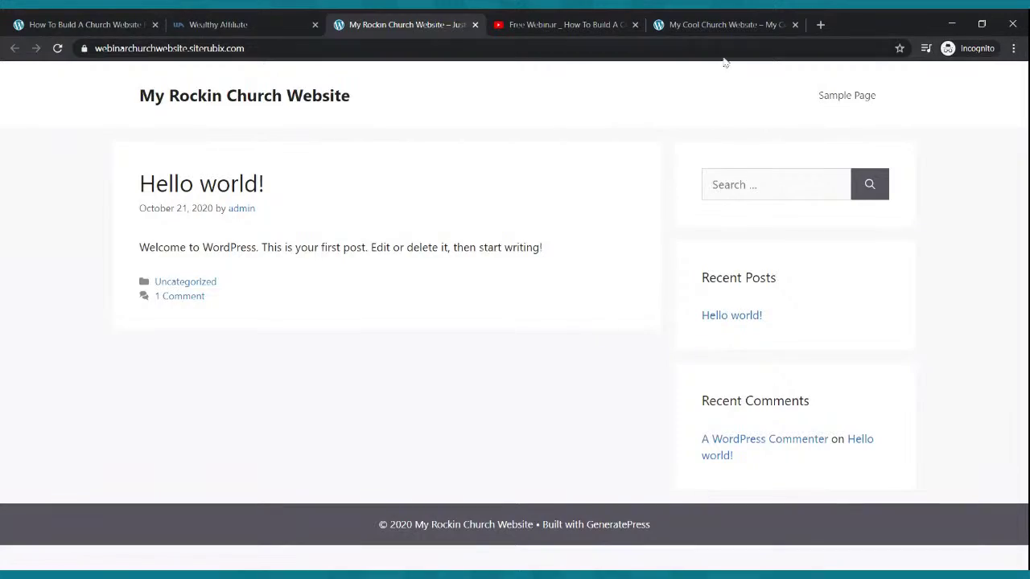
{"action": "left_click", "coordinate": [720, 24]}
{"action": "scroll", "coordinate": [687, 233], "scroll_direction": "down", "scroll_amount": 3}
{"action": "scroll", "coordinate": [689, 234], "scroll_direction": "down", "scroll_amount": 6}
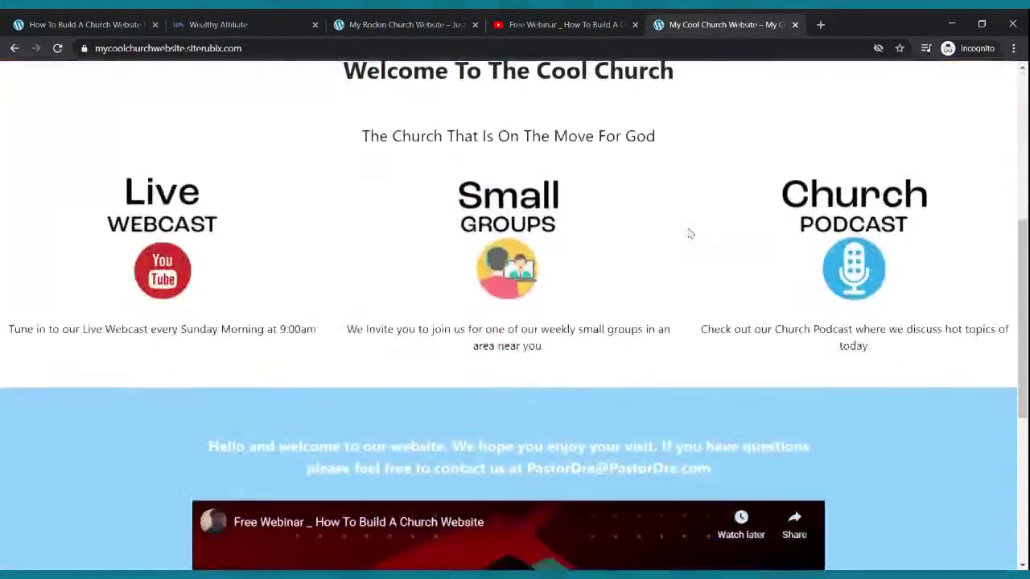
{"action": "scroll", "coordinate": [689, 234], "scroll_direction": "up", "scroll_amount": 9}
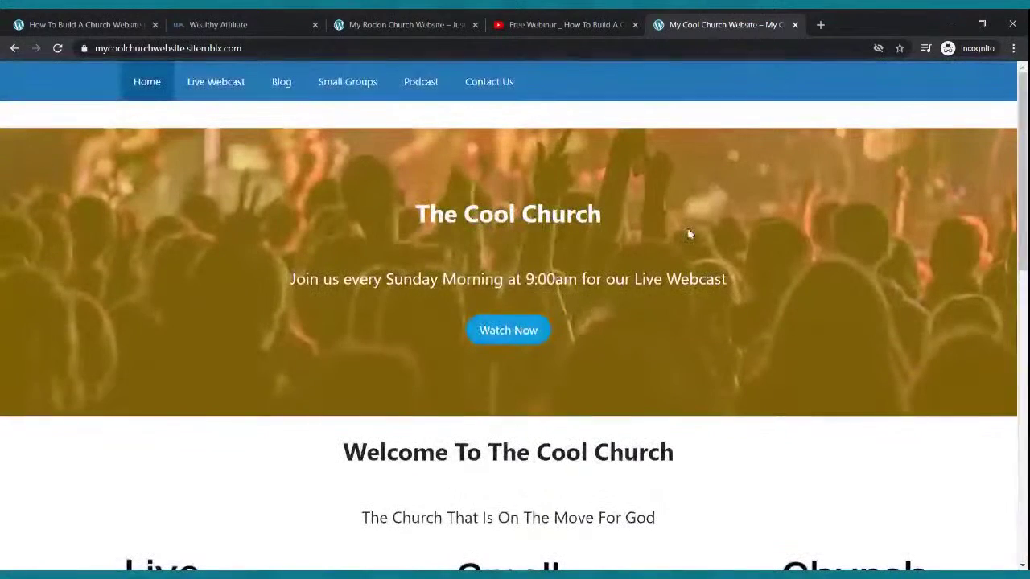
{"action": "left_click", "coordinate": [433, 22]}
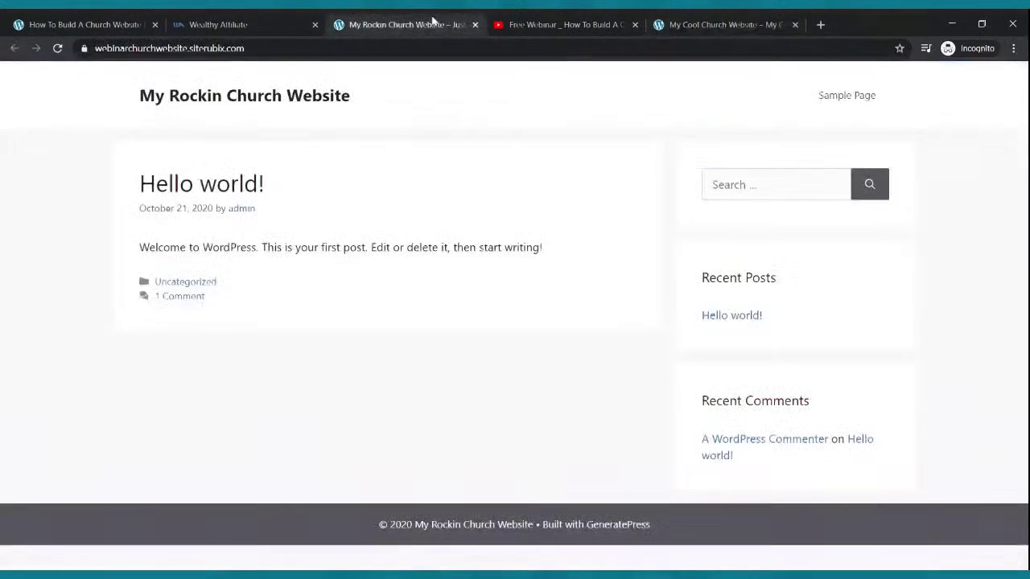
{"action": "left_click", "coordinate": [219, 21]}
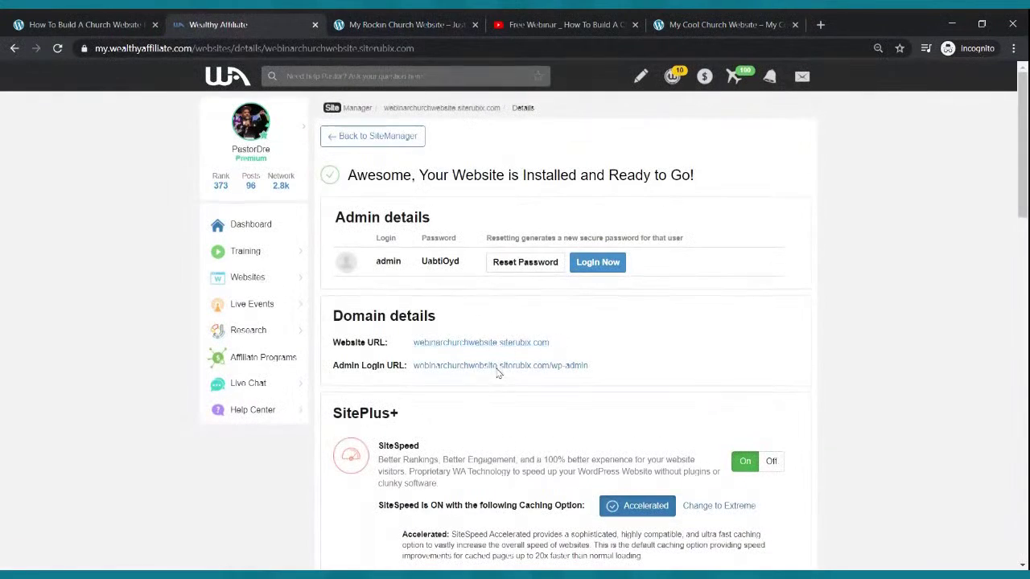
- Open the Admin Login URL, then close the Wealthy Affiliate and WordPress login tabs
{"action": "left_click", "coordinate": [498, 366]}
{"action": "left_click", "coordinate": [251, 25]}
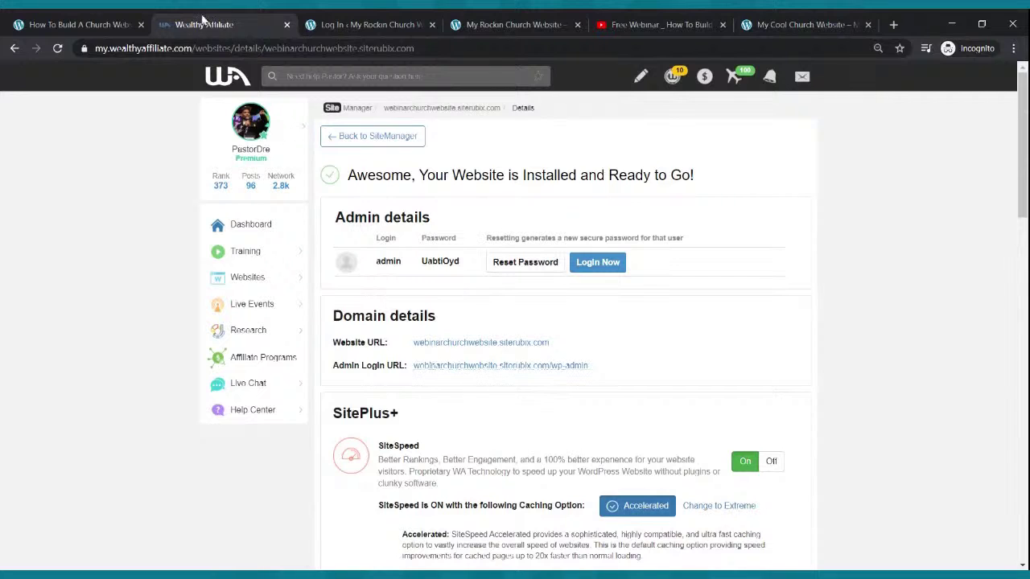
{"action": "left_click", "coordinate": [287, 24]}
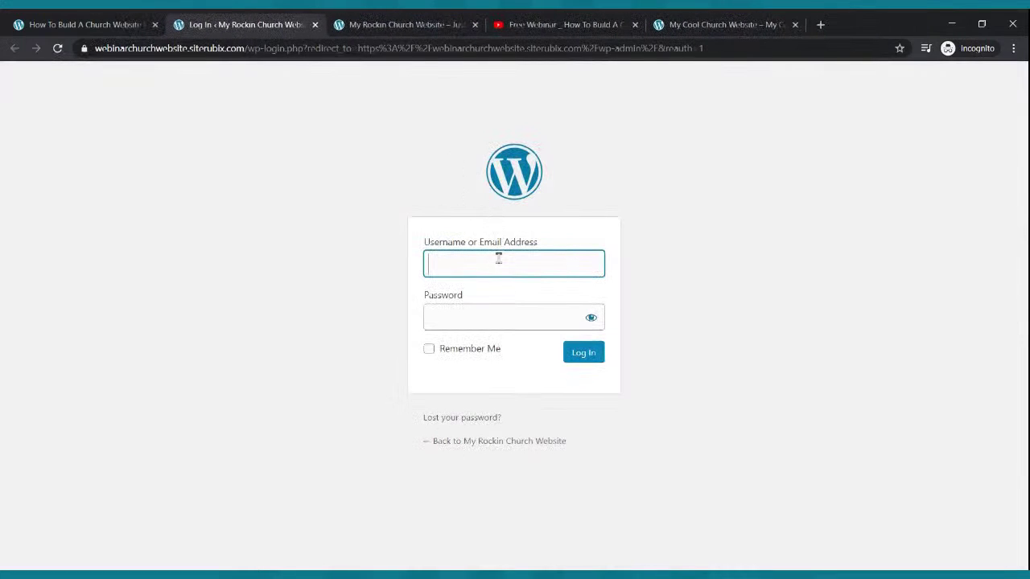
{"action": "left_click", "coordinate": [315, 25]}
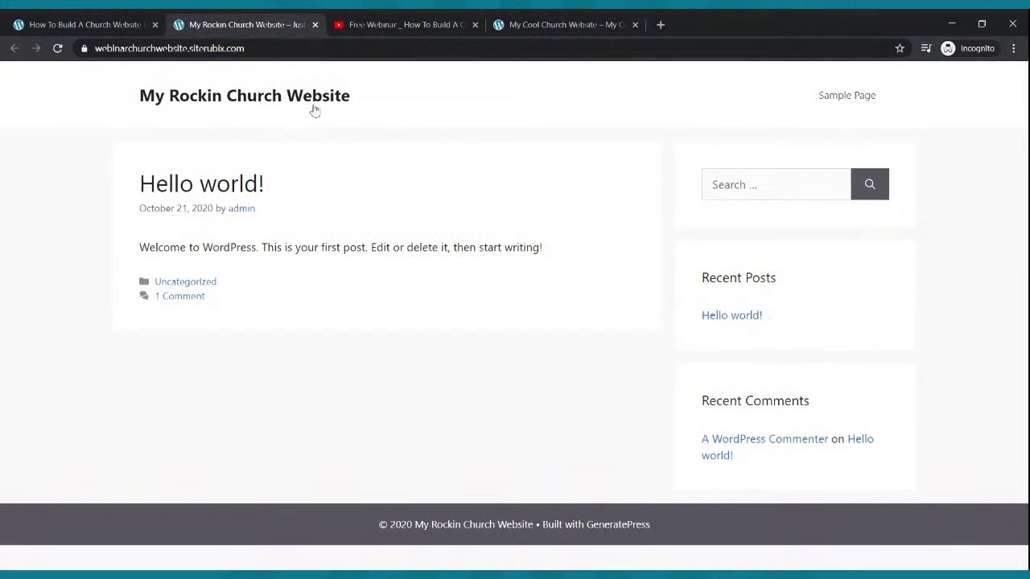
- Reload the new church website from its address bar, then return to the pastordre.com webinar page
{"action": "left_click", "coordinate": [113, 24]}
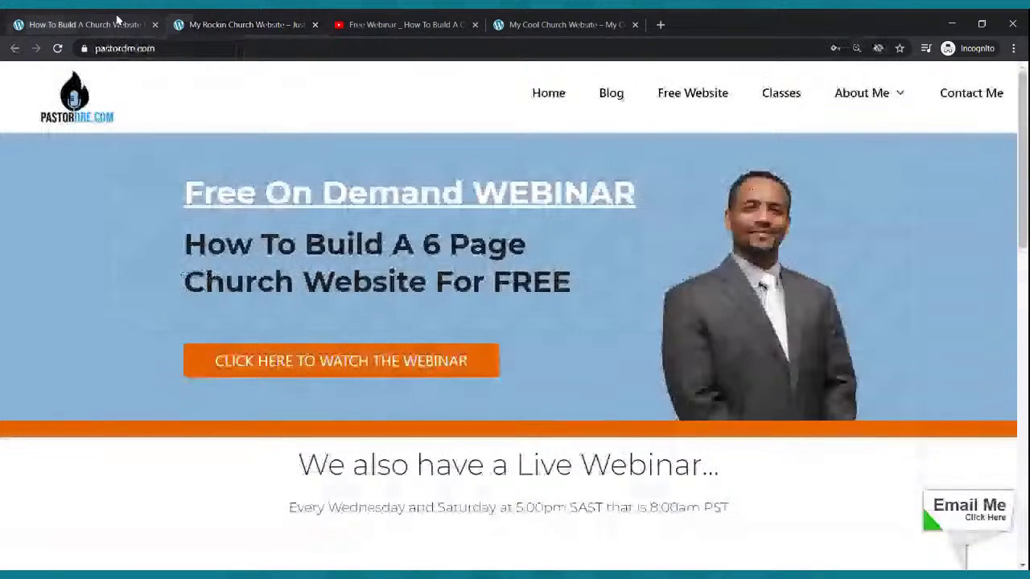
{"action": "left_click", "coordinate": [260, 21]}
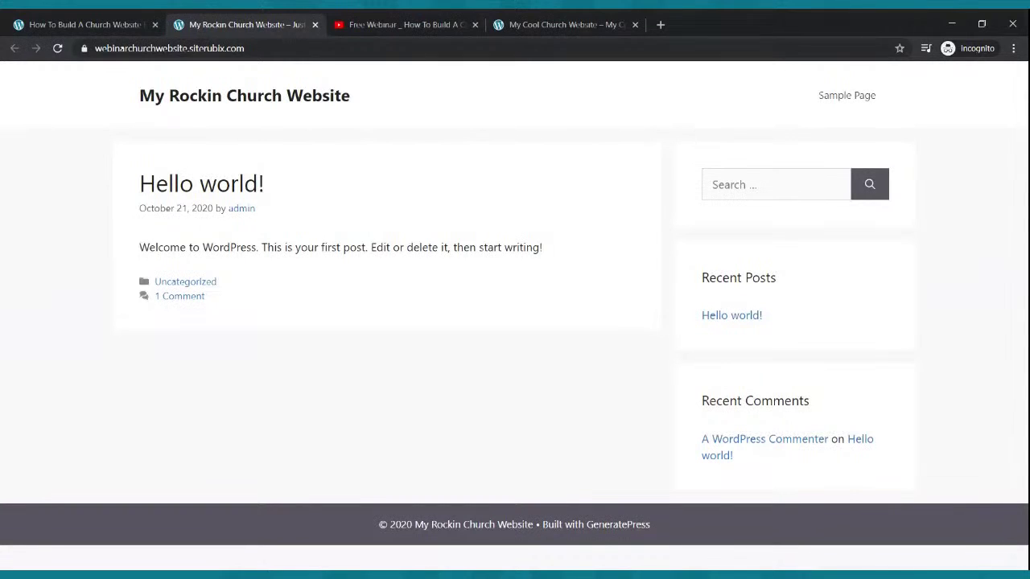
{"action": "left_click", "coordinate": [284, 46]}
{"action": "key", "text": "Return"}
{"action": "left_click", "coordinate": [50, 20]}
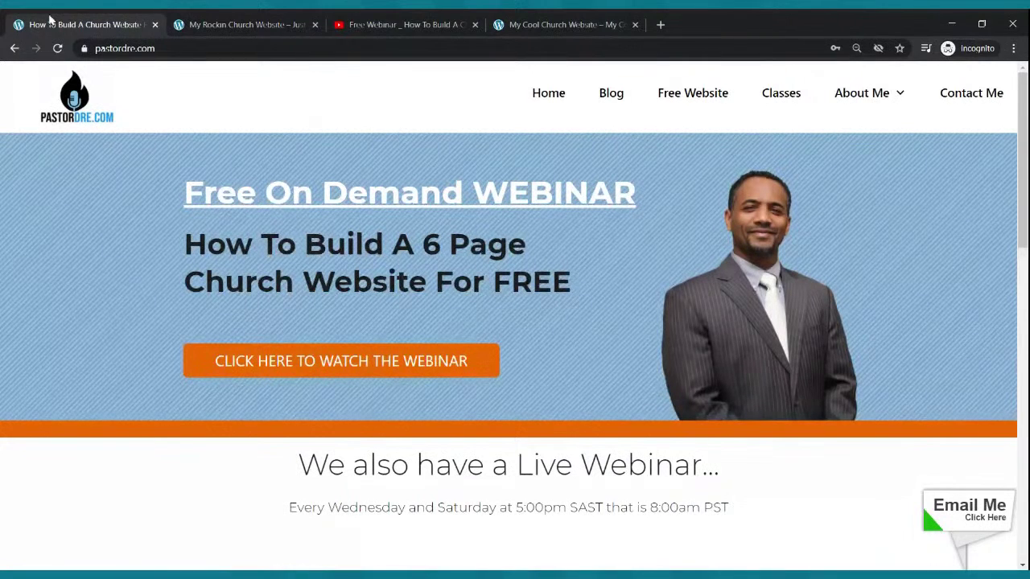
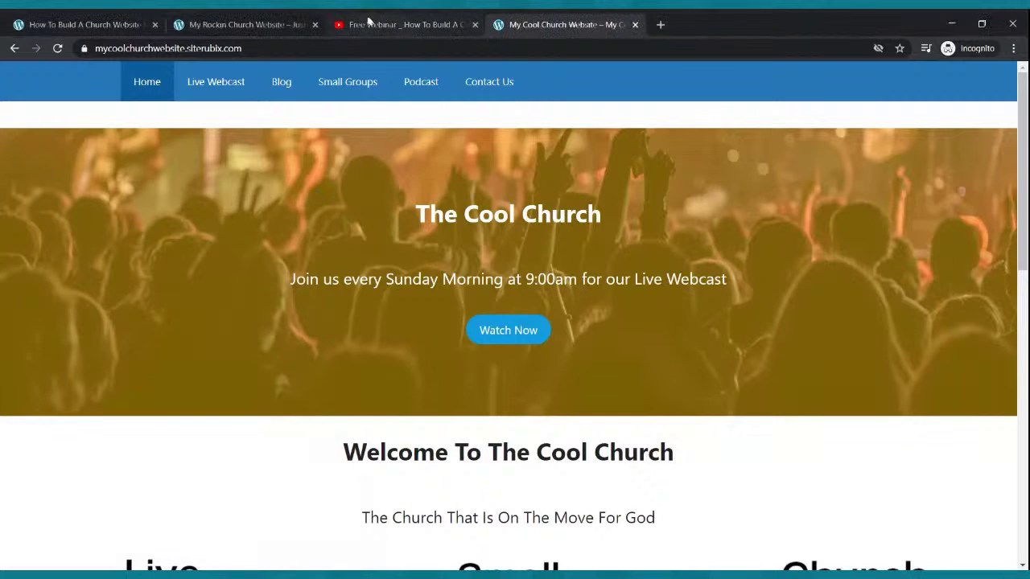
- Switch to the My Rockin Church Website tab to view the new site with its 'Hello world!' post
{"action": "left_click", "coordinate": [300, 17]}
- Append /wp-admin to the site's web address to load its admin area
{"action": "left_click", "coordinate": [292, 45]}
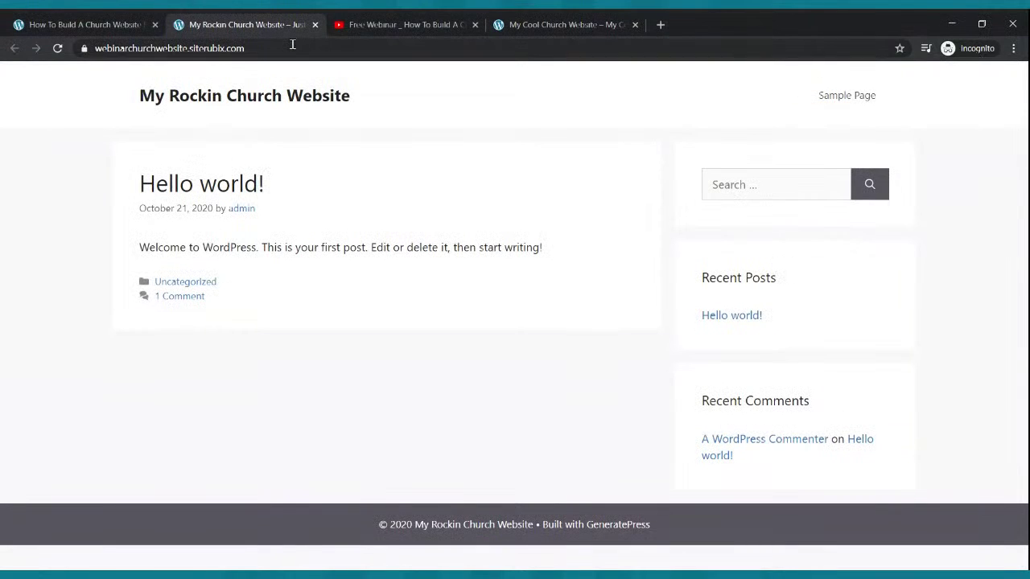
{"action": "double_click", "coordinate": [292, 45]}
{"action": "left_click", "coordinate": [293, 46]}
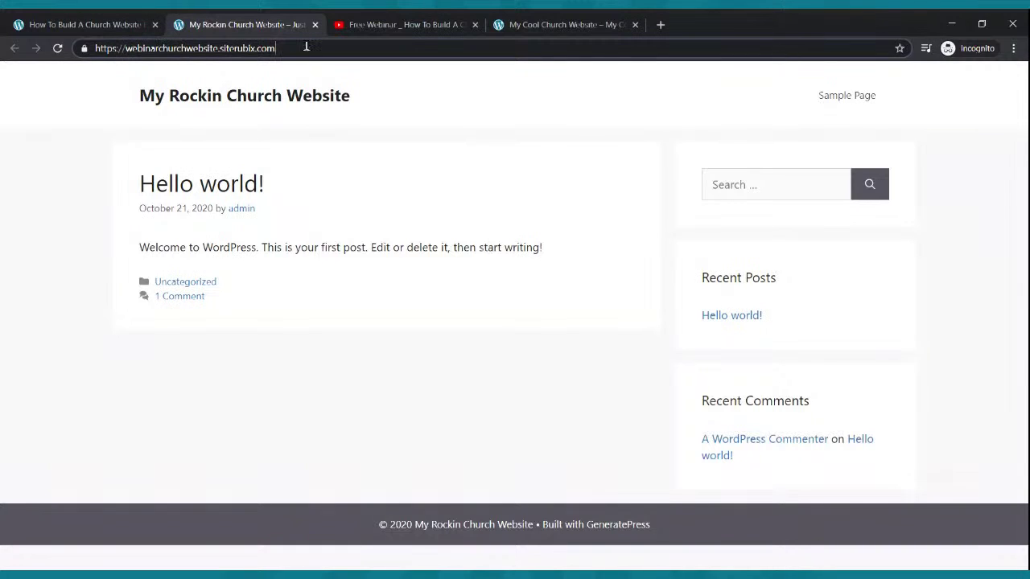
{"action": "type", "text": "/"}
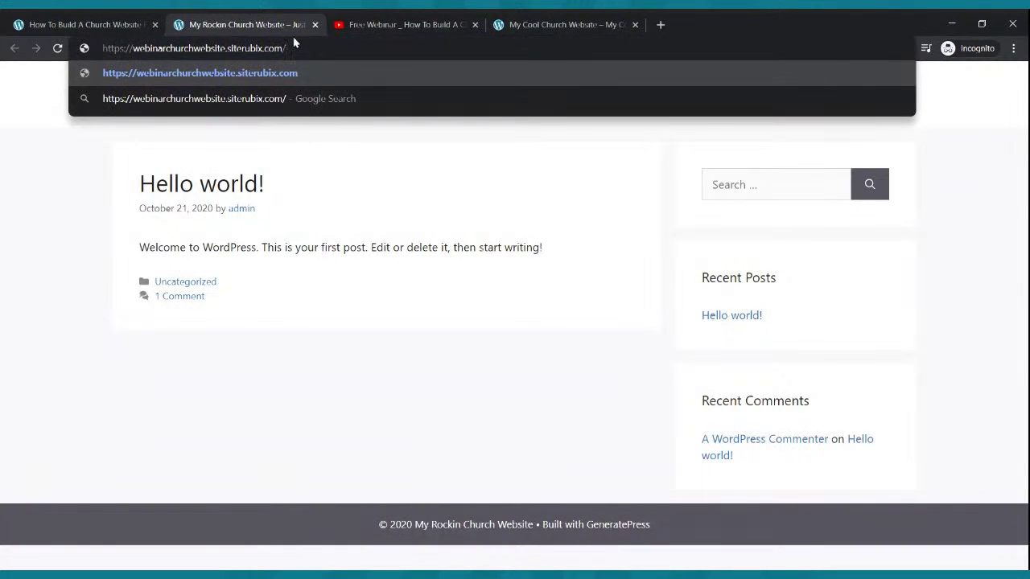
{"action": "type", "text": "wp-"}
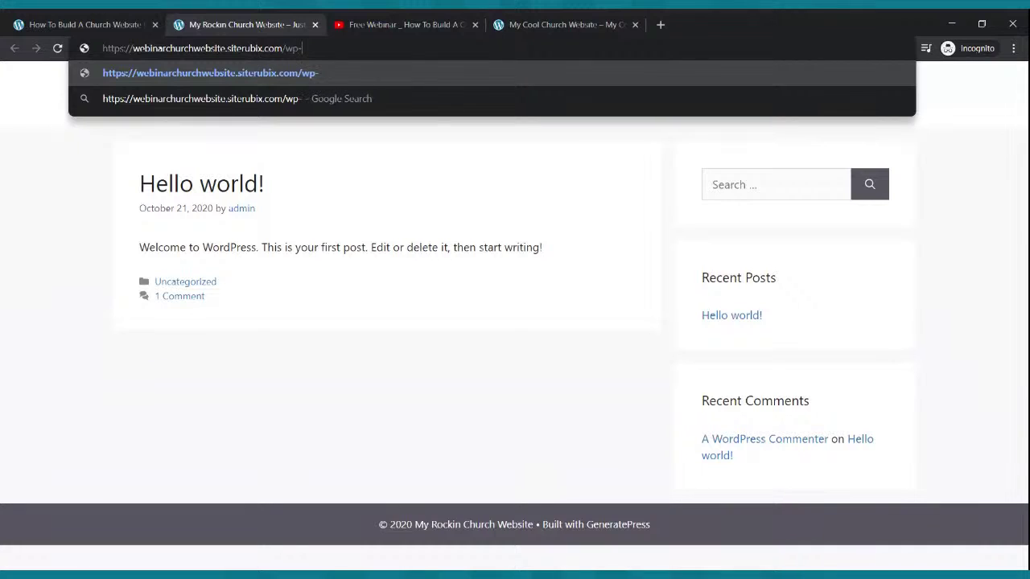
{"action": "type", "text": "admin"}
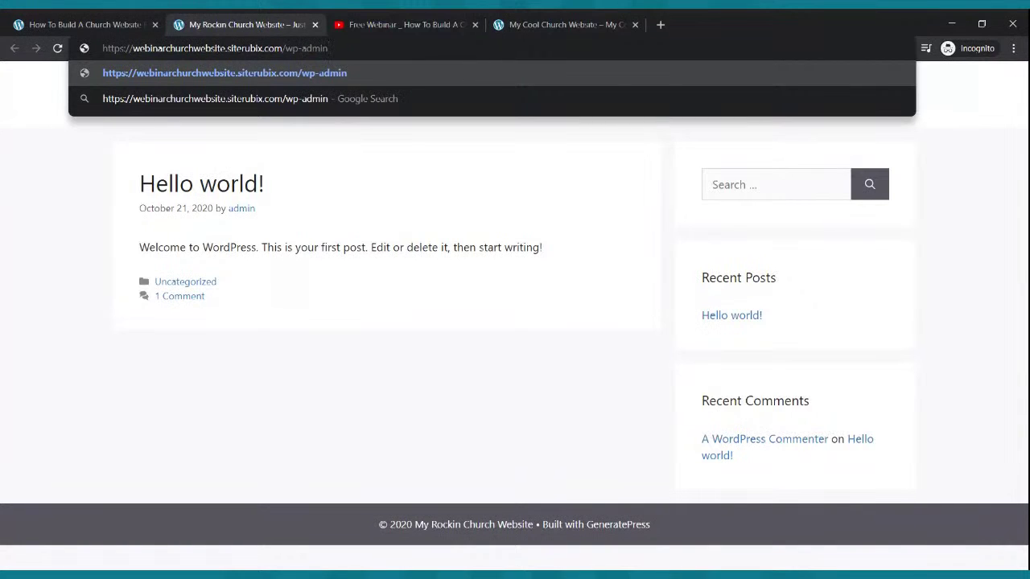
{"action": "key", "text": "Return"}
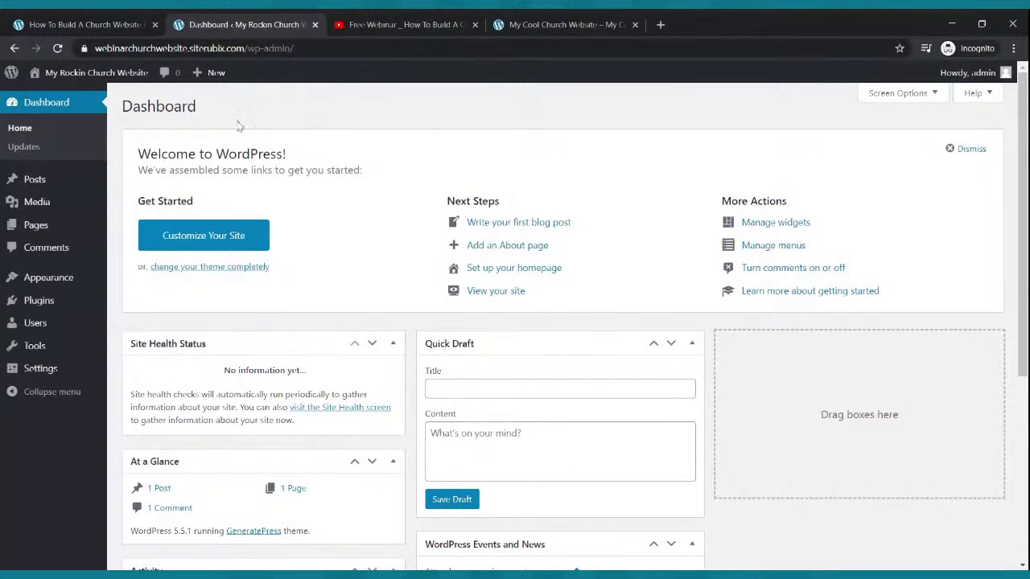
- Open the live church site in a new tab via Visit Site and compare it with the Dashboard
{"action": "left_click", "coordinate": [567, 25]}
{"action": "left_click", "coordinate": [286, 25]}
{"action": "mouse_move", "coordinate": [77, 74]}
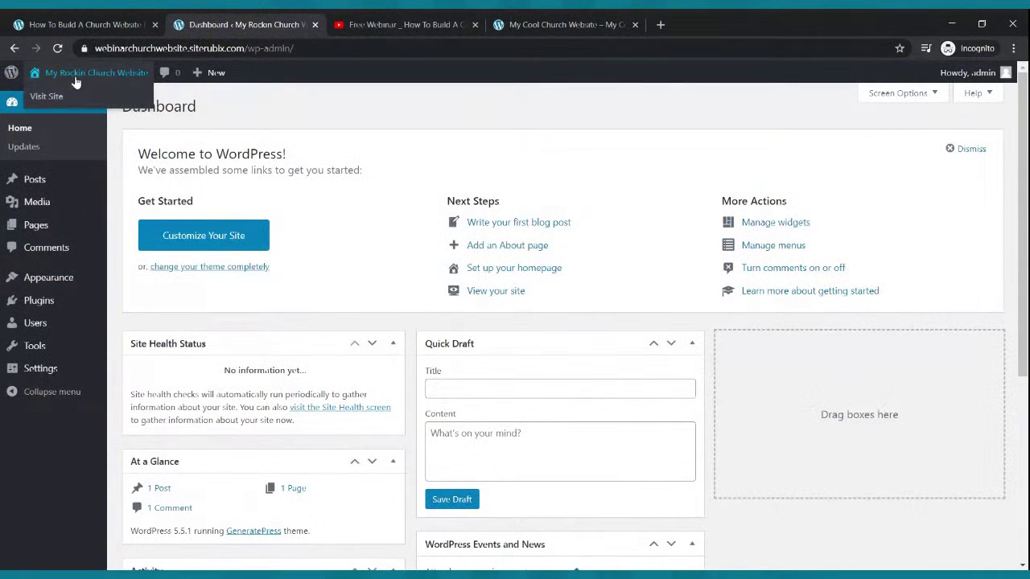
{"action": "middle_click", "coordinate": [47, 96]}
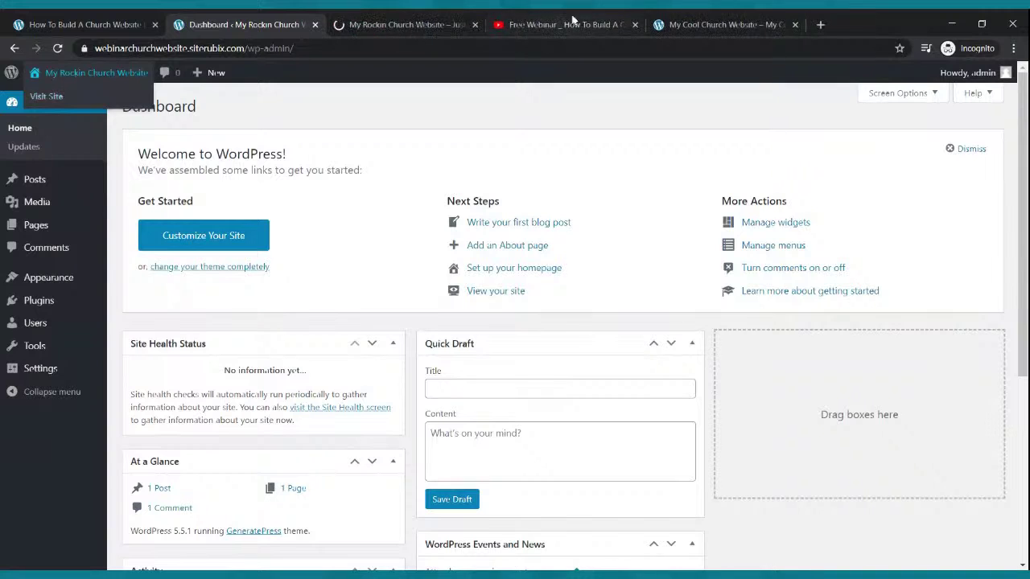
{"action": "left_click", "coordinate": [424, 21]}
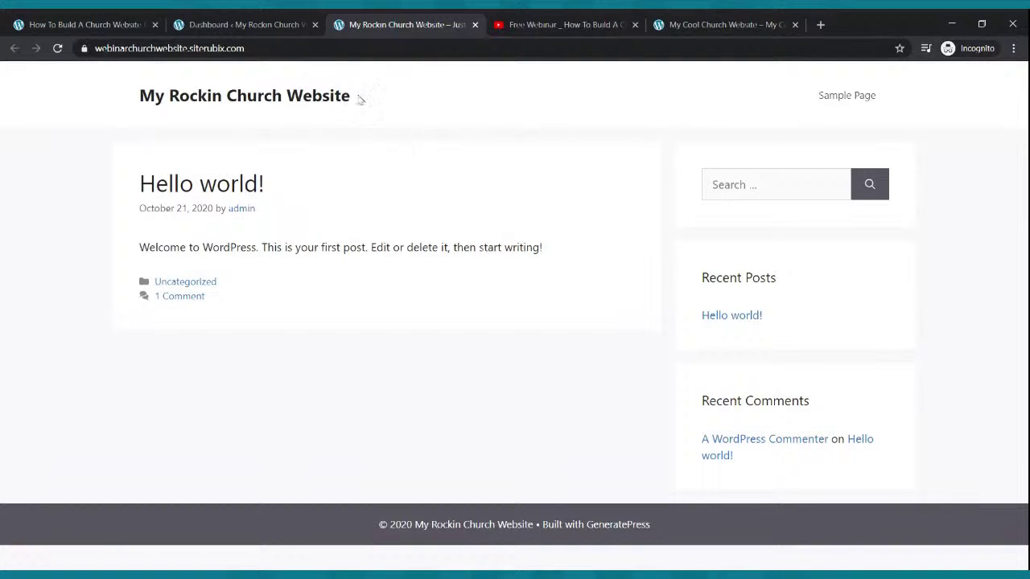
{"action": "left_click", "coordinate": [219, 18]}
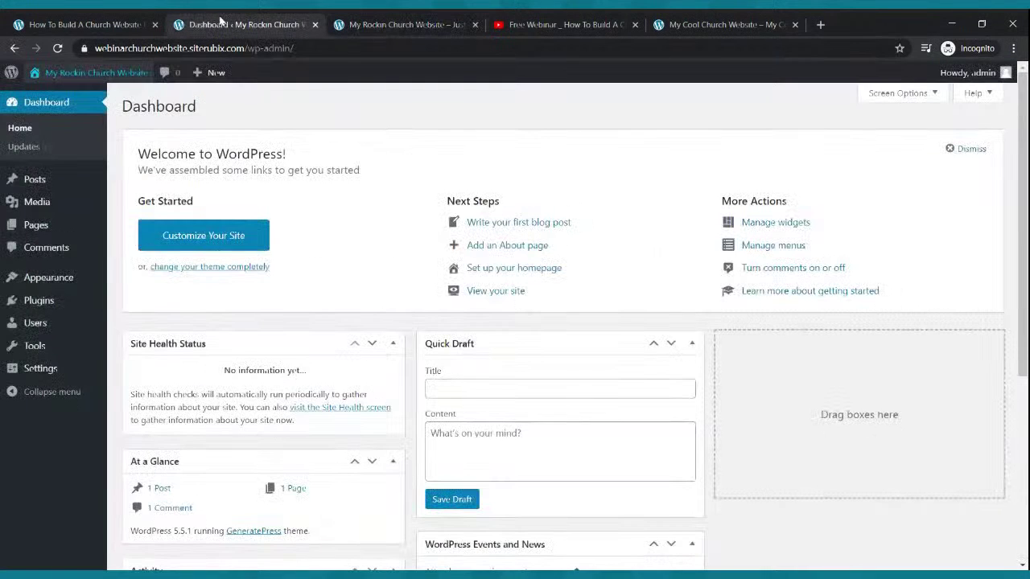
{"action": "left_click", "coordinate": [363, 24]}
- Scroll through the Cool Church example site, then return to the WordPress Dashboard
{"action": "left_click", "coordinate": [729, 24]}
{"action": "scroll", "coordinate": [656, 219], "scroll_direction": "down", "scroll_amount": 2}
{"action": "scroll", "coordinate": [662, 216], "scroll_direction": "down", "scroll_amount": 4}
{"action": "scroll", "coordinate": [652, 212], "scroll_direction": "up", "scroll_amount": 6}
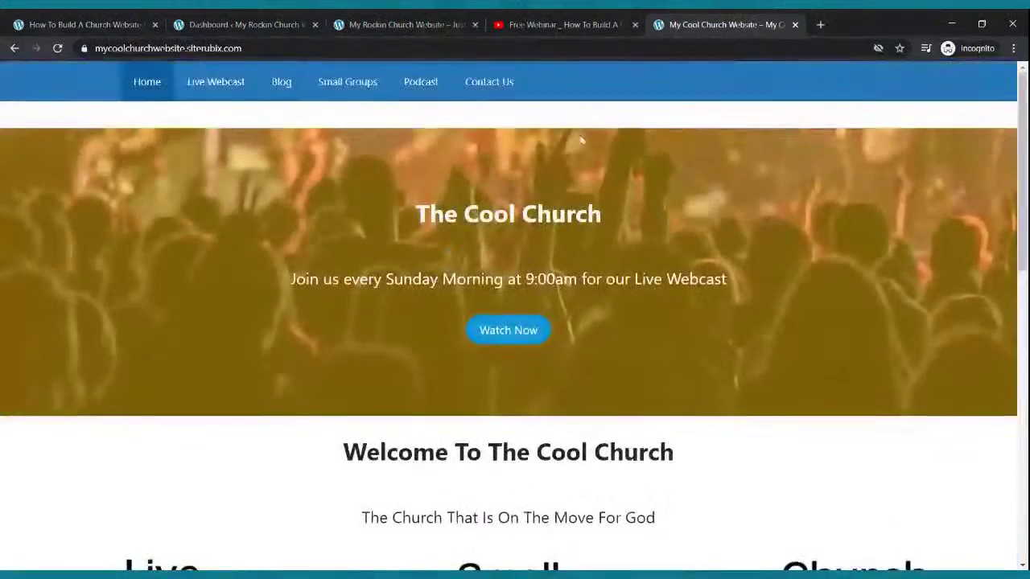
{"action": "left_click", "coordinate": [214, 19]}
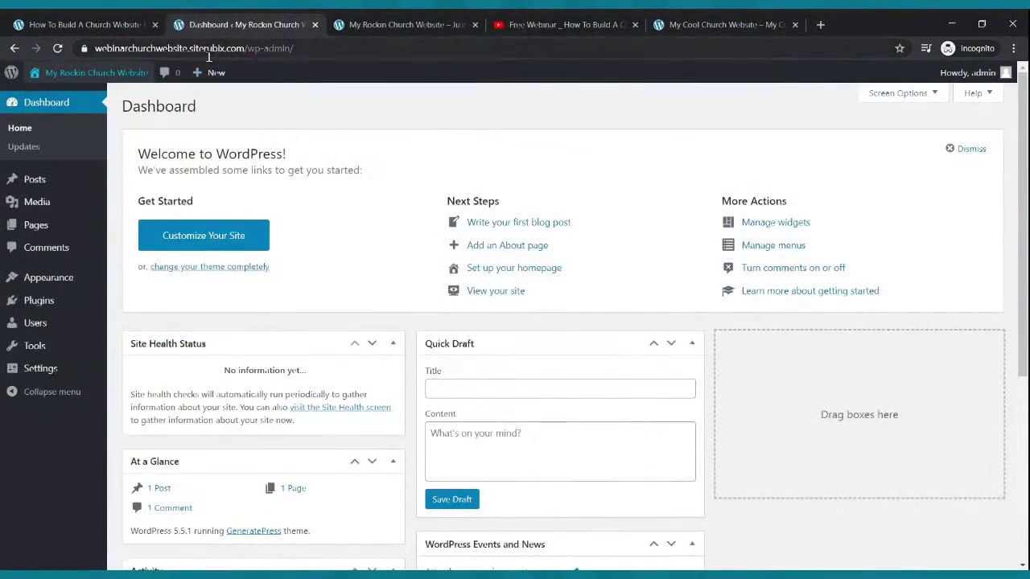
{"action": "mouse_move", "coordinate": [31, 180]}
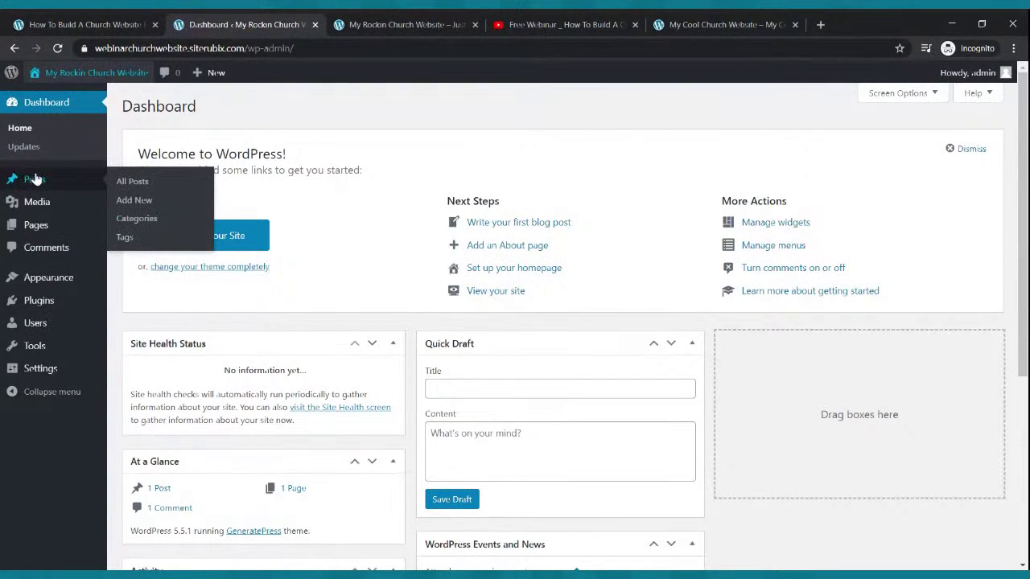
{"action": "mouse_move", "coordinate": [50, 214]}
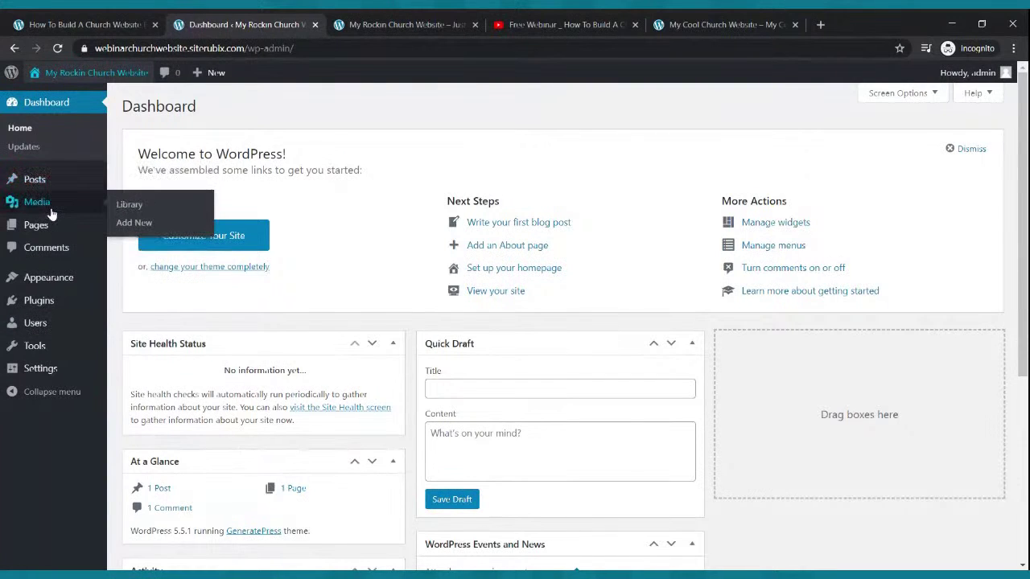
{"action": "mouse_move", "coordinate": [49, 300]}
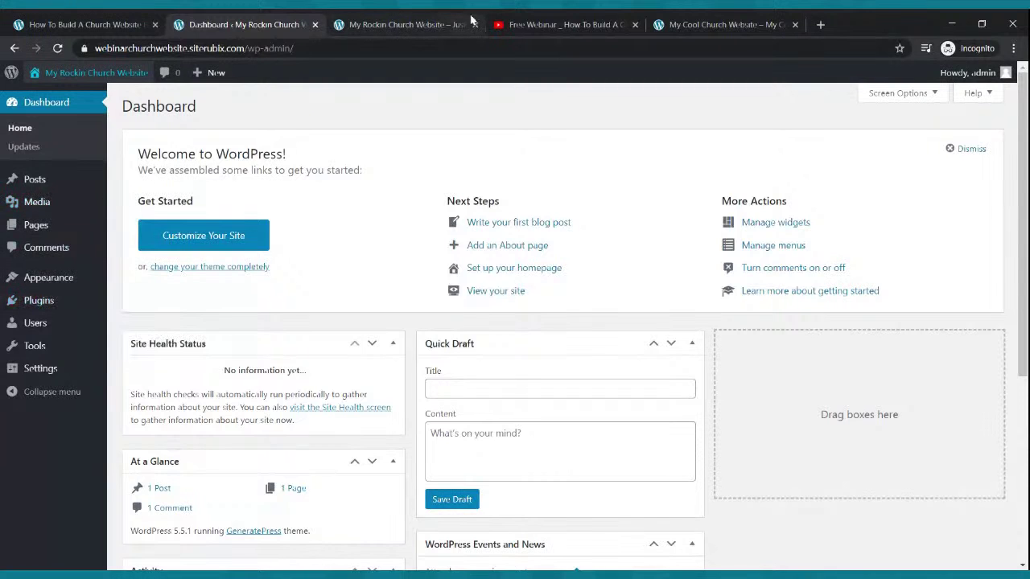
- From the Free Webinar page, go to YouTube in a new tab
{"action": "left_click", "coordinate": [522, 19]}
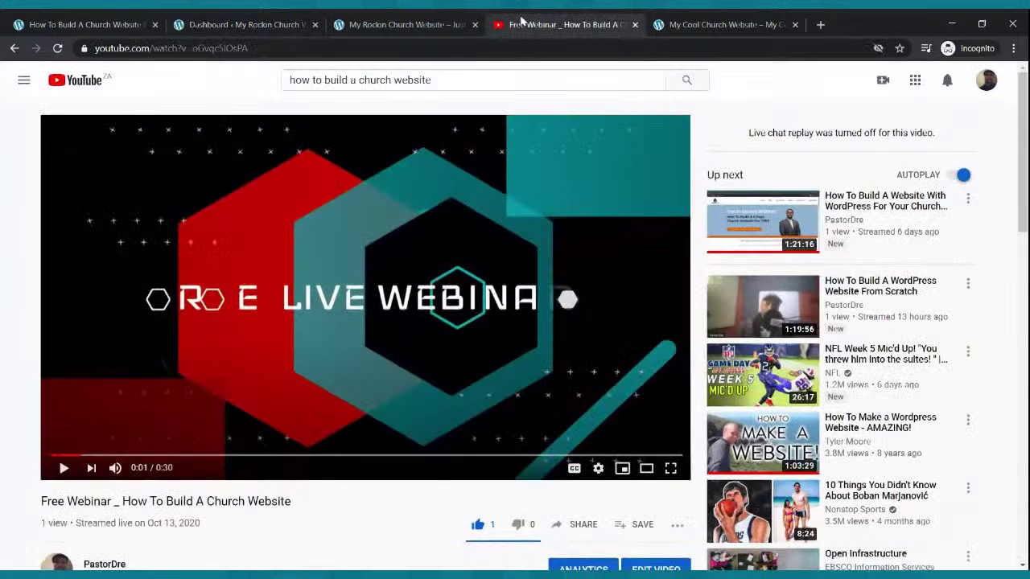
{"action": "left_click", "coordinate": [820, 24]}
{"action": "type", "text": "youtube.com"}
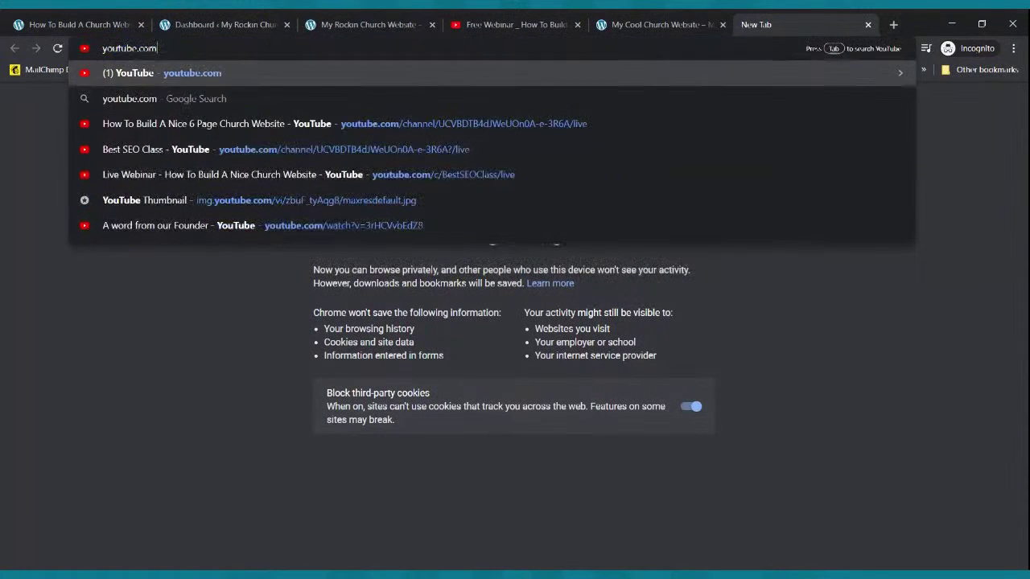
{"action": "key", "text": "Return"}
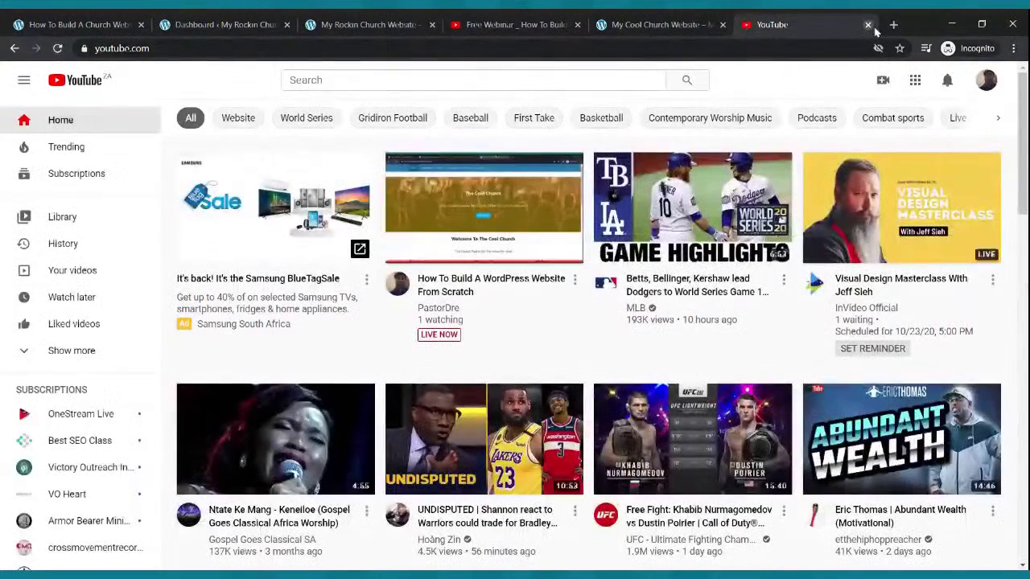
- Copy the share link of the 'How To Build A WordPress Website From Scratch' stream, then close its tab
{"action": "mouse_move", "coordinate": [490, 219]}
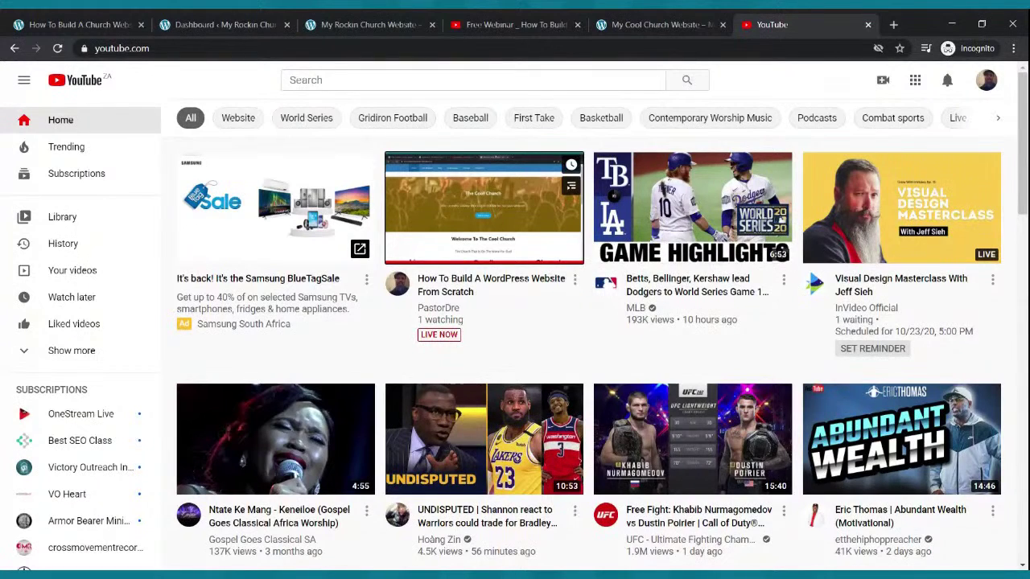
{"action": "left_click", "coordinate": [483, 221]}
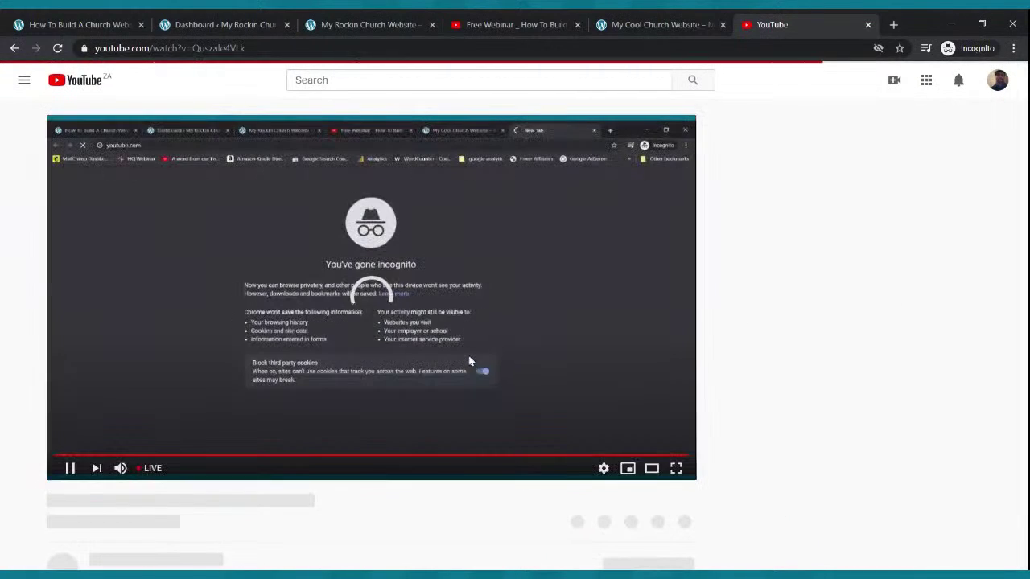
{"action": "left_click", "coordinate": [471, 362]}
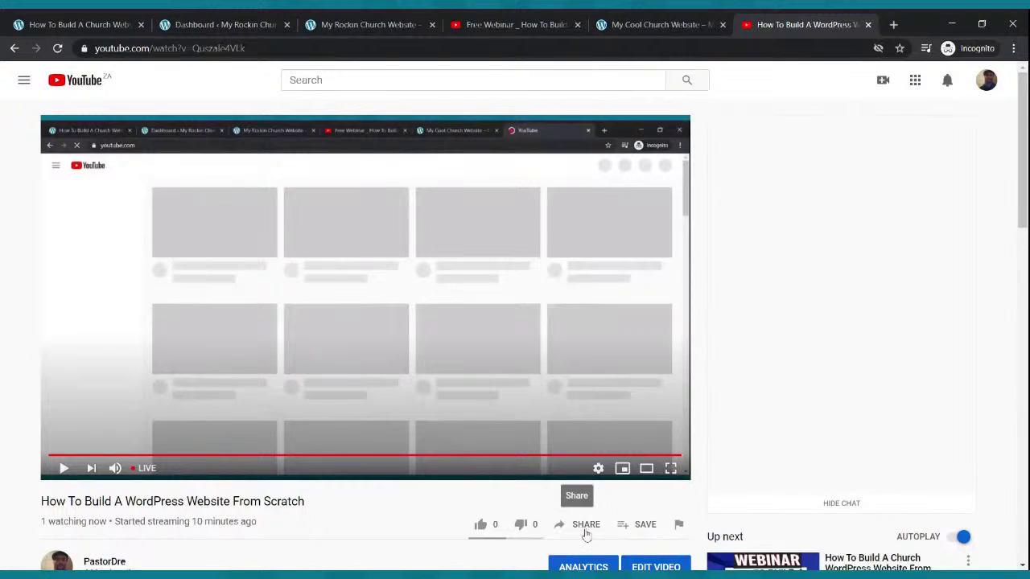
{"action": "left_click", "coordinate": [587, 532]}
{"action": "left_click", "coordinate": [641, 366]}
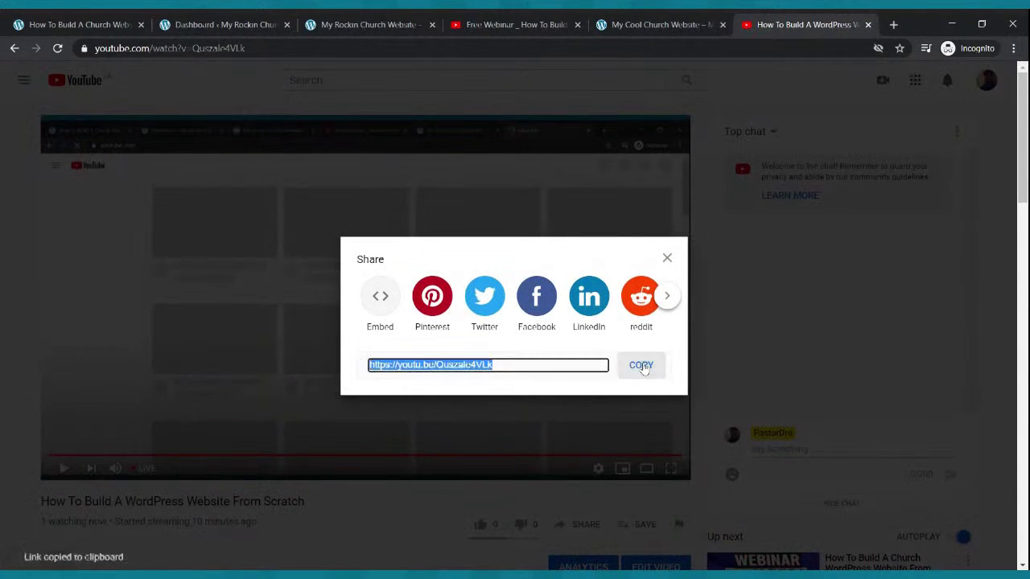
{"action": "left_click", "coordinate": [869, 26]}
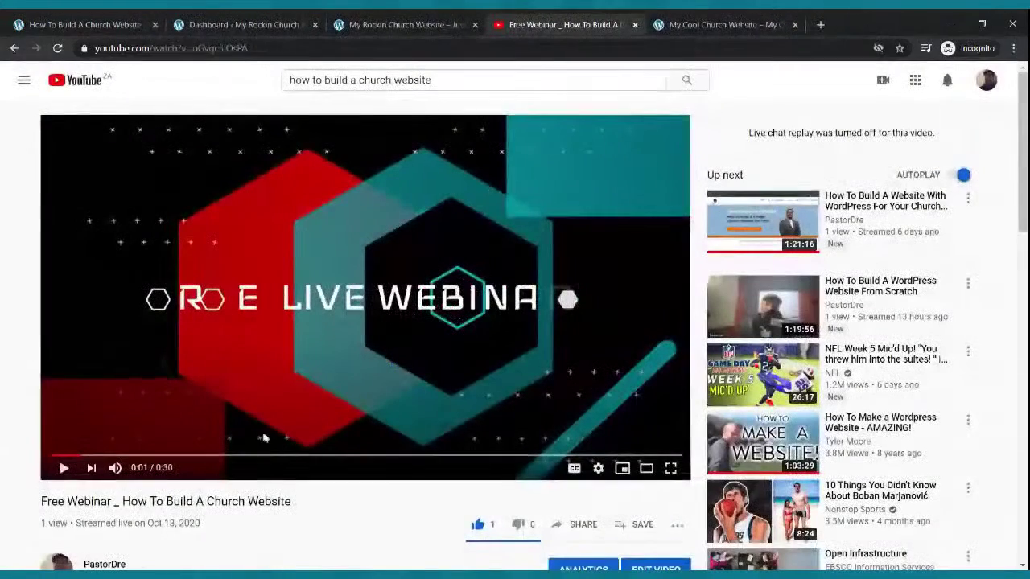
- Go back through the Dashboard tab to the pastordre.com page
{"action": "left_click", "coordinate": [181, 575]}
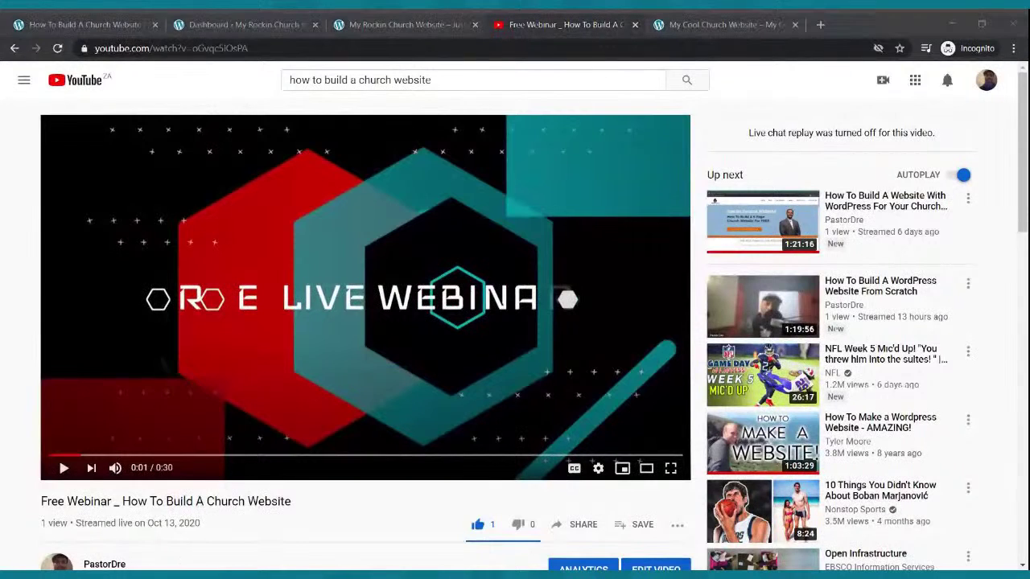
{"action": "left_click", "coordinate": [268, 21]}
{"action": "left_click", "coordinate": [45, 23]}
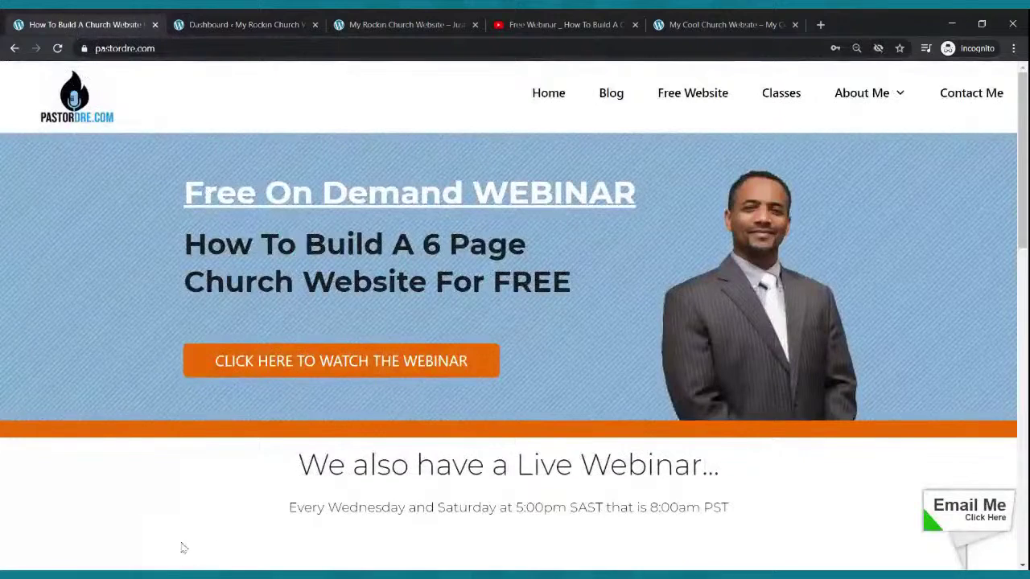
- Refocus Chrome and return to the 'Dashboard ‹ My Rockin Church Website' tab
{"action": "left_click", "coordinate": [183, 576]}
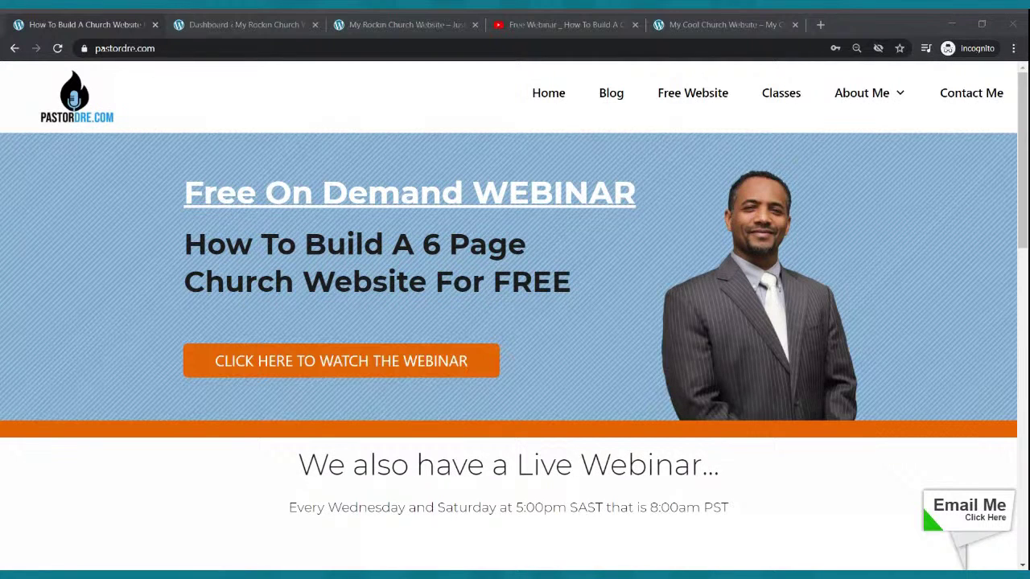
{"action": "left_click", "coordinate": [179, 526]}
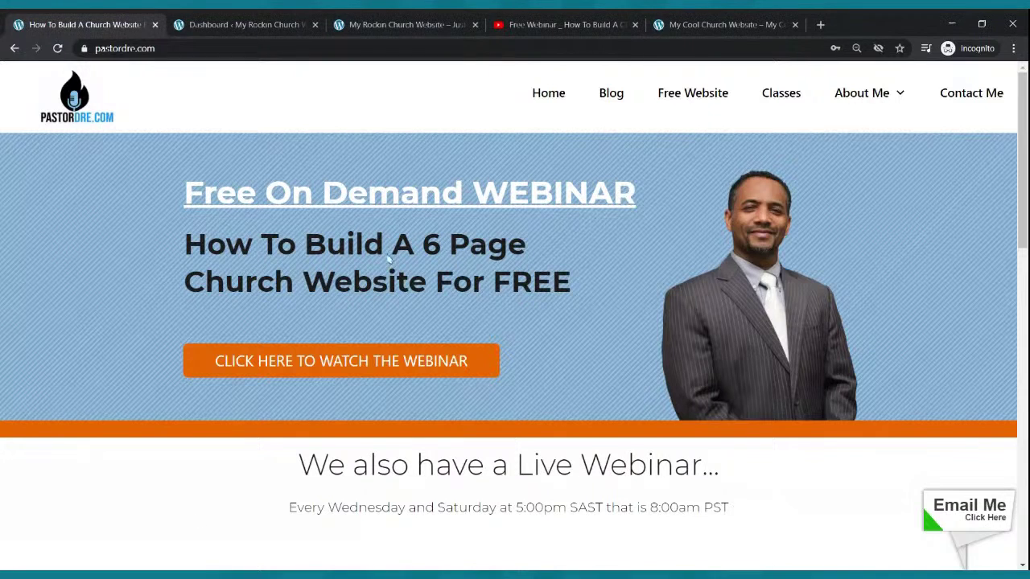
{"action": "left_click", "coordinate": [300, 22]}
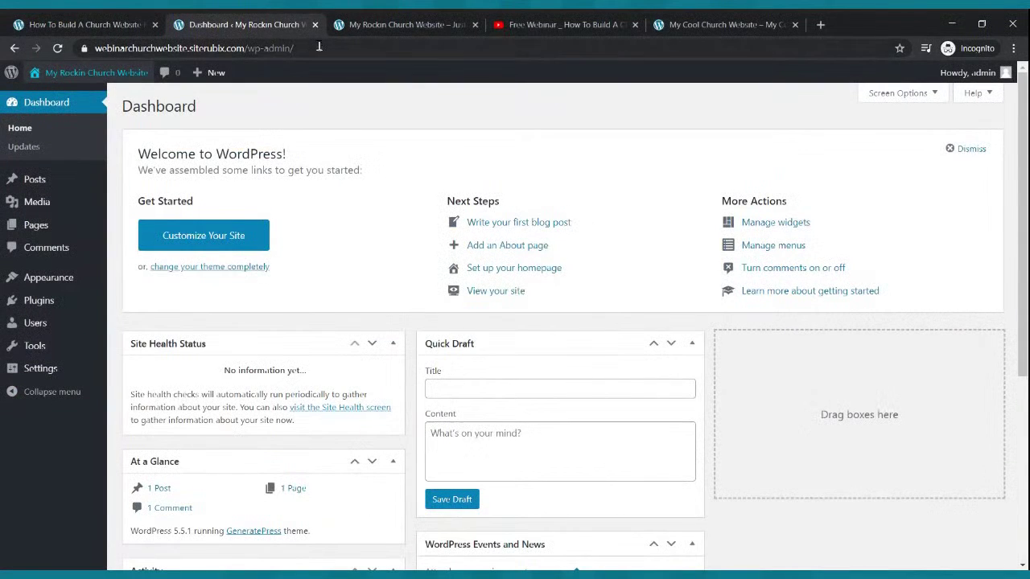
- After glancing at the church and Cool Church sites, open Appearance > Customize > Site Identity
{"action": "left_click", "coordinate": [441, 23]}
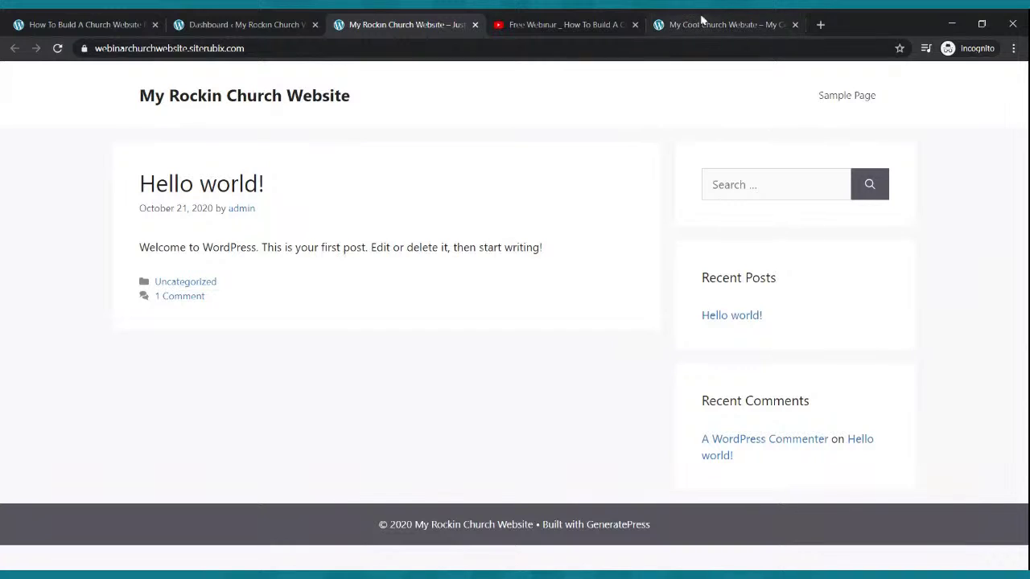
{"action": "left_click", "coordinate": [701, 23]}
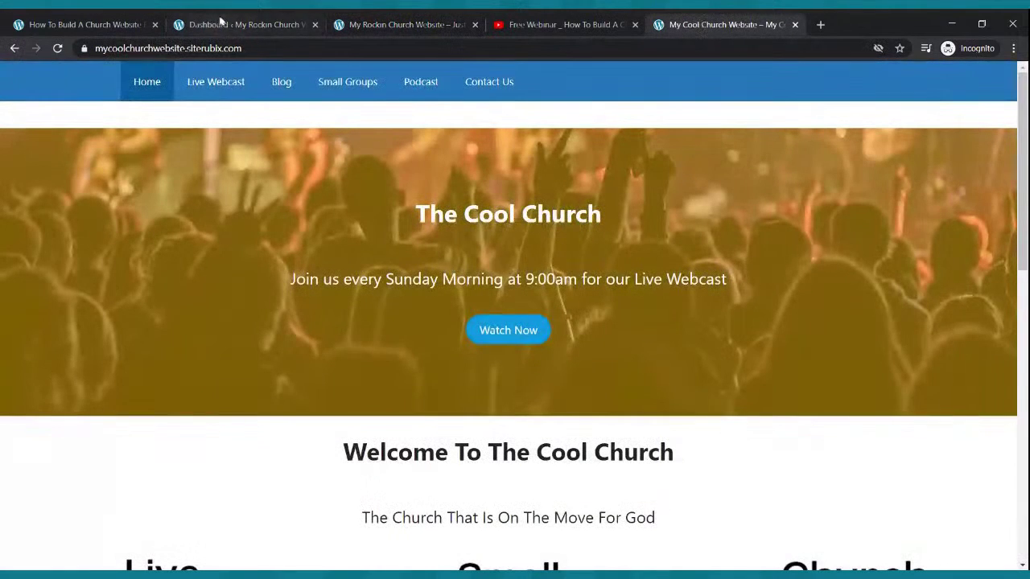
{"action": "left_click", "coordinate": [217, 24]}
{"action": "mouse_move", "coordinate": [102, 206]}
{"action": "mouse_move", "coordinate": [55, 284]}
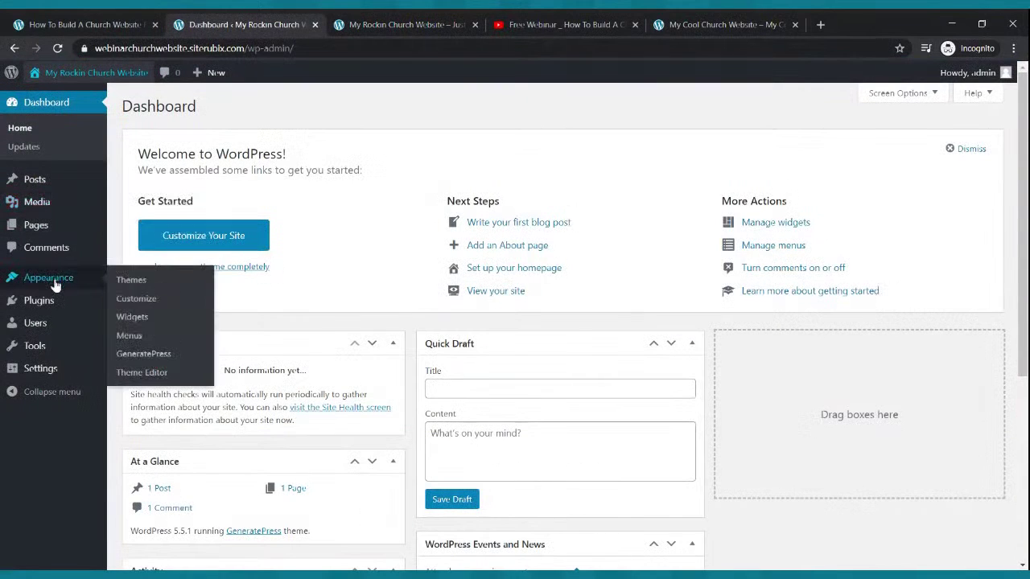
{"action": "left_click", "coordinate": [124, 306]}
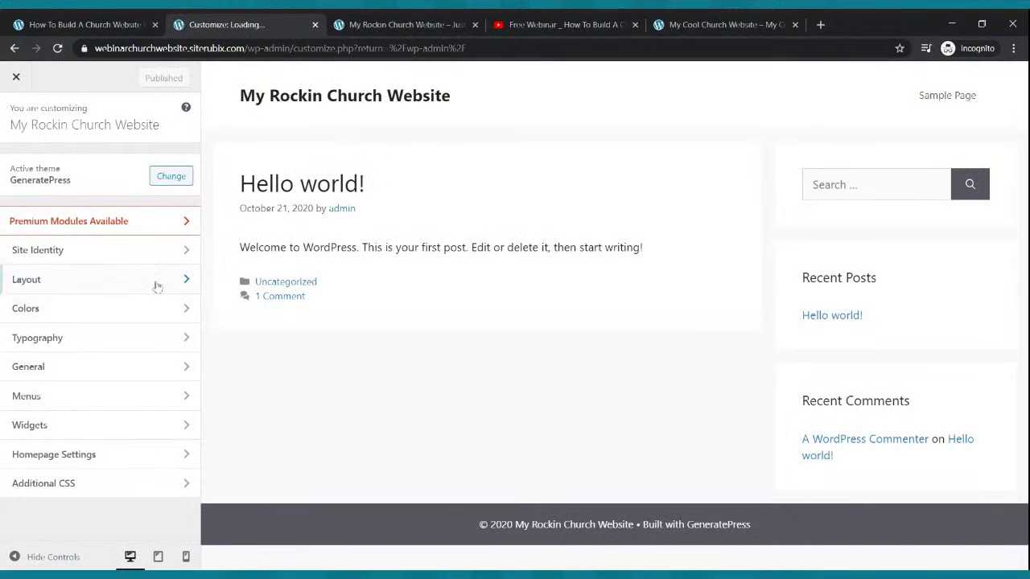
{"action": "left_click", "coordinate": [92, 251]}
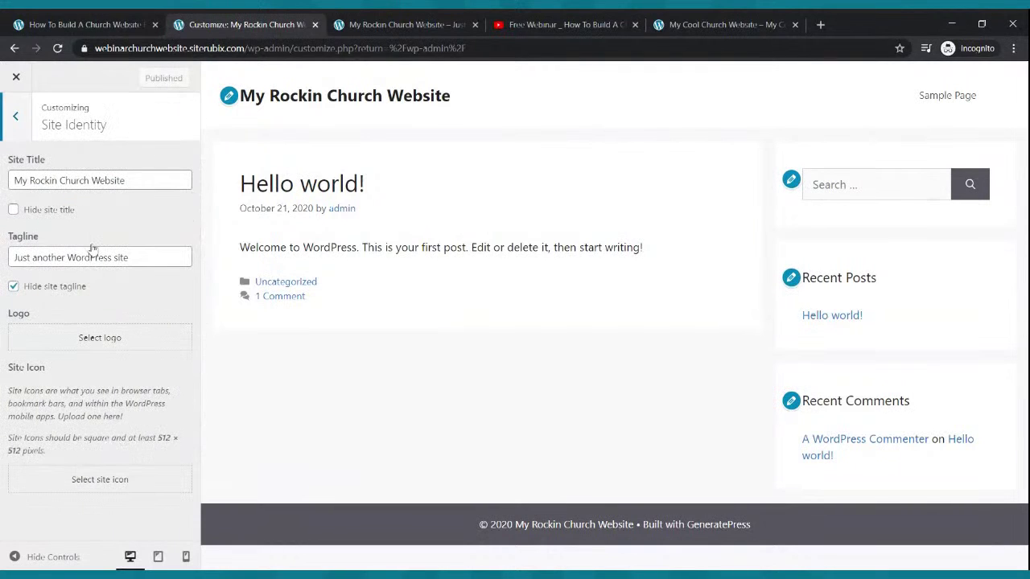
- Hide the site title, set the tagline to 'My Rockin Church Website', and publish
{"action": "left_click", "coordinate": [14, 211]}
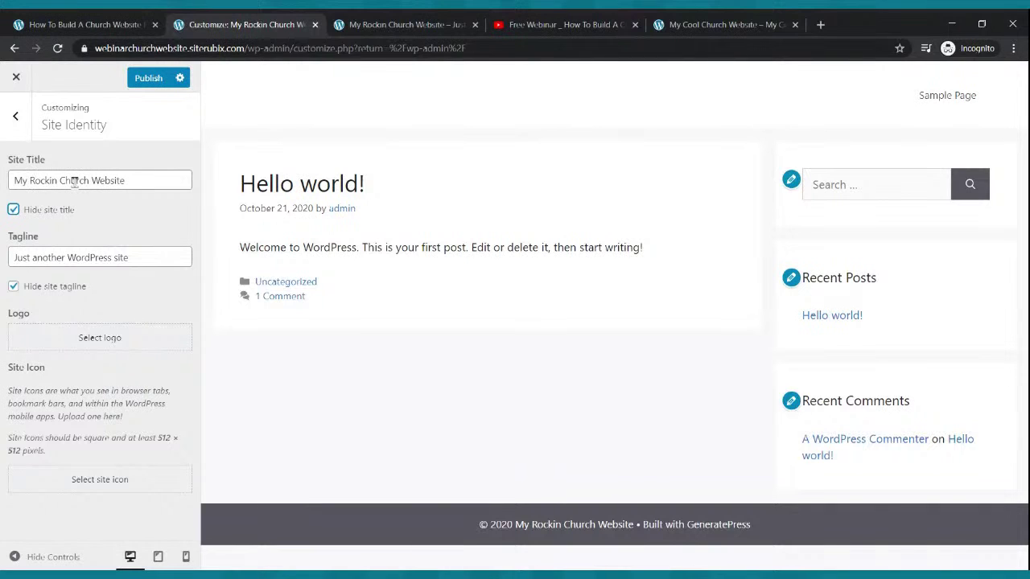
{"action": "left_click_drag", "start_coordinate": [142, 258], "coordinate": [2, 259]}
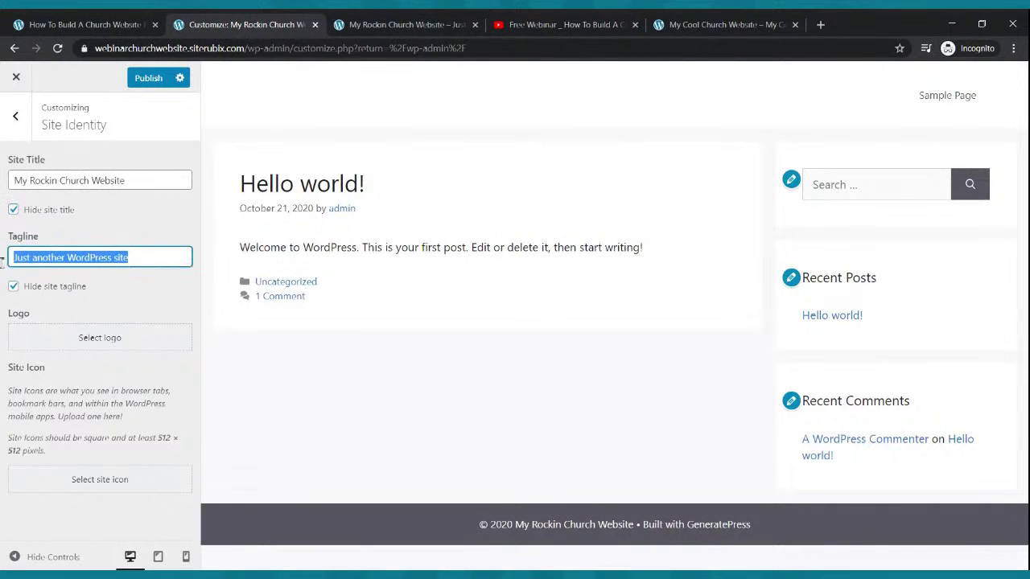
{"action": "type", "text": "M"}
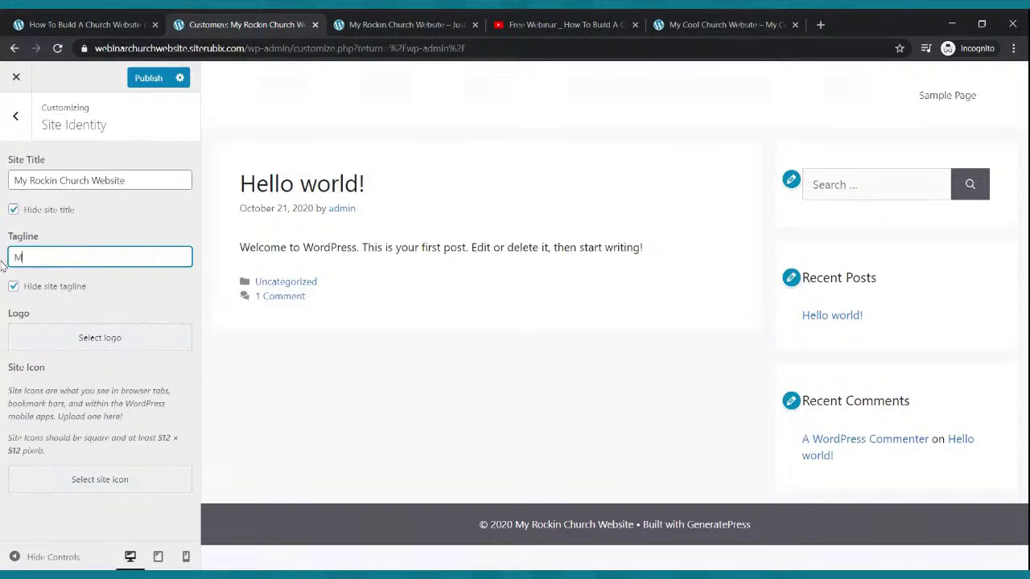
{"action": "type", "text": "y Rockin Church Website"}
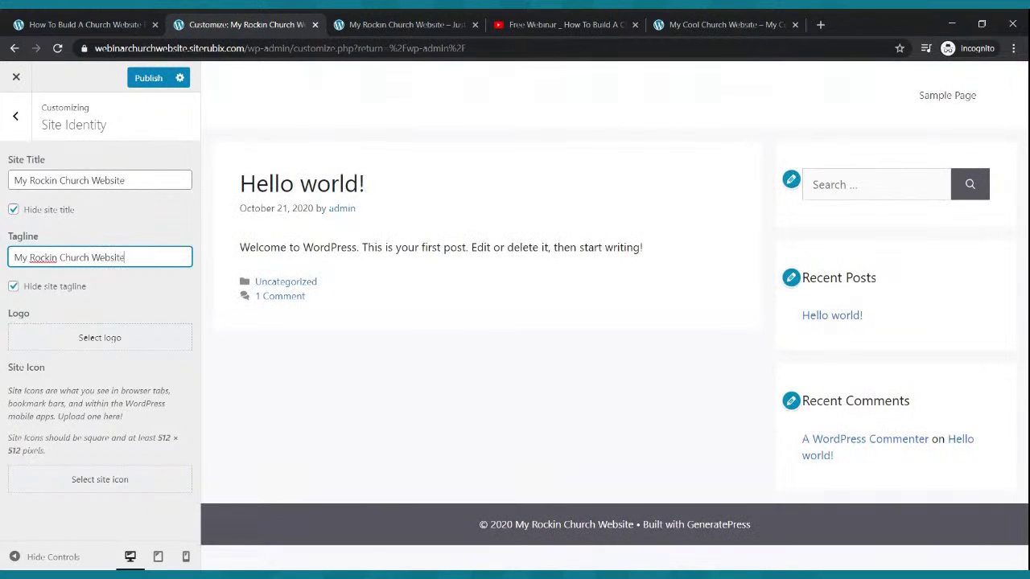
{"action": "left_click", "coordinate": [146, 78]}
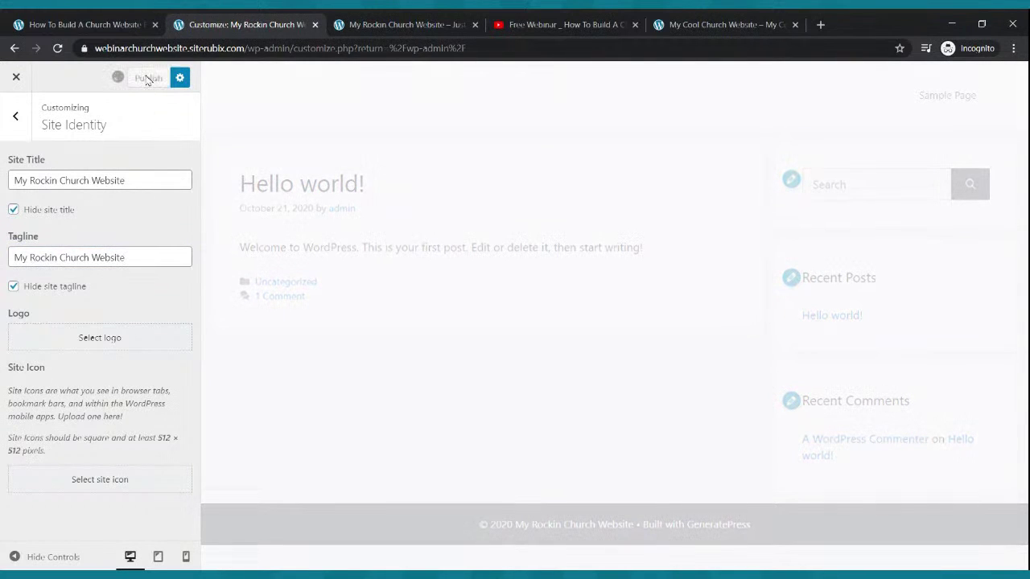
{"action": "left_click", "coordinate": [15, 76]}
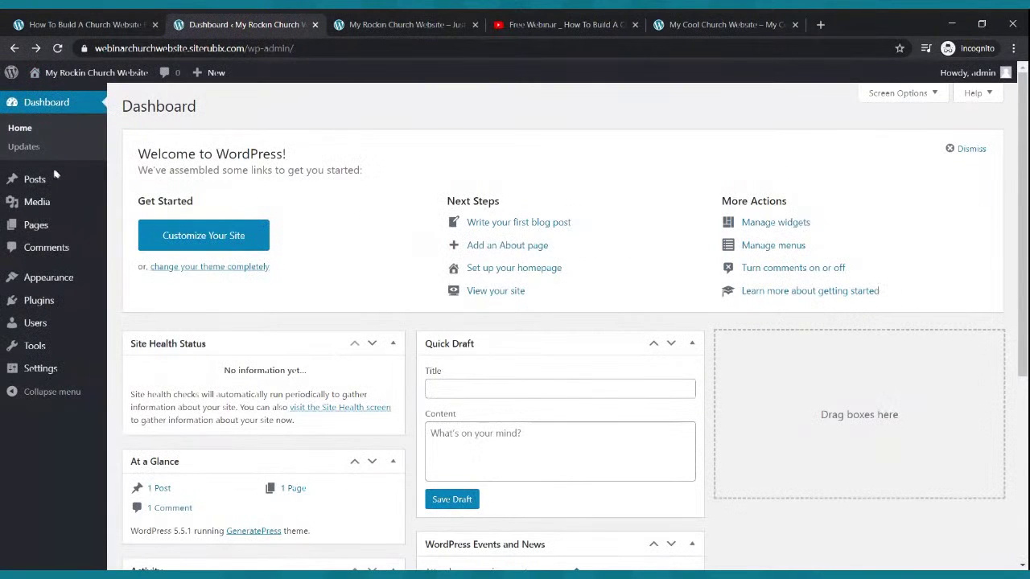
- In Writing Settings, make Block editor the default, allow editor switching, and save
{"action": "mouse_move", "coordinate": [63, 277]}
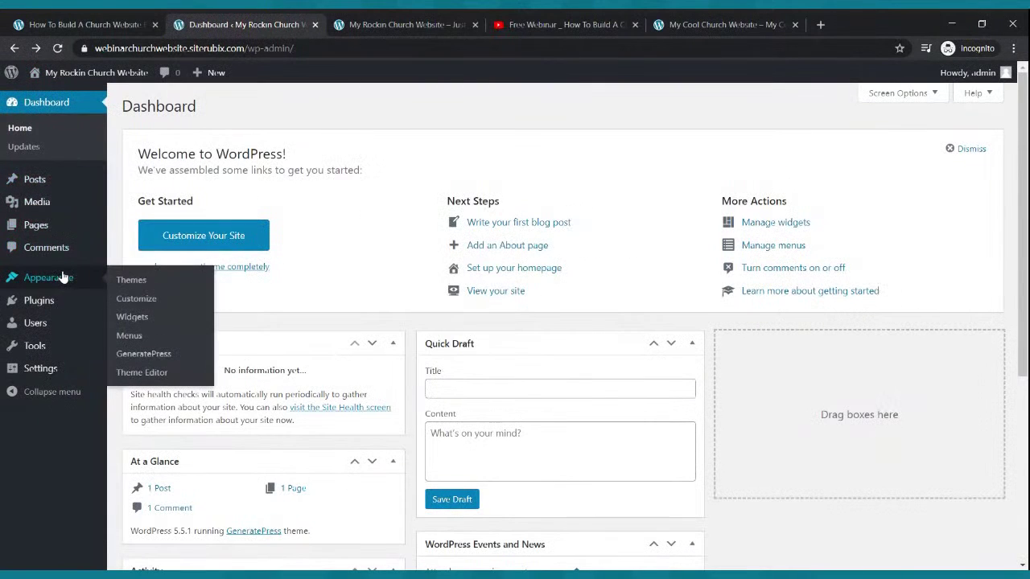
{"action": "left_click", "coordinate": [45, 370]}
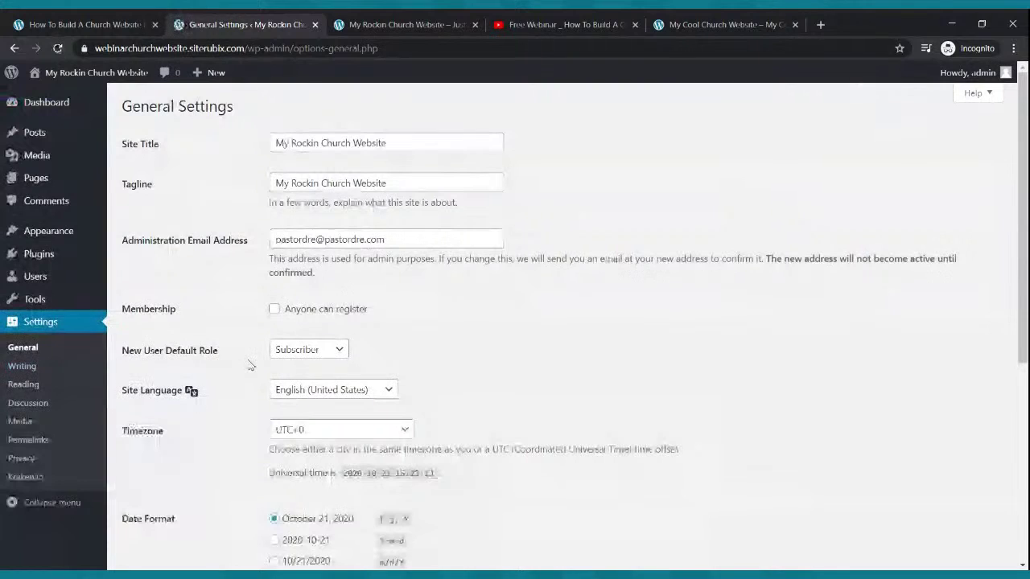
{"action": "left_click", "coordinate": [30, 369]}
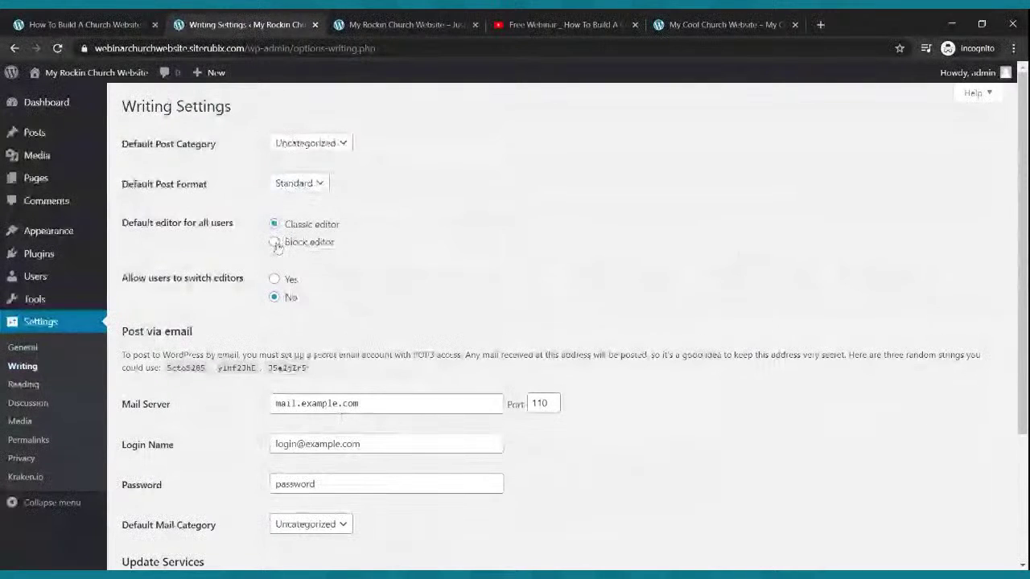
{"action": "left_click", "coordinate": [275, 242]}
{"action": "left_click", "coordinate": [274, 279]}
{"action": "scroll", "coordinate": [505, 305], "scroll_direction": "down", "scroll_amount": 3}
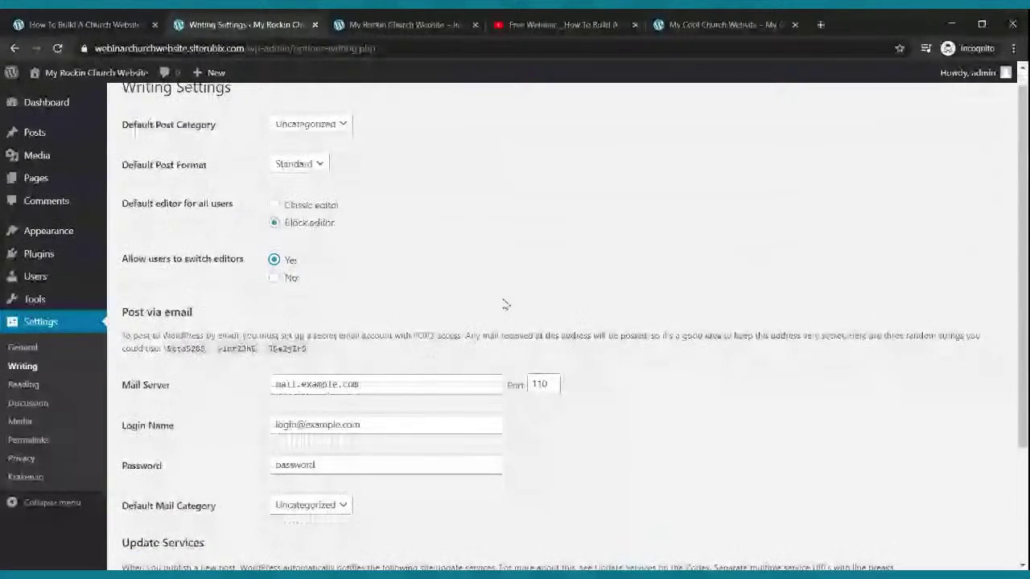
{"action": "left_click", "coordinate": [177, 501]}
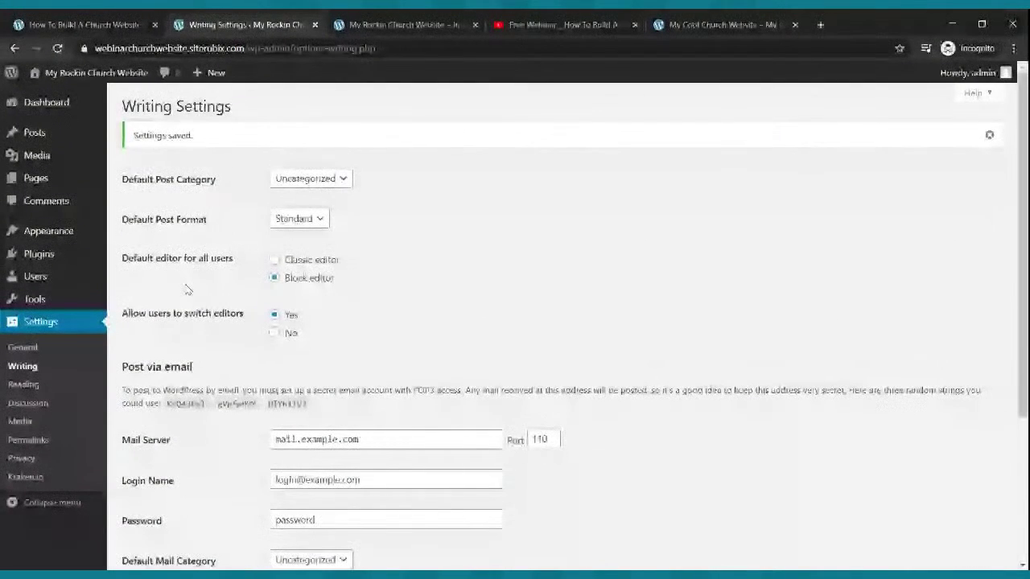
{"action": "mouse_move", "coordinate": [36, 190]}
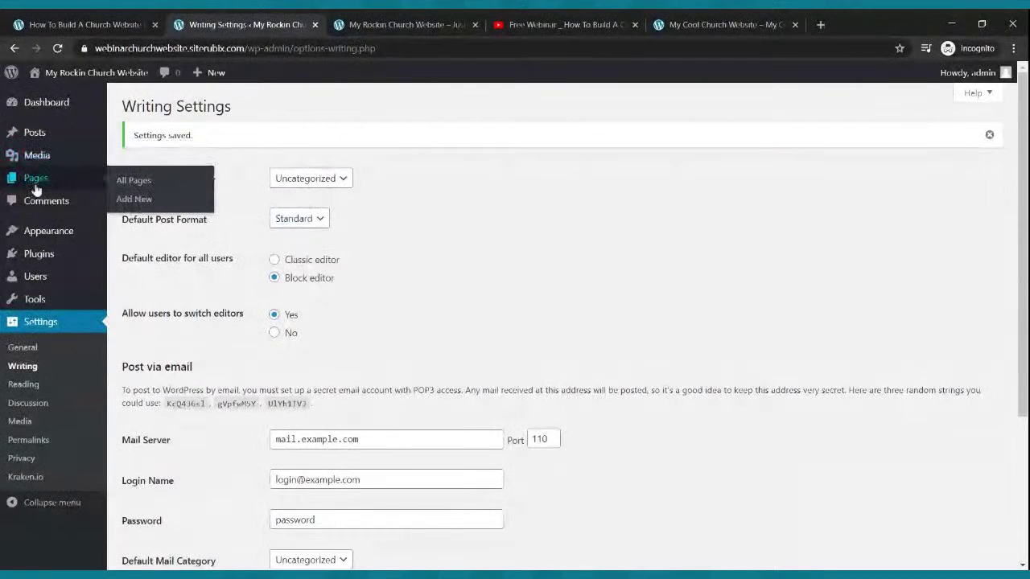
- Trash the default Sample Page from the All Pages list
{"action": "left_click", "coordinate": [42, 187]}
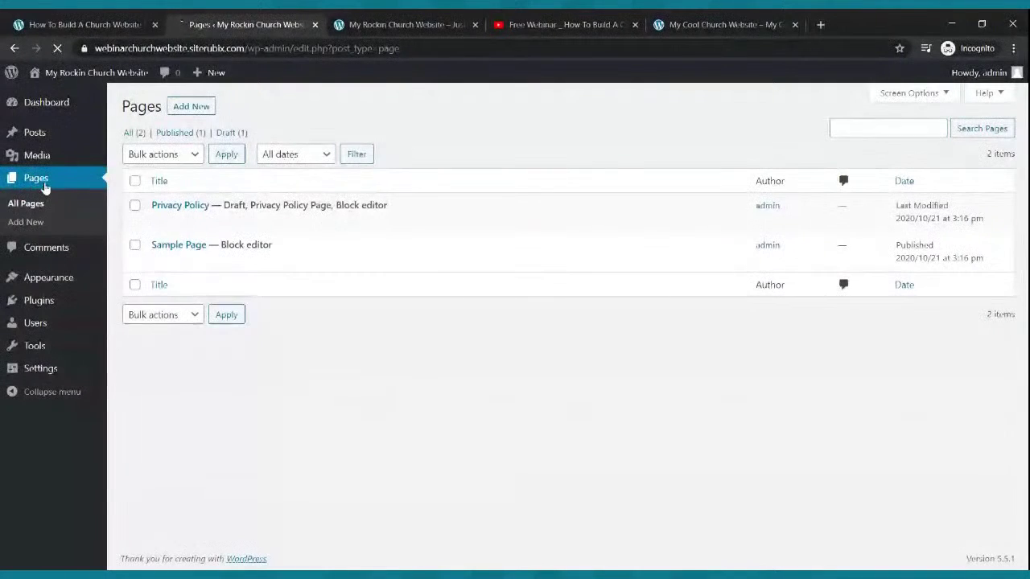
{"action": "mouse_move", "coordinate": [190, 256]}
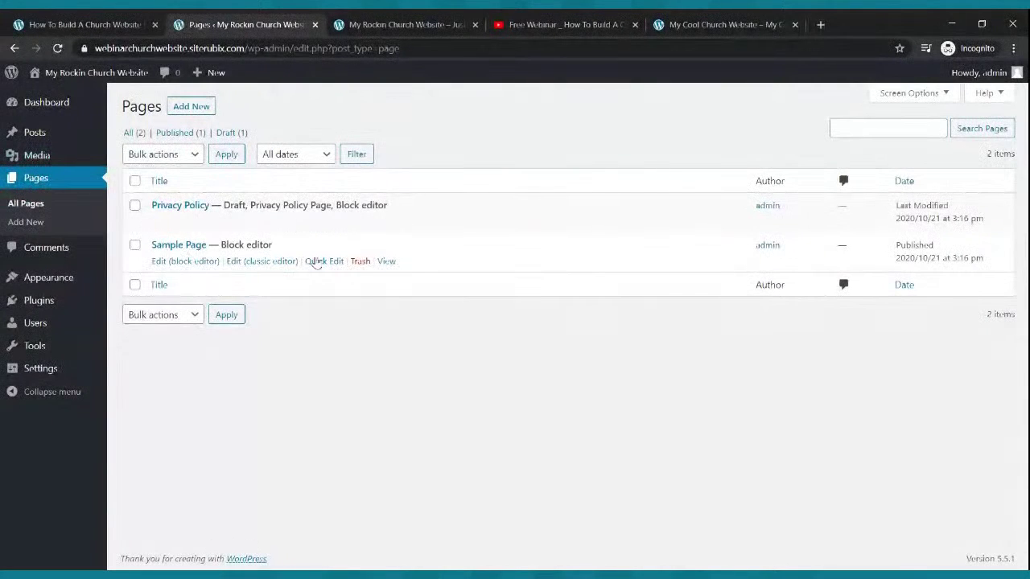
{"action": "left_click", "coordinate": [359, 261]}
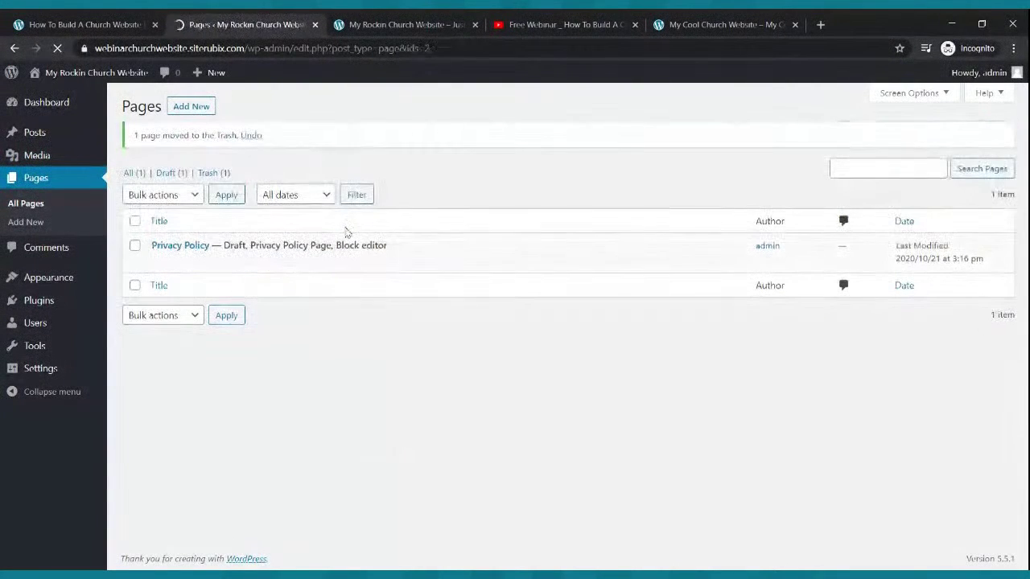
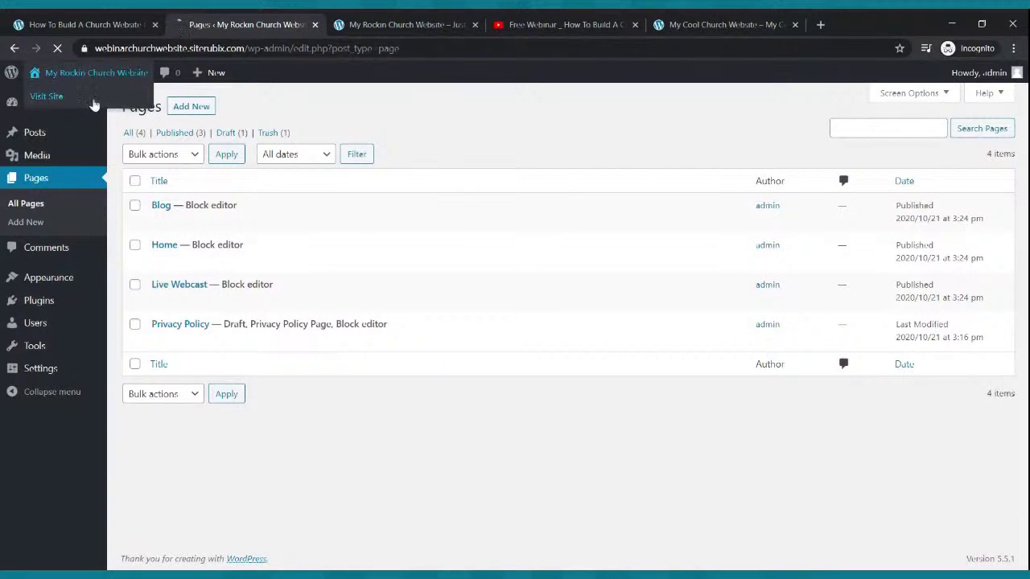
- Create and publish a new page titled 'Small Groups'
{"action": "left_click", "coordinate": [198, 108]}
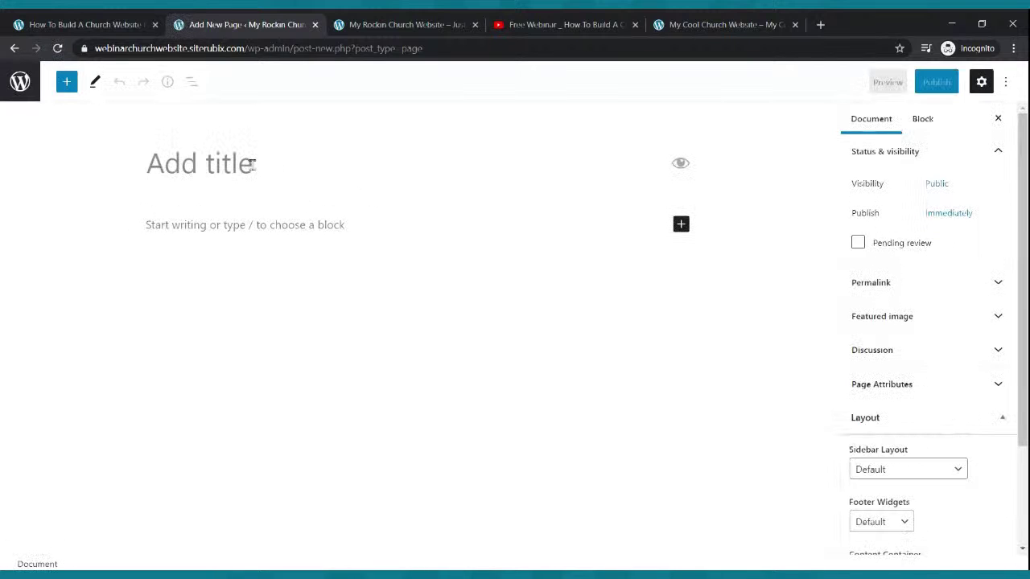
{"action": "type", "text": "Small Groups"}
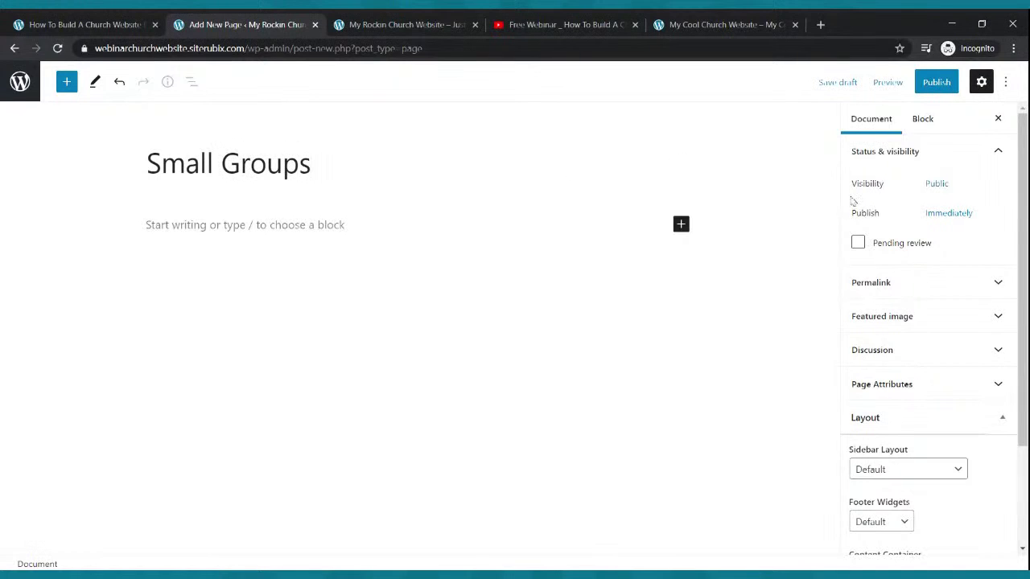
{"action": "left_click", "coordinate": [934, 83]}
{"action": "left_click", "coordinate": [894, 83]}
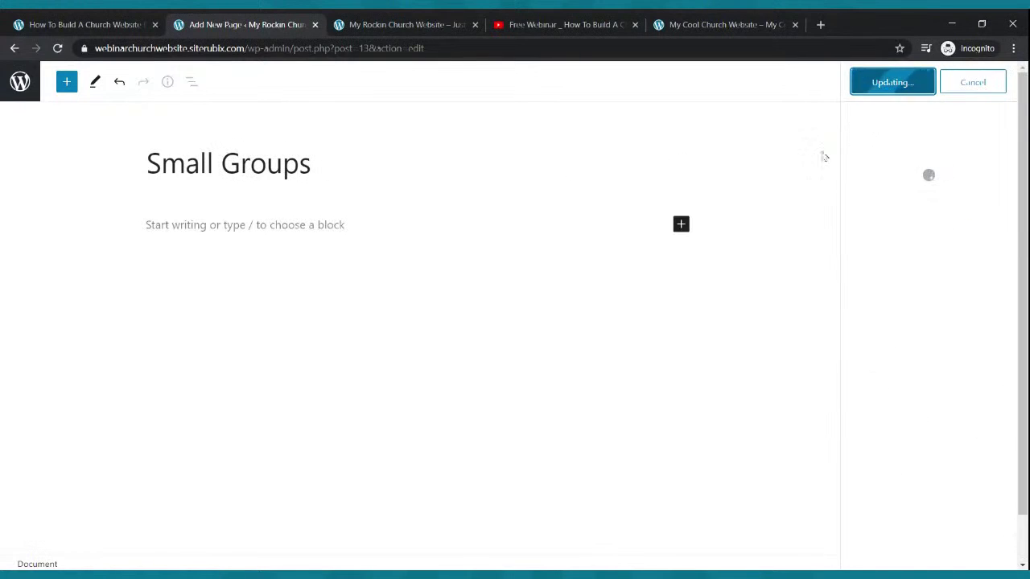
{"action": "left_click", "coordinate": [688, 21]}
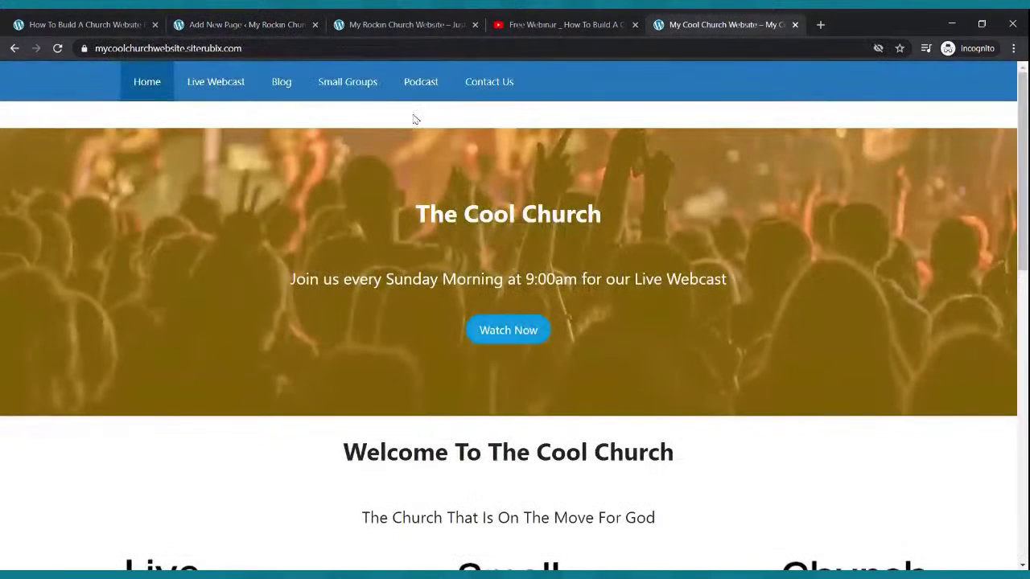
{"action": "left_click", "coordinate": [200, 25]}
{"action": "left_click", "coordinate": [20, 84]}
- Create and publish a new page titled 'Podcast'
{"action": "left_click", "coordinate": [179, 106]}
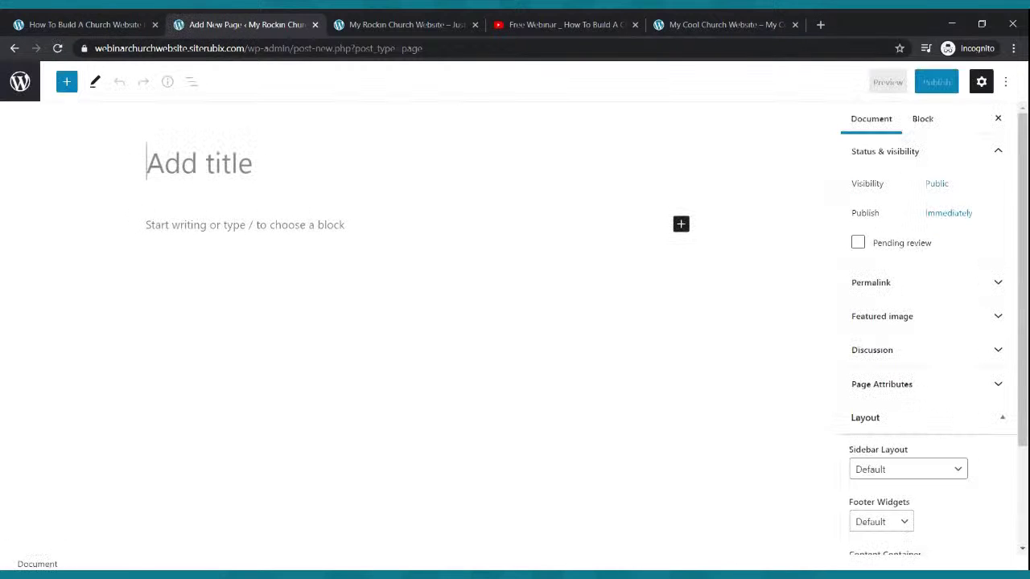
{"action": "type", "text": "Po"}
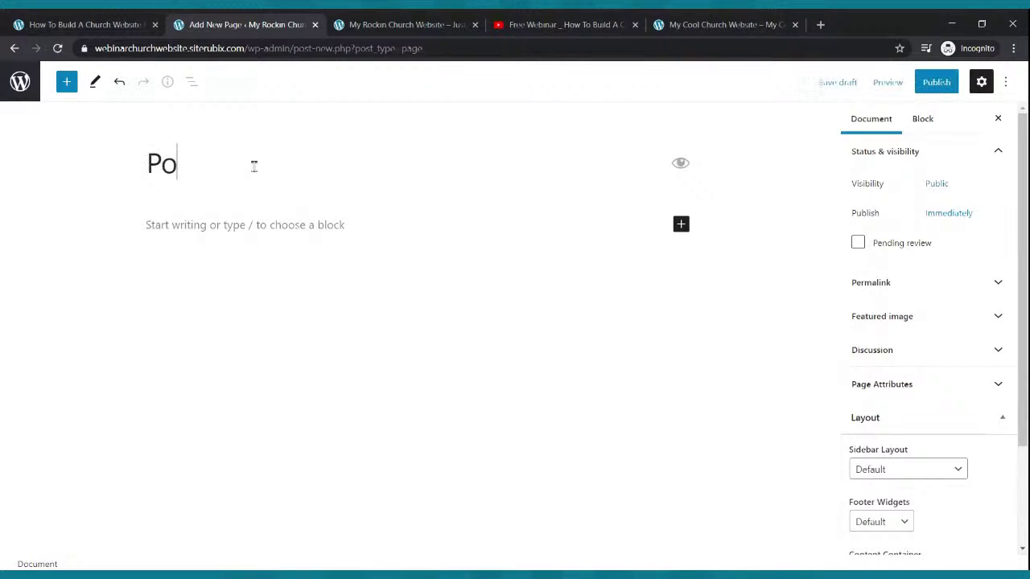
{"action": "type", "text": "dcast"}
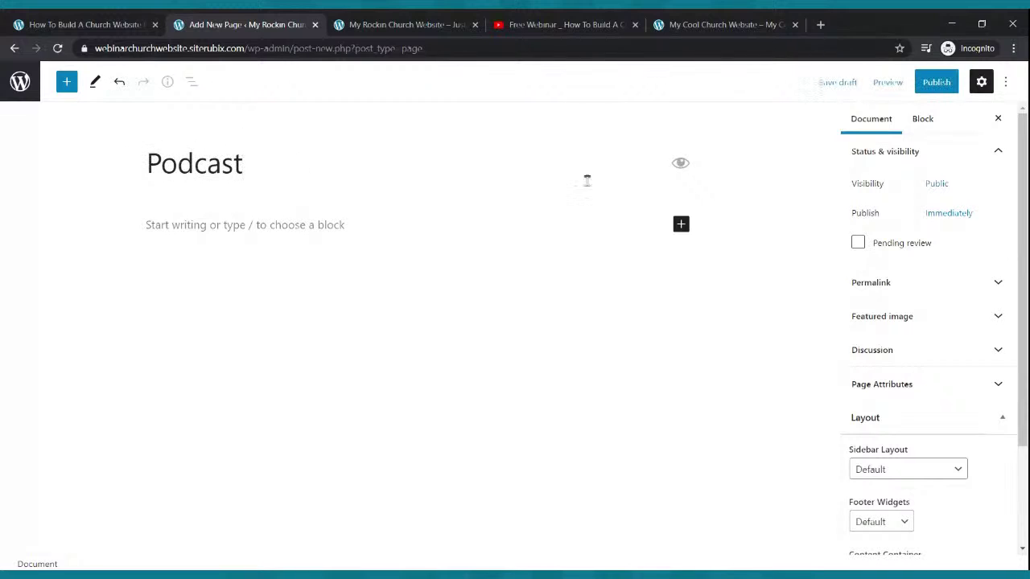
{"action": "left_click", "coordinate": [954, 78]}
{"action": "left_click", "coordinate": [894, 84]}
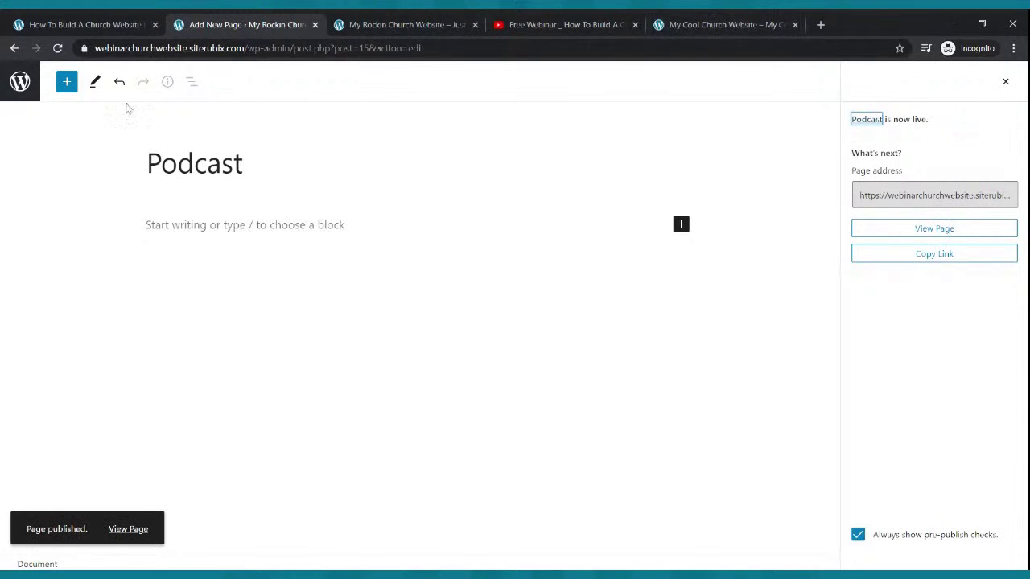
{"action": "left_click", "coordinate": [21, 84]}
- Create and publish a 'Contact Us' page, then view the site's front page
{"action": "left_click", "coordinate": [190, 106]}
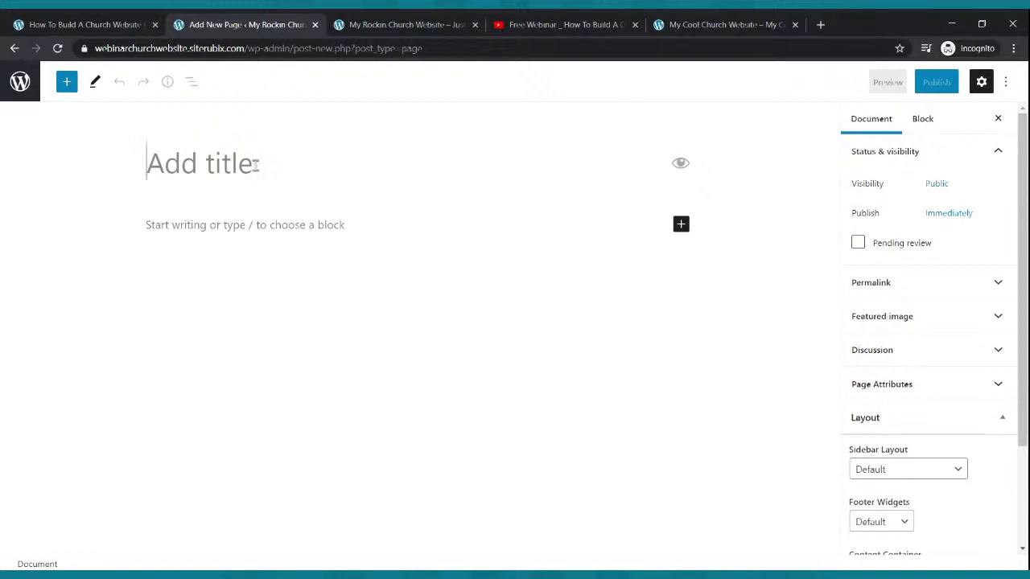
{"action": "type", "text": "Contac"}
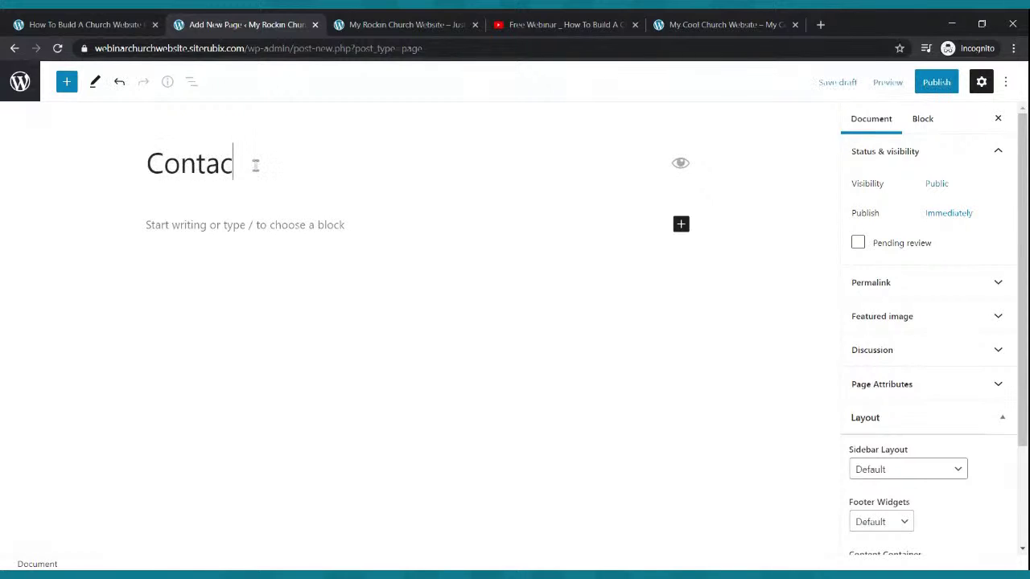
{"action": "type", "text": "t Us"}
{"action": "left_click", "coordinate": [936, 82]}
{"action": "left_click", "coordinate": [920, 87]}
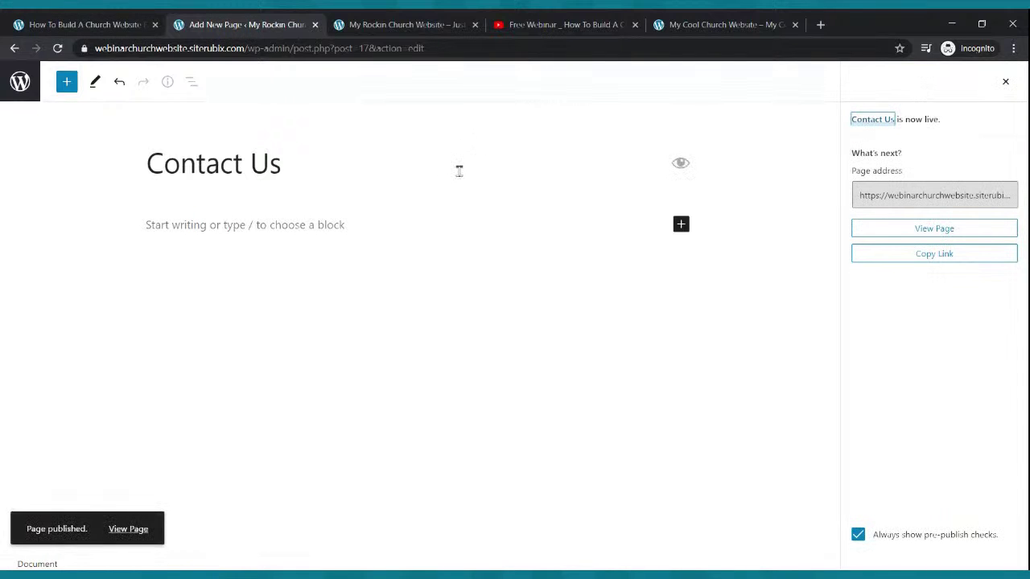
{"action": "left_click", "coordinate": [14, 92]}
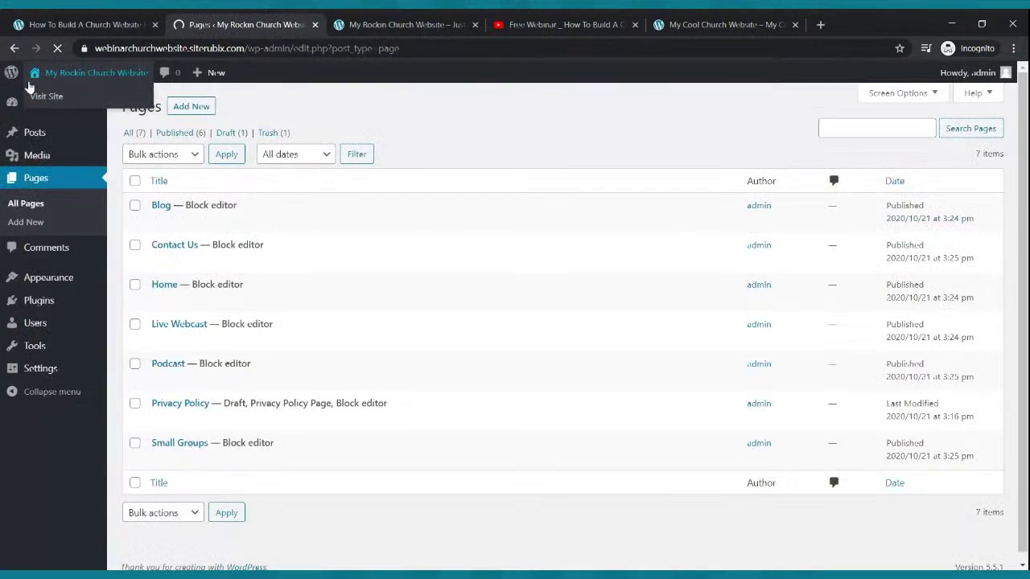
{"action": "left_click", "coordinate": [28, 84]}
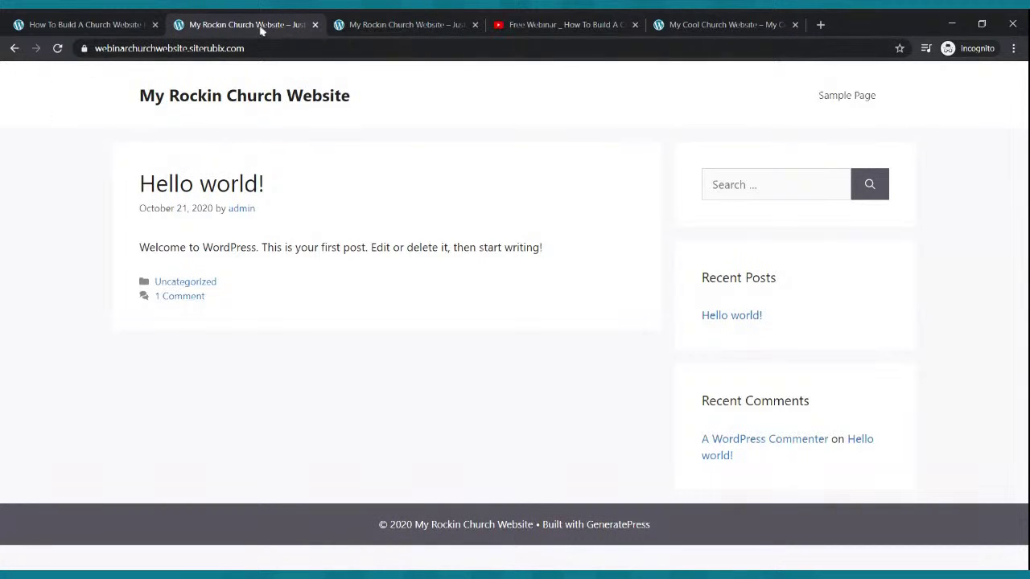
- Reload the live site to check the new page menu against the Cool Church example
{"action": "left_click", "coordinate": [15, 49]}
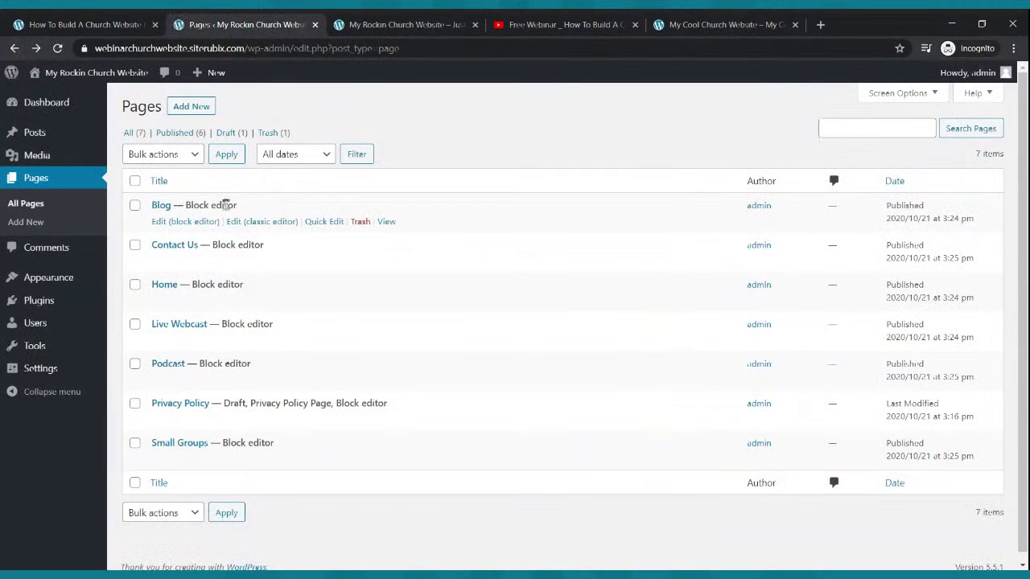
{"action": "mouse_move", "coordinate": [208, 302]}
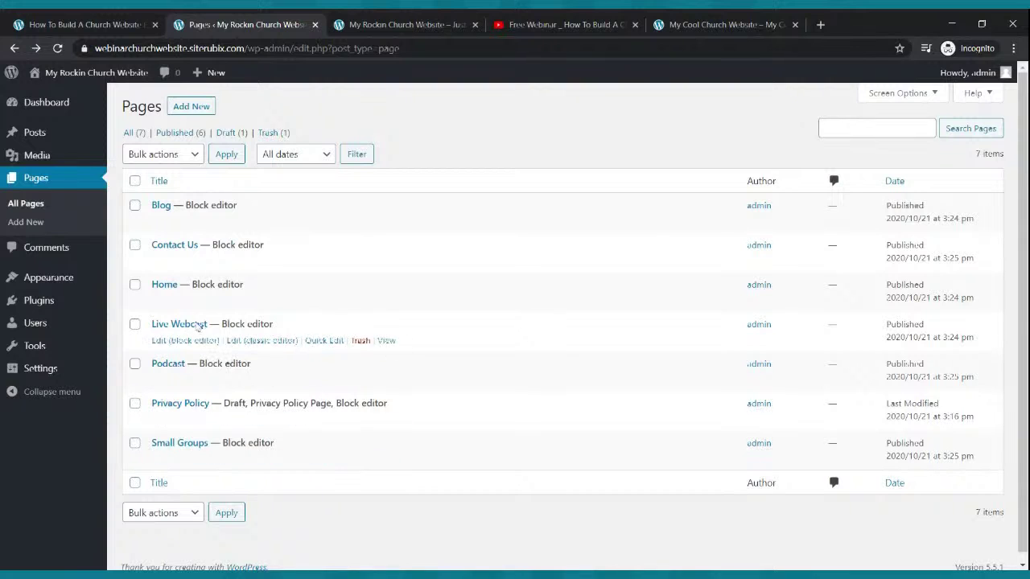
{"action": "left_click", "coordinate": [419, 24]}
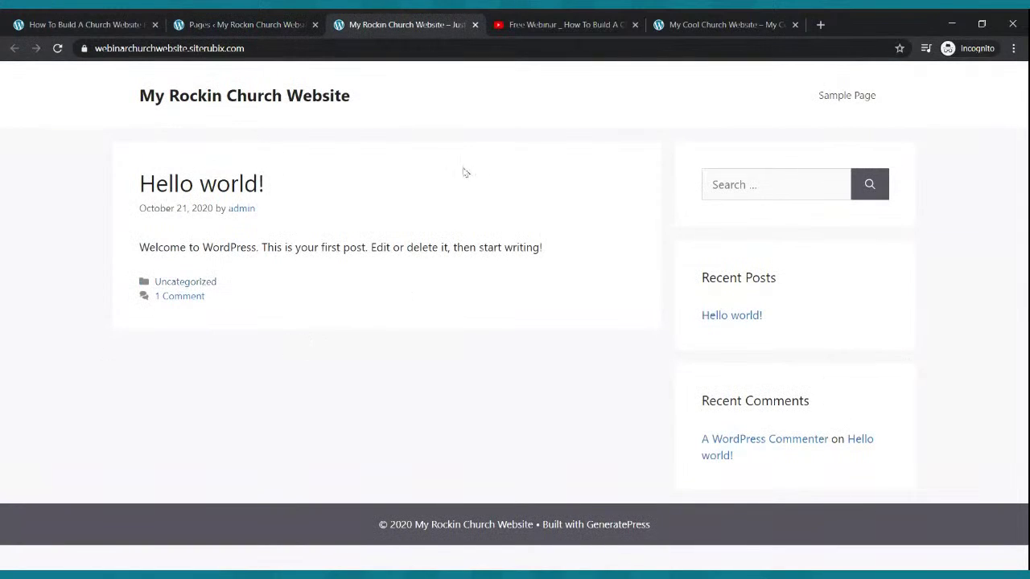
{"action": "left_click", "coordinate": [57, 49]}
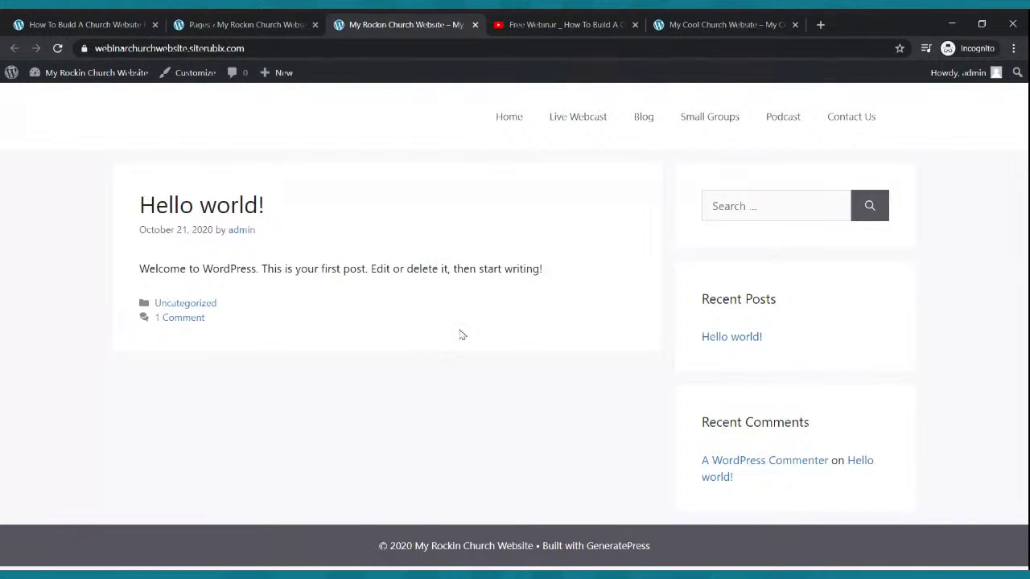
{"action": "left_click", "coordinate": [664, 25]}
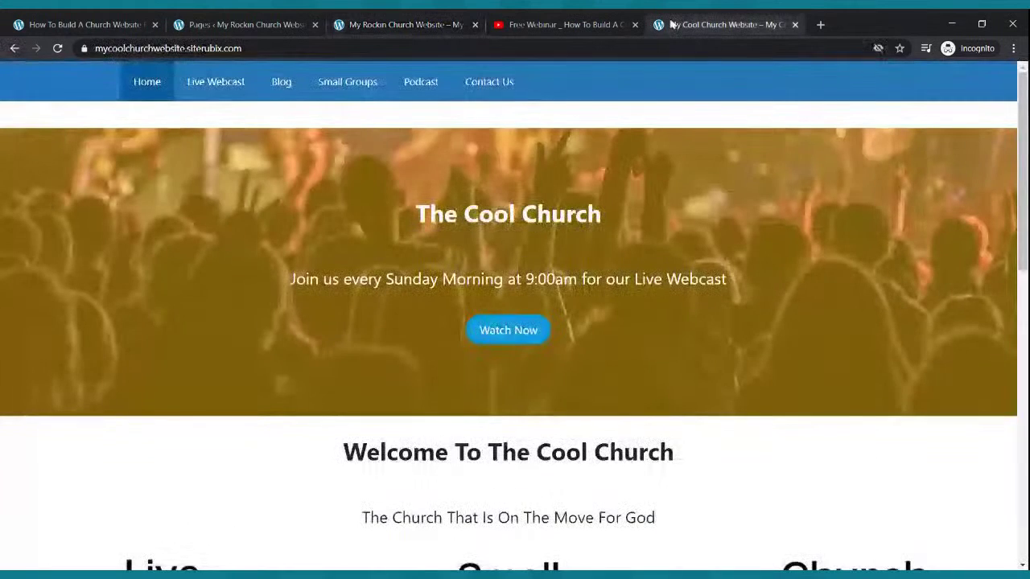
{"action": "left_click", "coordinate": [388, 23]}
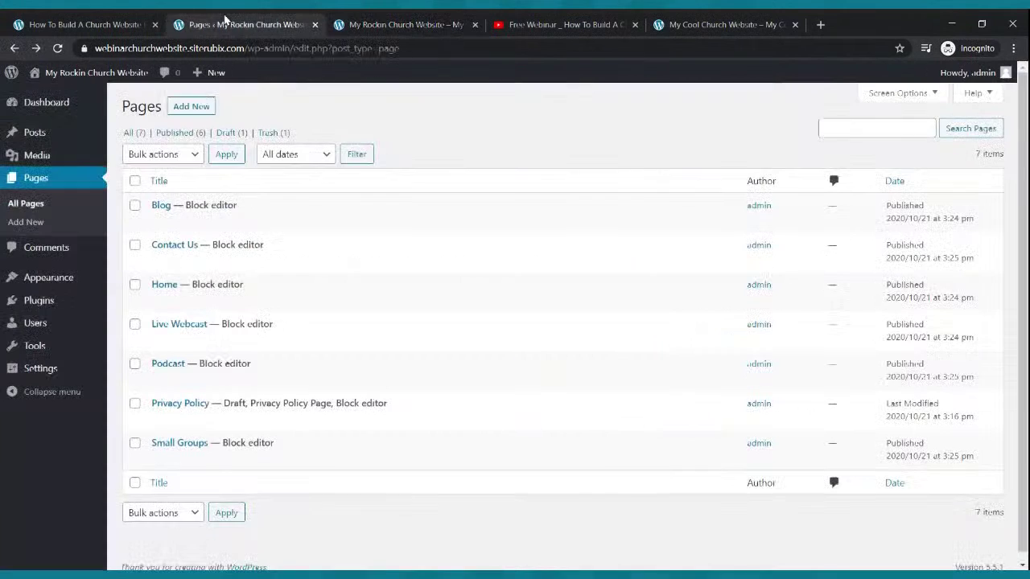
{"action": "left_click", "coordinate": [230, 25]}
{"action": "mouse_move", "coordinate": [46, 288]}
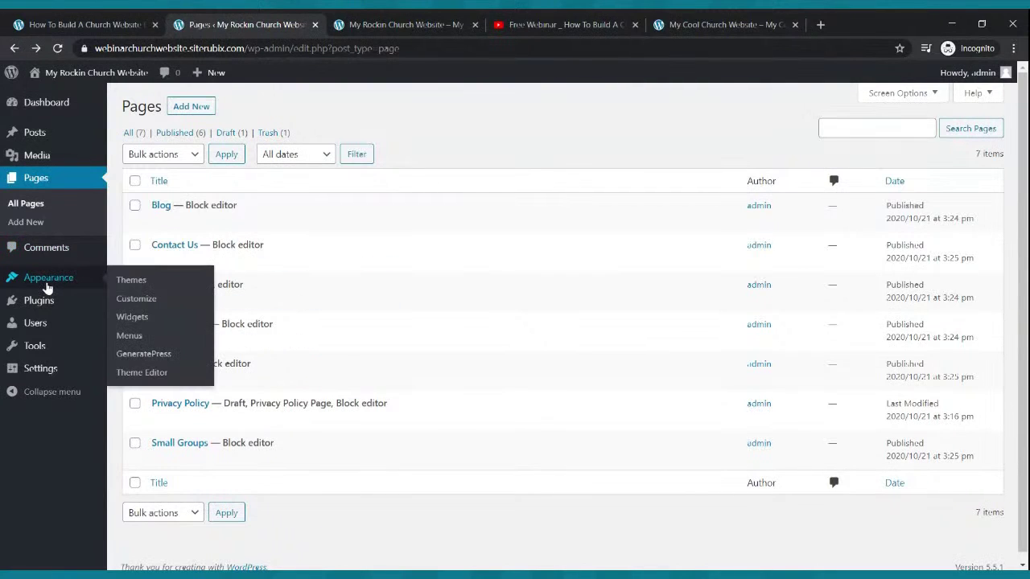
{"action": "left_click", "coordinate": [37, 370]}
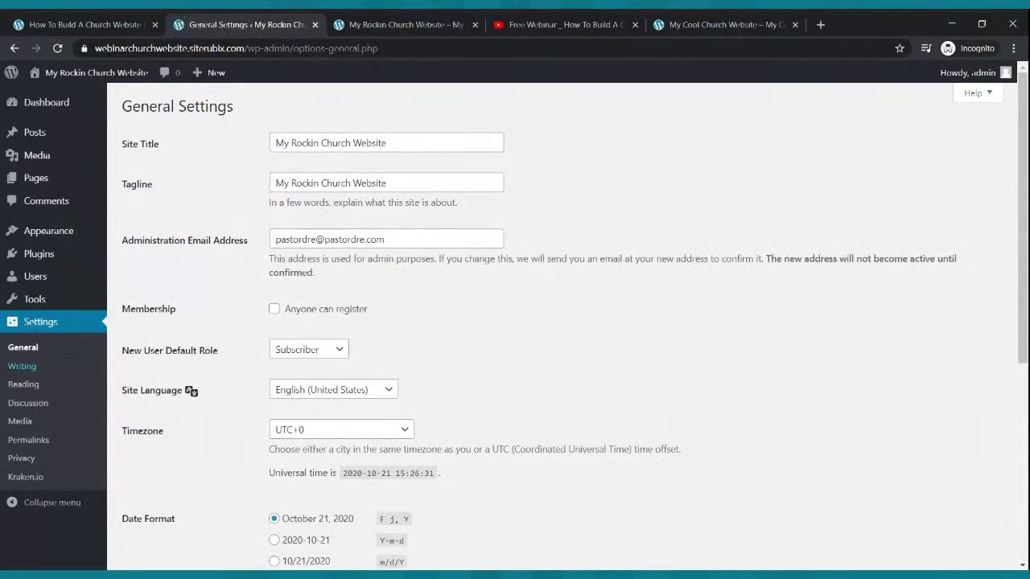
- In Reading Settings, set a static homepage of Home with Blog as the posts page, and save
{"action": "left_click", "coordinate": [27, 384]}
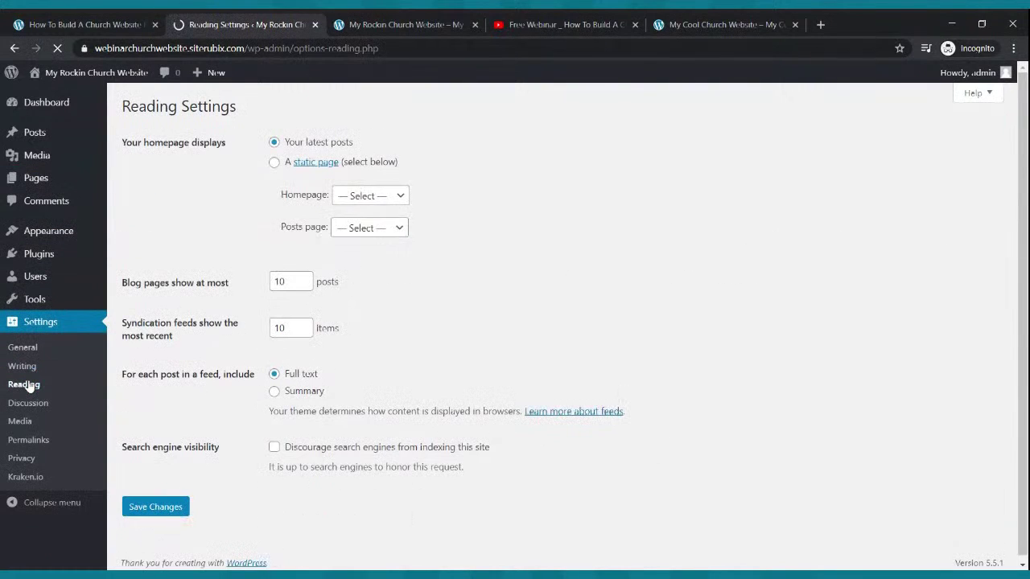
{"action": "left_click", "coordinate": [274, 163]}
{"action": "left_click", "coordinate": [371, 202]}
{"action": "left_click", "coordinate": [372, 290]}
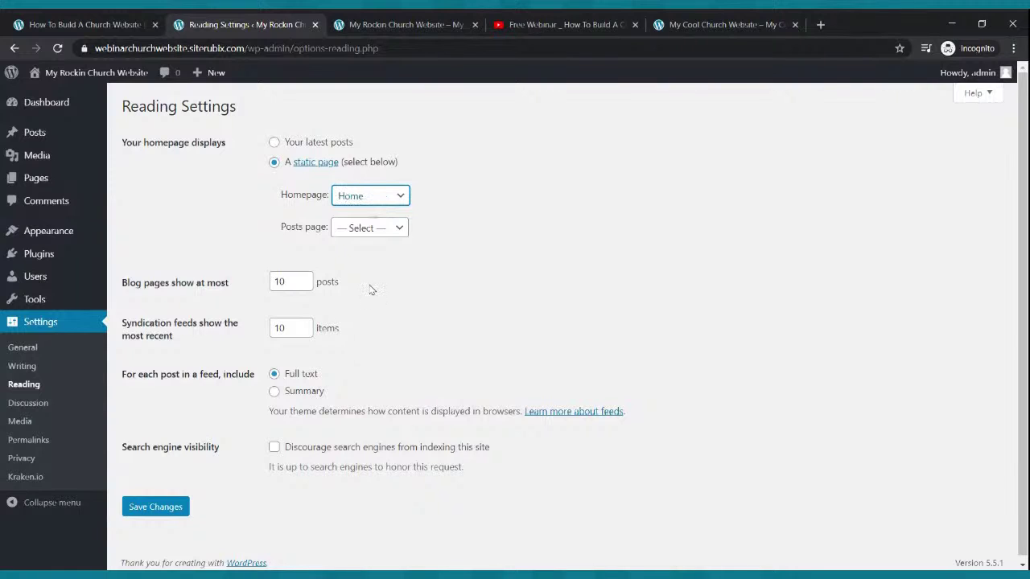
{"action": "left_click", "coordinate": [346, 233]}
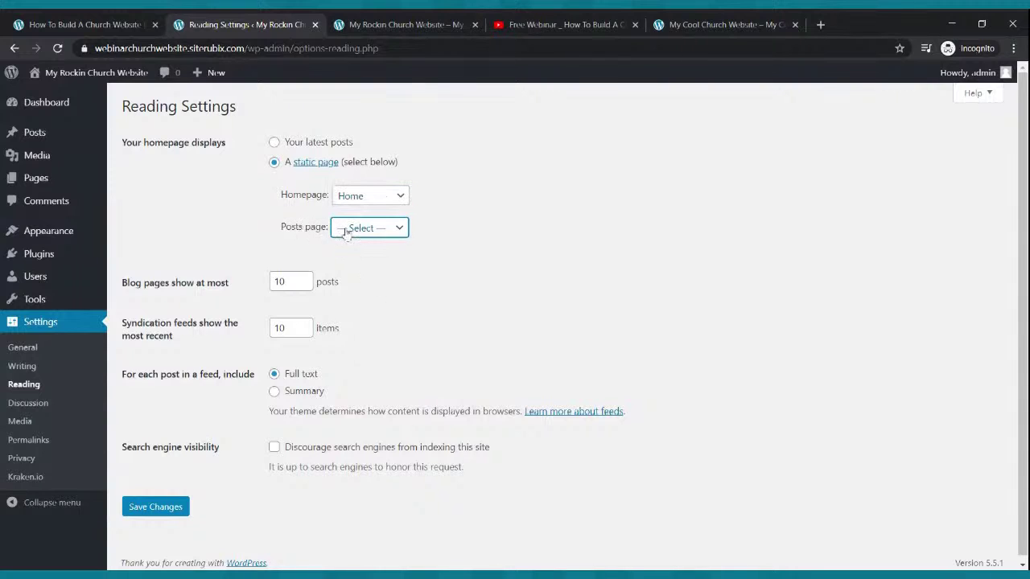
{"action": "left_click", "coordinate": [354, 282]}
{"action": "left_click", "coordinate": [150, 509]}
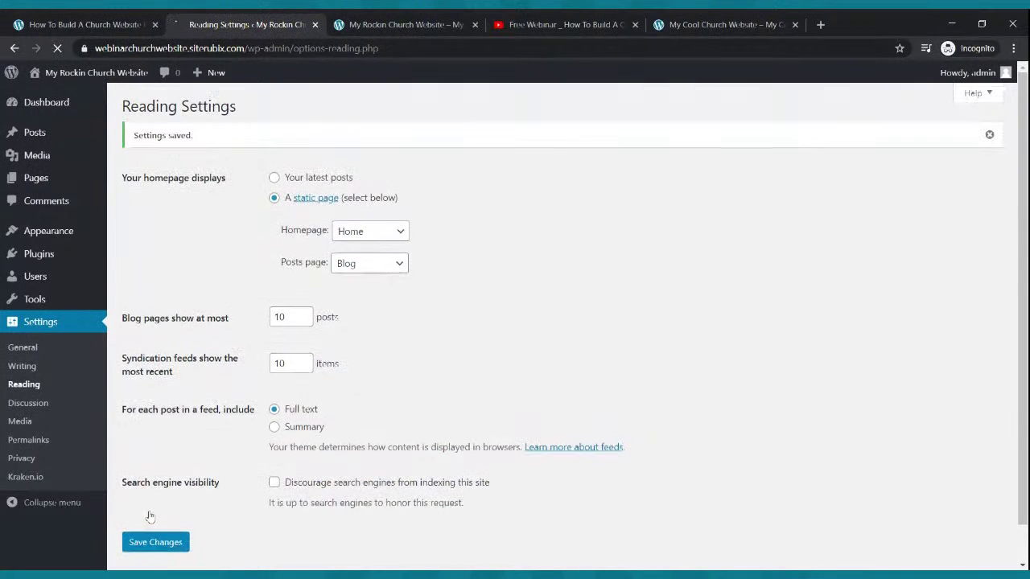
- Check the new homepage against the Cool Church site, then return to the All Pages list
{"action": "left_click", "coordinate": [407, 24]}
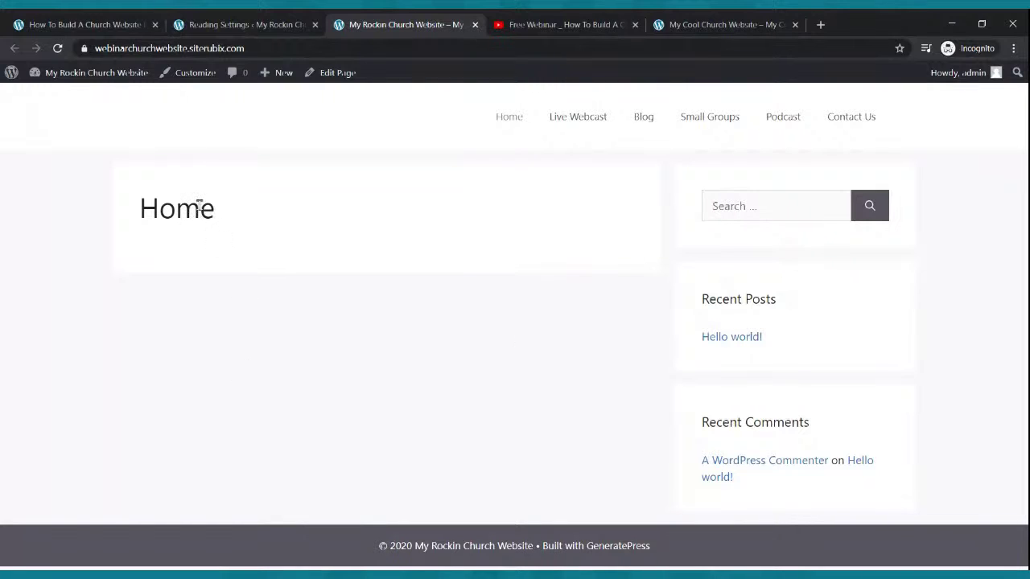
{"action": "left_click", "coordinate": [762, 28]}
{"action": "scroll", "coordinate": [570, 322], "scroll_direction": "down", "scroll_amount": 5}
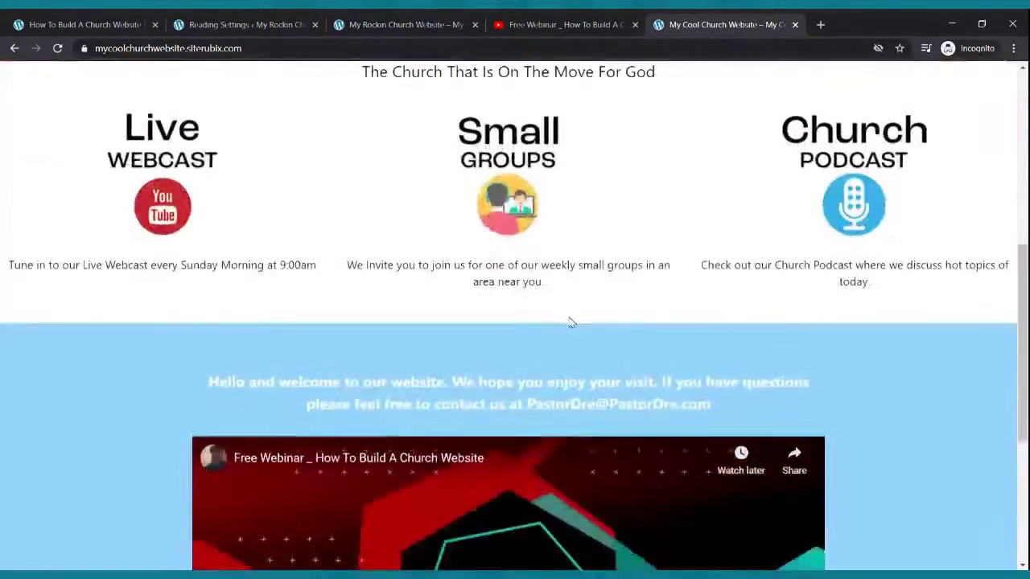
{"action": "scroll", "coordinate": [568, 318], "scroll_direction": "up", "scroll_amount": 5}
{"action": "left_click", "coordinate": [272, 23]}
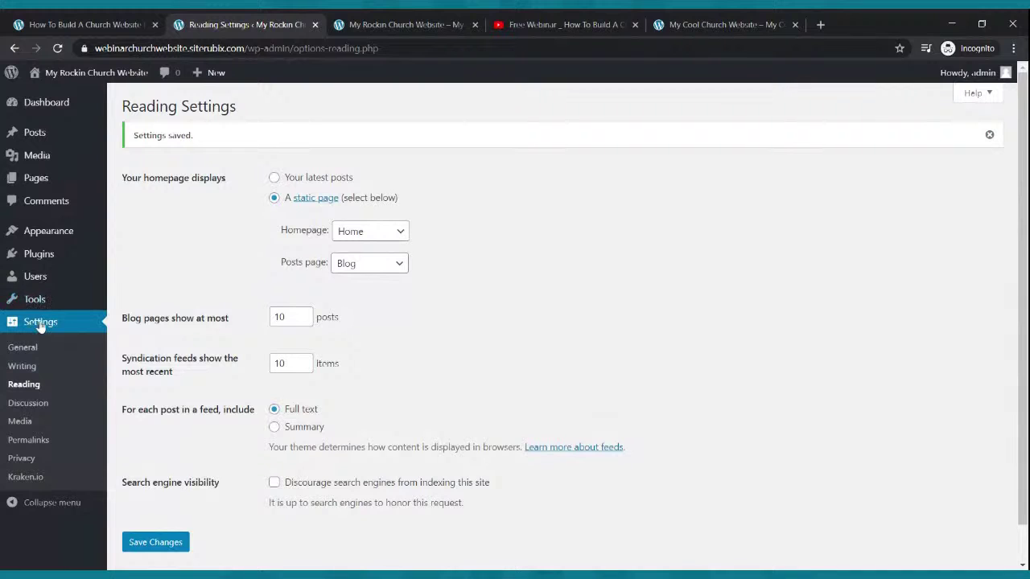
{"action": "left_click", "coordinate": [38, 178]}
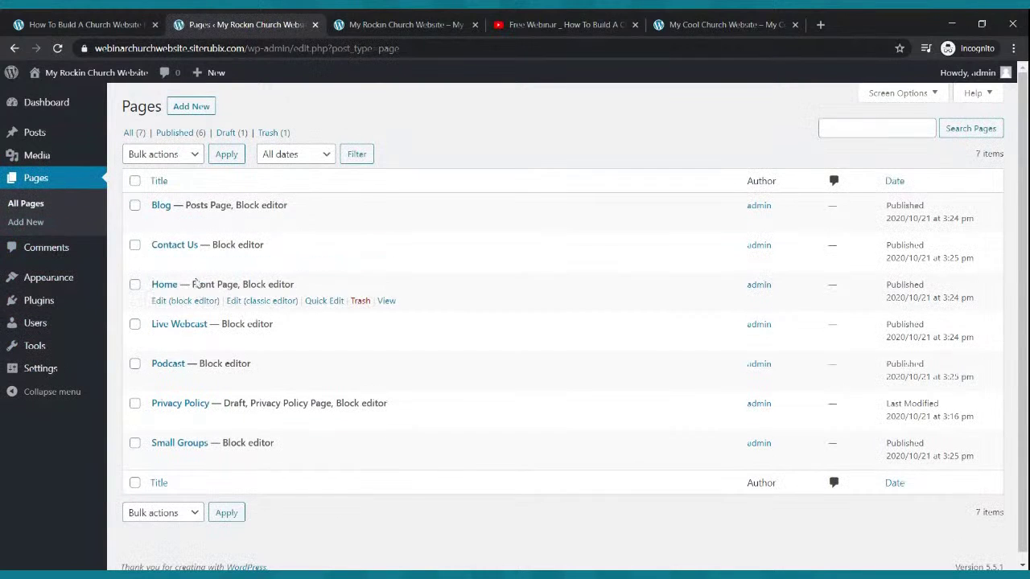
- Set the Home page's Sidebar Layout to No Sidebars and update it
{"action": "left_click", "coordinate": [170, 305]}
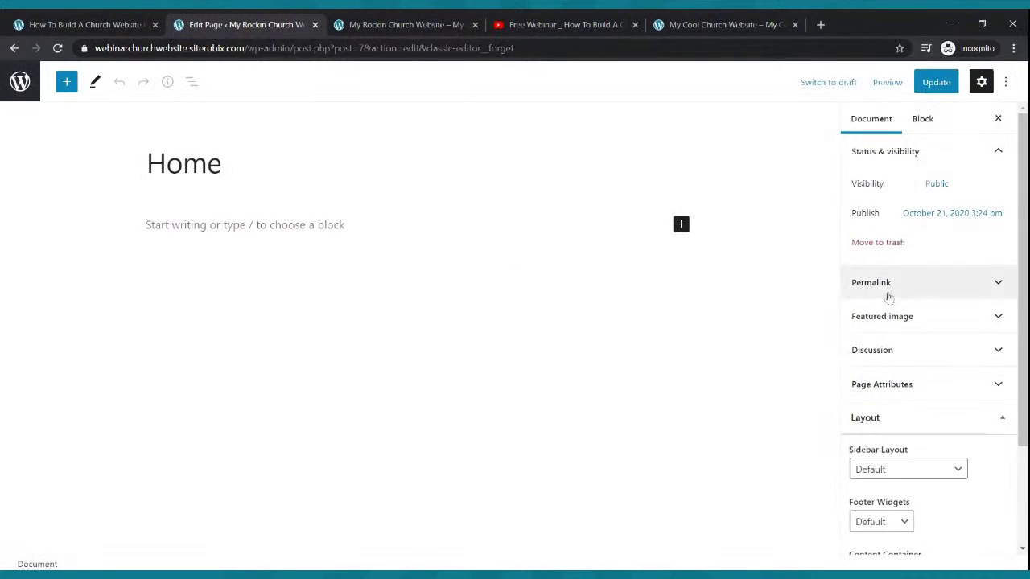
{"action": "scroll", "coordinate": [887, 295], "scroll_direction": "down", "scroll_amount": 2}
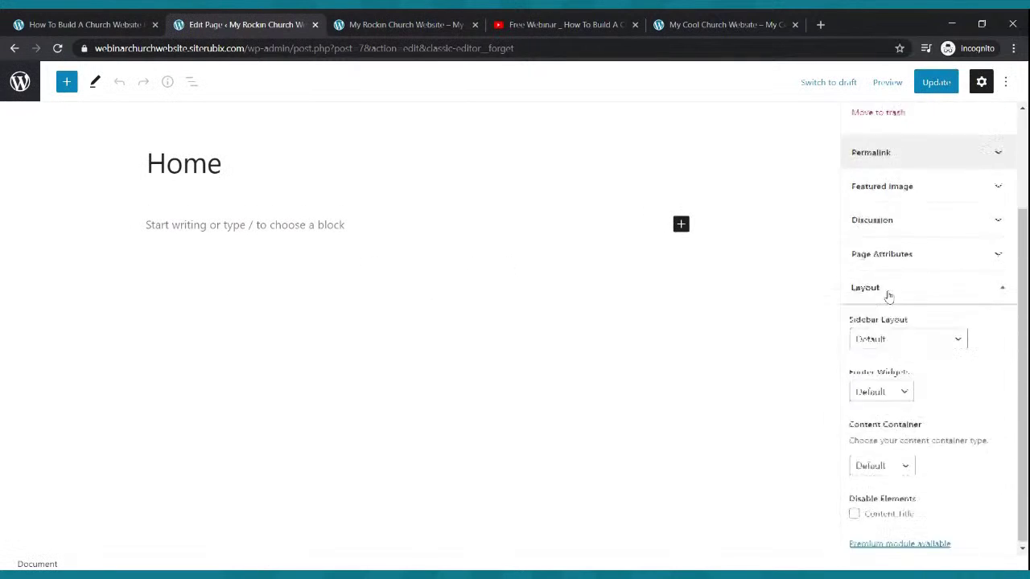
{"action": "left_click", "coordinate": [904, 337]}
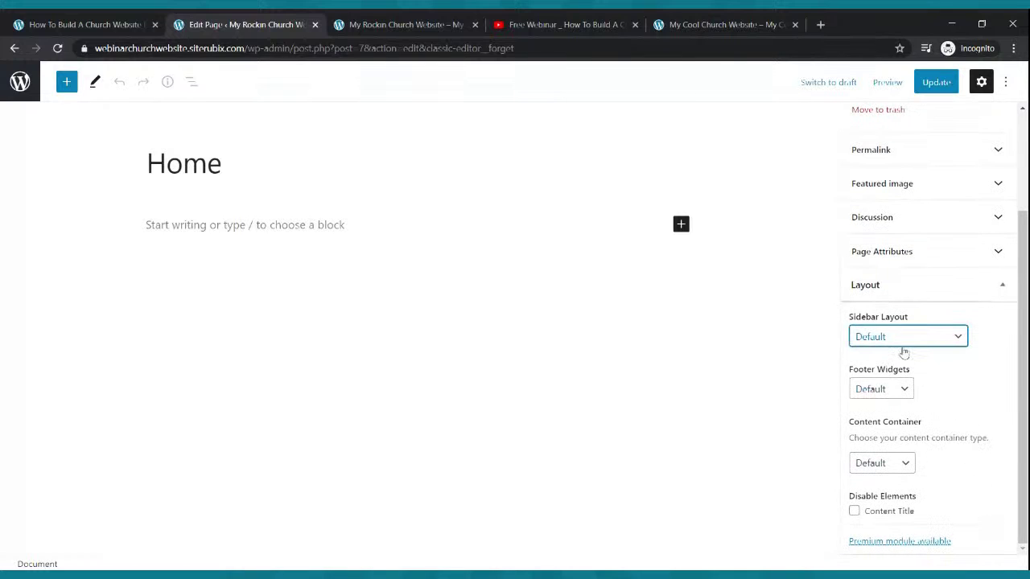
{"action": "left_click", "coordinate": [904, 352]}
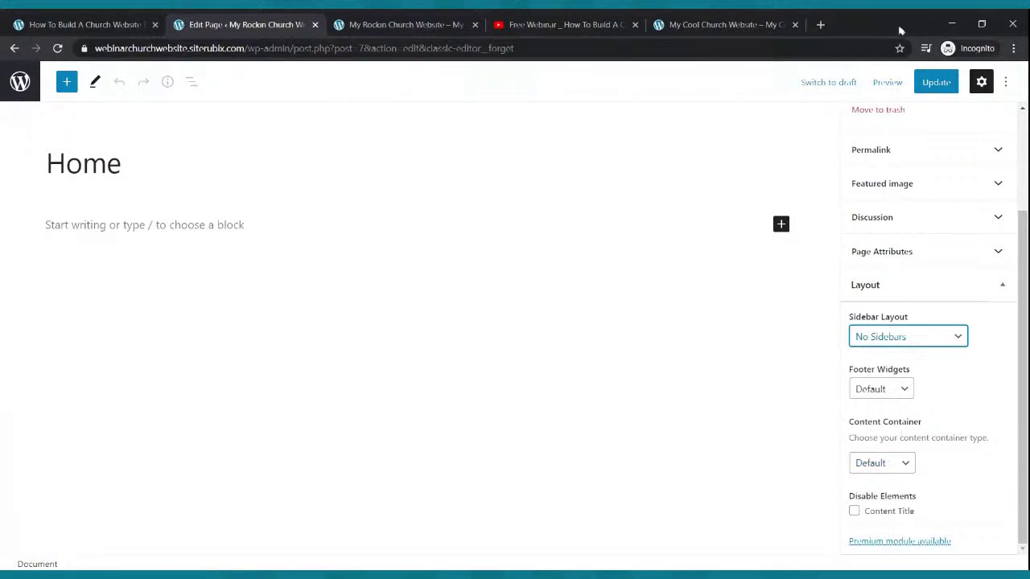
{"action": "left_click", "coordinate": [925, 82]}
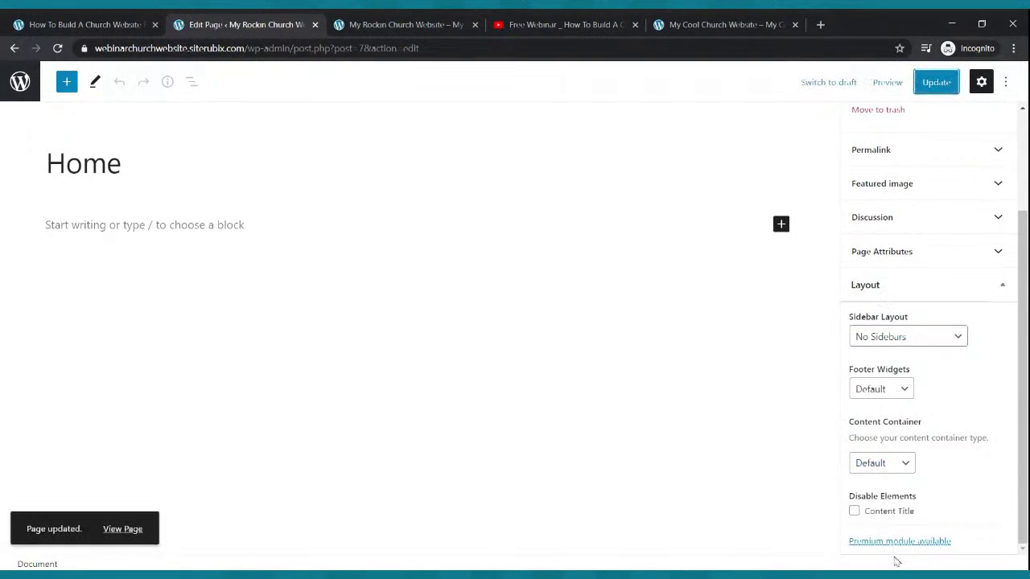
- Disable the Home page's content title, update, and compare the reloaded live page with Cool Church
{"action": "left_click", "coordinate": [854, 511]}
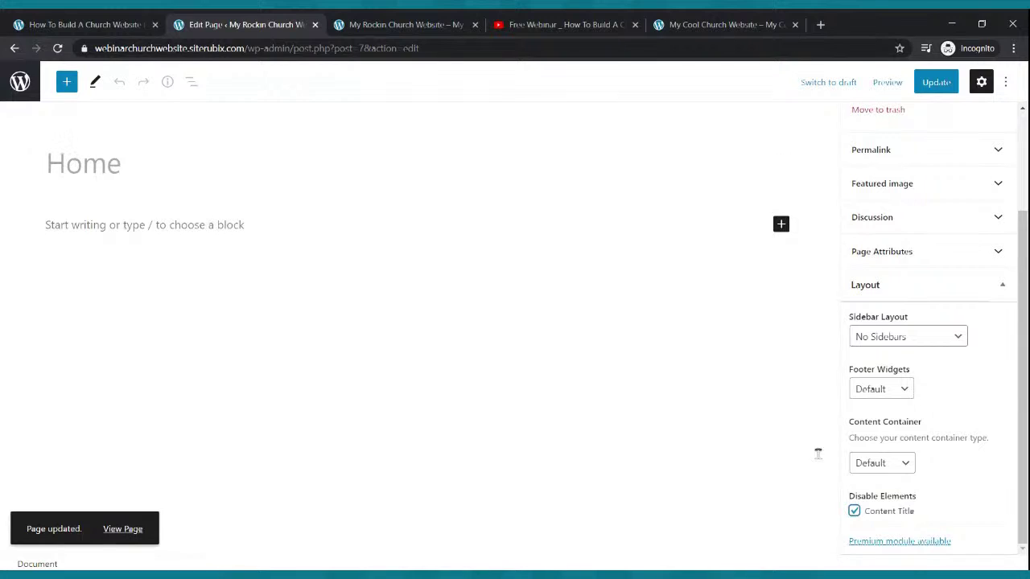
{"action": "left_click", "coordinate": [855, 511]}
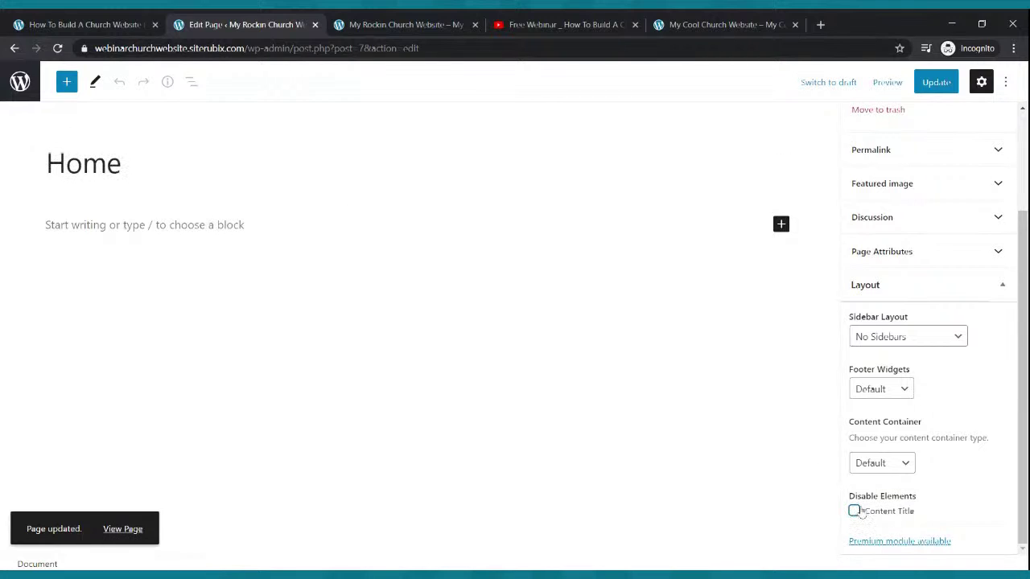
{"action": "left_click", "coordinate": [854, 511]}
{"action": "left_click", "coordinate": [930, 90]}
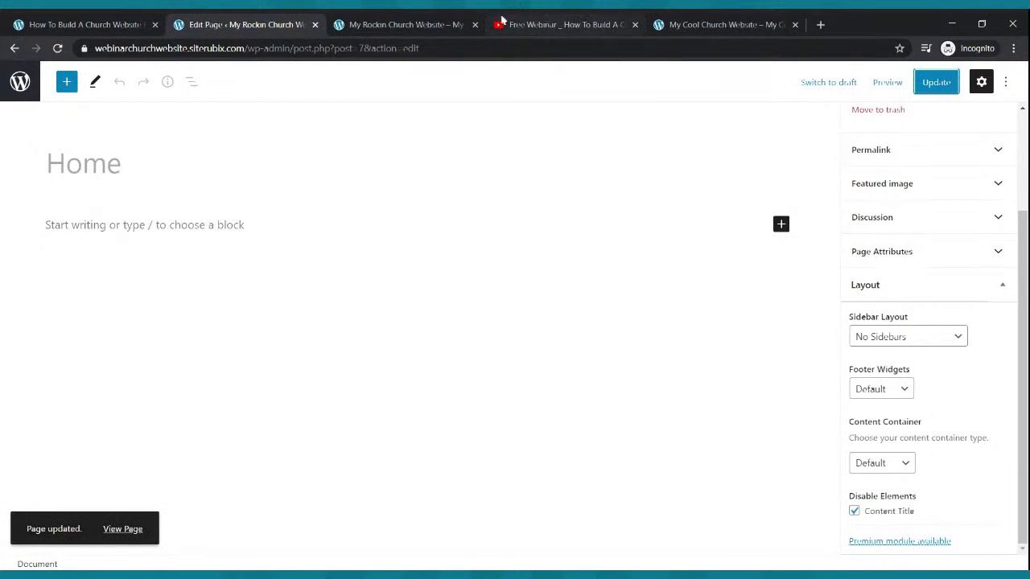
{"action": "left_click", "coordinate": [432, 20]}
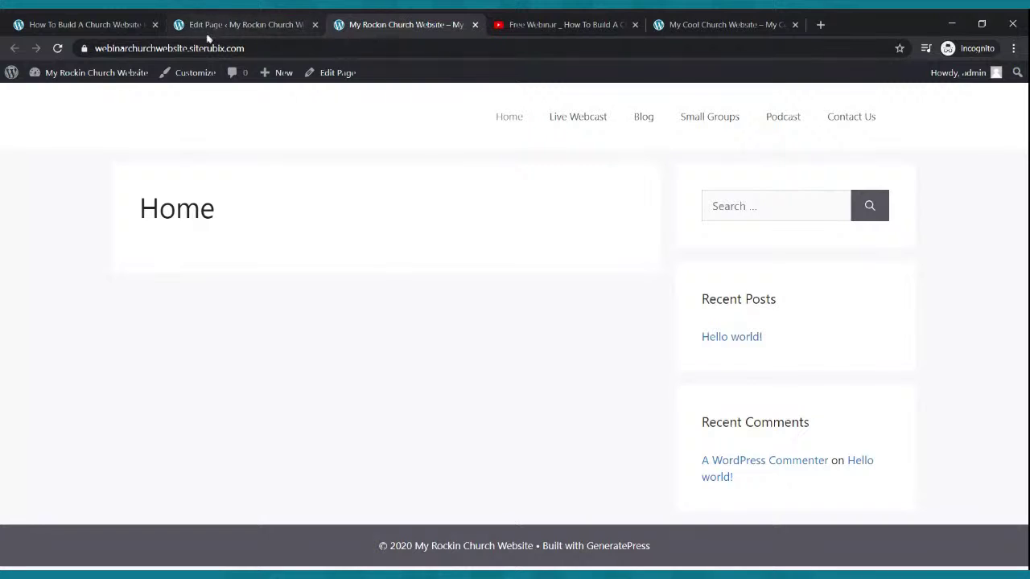
{"action": "left_click", "coordinate": [59, 48]}
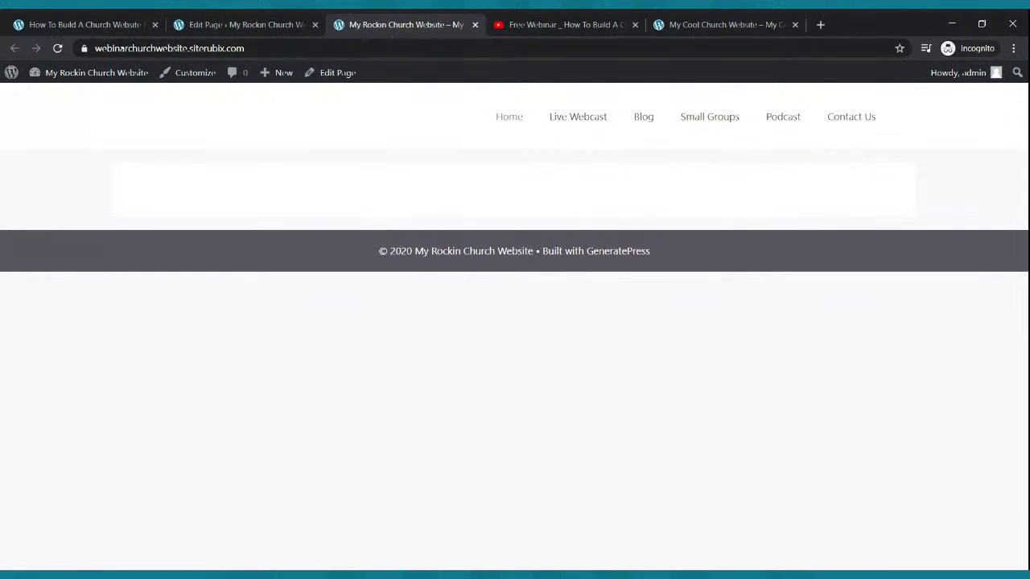
{"action": "left_click", "coordinate": [686, 25]}
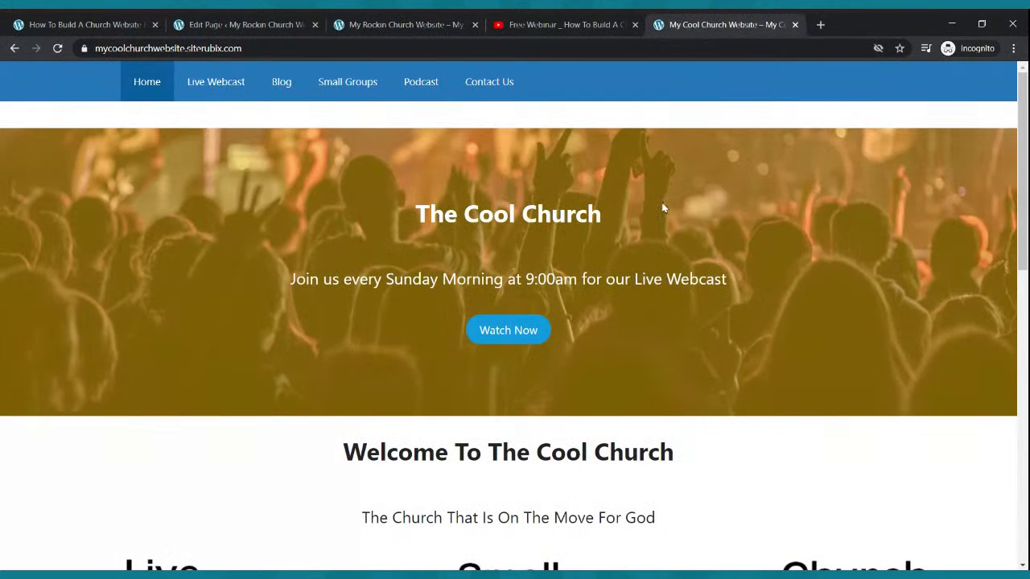
{"action": "scroll", "coordinate": [667, 210], "scroll_direction": "down", "scroll_amount": 3}
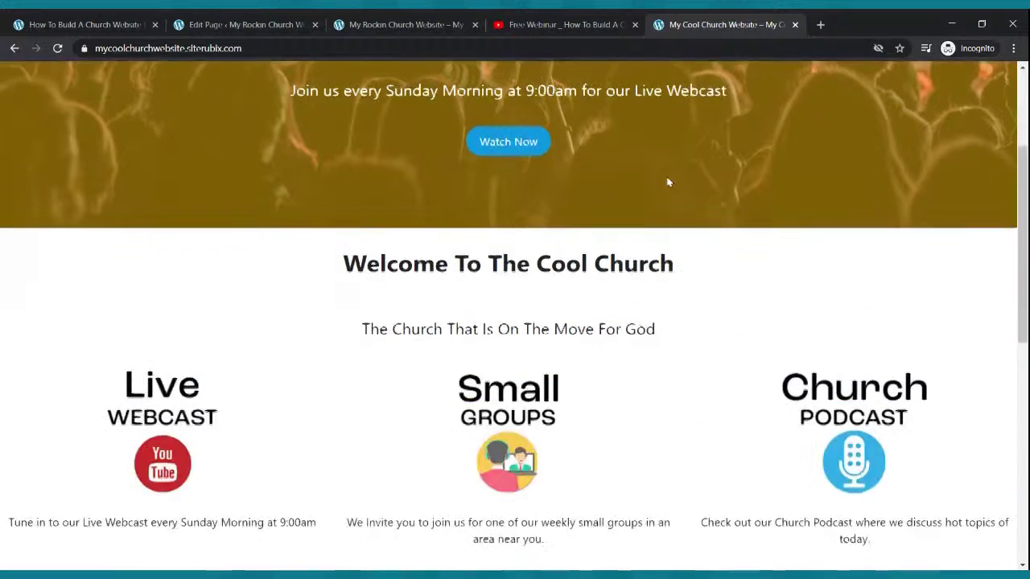
{"action": "scroll", "coordinate": [667, 180], "scroll_direction": "up", "scroll_amount": 3}
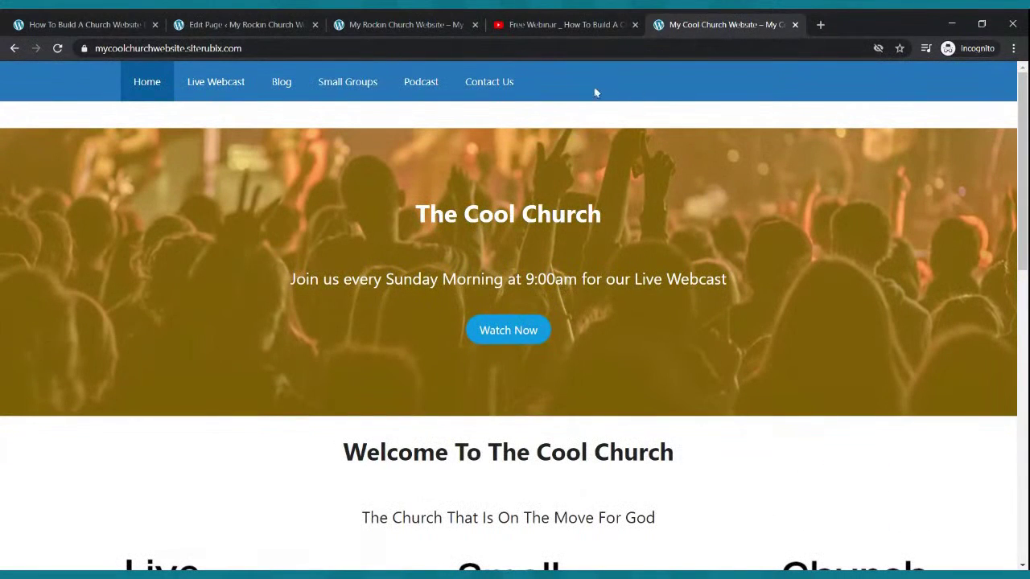
- Open the theme Customizer from Appearance > Themes
{"action": "left_click", "coordinate": [283, 24]}
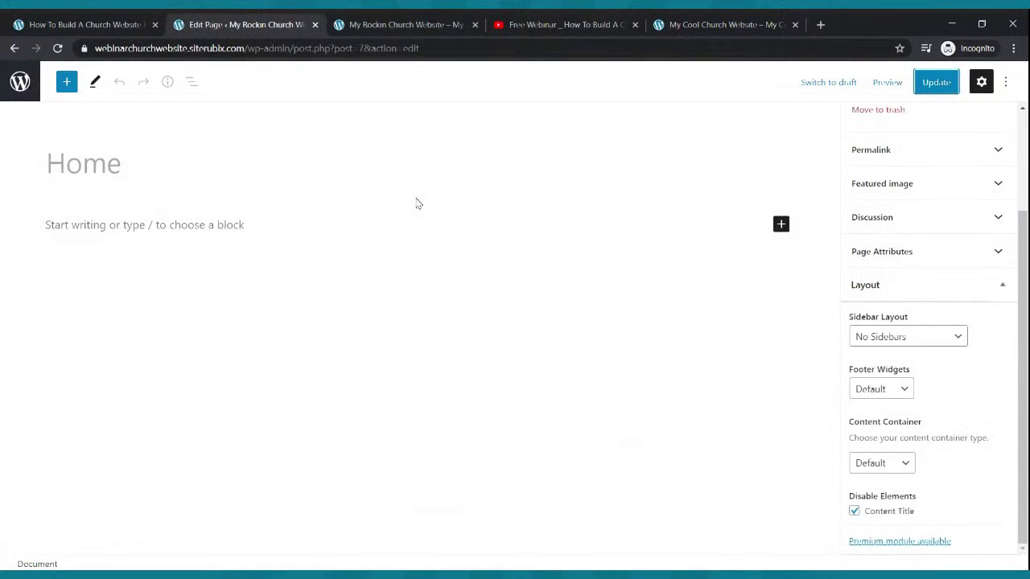
{"action": "left_click", "coordinate": [19, 82]}
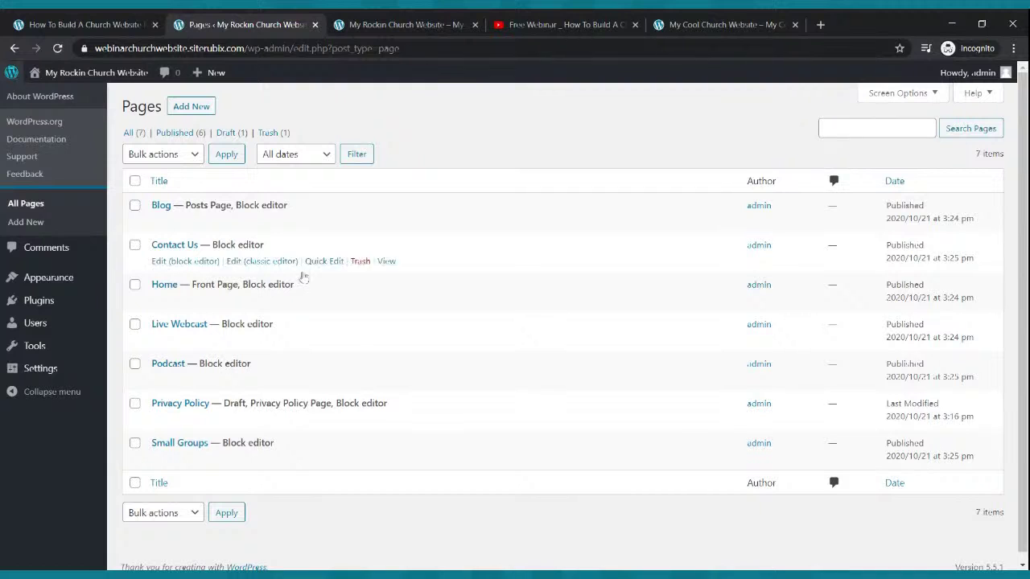
{"action": "left_click", "coordinate": [63, 280]}
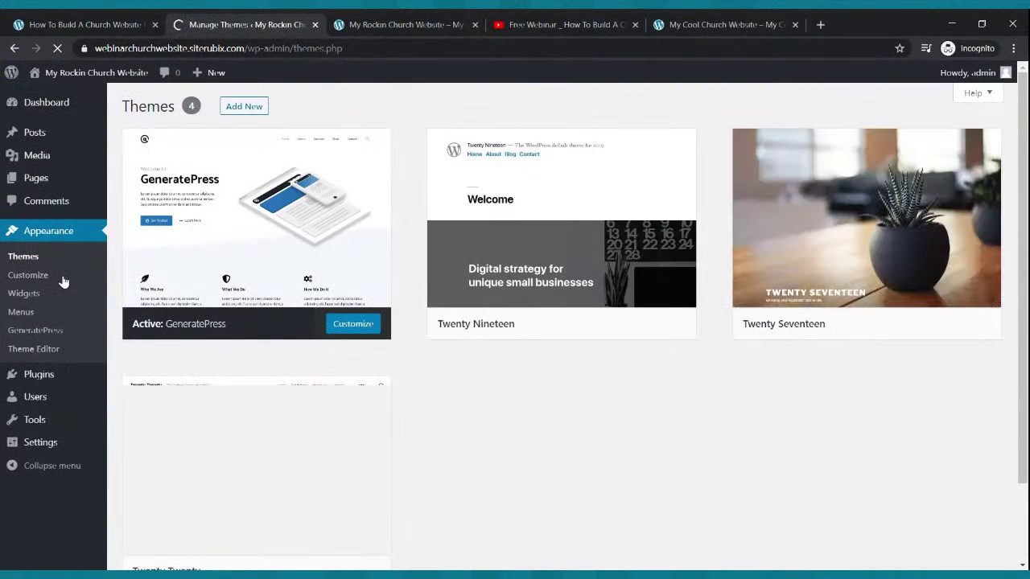
{"action": "left_click", "coordinate": [37, 280]}
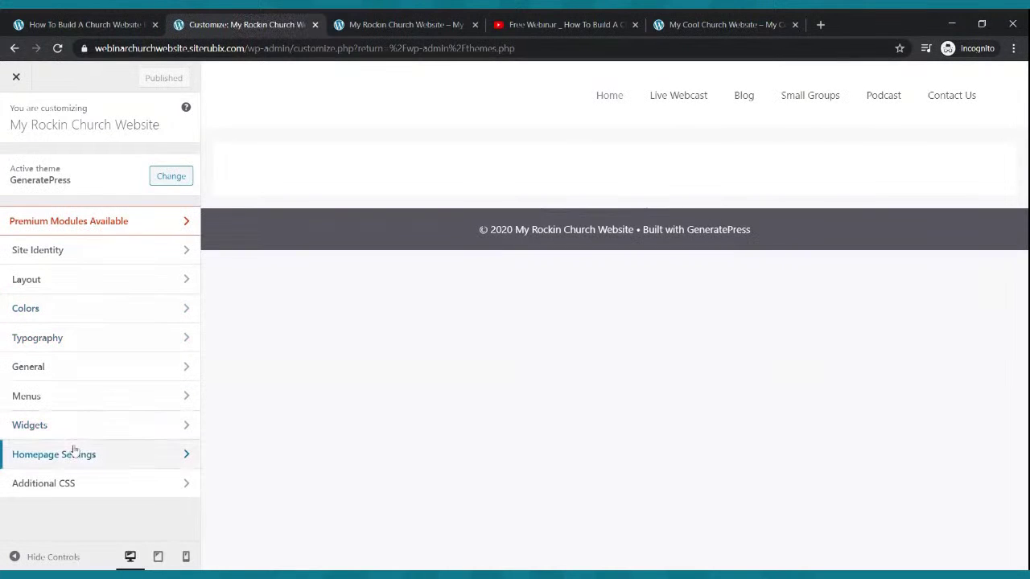
- Set the Navigation Color Preset to Blue and publish
{"action": "left_click", "coordinate": [56, 315]}
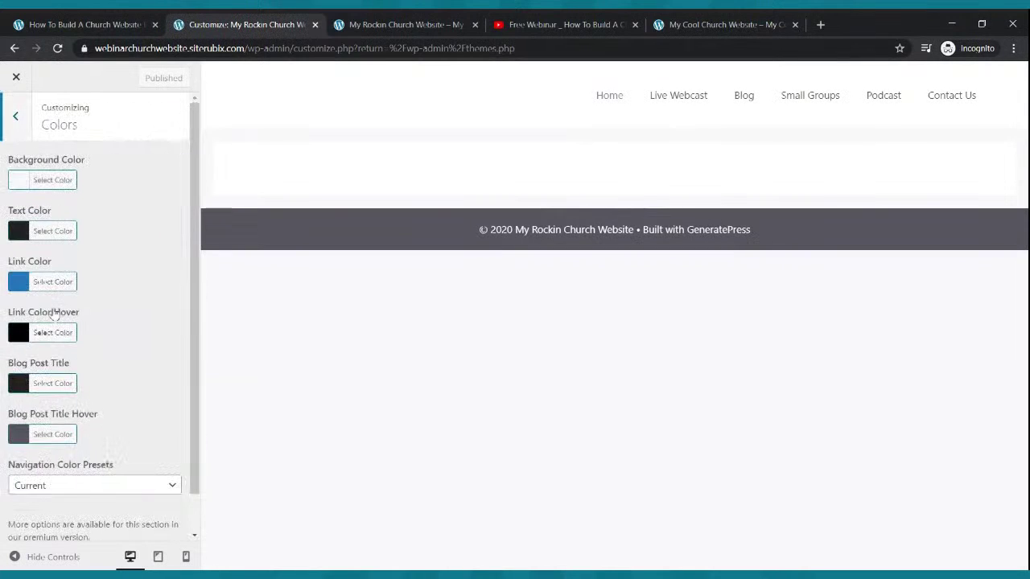
{"action": "scroll", "coordinate": [61, 399], "scroll_direction": "down", "scroll_amount": 1}
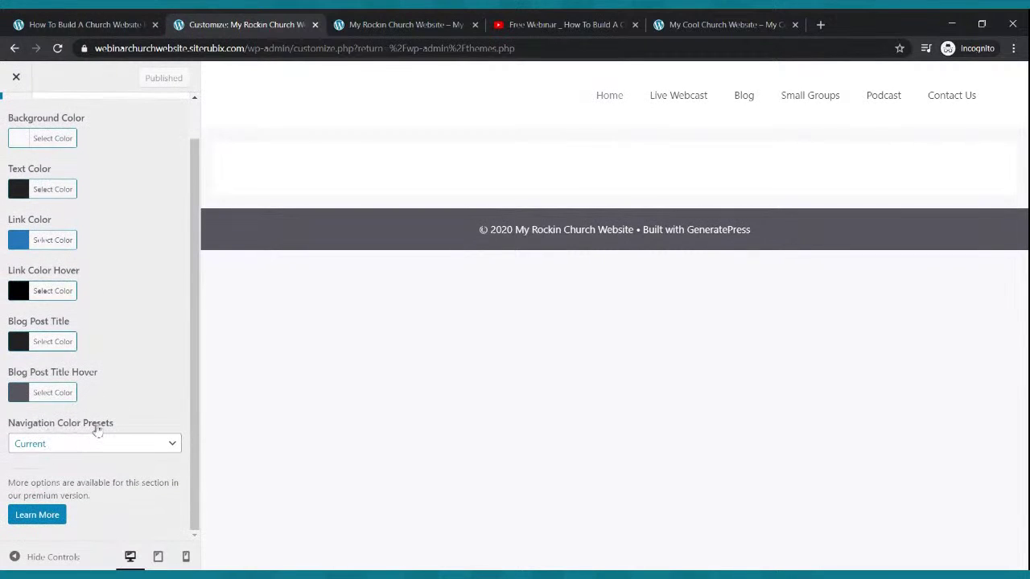
{"action": "left_click", "coordinate": [101, 450]}
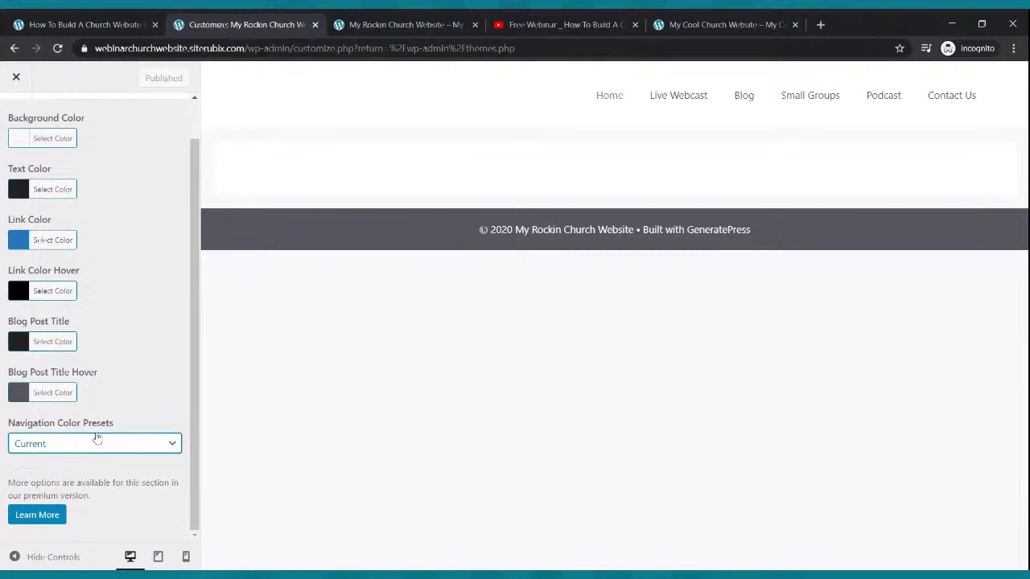
{"action": "left_click", "coordinate": [95, 429]}
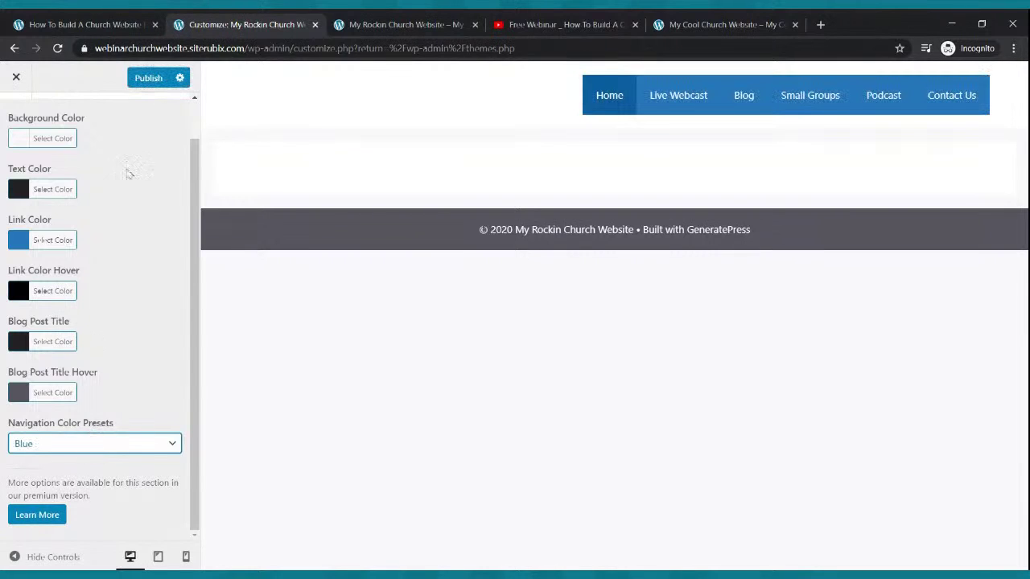
{"action": "left_click", "coordinate": [148, 85]}
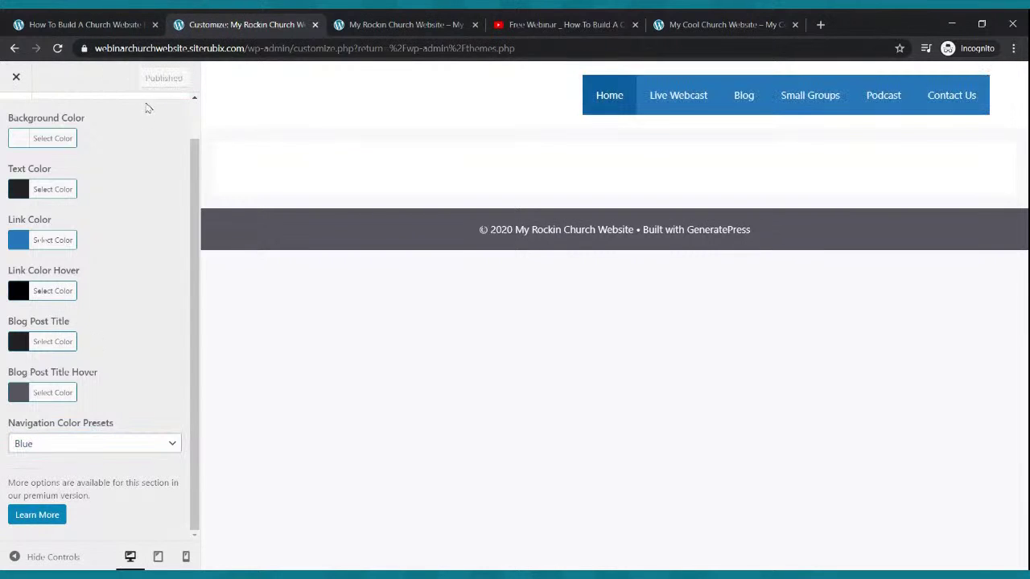
{"action": "scroll", "coordinate": [65, 230], "scroll_direction": "up", "scroll_amount": 2}
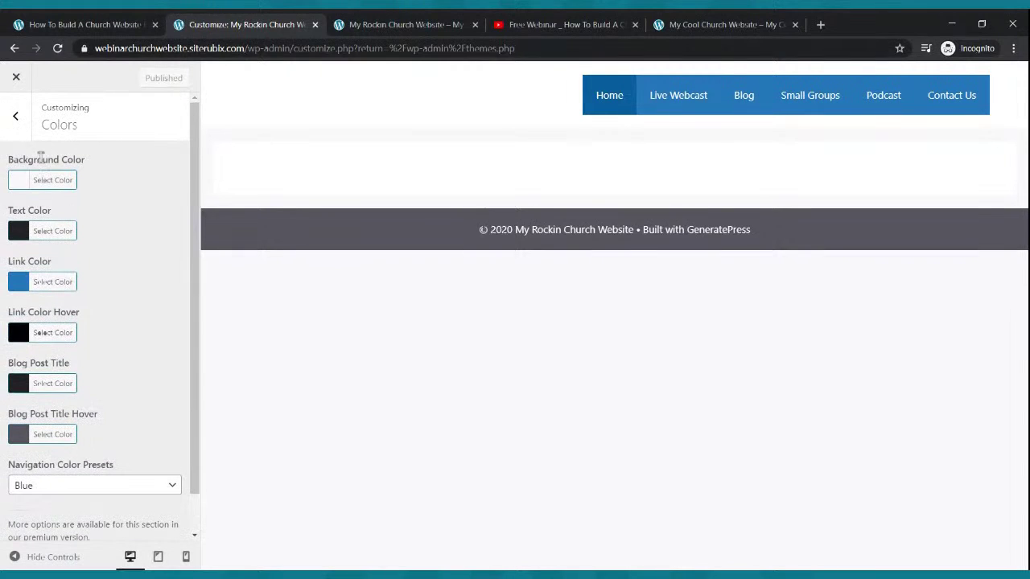
{"action": "left_click", "coordinate": [19, 123]}
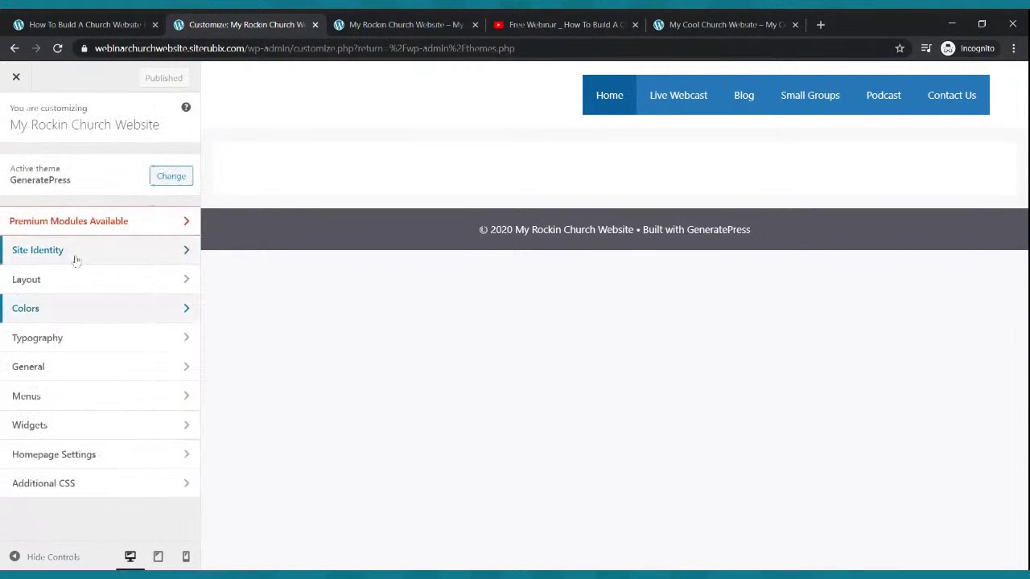
- Make the inner header width Full and center the header alignment
{"action": "left_click", "coordinate": [84, 281]}
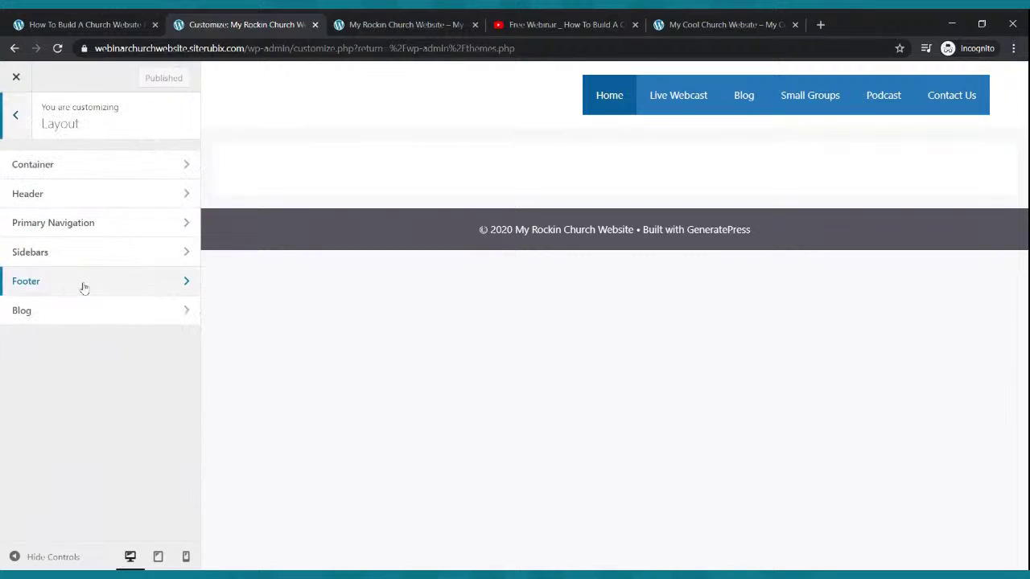
{"action": "left_click", "coordinate": [101, 194]}
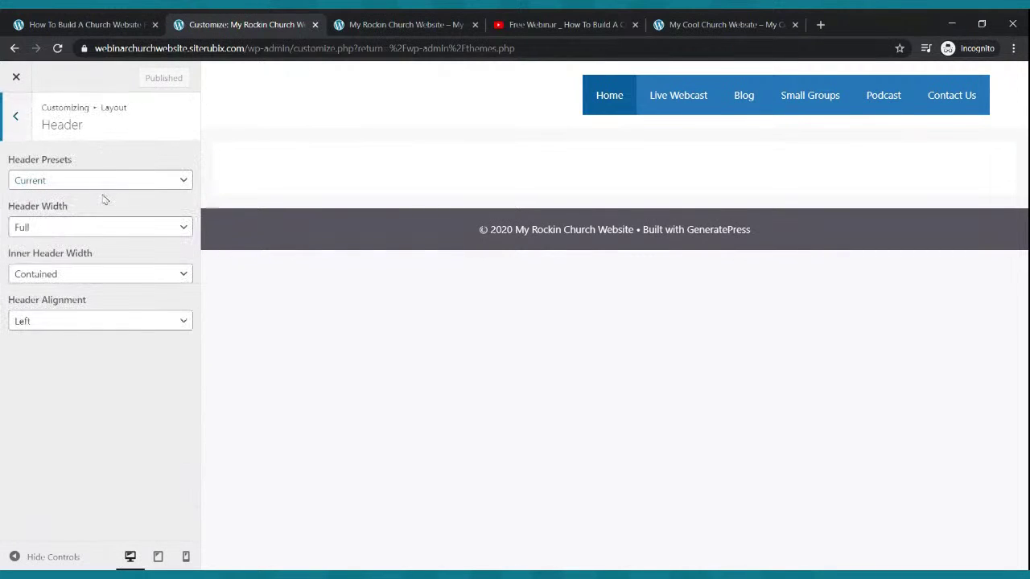
{"action": "left_click", "coordinate": [111, 228]}
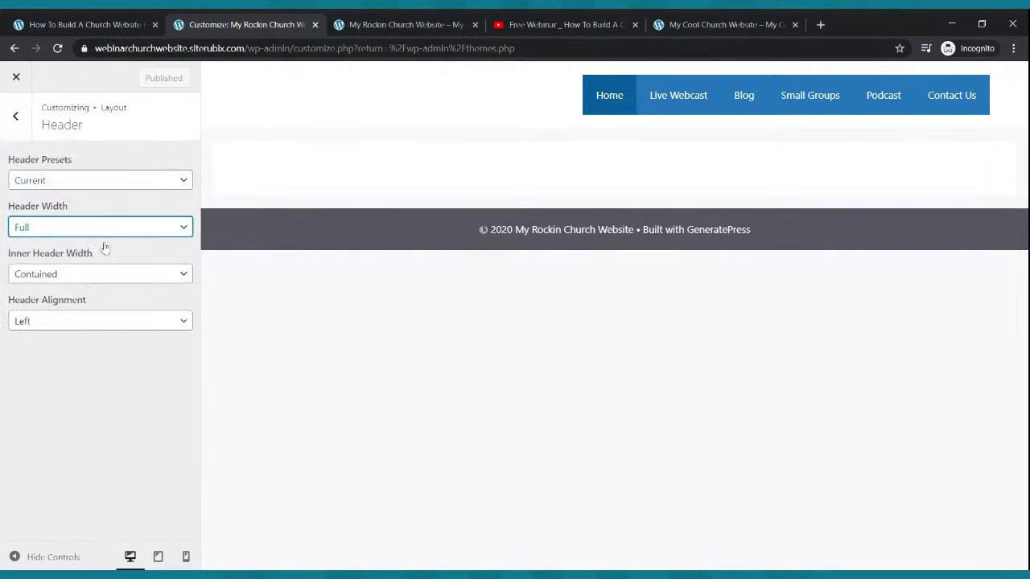
{"action": "left_click", "coordinate": [105, 282]}
{"action": "left_click", "coordinate": [99, 318]}
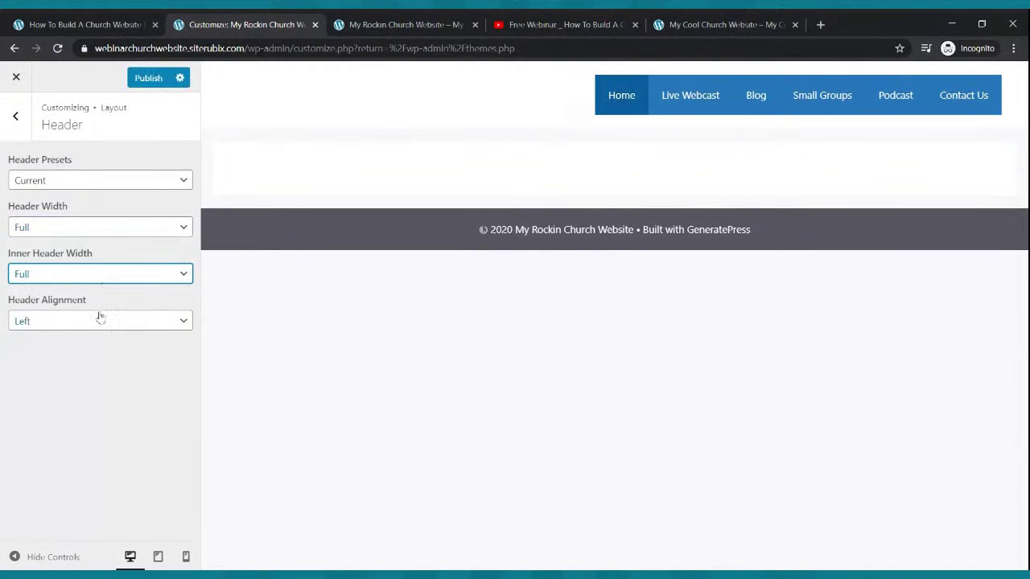
{"action": "left_click", "coordinate": [98, 321]}
{"action": "left_click", "coordinate": [90, 375]}
- Apply the Navigation Before header preset, publish, and reload the live site
{"action": "left_click", "coordinate": [85, 180]}
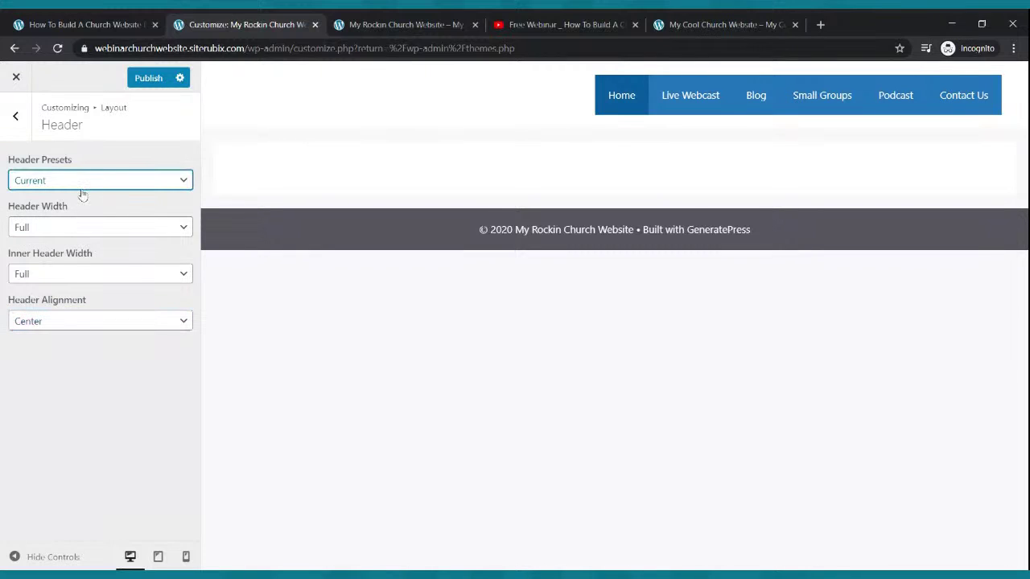
{"action": "left_click", "coordinate": [78, 271]}
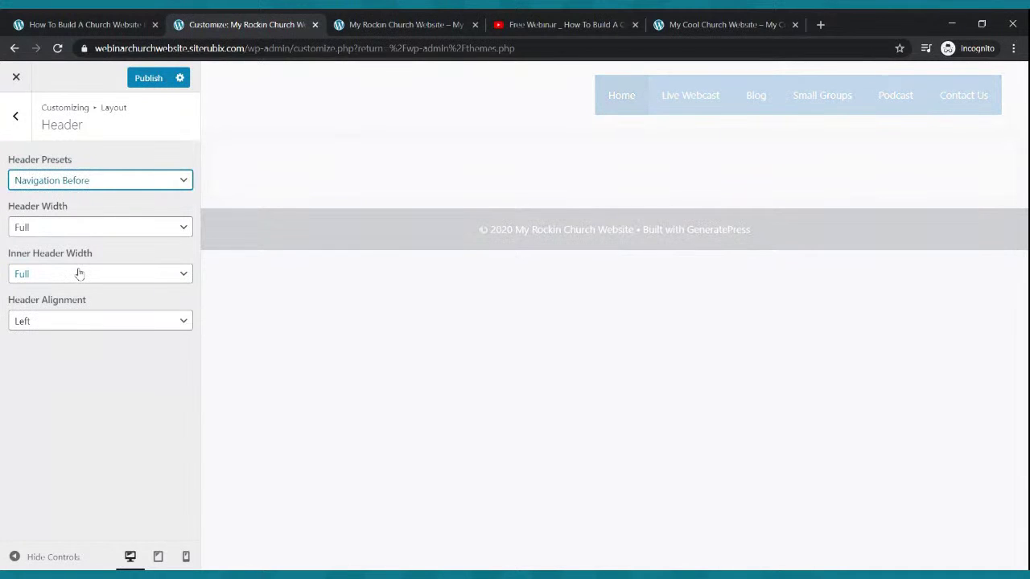
{"action": "left_click", "coordinate": [139, 79]}
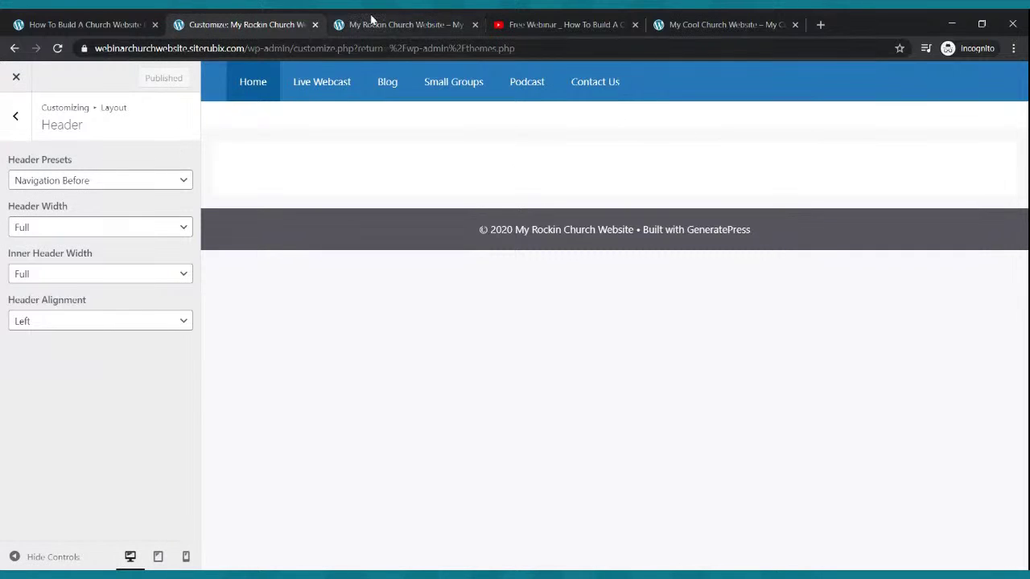
{"action": "left_click", "coordinate": [371, 20]}
{"action": "left_click", "coordinate": [57, 48]}
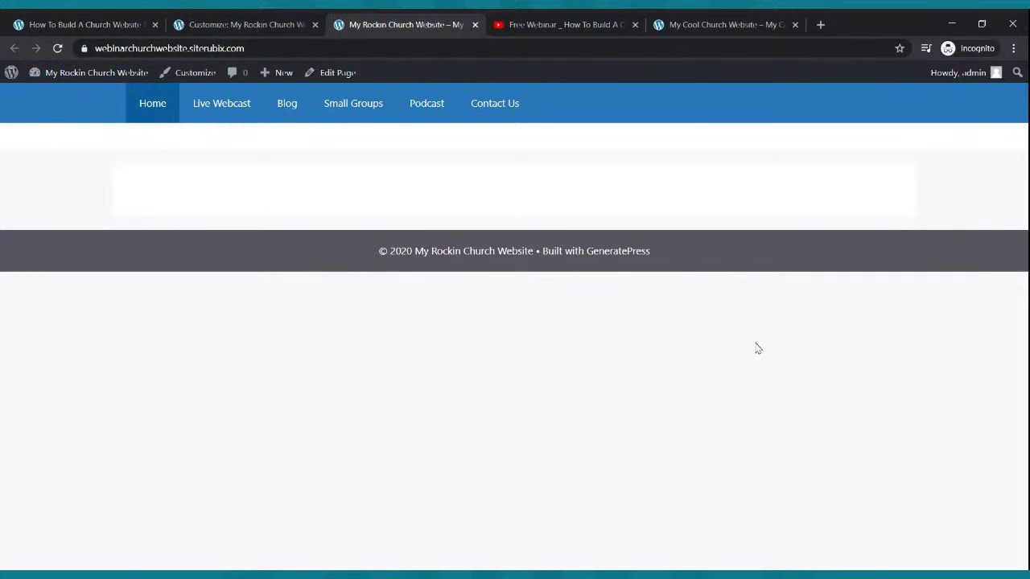
- Close the Customizer and open the Home page for editing from All Pages
{"action": "left_click", "coordinate": [741, 20]}
{"action": "left_click", "coordinate": [564, 22]}
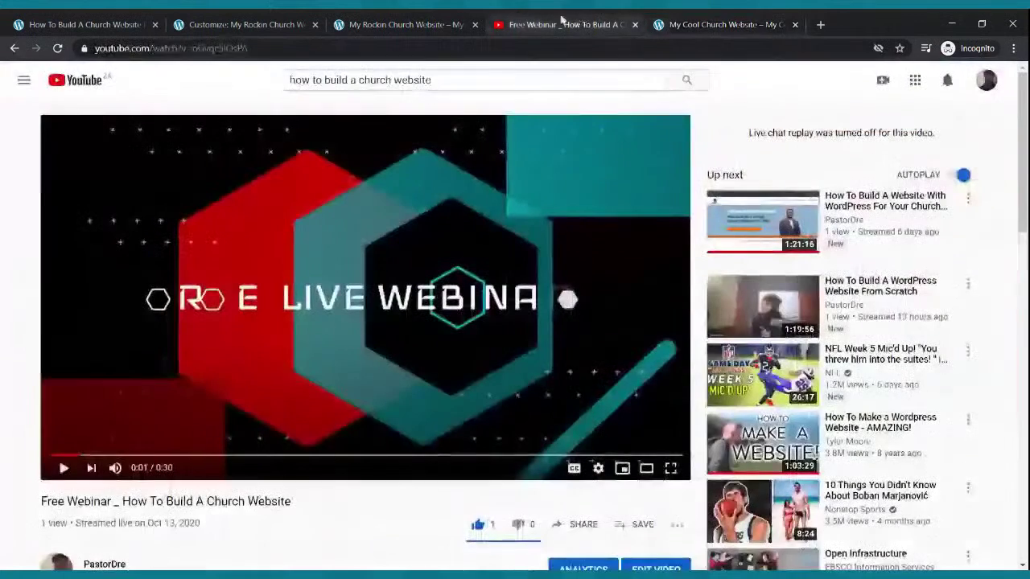
{"action": "left_click", "coordinate": [448, 20]}
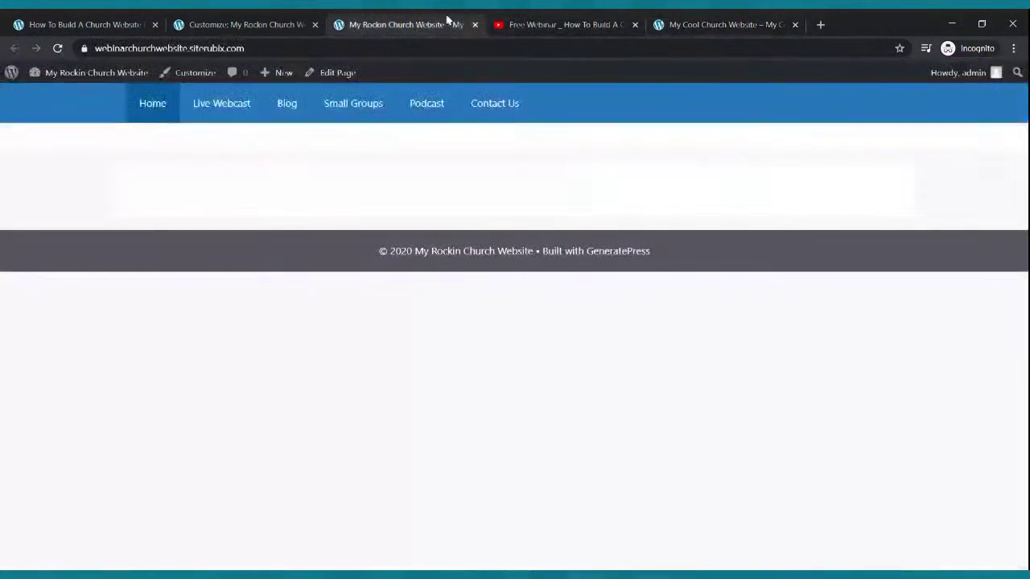
{"action": "left_click", "coordinate": [707, 29]}
{"action": "left_click", "coordinate": [213, 25]}
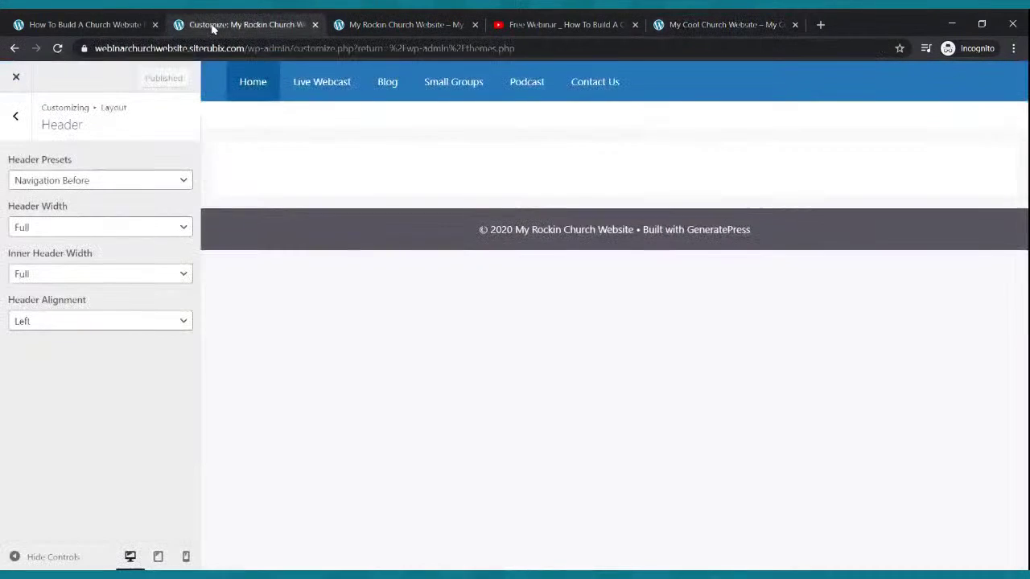
{"action": "left_click", "coordinate": [16, 77]}
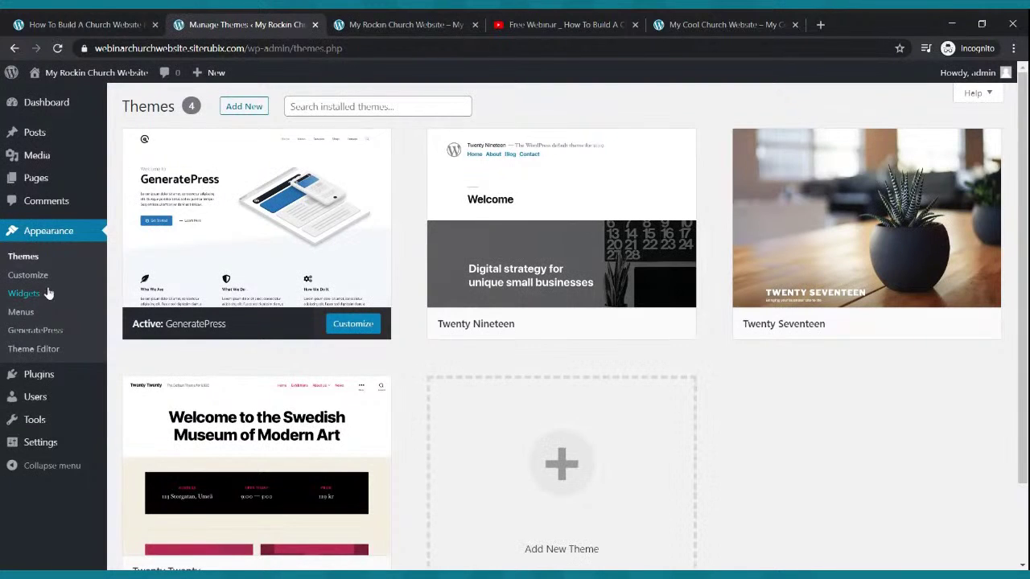
{"action": "left_click", "coordinate": [37, 180]}
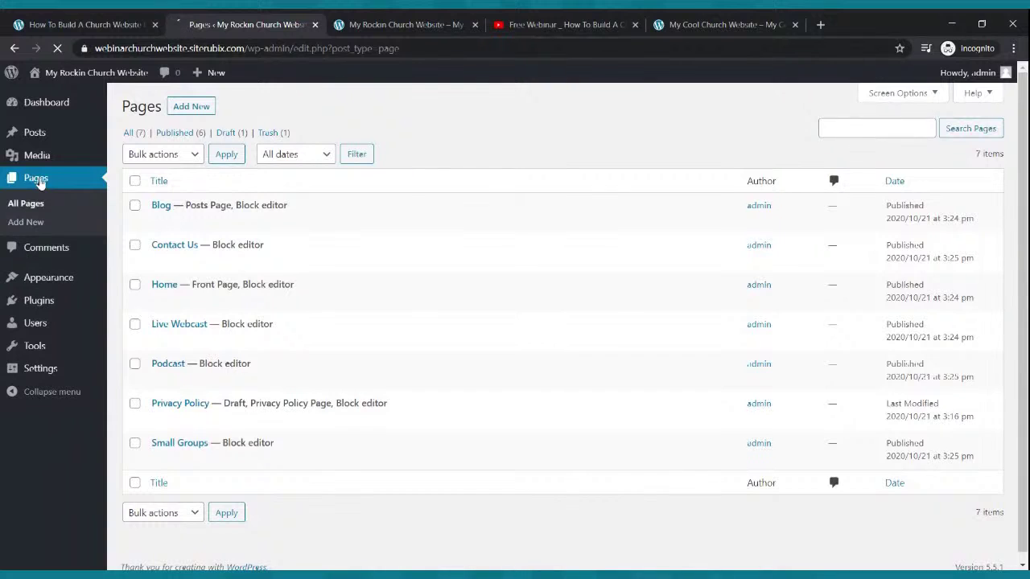
{"action": "left_click", "coordinate": [165, 304]}
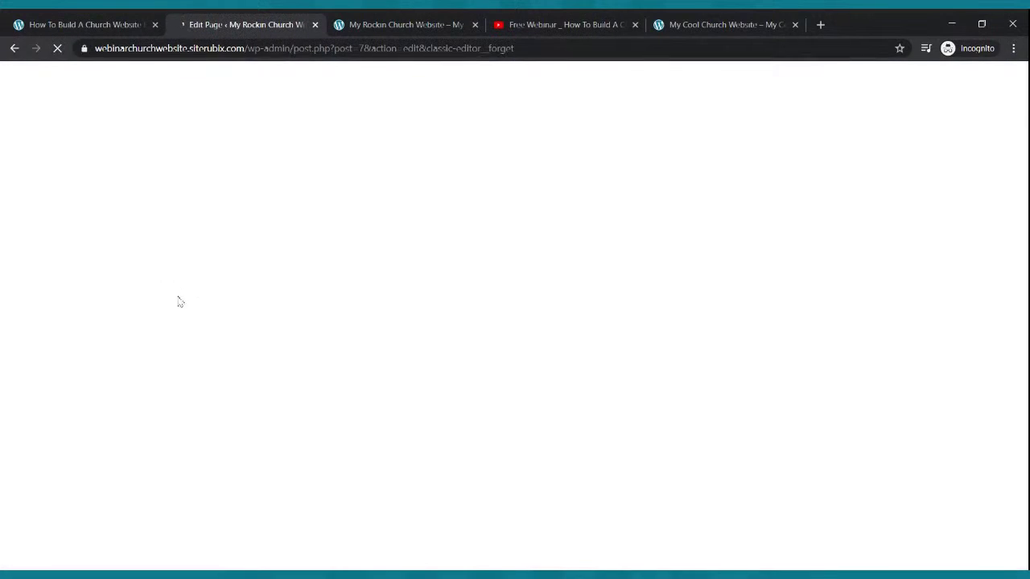
{"action": "left_click", "coordinate": [714, 25]}
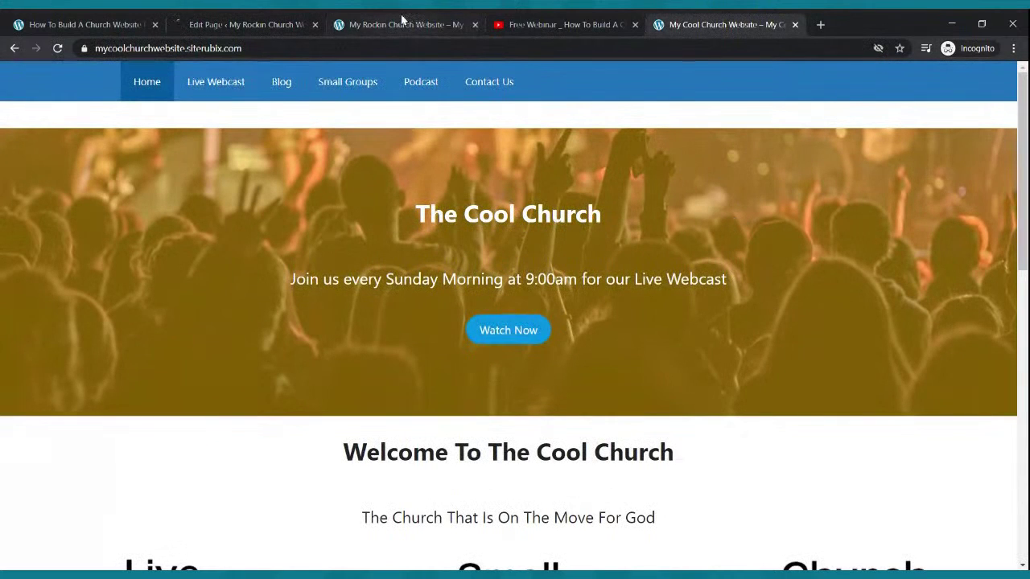
{"action": "left_click", "coordinate": [274, 24]}
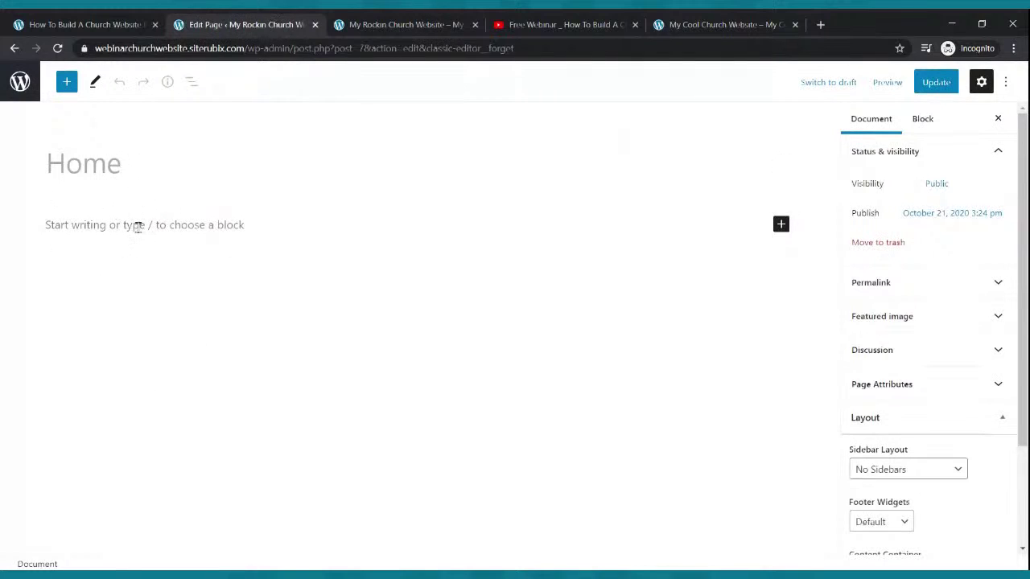
- Search the block inserter for 'cover' and add a Cover block to the Home page
{"action": "left_click", "coordinate": [137, 226]}
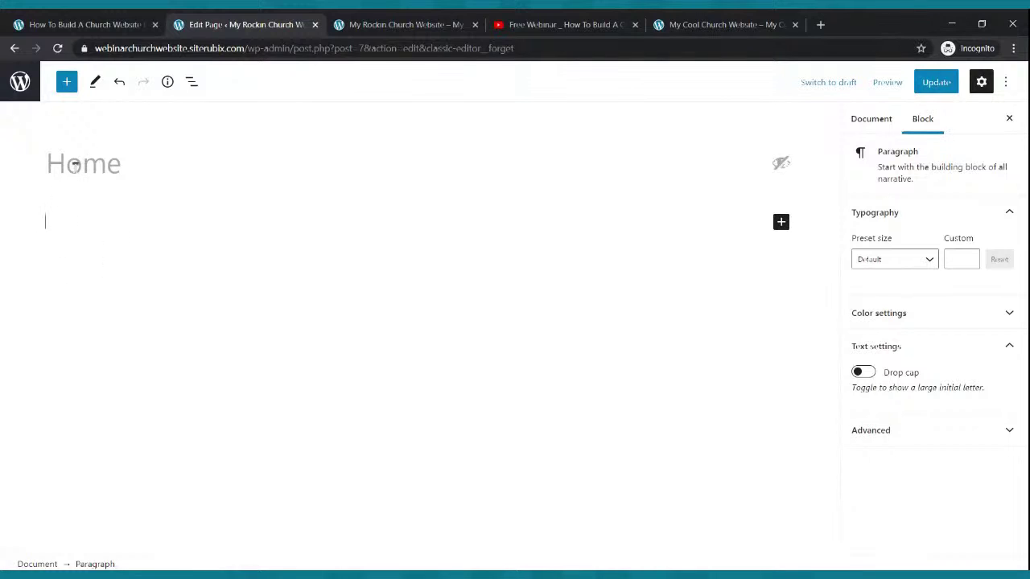
{"action": "left_click", "coordinate": [67, 83]}
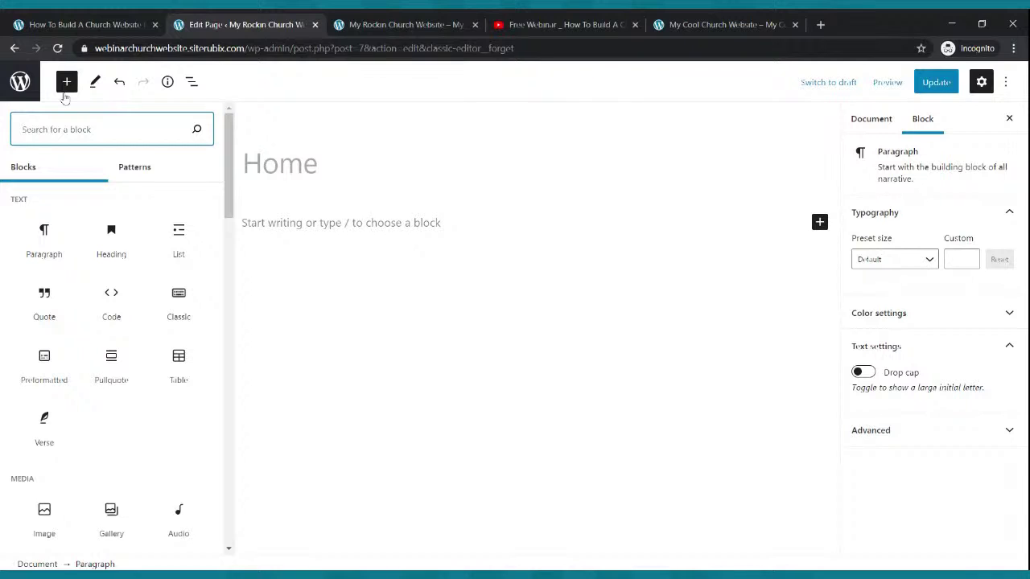
{"action": "type", "text": "cov"}
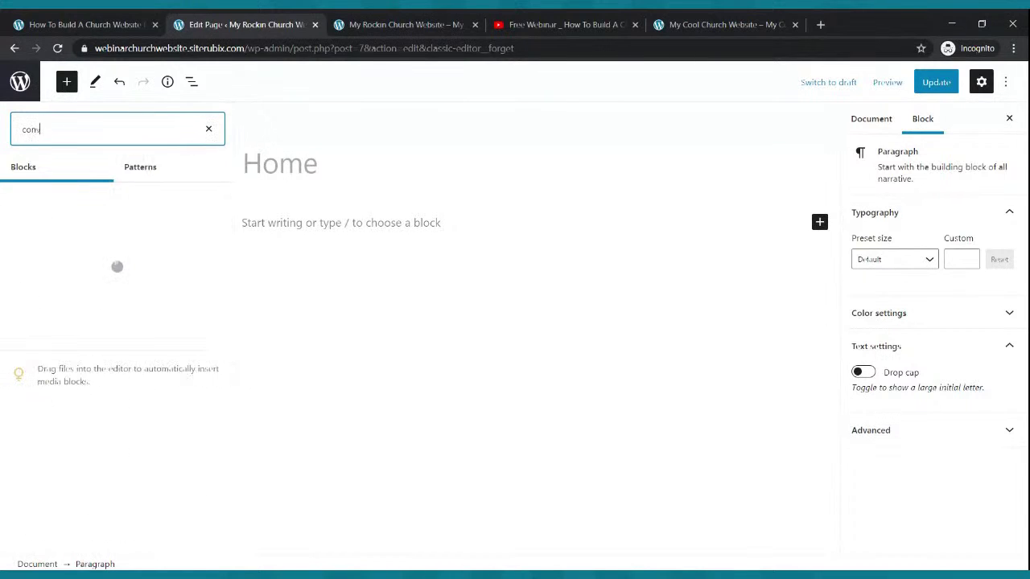
{"action": "type", "text": "er"}
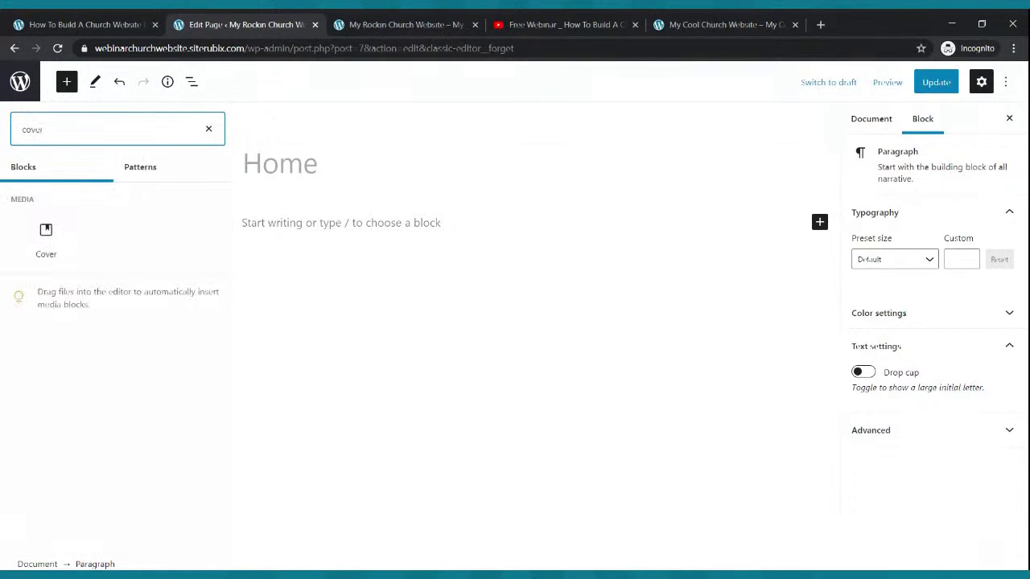
{"action": "mouse_move", "coordinate": [44, 233]}
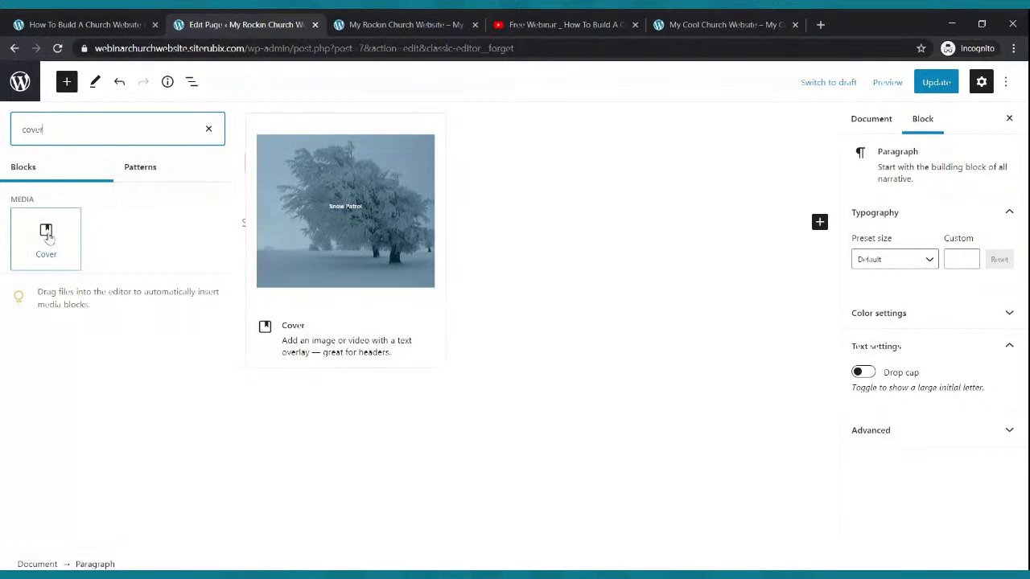
{"action": "left_click", "coordinate": [46, 235]}
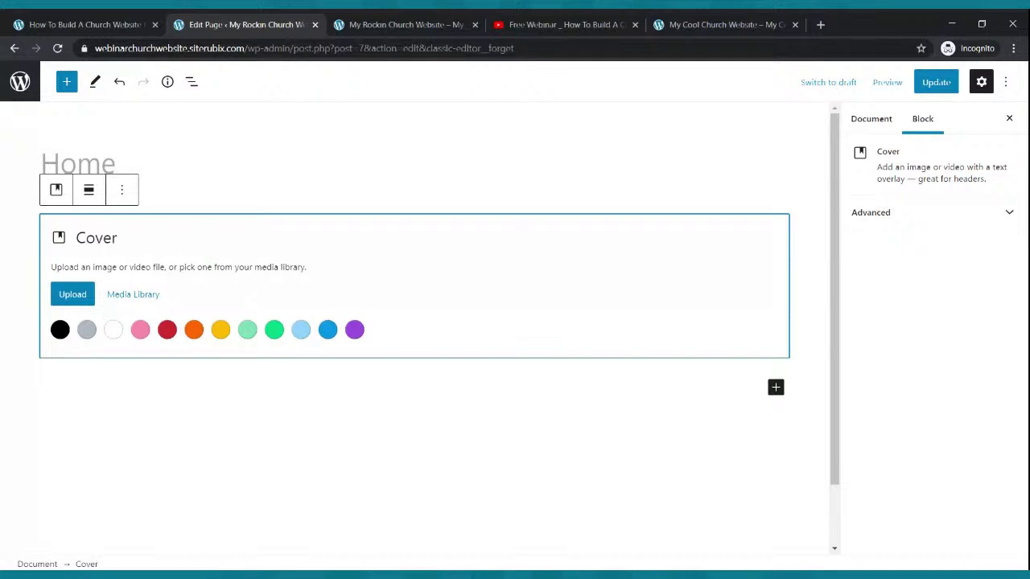
{"action": "left_click", "coordinate": [702, 24]}
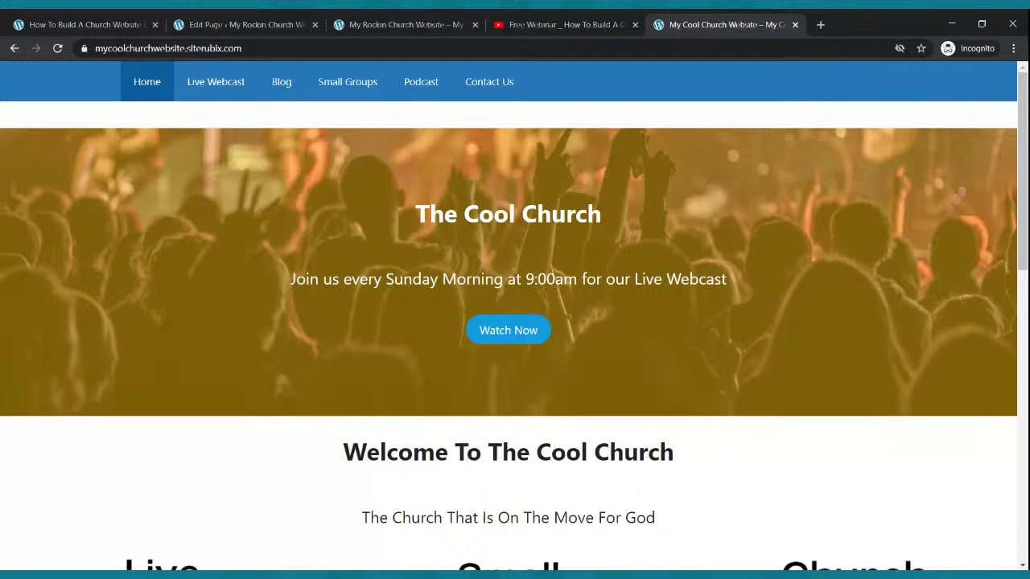
{"action": "left_click", "coordinate": [179, 24]}
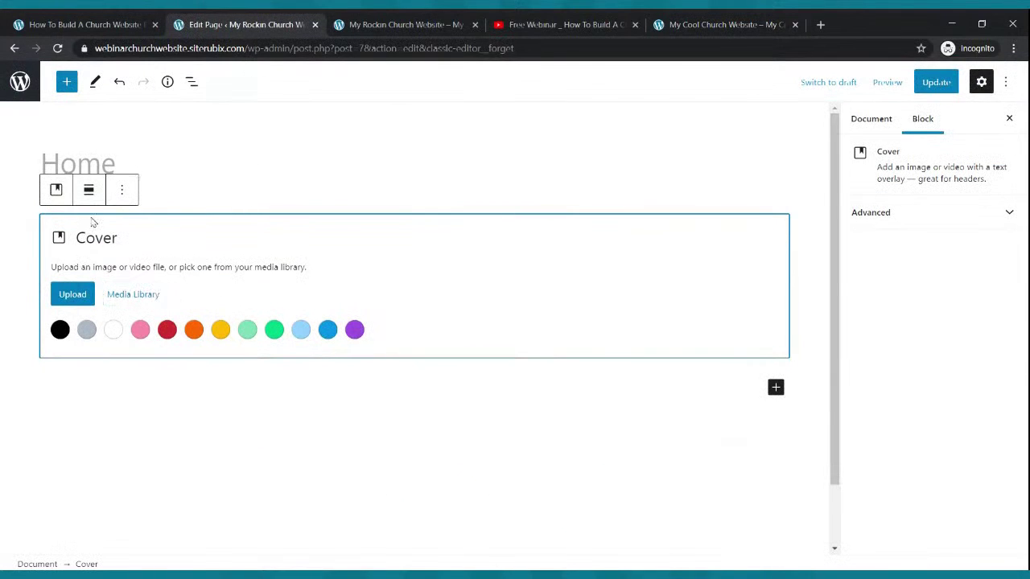
{"action": "left_click", "coordinate": [84, 294]}
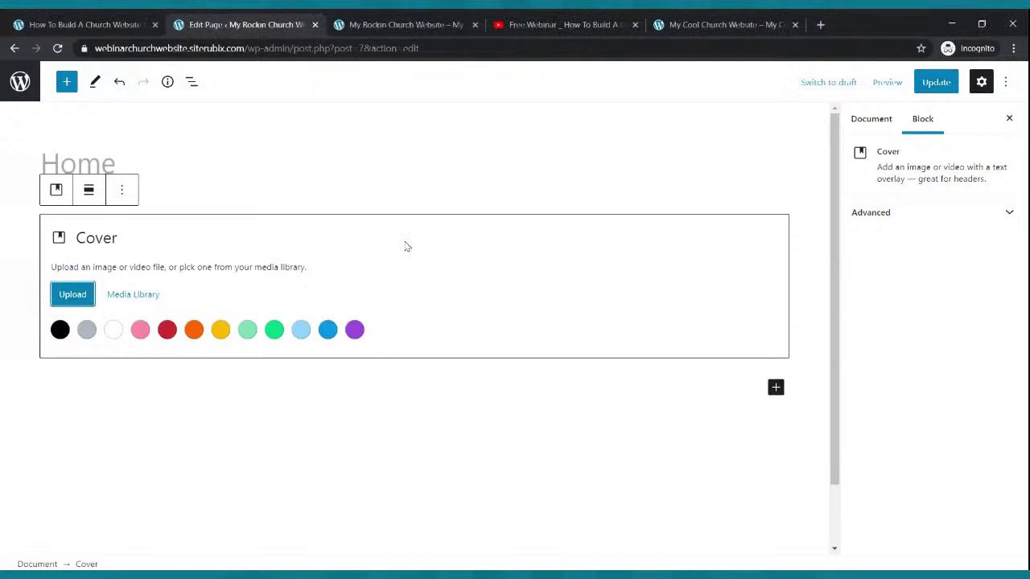
- Update the Home page and view the live homepage
{"action": "left_click", "coordinate": [923, 83]}
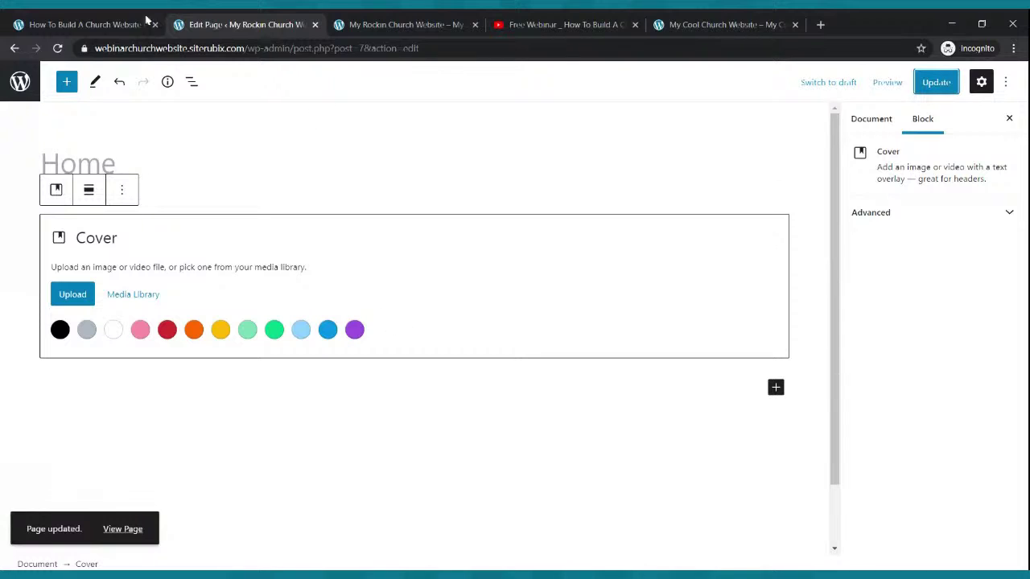
{"action": "left_click", "coordinate": [57, 48]}
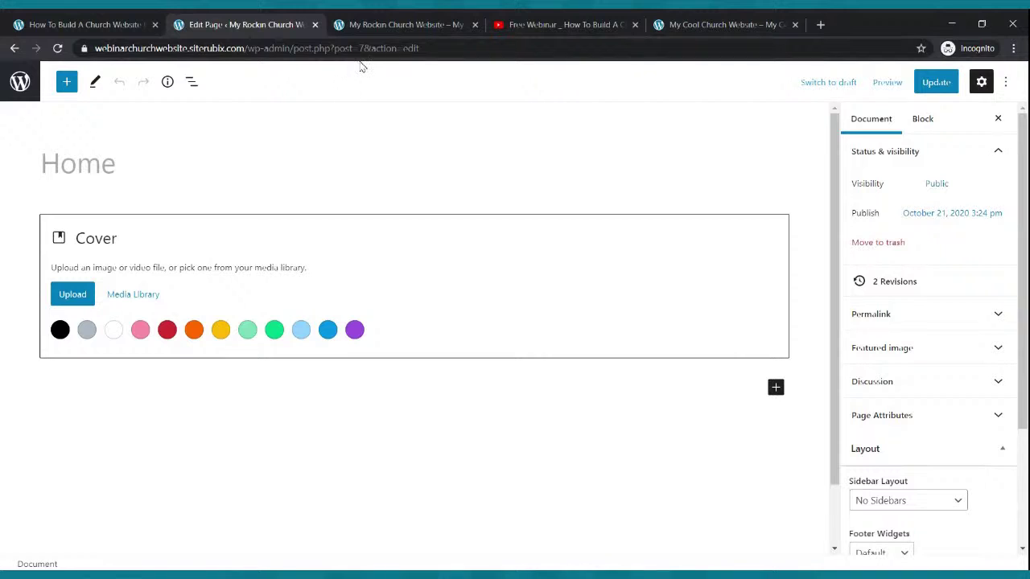
{"action": "left_click", "coordinate": [384, 26]}
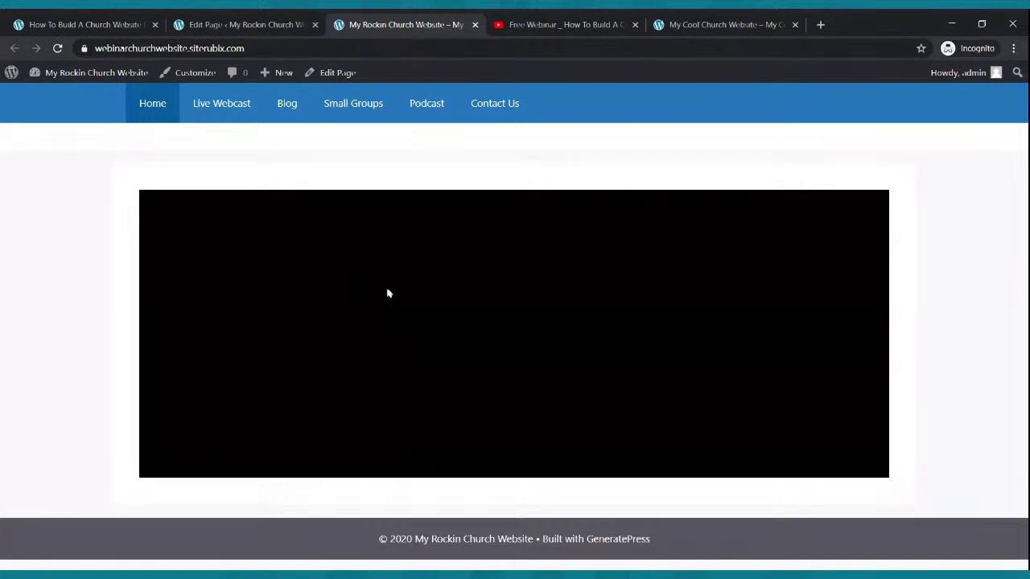
{"action": "left_click", "coordinate": [209, 25]}
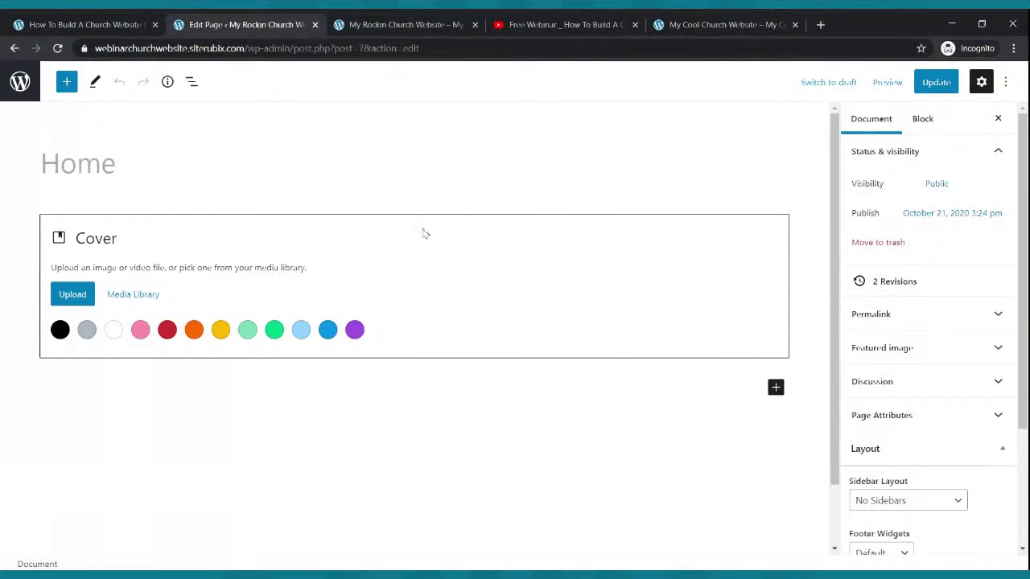
- Add an empty paragraph block below the Cover block
{"action": "left_click", "coordinate": [594, 243]}
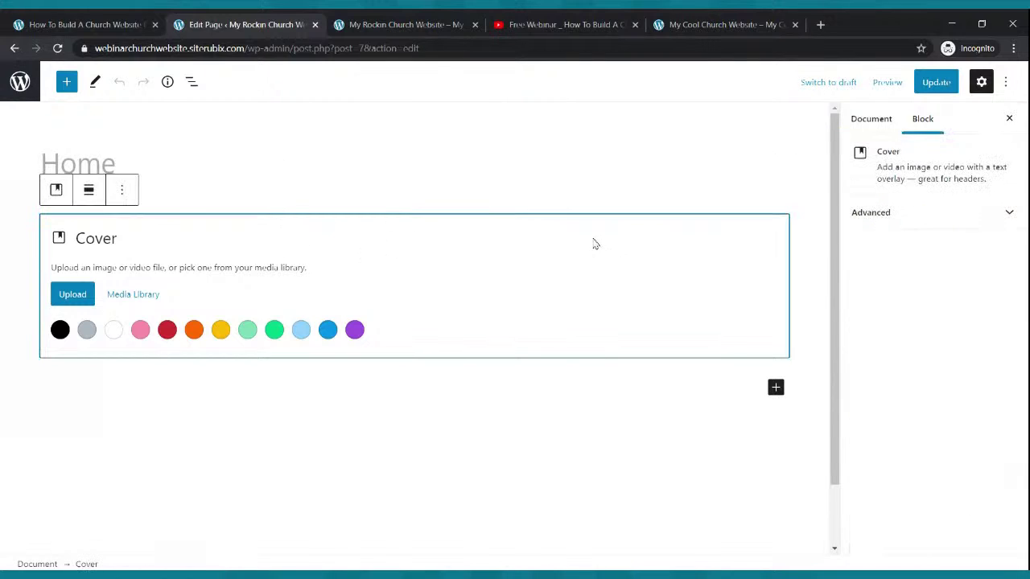
{"action": "left_click", "coordinate": [123, 191]}
{"action": "left_click", "coordinate": [127, 198]}
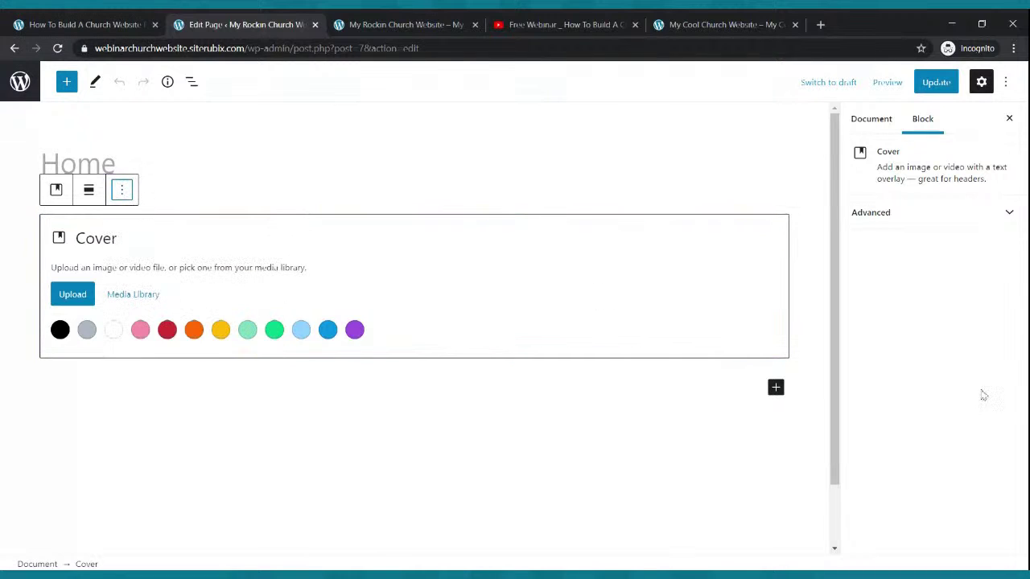
{"action": "left_click", "coordinate": [679, 160]}
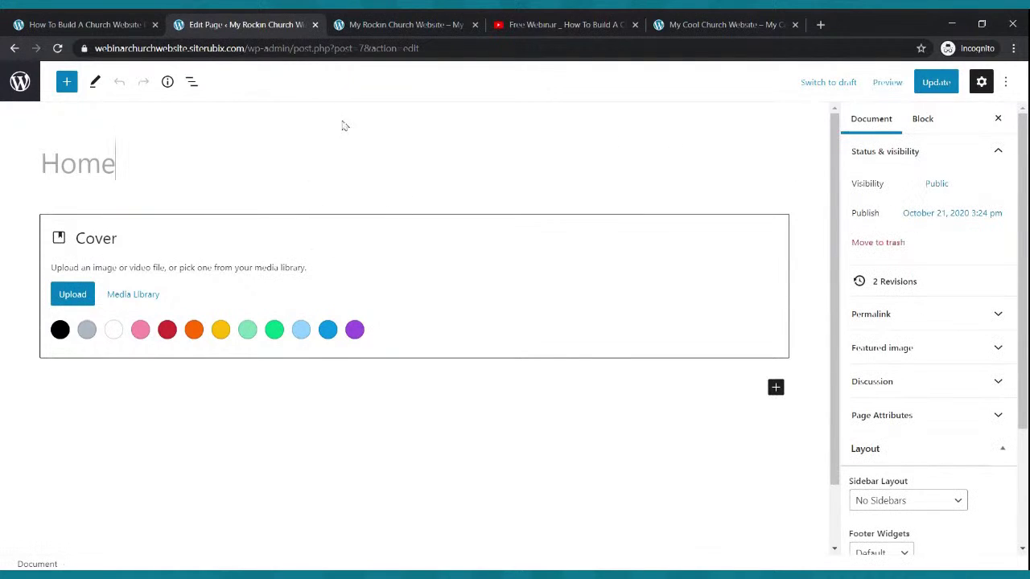
{"action": "left_click", "coordinate": [683, 393]}
{"action": "left_click", "coordinate": [462, 150]}
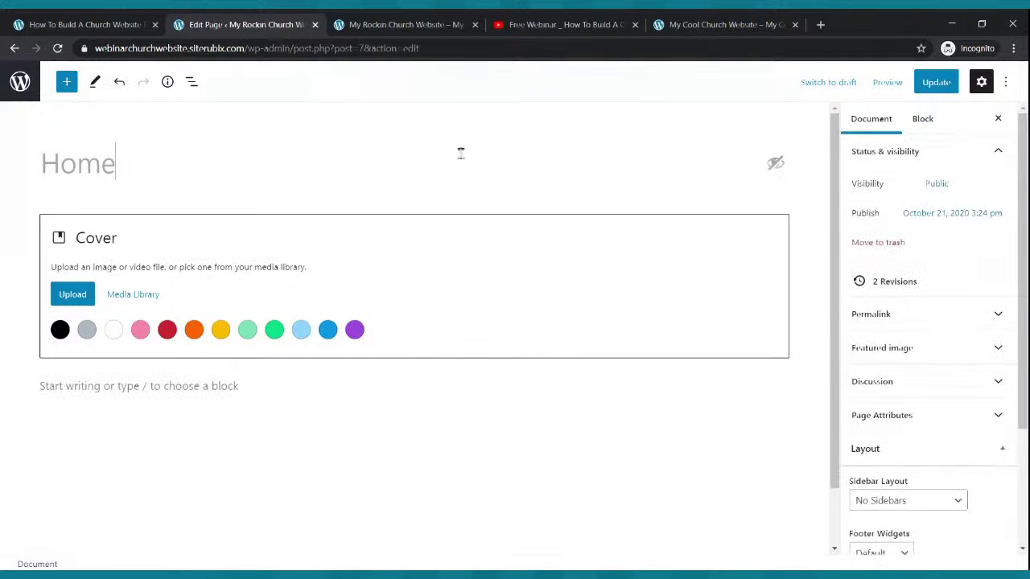
{"action": "scroll", "coordinate": [874, 366], "scroll_direction": "down", "scroll_amount": 1}
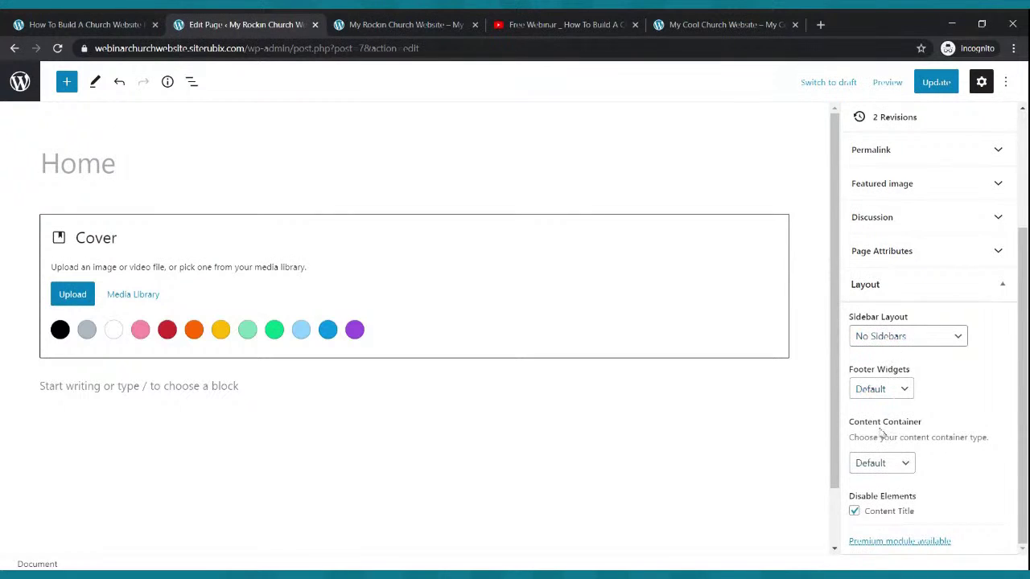
- Set the Home page Content Container to Full Width, update, and reload the live site to check the cover
{"action": "left_click", "coordinate": [904, 481]}
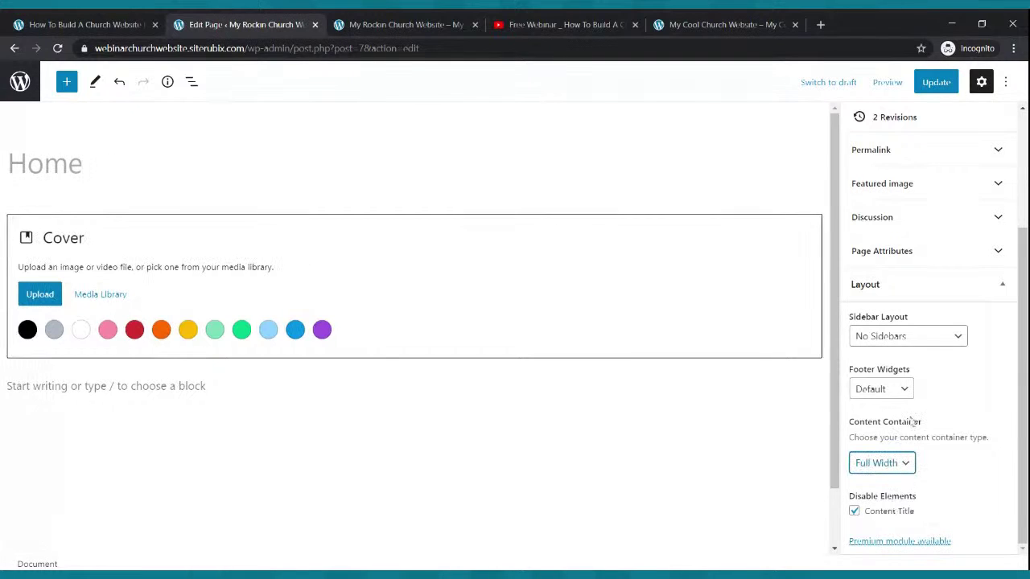
{"action": "left_click", "coordinate": [948, 85]}
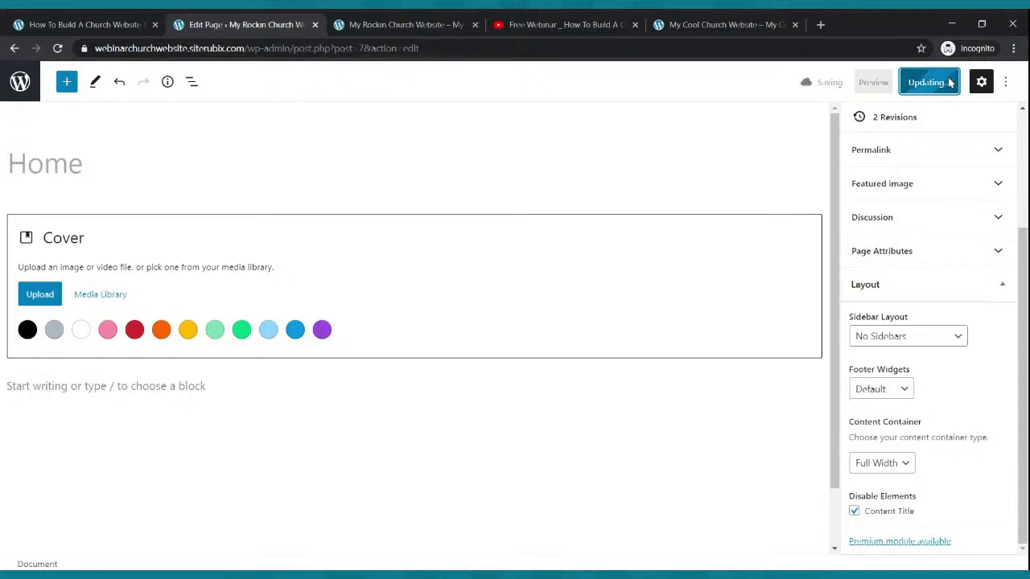
{"action": "left_click", "coordinate": [420, 32]}
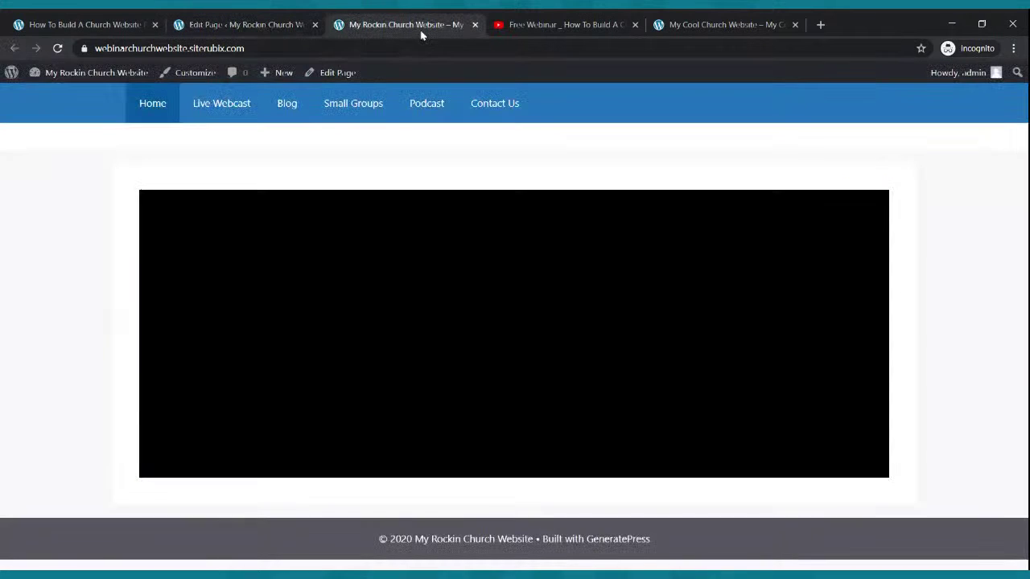
{"action": "left_click", "coordinate": [58, 49]}
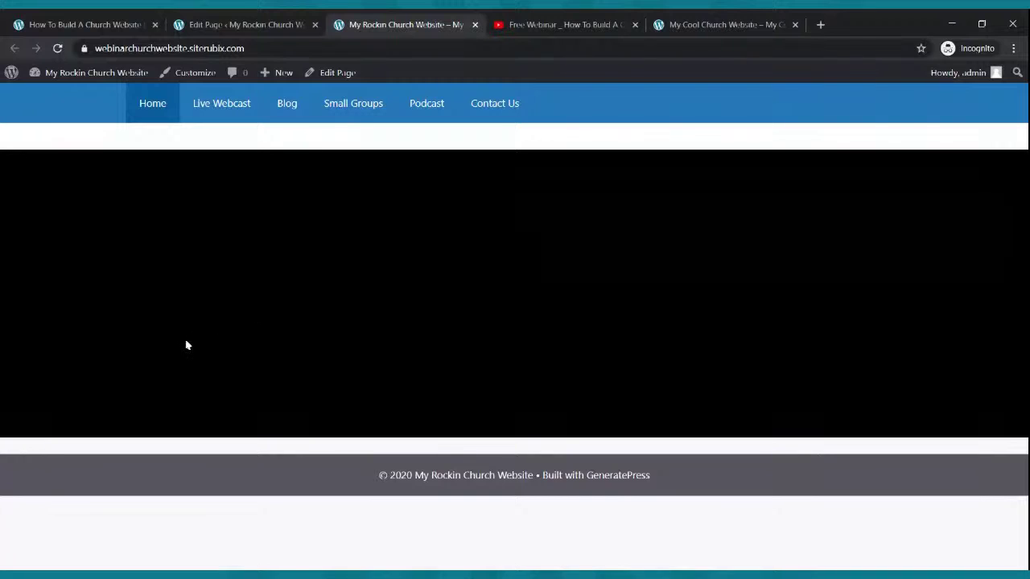
{"action": "left_click", "coordinate": [223, 21]}
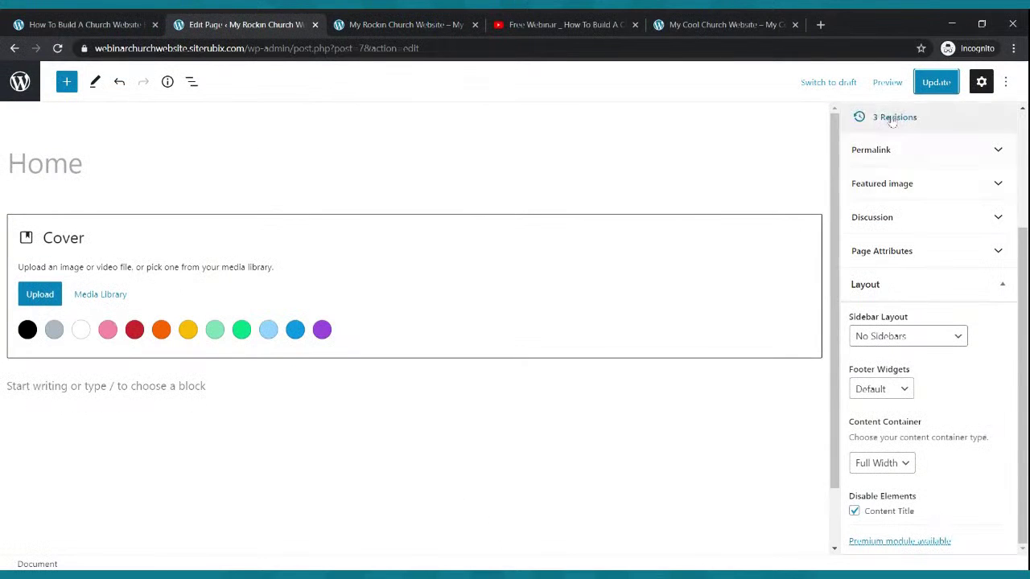
- Save the page again, recheck the live cover, and compare it with the reference Cool Church site
{"action": "left_click", "coordinate": [932, 84]}
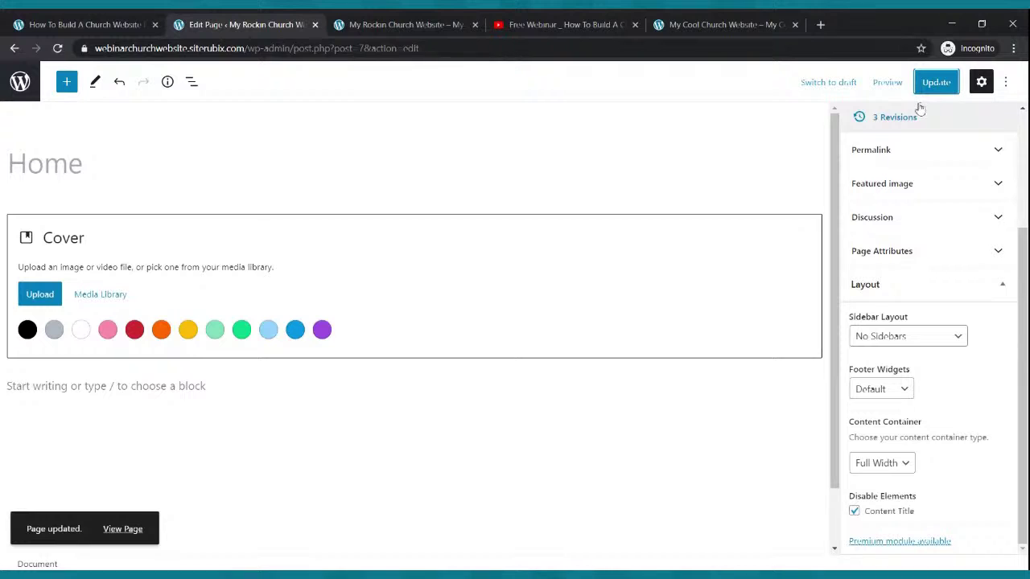
{"action": "left_click", "coordinate": [435, 21]}
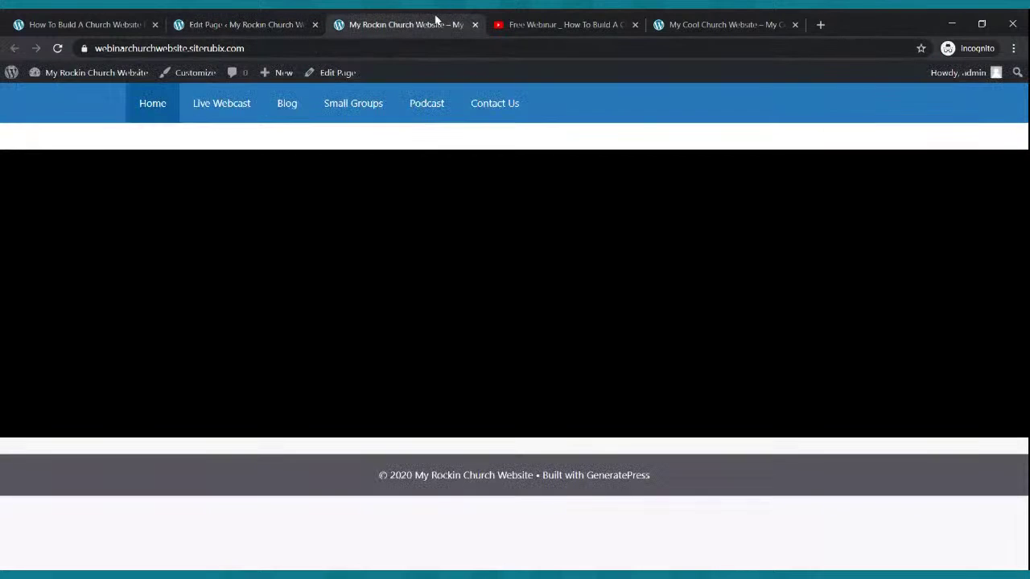
{"action": "left_click", "coordinate": [58, 48]}
{"action": "left_click", "coordinate": [259, 24]}
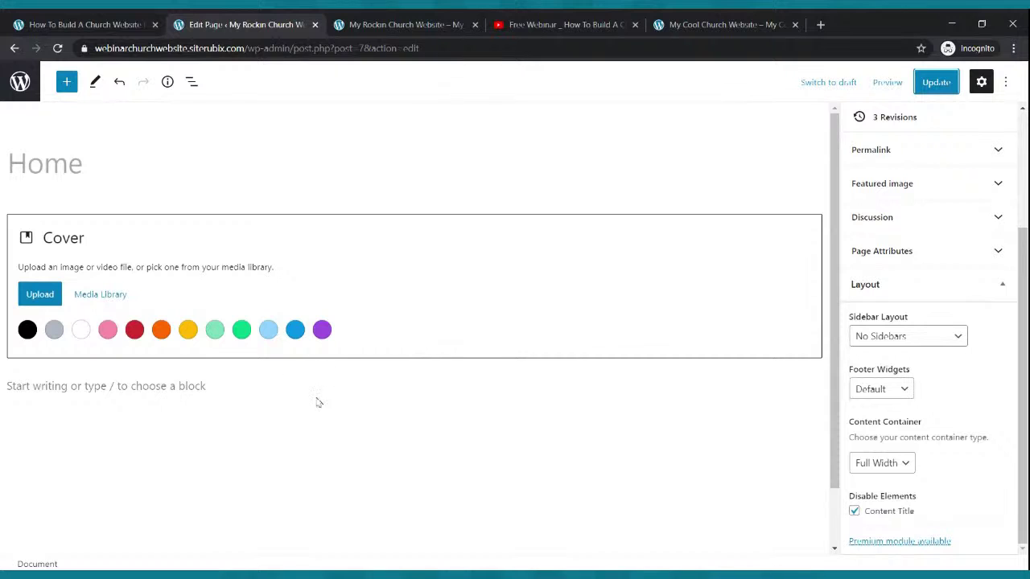
{"action": "left_click", "coordinate": [690, 23]}
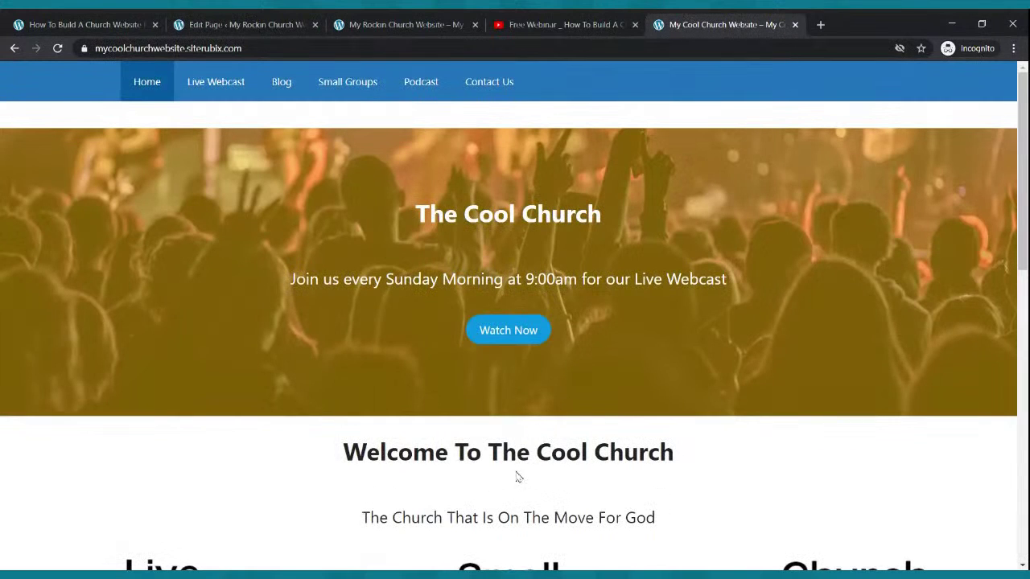
{"action": "scroll", "coordinate": [518, 477], "scroll_direction": "down", "scroll_amount": 3}
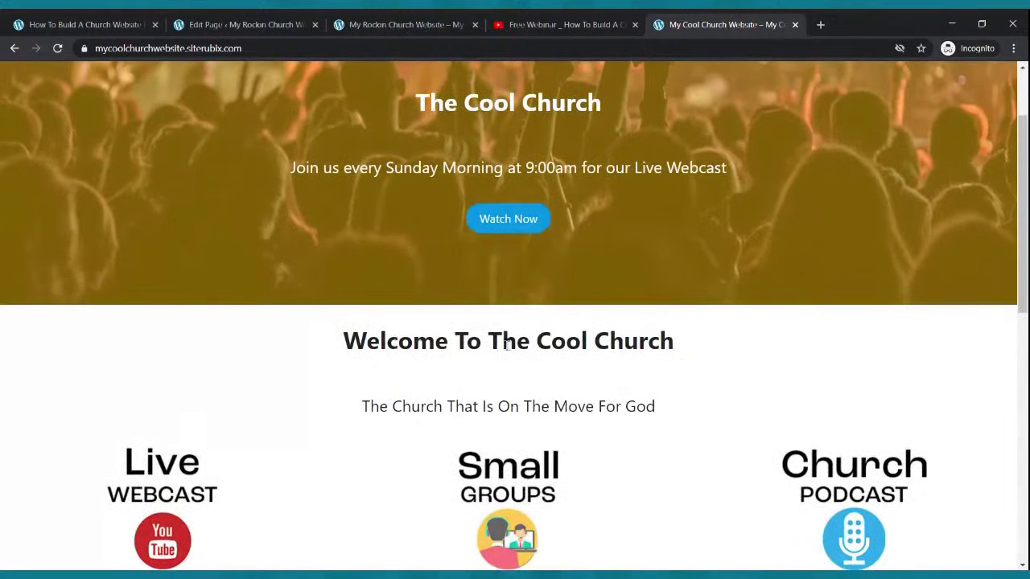
{"action": "left_click", "coordinate": [241, 24]}
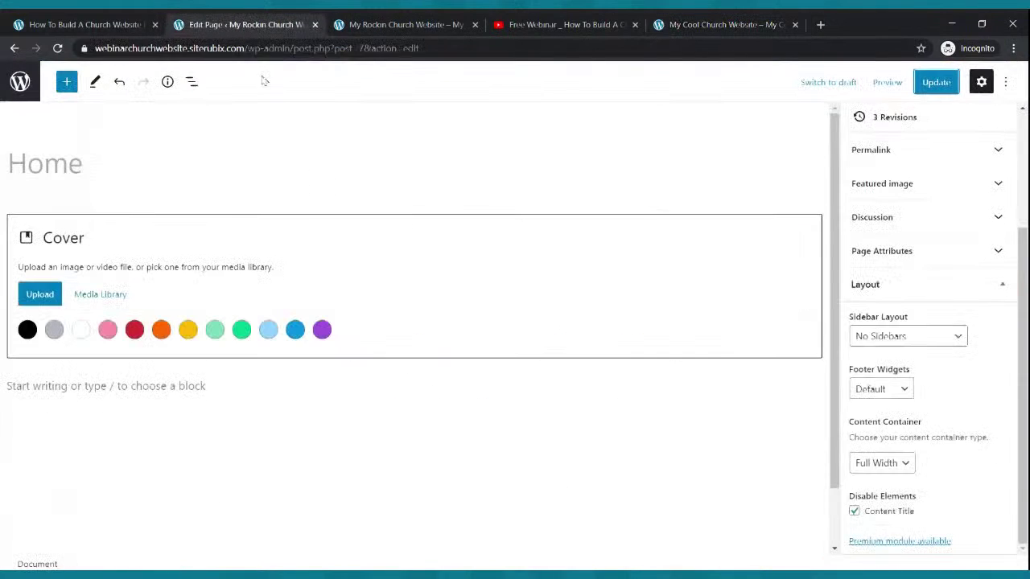
- Add a bold, centred 'Welcome To The Cool Church' paragraph below the cover
{"action": "left_click", "coordinate": [206, 385]}
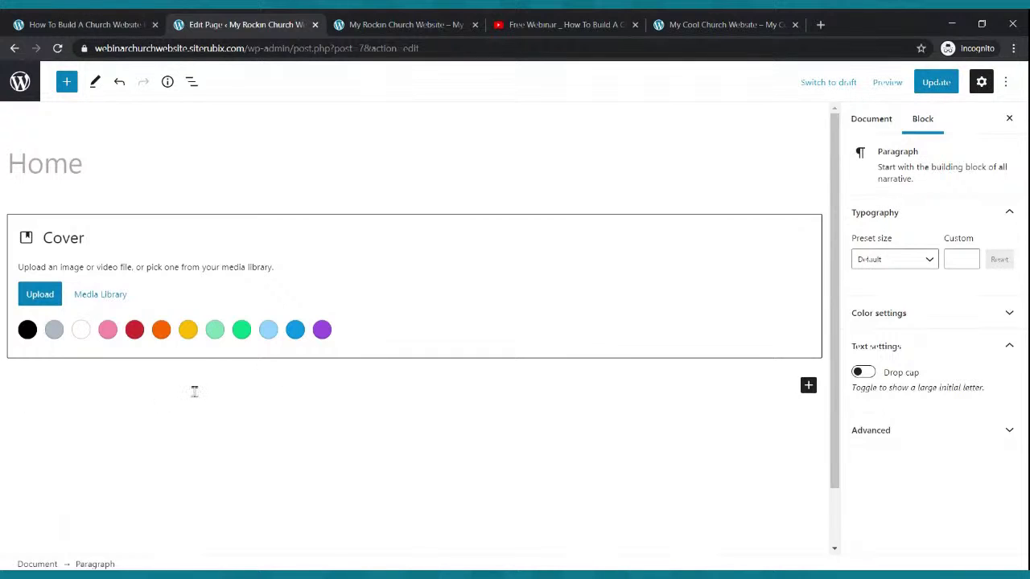
{"action": "type", "text": "Welcome To The Cool Church"}
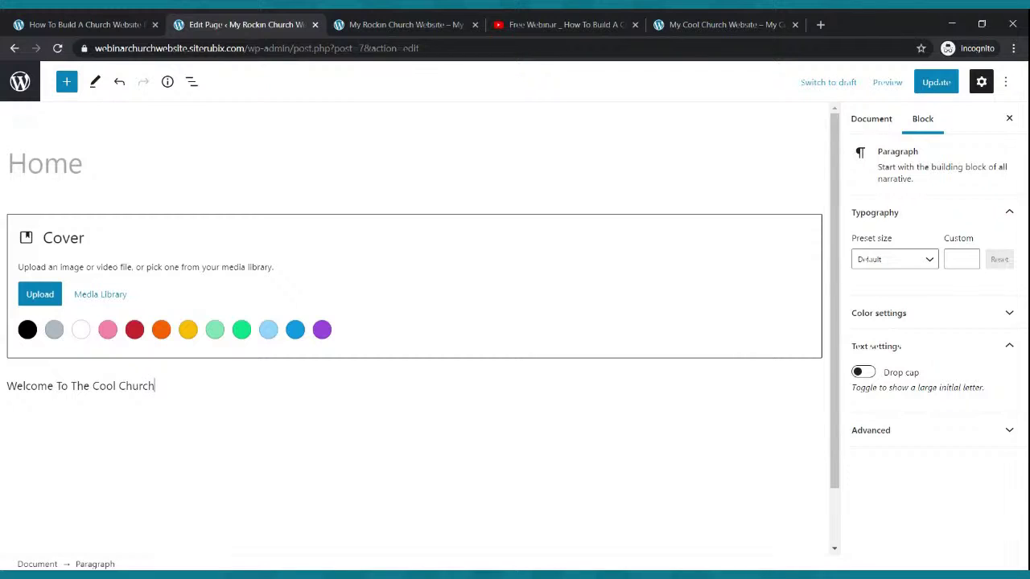
{"action": "left_click_drag", "start_coordinate": [157, 387], "coordinate": [8, 387]}
{"action": "left_click", "coordinate": [113, 356]}
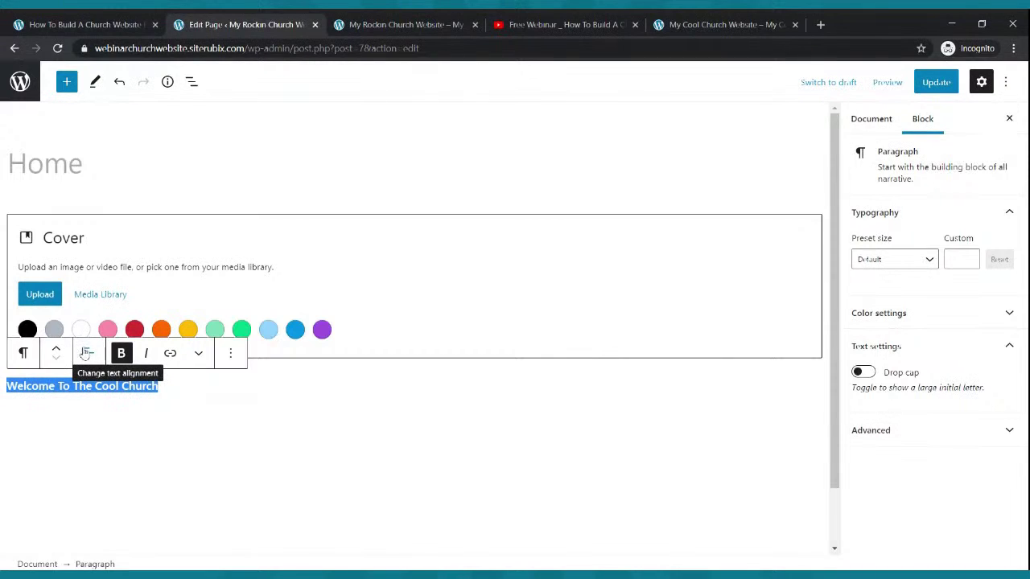
{"action": "left_click", "coordinate": [86, 354]}
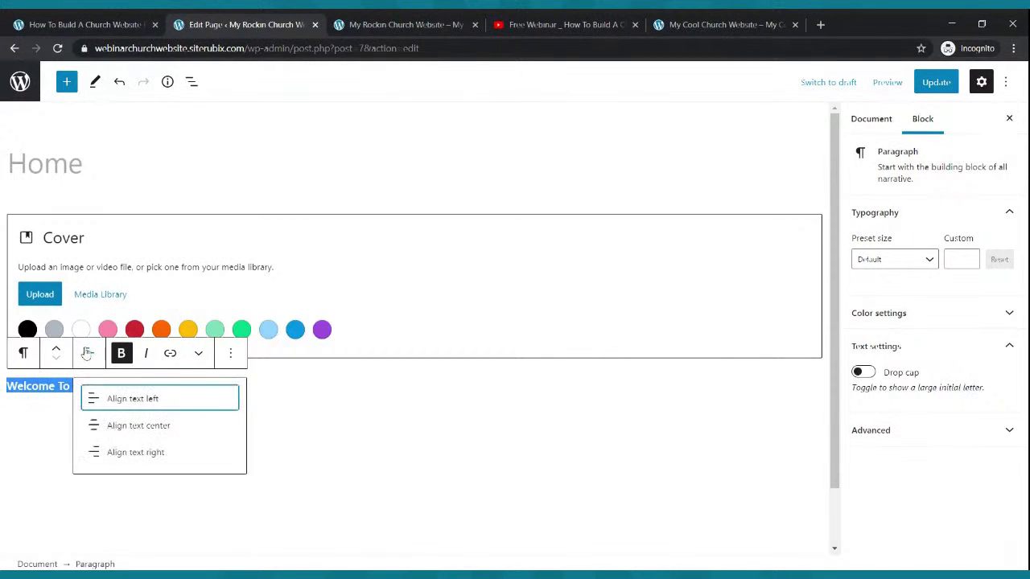
{"action": "left_click", "coordinate": [90, 435]}
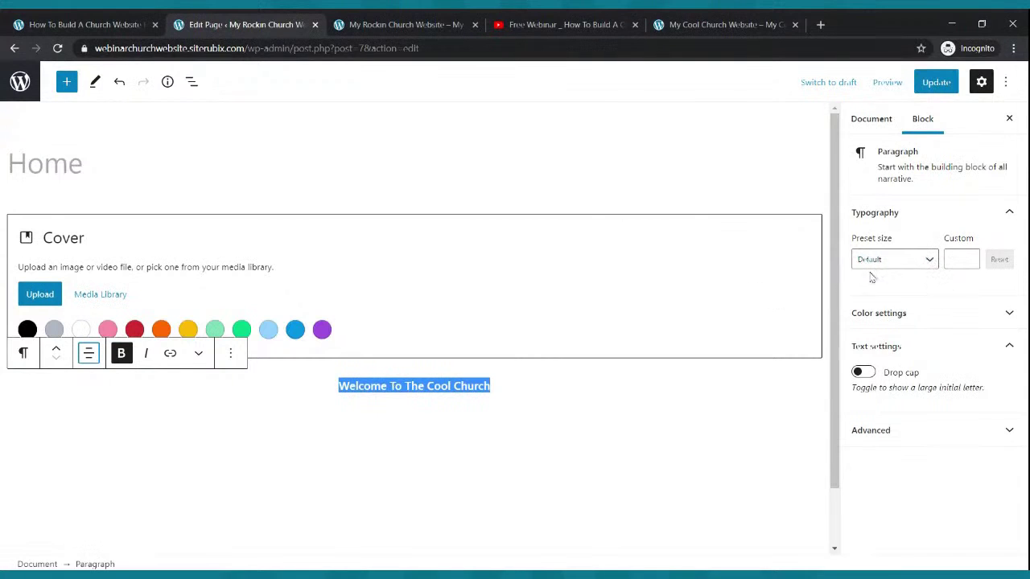
- Set the welcome text to custom font size 40 and update the page
{"action": "left_click", "coordinate": [927, 263]}
{"action": "left_click", "coordinate": [925, 415]}
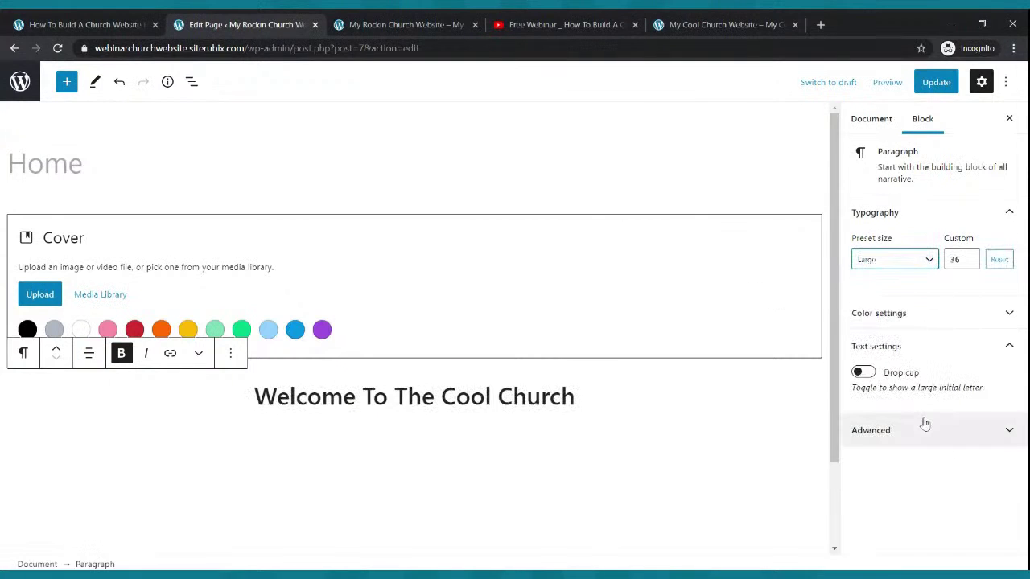
{"action": "left_click", "coordinate": [931, 261]}
{"action": "left_click", "coordinate": [948, 458]}
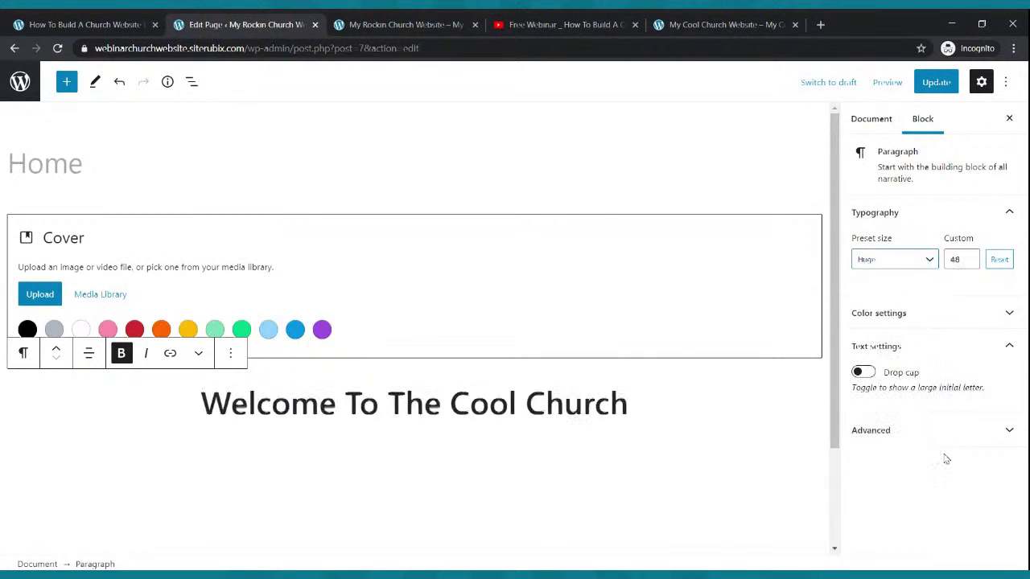
{"action": "left_click", "coordinate": [969, 259]}
{"action": "left_click", "coordinate": [969, 260]}
{"action": "left_click", "coordinate": [969, 263]}
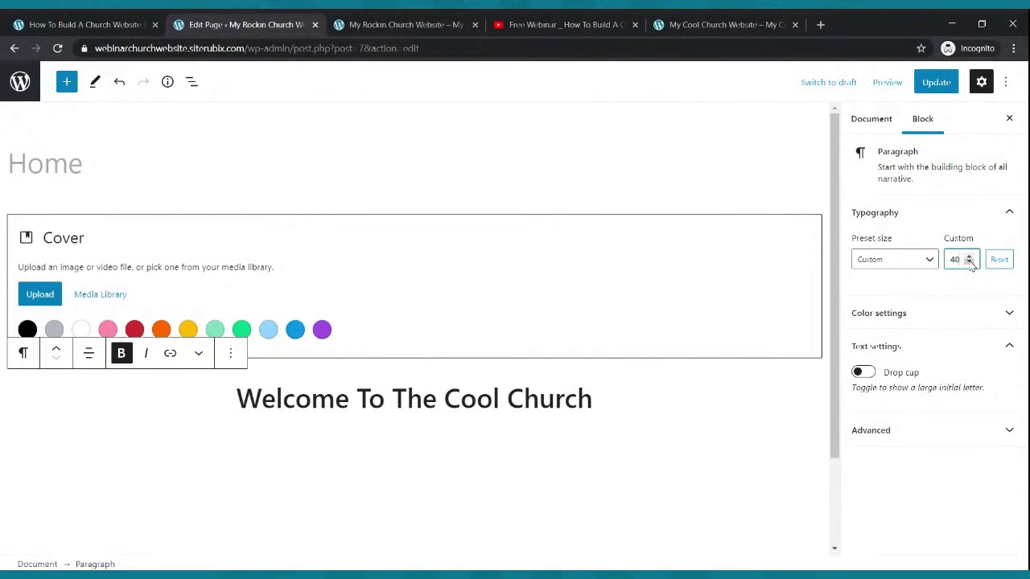
{"action": "left_click", "coordinate": [942, 87]}
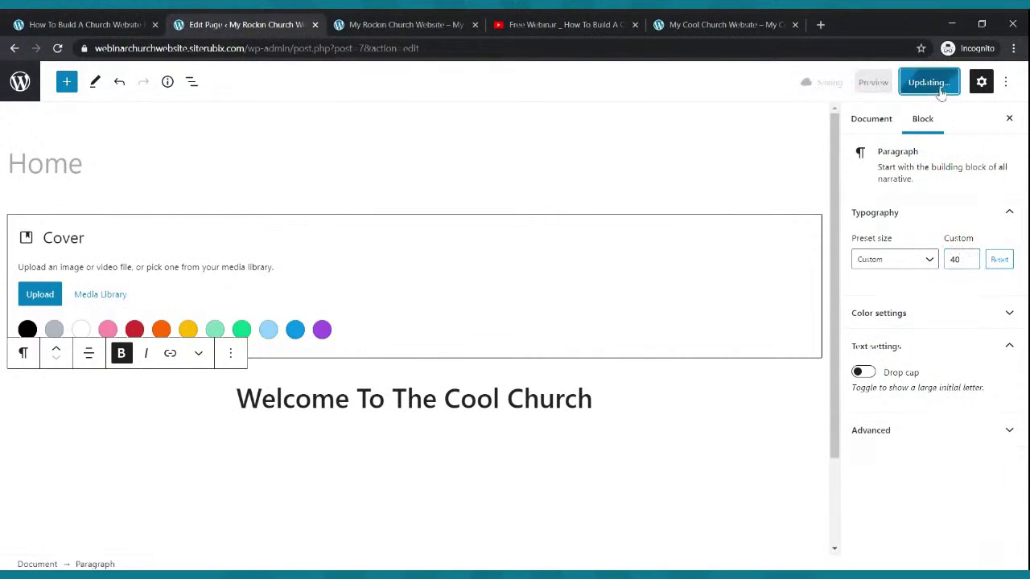
- Reload the live site to verify the heading and compare it with the reference Cool Church site
{"action": "left_click", "coordinate": [379, 23]}
{"action": "left_click", "coordinate": [58, 49]}
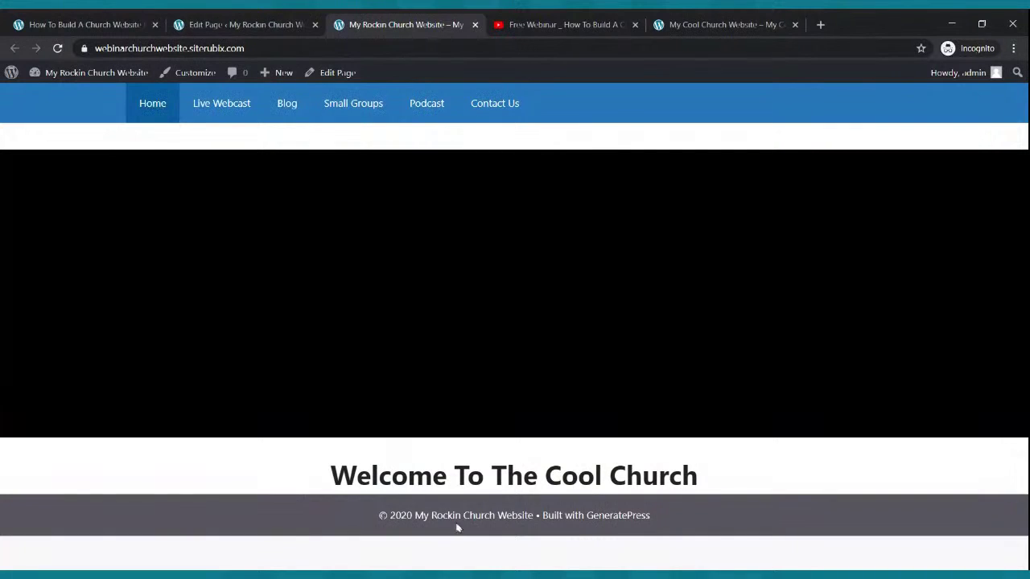
{"action": "left_click", "coordinate": [719, 23]}
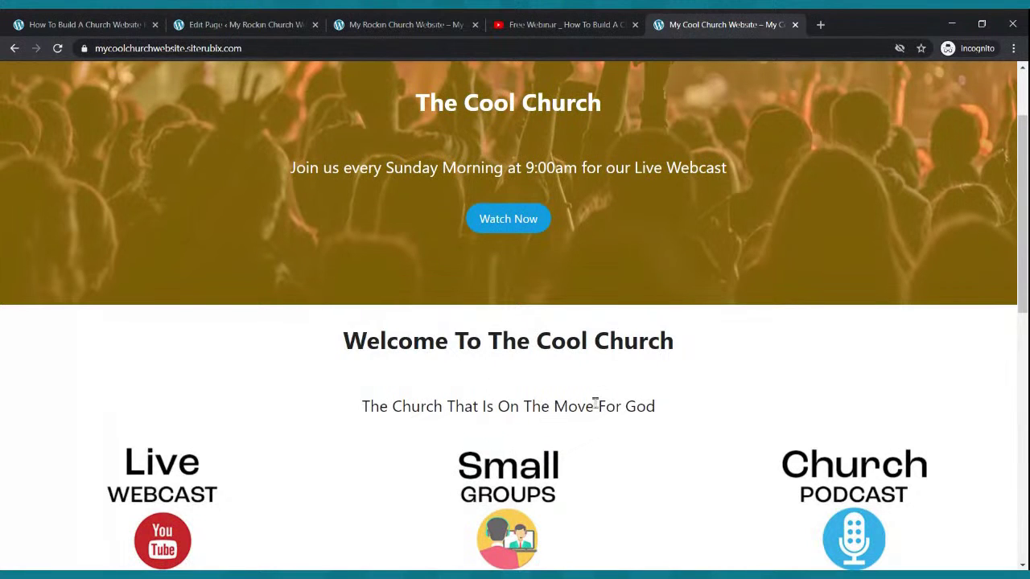
{"action": "left_click", "coordinate": [295, 21]}
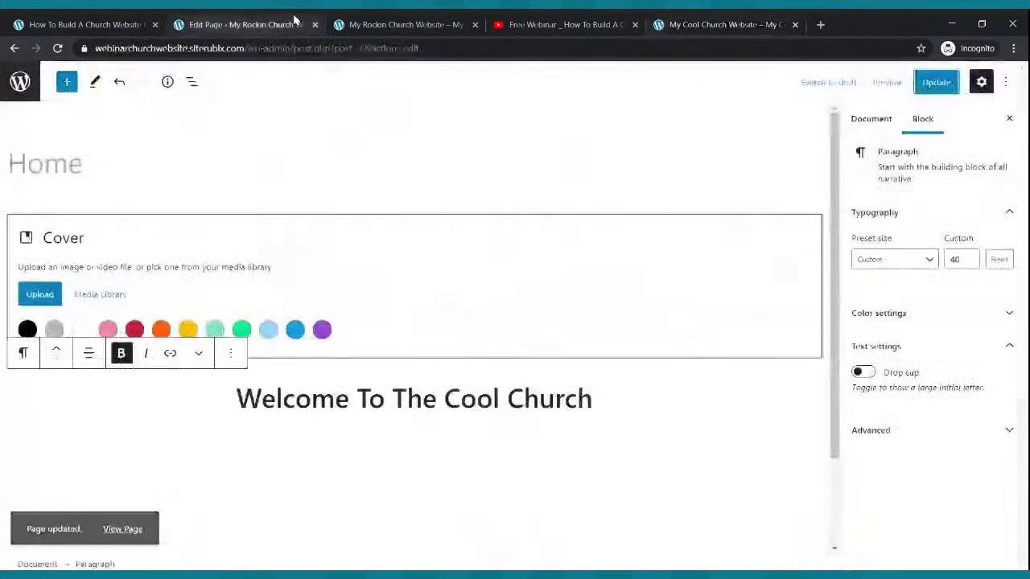
{"action": "left_click", "coordinate": [641, 406]}
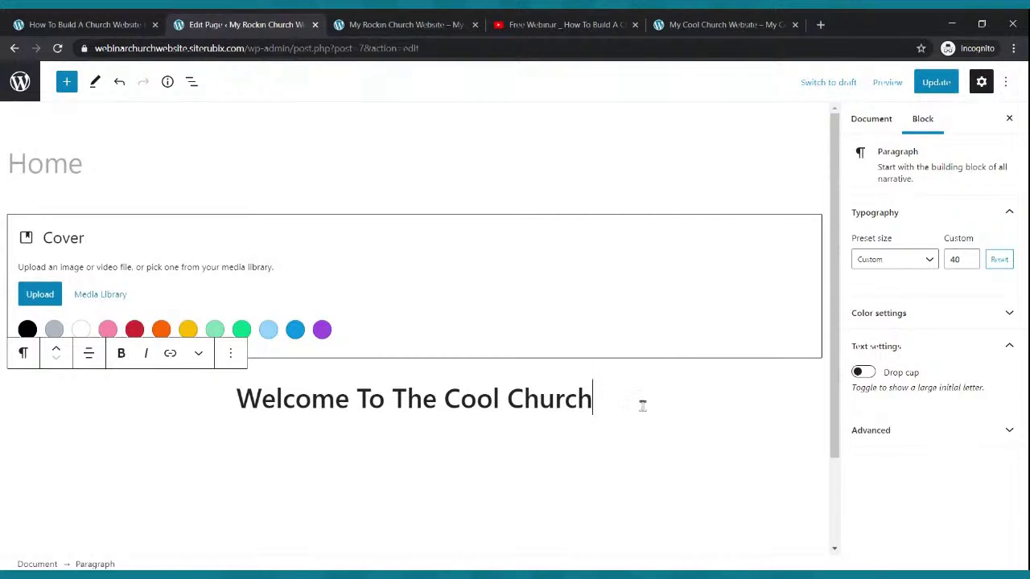
- Add a centred 'The Church That Is On The Move For God' tagline below the heading and save
{"action": "key", "text": "Return"}
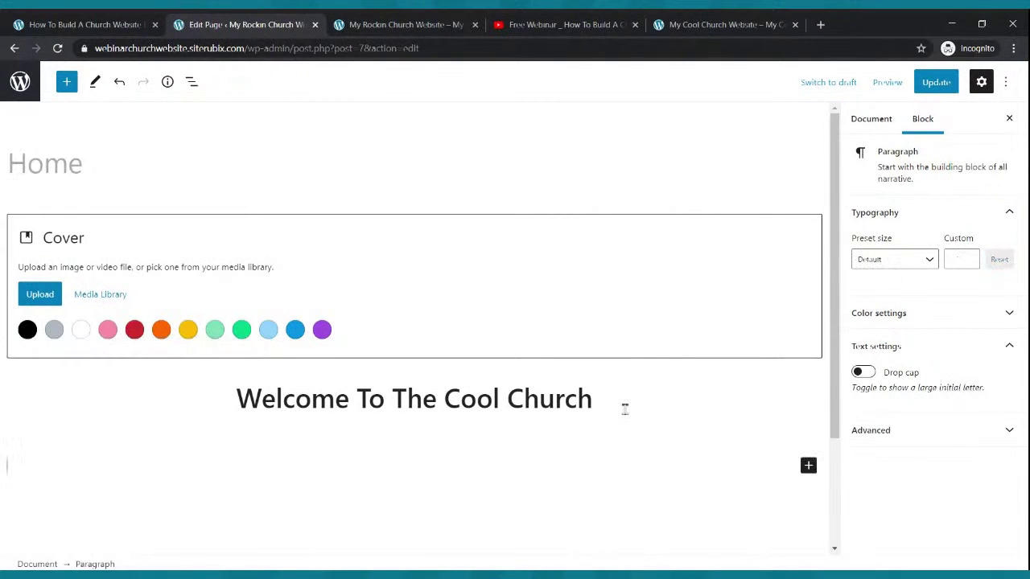
{"action": "type", "text": "The Church"}
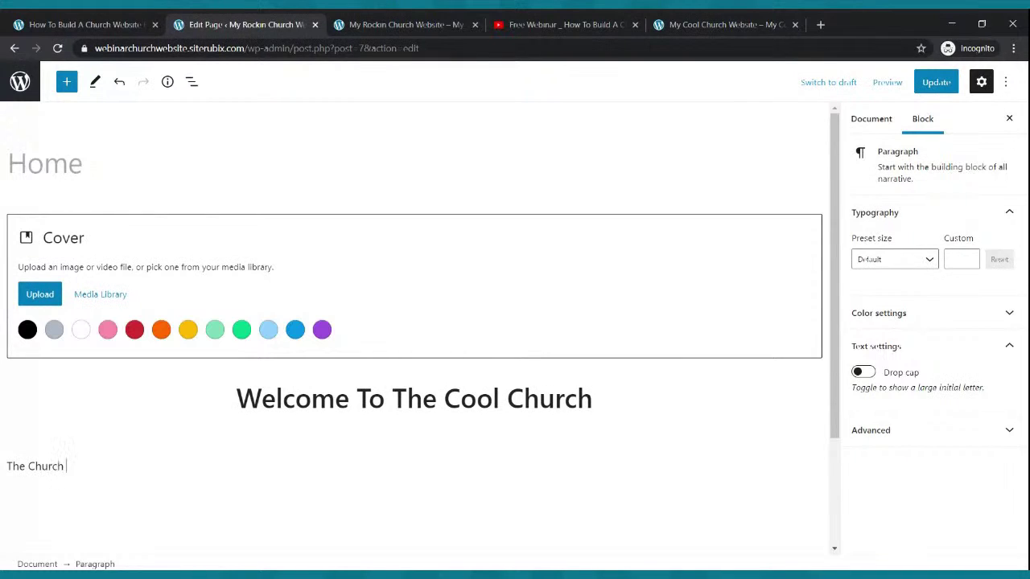
{"action": "type", "text": " That Is On The Move For God"}
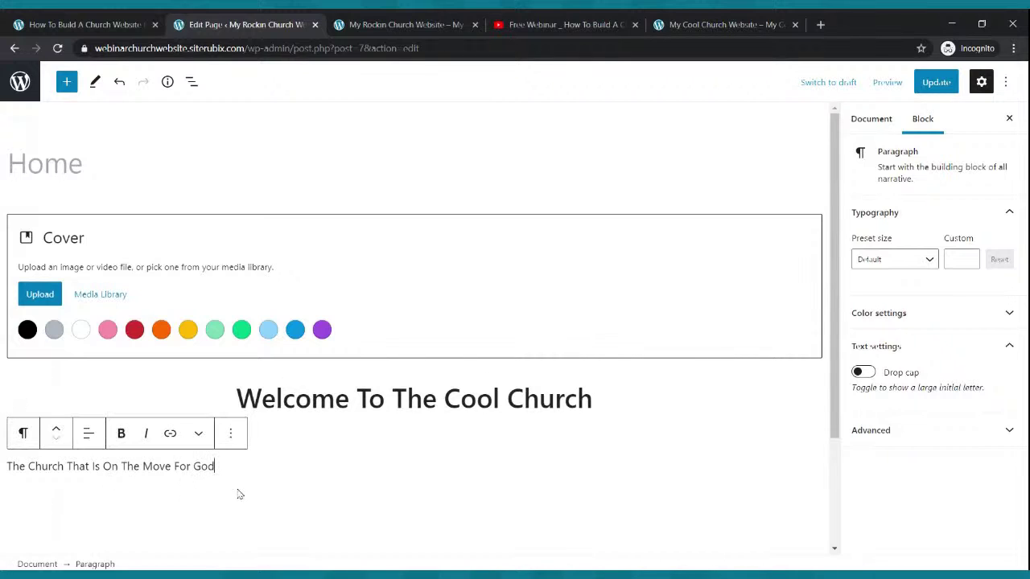
{"action": "left_click", "coordinate": [88, 434]}
{"action": "left_click", "coordinate": [107, 507]}
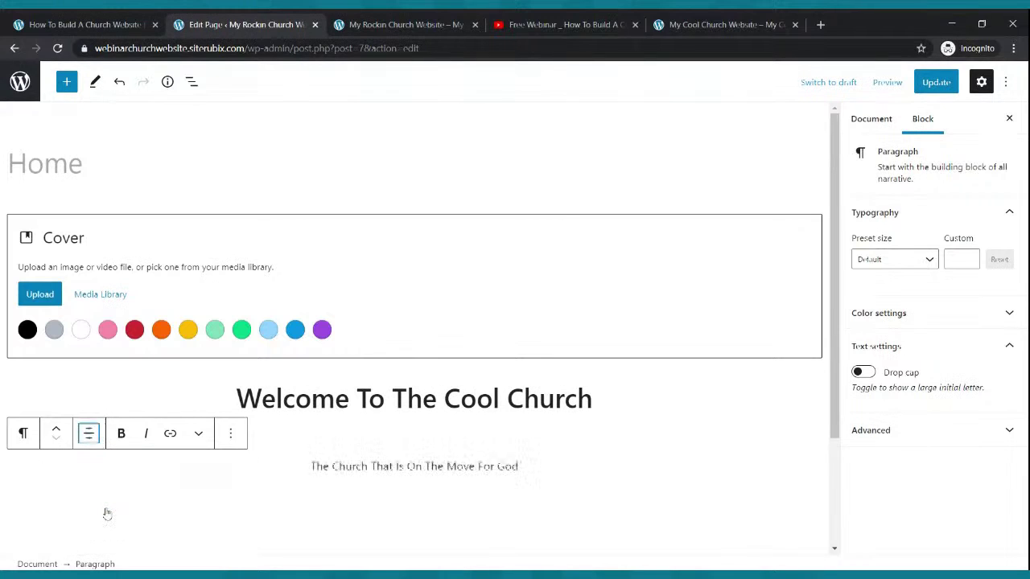
{"action": "left_click", "coordinate": [935, 83]}
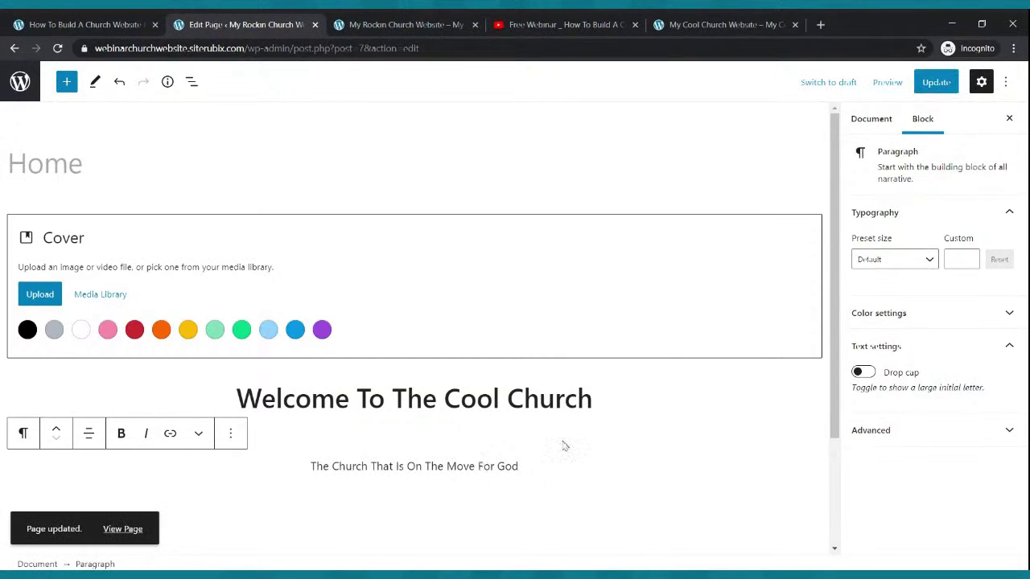
- Set the tagline to custom font size 25 after trying the Normal and Large presets, and update
{"action": "left_click", "coordinate": [931, 261]}
{"action": "left_click", "coordinate": [922, 353]}
{"action": "left_click", "coordinate": [919, 259]}
{"action": "left_click", "coordinate": [905, 354]}
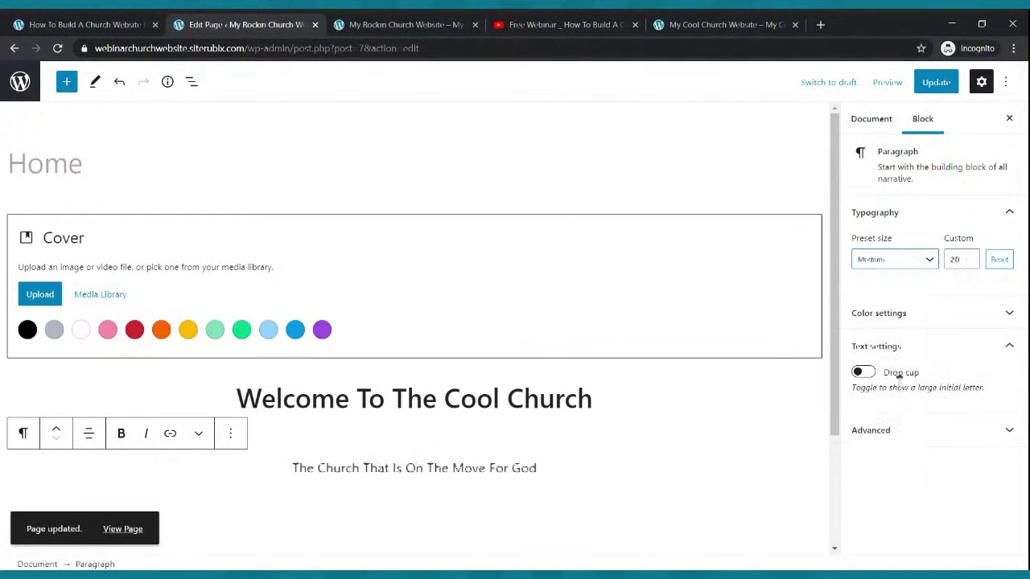
{"action": "left_click", "coordinate": [907, 260]}
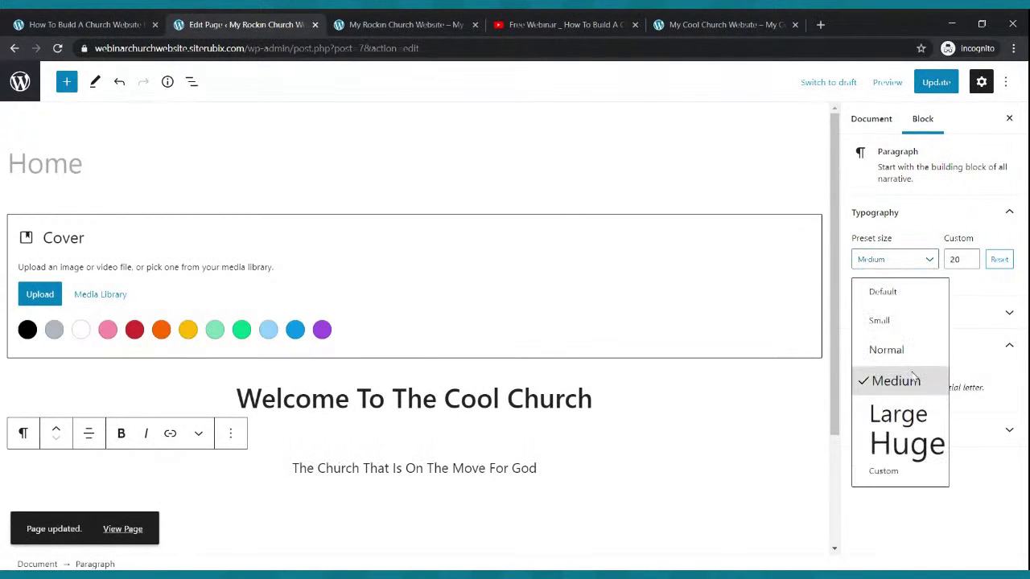
{"action": "left_click", "coordinate": [903, 412]}
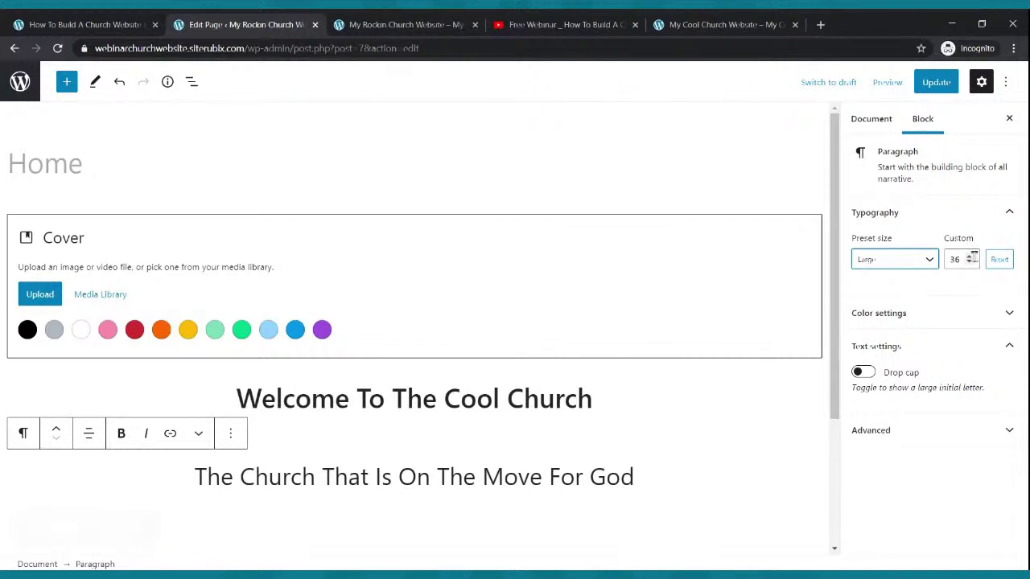
{"action": "left_click", "coordinate": [970, 256]}
{"action": "left_click", "coordinate": [970, 255]}
{"action": "left_click", "coordinate": [970, 256]}
{"action": "left_click", "coordinate": [970, 256]}
{"action": "left_click", "coordinate": [970, 256]}
{"action": "left_click", "coordinate": [970, 255]}
{"action": "left_click", "coordinate": [970, 256]}
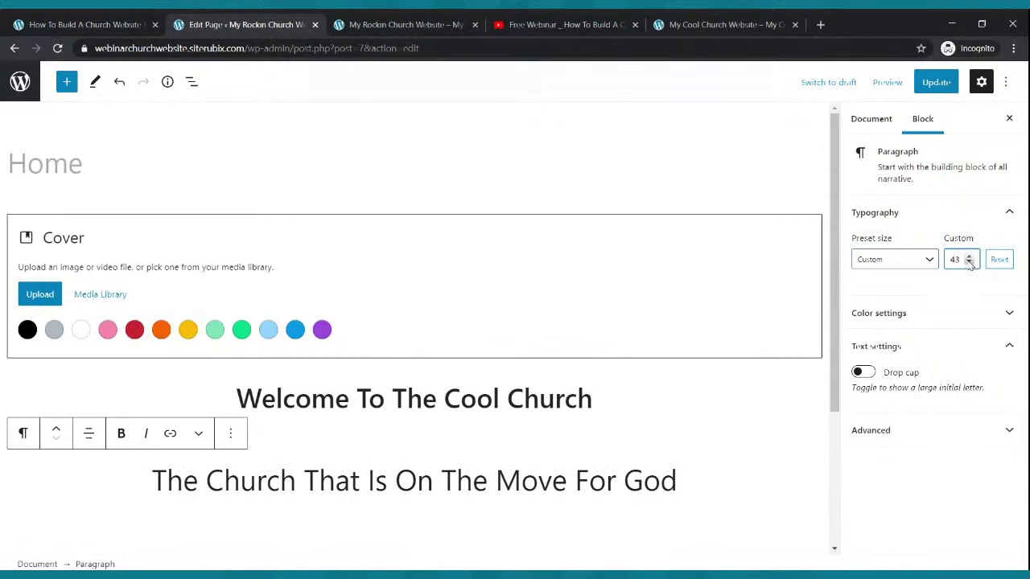
{"action": "left_click", "coordinate": [969, 262]}
{"action": "left_click", "coordinate": [970, 263]}
{"action": "left_click", "coordinate": [970, 262]}
{"action": "left_click", "coordinate": [969, 262]}
{"action": "left_click", "coordinate": [969, 262]}
{"action": "left_click", "coordinate": [970, 262]}
{"action": "left_click", "coordinate": [971, 263]}
{"action": "left_click", "coordinate": [971, 263]}
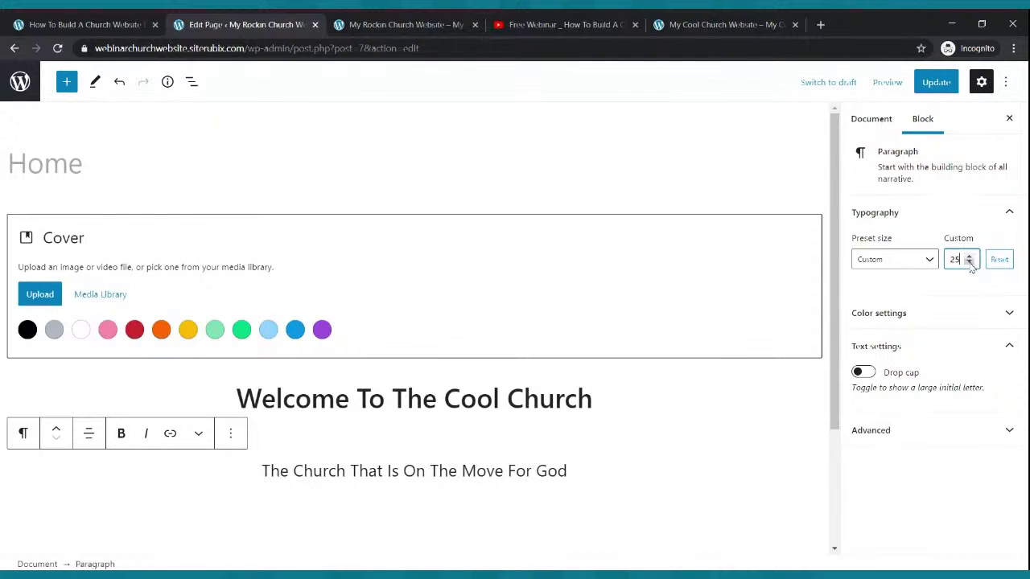
{"action": "left_click", "coordinate": [935, 82]}
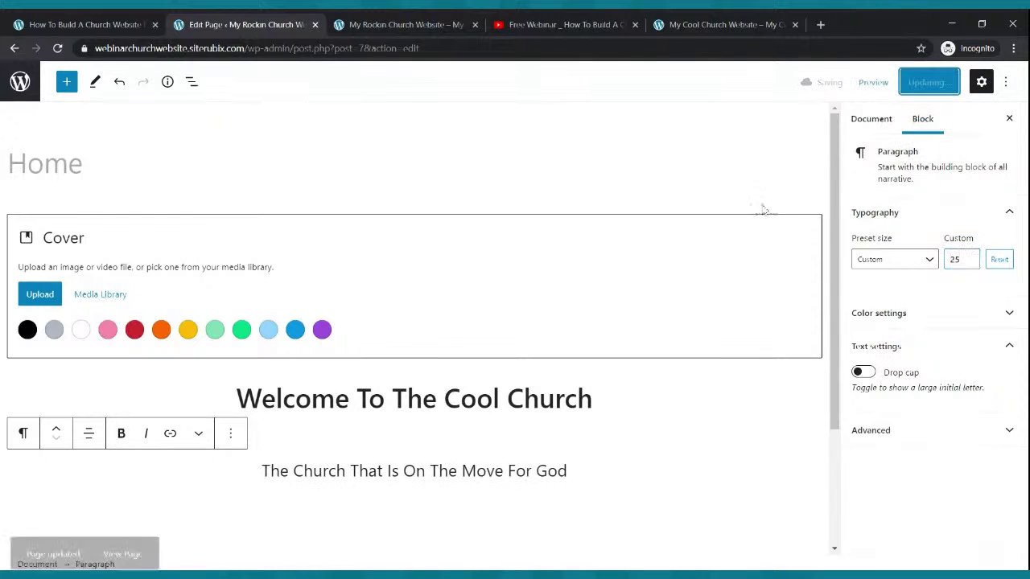
- Reload the live site and compare the tagline with the finished My Cool Church homepage
{"action": "left_click", "coordinate": [429, 20]}
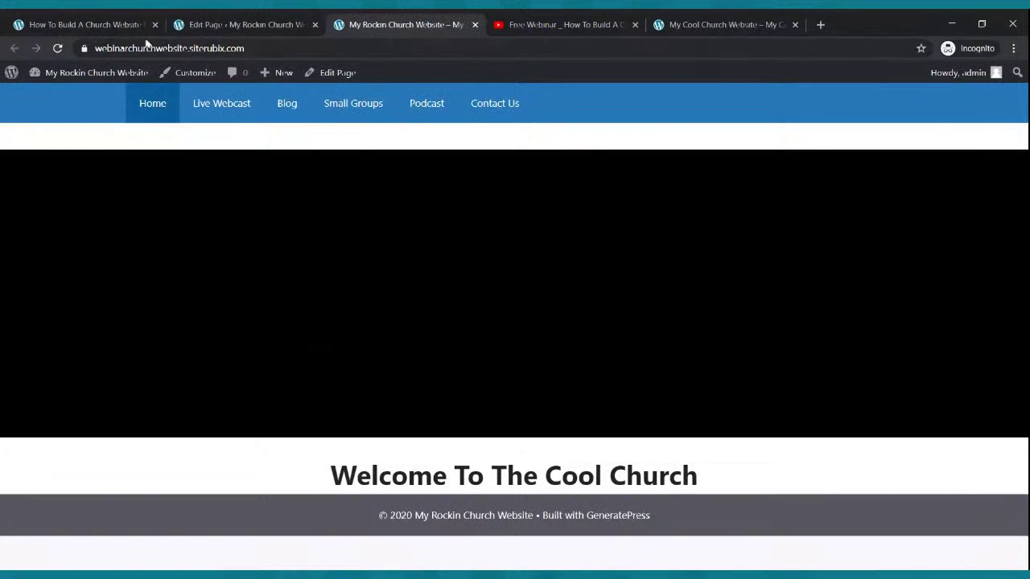
{"action": "left_click", "coordinate": [57, 48]}
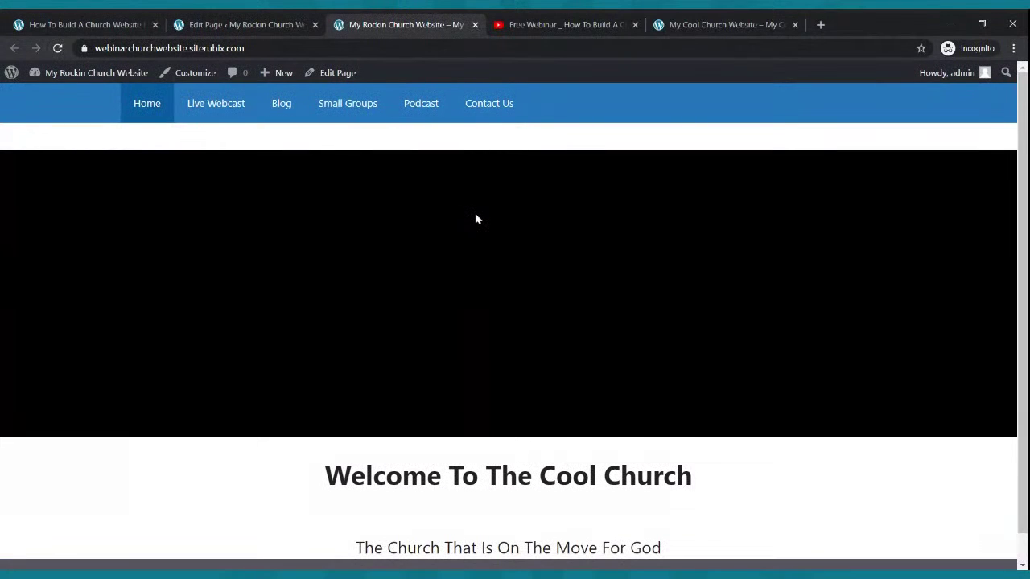
{"action": "scroll", "coordinate": [664, 215], "scroll_direction": "down", "scroll_amount": 1}
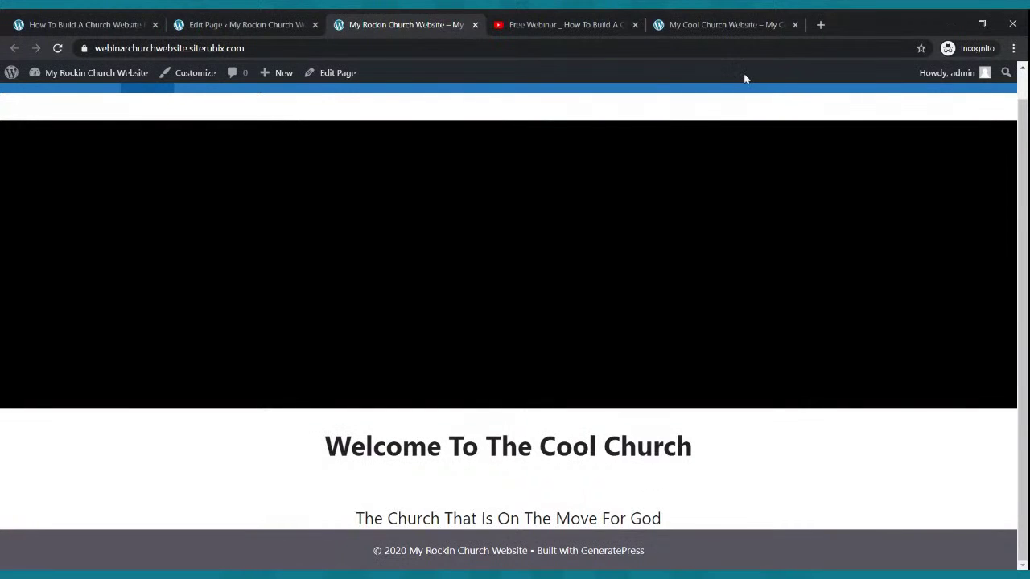
{"action": "left_click", "coordinate": [733, 20]}
{"action": "scroll", "coordinate": [697, 329], "scroll_direction": "down", "scroll_amount": 2}
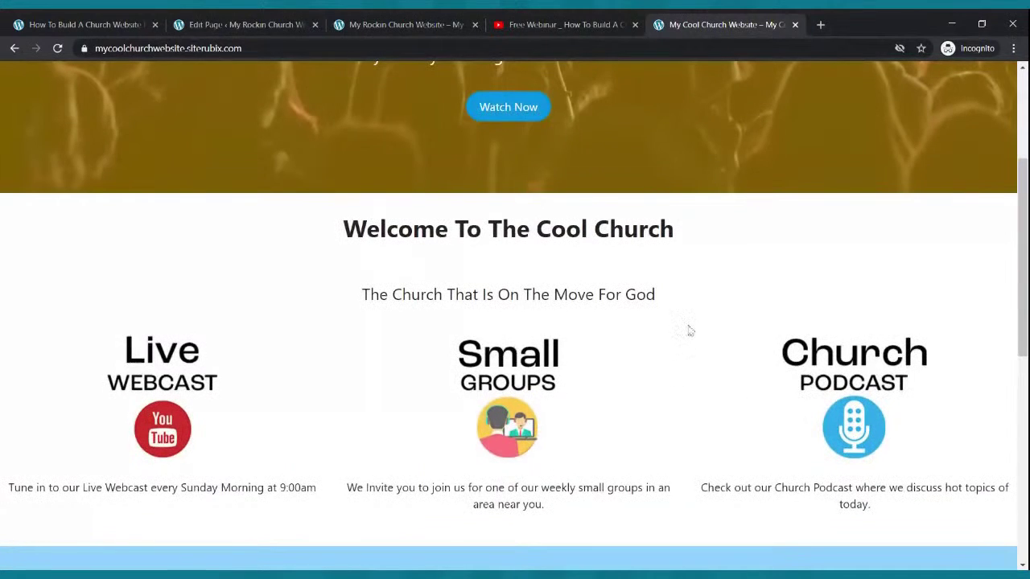
{"action": "left_click", "coordinate": [232, 25]}
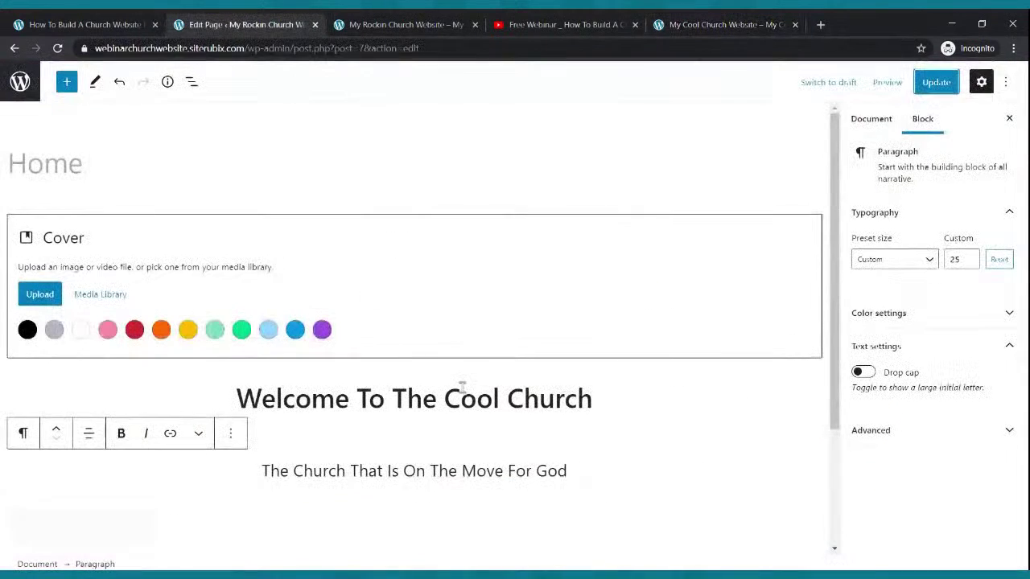
- Insert a 33/33/33 three-column Columns block below the subtitle and update the page
{"action": "scroll", "coordinate": [455, 394], "scroll_direction": "down", "scroll_amount": 2}
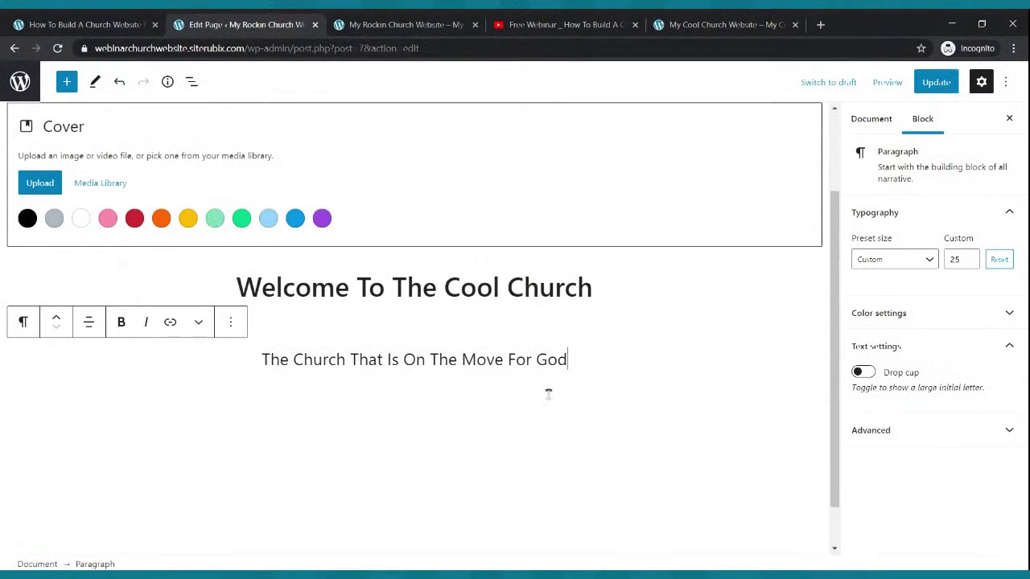
{"action": "left_click", "coordinate": [619, 391]}
{"action": "scroll", "coordinate": [561, 354], "scroll_direction": "up", "scroll_amount": 1}
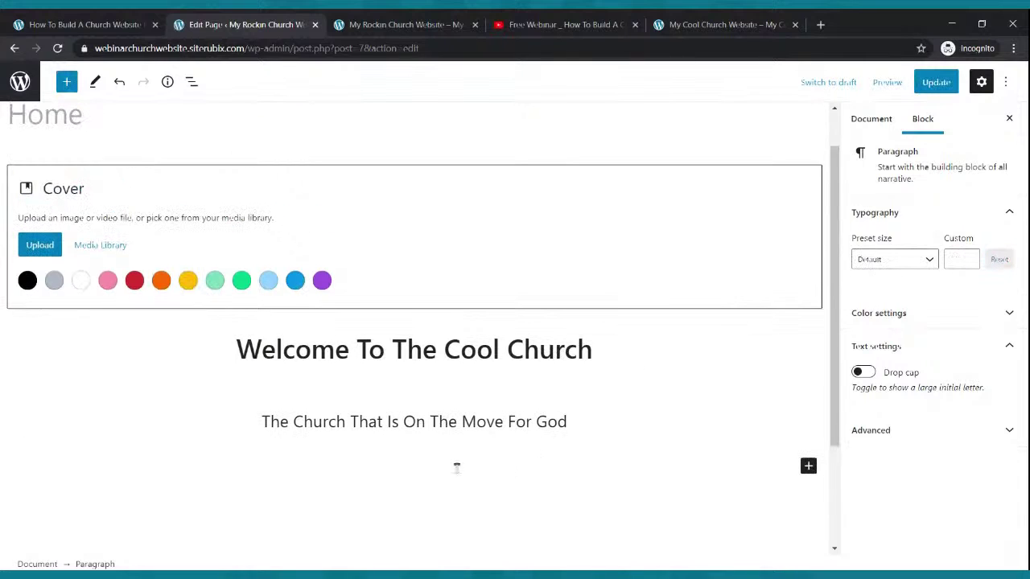
{"action": "left_click", "coordinate": [67, 82]}
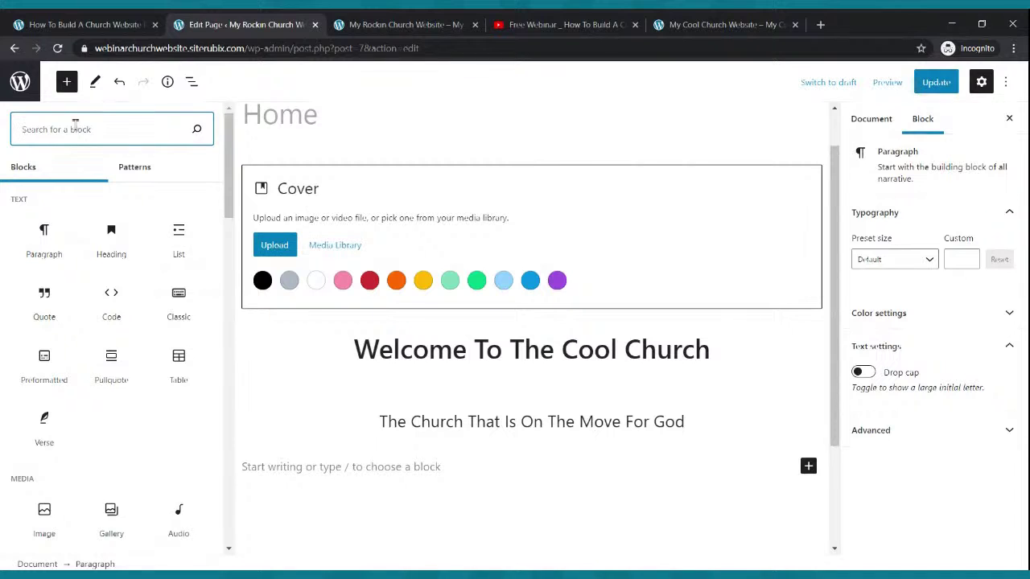
{"action": "type", "text": "colu"}
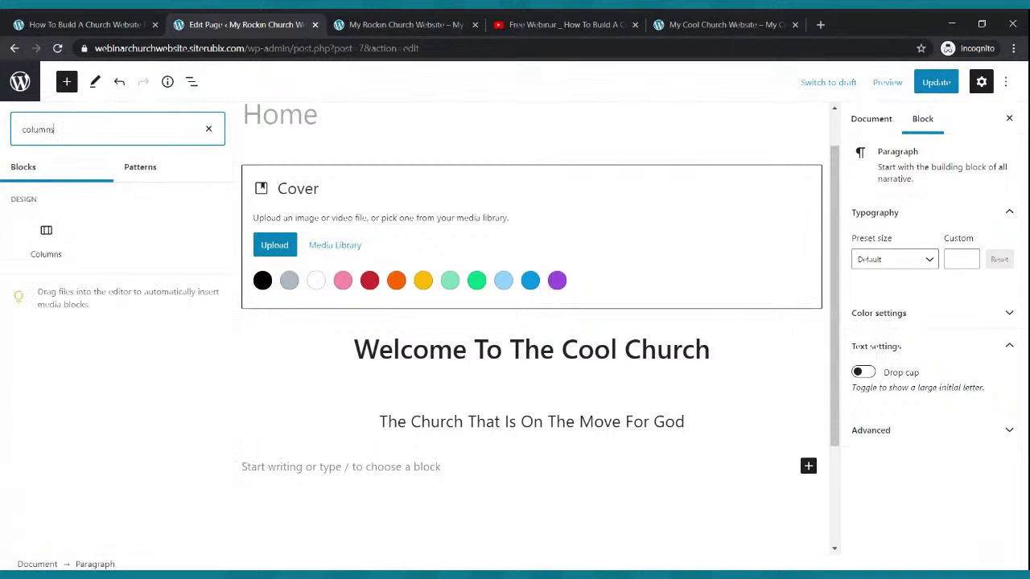
{"action": "type", "text": "mns"}
{"action": "left_click", "coordinate": [47, 238]}
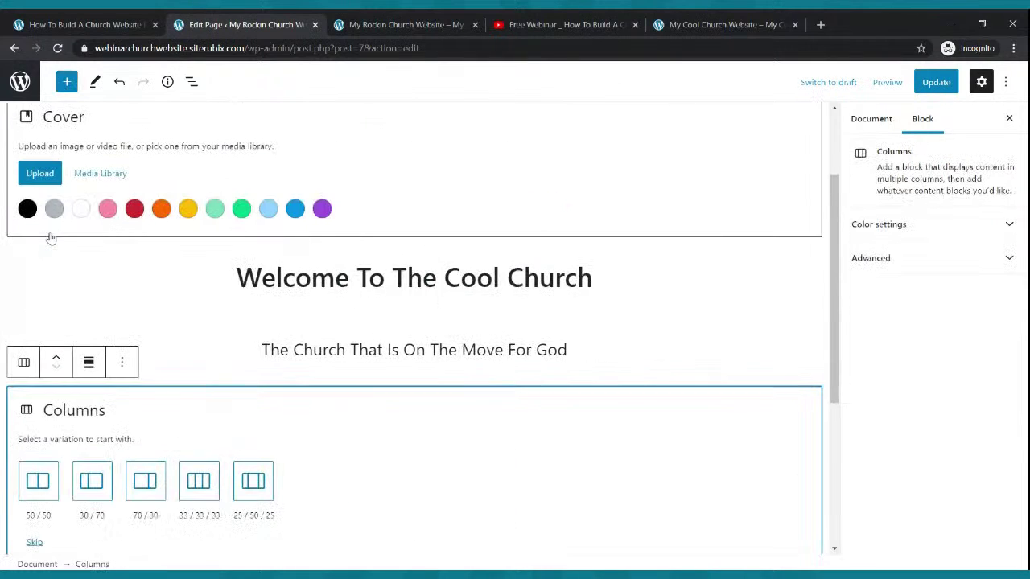
{"action": "left_click", "coordinate": [197, 483]}
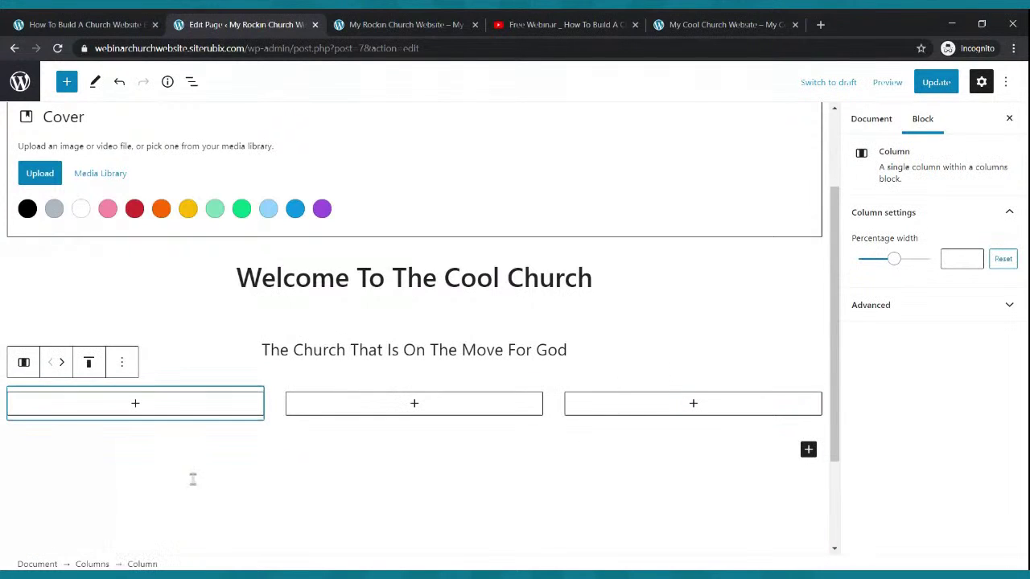
{"action": "left_click", "coordinate": [936, 83]}
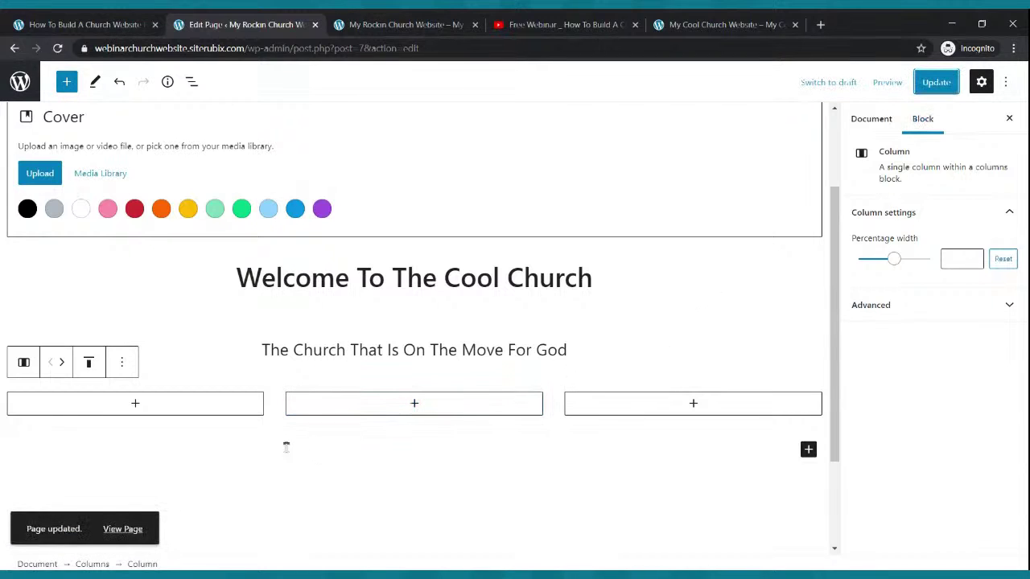
{"action": "left_click", "coordinate": [136, 405]}
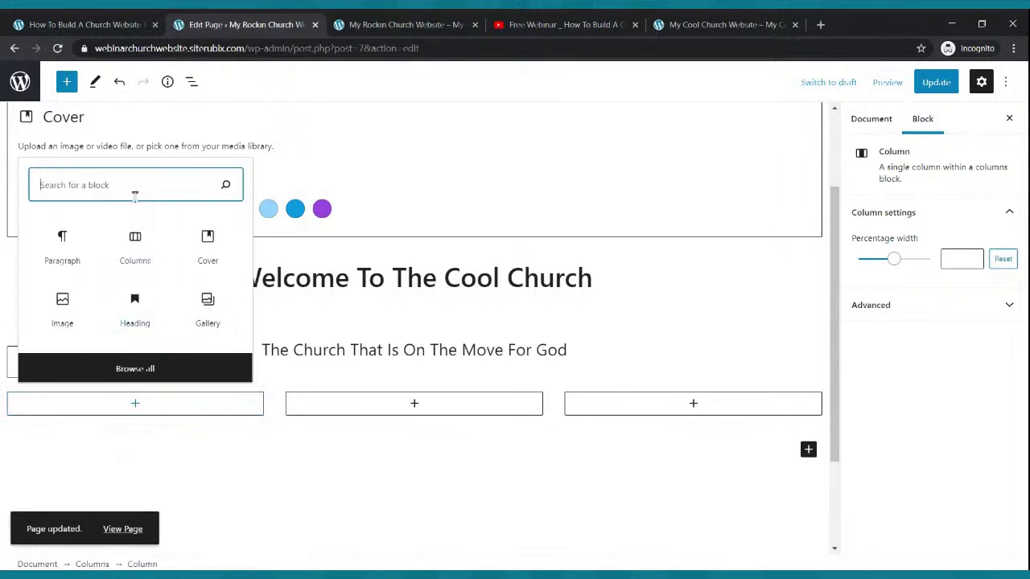
- Add an Image block to each of the three columns and upload a picture into the first
{"action": "type", "text": "image"}
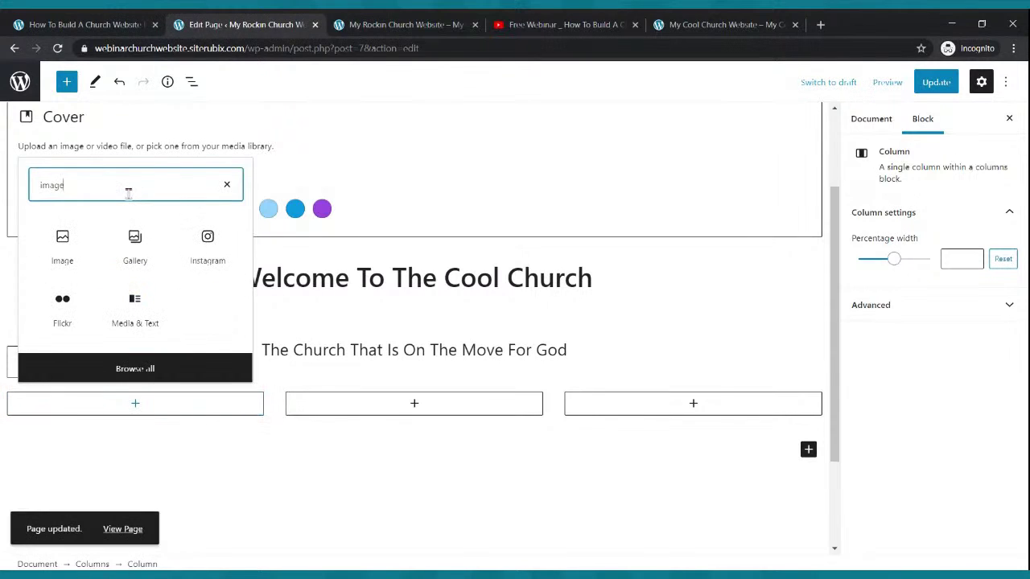
{"action": "left_click", "coordinate": [62, 251]}
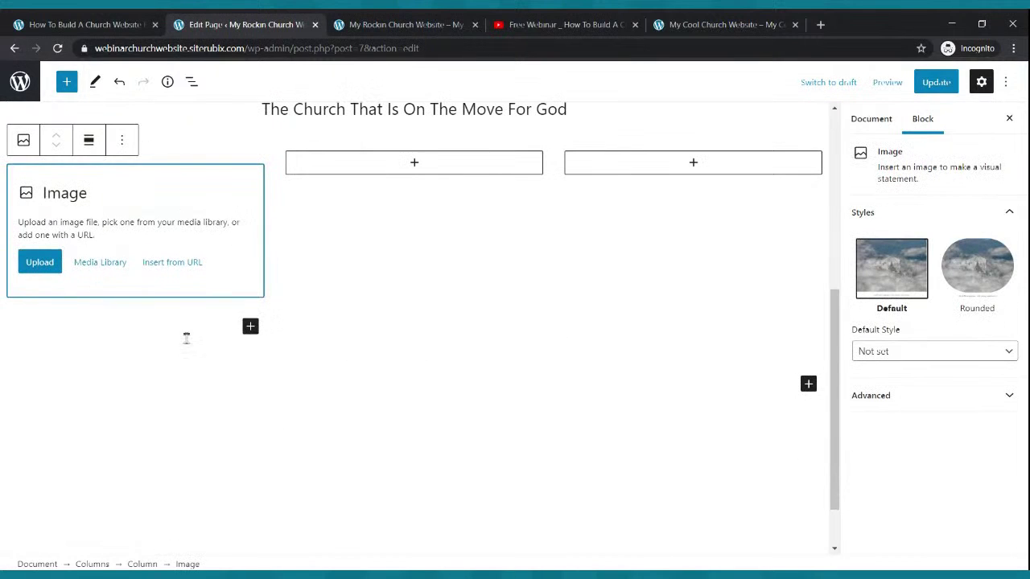
{"action": "left_click", "coordinate": [413, 163]}
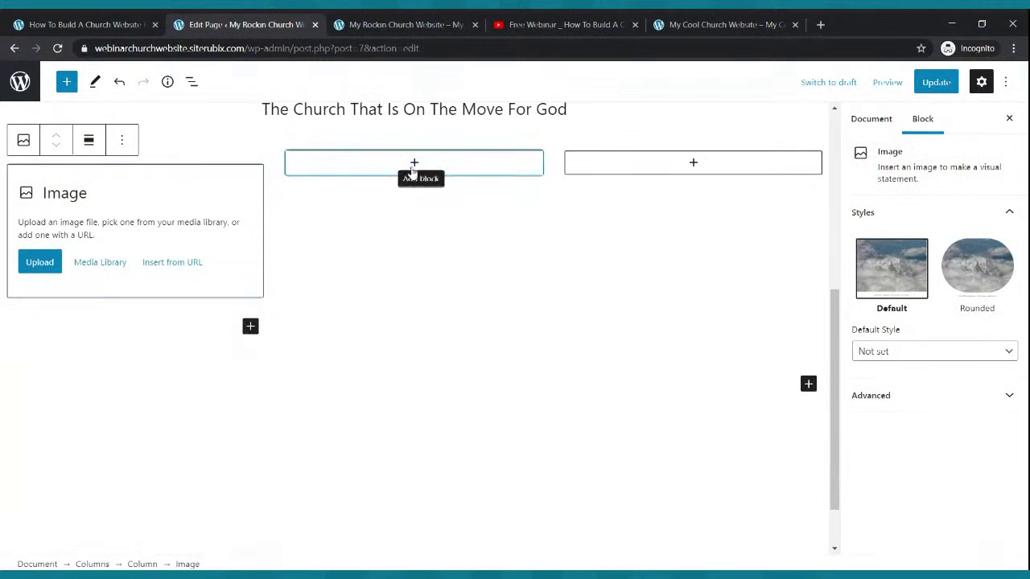
{"action": "left_click", "coordinate": [414, 277]}
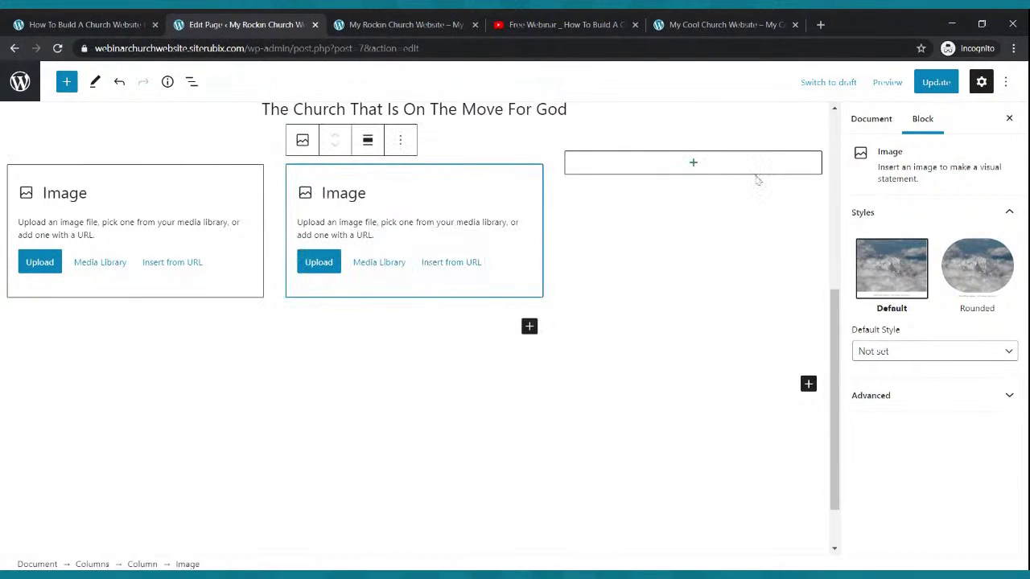
{"action": "left_click", "coordinate": [695, 165]}
{"action": "left_click", "coordinate": [694, 262]}
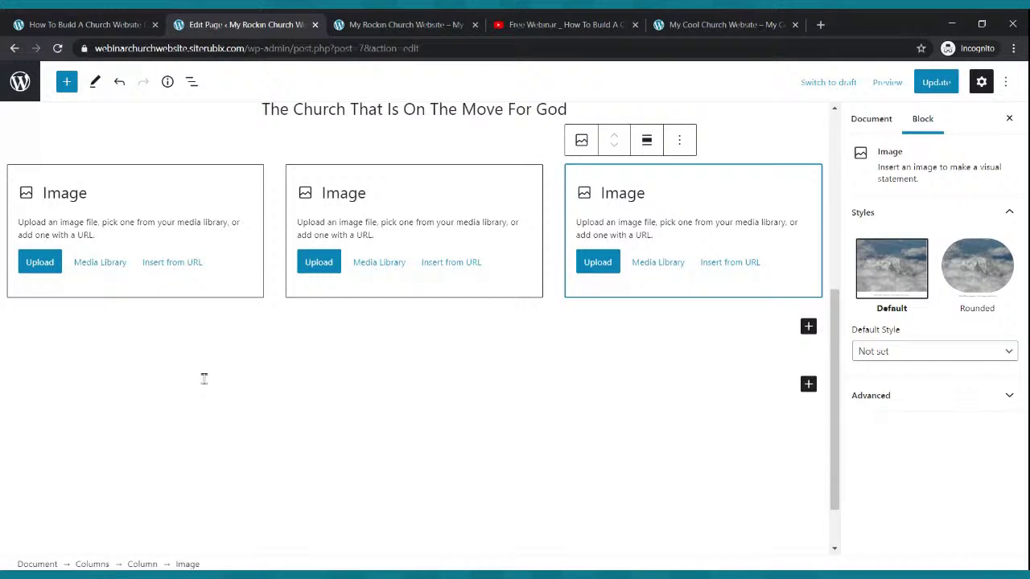
{"action": "left_click", "coordinate": [43, 268]}
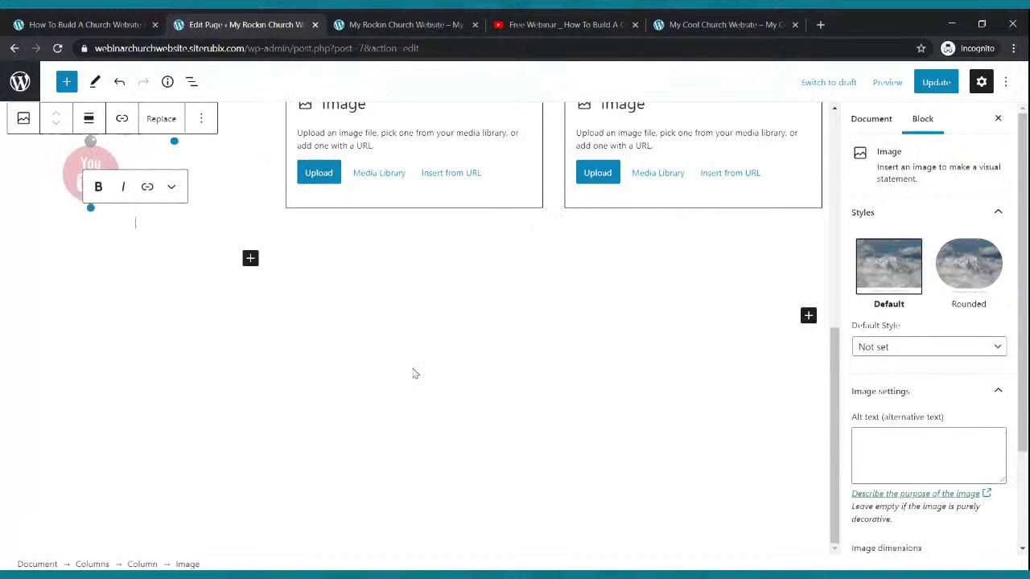
- Upload pictures into the Image blocks of the middle and third columns
{"action": "left_click", "coordinate": [328, 163]}
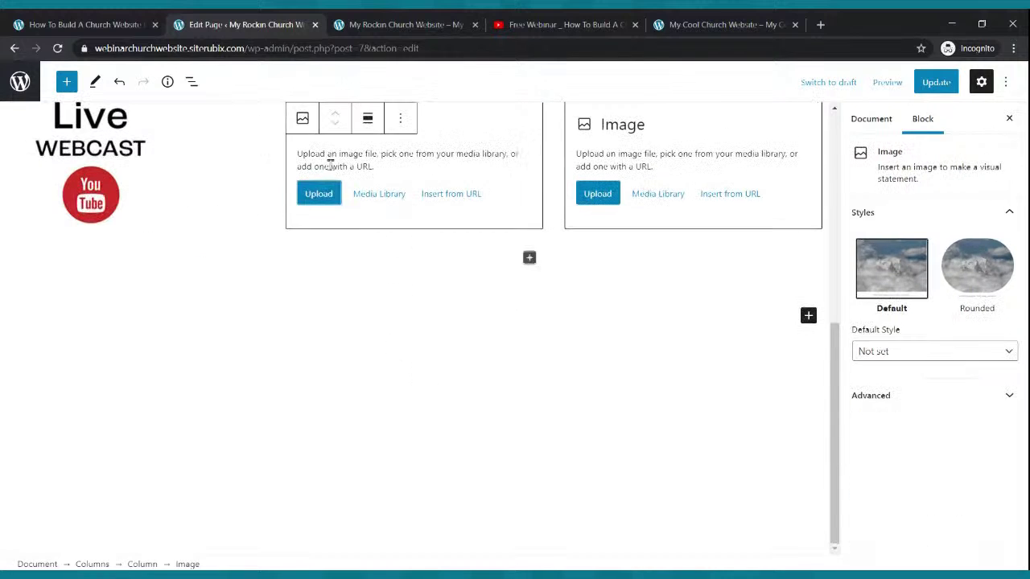
{"action": "left_click", "coordinate": [333, 197]}
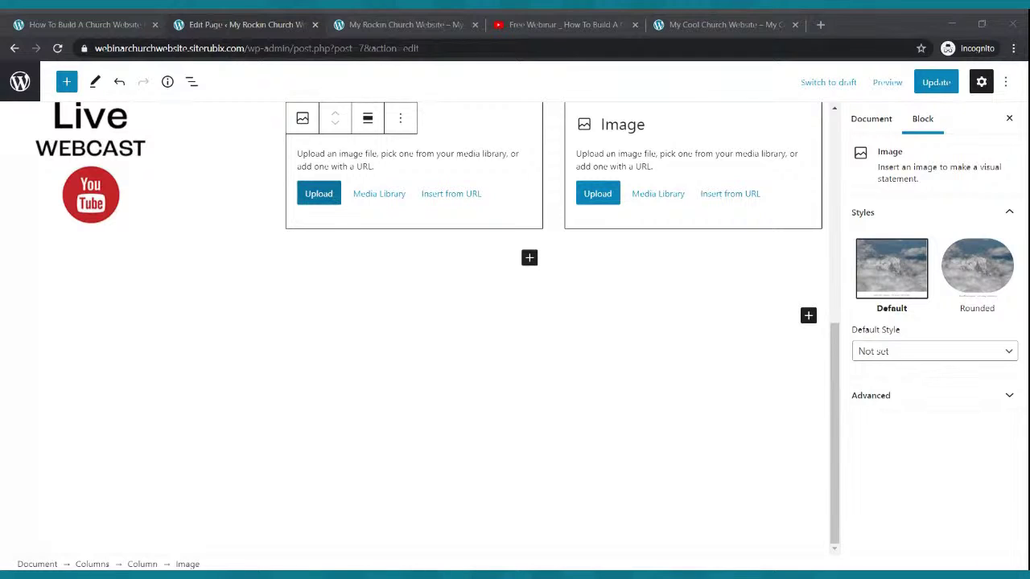
{"action": "key", "text": "Return"}
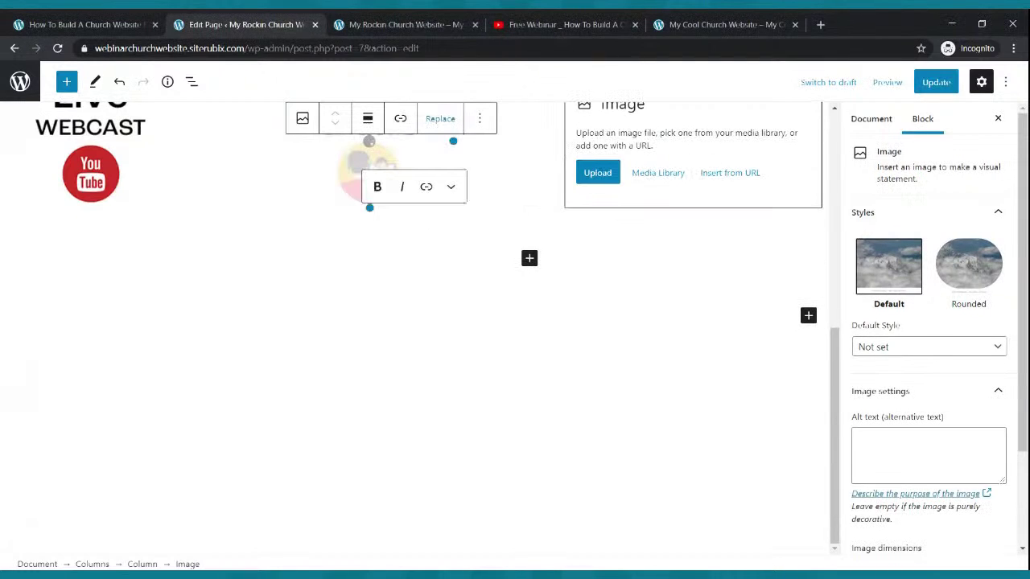
{"action": "left_click", "coordinate": [584, 184]}
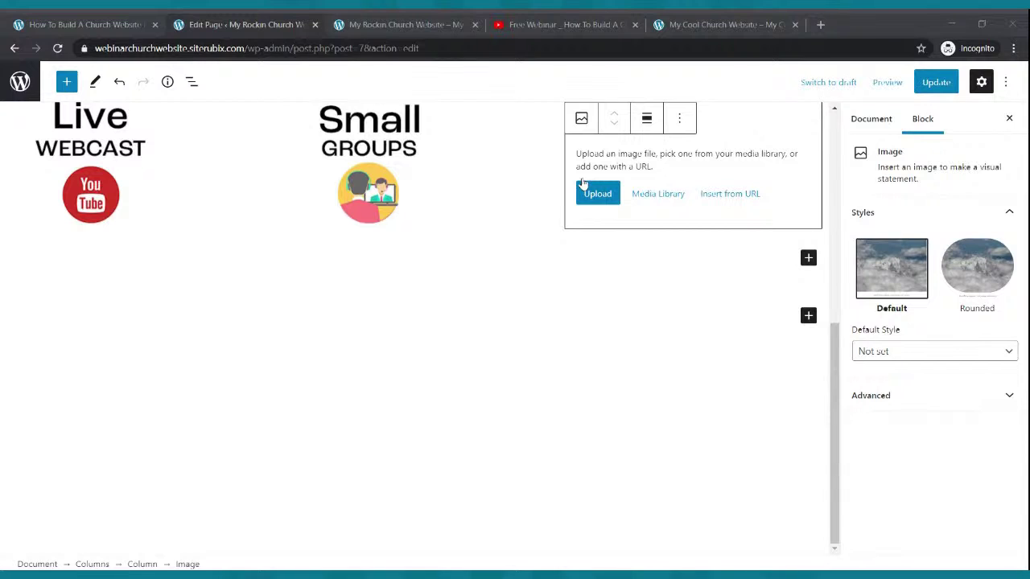
{"action": "key", "text": "Return"}
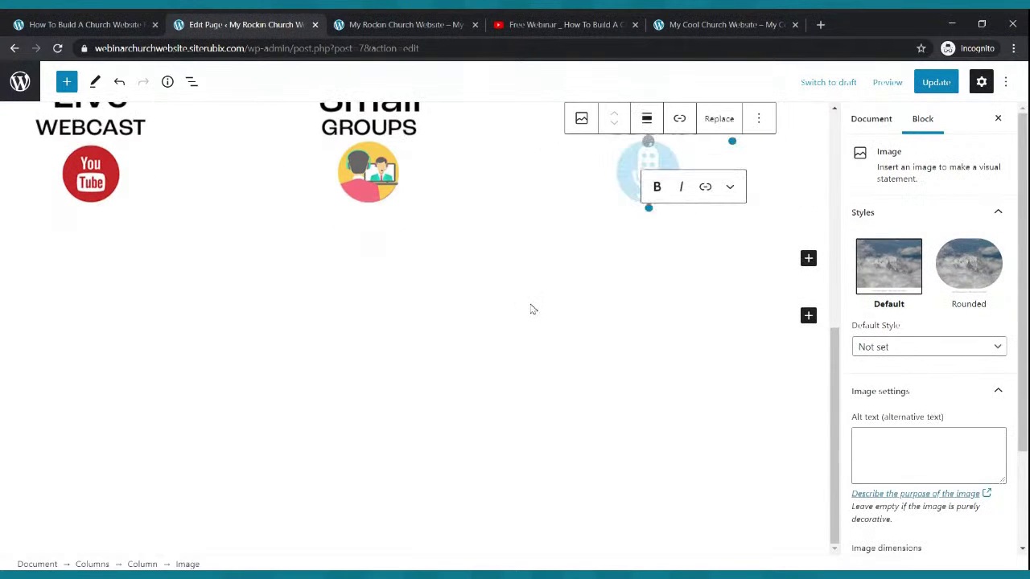
- Update the page with the new images and view the live site
{"action": "left_click", "coordinate": [936, 82]}
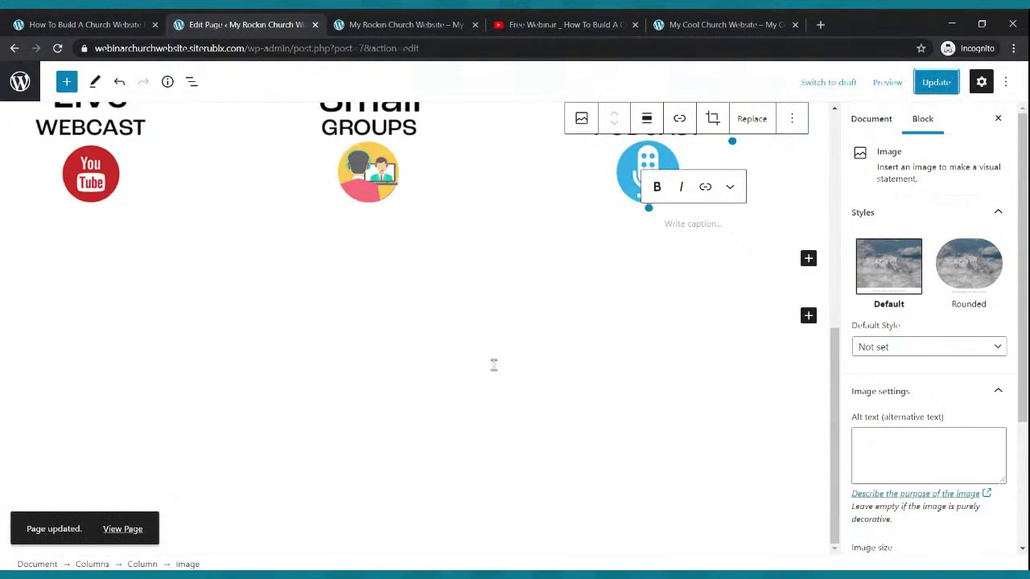
{"action": "scroll", "coordinate": [497, 372], "scroll_direction": "up", "scroll_amount": 2}
{"action": "scroll", "coordinate": [496, 372], "scroll_direction": "up", "scroll_amount": 5}
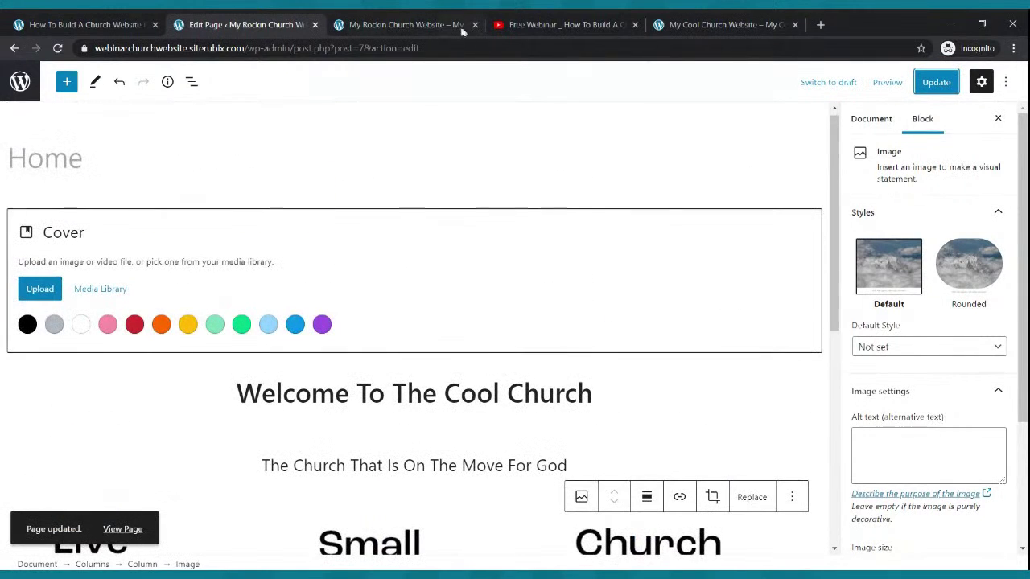
{"action": "left_click", "coordinate": [397, 23]}
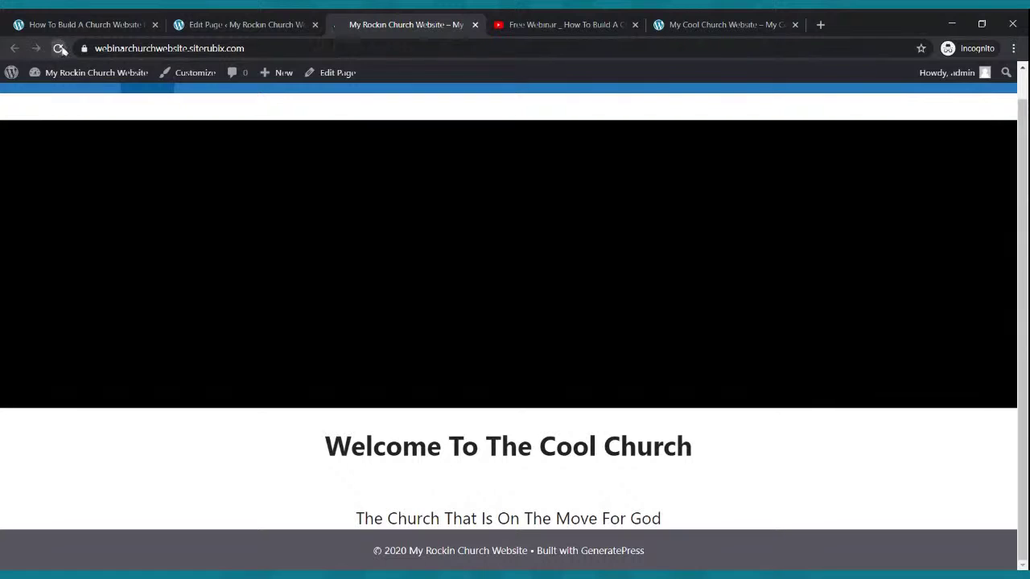
{"action": "left_click", "coordinate": [57, 49]}
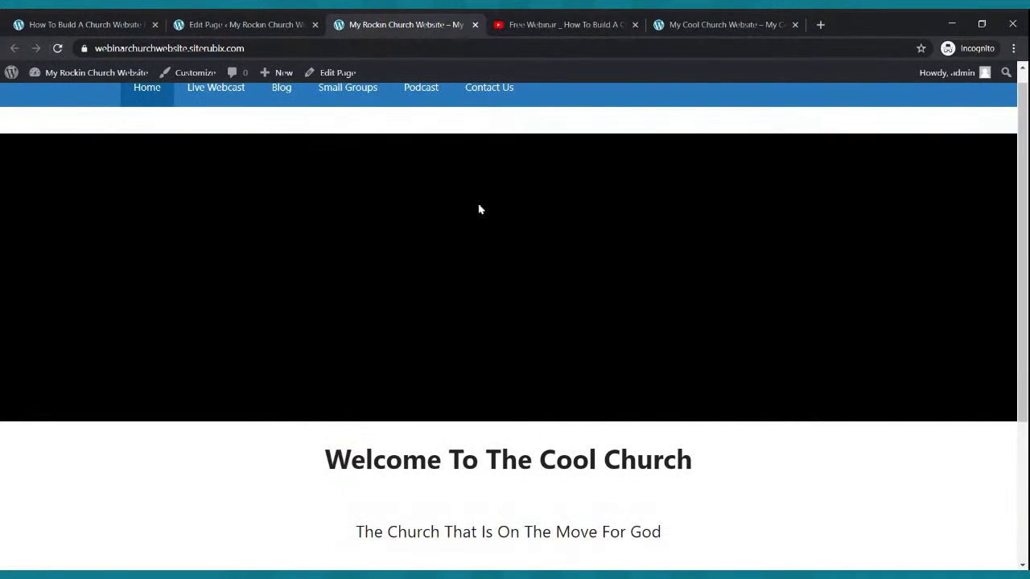
{"action": "scroll", "coordinate": [479, 209], "scroll_direction": "down", "scroll_amount": 3}
{"action": "scroll", "coordinate": [483, 223], "scroll_direction": "up", "scroll_amount": 3}
{"action": "scroll", "coordinate": [483, 222], "scroll_direction": "down", "scroll_amount": 3}
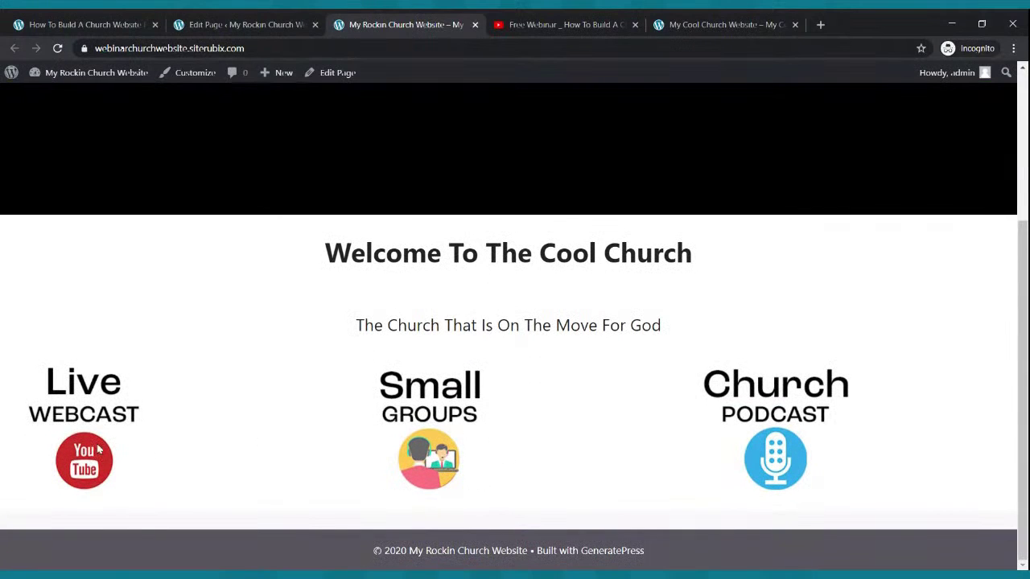
{"action": "left_click", "coordinate": [198, 29]}
{"action": "scroll", "coordinate": [203, 322], "scroll_direction": "down", "scroll_amount": 3}
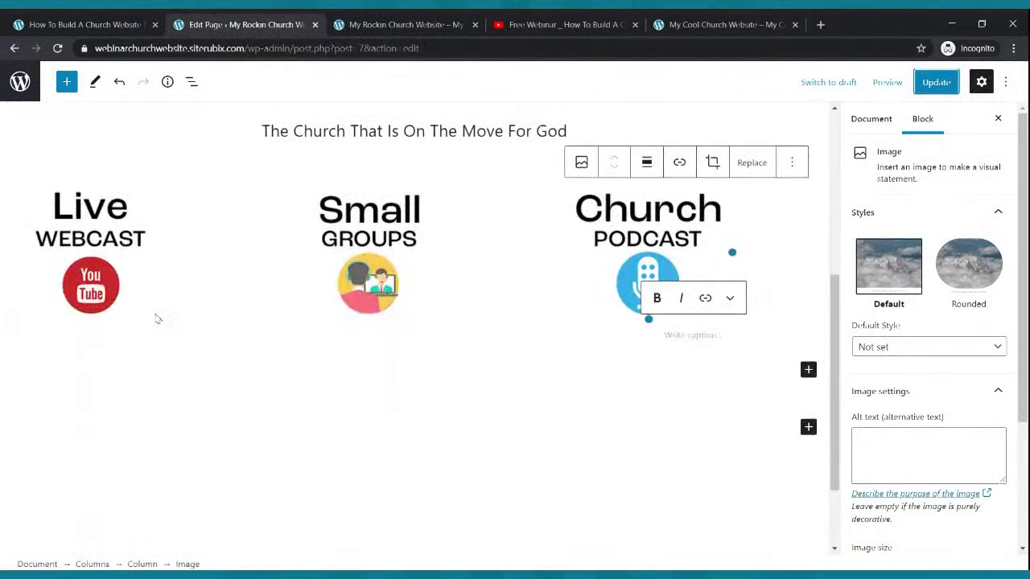
- Centre the Live Webcast, Small Groups and Church Podcast images in their columns
{"action": "left_click", "coordinate": [102, 252]}
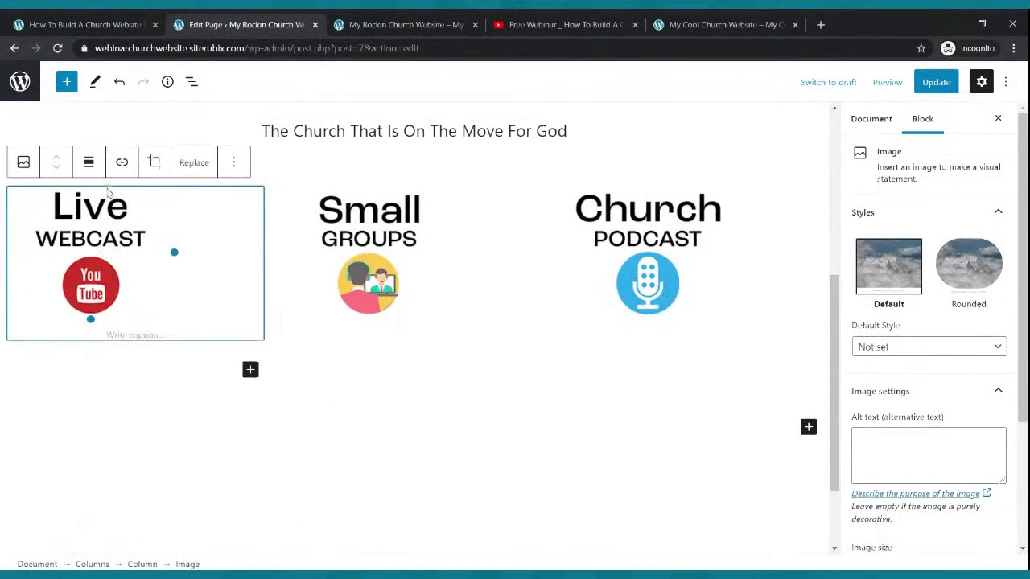
{"action": "left_click", "coordinate": [88, 162]}
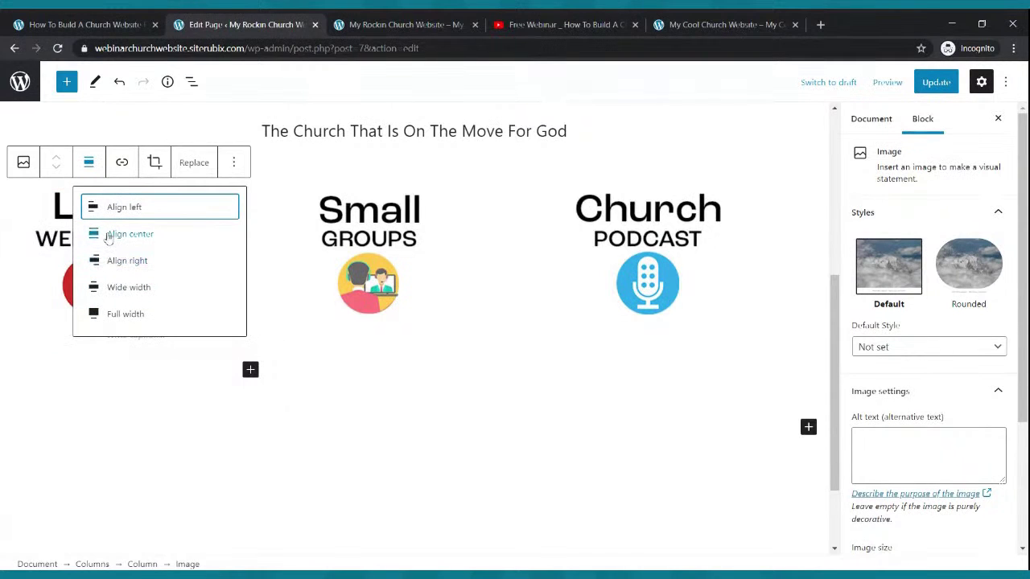
{"action": "left_click", "coordinate": [109, 235]}
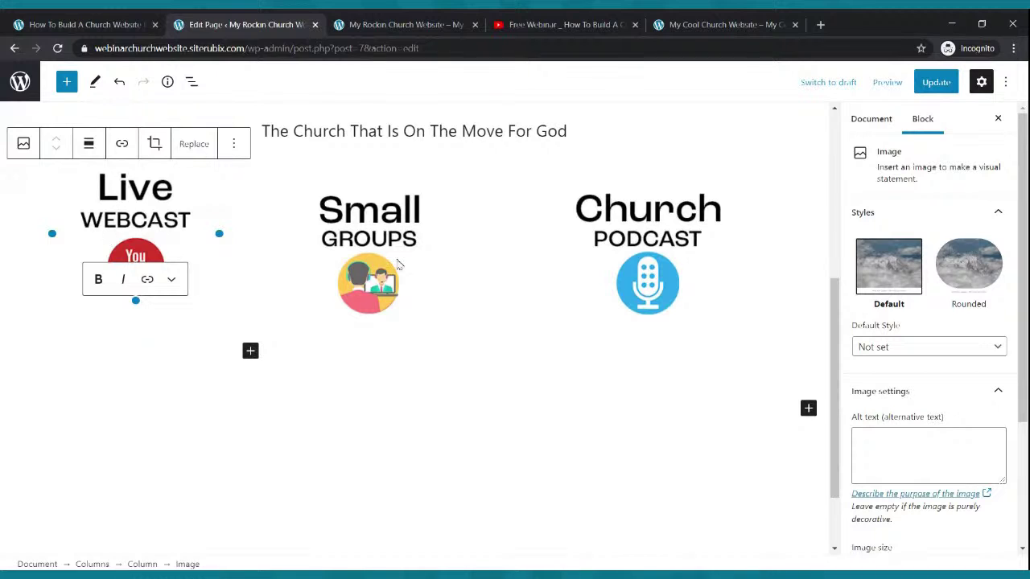
{"action": "left_click", "coordinate": [382, 254]}
{"action": "left_click", "coordinate": [369, 162]}
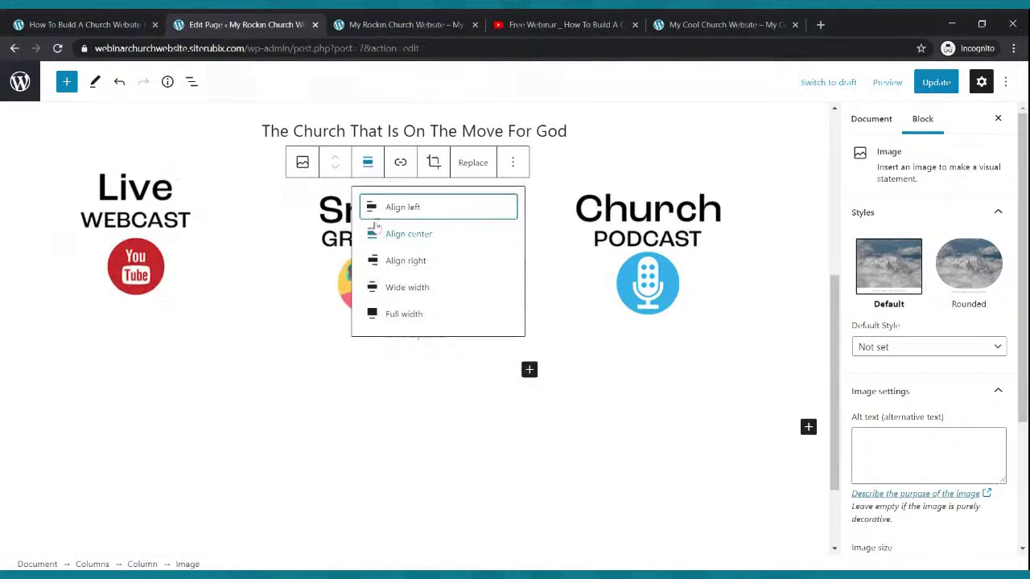
{"action": "left_click", "coordinate": [387, 237]}
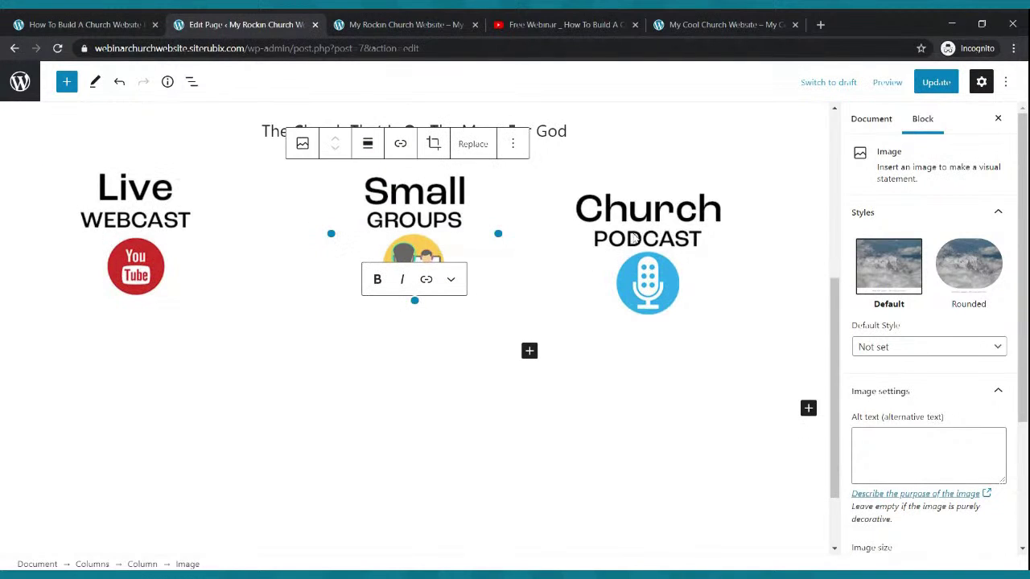
{"action": "left_click", "coordinate": [635, 238]}
{"action": "left_click", "coordinate": [646, 162]}
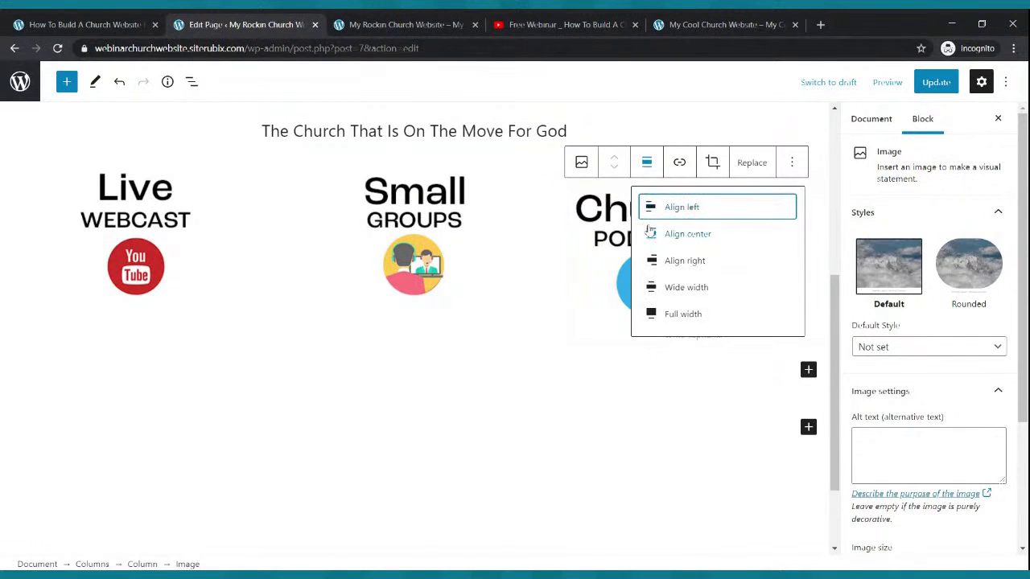
{"action": "left_click", "coordinate": [650, 233]}
- Update the page and reload the live site to see the centred images
{"action": "left_click", "coordinate": [926, 90]}
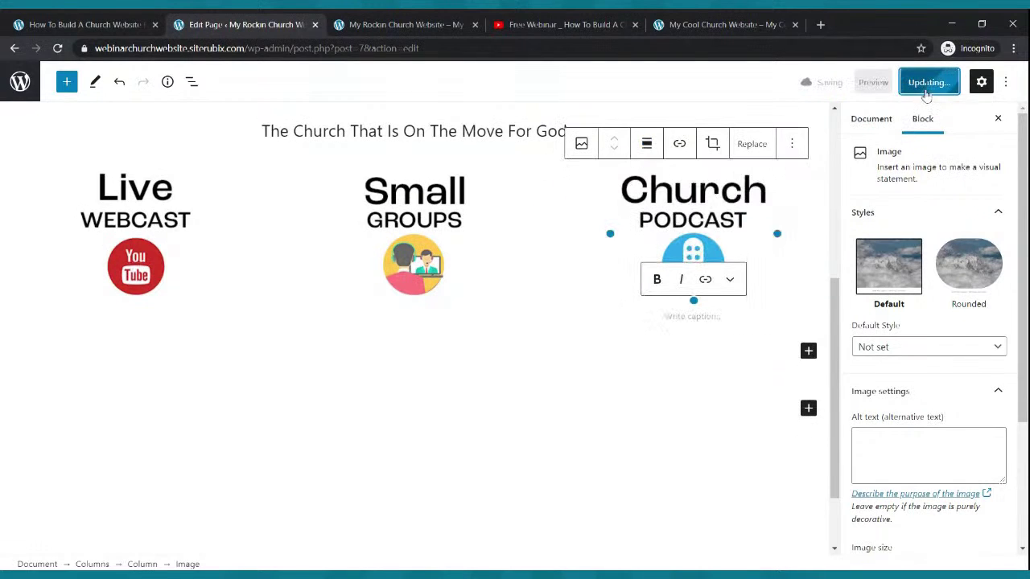
{"action": "left_click", "coordinate": [441, 20]}
{"action": "left_click", "coordinate": [57, 48]}
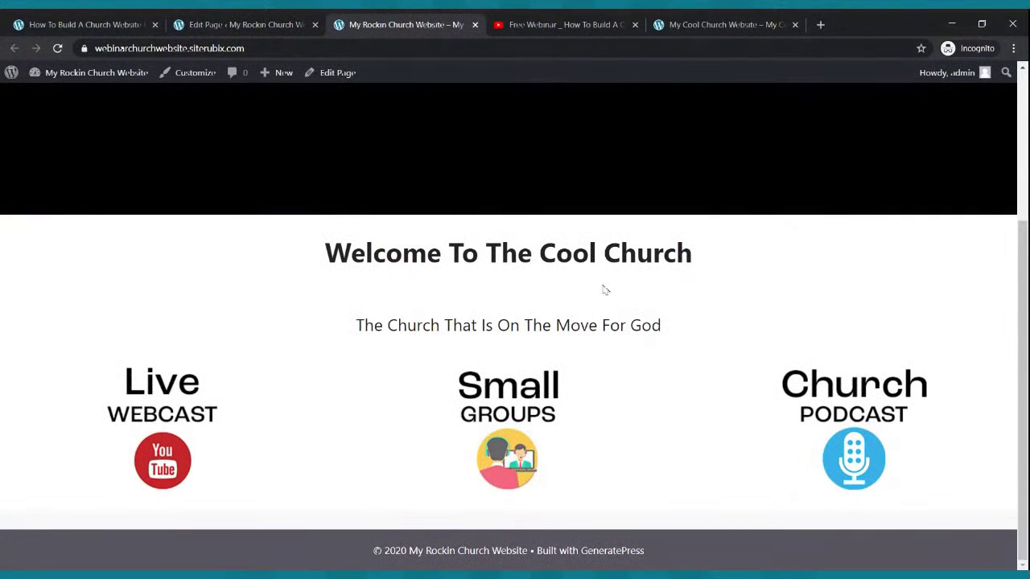
- Compare the live page with the finished Cool Church example, then go back to the top of the editor
{"action": "scroll", "coordinate": [595, 273], "scroll_direction": "up", "scroll_amount": 3}
{"action": "scroll", "coordinate": [596, 267], "scroll_direction": "down", "scroll_amount": 2}
{"action": "scroll", "coordinate": [596, 267], "scroll_direction": "down", "scroll_amount": 1}
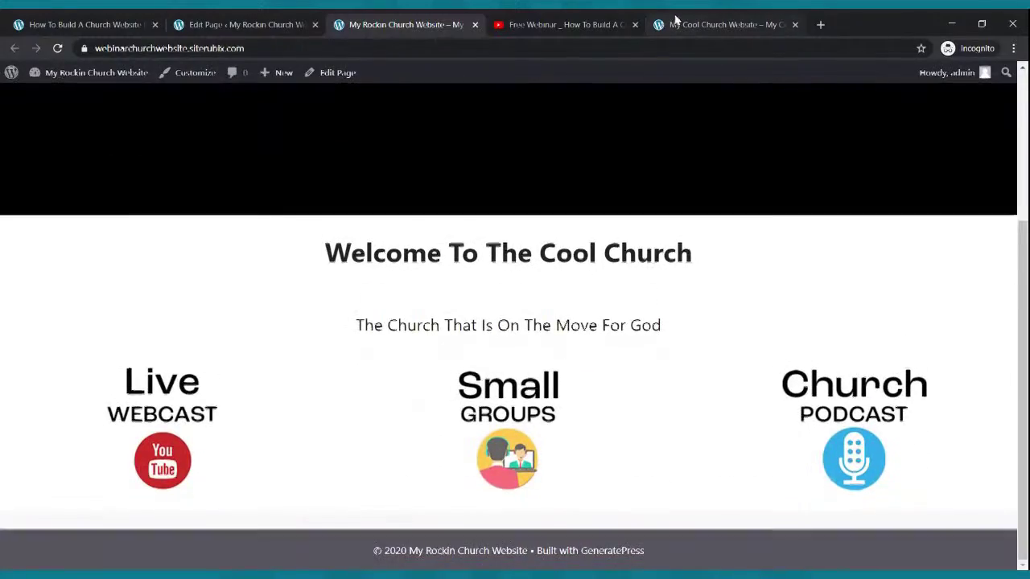
{"action": "left_click", "coordinate": [684, 24]}
{"action": "scroll", "coordinate": [632, 190], "scroll_direction": "up", "scroll_amount": 3}
{"action": "scroll", "coordinate": [632, 190], "scroll_direction": "down", "scroll_amount": 8}
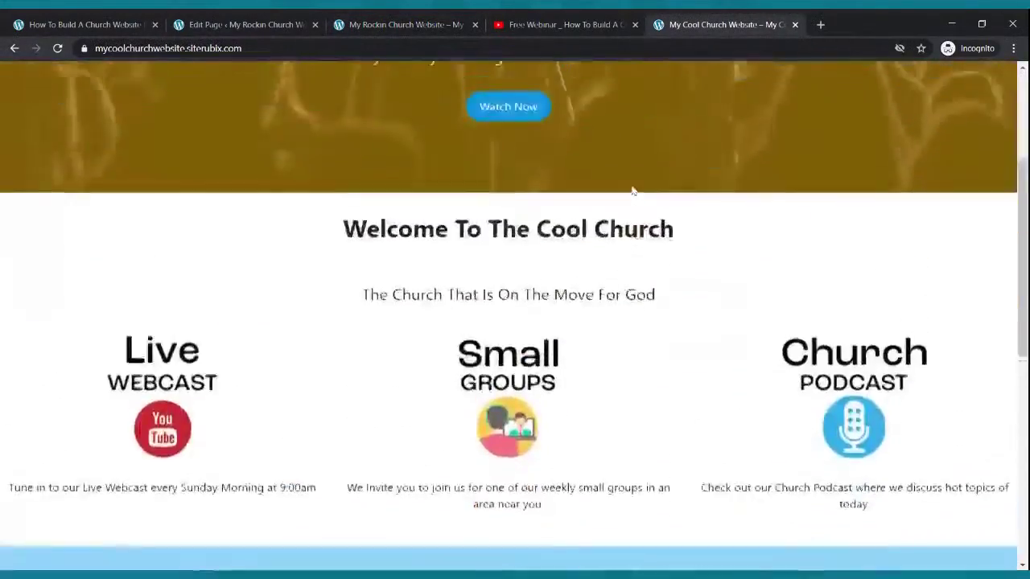
{"action": "scroll", "coordinate": [634, 190], "scroll_direction": "up", "scroll_amount": 6}
{"action": "scroll", "coordinate": [633, 190], "scroll_direction": "up", "scroll_amount": 2}
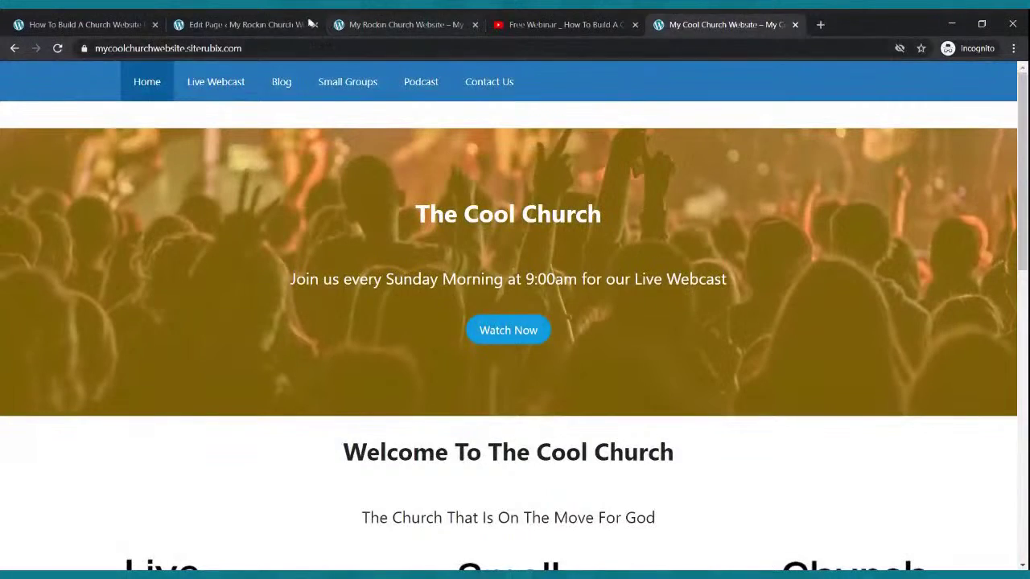
{"action": "left_click", "coordinate": [241, 24]}
{"action": "scroll", "coordinate": [280, 281], "scroll_direction": "up", "scroll_amount": 4}
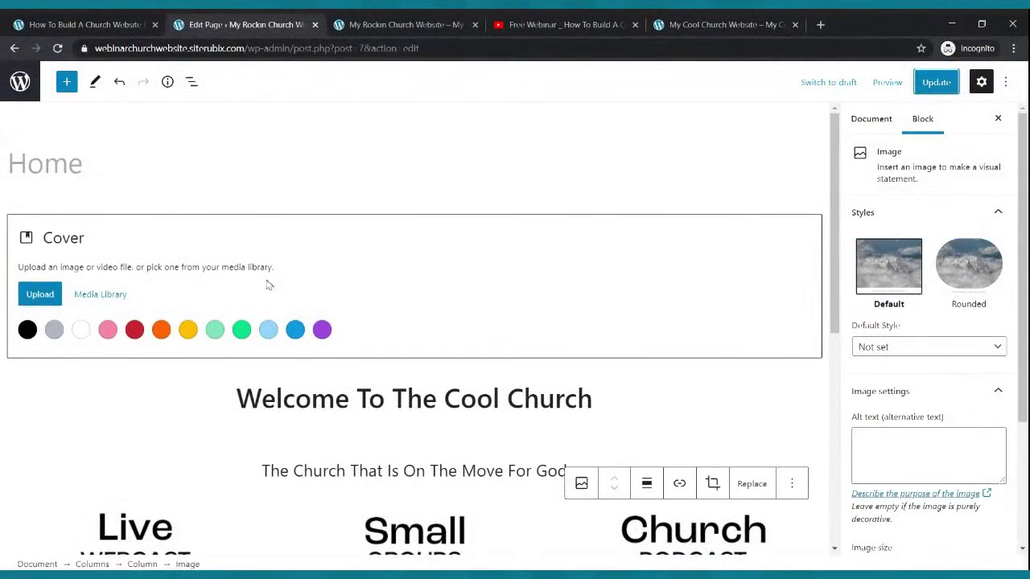
- Select the empty Cover block, dismiss its image upload, save the page, and view the live site
{"action": "left_click", "coordinate": [50, 311]}
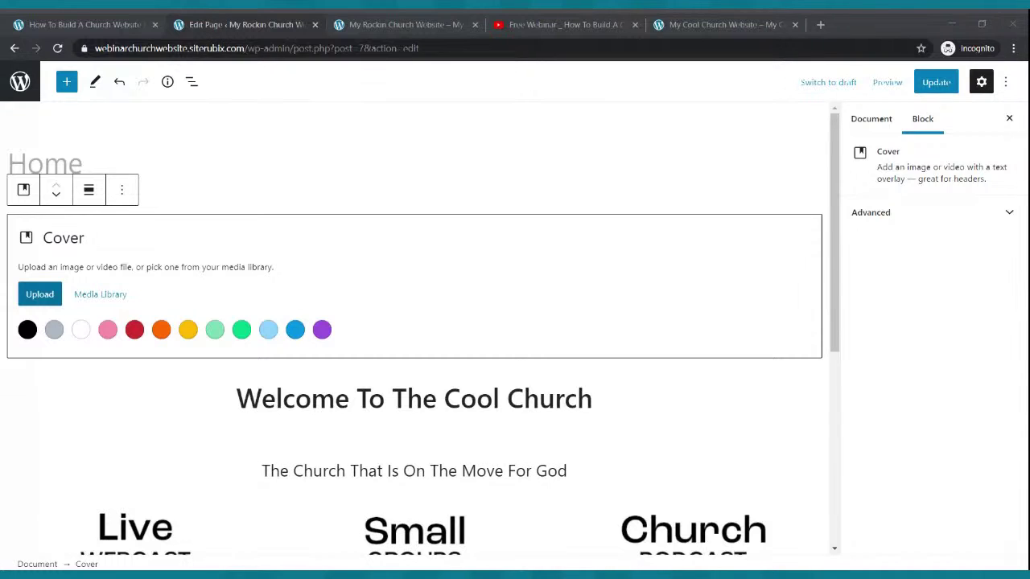
{"action": "double_click", "coordinate": [267, 214]}
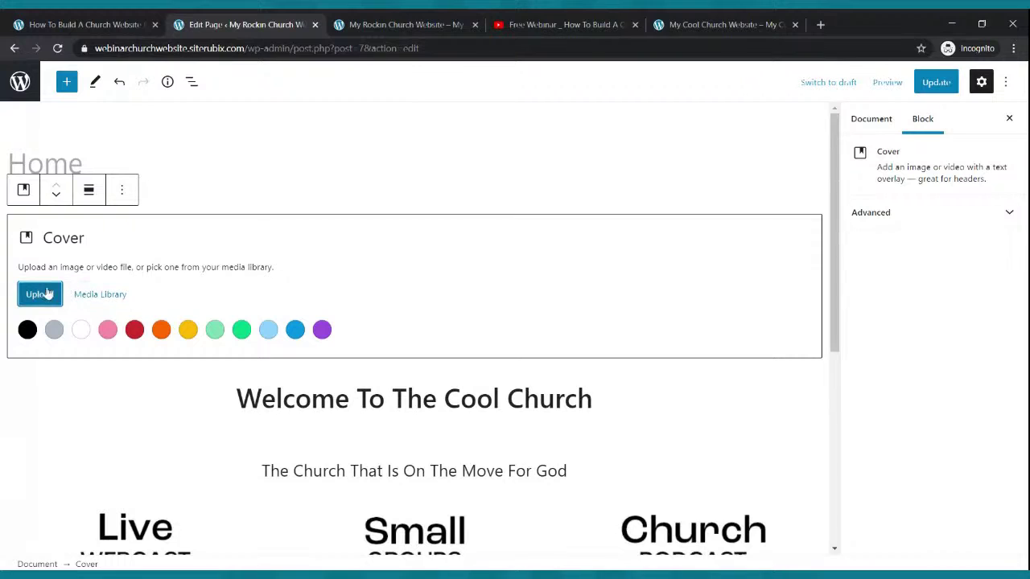
{"action": "left_click", "coordinate": [934, 82]}
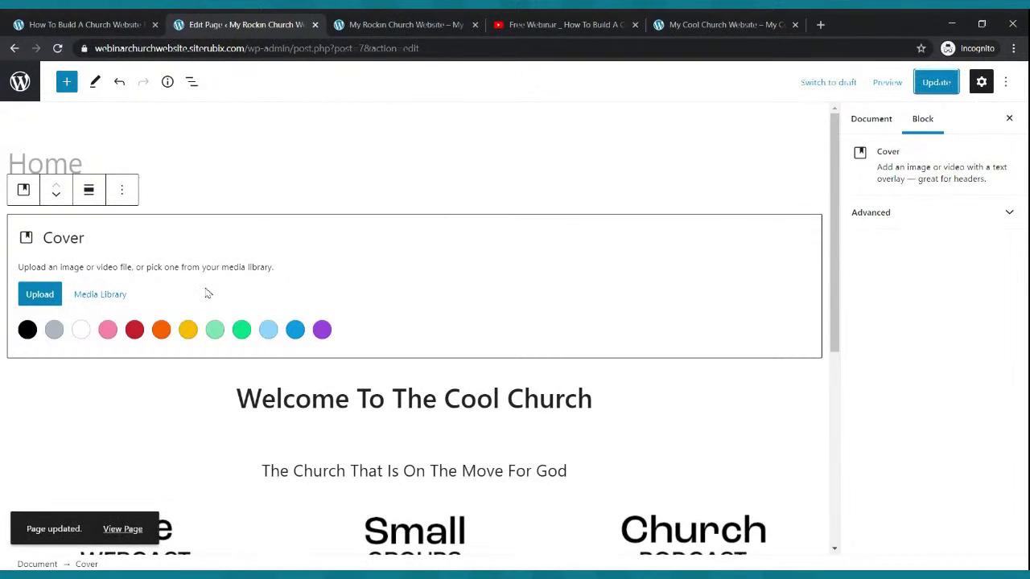
{"action": "left_click", "coordinate": [354, 26]}
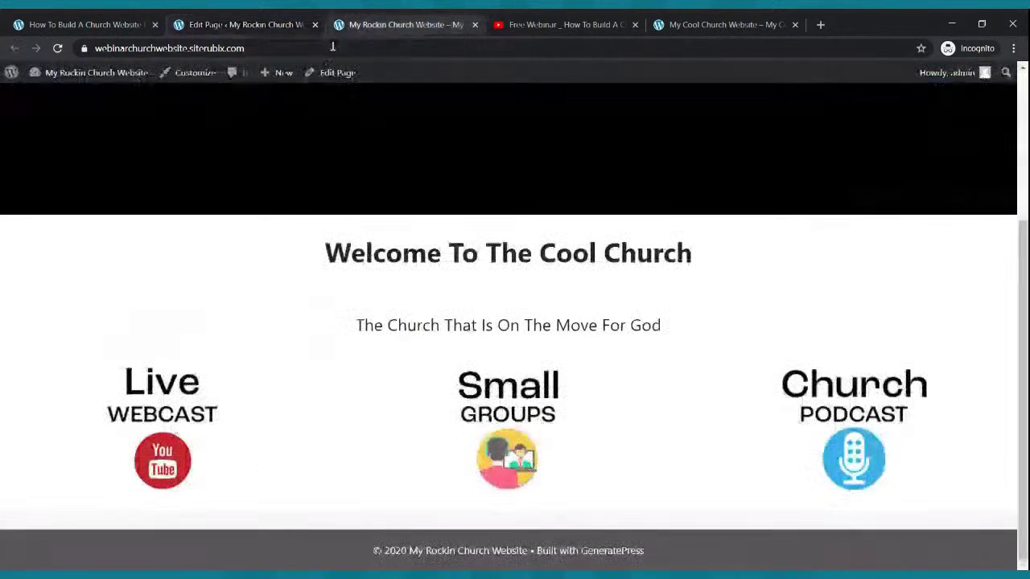
- Reload the live page and review the example site's webcast sentence before returning to the editor
{"action": "left_click", "coordinate": [58, 48]}
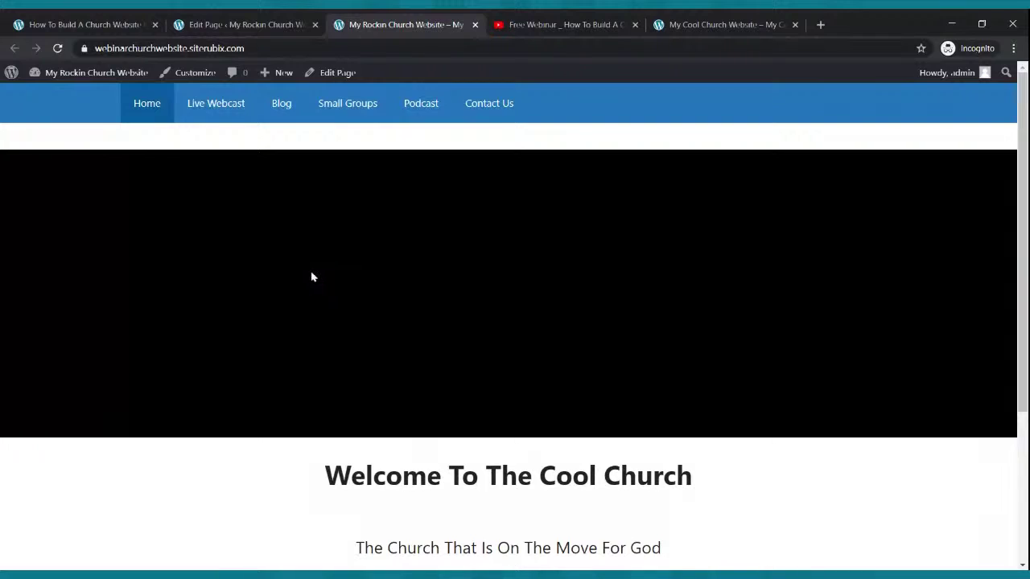
{"action": "scroll", "coordinate": [313, 278], "scroll_direction": "down", "scroll_amount": 3}
{"action": "scroll", "coordinate": [316, 156], "scroll_direction": "up", "scroll_amount": 2}
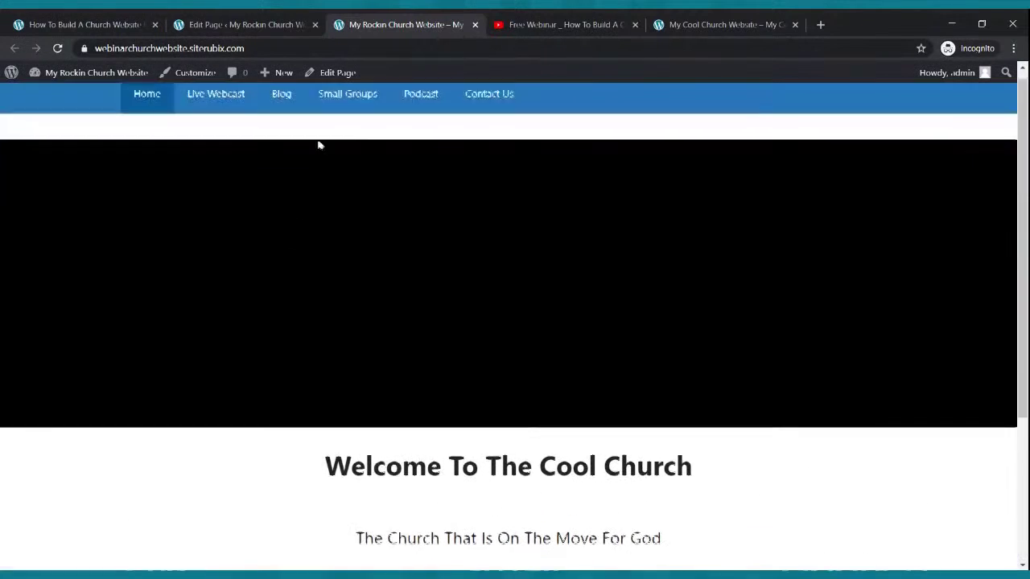
{"action": "left_click", "coordinate": [708, 24]}
{"action": "scroll", "coordinate": [489, 338], "scroll_direction": "down", "scroll_amount": 3}
{"action": "scroll", "coordinate": [489, 338], "scroll_direction": "down", "scroll_amount": 3}
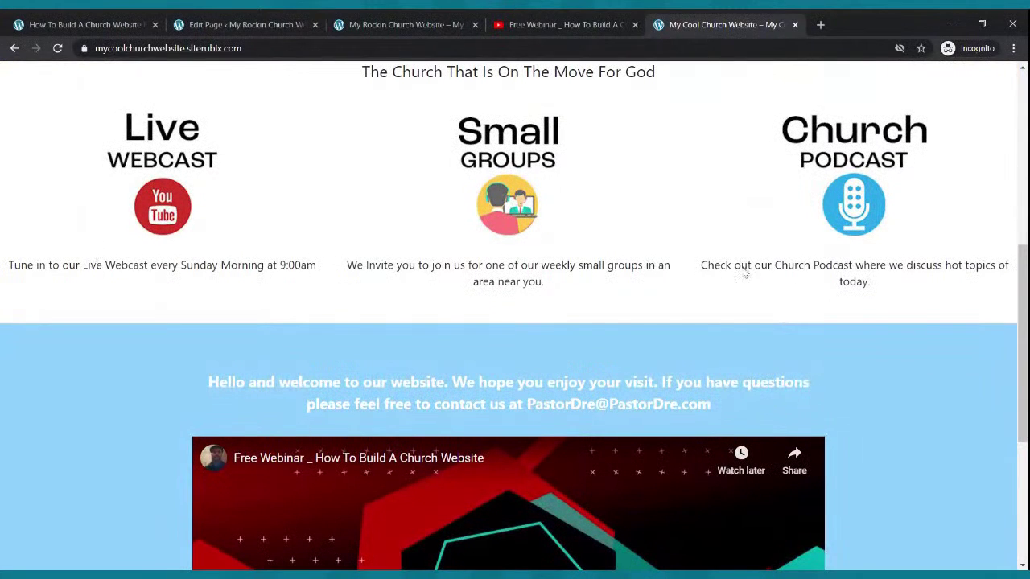
{"action": "left_click_drag", "start_coordinate": [8, 265], "coordinate": [320, 267]}
{"action": "key", "text": "ctrl+c"}
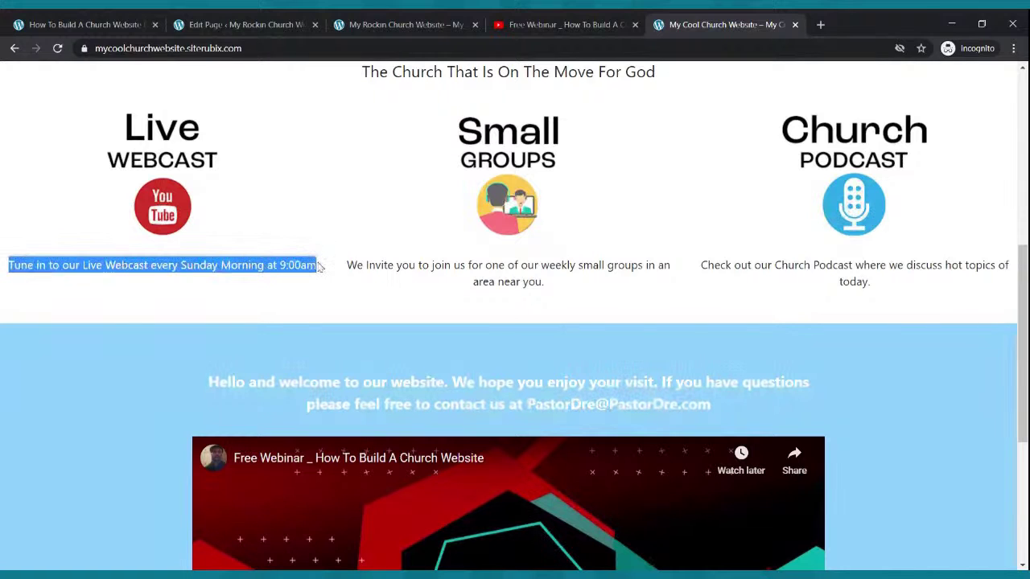
{"action": "left_click", "coordinate": [224, 36]}
{"action": "scroll", "coordinate": [201, 281], "scroll_direction": "down", "scroll_amount": 3}
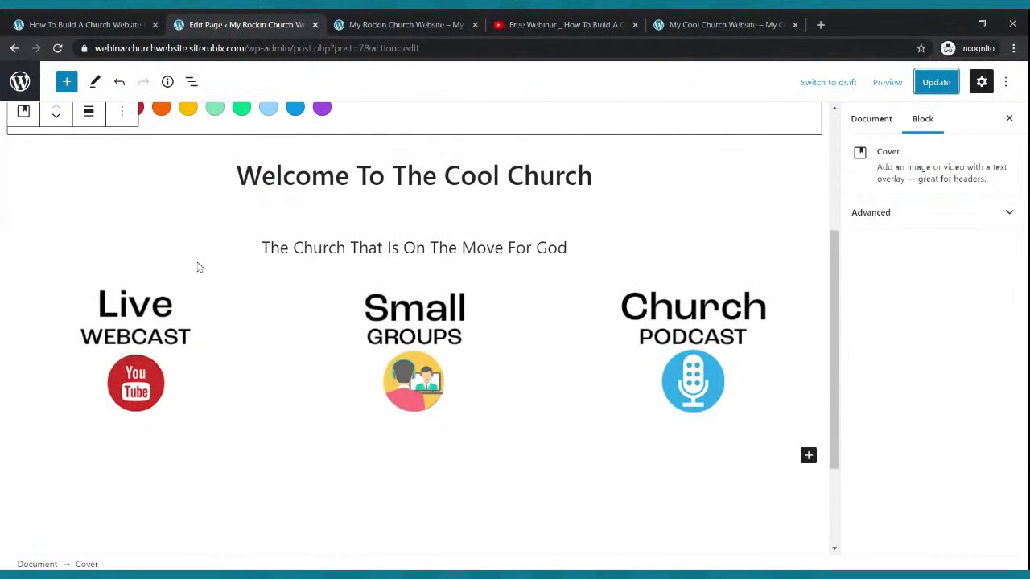
{"action": "left_click", "coordinate": [153, 338]}
{"action": "scroll", "coordinate": [151, 335], "scroll_direction": "down", "scroll_amount": 3}
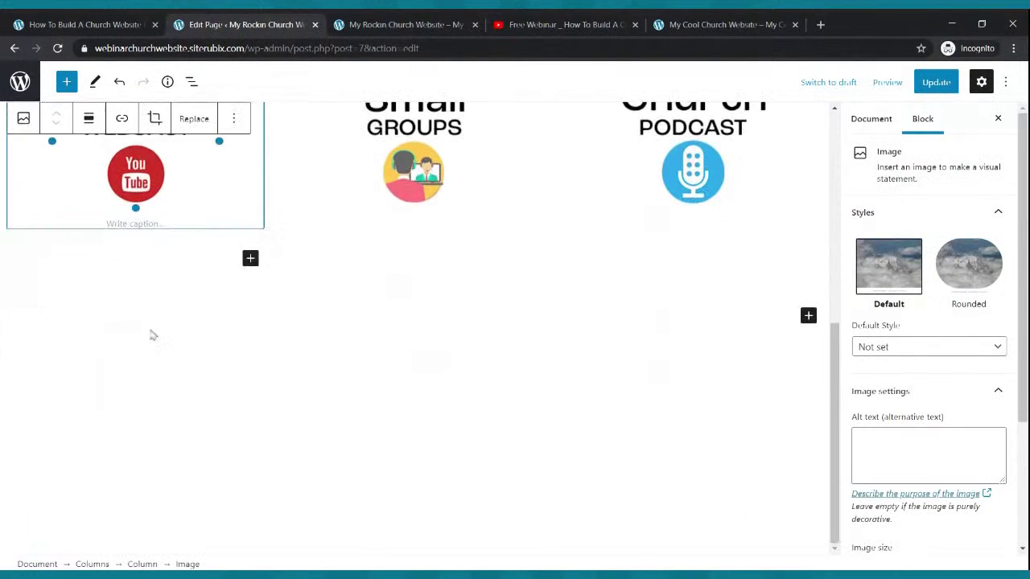
{"action": "left_click", "coordinate": [225, 263]}
{"action": "scroll", "coordinate": [212, 231], "scroll_direction": "down", "scroll_amount": 6}
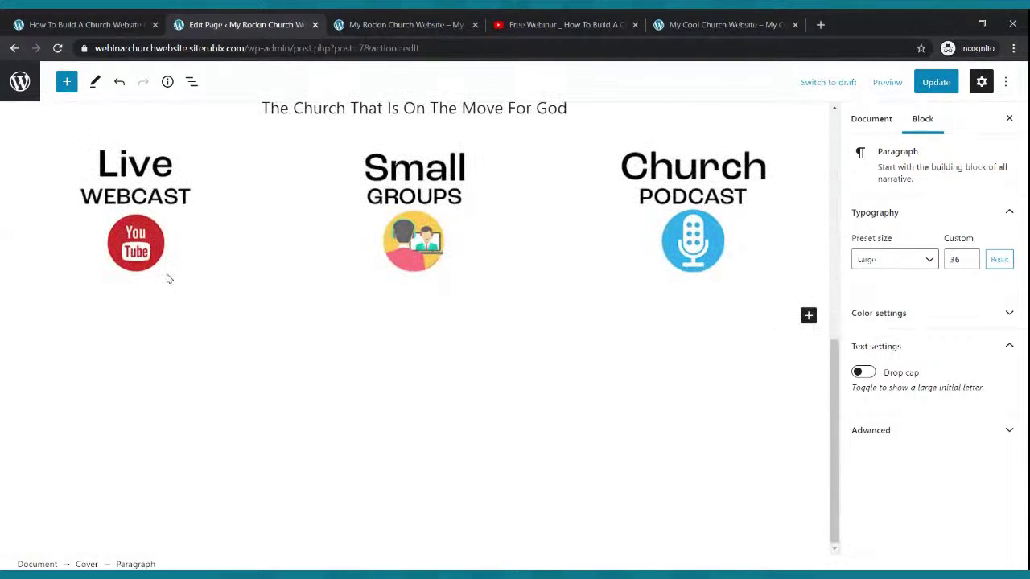
{"action": "left_click", "coordinate": [149, 253]}
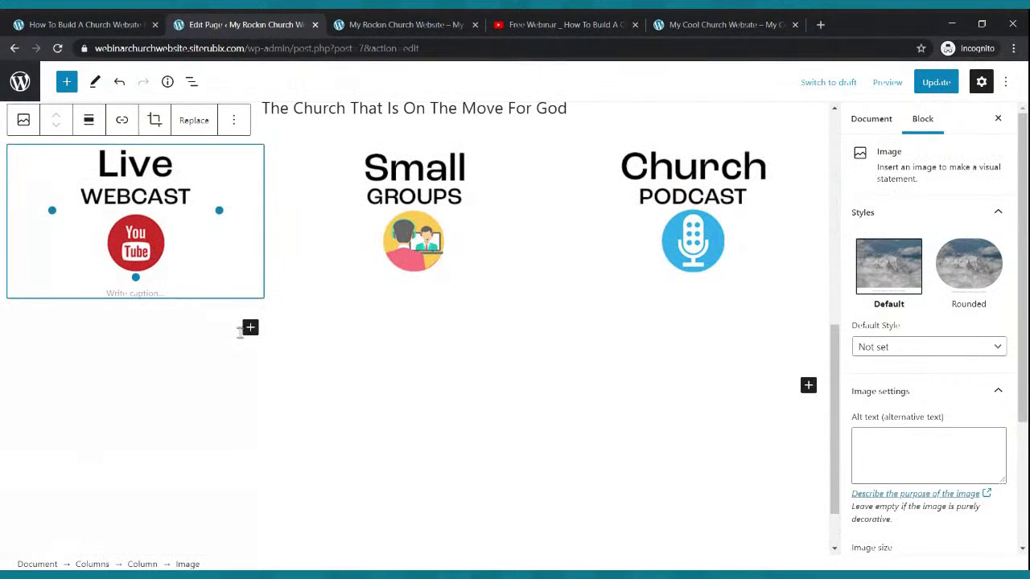
- Add a paragraph under the Live Webcast image reading 'Tune in to our live webcast every Sunday Morning at 9:00am'
{"action": "left_click", "coordinate": [251, 329]}
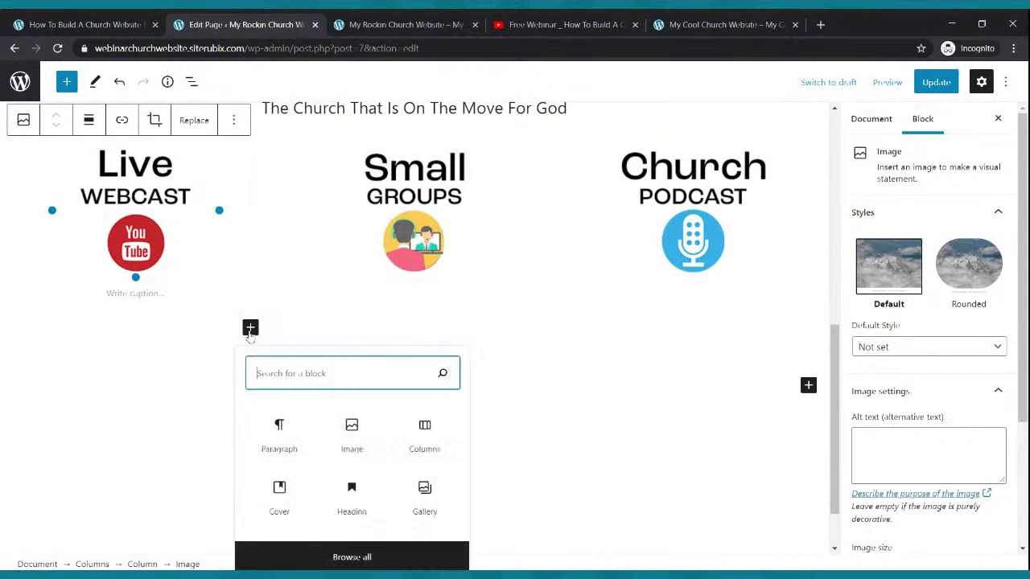
{"action": "left_click", "coordinate": [284, 445]}
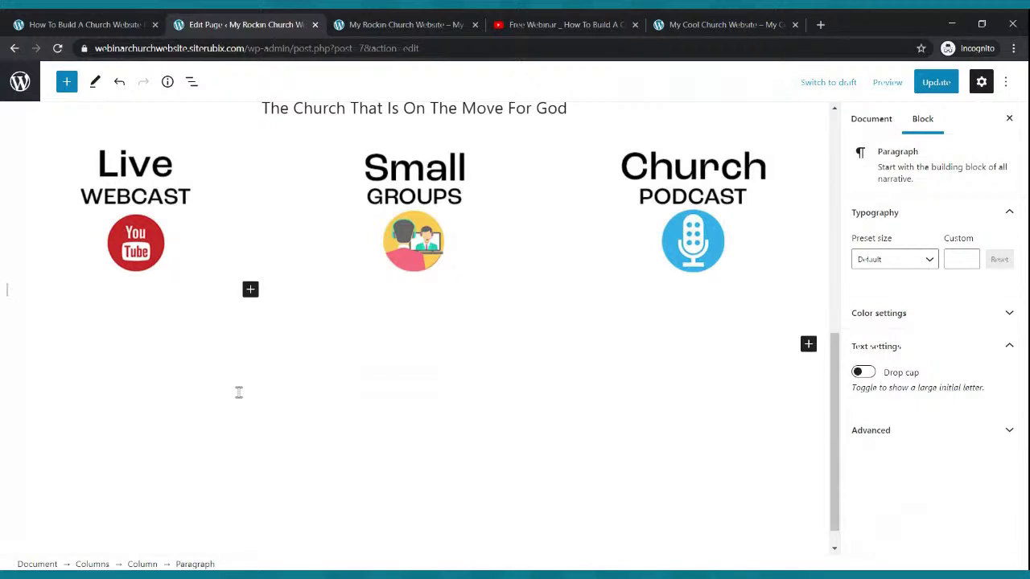
{"action": "type", "text": "Ru"}
{"action": "key", "text": "BackSpace"}
{"action": "type", "text": "Tune in to our live webcast -"}
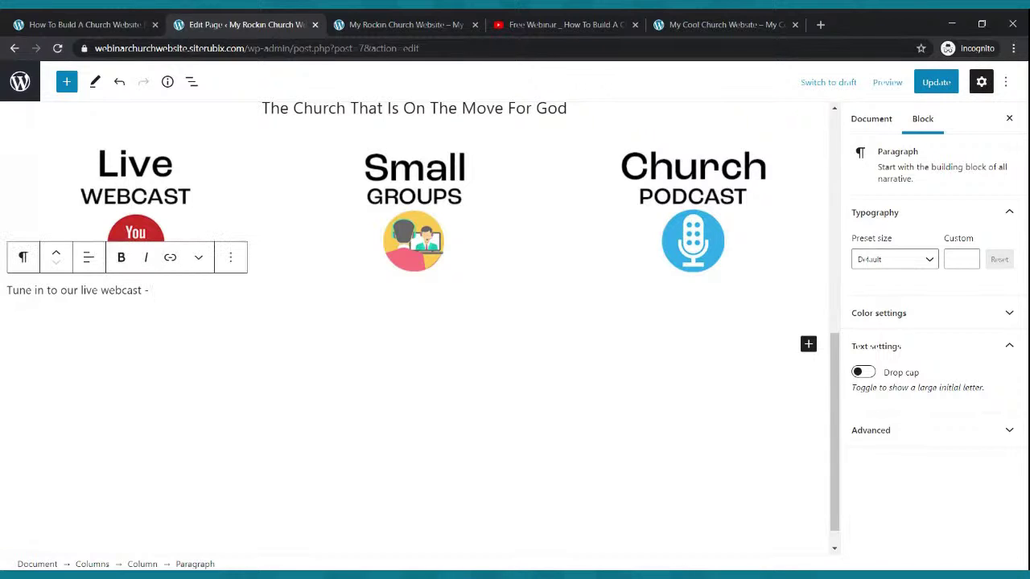
{"action": "key", "text": "ctrl+v"}
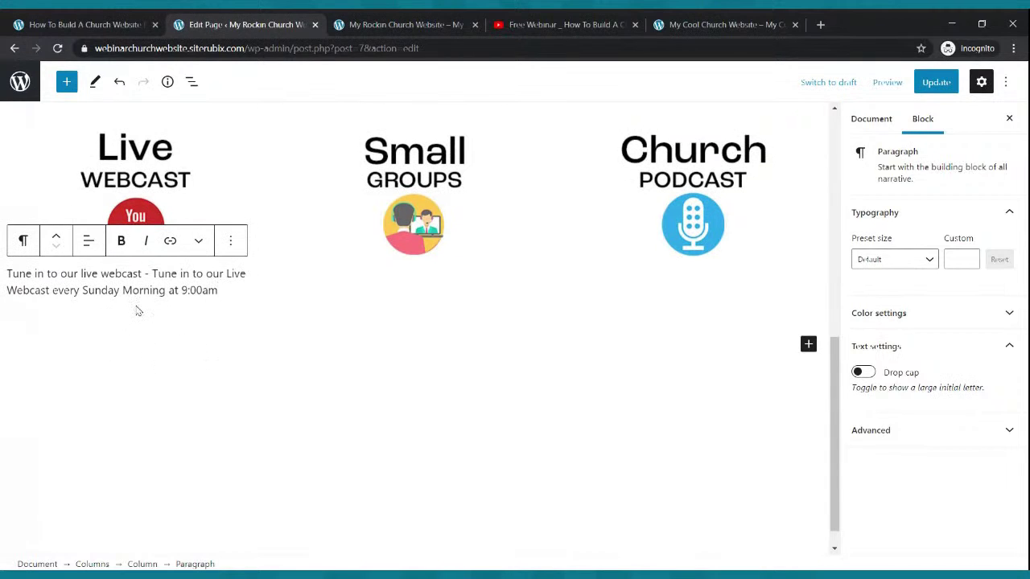
{"action": "left_click_drag", "start_coordinate": [153, 273], "coordinate": [247, 274]}
{"action": "key", "text": "Delete"}
{"action": "key", "text": "Delete"}
{"action": "key", "text": "Delete"}
{"action": "key", "text": "Delete"}
{"action": "key", "text": "Delete"}
{"action": "key", "text": "Delete"}
{"action": "key", "text": "Delete"}
{"action": "key", "text": "Delete"}
{"action": "key", "text": "Delete"}
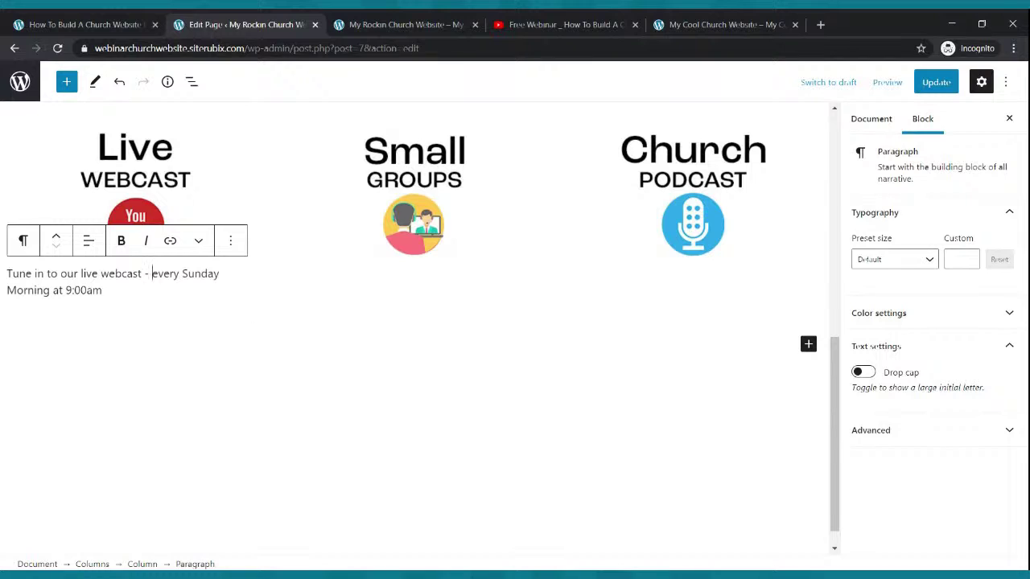
{"action": "key", "text": "BackSpace"}
{"action": "key", "text": "BackSpace"}
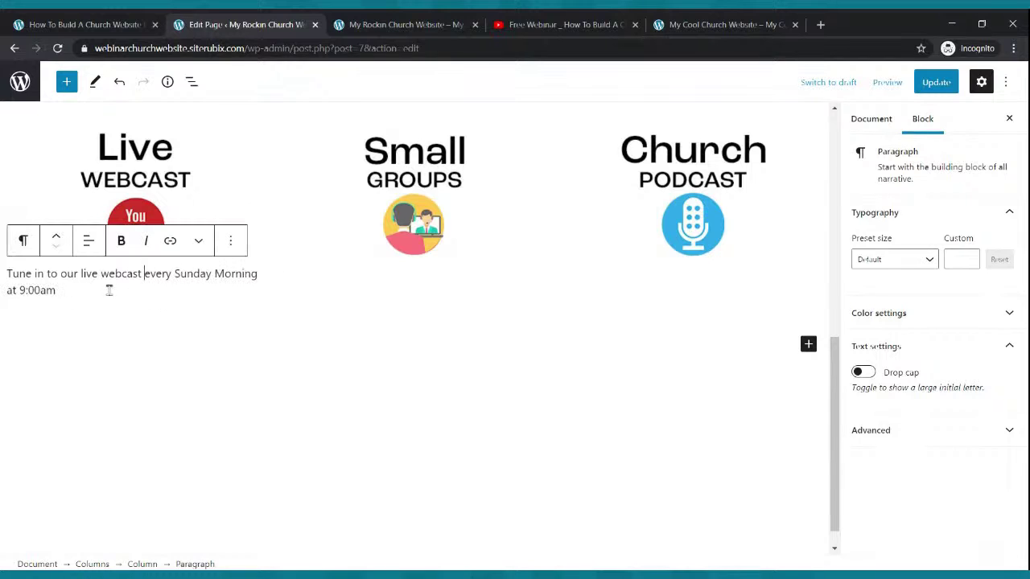
- Center the webcast caption, then select the Small Groups text on the reference site
{"action": "left_click", "coordinate": [88, 241]}
{"action": "left_click", "coordinate": [133, 320]}
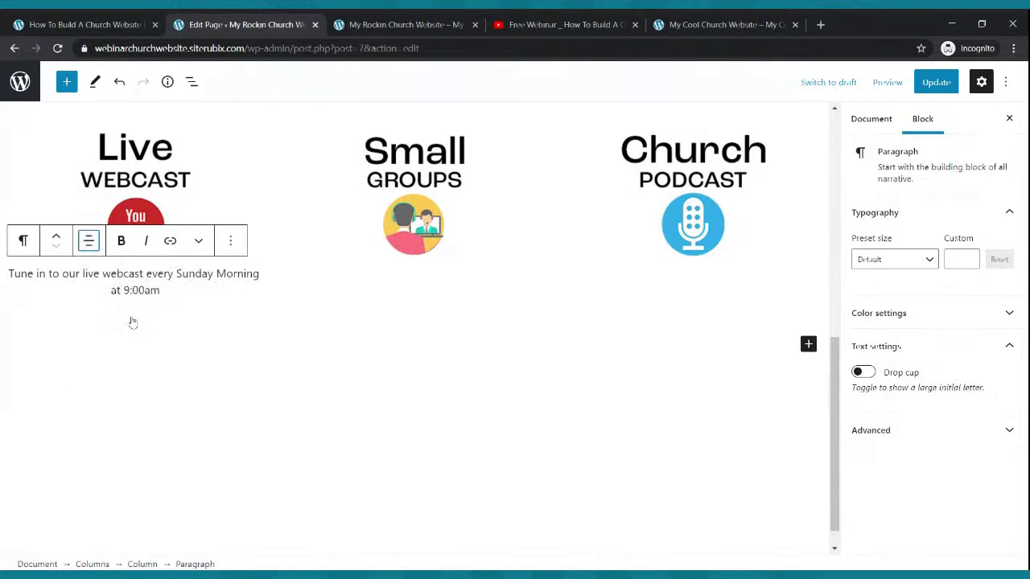
{"action": "left_click", "coordinate": [408, 336]}
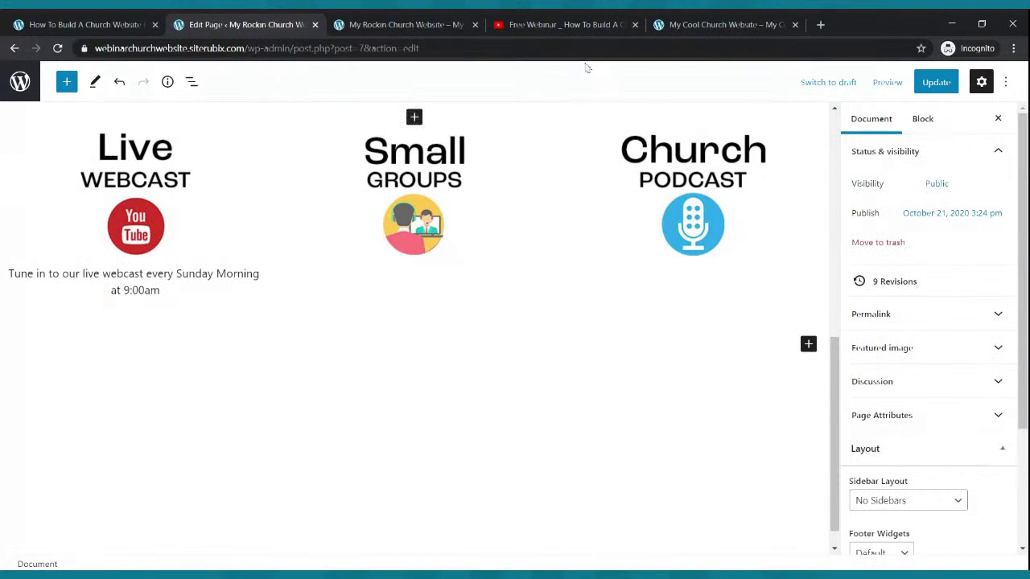
{"action": "left_click", "coordinate": [708, 23]}
{"action": "left_click_drag", "start_coordinate": [547, 289], "coordinate": [350, 270]}
{"action": "key", "text": "ctrl+c"}
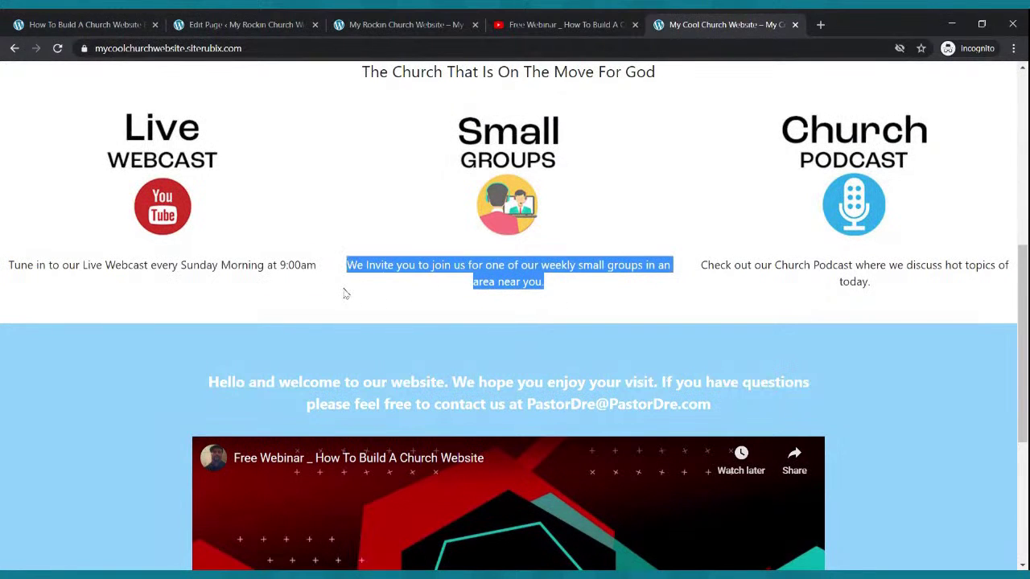
- Add the copied Small Groups invitation as a centered paragraph under the Small Groups image
{"action": "left_click", "coordinate": [233, 24]}
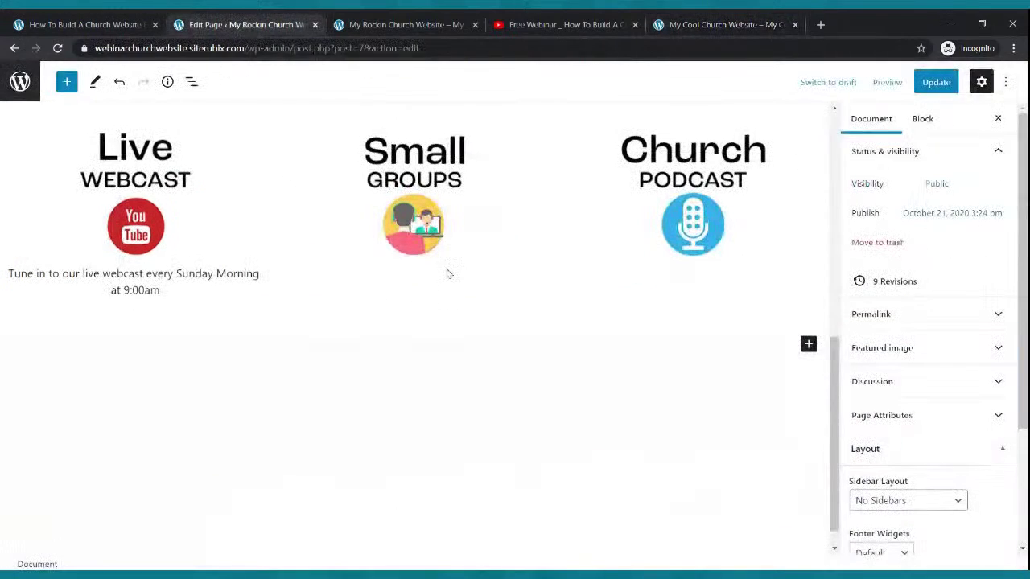
{"action": "left_click", "coordinate": [391, 286]}
{"action": "left_click", "coordinate": [413, 241]}
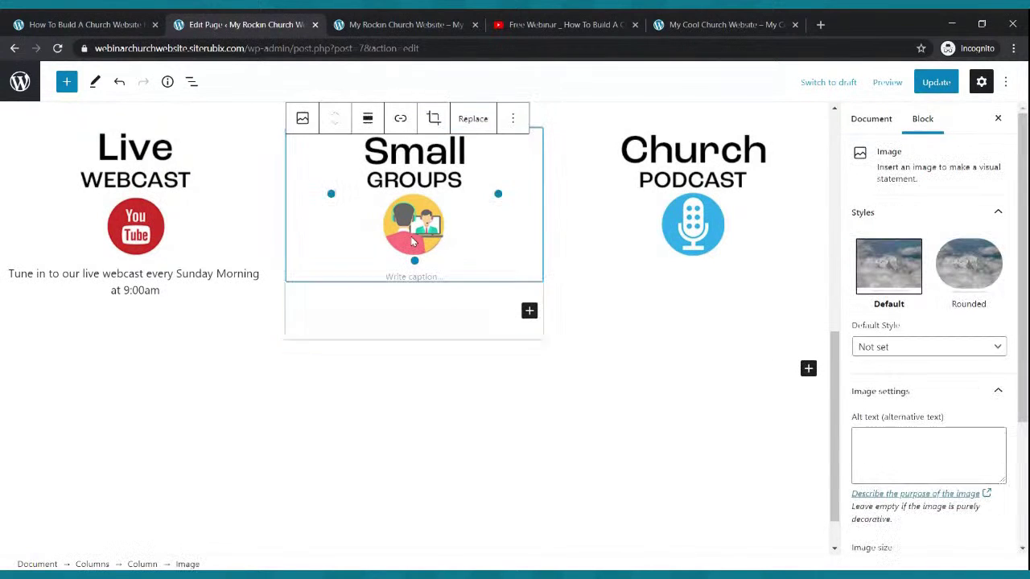
{"action": "left_click", "coordinate": [531, 311]}
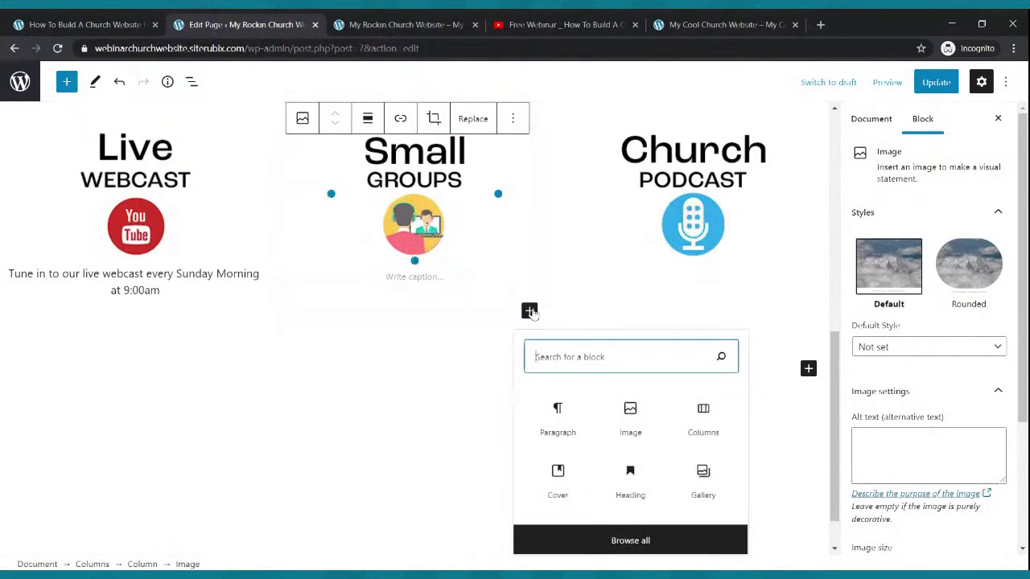
{"action": "left_click", "coordinate": [570, 425]}
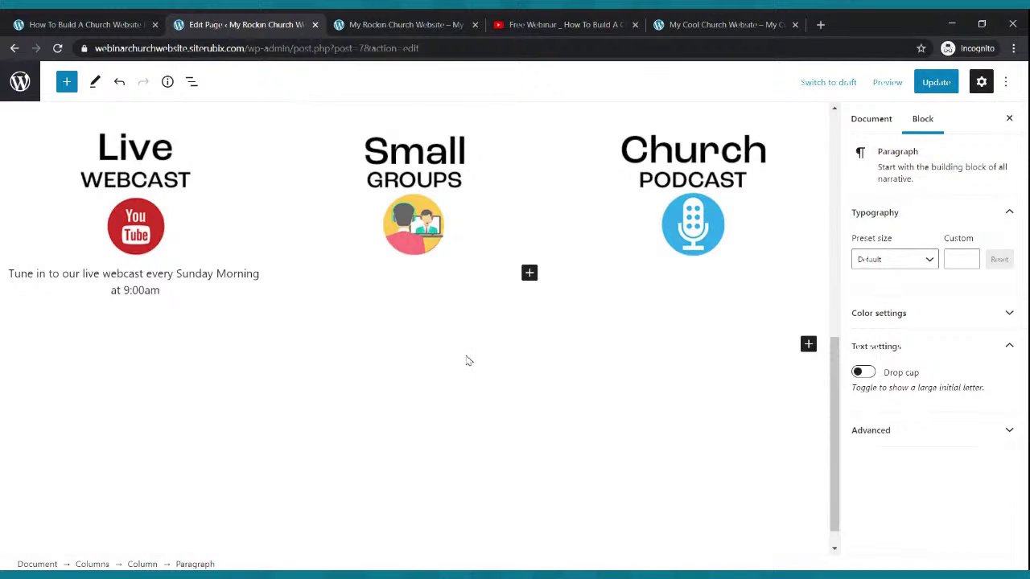
{"action": "key", "text": "ctrl+v"}
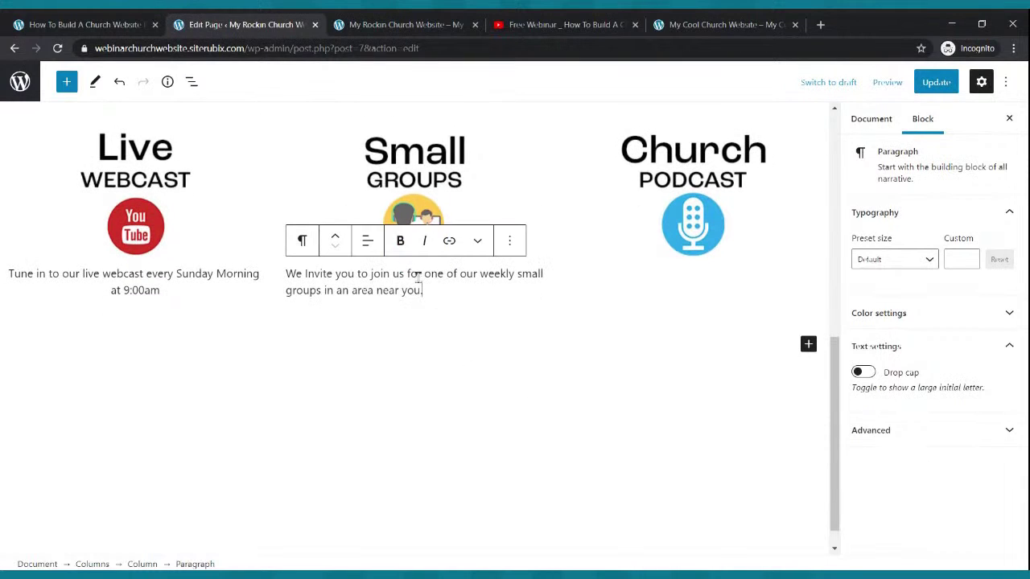
{"action": "left_click", "coordinate": [368, 246]}
{"action": "left_click", "coordinate": [396, 313]}
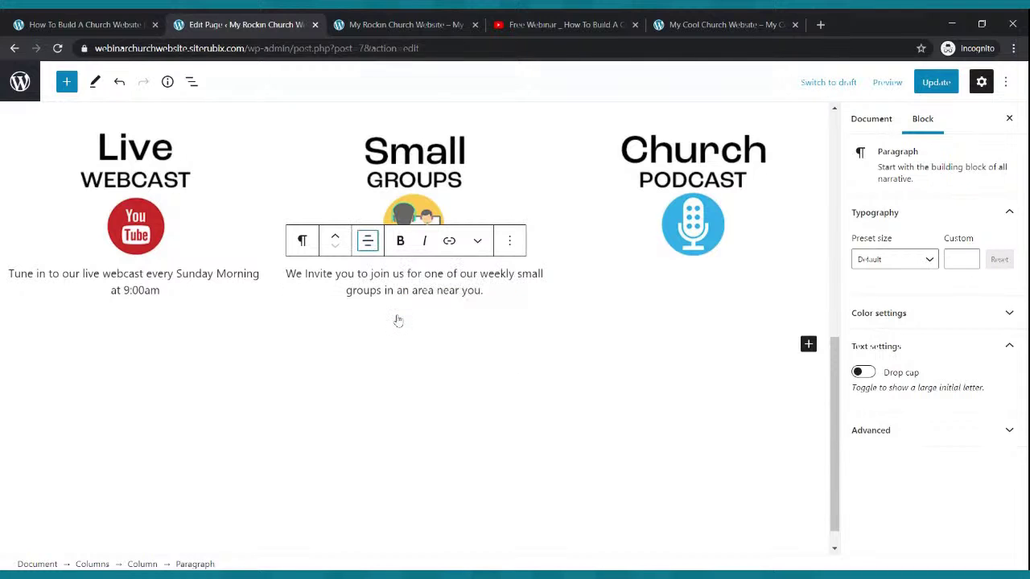
- Copy the Church Podcast text from the reference site and select the podcast image in the editor
{"action": "left_click", "coordinate": [668, 24]}
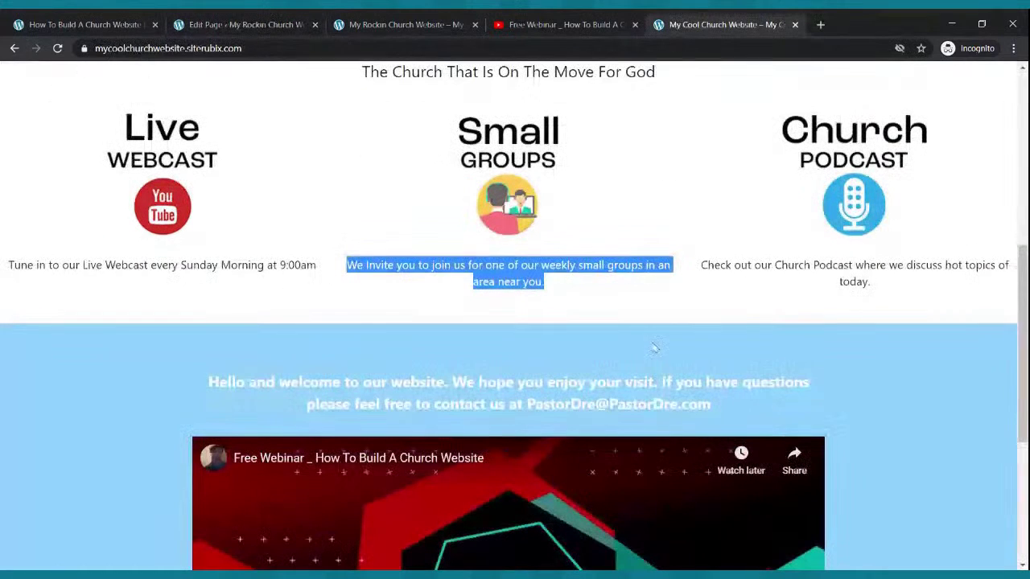
{"action": "left_click_drag", "start_coordinate": [700, 262], "coordinate": [875, 309]}
{"action": "key", "text": "ctrl+c"}
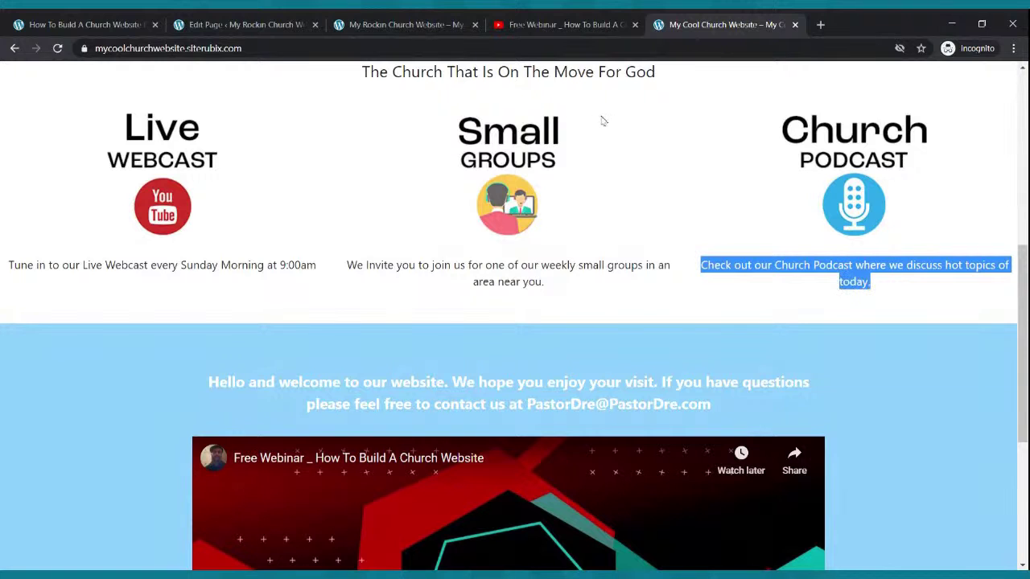
{"action": "left_click", "coordinate": [300, 33]}
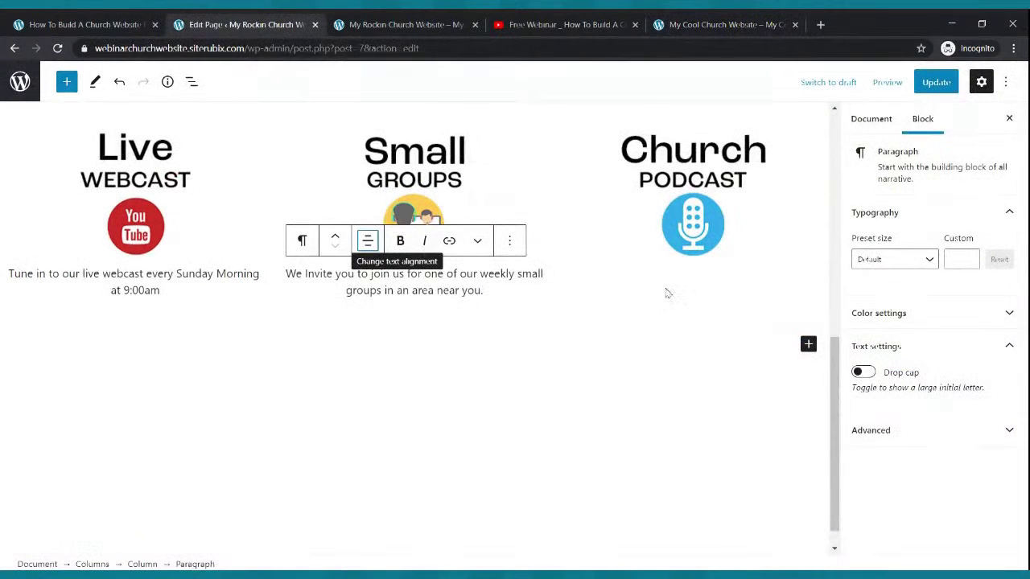
{"action": "left_click", "coordinate": [676, 243]}
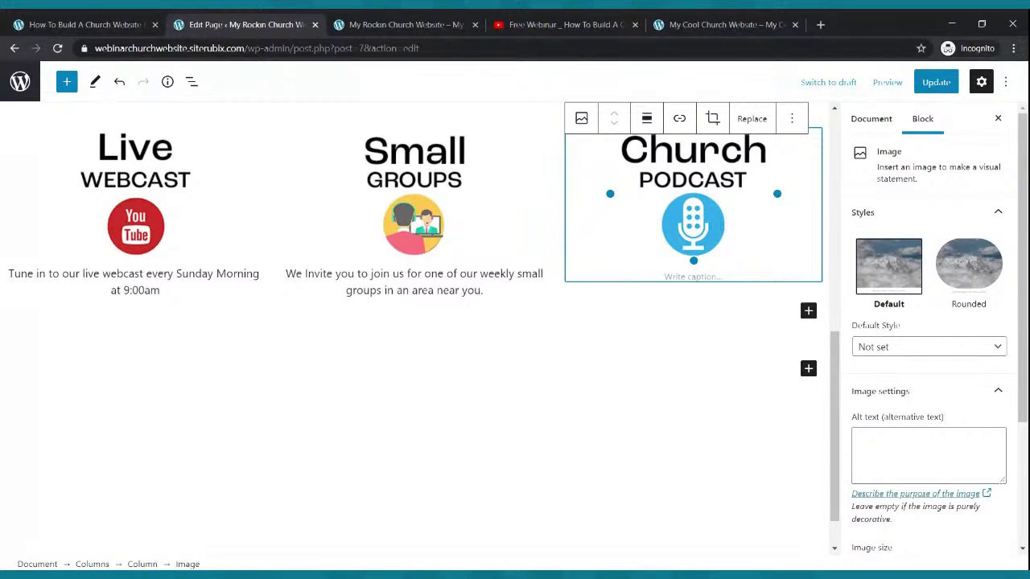
- Add the Church Podcast text as a centered paragraph under the podcast image
{"action": "left_click", "coordinate": [809, 314]}
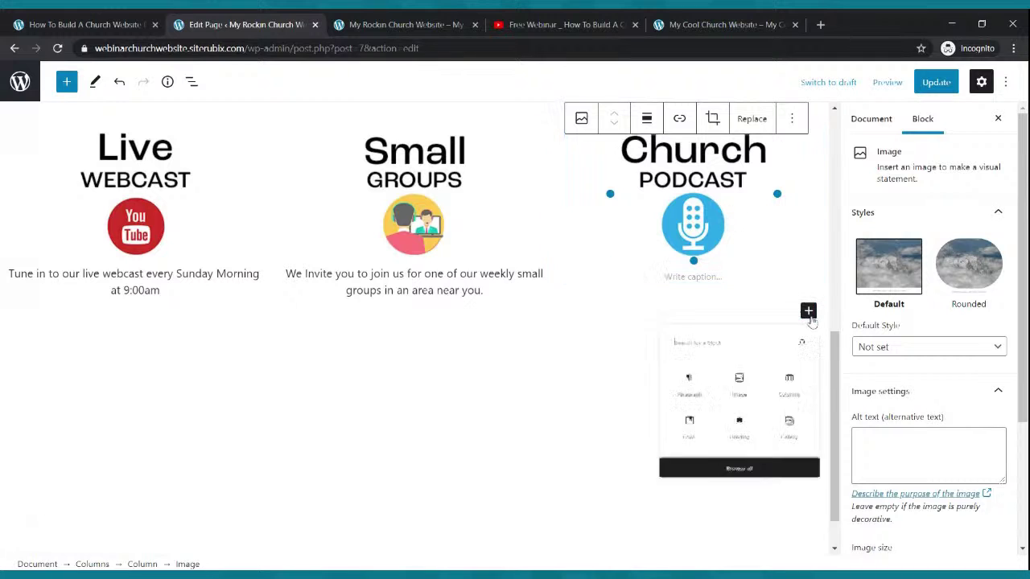
{"action": "left_click", "coordinate": [635, 415]}
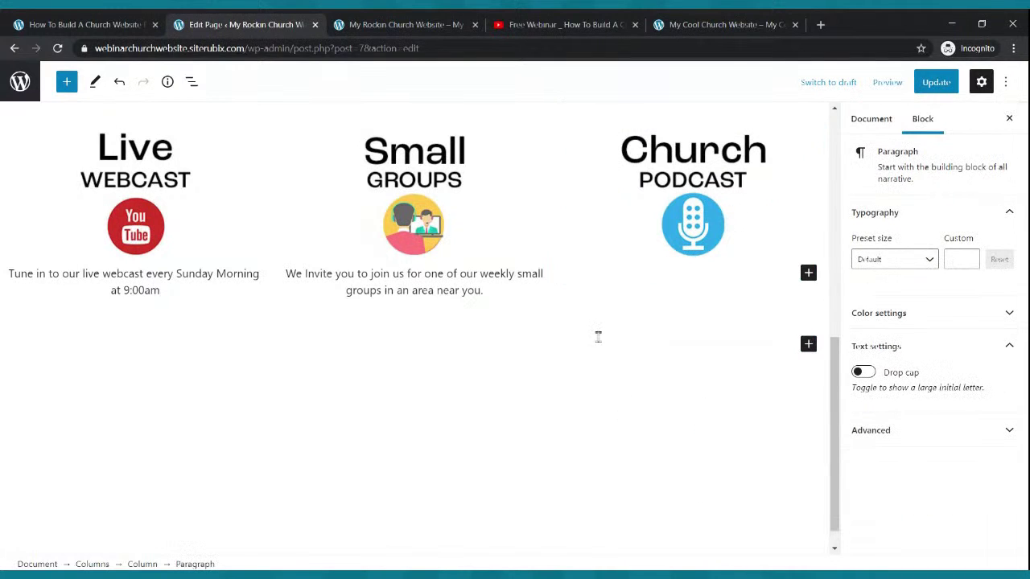
{"action": "key", "text": "ctrl+v"}
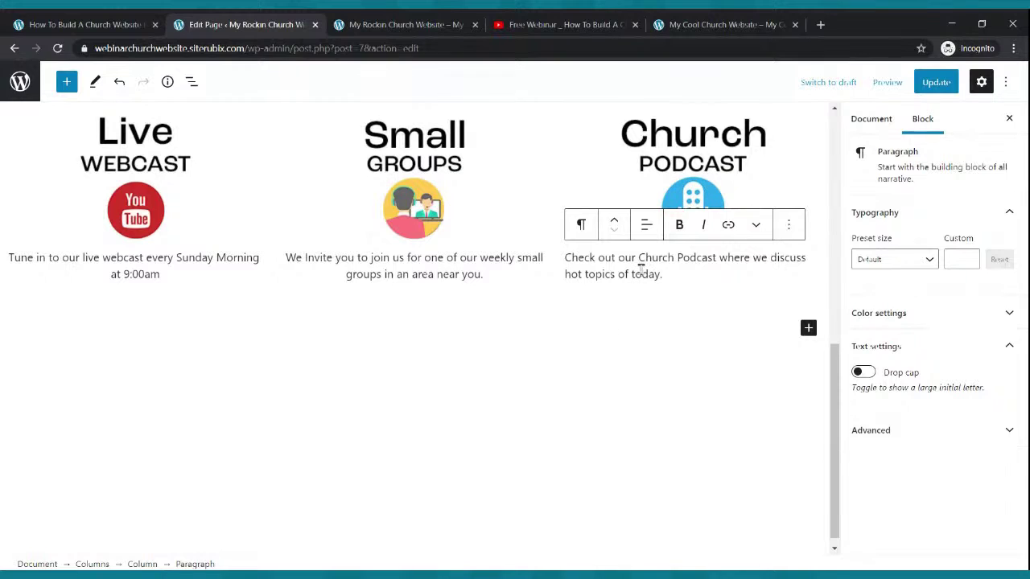
{"action": "left_click", "coordinate": [646, 225]}
{"action": "left_click", "coordinate": [654, 299]}
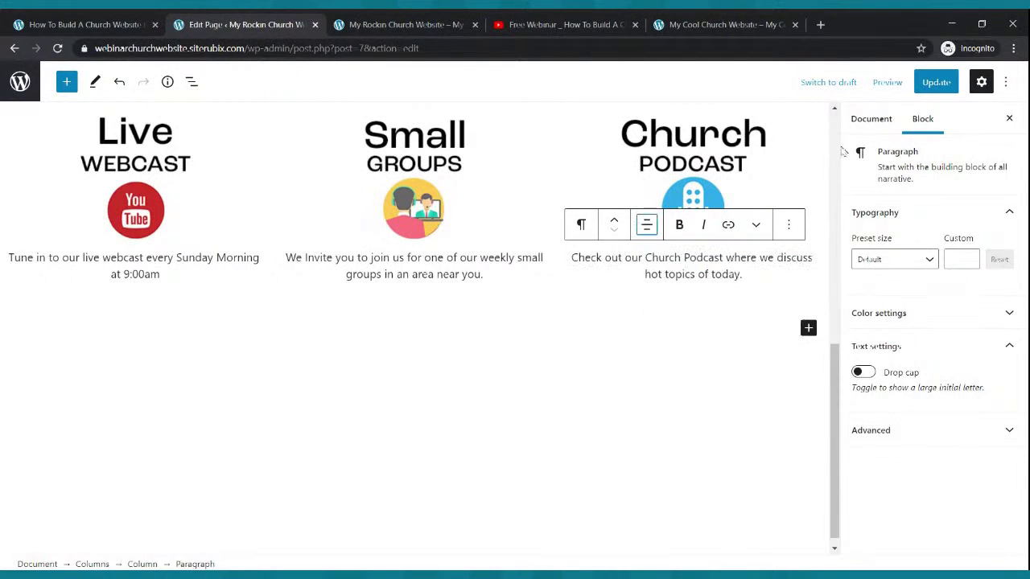
- Update the page and reload the published site to see the changes
{"action": "left_click", "coordinate": [929, 83]}
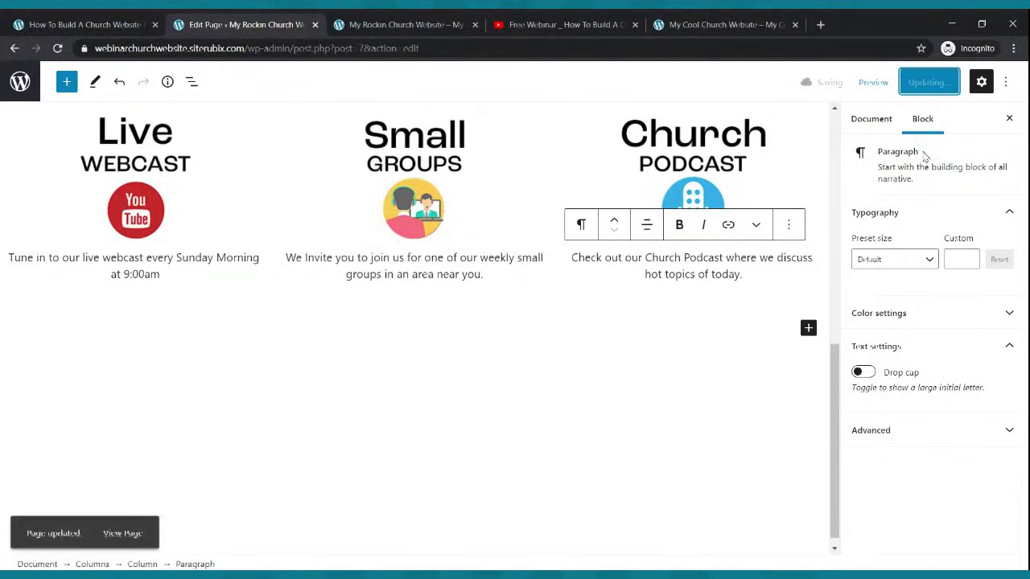
{"action": "left_click", "coordinate": [448, 18]}
{"action": "left_click", "coordinate": [57, 48]}
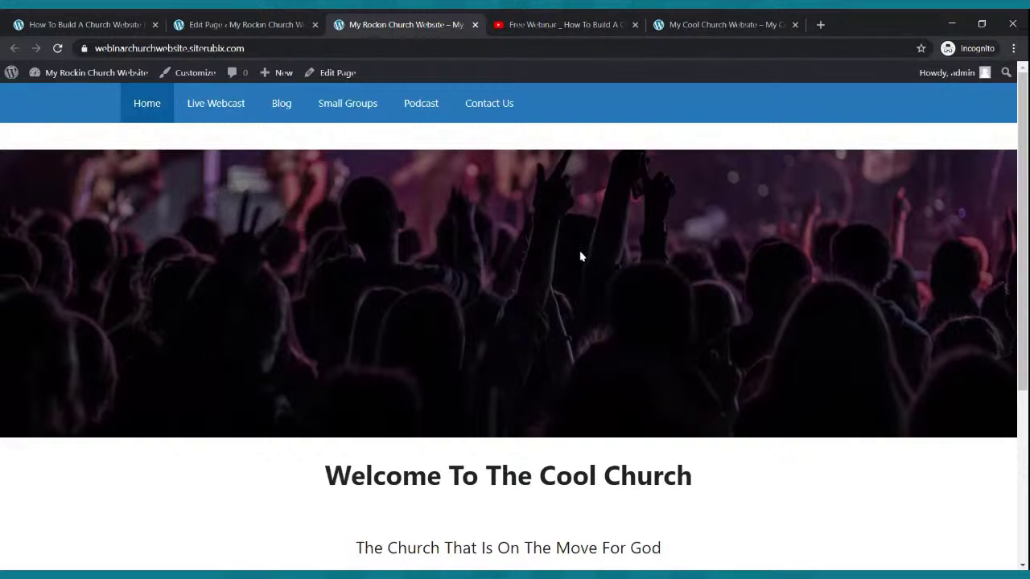
- Compare the live three-column section with the My Cool Church reference site, then return to the editor
{"action": "scroll", "coordinate": [580, 254], "scroll_direction": "down", "scroll_amount": 3}
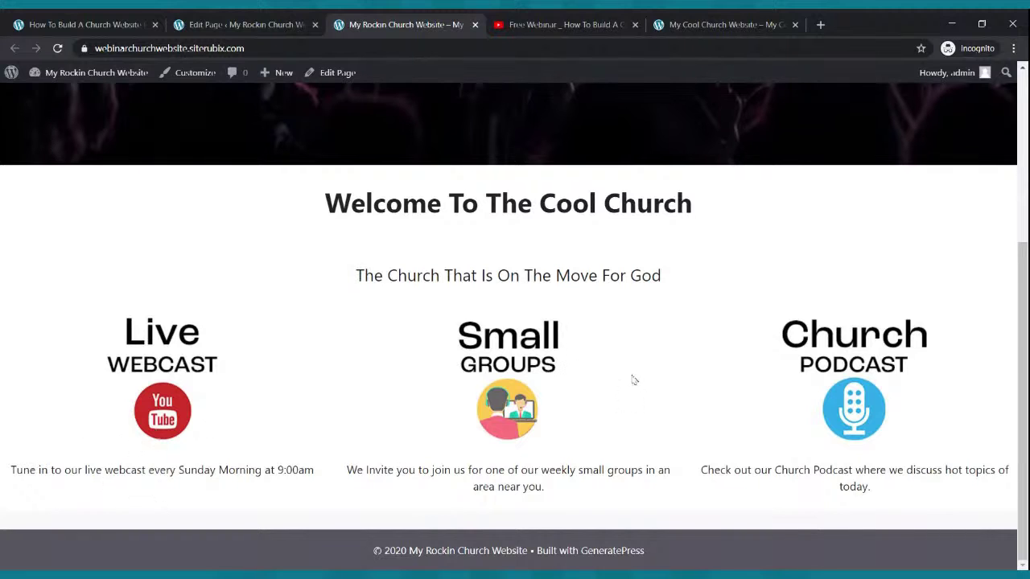
{"action": "scroll", "coordinate": [622, 373], "scroll_direction": "up", "scroll_amount": 3}
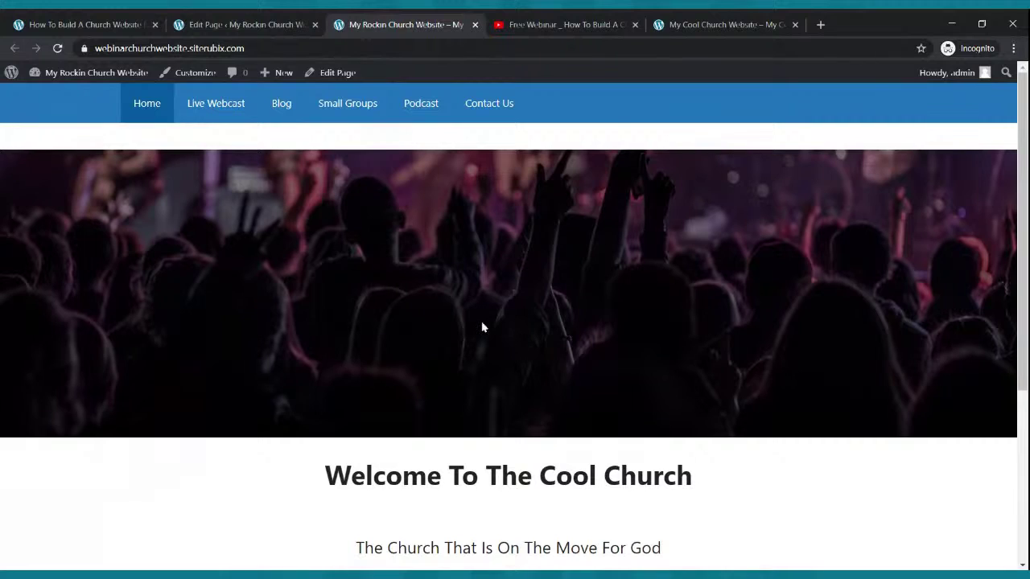
{"action": "left_click", "coordinate": [724, 24]}
{"action": "scroll", "coordinate": [561, 300], "scroll_direction": "up", "scroll_amount": 5}
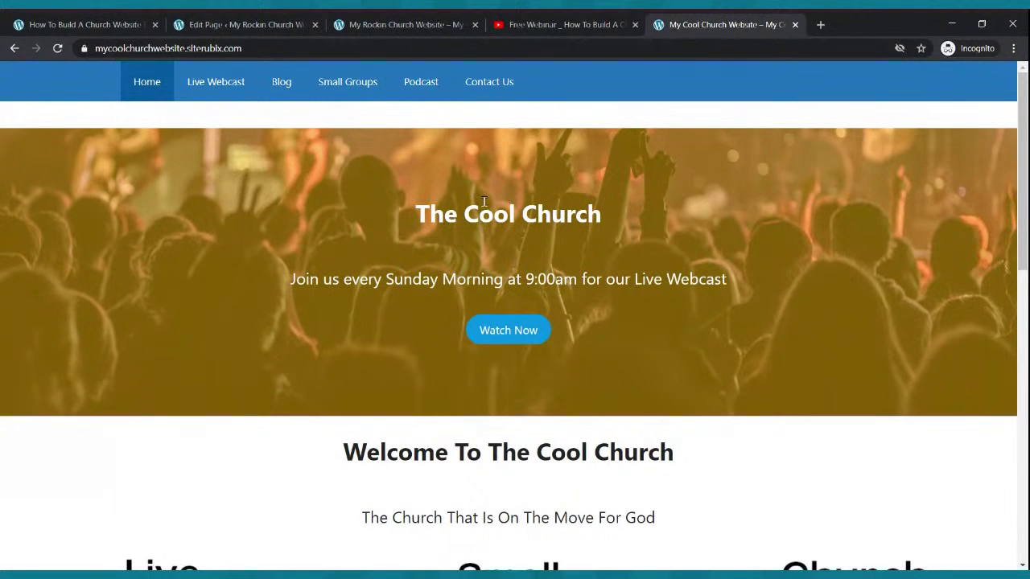
{"action": "left_click", "coordinate": [369, 22]}
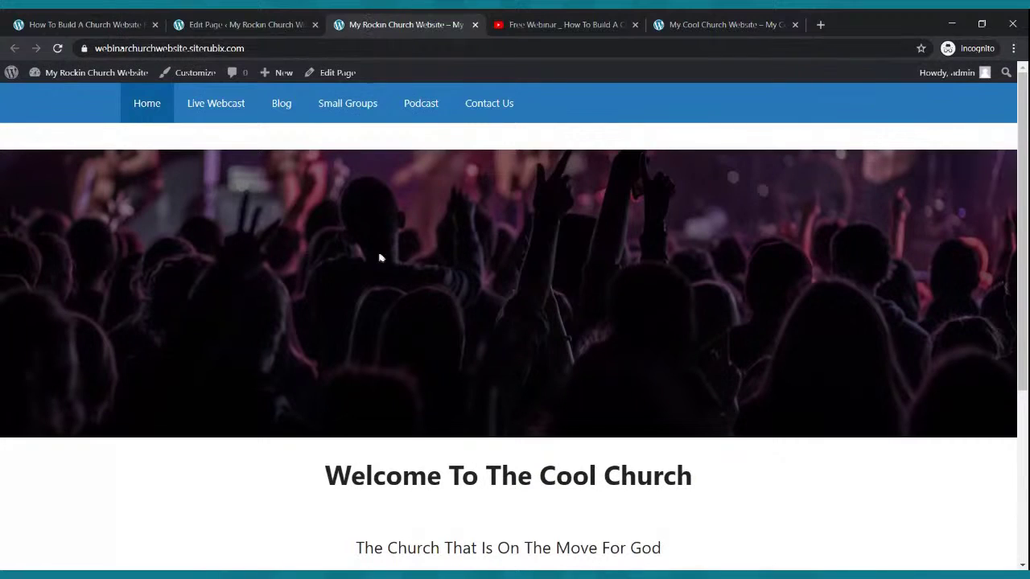
{"action": "left_click", "coordinate": [266, 23]}
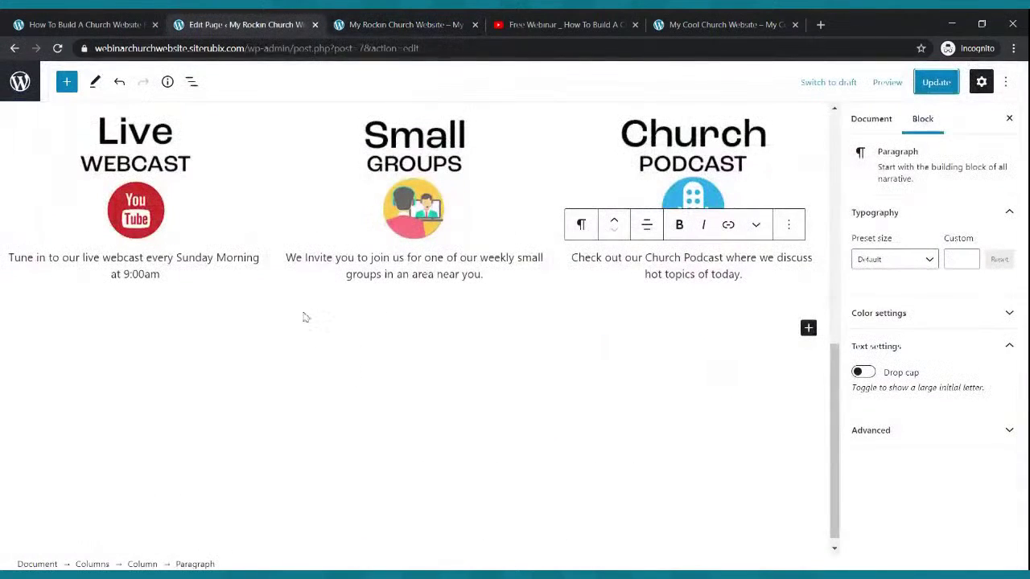
- Deselect the concert cover block and update the Home page
{"action": "scroll", "coordinate": [305, 306], "scroll_direction": "up", "scroll_amount": 3}
{"action": "scroll", "coordinate": [305, 289], "scroll_direction": "up", "scroll_amount": 3}
{"action": "left_click", "coordinate": [305, 300]}
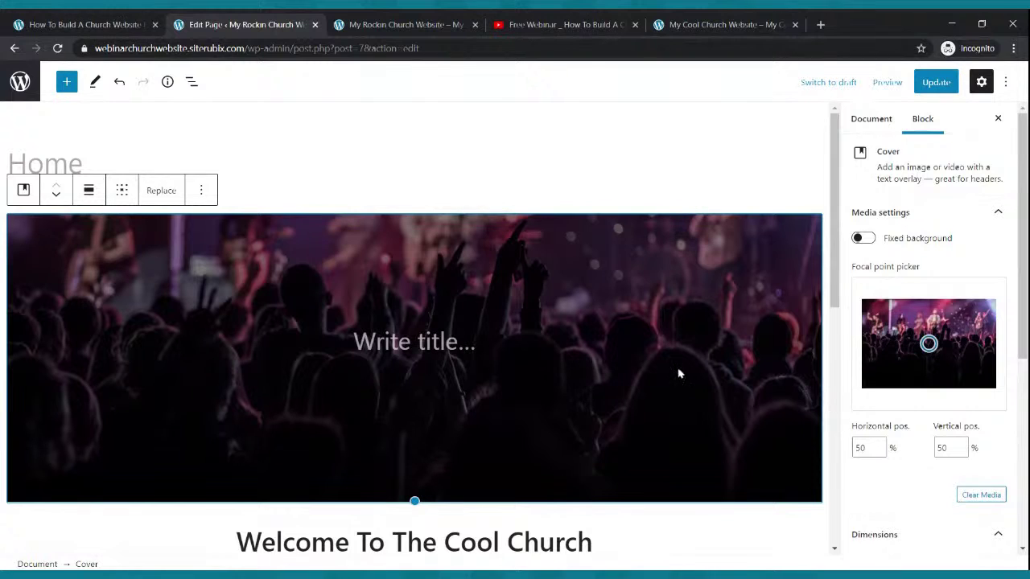
{"action": "scroll", "coordinate": [519, 346], "scroll_direction": "down", "scroll_amount": 2}
{"action": "scroll", "coordinate": [517, 345], "scroll_direction": "up", "scroll_amount": 2}
{"action": "left_click", "coordinate": [198, 192]}
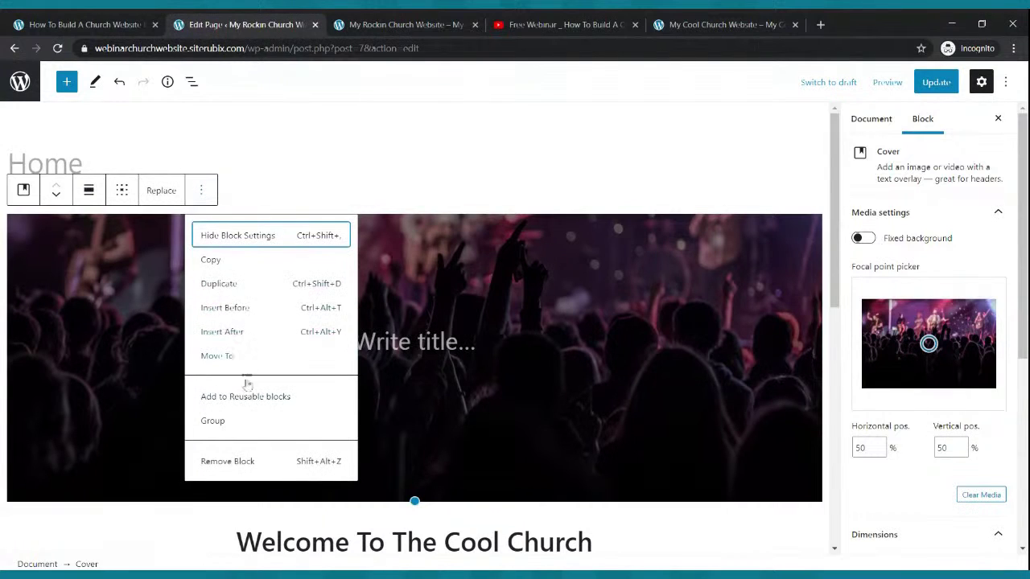
{"action": "left_click", "coordinate": [258, 171]}
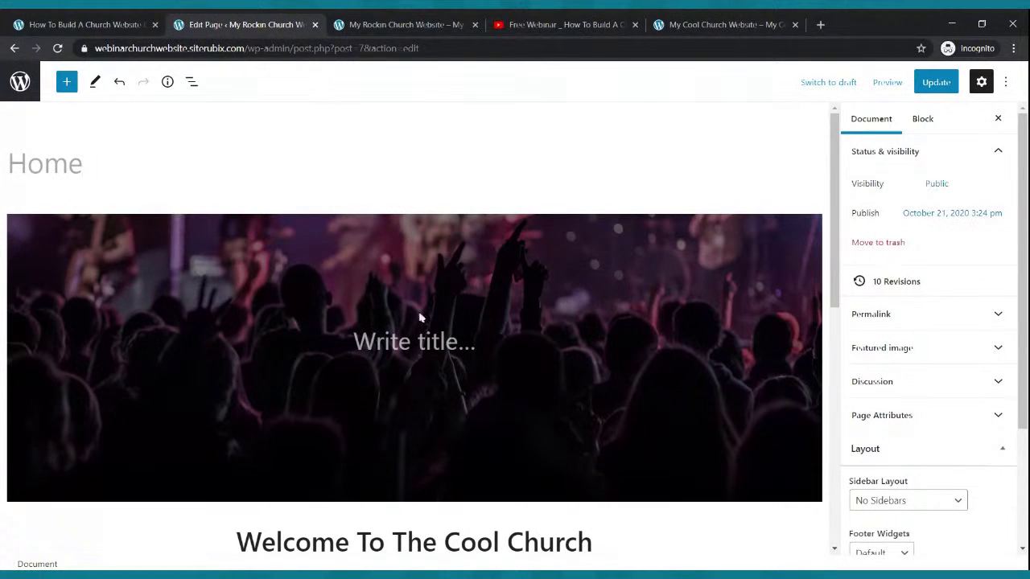
{"action": "left_click", "coordinate": [931, 85]}
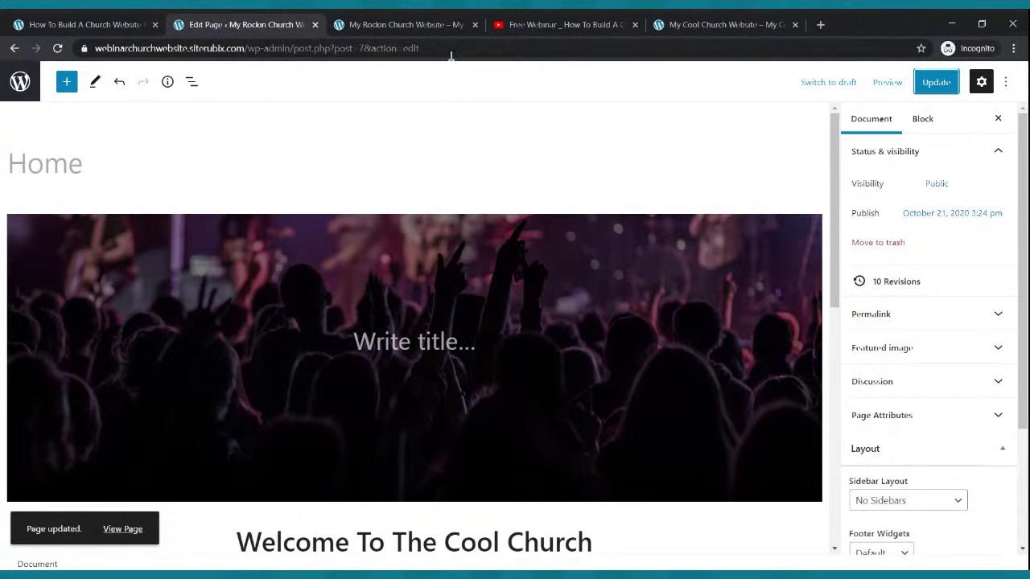
- Compare the live home page with the reference church site, then return to the editor
{"action": "left_click", "coordinate": [406, 26]}
{"action": "scroll", "coordinate": [425, 318], "scroll_direction": "down", "scroll_amount": 3}
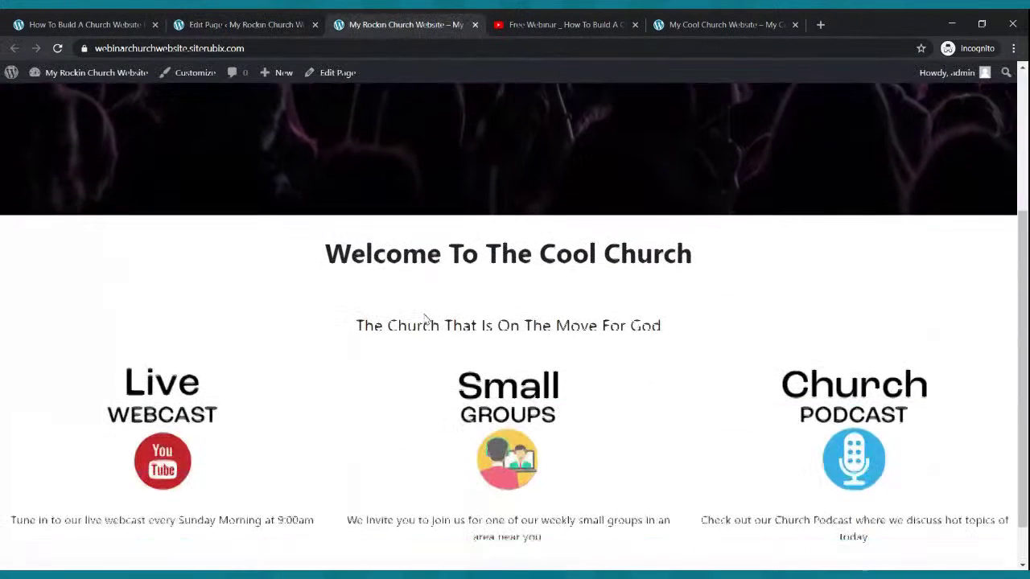
{"action": "scroll", "coordinate": [423, 312], "scroll_direction": "up", "scroll_amount": 3}
{"action": "left_click", "coordinate": [695, 19]}
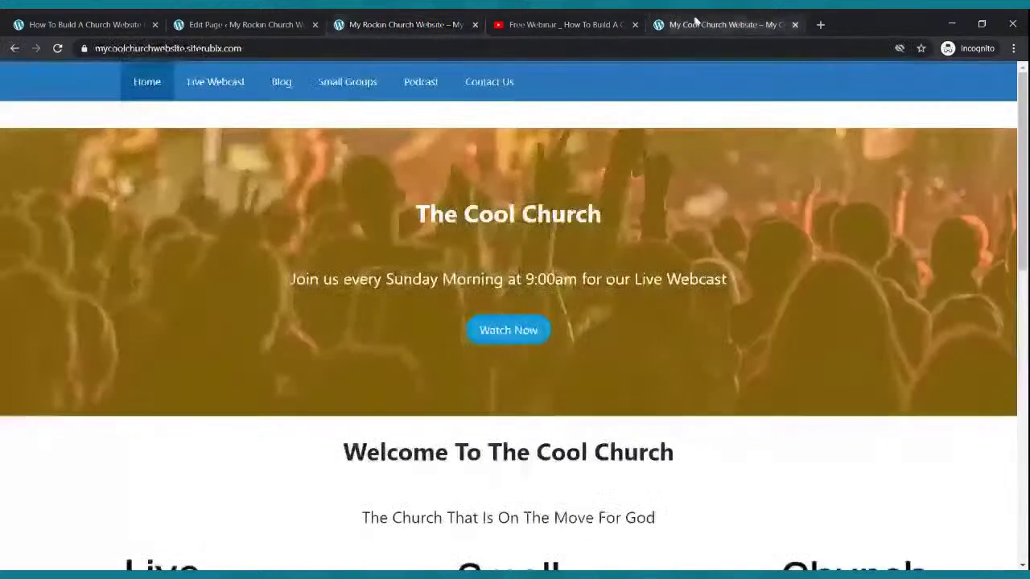
{"action": "left_click", "coordinate": [460, 31]}
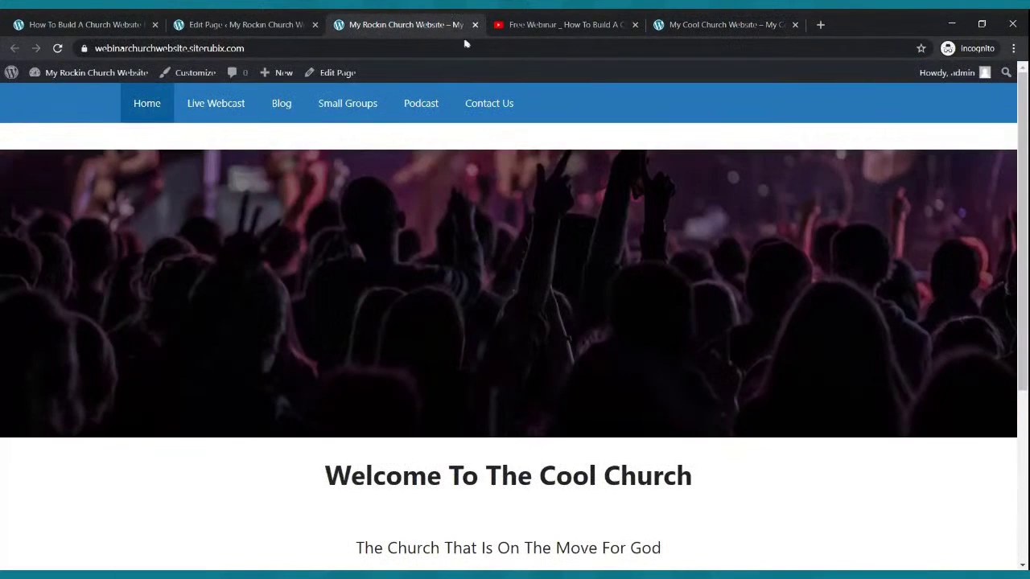
{"action": "left_click", "coordinate": [695, 24]}
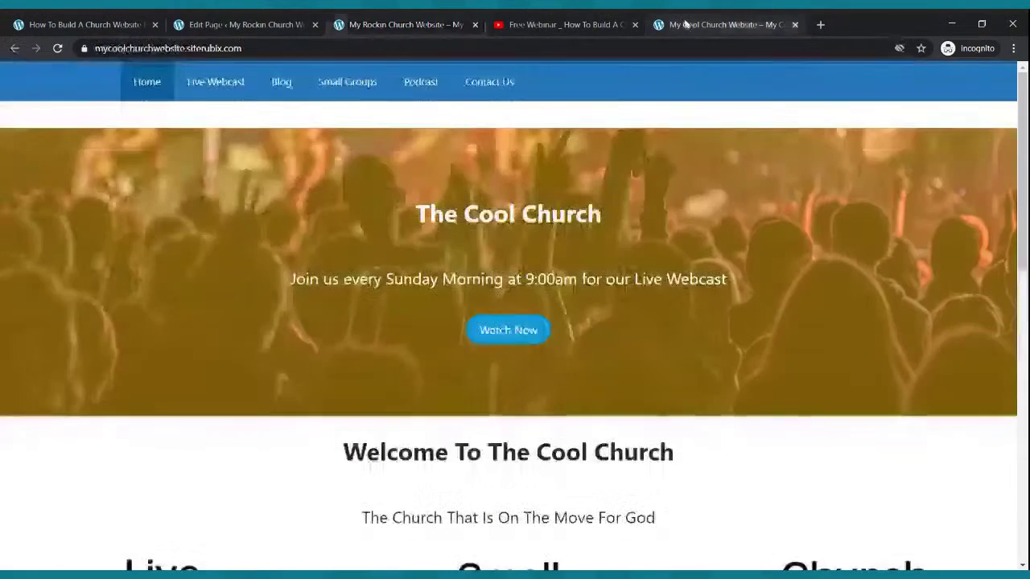
{"action": "left_click", "coordinate": [418, 26]}
{"action": "left_click", "coordinate": [248, 23]}
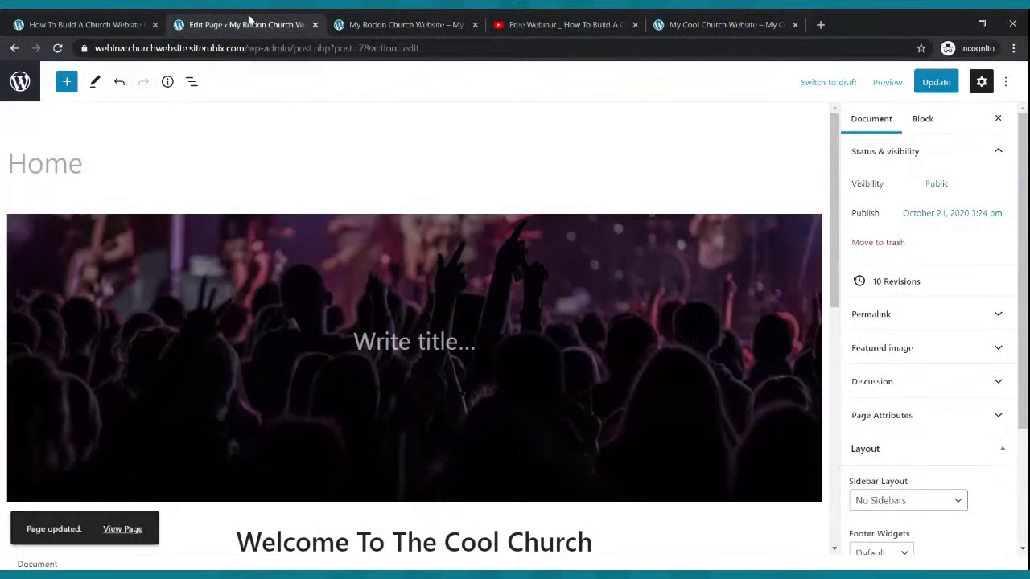
- Title the cover 'MY COOL CHURCH' and update the page
{"action": "left_click", "coordinate": [392, 345]}
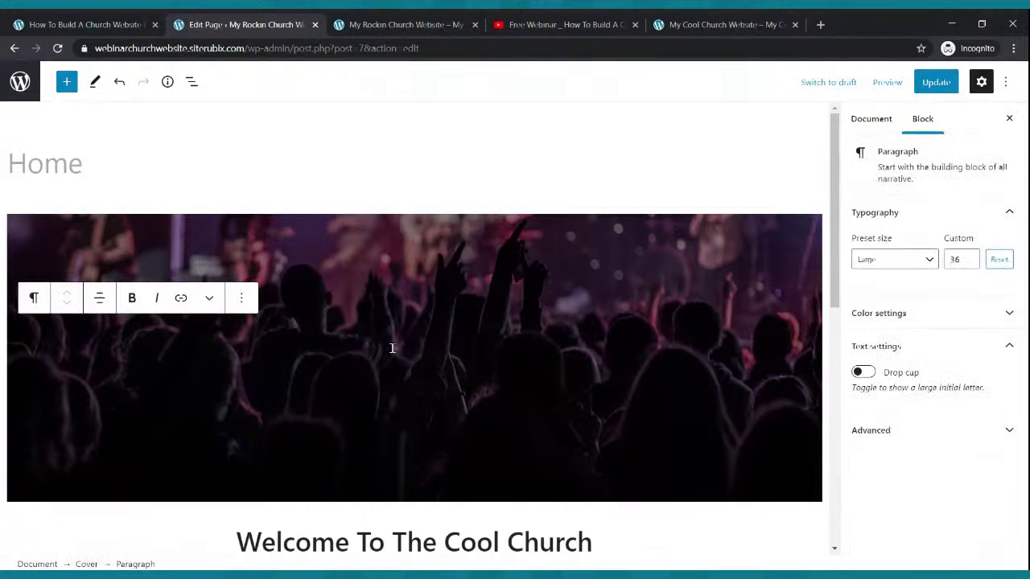
{"action": "type", "text": "m"}
{"action": "key", "text": "BackSpace"}
{"action": "type", "text": "My"}
{"action": "key", "text": "BackSpace"}
{"action": "key", "text": "BackSpace"}
{"action": "type", "text": "MY COOL "}
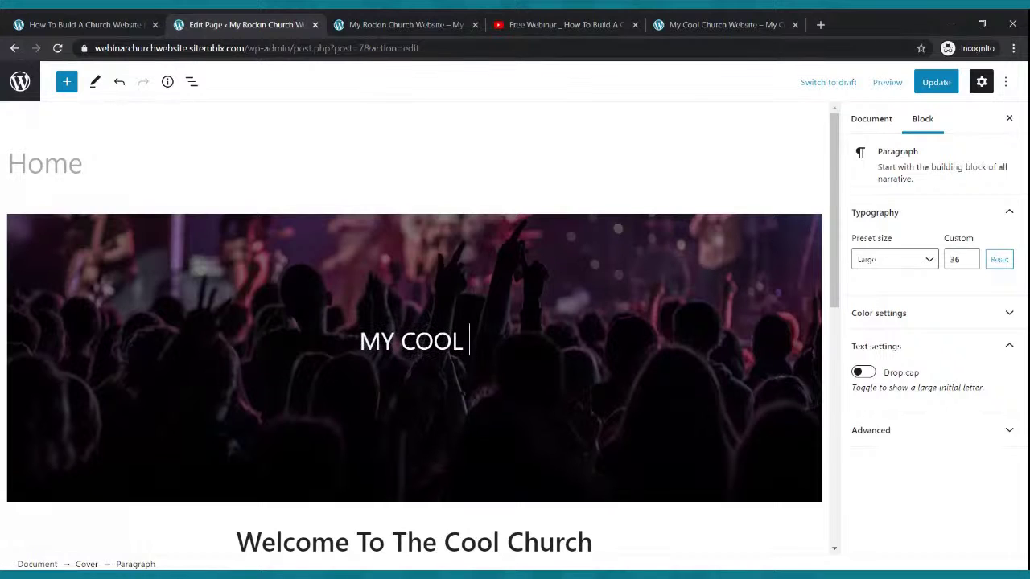
{"action": "type", "text": "CHURCH"}
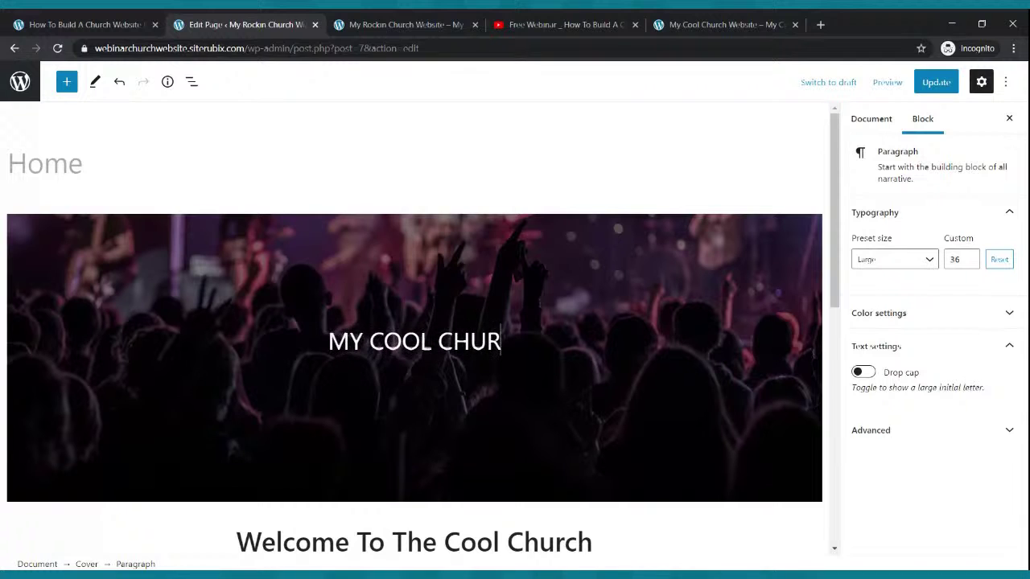
{"action": "left_click", "coordinate": [935, 82]}
- Copy the webcast tagline from the reference site and start a new paragraph under the title
{"action": "left_click", "coordinate": [725, 24]}
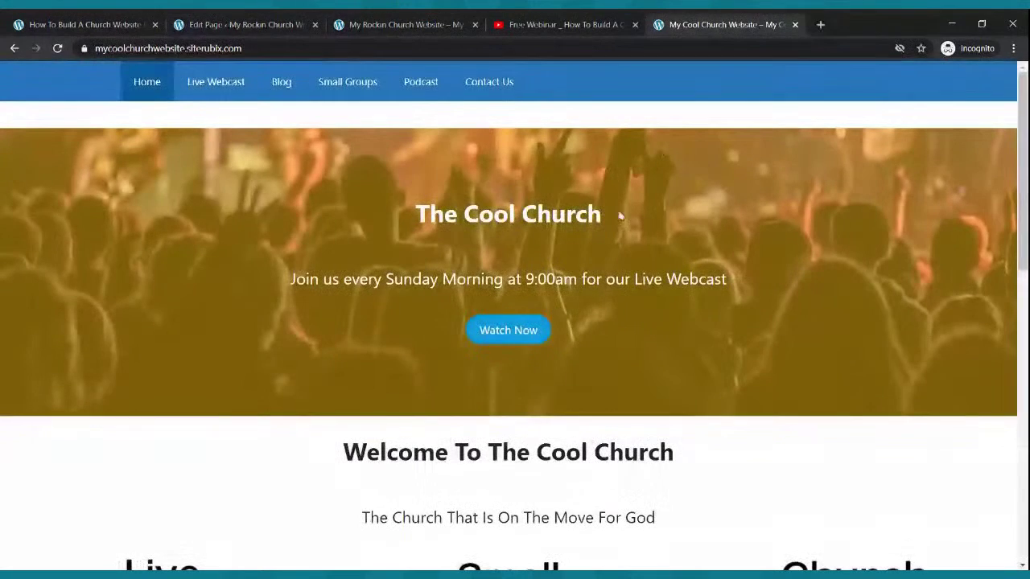
{"action": "left_click_drag", "start_coordinate": [290, 280], "coordinate": [744, 287]}
{"action": "key", "text": "ctrl+c"}
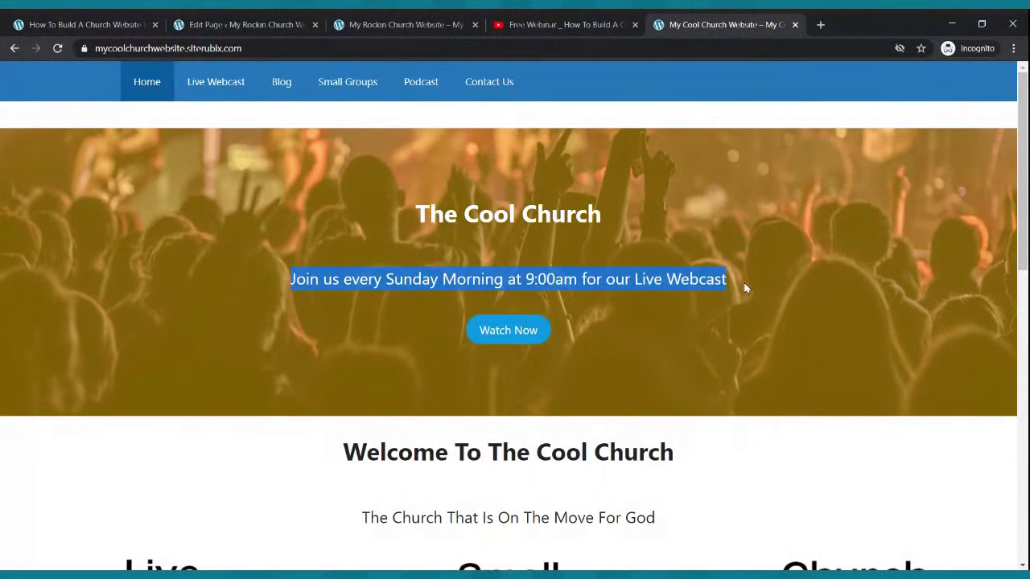
{"action": "left_click", "coordinate": [246, 24]}
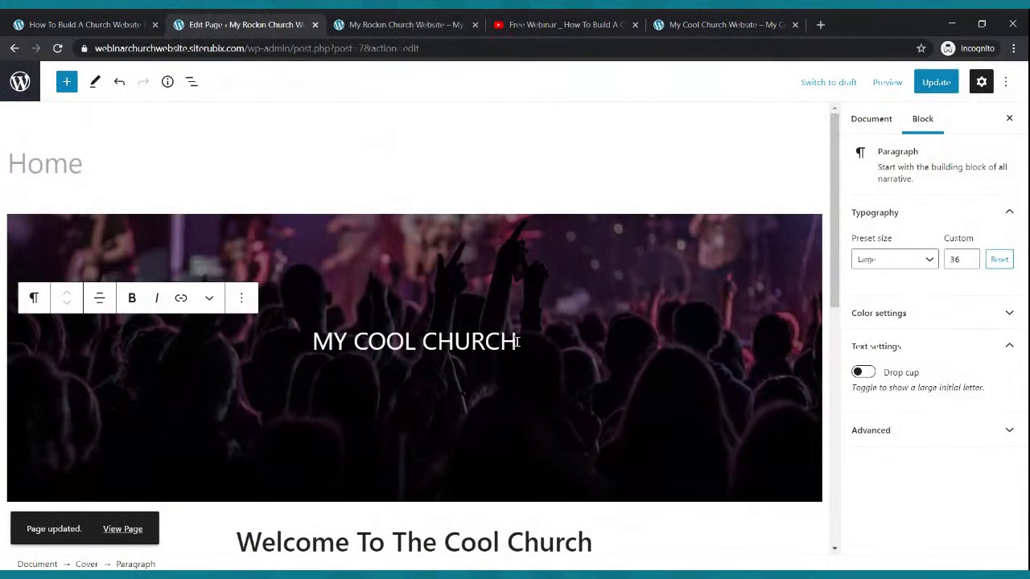
{"action": "key", "text": "Return"}
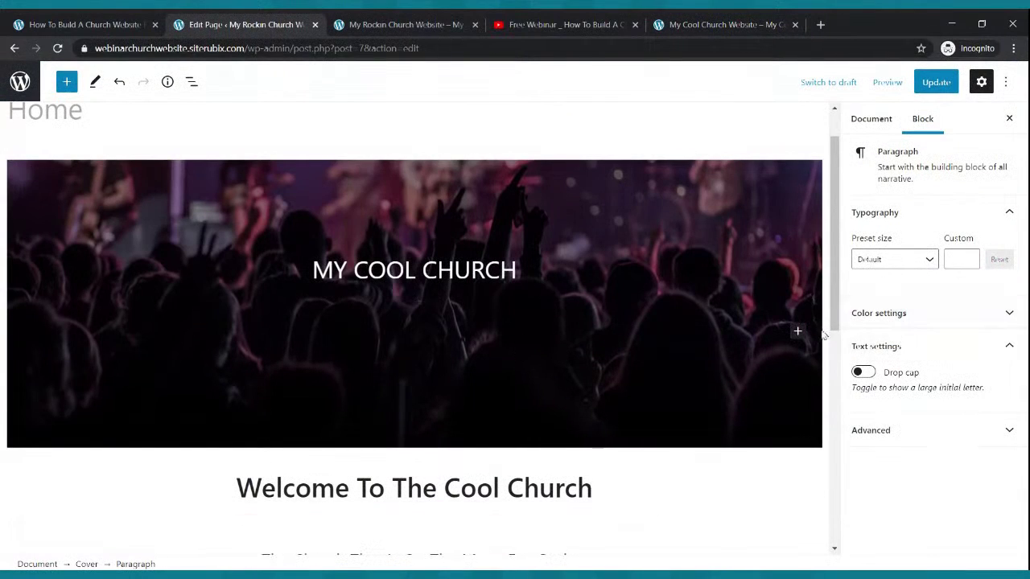
- Paste 'Join us every Sunday Morning at 9:00am for our Live Webcast' under the title and center it
{"action": "left_click", "coordinate": [798, 333]}
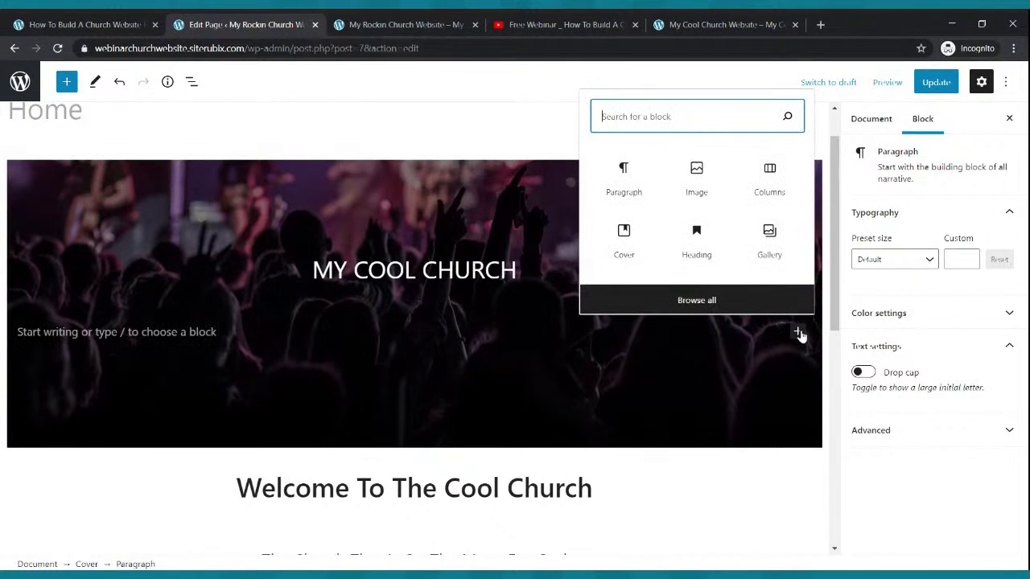
{"action": "left_click", "coordinate": [625, 186]}
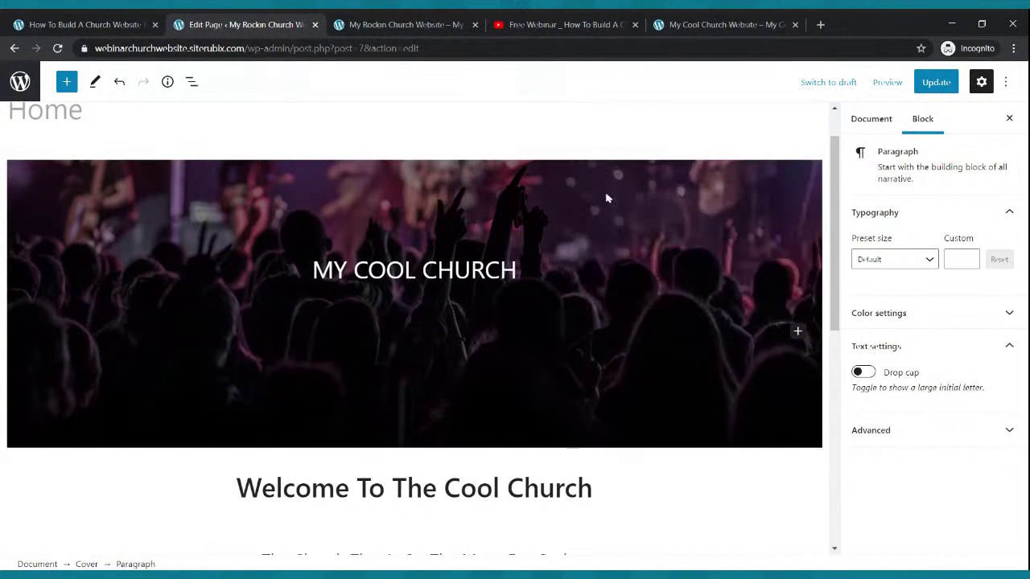
{"action": "key", "text": "ctrl+v"}
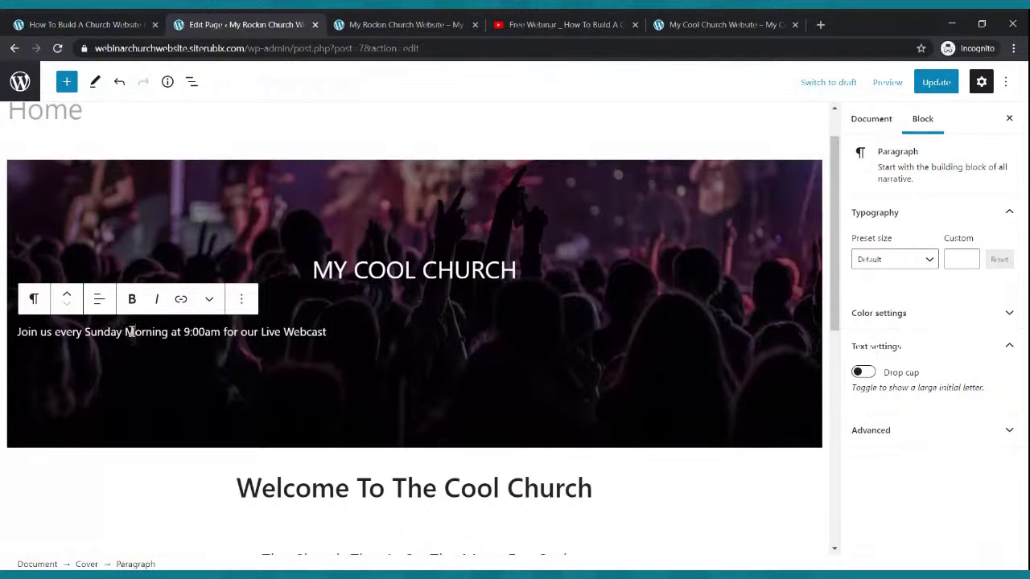
{"action": "left_click", "coordinate": [99, 303]}
{"action": "left_click", "coordinate": [138, 372]}
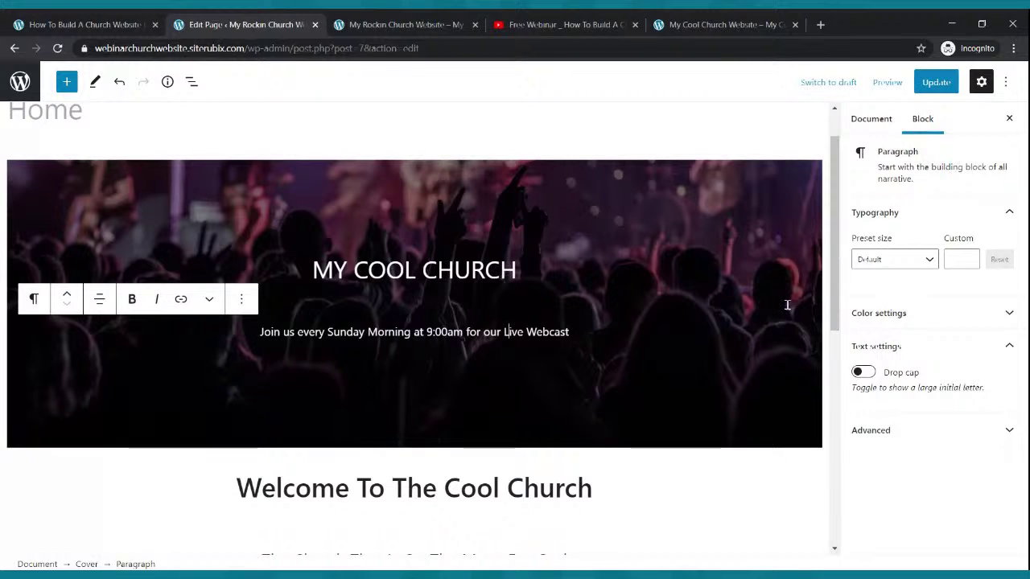
- Try the Normal, Medium and Large preset sizes on the webcast line
{"action": "left_click", "coordinate": [903, 262]}
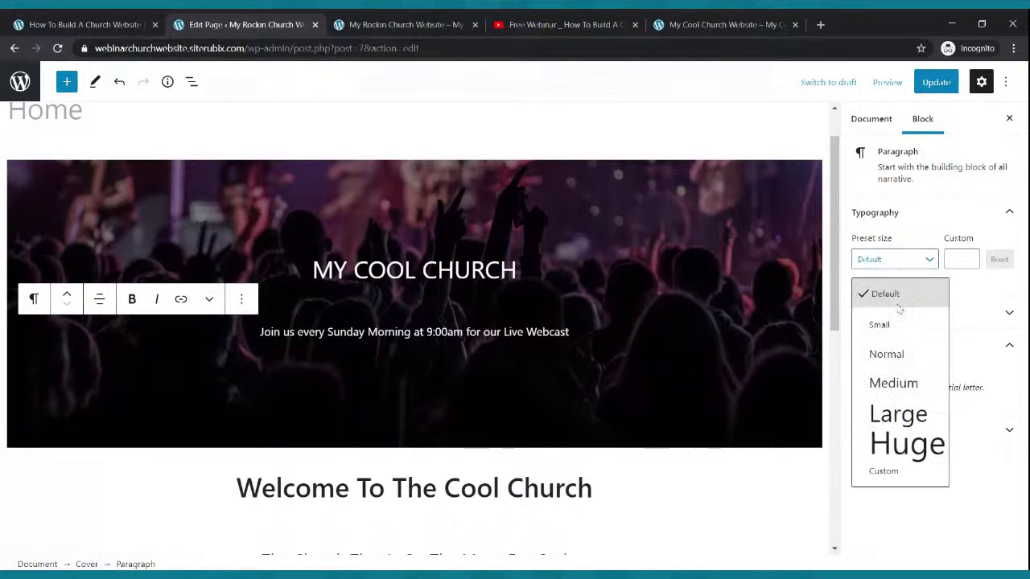
{"action": "left_click", "coordinate": [882, 351]}
{"action": "left_click", "coordinate": [900, 270]}
{"action": "left_click", "coordinate": [890, 354]}
{"action": "left_click", "coordinate": [925, 270]}
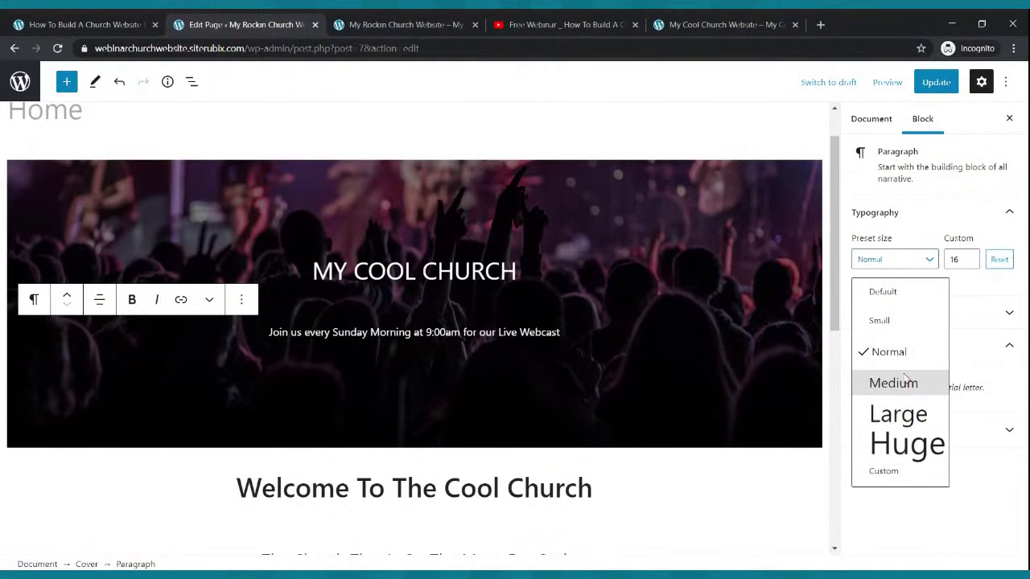
{"action": "left_click", "coordinate": [905, 380]}
{"action": "left_click", "coordinate": [916, 259]}
{"action": "left_click", "coordinate": [894, 412]}
- Set the webcast line to custom font size 25, update the page, and view the live site
{"action": "left_click", "coordinate": [969, 262]}
{"action": "left_click", "coordinate": [970, 262]}
{"action": "left_click", "coordinate": [970, 263]}
{"action": "left_click", "coordinate": [970, 262]}
{"action": "left_click", "coordinate": [970, 262]}
{"action": "left_click", "coordinate": [970, 262]}
{"action": "left_click", "coordinate": [970, 262]}
{"action": "left_click", "coordinate": [970, 262]}
{"action": "left_click", "coordinate": [970, 263]}
{"action": "left_click", "coordinate": [970, 262]}
{"action": "left_click", "coordinate": [970, 262]}
{"action": "left_click", "coordinate": [970, 263]}
{"action": "left_click", "coordinate": [970, 262]}
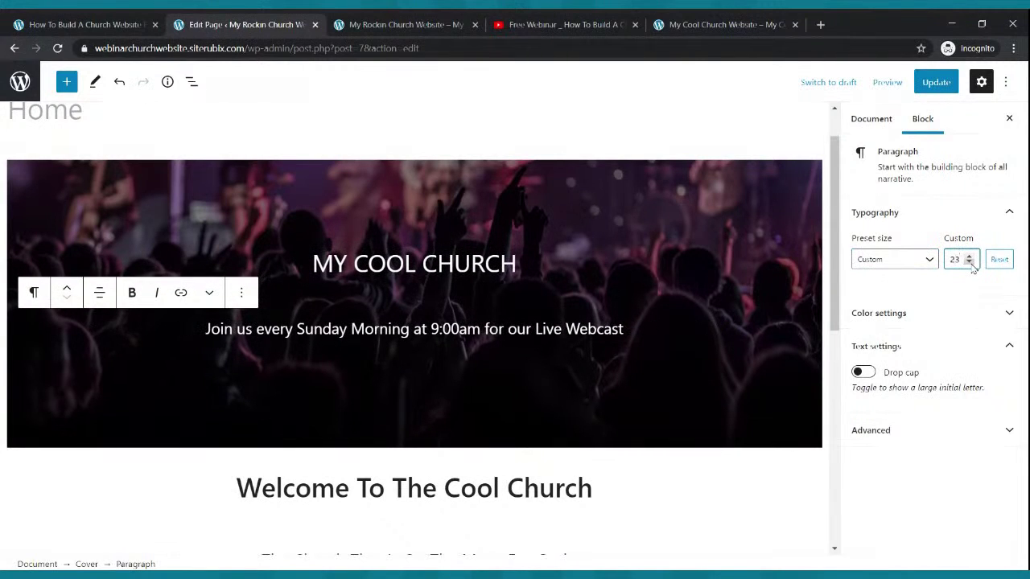
{"action": "left_click", "coordinate": [969, 256]}
{"action": "left_click", "coordinate": [969, 256]}
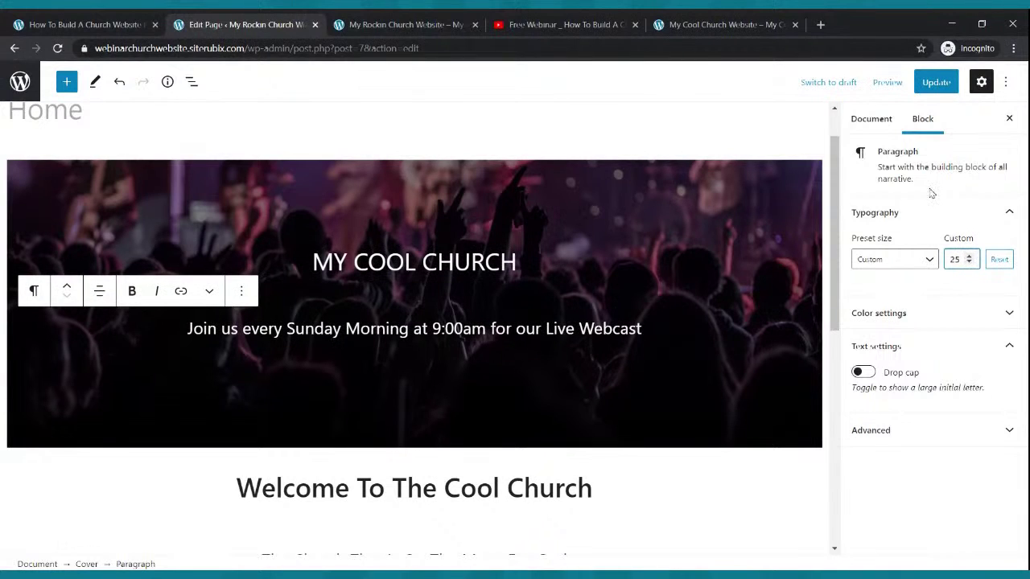
{"action": "left_click", "coordinate": [935, 86]}
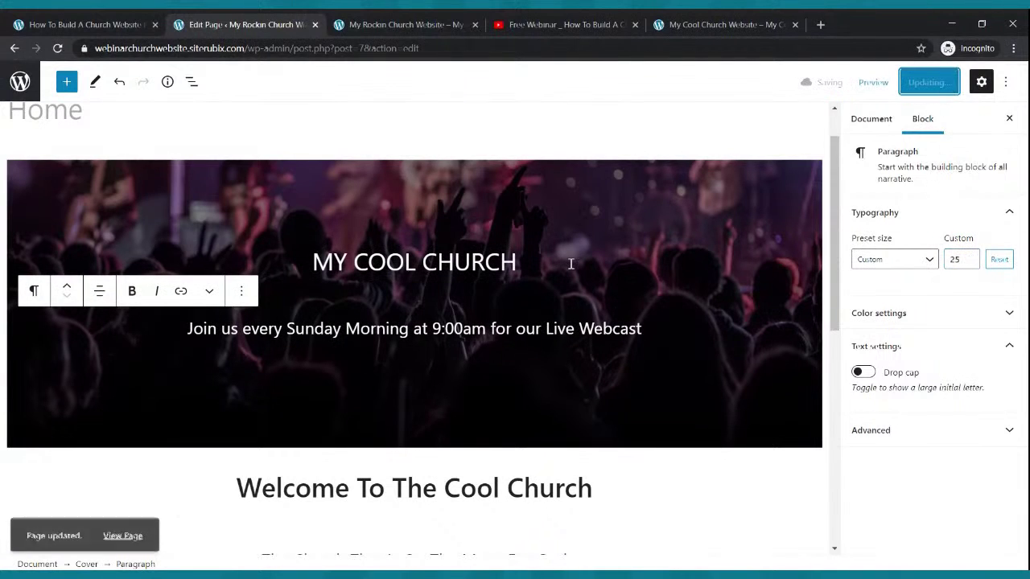
{"action": "left_click", "coordinate": [393, 23]}
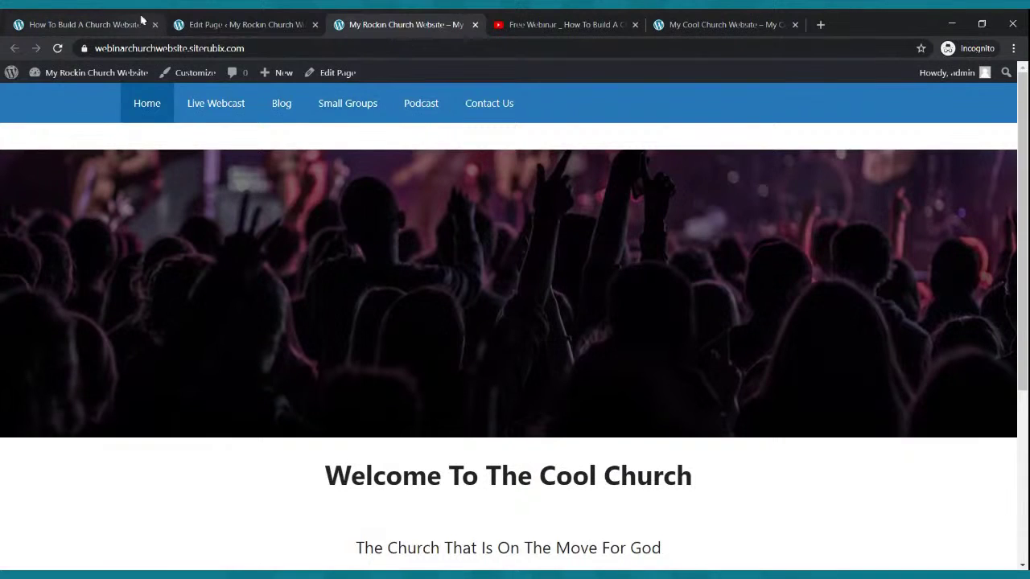
- Reload the live home page to check MY COOL CHURCH and the webcast line, then return to editing
{"action": "left_click", "coordinate": [57, 49]}
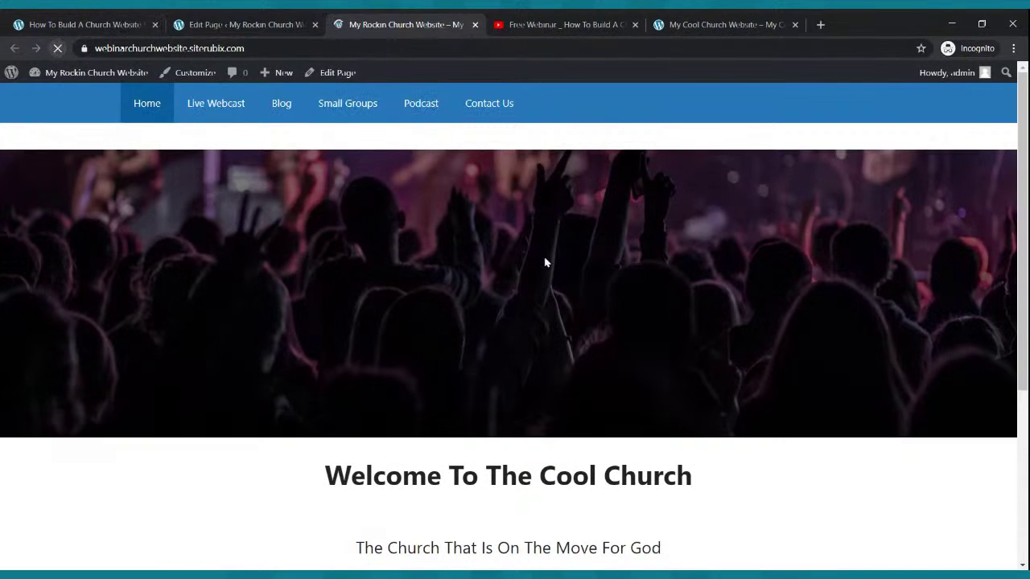
{"action": "scroll", "coordinate": [545, 261], "scroll_direction": "down", "scroll_amount": 3}
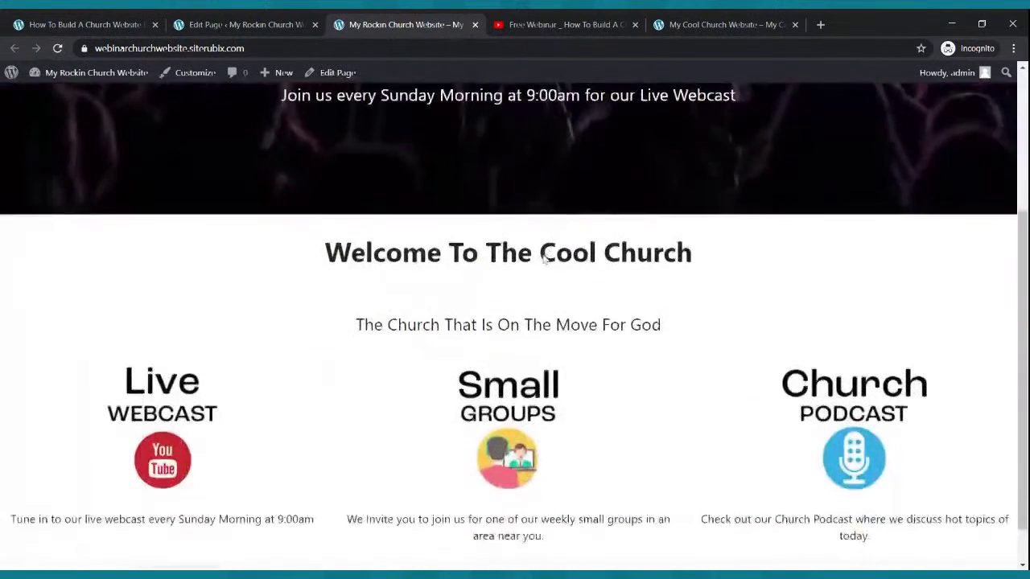
{"action": "scroll", "coordinate": [543, 260], "scroll_direction": "up", "scroll_amount": 3}
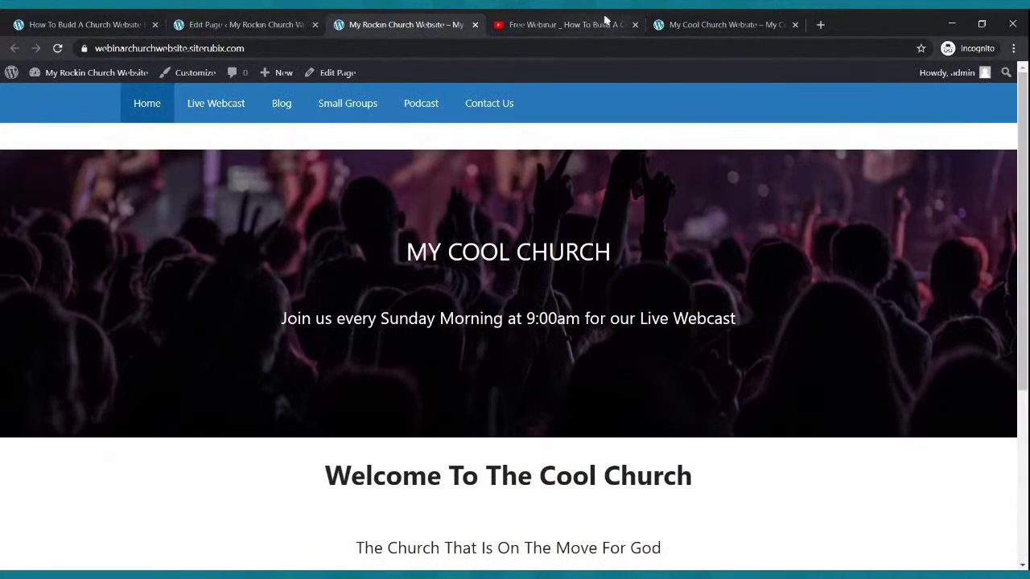
{"action": "left_click", "coordinate": [772, 26]}
{"action": "left_click", "coordinate": [552, 362]}
{"action": "left_click", "coordinate": [206, 21]}
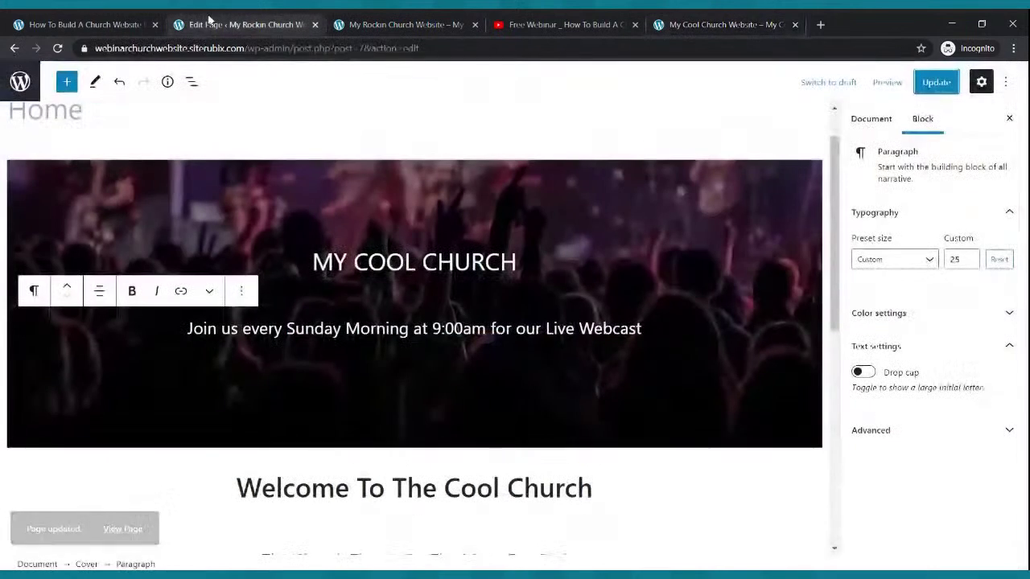
- Insert a Buttons block on the cover below the webcast tagline
{"action": "left_click", "coordinate": [688, 328]}
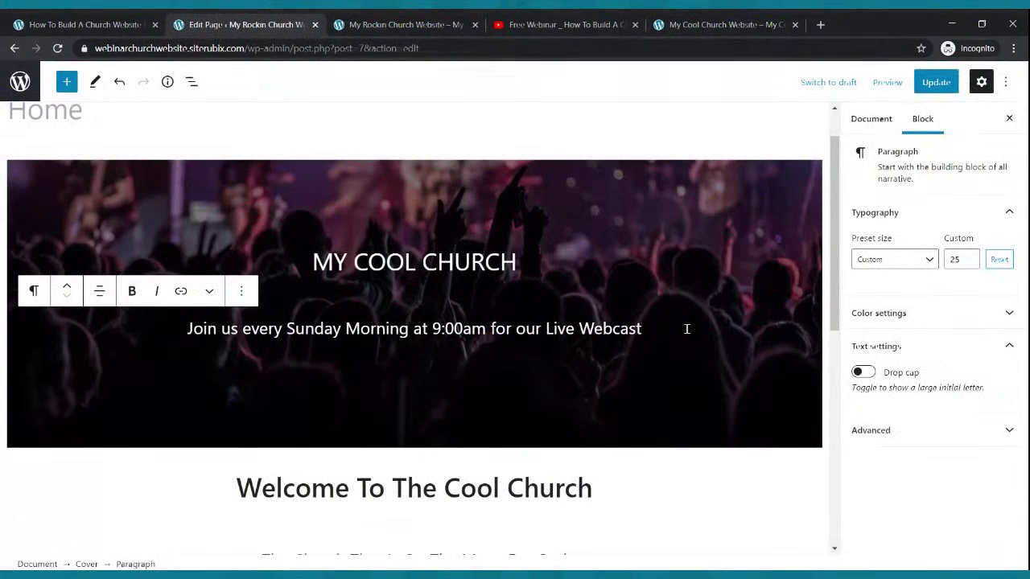
{"action": "key", "text": "Return"}
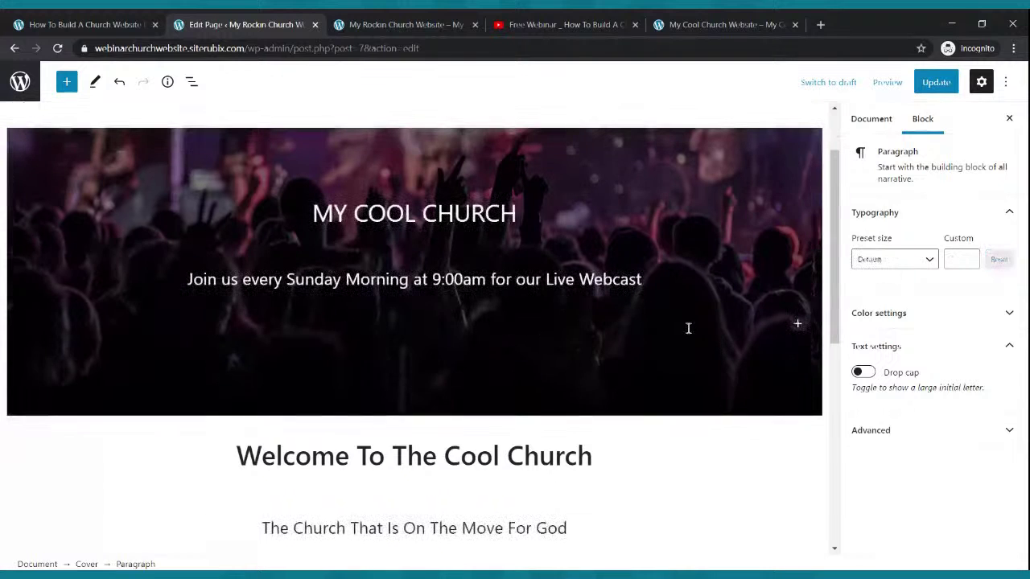
{"action": "left_click", "coordinate": [799, 326]}
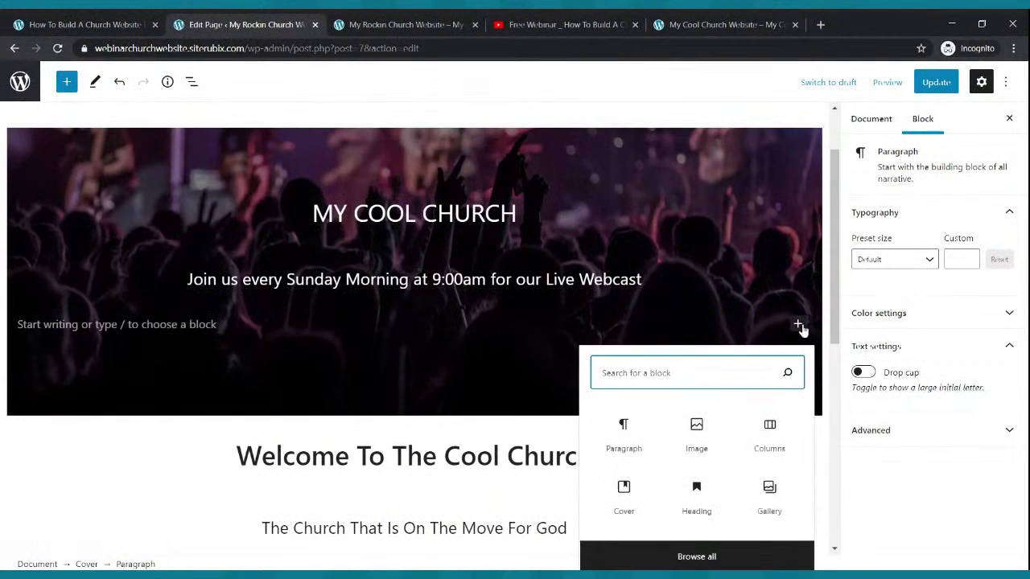
{"action": "type", "text": "BUTTON"}
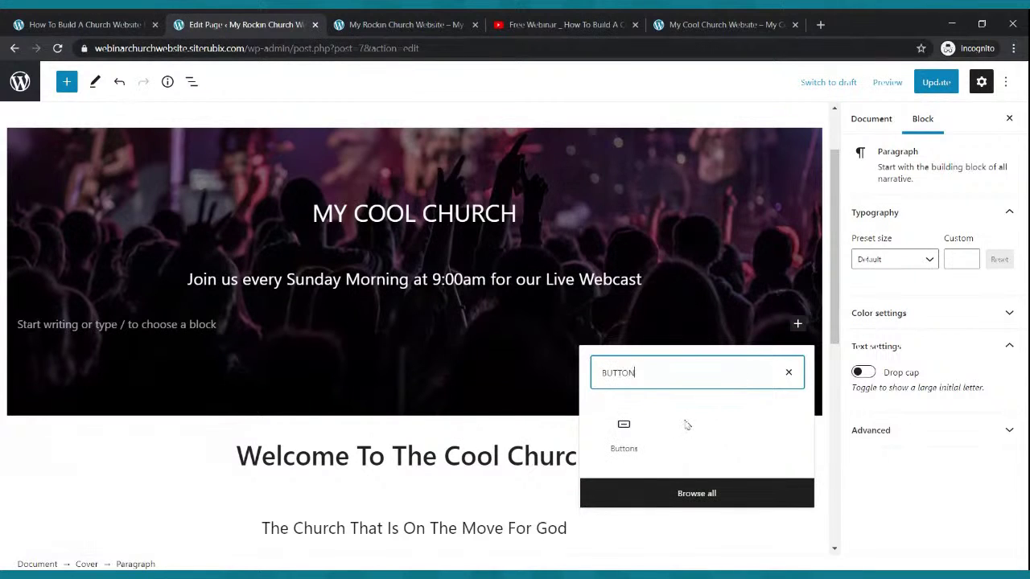
{"action": "left_click", "coordinate": [635, 433]}
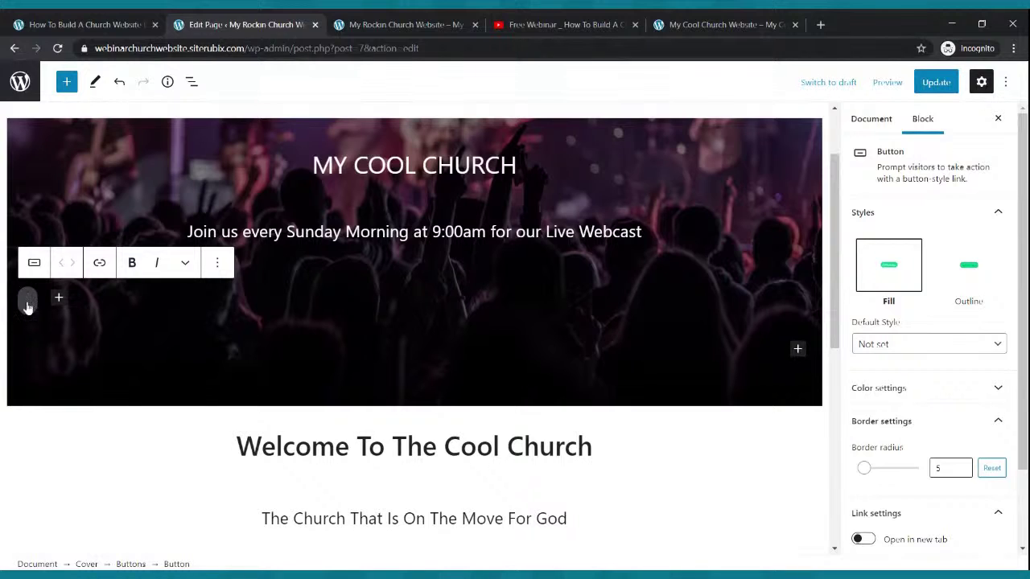
- Label the button 'WATCH LIVE NOW' and select the buttons group
{"action": "type", "text": "w"}
{"action": "key", "text": "BackSpace"}
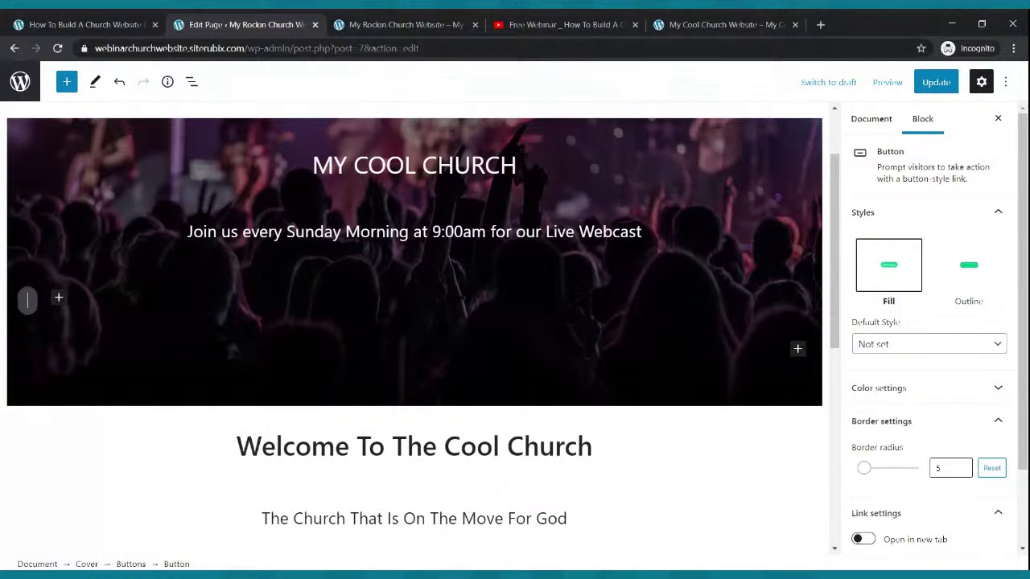
{"action": "type", "text": "WATCH LIVE NOW"}
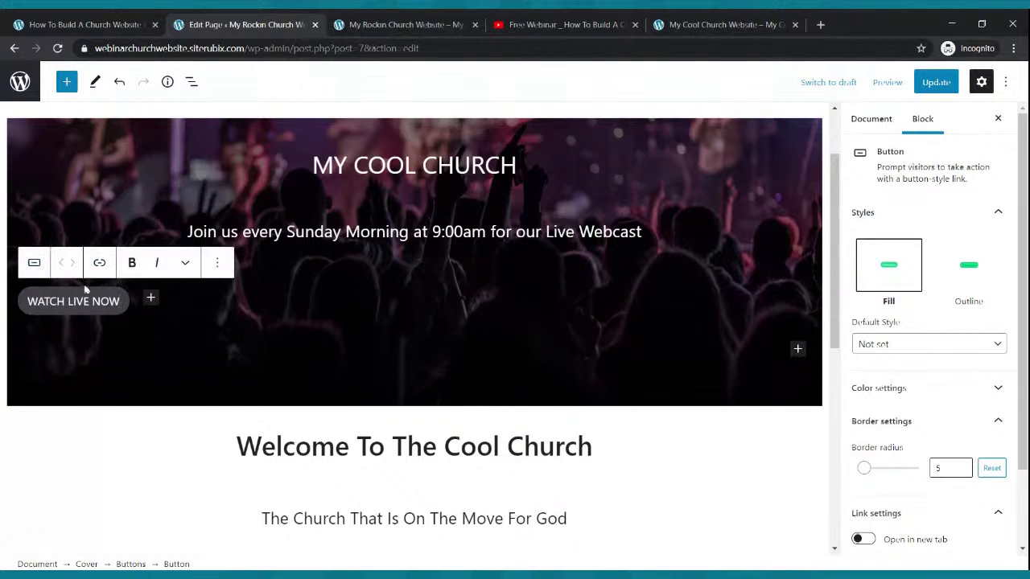
{"action": "left_click", "coordinate": [89, 322]}
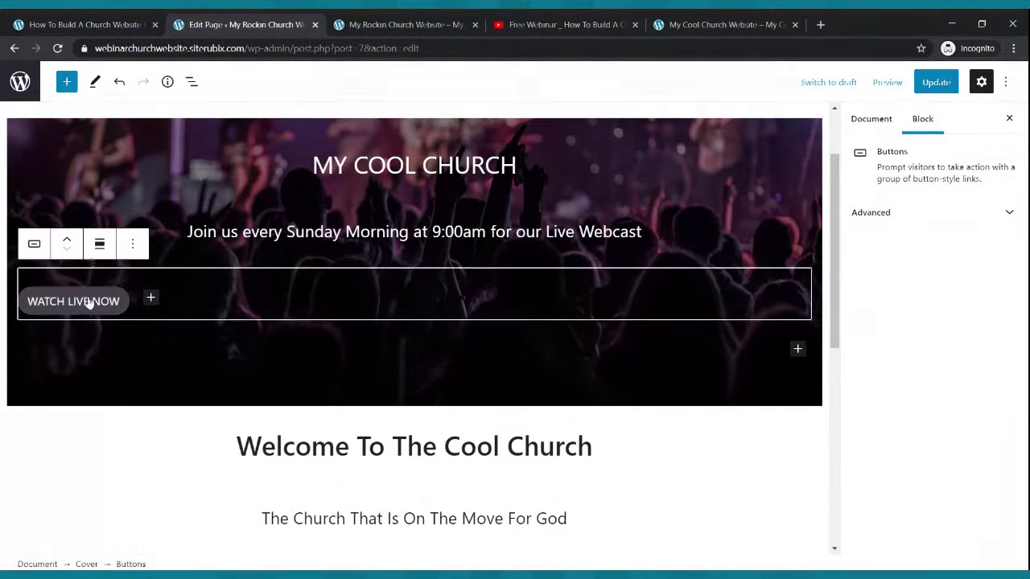
- Centre the WATCH LIVE NOW button in the cover
{"action": "left_click", "coordinate": [99, 244]}
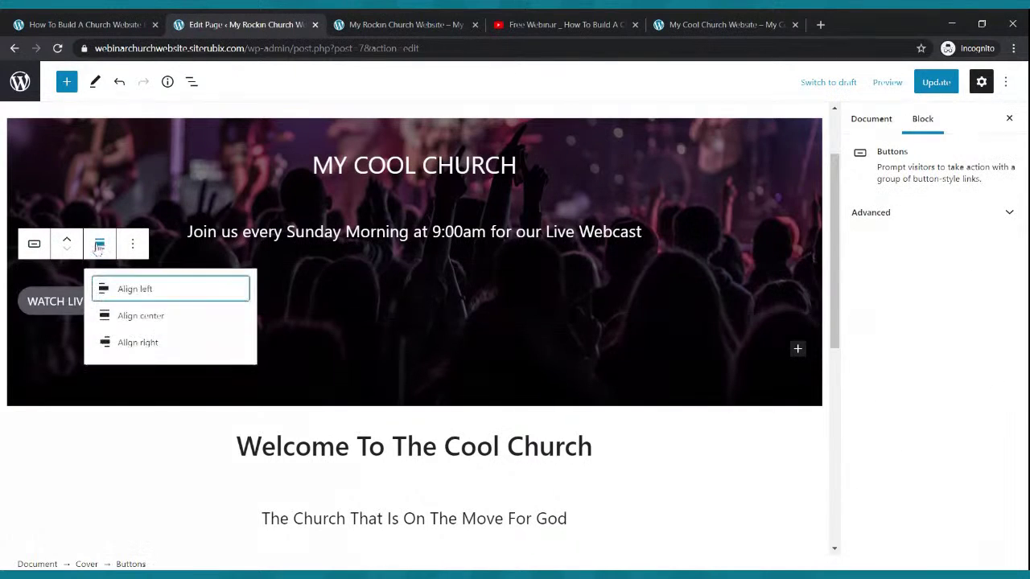
{"action": "left_click", "coordinate": [112, 315]}
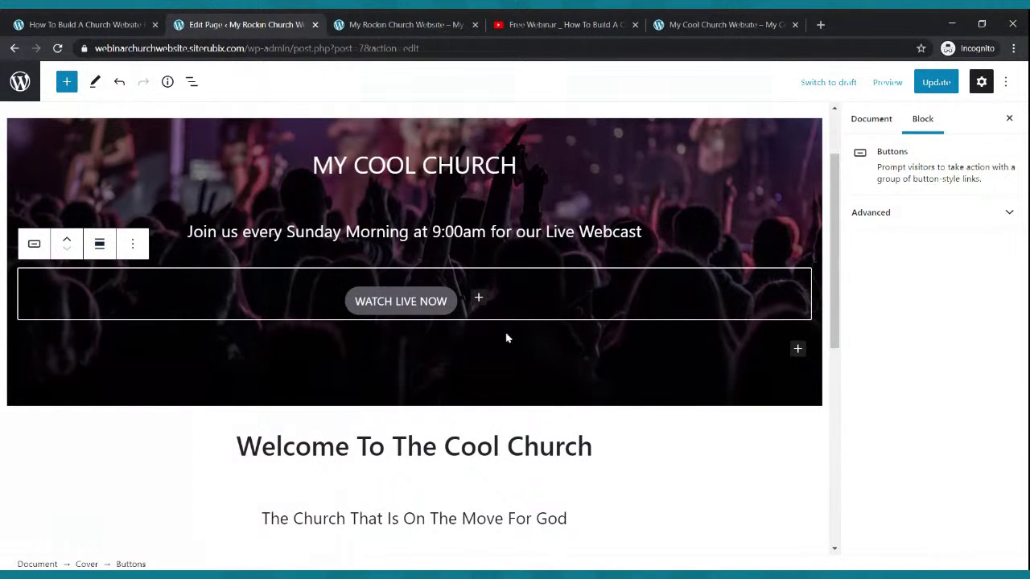
{"action": "left_click", "coordinate": [454, 310]}
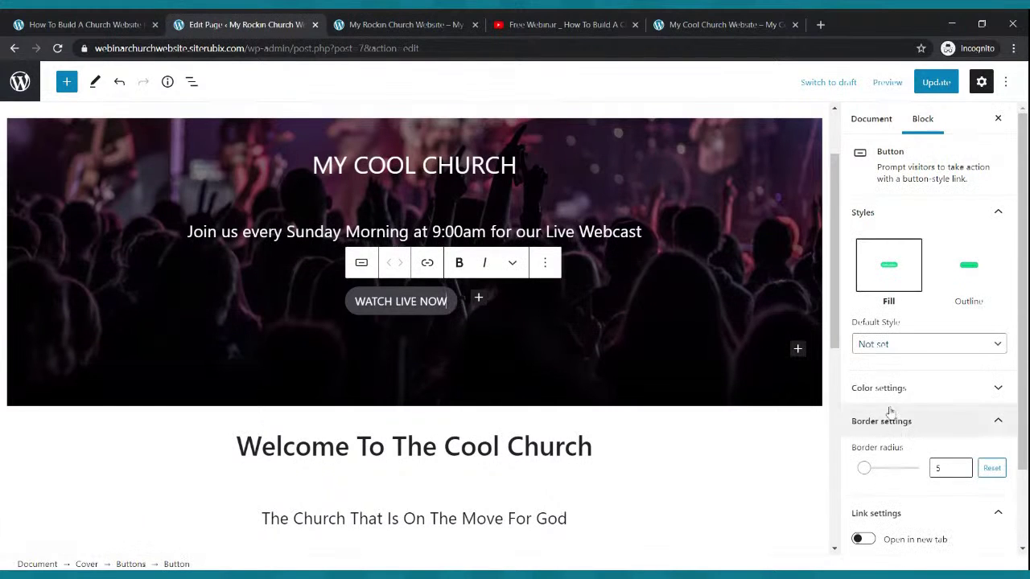
{"action": "scroll", "coordinate": [891, 418], "scroll_direction": "down", "scroll_amount": 2}
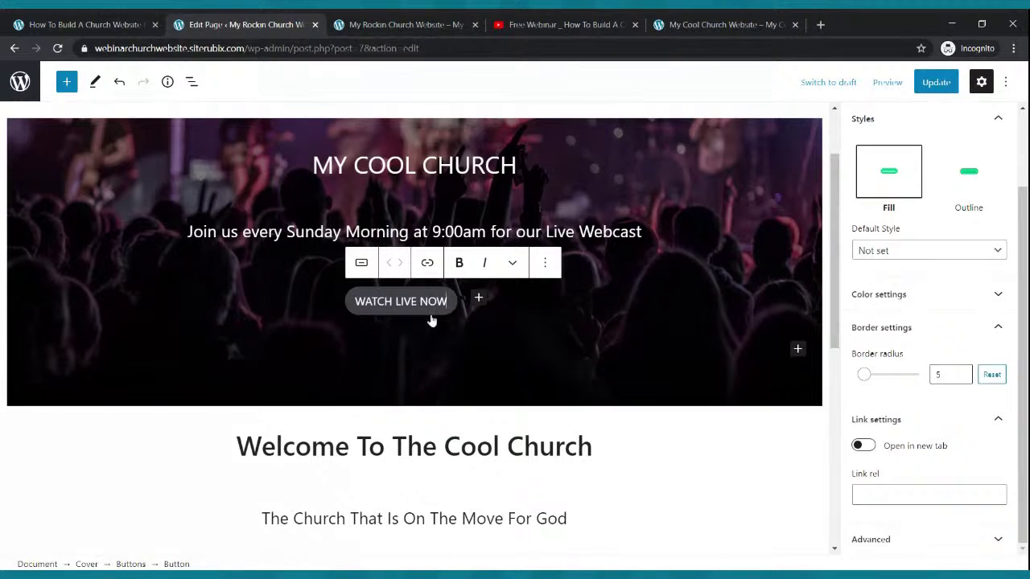
- Give the button white text on a red background, update the page, and view the live site
{"action": "left_click", "coordinate": [965, 299]}
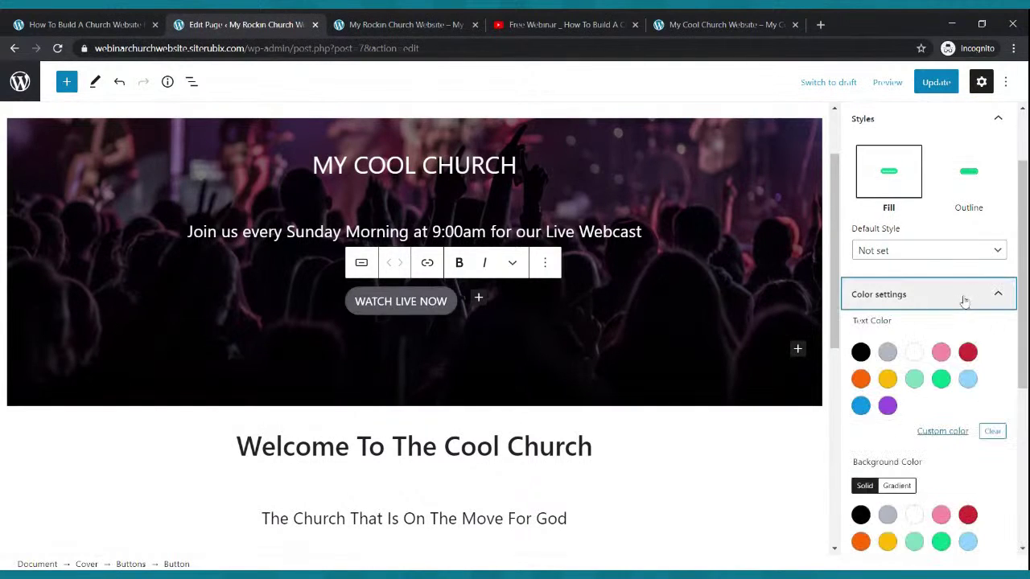
{"action": "left_click", "coordinate": [915, 354]}
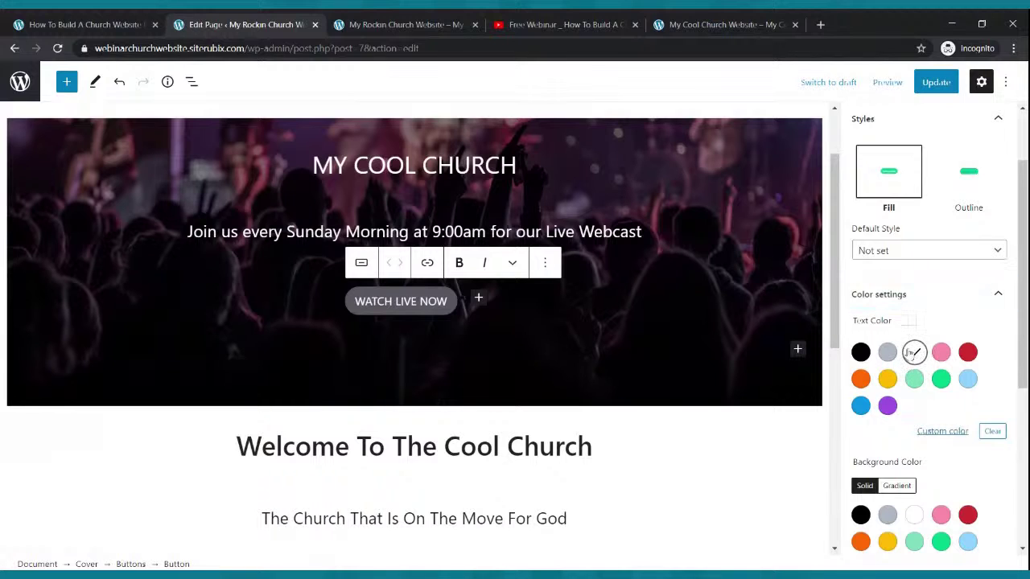
{"action": "scroll", "coordinate": [918, 360], "scroll_direction": "down", "scroll_amount": 1}
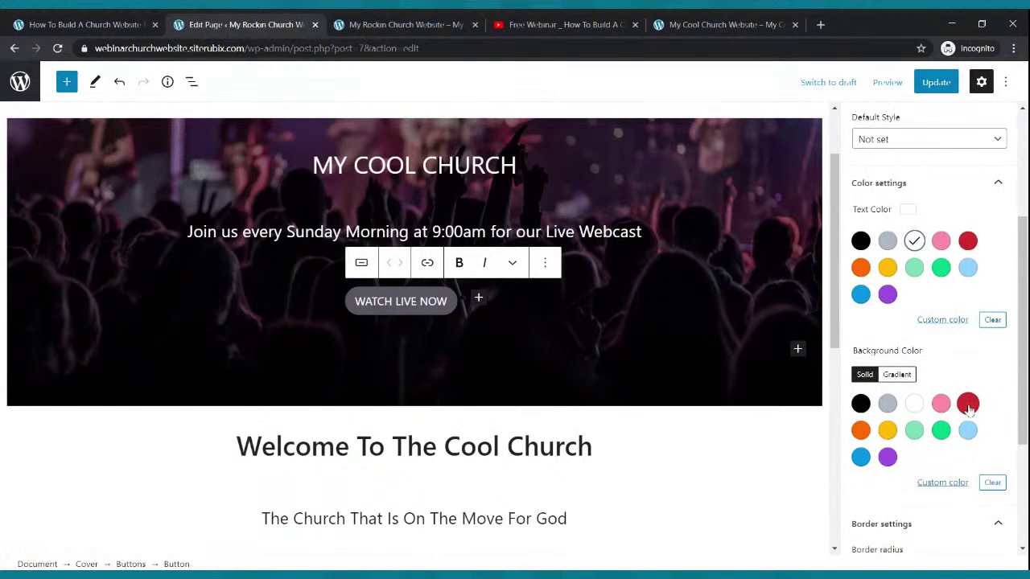
{"action": "left_click", "coordinate": [969, 406]}
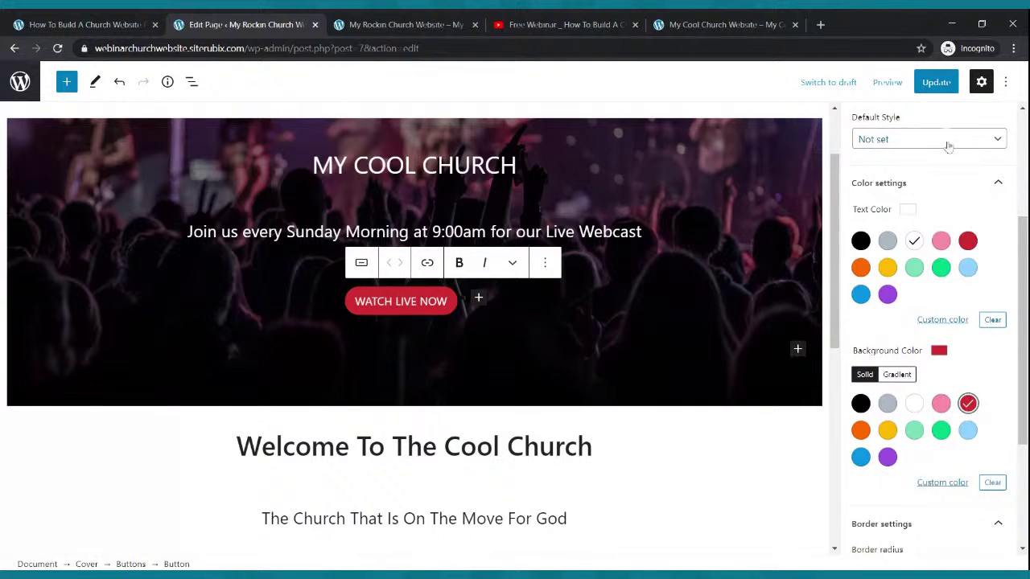
{"action": "left_click", "coordinate": [937, 82]}
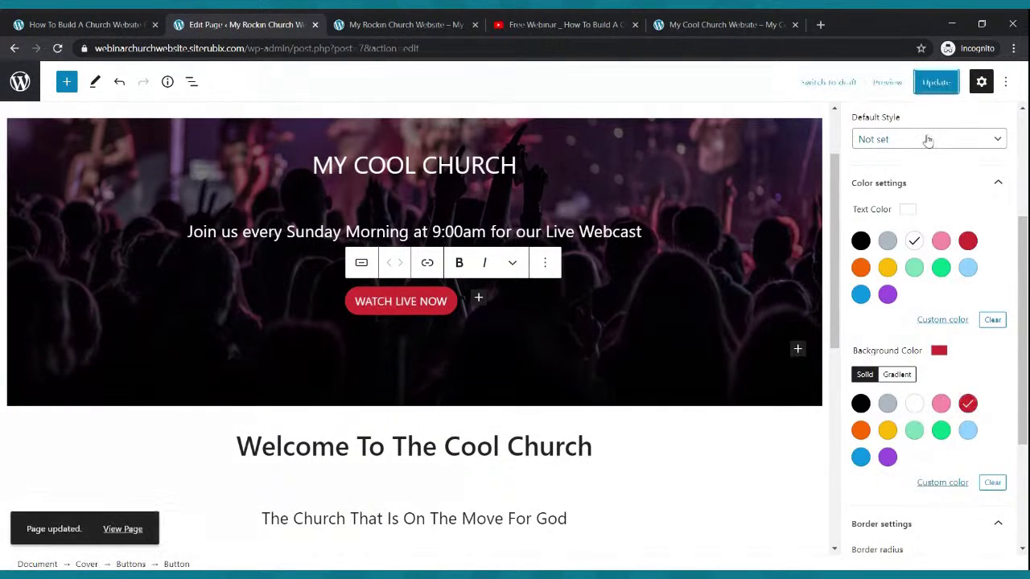
{"action": "left_click", "coordinate": [372, 21]}
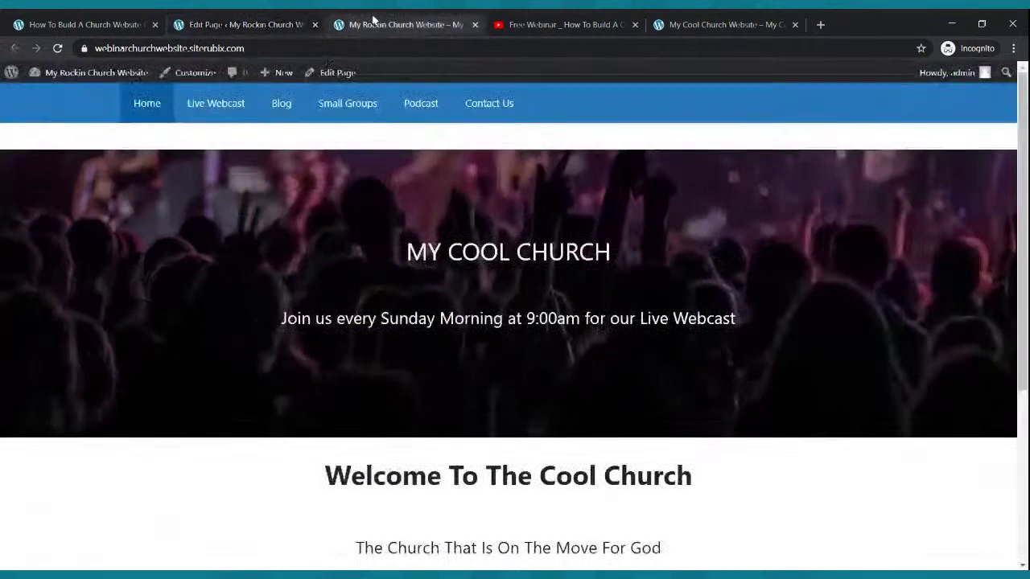
- Reload the live Home page and scroll through it to check the centred red button
{"action": "left_click", "coordinate": [58, 49]}
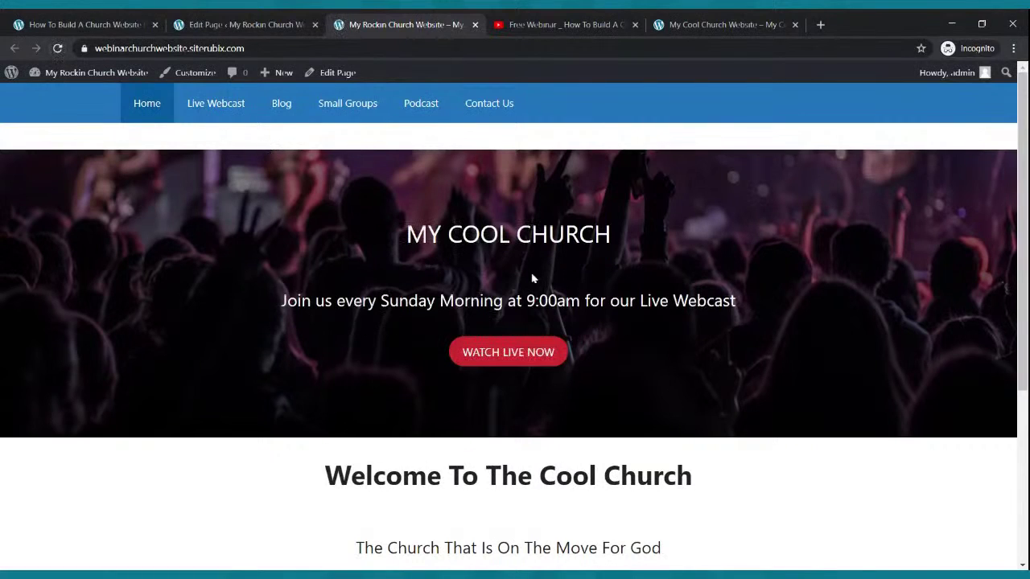
{"action": "scroll", "coordinate": [515, 291], "scroll_direction": "down", "scroll_amount": 3}
{"action": "scroll", "coordinate": [515, 291], "scroll_direction": "up", "scroll_amount": 3}
{"action": "scroll", "coordinate": [517, 293], "scroll_direction": "down", "scroll_amount": 3}
{"action": "scroll", "coordinate": [517, 294], "scroll_direction": "down", "scroll_amount": 1}
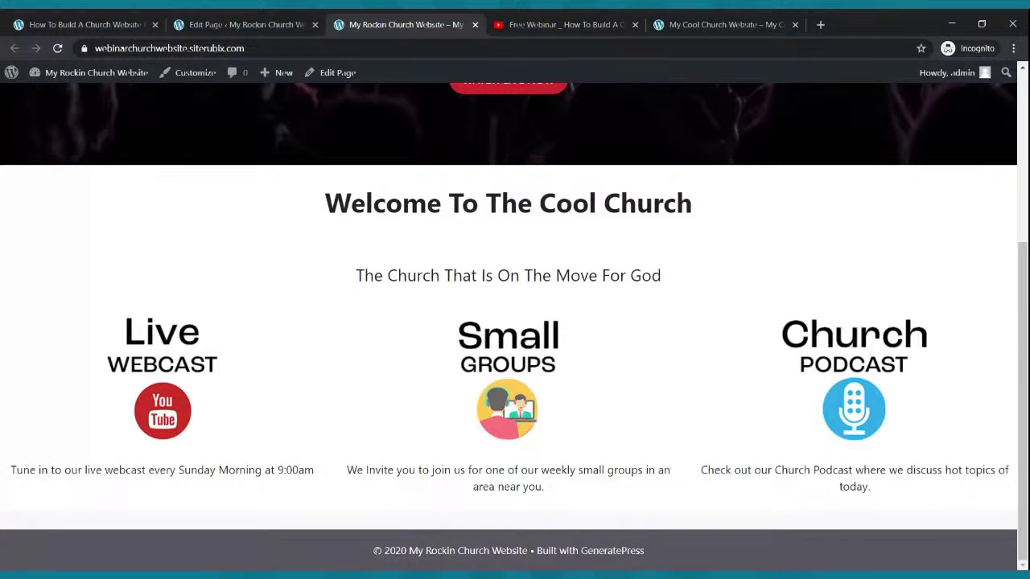
{"action": "scroll", "coordinate": [514, 278], "scroll_direction": "up", "scroll_amount": 3}
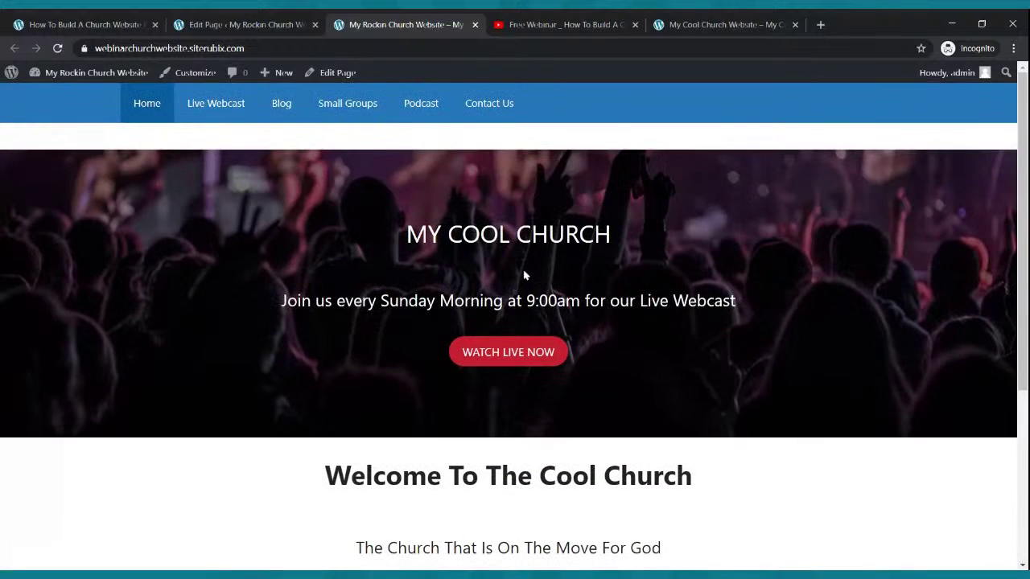
{"action": "scroll", "coordinate": [525, 276], "scroll_direction": "down", "scroll_amount": 2}
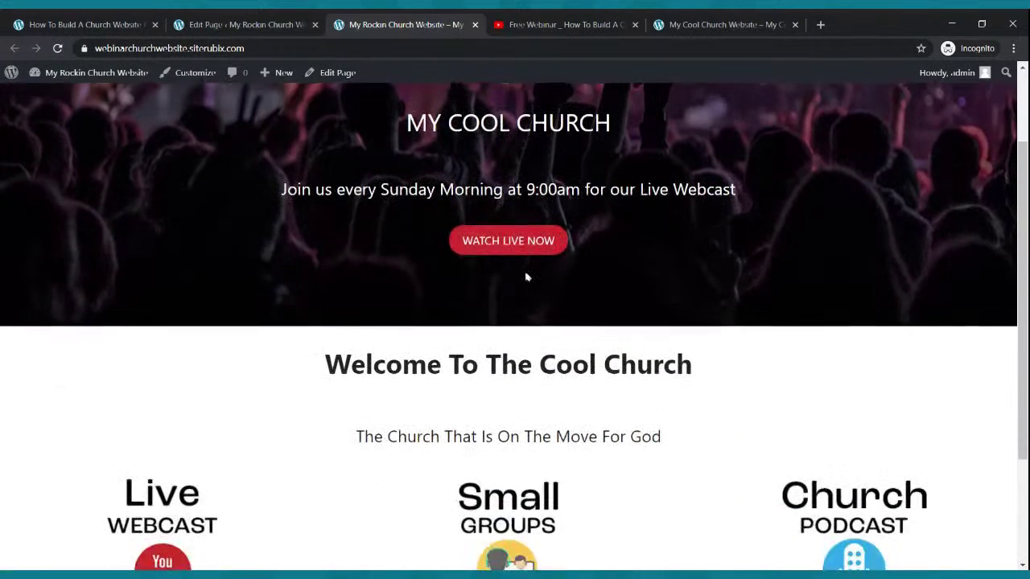
- Compare against the My Cool Church reference site, then return to the live page
{"action": "left_click", "coordinate": [656, 24]}
{"action": "scroll", "coordinate": [626, 156], "scroll_direction": "down", "scroll_amount": 4}
{"action": "scroll", "coordinate": [620, 142], "scroll_direction": "up", "scroll_amount": 4}
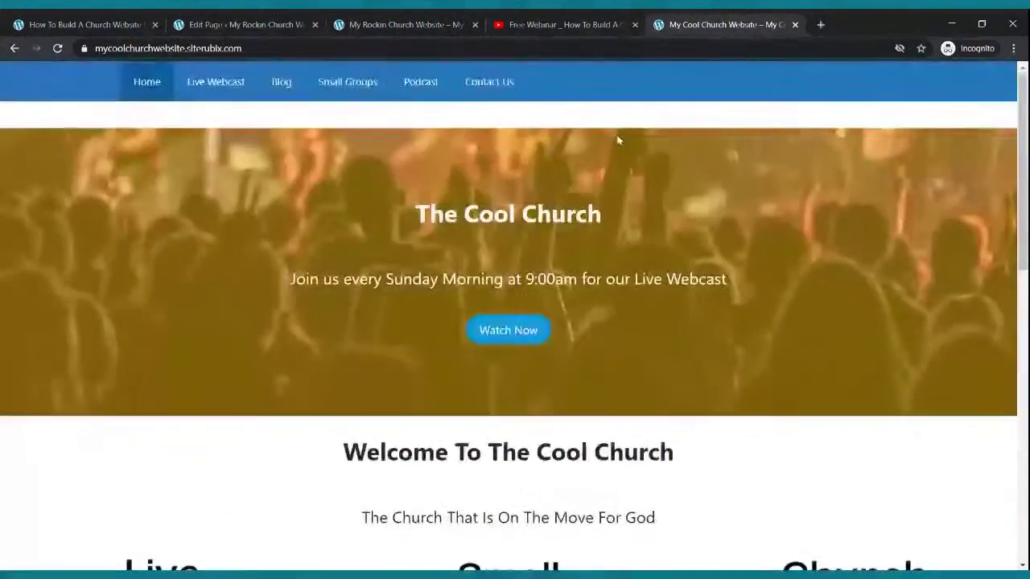
{"action": "left_click", "coordinate": [342, 21]}
{"action": "scroll", "coordinate": [483, 201], "scroll_direction": "up", "scroll_amount": 2}
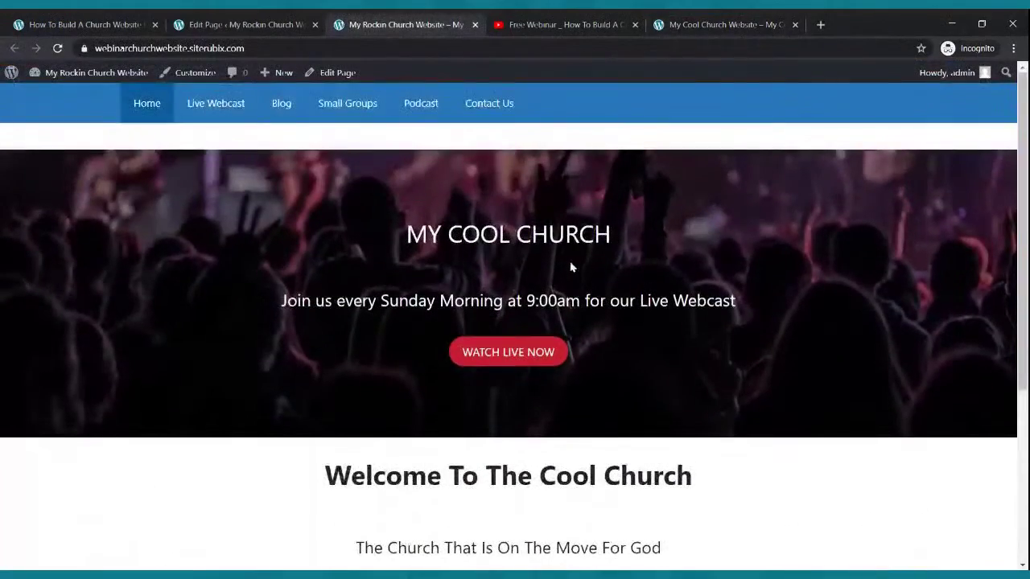
{"action": "scroll", "coordinate": [573, 268], "scroll_direction": "down", "scroll_amount": 2}
{"action": "scroll", "coordinate": [574, 269], "scroll_direction": "up", "scroll_amount": 2}
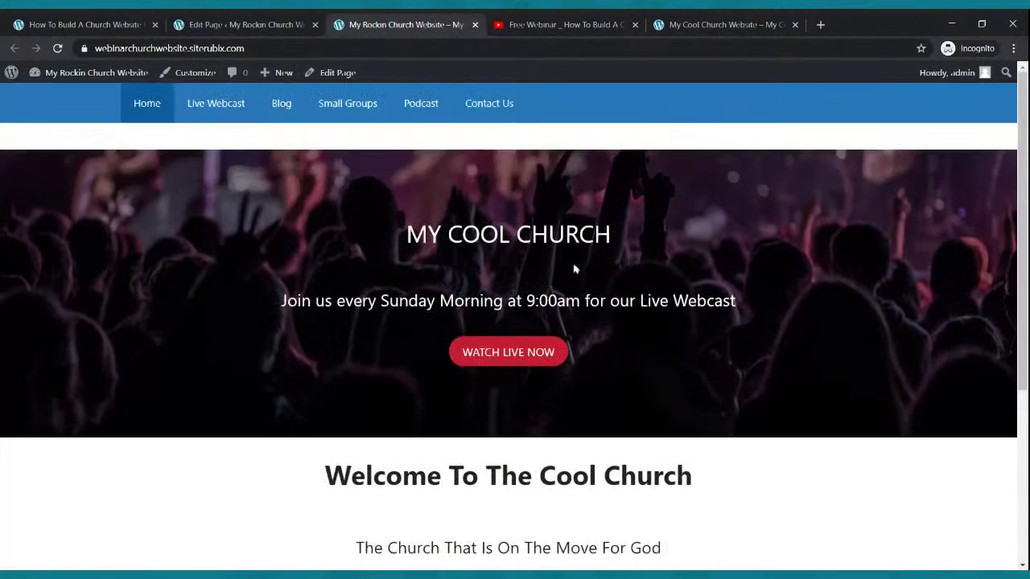
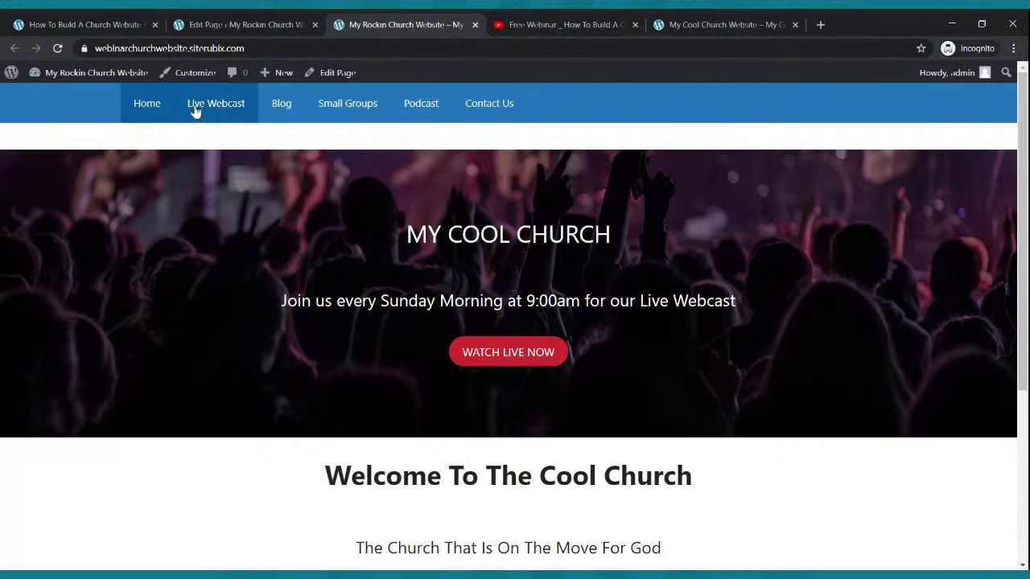
- Start a link on the WATCH LIVE NOW button and copy the Live Webcast page address from the live site
{"action": "left_click", "coordinate": [223, 26]}
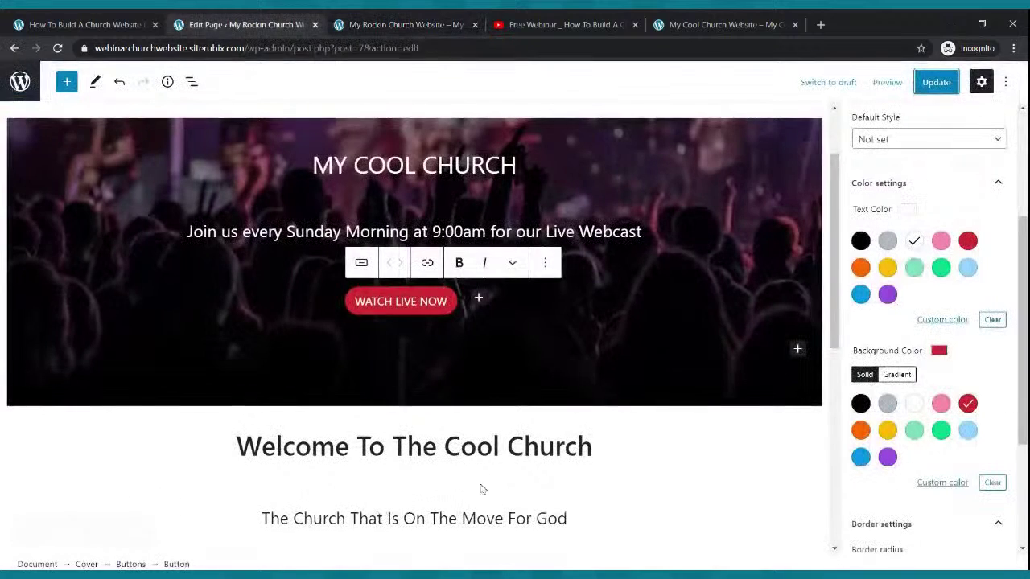
{"action": "left_click", "coordinate": [422, 312]}
{"action": "left_click", "coordinate": [429, 265]}
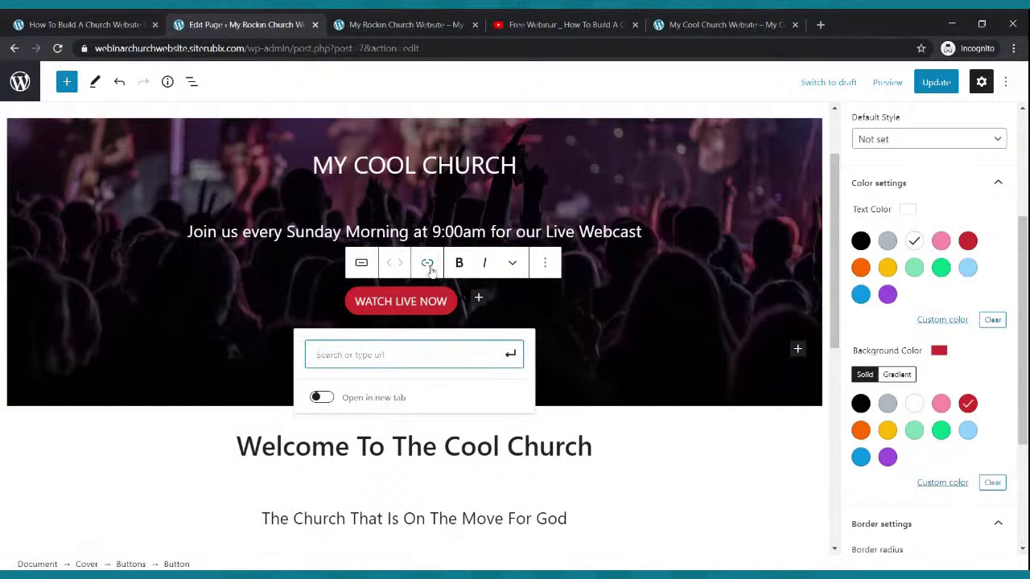
{"action": "left_click", "coordinate": [395, 23]}
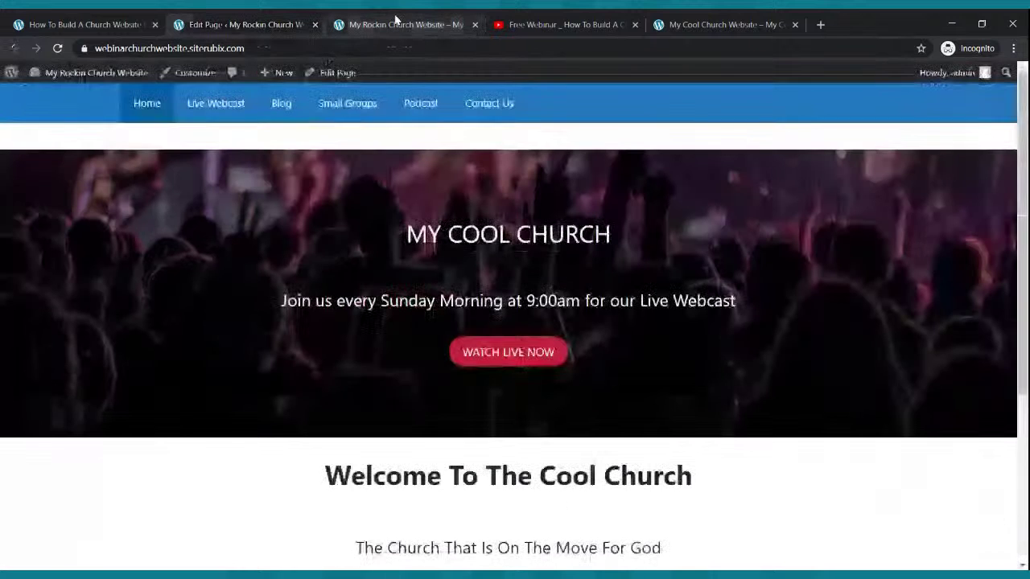
{"action": "left_click", "coordinate": [214, 104]}
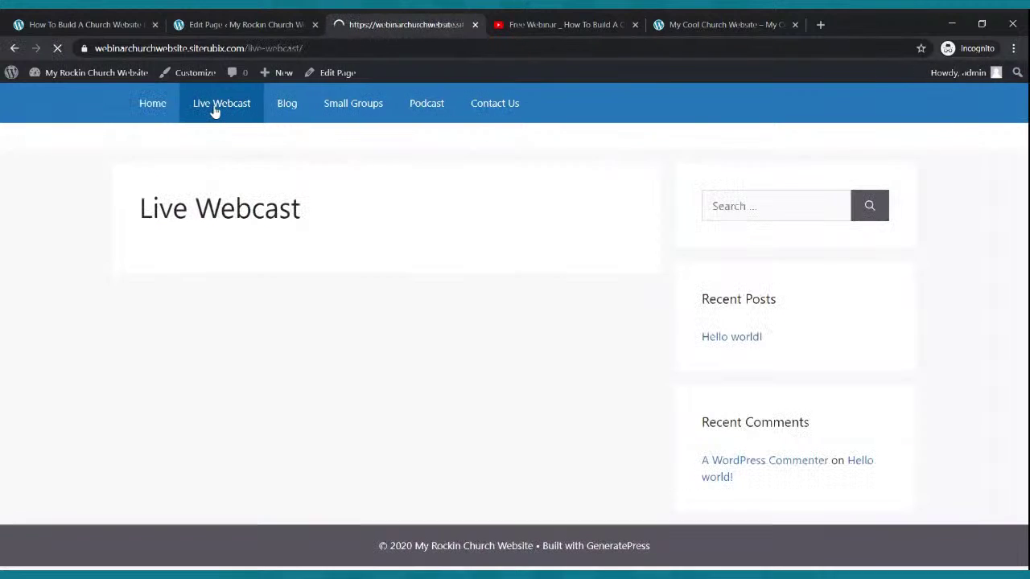
{"action": "left_click", "coordinate": [225, 50]}
{"action": "key", "text": "ctrl+c"}
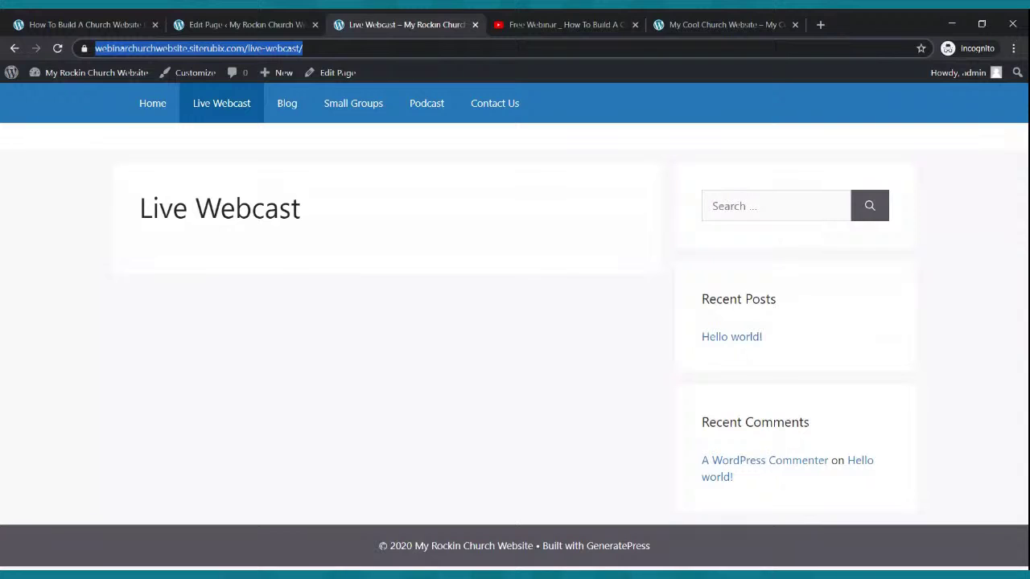
- Link the button to the /live-webcast/ address, update the home page, and open the live home page
{"action": "left_click", "coordinate": [217, 27]}
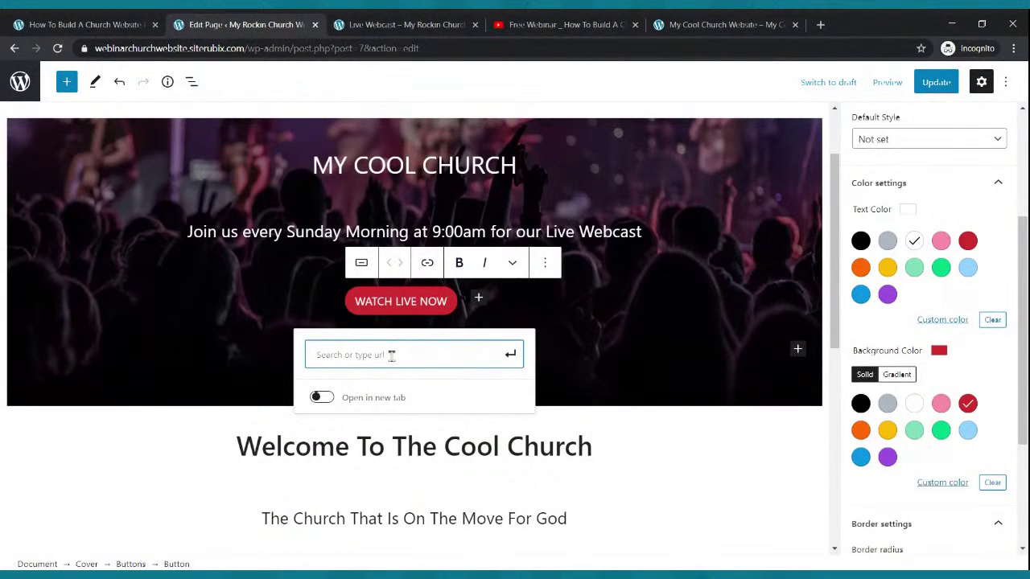
{"action": "key", "text": "ctrl+v"}
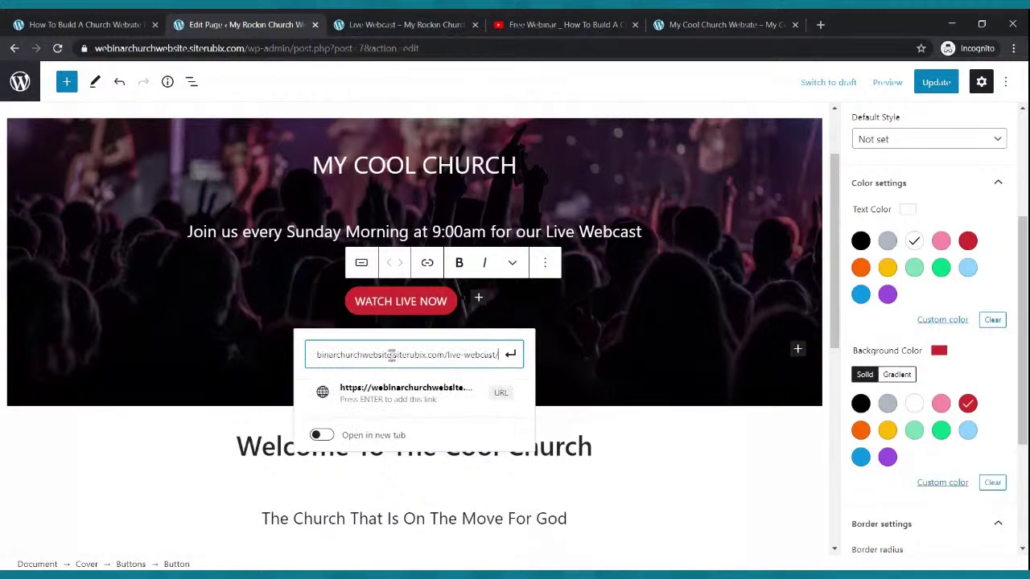
{"action": "left_click", "coordinate": [510, 354]}
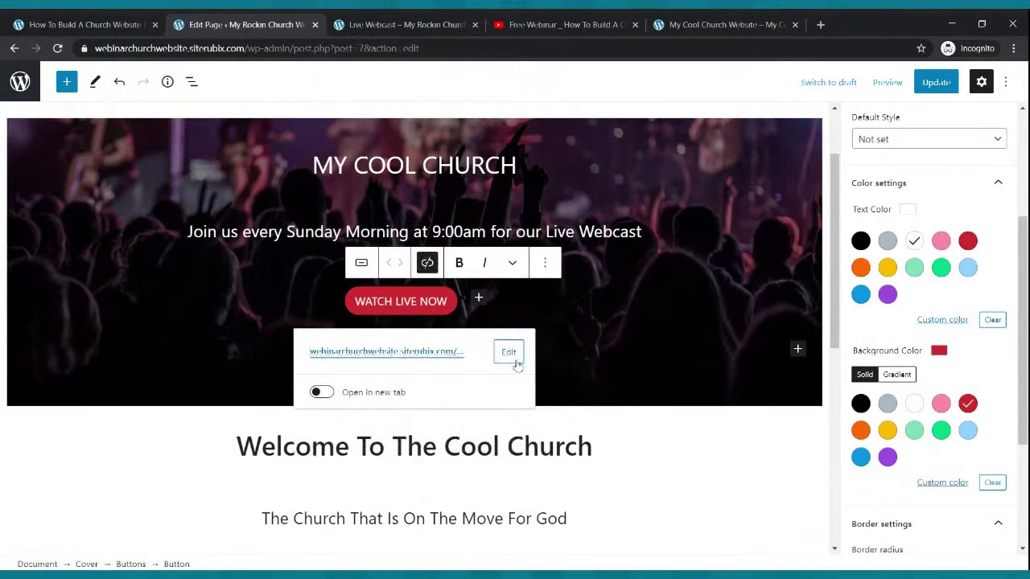
{"action": "left_click", "coordinate": [936, 83]}
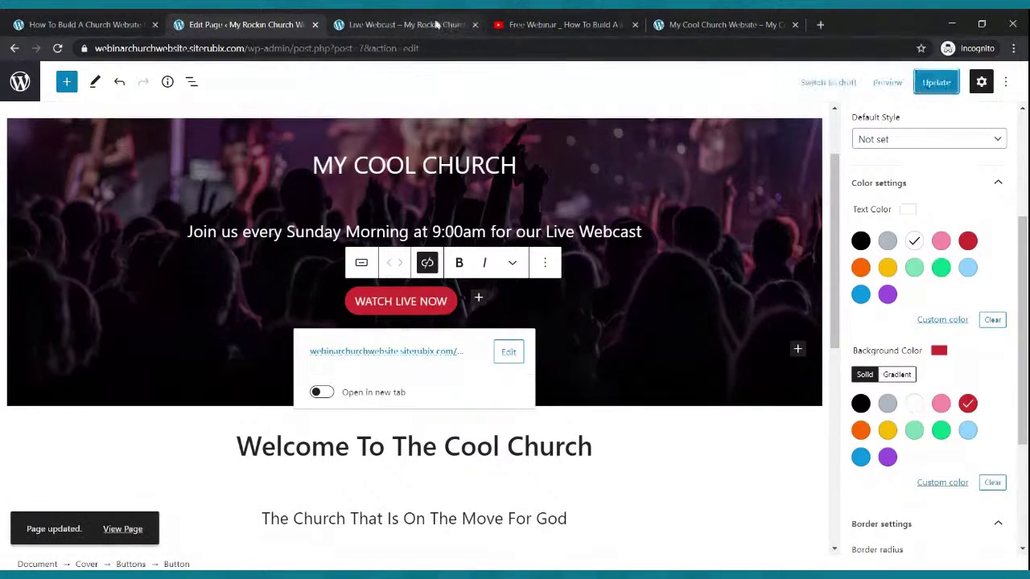
{"action": "left_click", "coordinate": [437, 27]}
{"action": "mouse_move", "coordinate": [84, 77]}
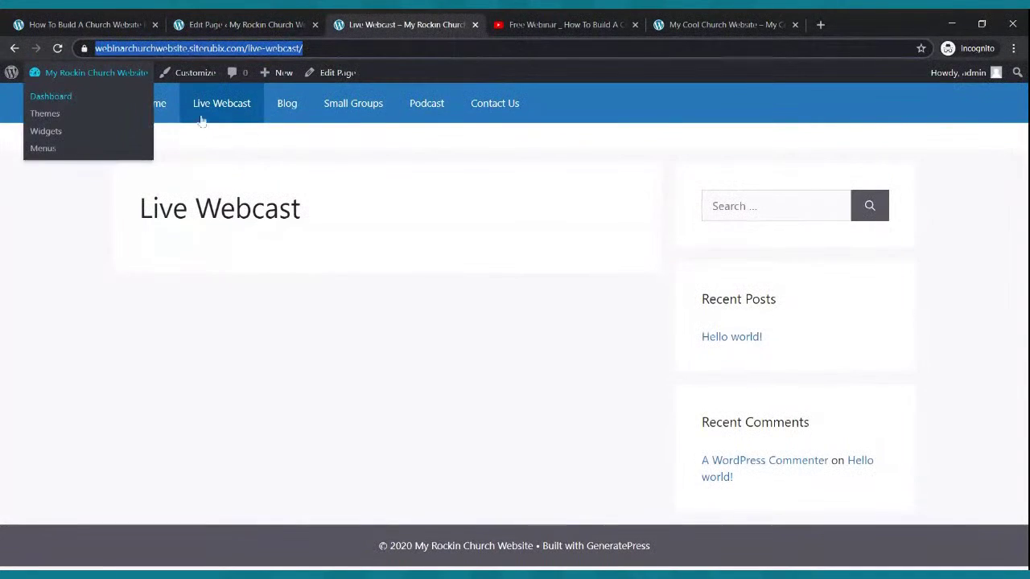
{"action": "left_click", "coordinate": [152, 103]}
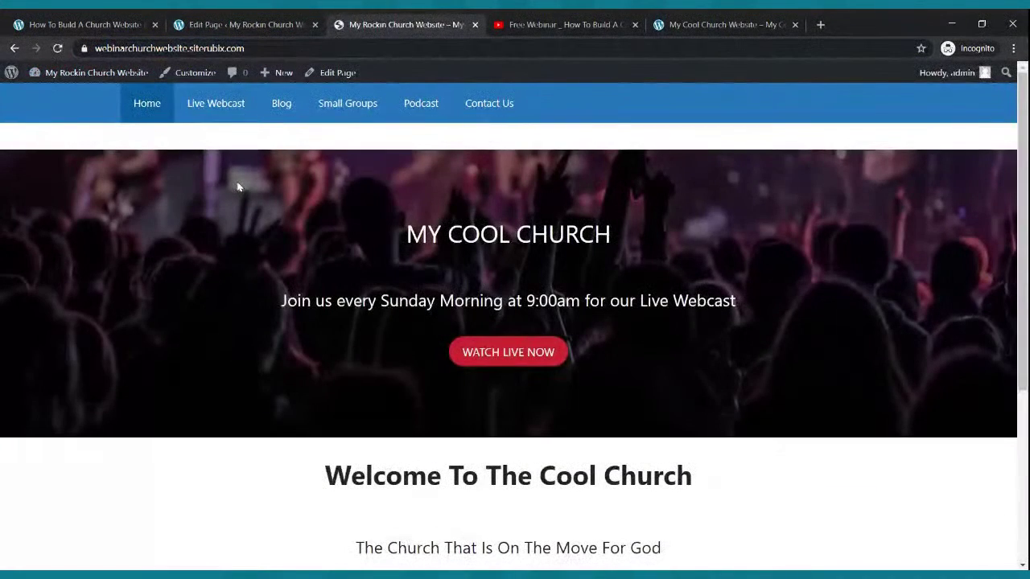
- Test that WATCH LIVE NOW opens Live Webcast, then scroll the live home page
{"action": "left_click", "coordinate": [491, 354]}
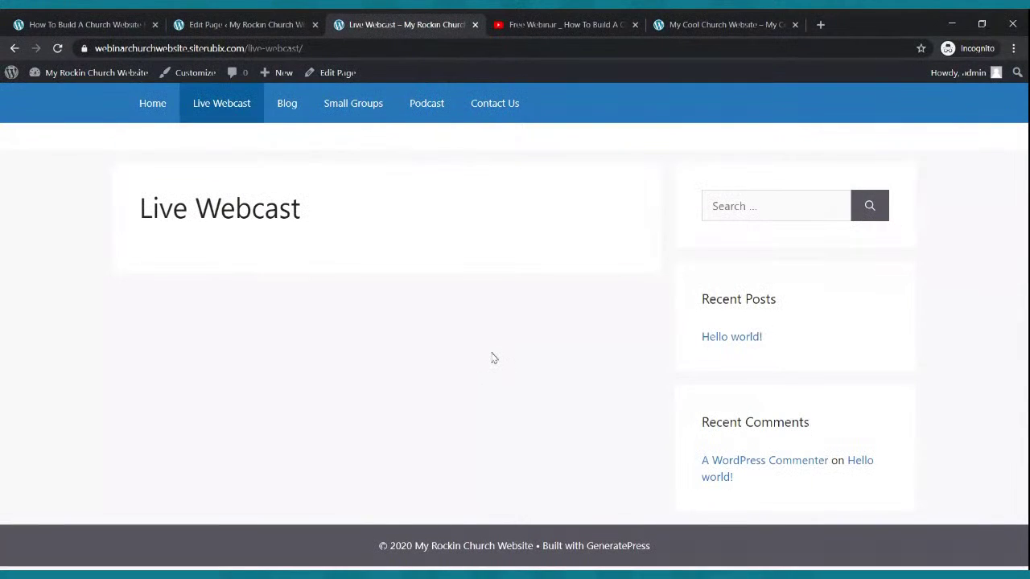
{"action": "left_click", "coordinate": [148, 113]}
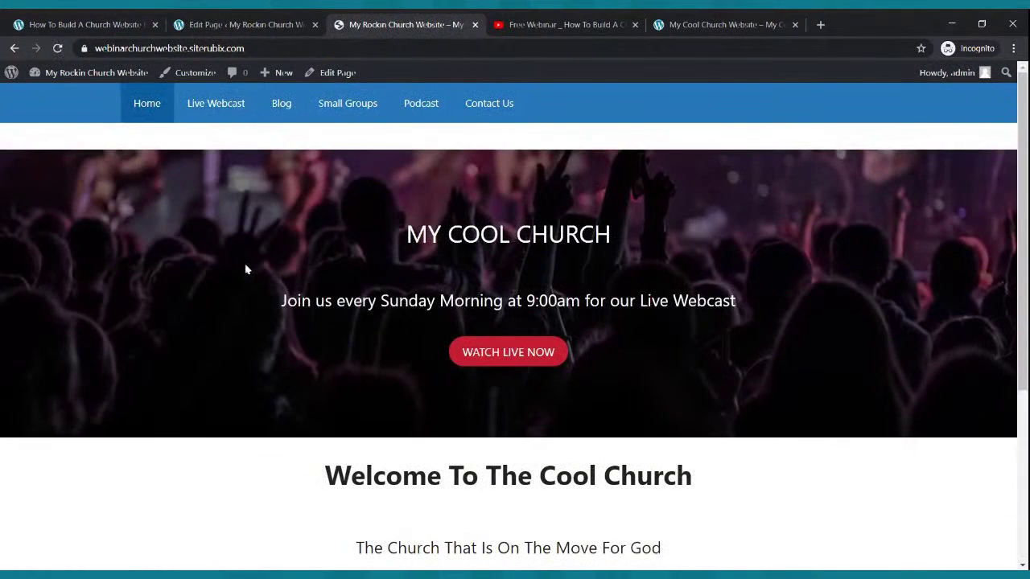
{"action": "scroll", "coordinate": [248, 271], "scroll_direction": "down", "scroll_amount": 3}
{"action": "scroll", "coordinate": [243, 272], "scroll_direction": "up", "scroll_amount": 5}
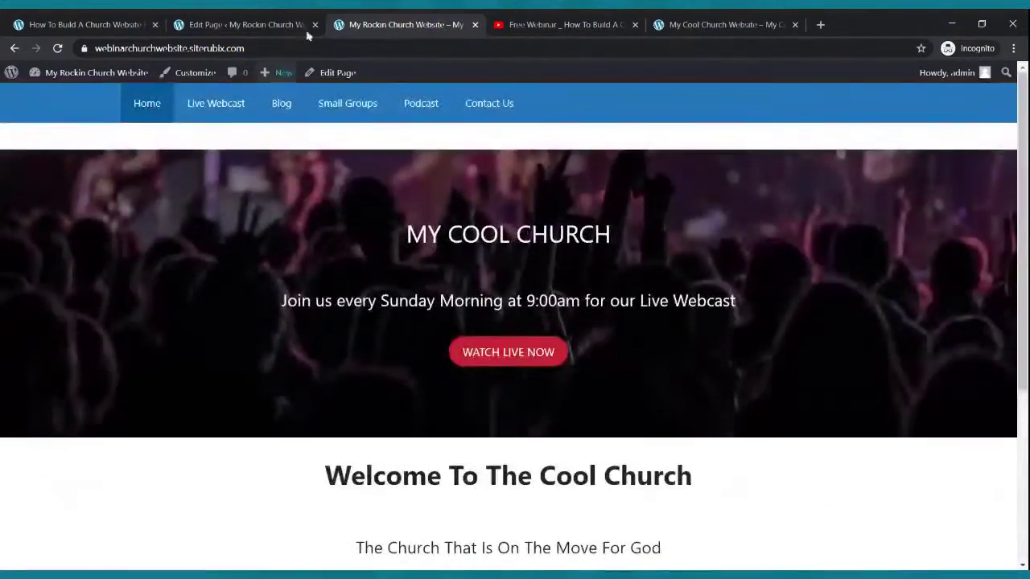
- Compare with the example church site, then scroll the editor down to the feature columns
{"action": "left_click", "coordinate": [697, 24]}
{"action": "scroll", "coordinate": [616, 373], "scroll_direction": "down", "scroll_amount": 10}
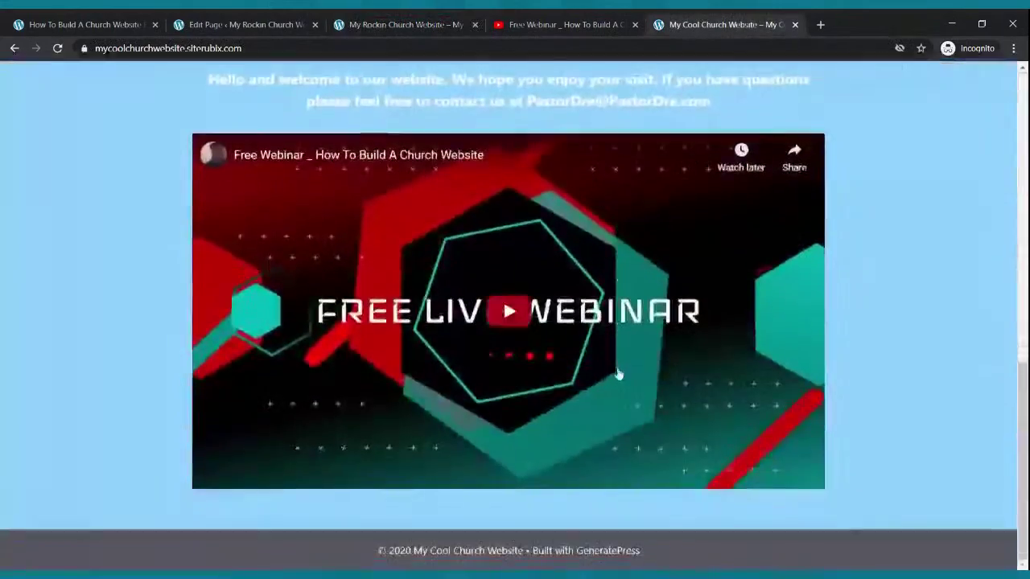
{"action": "scroll", "coordinate": [606, 398], "scroll_direction": "up", "scroll_amount": 10}
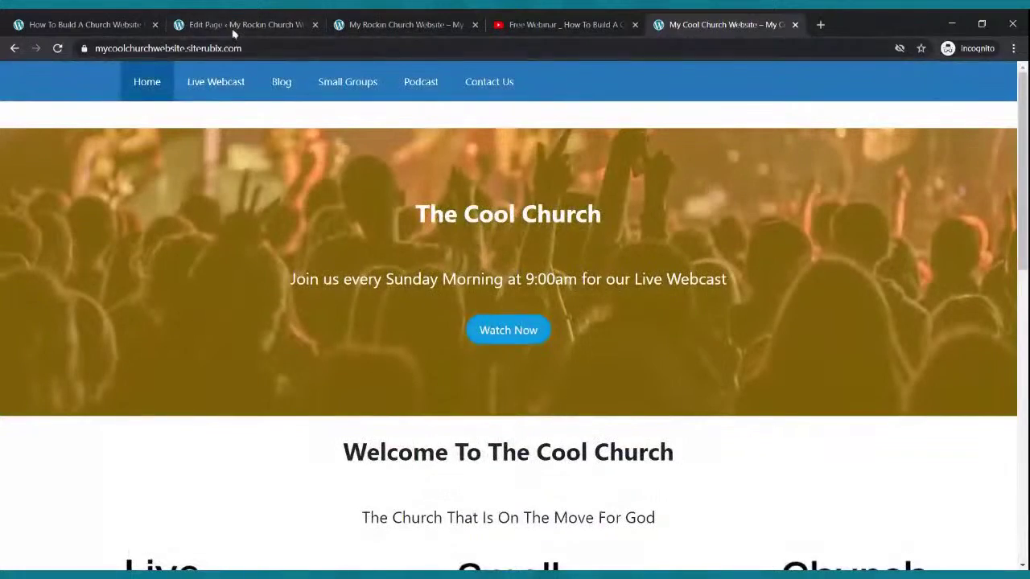
{"action": "left_click", "coordinate": [242, 24]}
{"action": "scroll", "coordinate": [462, 218], "scroll_direction": "down", "scroll_amount": 5}
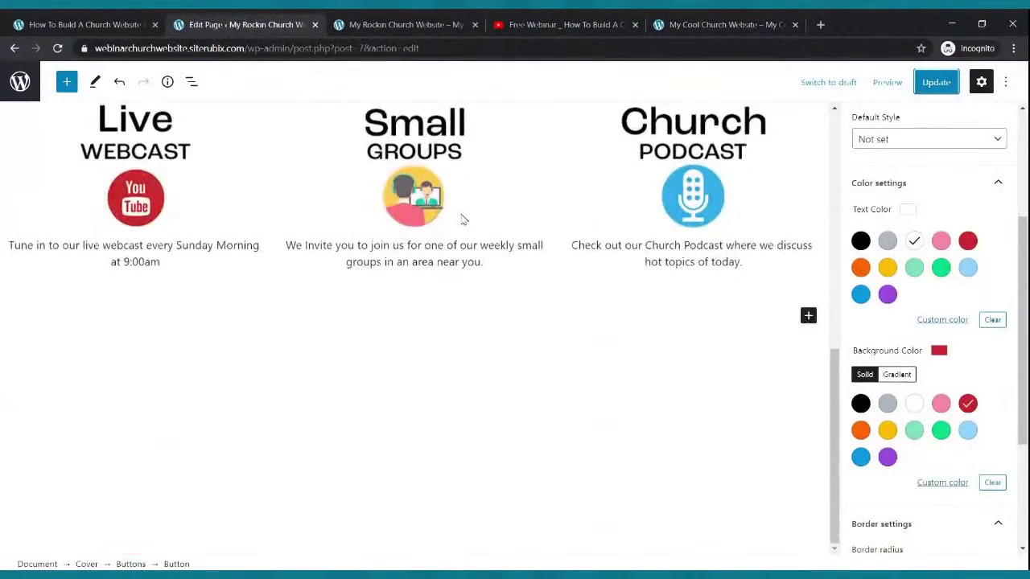
- Insert a Cover block below the columns with a green background
{"action": "left_click", "coordinate": [808, 317]}
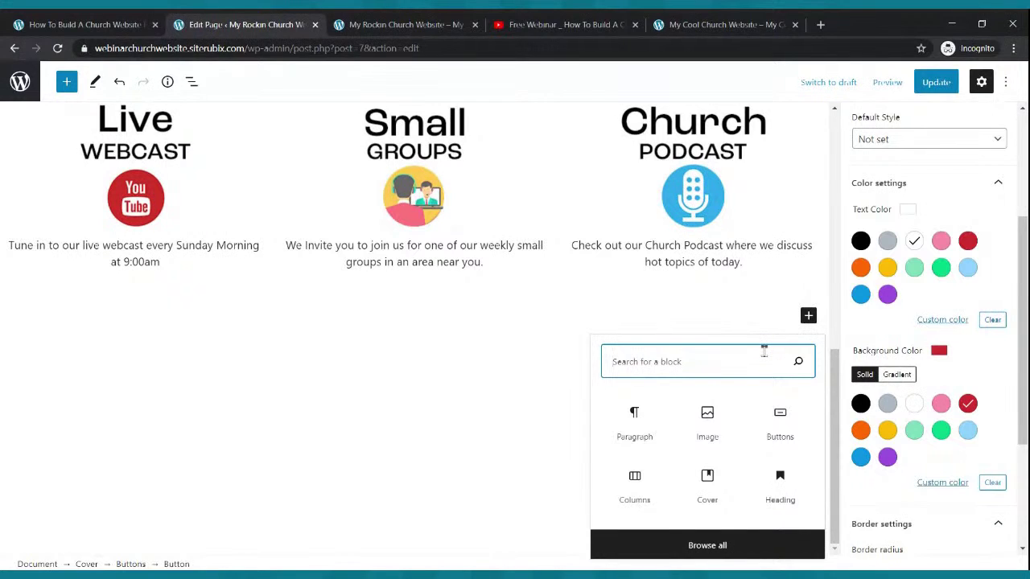
{"action": "type", "text": "cove"}
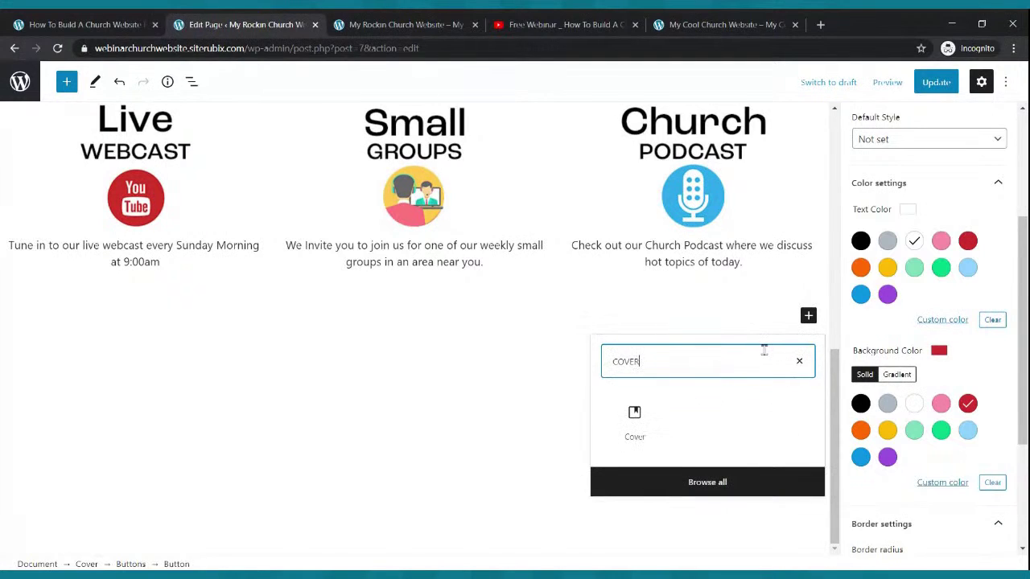
{"action": "left_click", "coordinate": [610, 422]}
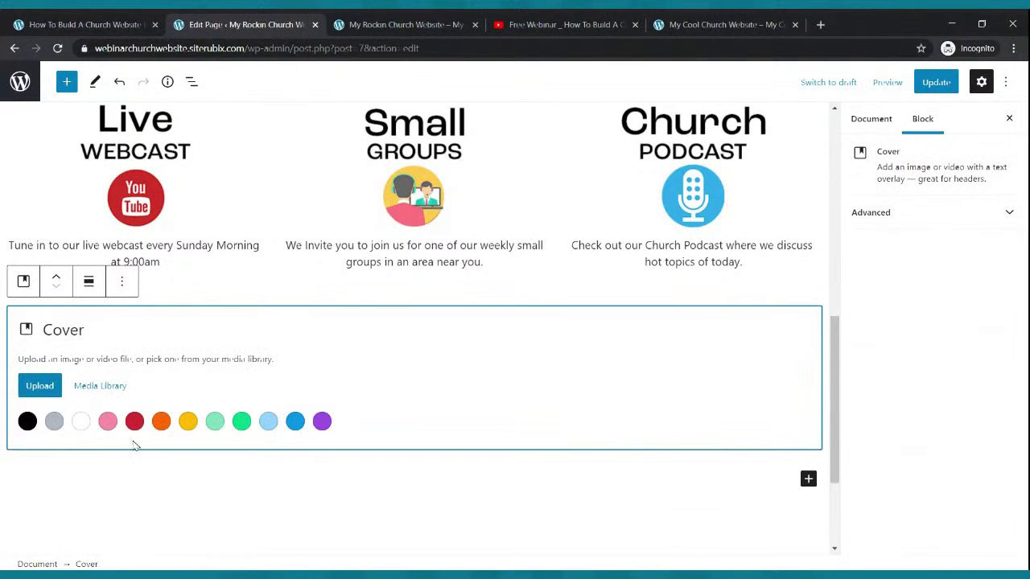
{"action": "left_click", "coordinate": [241, 423]}
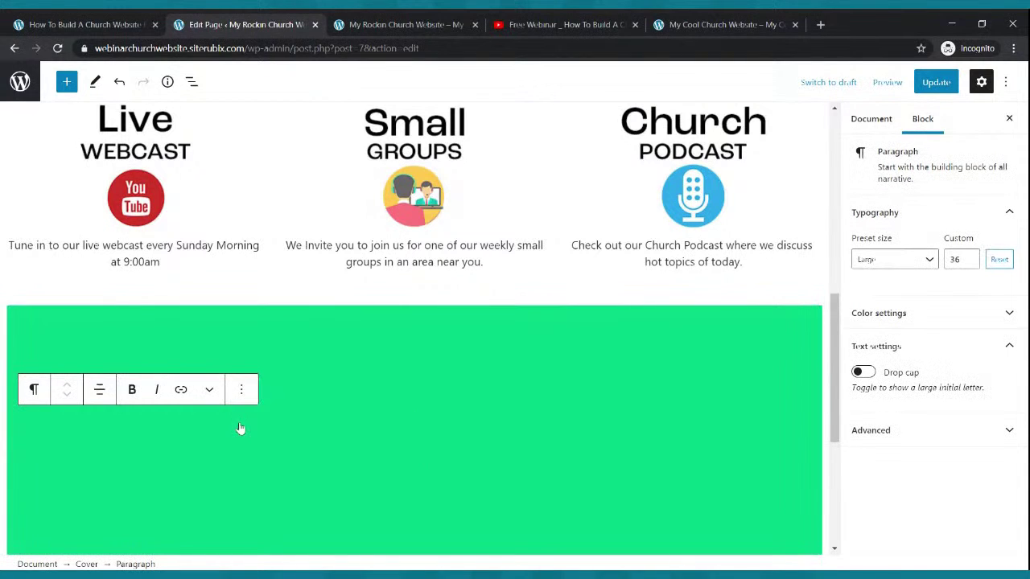
{"action": "scroll", "coordinate": [240, 428], "scroll_direction": "up", "scroll_amount": 6}
{"action": "scroll", "coordinate": [240, 403], "scroll_direction": "down", "scroll_amount": 9}
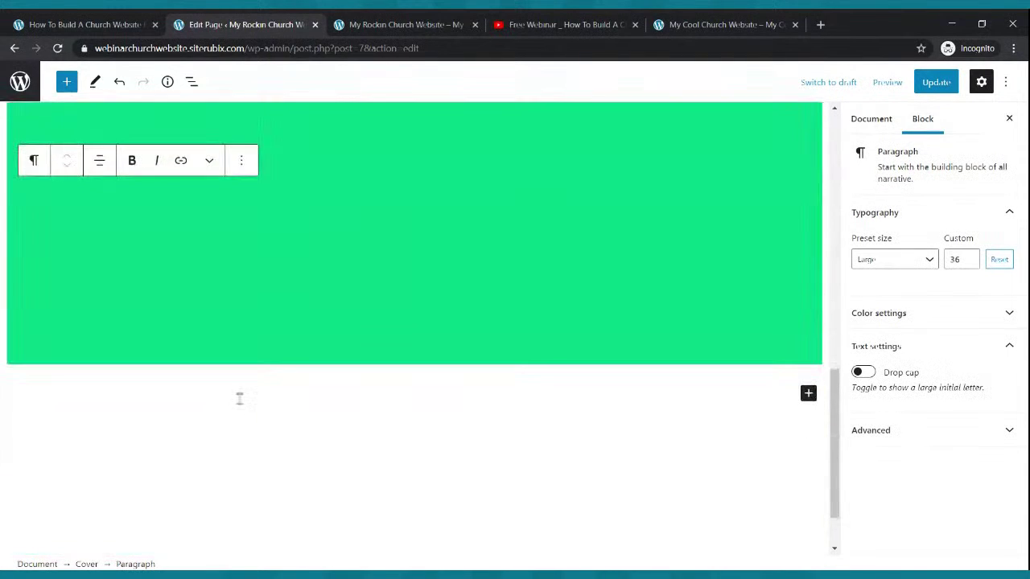
{"action": "scroll", "coordinate": [161, 201], "scroll_direction": "up", "scroll_amount": 2}
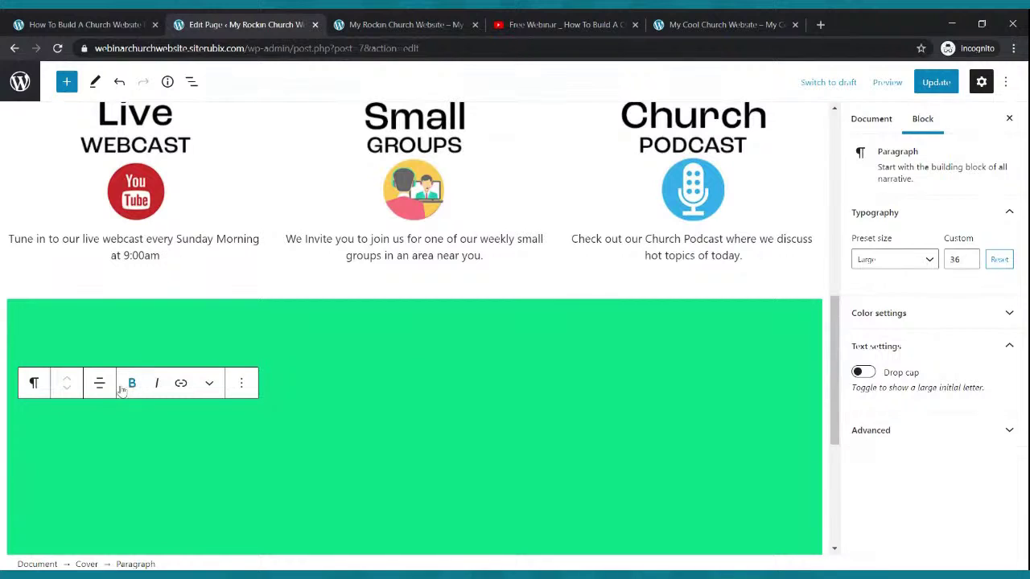
- Delete the green cover and insert a new Cover block below the columns, trying grey
{"action": "left_click", "coordinate": [193, 361]}
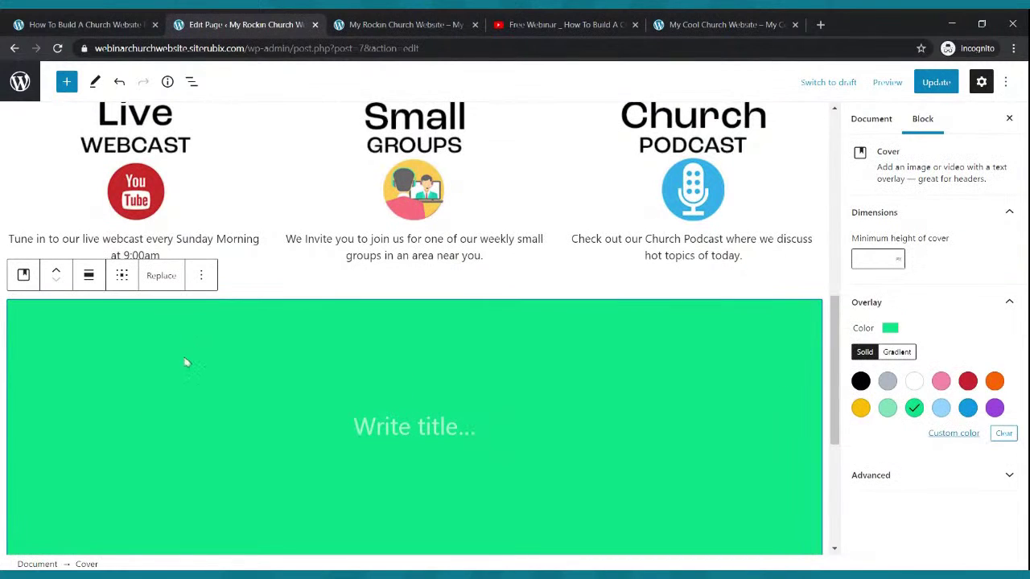
{"action": "left_click", "coordinate": [162, 282]}
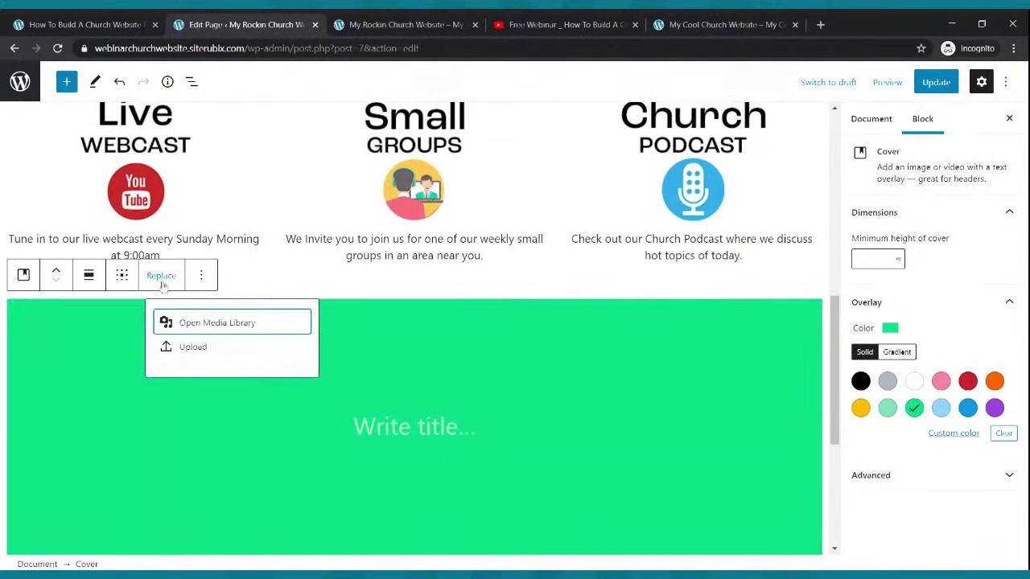
{"action": "left_click", "coordinate": [439, 337]}
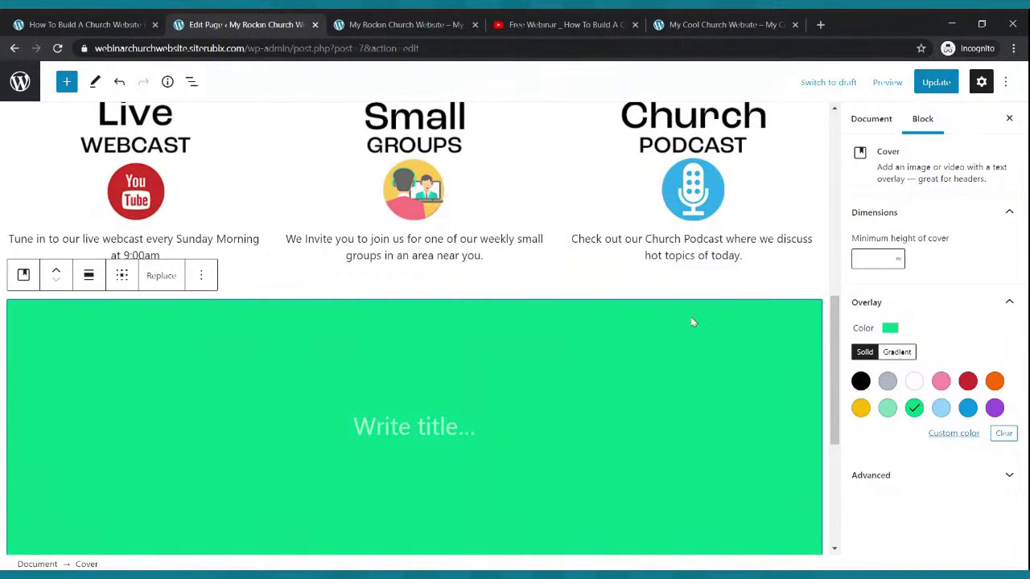
{"action": "left_click", "coordinate": [201, 275]}
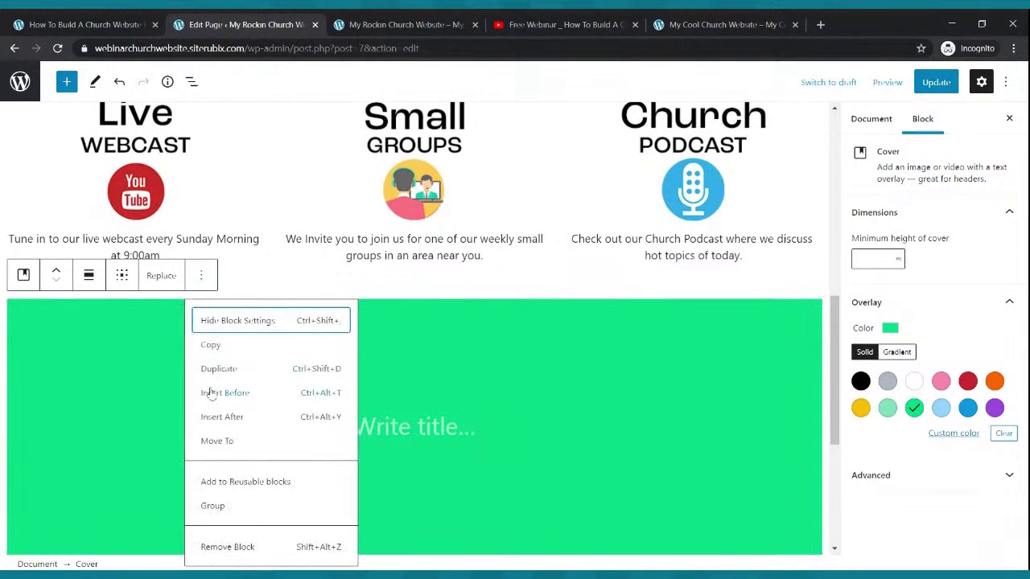
{"action": "left_click", "coordinate": [228, 548]}
{"action": "left_click", "coordinate": [808, 319]}
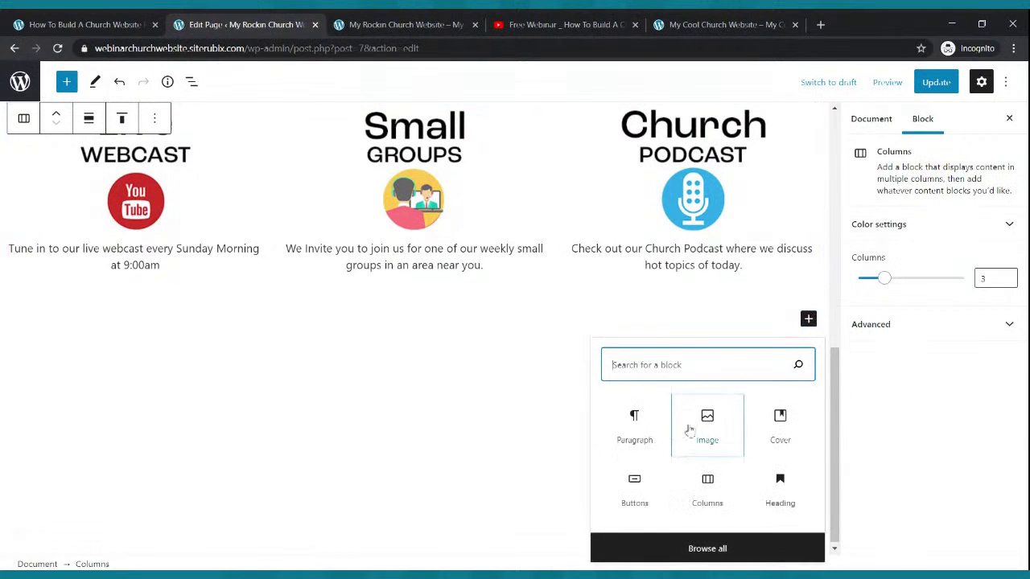
{"action": "left_click", "coordinate": [779, 424]}
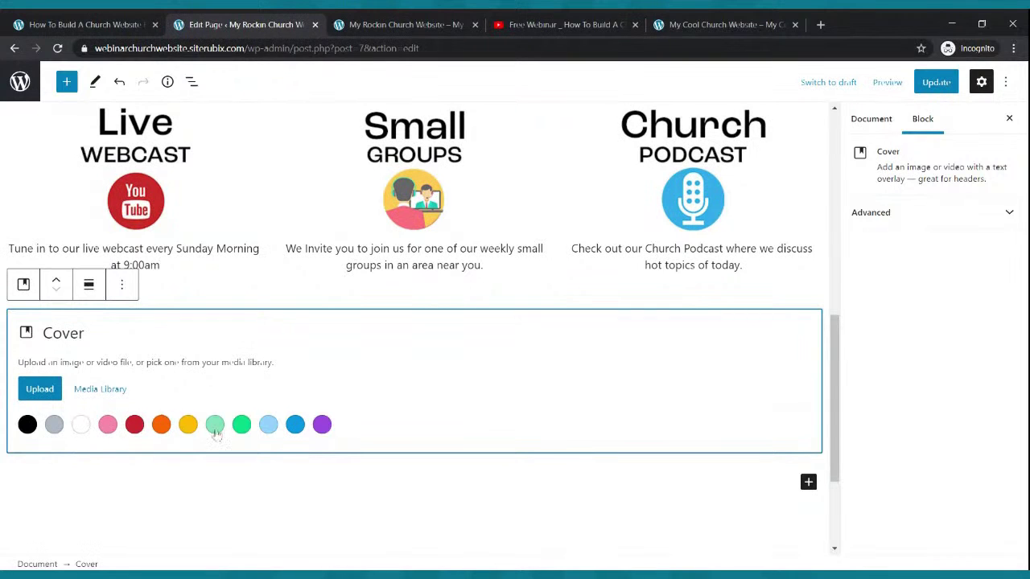
{"action": "left_click", "coordinate": [54, 425]}
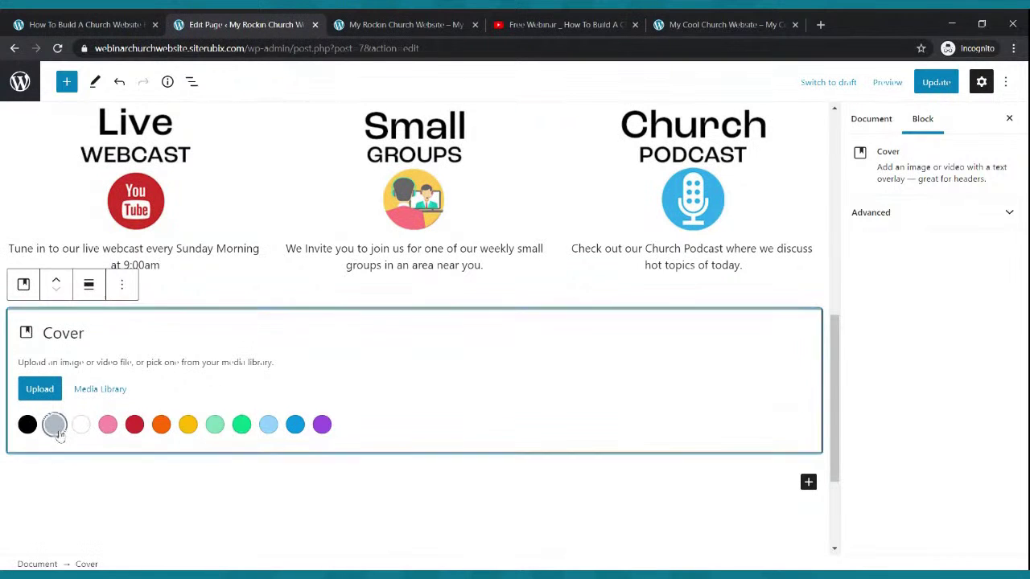
- Remove the empty paragraph from inside the grey cover
{"action": "scroll", "coordinate": [222, 382], "scroll_direction": "up", "scroll_amount": 6}
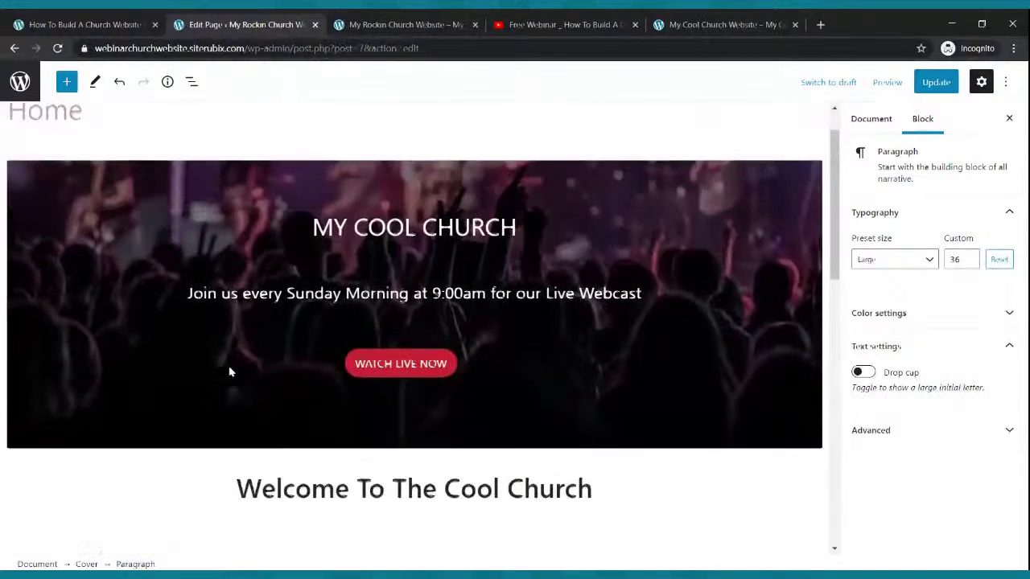
{"action": "scroll", "coordinate": [231, 371], "scroll_direction": "down", "scroll_amount": 5}
{"action": "scroll", "coordinate": [233, 333], "scroll_direction": "up", "scroll_amount": 1}
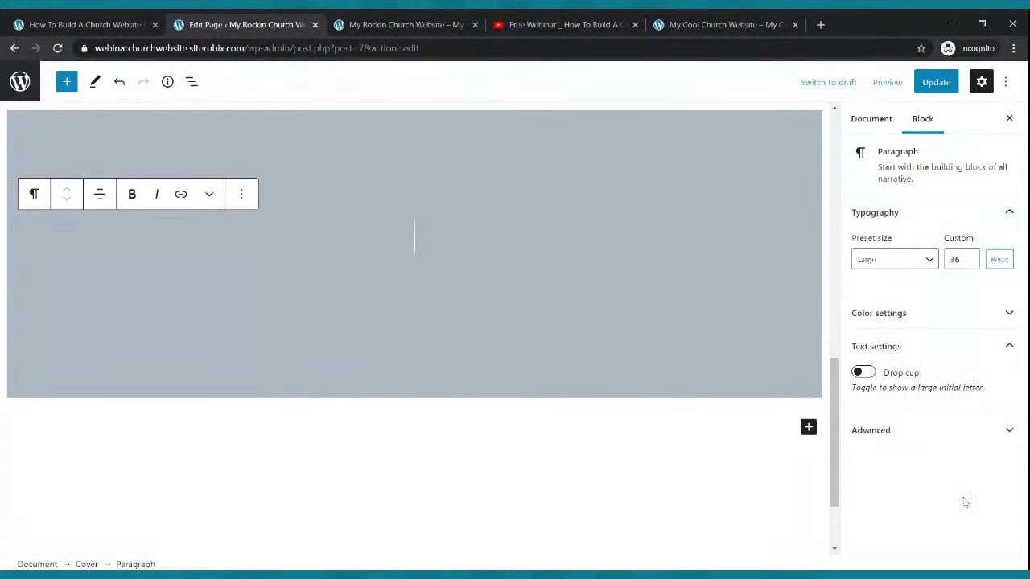
{"action": "left_click", "coordinate": [918, 432]}
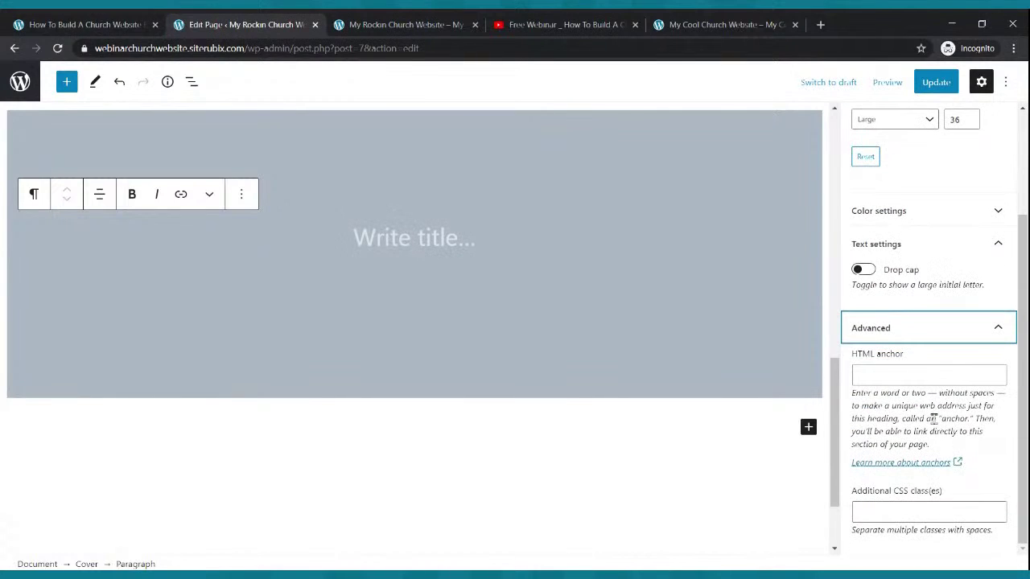
{"action": "scroll", "coordinate": [933, 419], "scroll_direction": "up", "scroll_amount": 2}
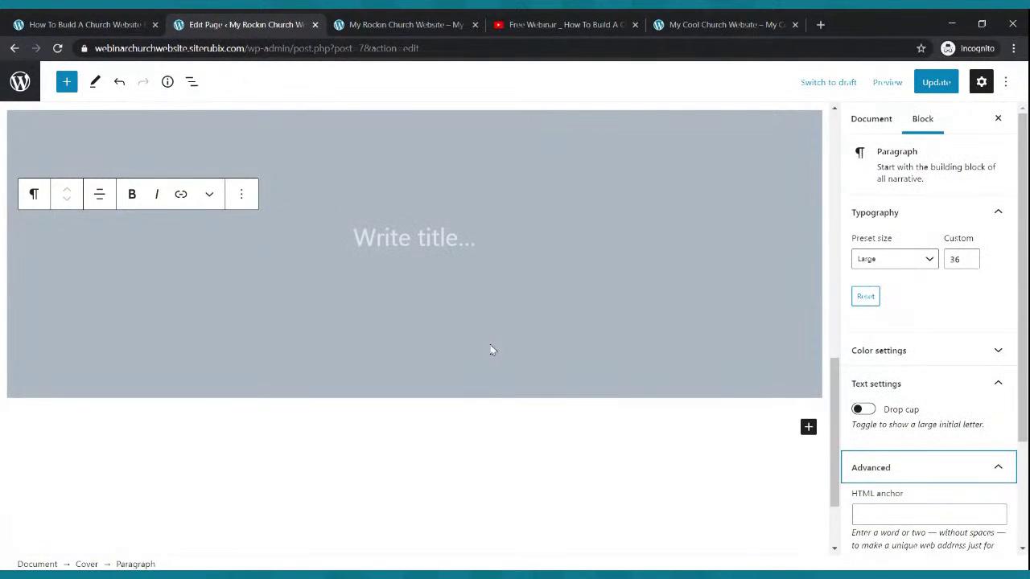
{"action": "scroll", "coordinate": [492, 349], "scroll_direction": "up", "scroll_amount": 5}
{"action": "scroll", "coordinate": [501, 402], "scroll_direction": "down", "scroll_amount": 5}
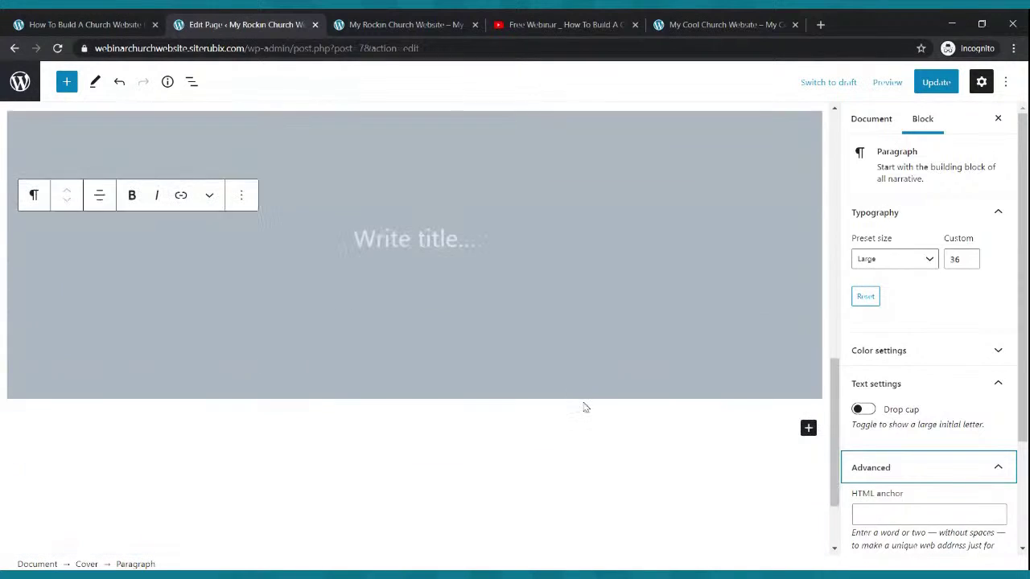
{"action": "scroll", "coordinate": [740, 319], "scroll_direction": "up", "scroll_amount": 2}
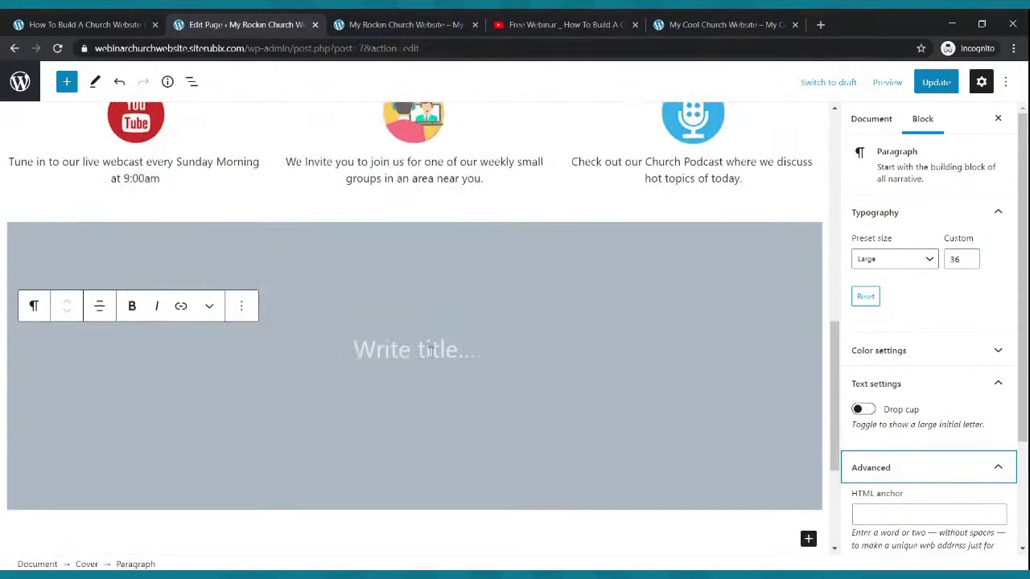
{"action": "left_click", "coordinate": [240, 306]}
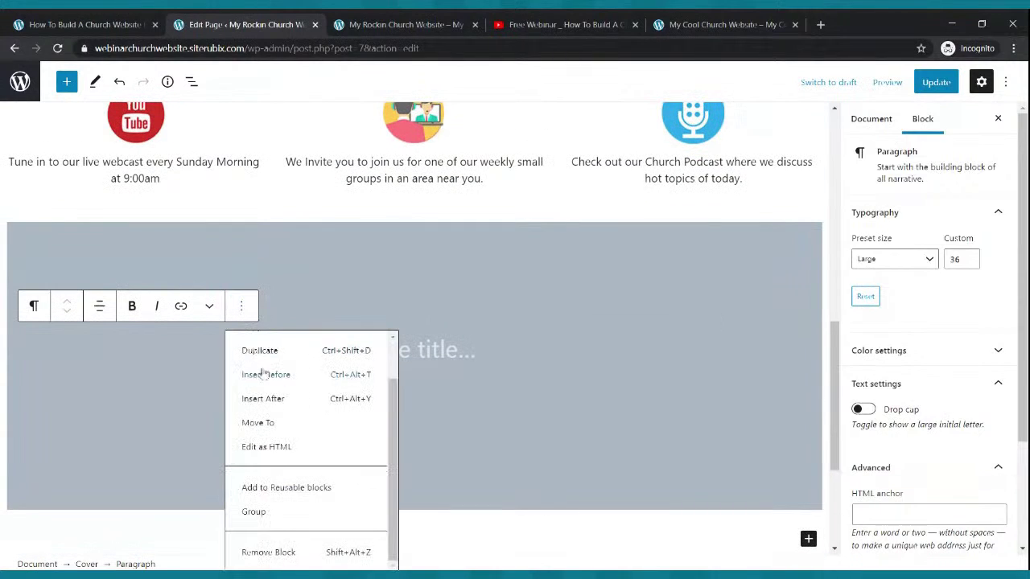
{"action": "left_click", "coordinate": [274, 553]}
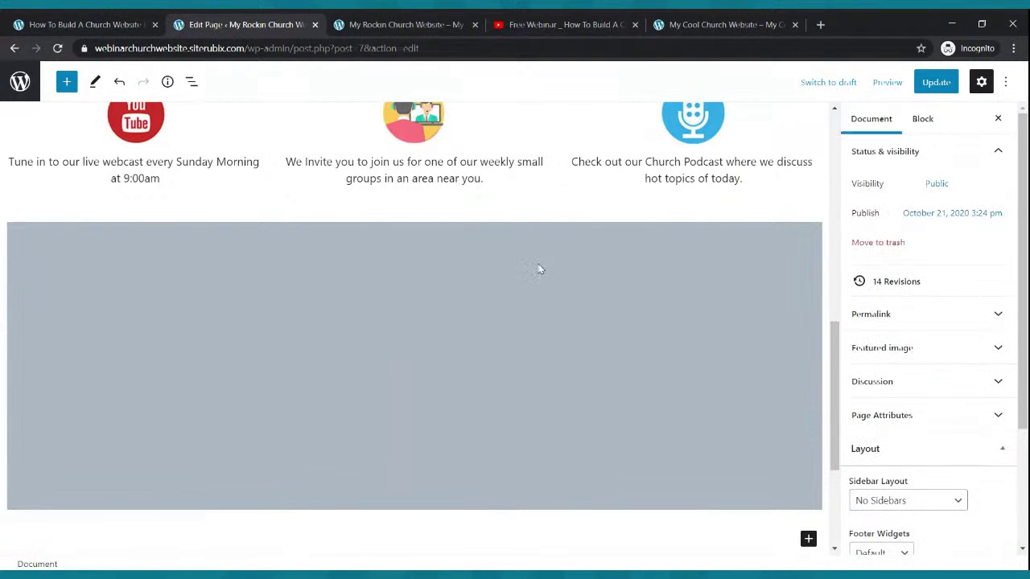
- Replace the grey cover with a new Cover block filled orange below the columns
{"action": "left_click", "coordinate": [572, 285]}
{"action": "left_click", "coordinate": [202, 198]}
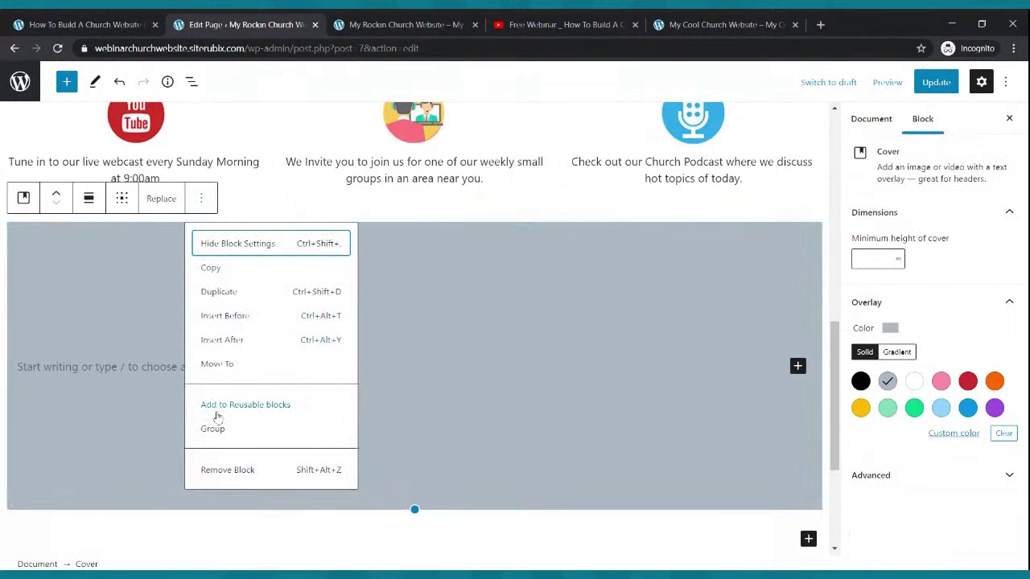
{"action": "left_click", "coordinate": [219, 478]}
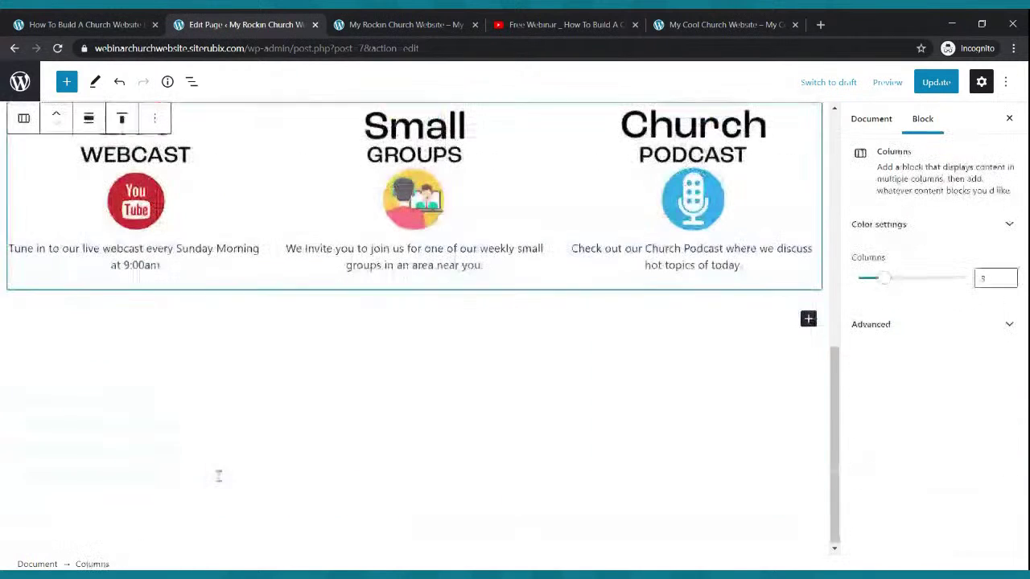
{"action": "left_click", "coordinate": [808, 322]}
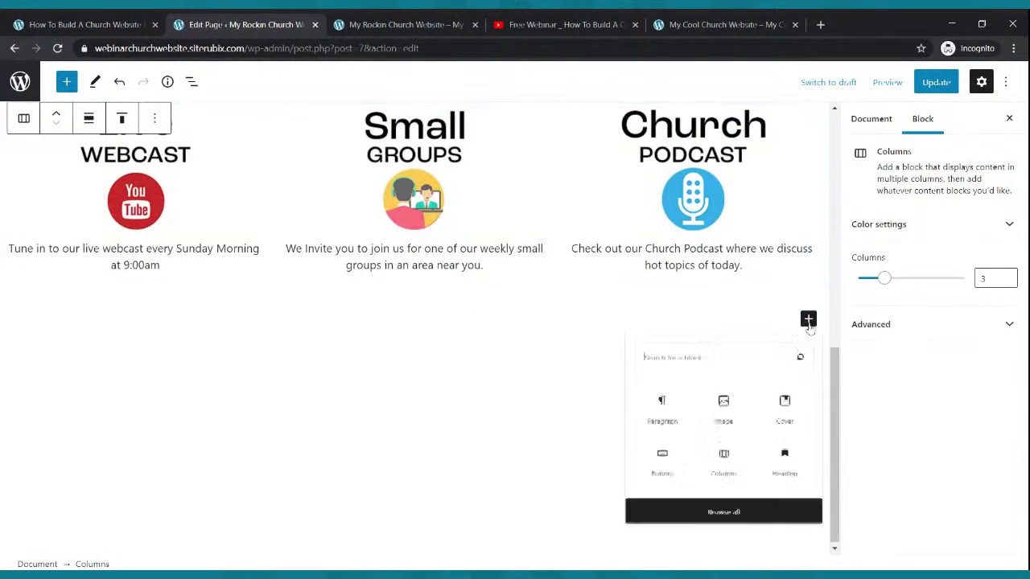
{"action": "left_click", "coordinate": [791, 420]}
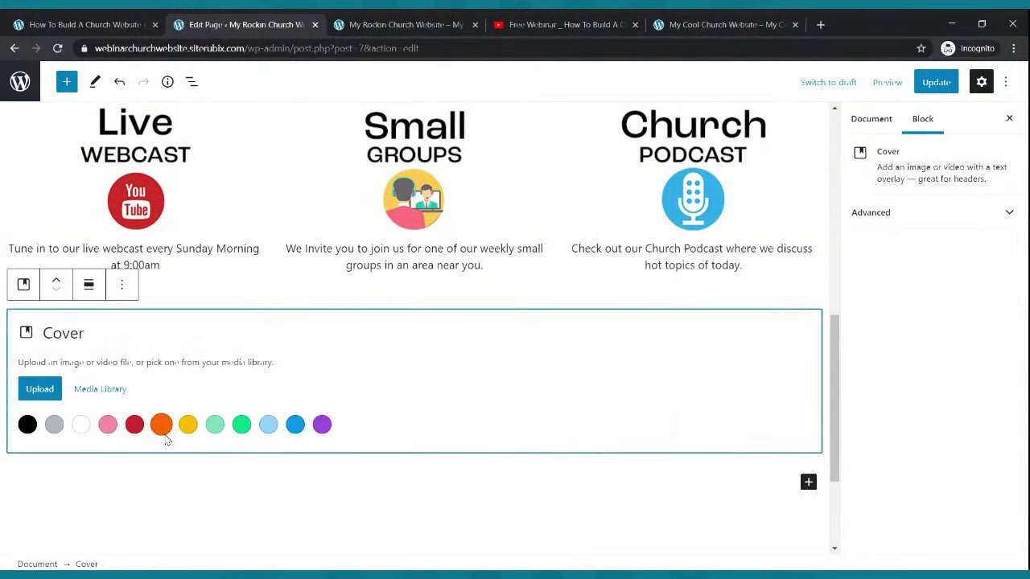
{"action": "scroll", "coordinate": [207, 368], "scroll_direction": "up", "scroll_amount": 6}
{"action": "scroll", "coordinate": [215, 368], "scroll_direction": "down", "scroll_amount": 4}
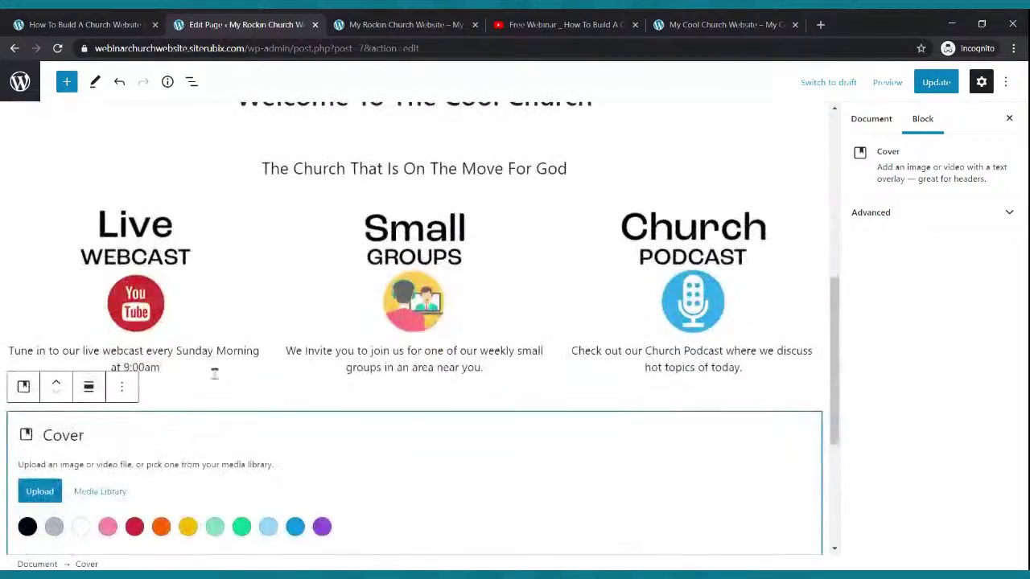
{"action": "scroll", "coordinate": [209, 417], "scroll_direction": "down", "scroll_amount": 2}
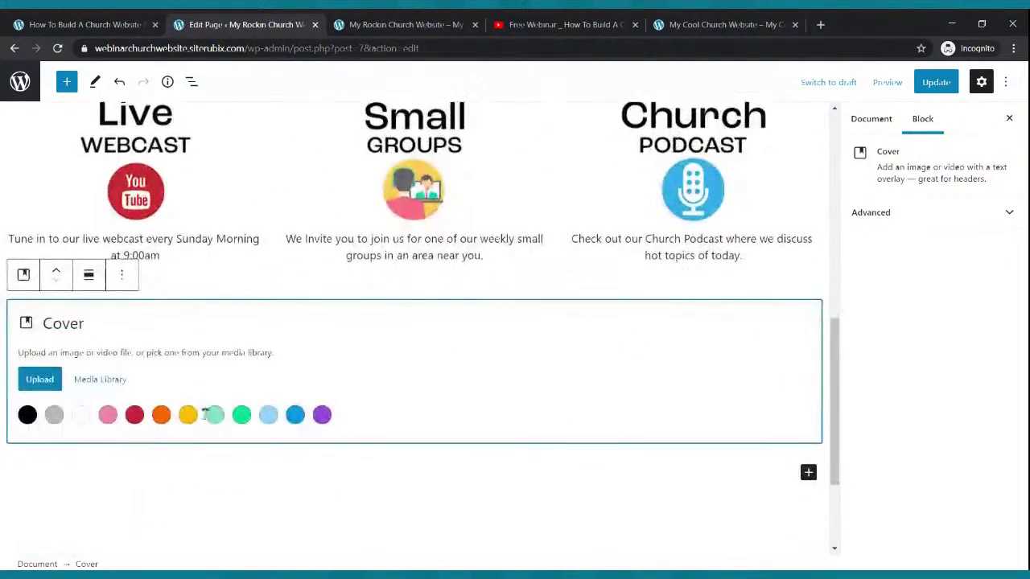
{"action": "left_click", "coordinate": [161, 415]}
- Update the home page and switch to the live site to preview it
{"action": "scroll", "coordinate": [184, 394], "scroll_direction": "up", "scroll_amount": 2}
{"action": "scroll", "coordinate": [189, 393], "scroll_direction": "up", "scroll_amount": 5}
{"action": "scroll", "coordinate": [191, 393], "scroll_direction": "down", "scroll_amount": 5}
{"action": "scroll", "coordinate": [191, 393], "scroll_direction": "down", "scroll_amount": 1}
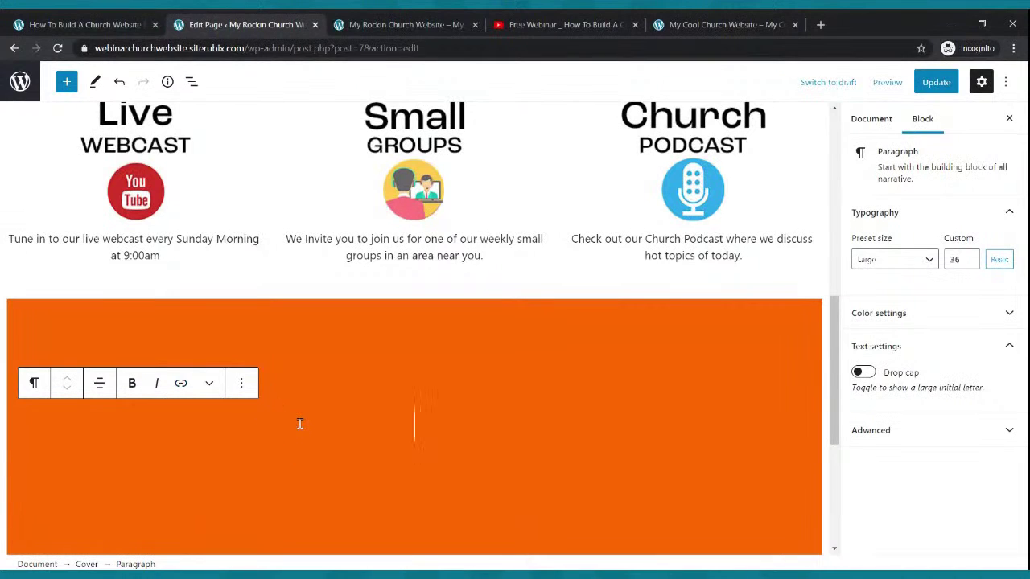
{"action": "left_click", "coordinate": [925, 87]}
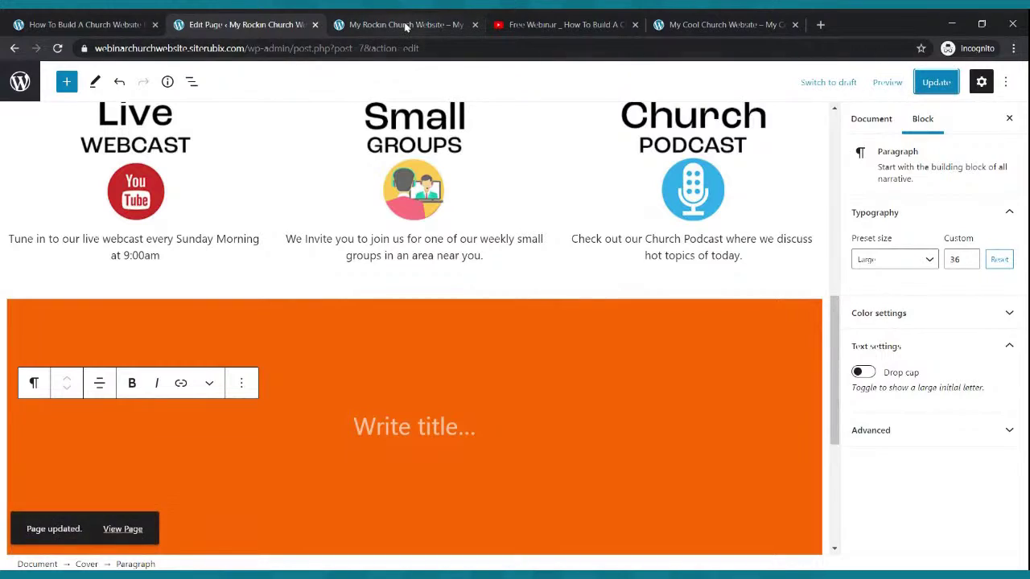
{"action": "left_click", "coordinate": [403, 24]}
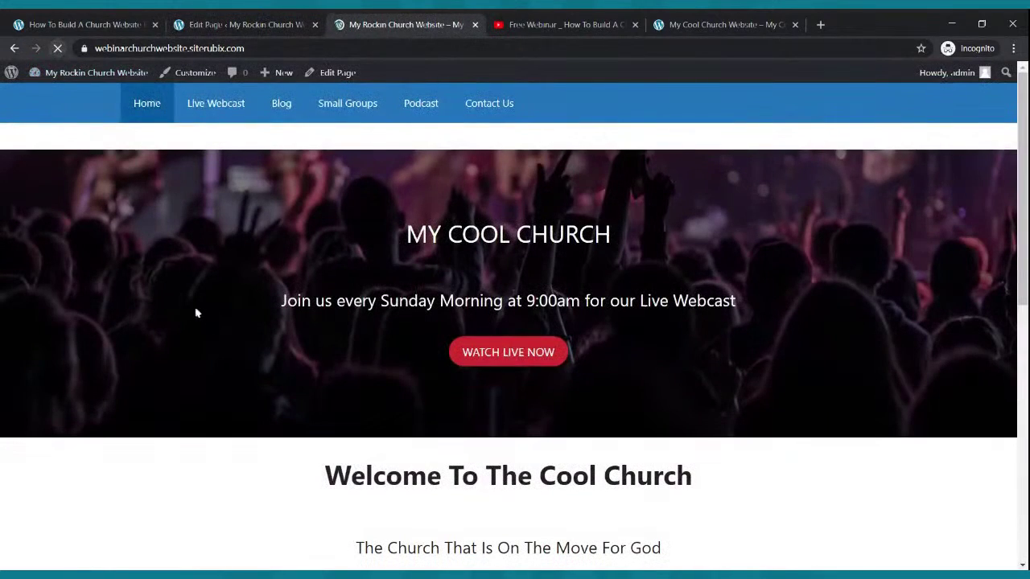
- Scroll through the live page to check the orange cover, then return to the editor
{"action": "scroll", "coordinate": [201, 306], "scroll_direction": "down", "scroll_amount": 1}
{"action": "scroll", "coordinate": [200, 306], "scroll_direction": "down", "scroll_amount": 6}
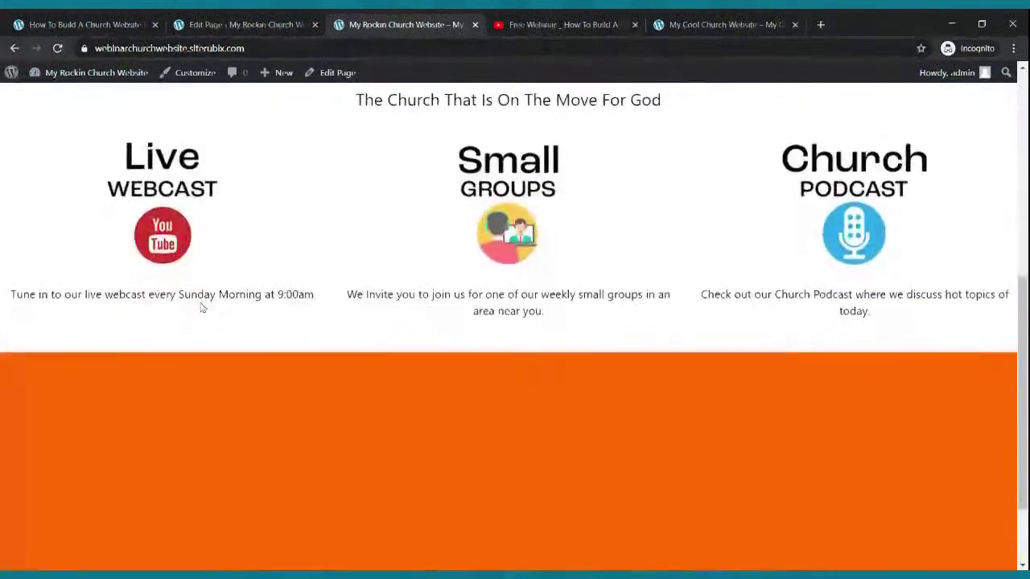
{"action": "scroll", "coordinate": [201, 307], "scroll_direction": "up", "scroll_amount": 7}
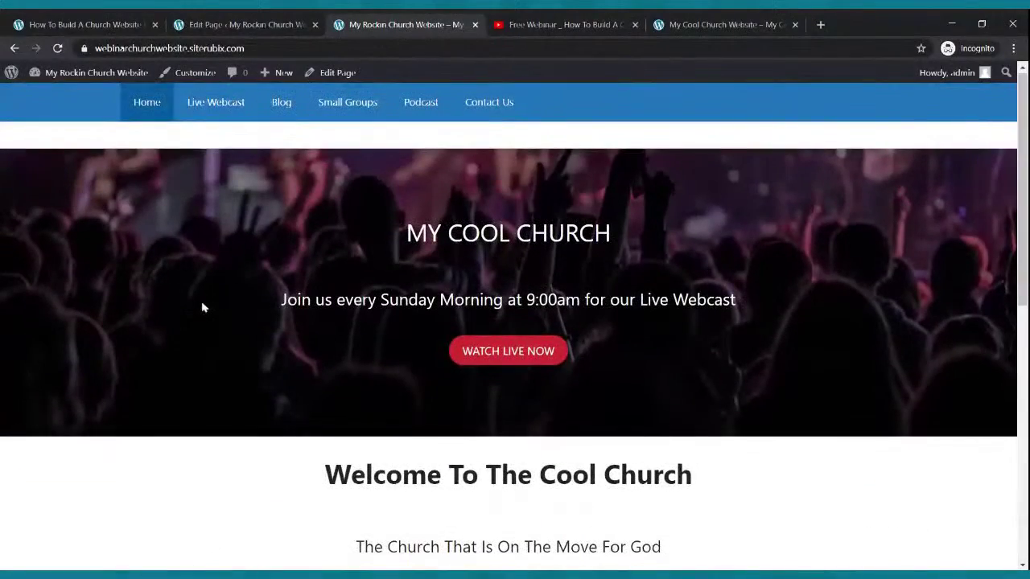
{"action": "scroll", "coordinate": [203, 307], "scroll_direction": "down", "scroll_amount": 5}
{"action": "scroll", "coordinate": [202, 307], "scroll_direction": "up", "scroll_amount": 3}
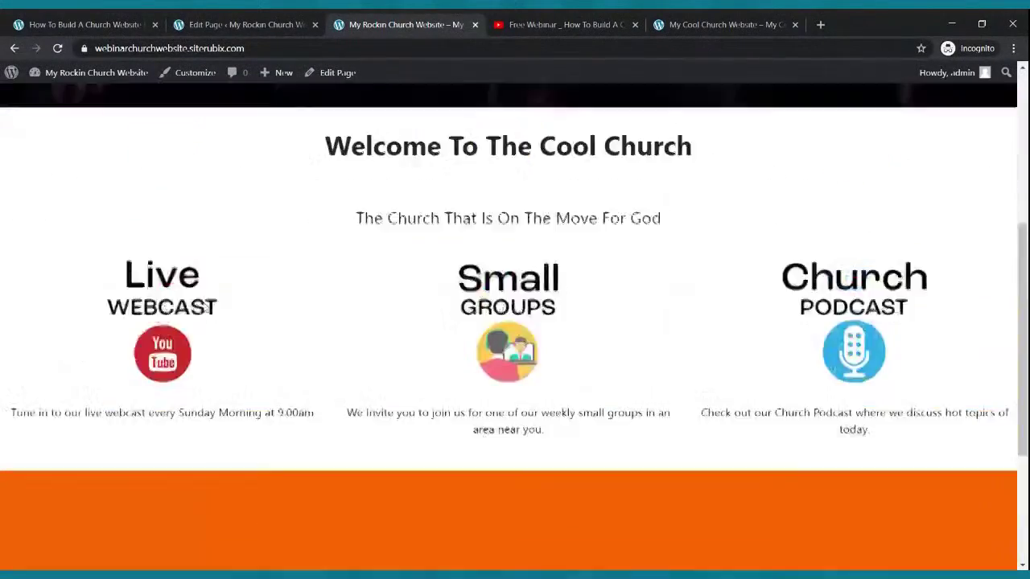
{"action": "scroll", "coordinate": [202, 304], "scroll_direction": "up", "scroll_amount": 4}
{"action": "left_click", "coordinate": [216, 26]}
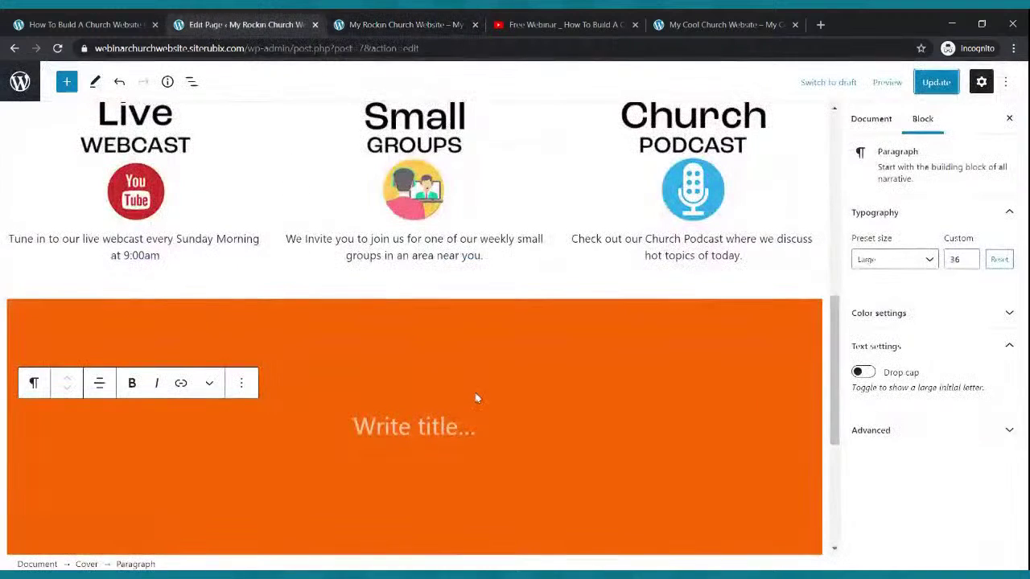
- Delete the orange cover, insert a grey Cover block in its place, and update the page
{"action": "left_click", "coordinate": [231, 320]}
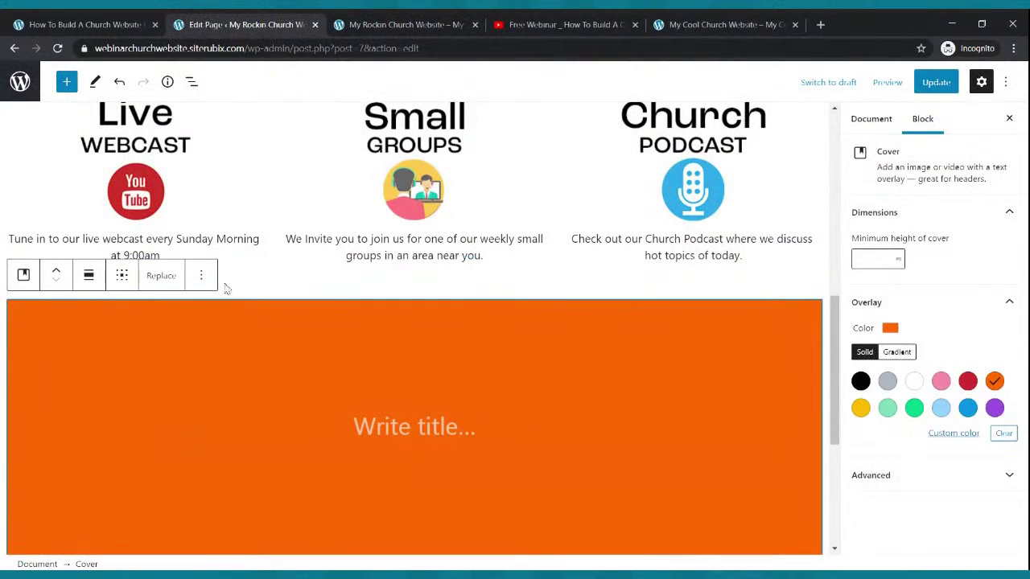
{"action": "left_click", "coordinate": [172, 278]}
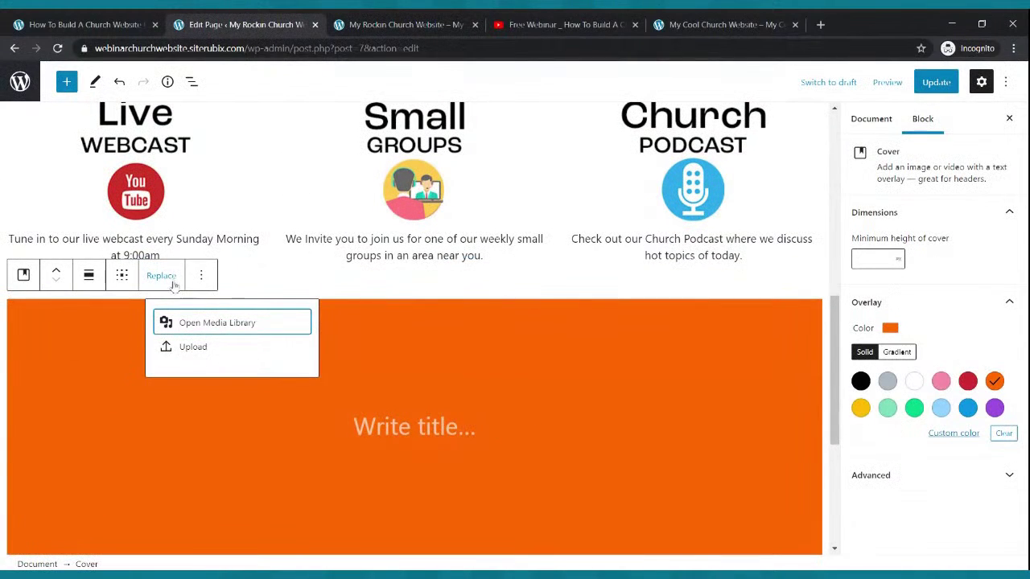
{"action": "left_click", "coordinate": [201, 275]}
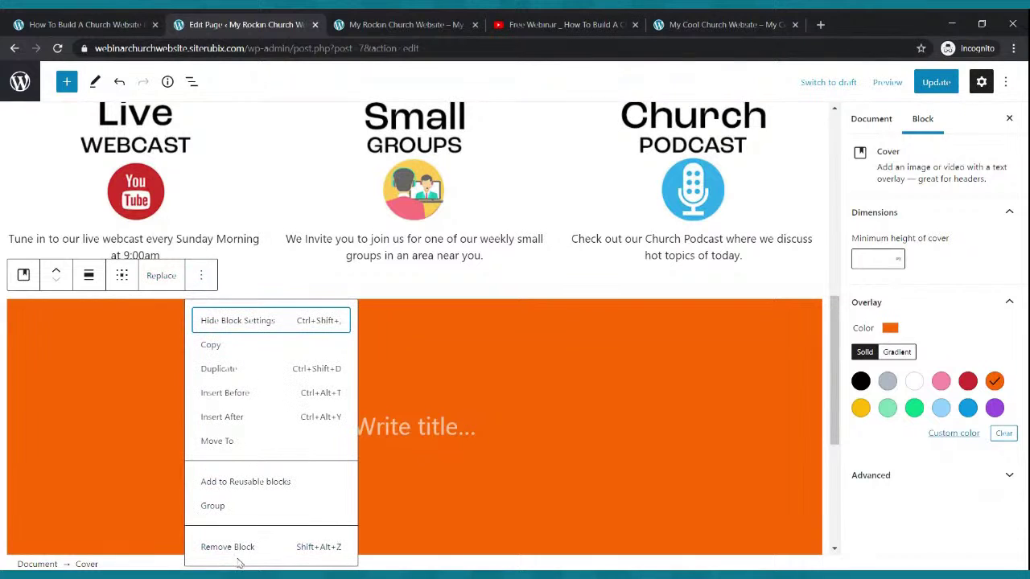
{"action": "left_click", "coordinate": [235, 554]}
{"action": "left_click", "coordinate": [809, 318]}
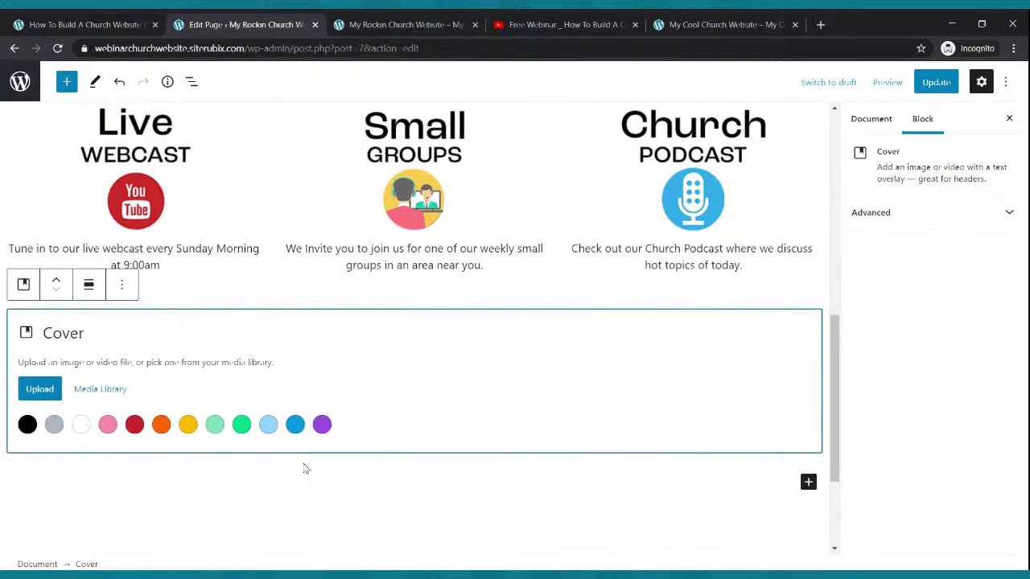
{"action": "left_click", "coordinate": [53, 427]}
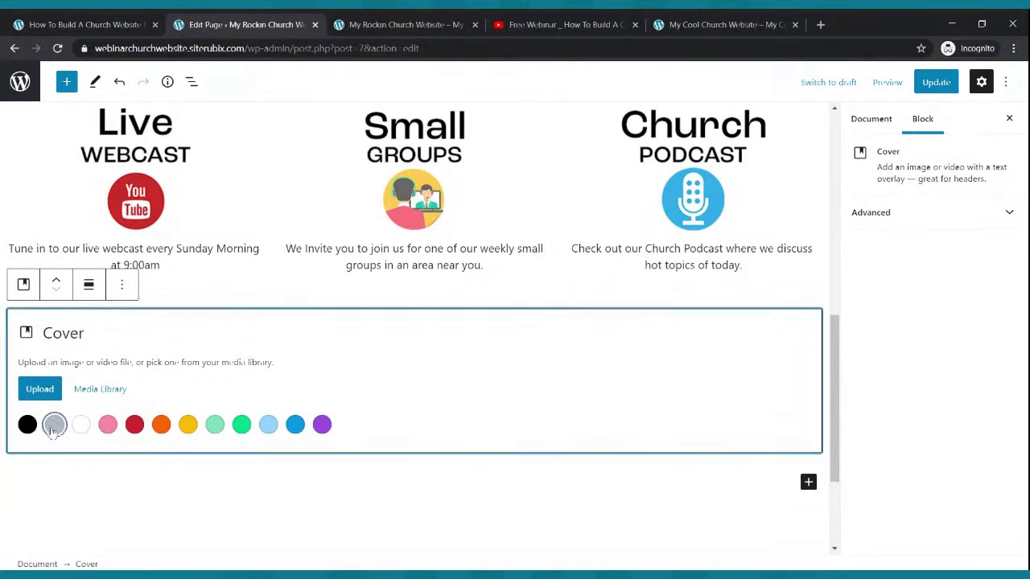
{"action": "left_click", "coordinate": [936, 81]}
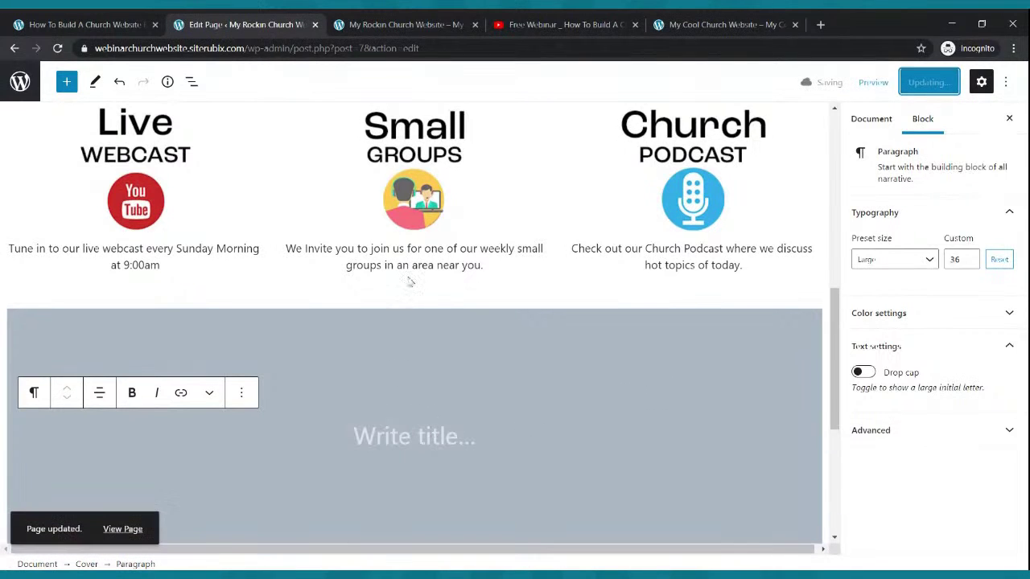
{"action": "scroll", "coordinate": [402, 283], "scroll_direction": "down", "scroll_amount": 1}
{"action": "scroll", "coordinate": [414, 283], "scroll_direction": "up", "scroll_amount": 3}
{"action": "scroll", "coordinate": [422, 277], "scroll_direction": "down", "scroll_amount": 4}
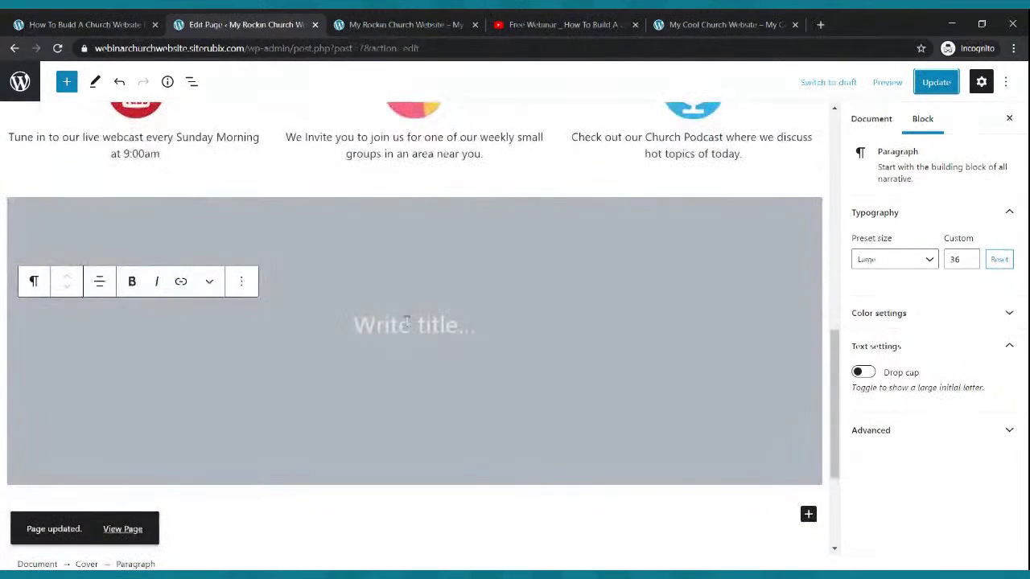
- Insert a Columns block inside the grey cover with a 70/30 layout
{"action": "left_click", "coordinate": [410, 333]}
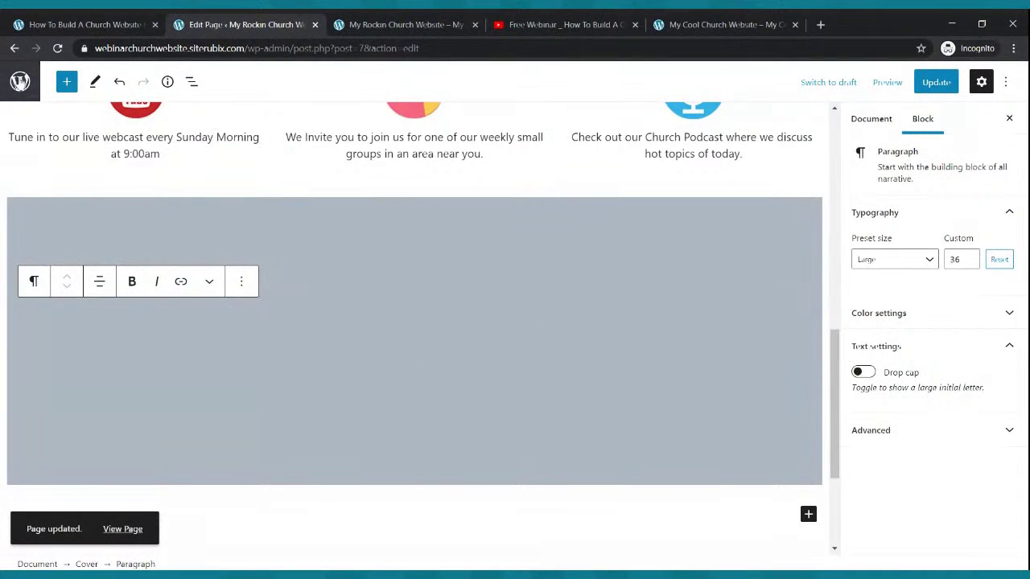
{"action": "left_click", "coordinate": [67, 83]}
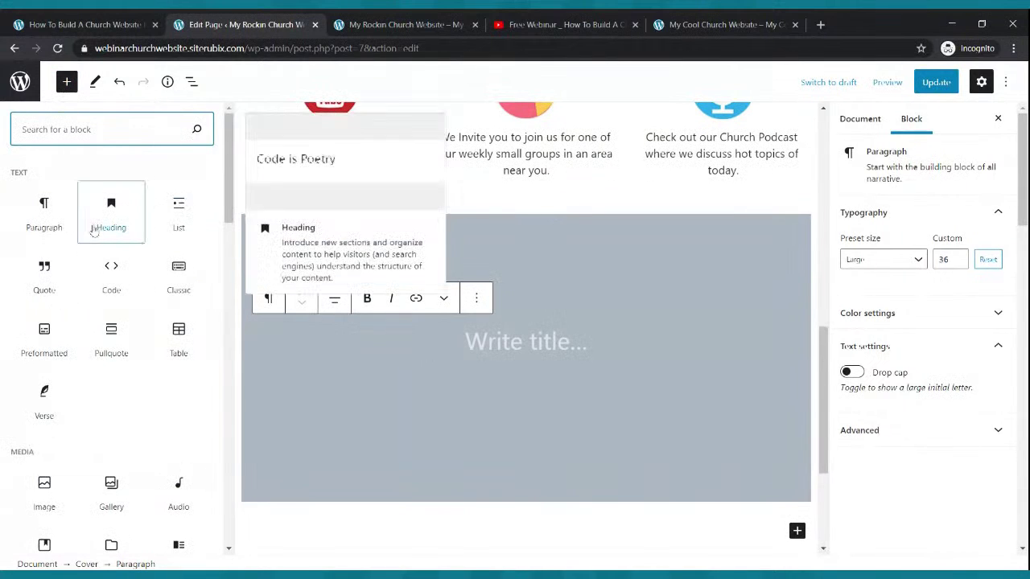
{"action": "type", "text": "colu"}
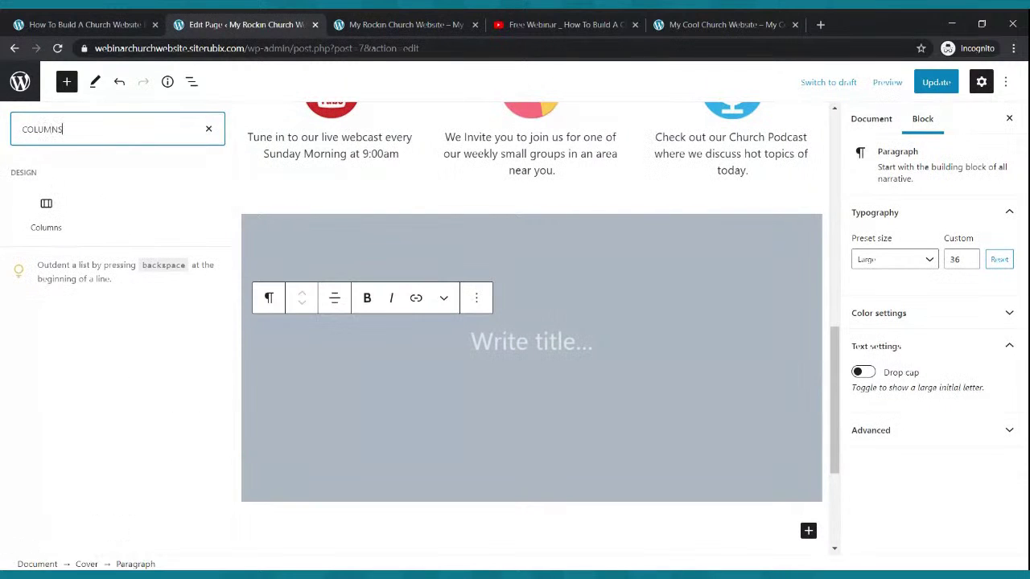
{"action": "left_click", "coordinate": [46, 211]}
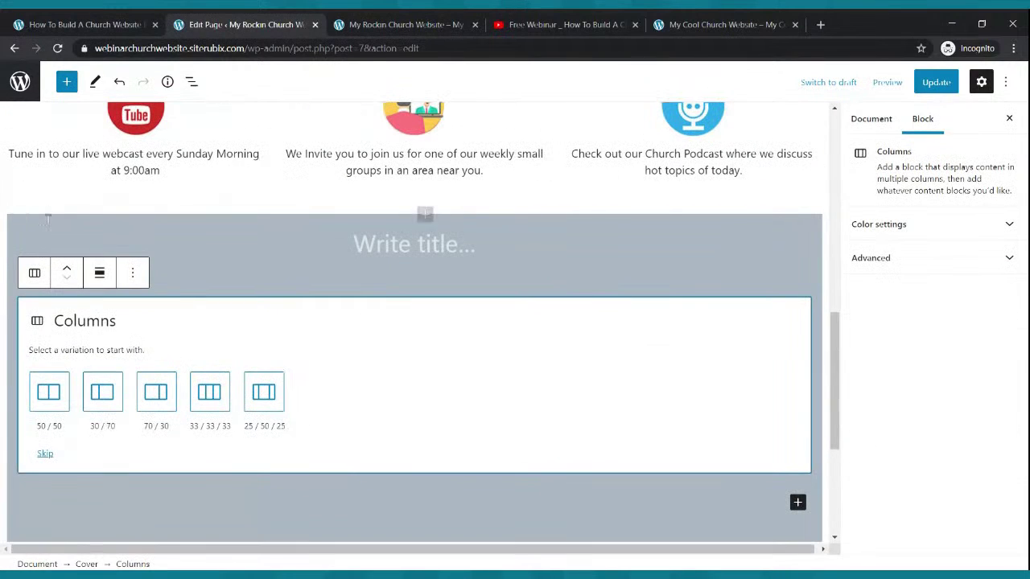
{"action": "left_click", "coordinate": [160, 400]}
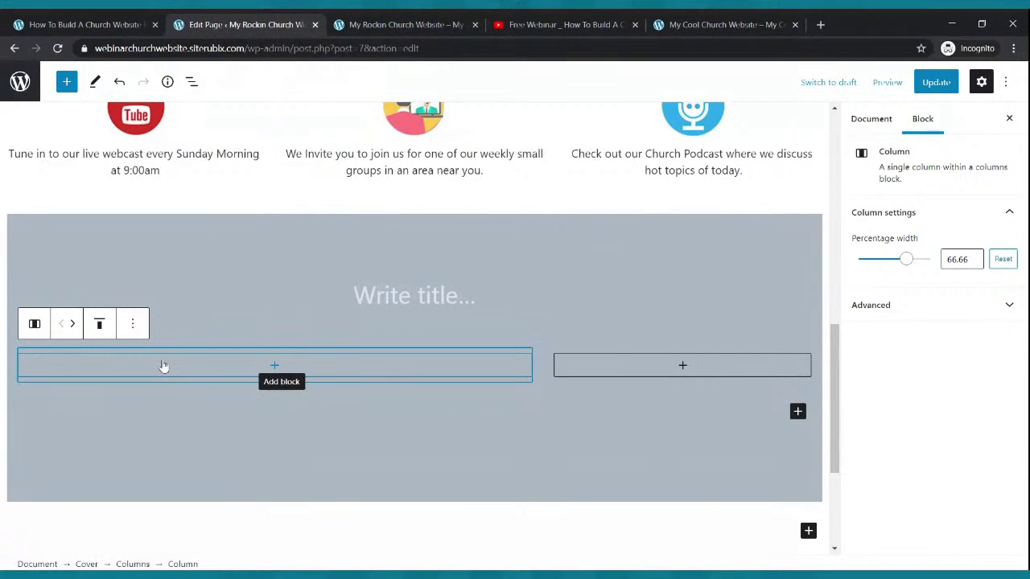
- Step through the cover's nested blocks to select the right-hand column
{"action": "mouse_move", "coordinate": [36, 325]}
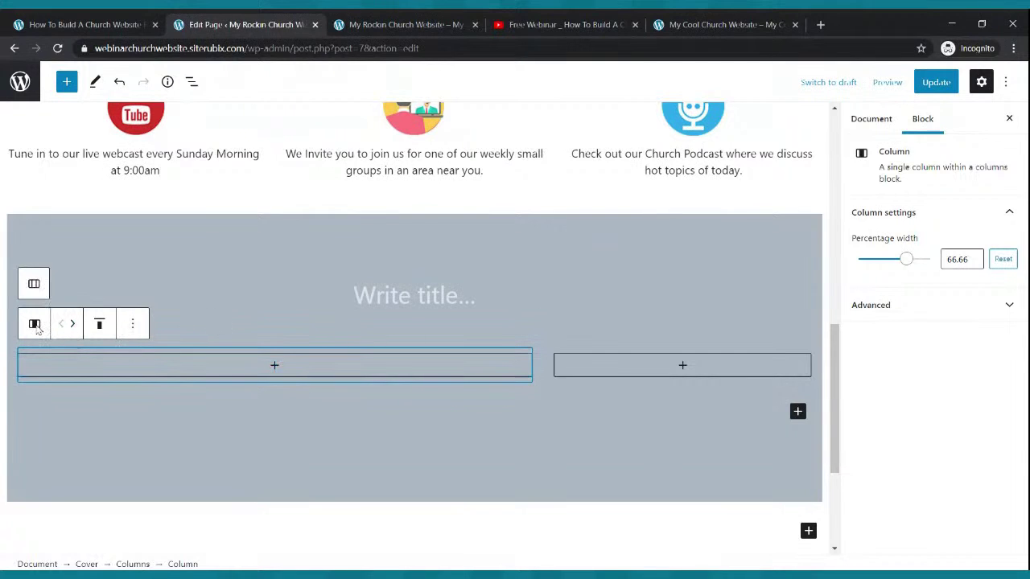
{"action": "left_click", "coordinate": [33, 285]}
{"action": "left_click", "coordinate": [547, 320]}
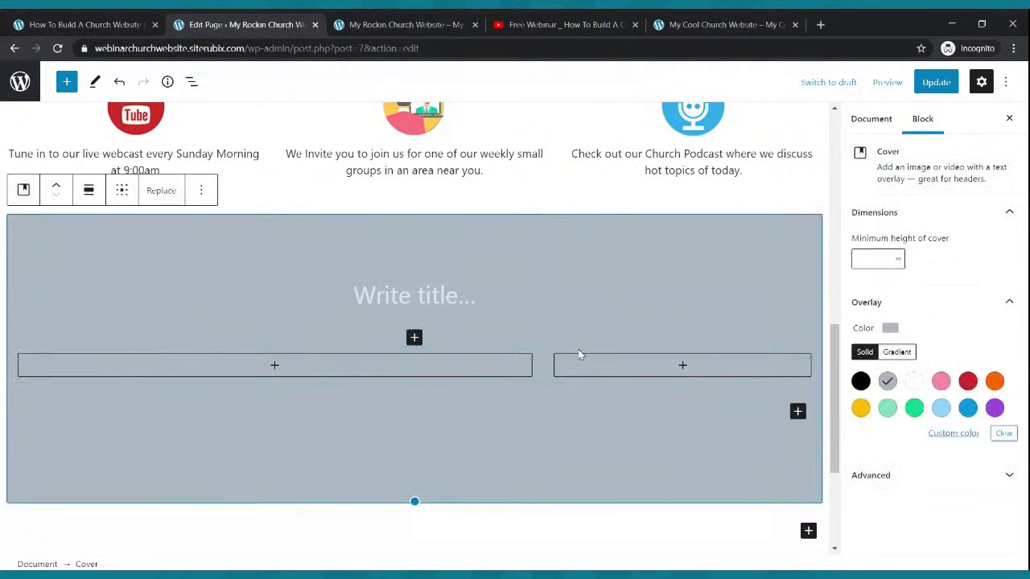
{"action": "left_click", "coordinate": [580, 357]}
{"action": "left_click", "coordinate": [527, 330]}
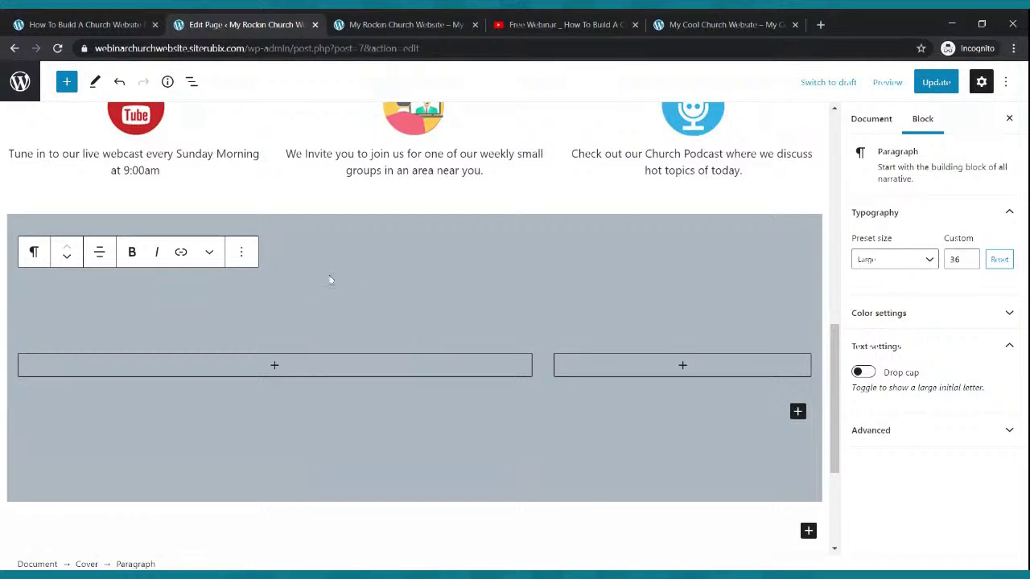
{"action": "left_click", "coordinate": [243, 256]}
{"action": "left_click", "coordinate": [500, 328]}
{"action": "left_click", "coordinate": [482, 390]}
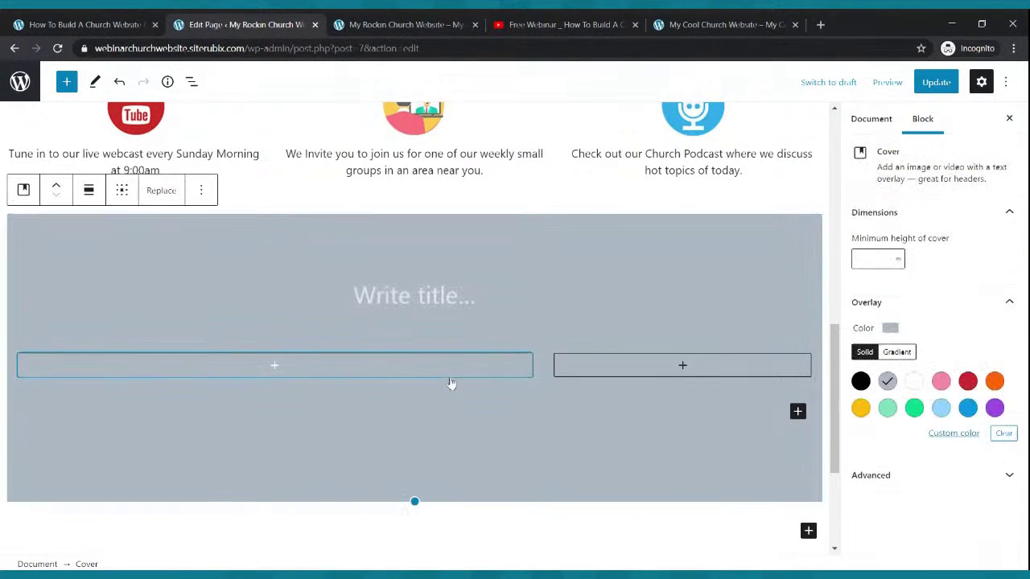
{"action": "left_click", "coordinate": [450, 375]}
{"action": "key", "text": "Escape"}
{"action": "key", "text": "Tab"}
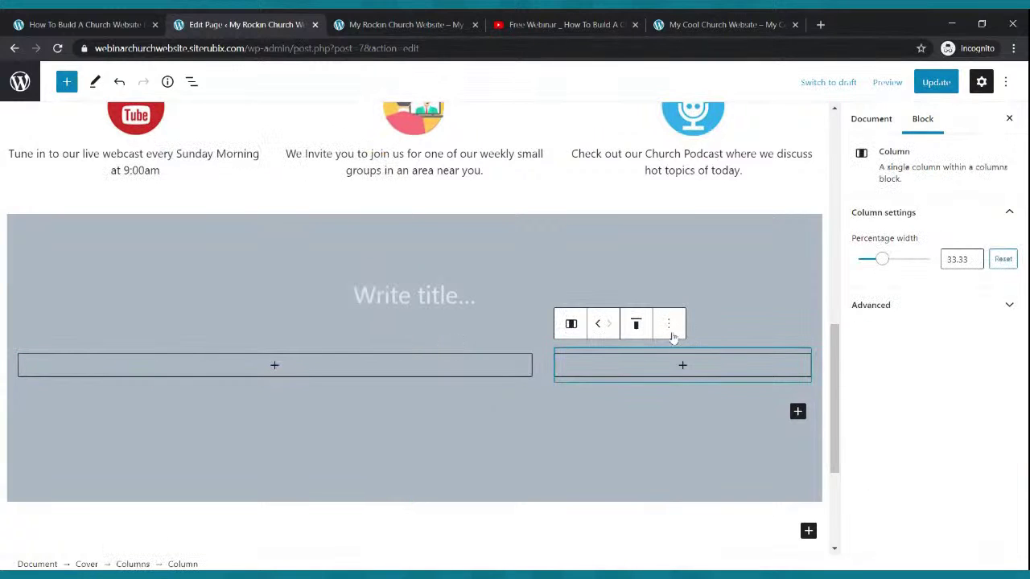
- Delete both 70/30 columns, choose the 33/33/33 layout, and update the page
{"action": "left_click", "coordinate": [668, 326]}
{"action": "left_click", "coordinate": [690, 482]}
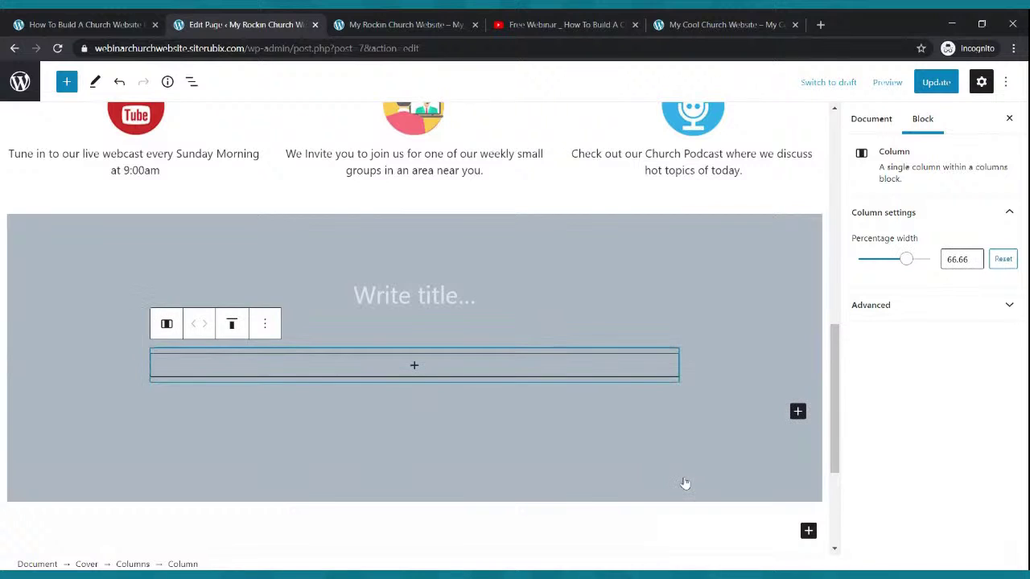
{"action": "left_click", "coordinate": [266, 325]}
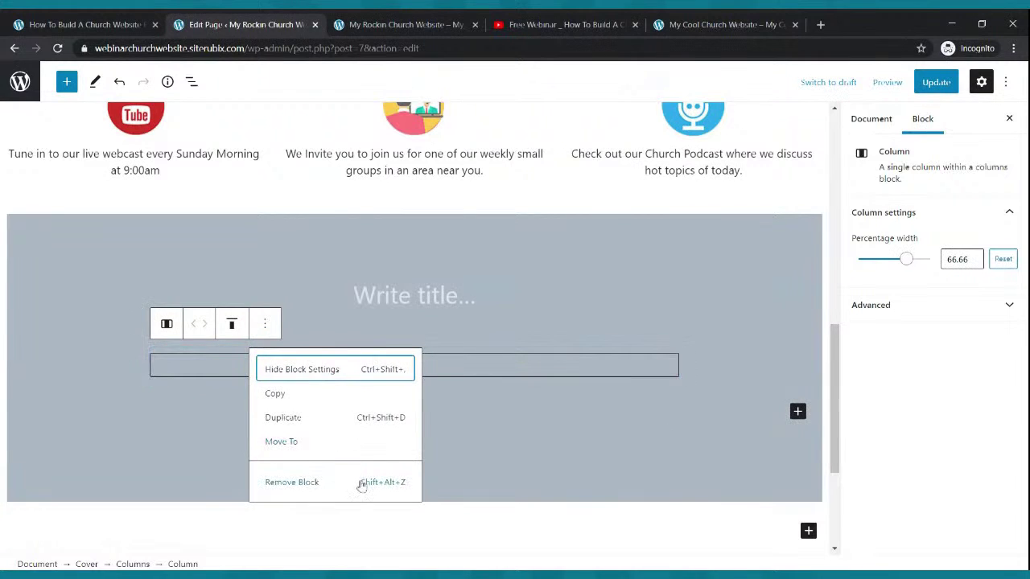
{"action": "left_click", "coordinate": [362, 484]}
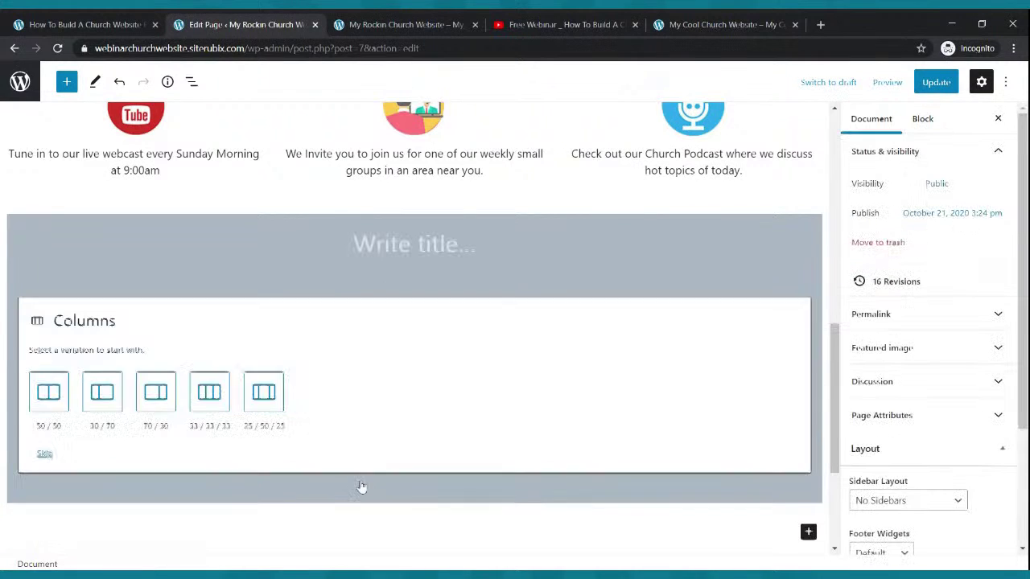
{"action": "left_click", "coordinate": [209, 392]}
{"action": "left_click", "coordinate": [933, 82]}
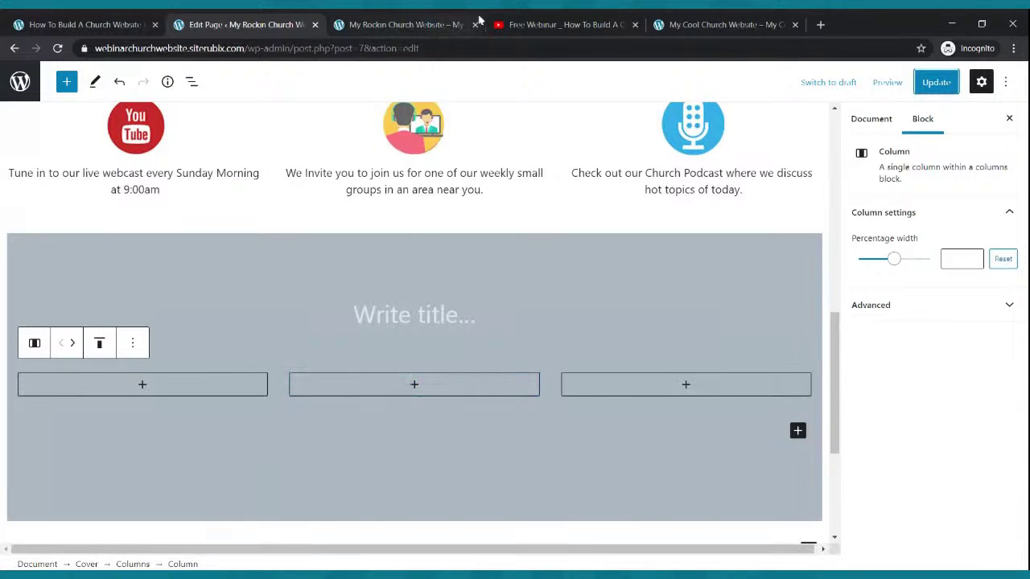
{"action": "left_click", "coordinate": [535, 24]}
- Copy the Free Webinar video's youtu.be share link and return to the page editor
{"action": "scroll", "coordinate": [467, 336], "scroll_direction": "down", "scroll_amount": 1}
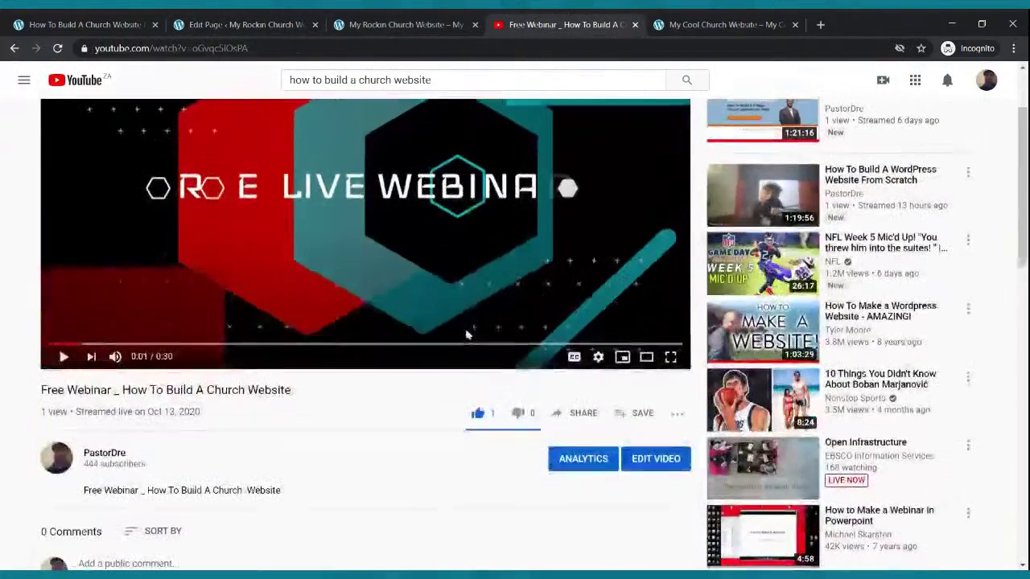
{"action": "left_click", "coordinate": [584, 415]}
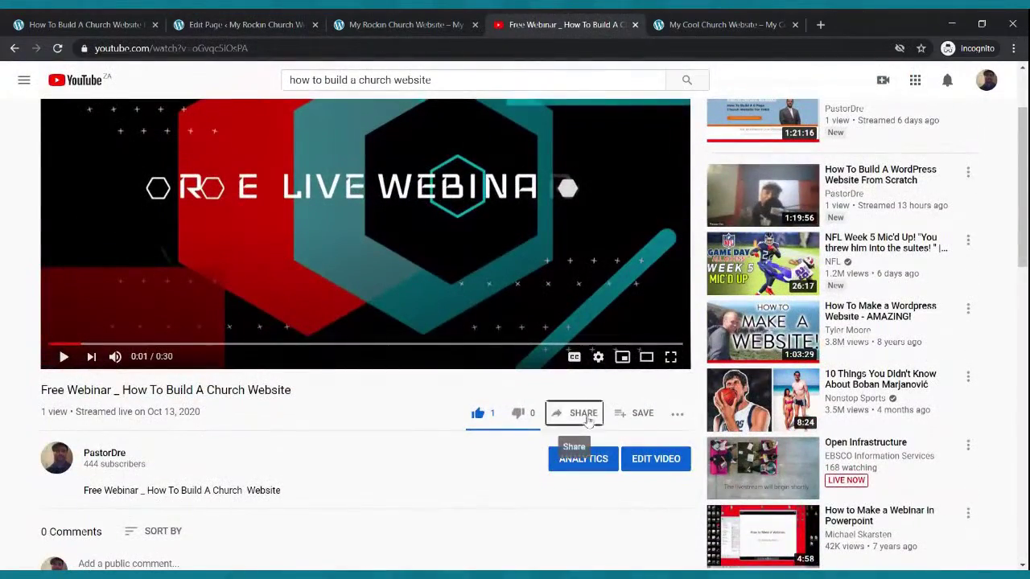
{"action": "left_click", "coordinate": [636, 340]}
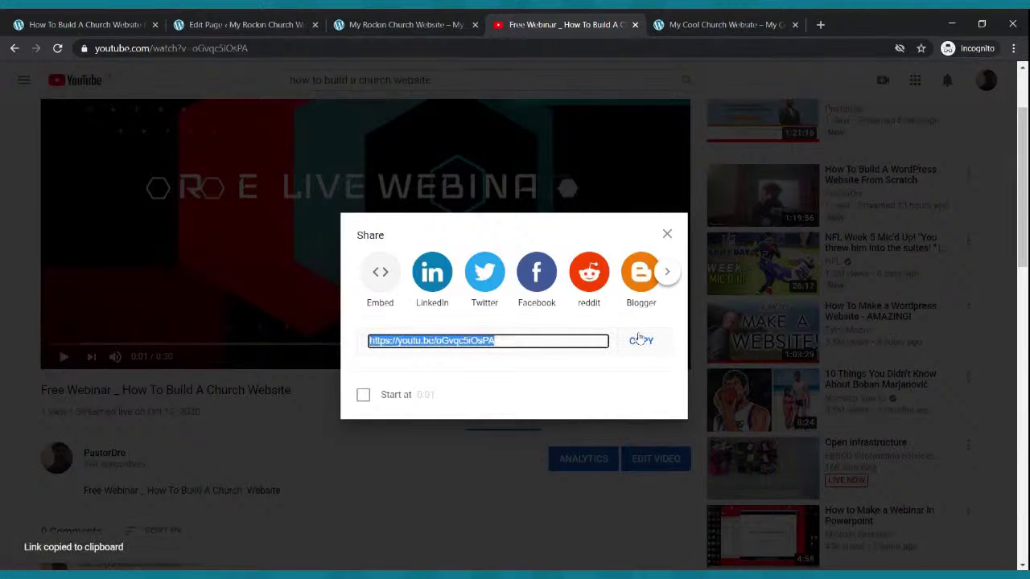
{"action": "left_click", "coordinate": [668, 235]}
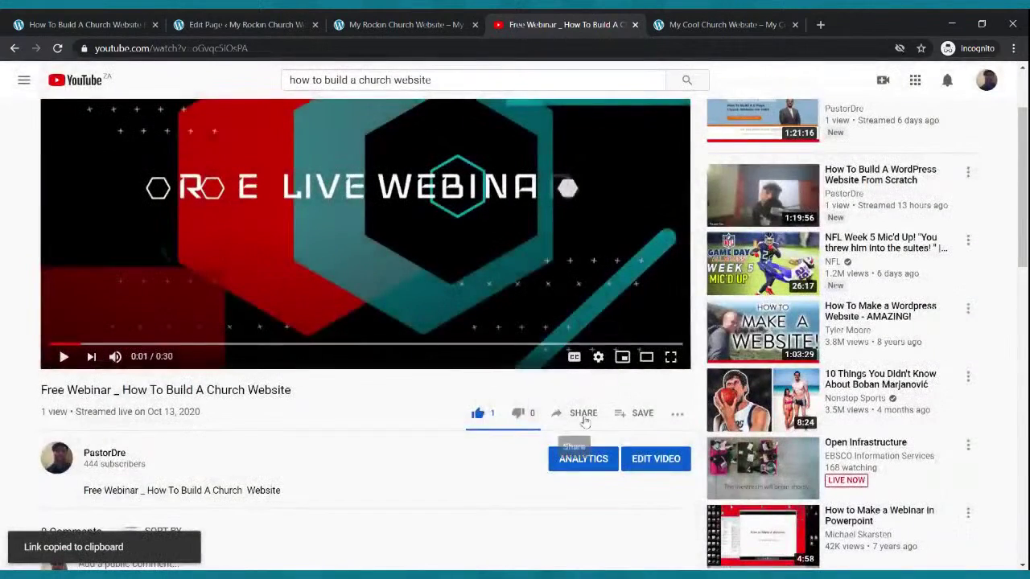
{"action": "left_click", "coordinate": [584, 415]}
{"action": "left_click", "coordinate": [636, 341]}
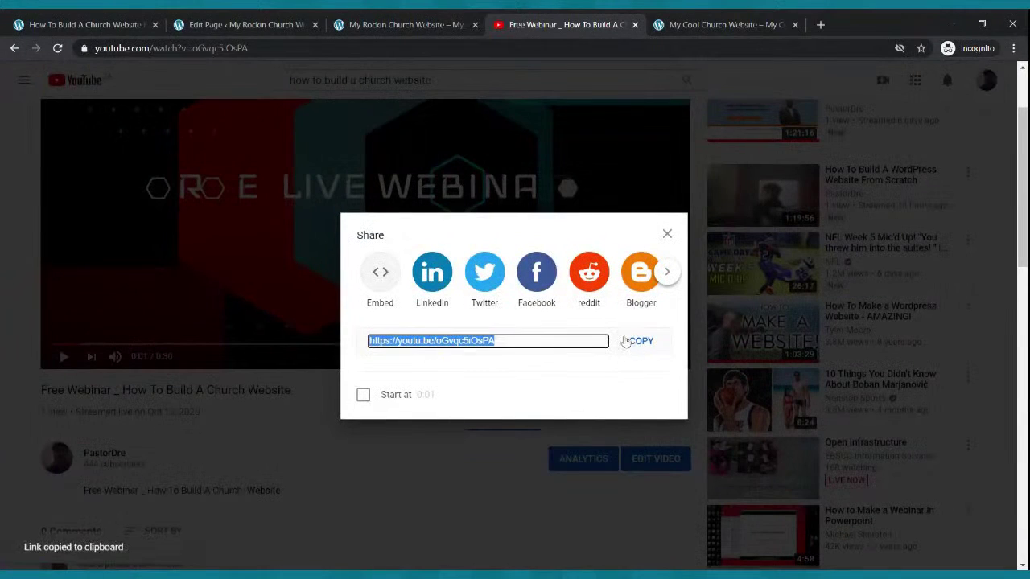
{"action": "left_click", "coordinate": [274, 22]}
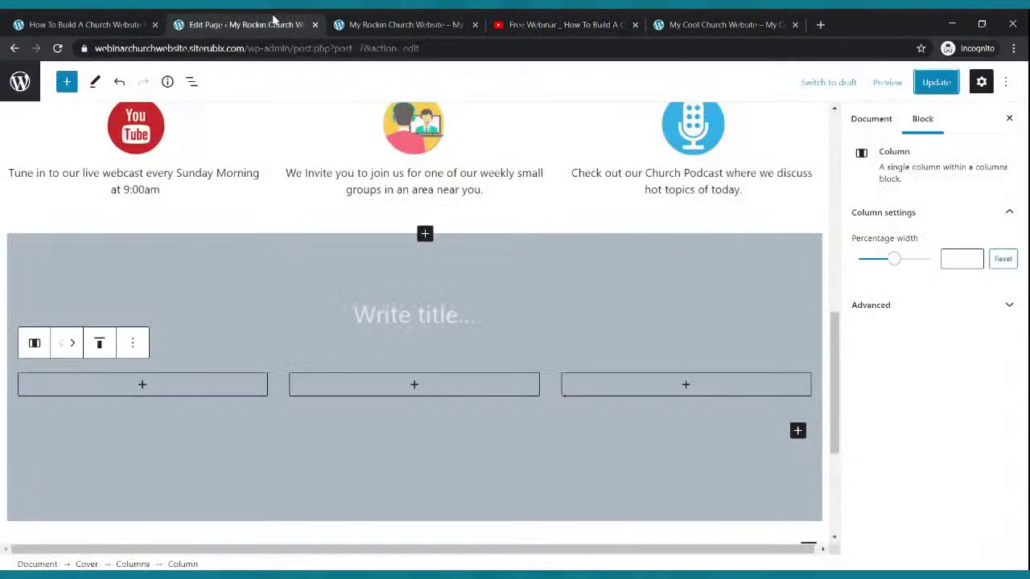
{"action": "left_click", "coordinate": [414, 384]}
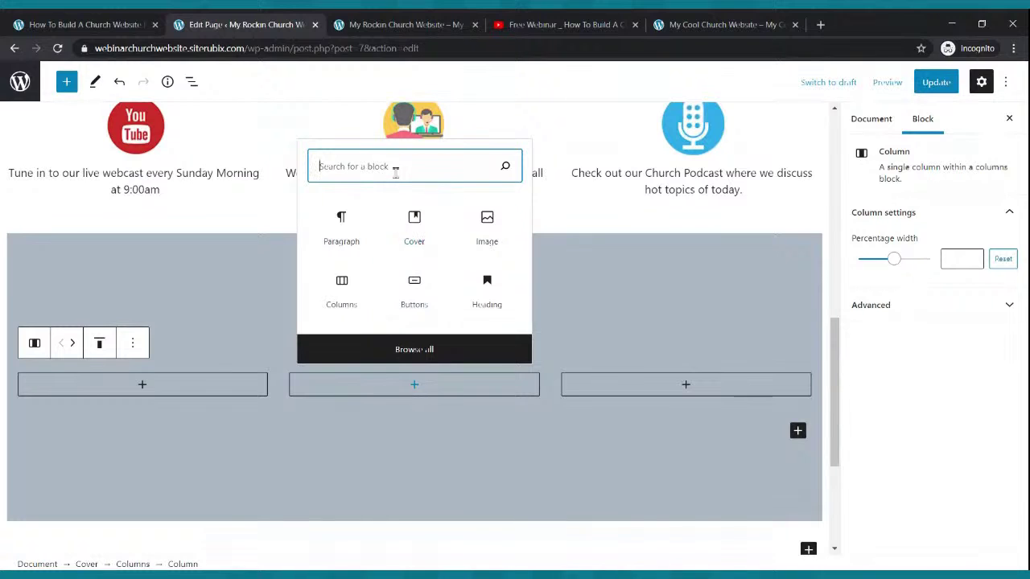
- Embed the webinar video as a YouTube block in the middle column and update the page
{"action": "type", "text": "vID"}
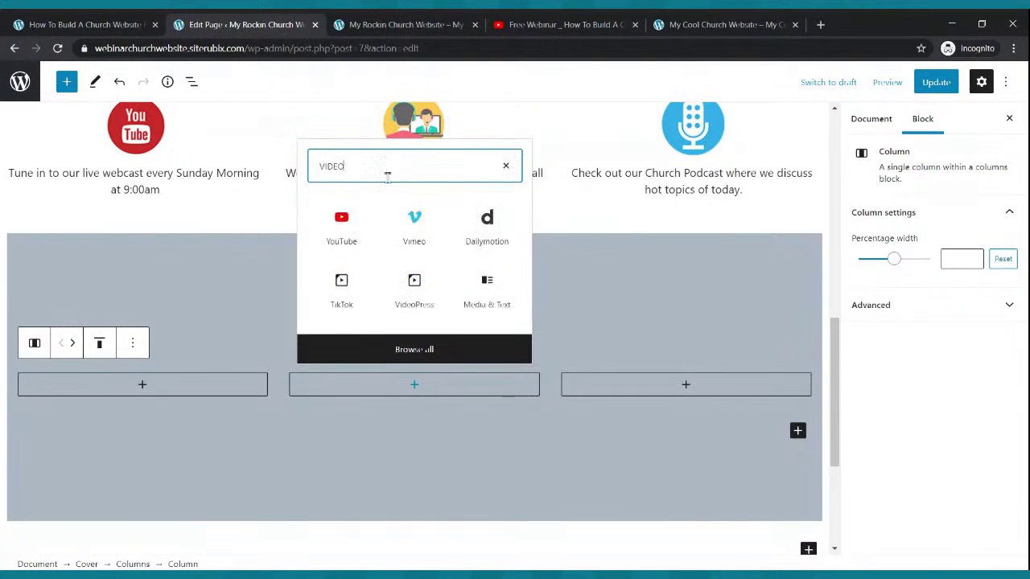
{"action": "left_click", "coordinate": [354, 229]}
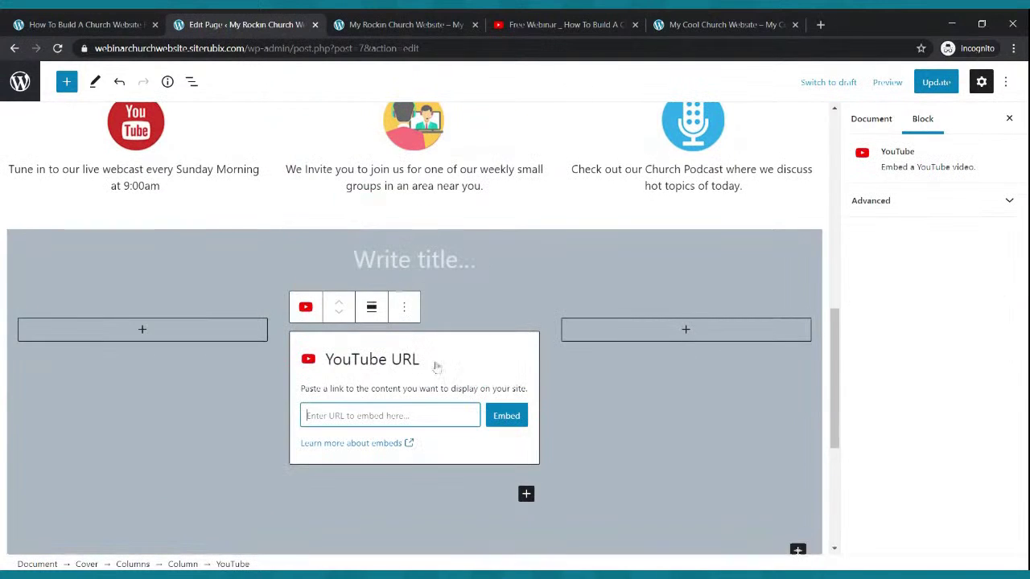
{"action": "key", "text": "ctrl+v"}
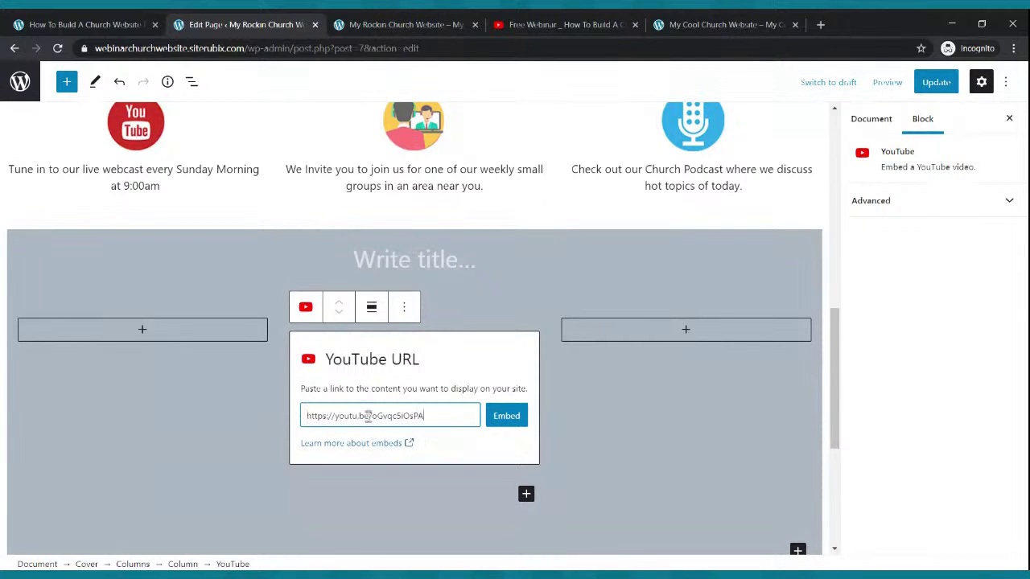
{"action": "left_click", "coordinate": [497, 419]}
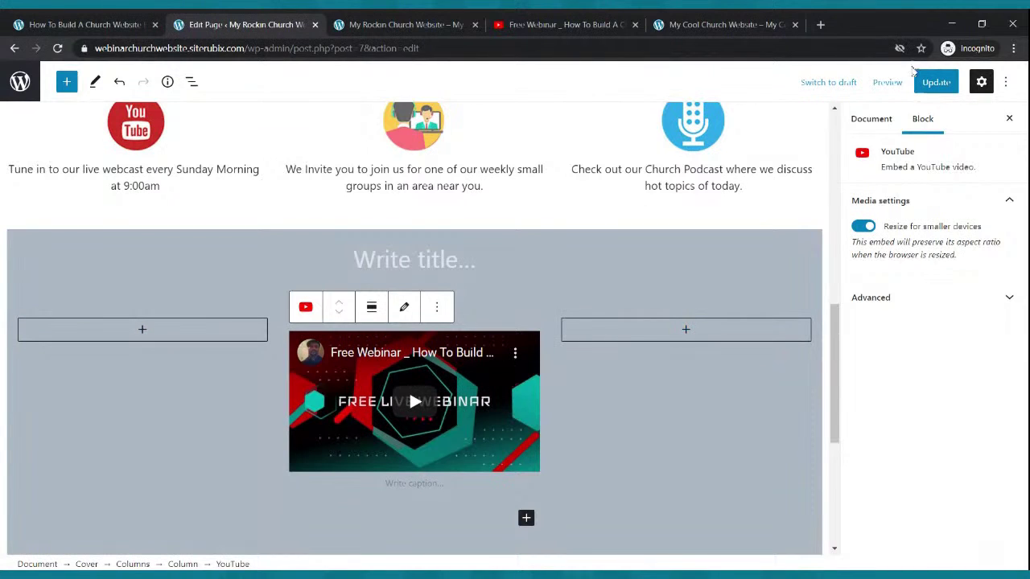
{"action": "left_click", "coordinate": [932, 87]}
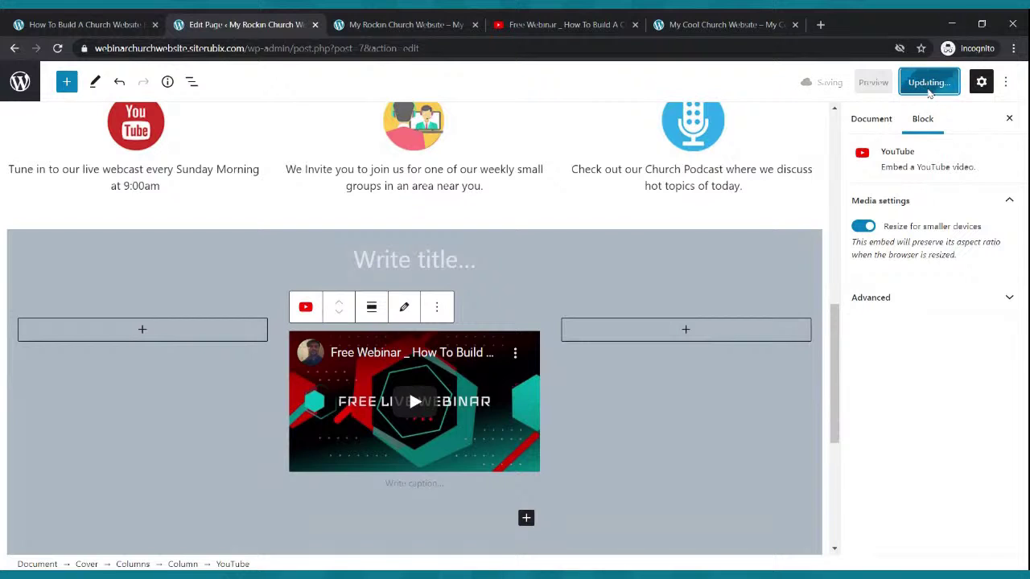
{"action": "left_click", "coordinate": [419, 24]}
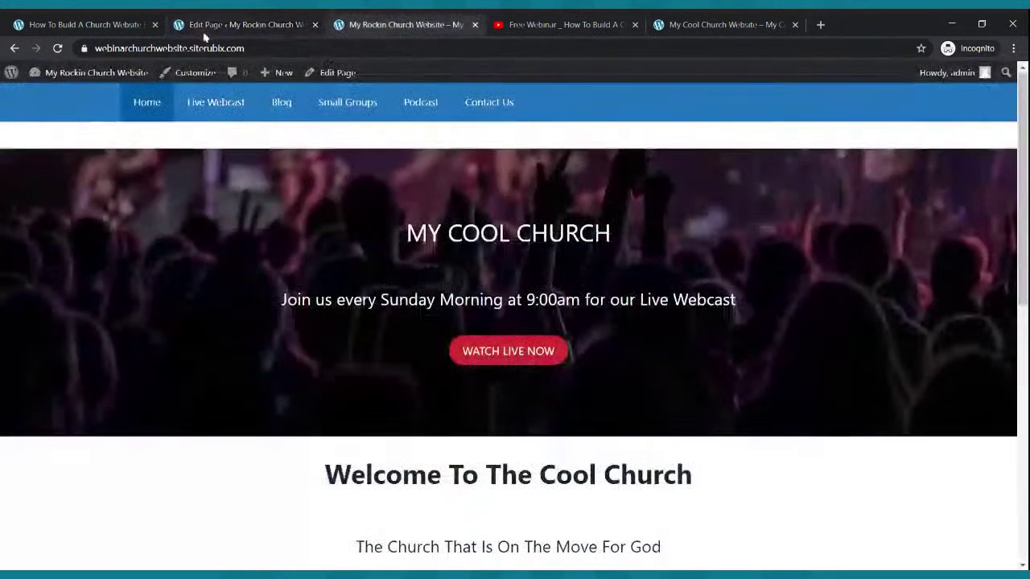
- Reload the live home page and scroll to check the embedded webinar video
{"action": "left_click", "coordinate": [57, 48]}
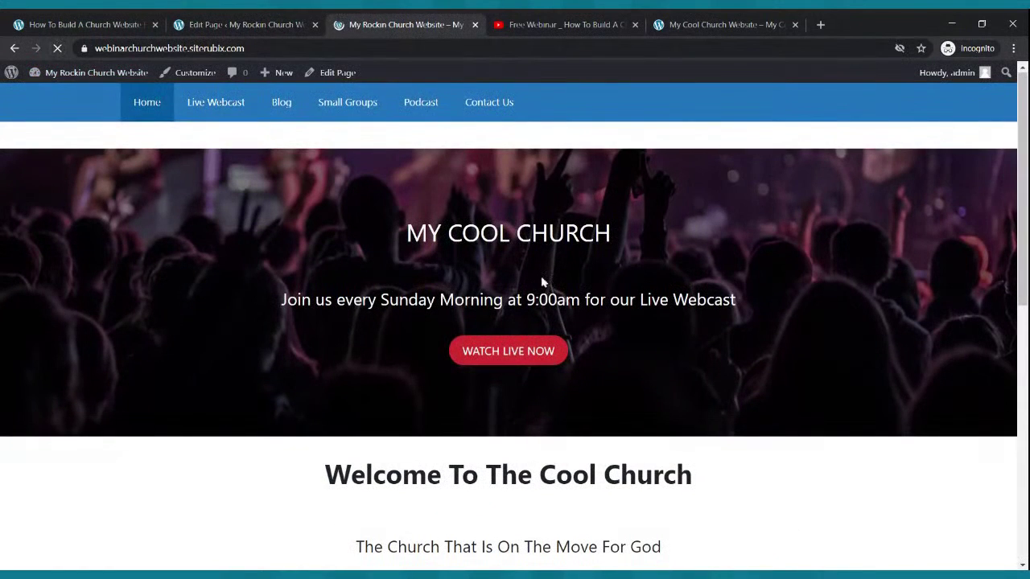
{"action": "scroll", "coordinate": [543, 282], "scroll_direction": "down", "scroll_amount": 8}
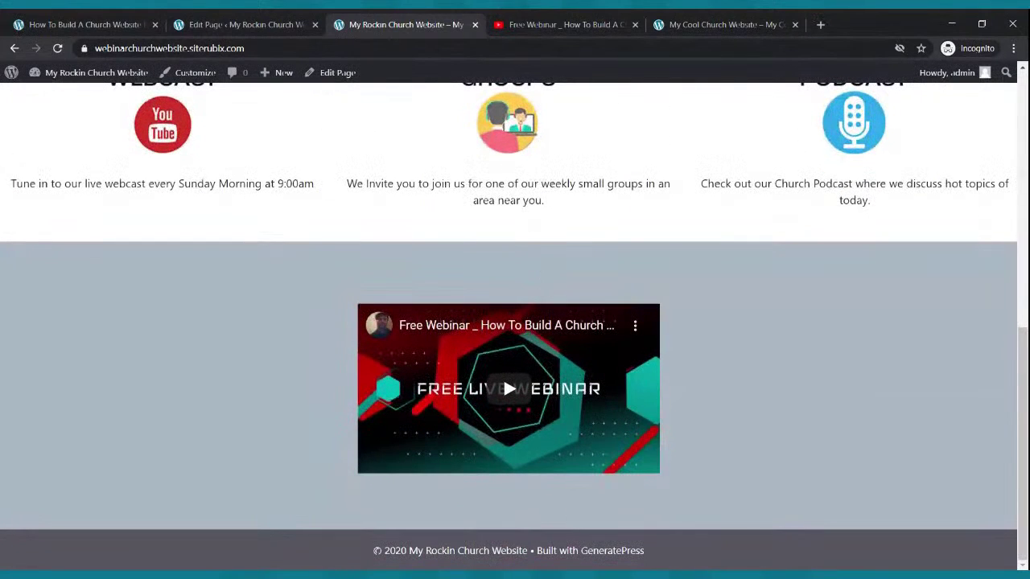
{"action": "scroll", "coordinate": [545, 283], "scroll_direction": "up", "scroll_amount": 3}
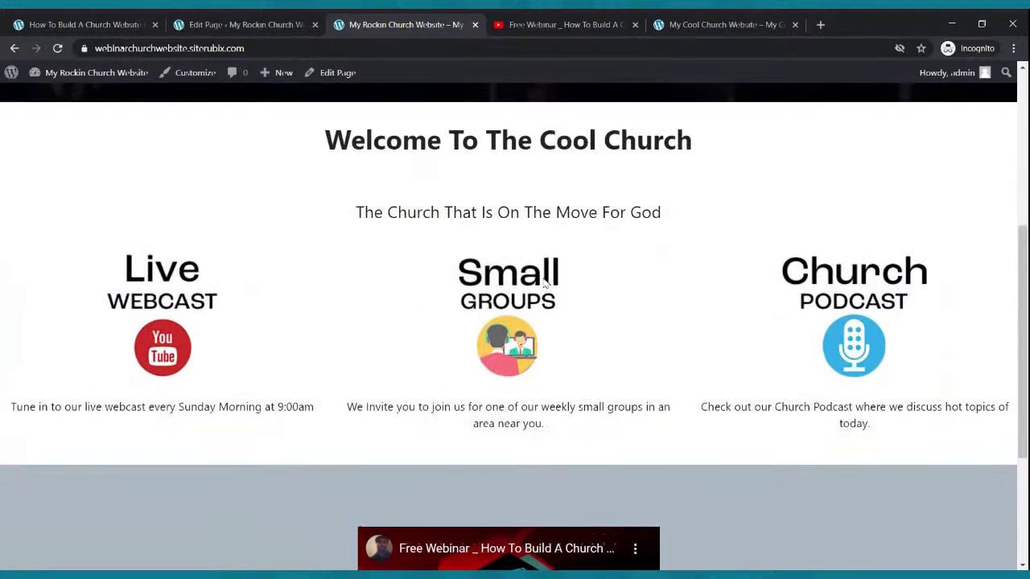
{"action": "left_click", "coordinate": [265, 24]}
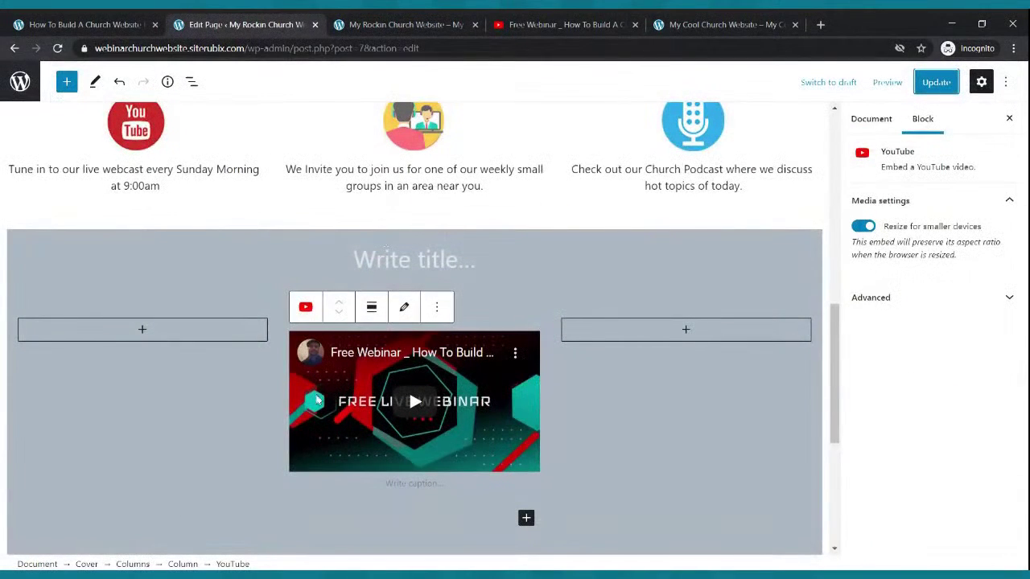
- Set the empty column left of the webinar video to about 20% width
{"action": "left_click", "coordinate": [191, 376]}
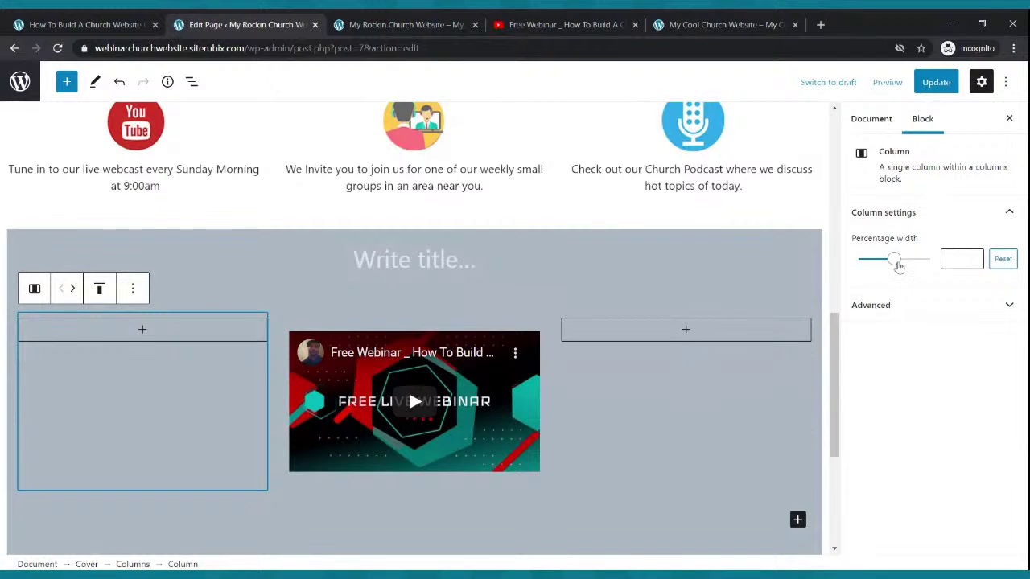
{"action": "left_click_drag", "start_coordinate": [900, 267], "coordinate": [869, 268]}
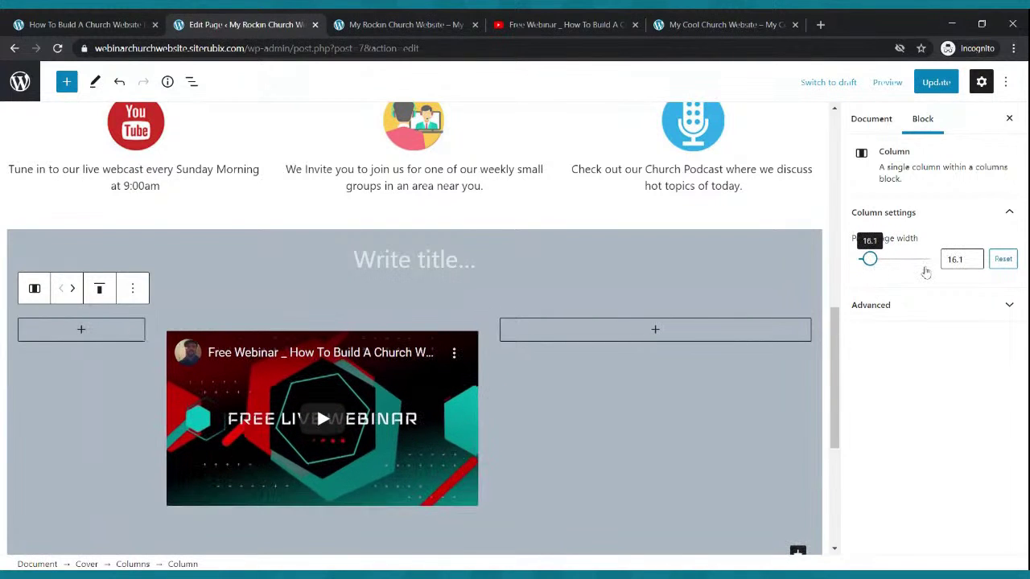
{"action": "left_click", "coordinate": [974, 257]}
{"action": "left_click", "coordinate": [973, 258]}
{"action": "left_click", "coordinate": [974, 258]}
{"action": "left_click", "coordinate": [974, 258]}
{"action": "left_click", "coordinate": [974, 257]}
{"action": "left_click", "coordinate": [974, 257]}
{"action": "left_click", "coordinate": [974, 258]}
{"action": "left_click", "coordinate": [973, 257]}
{"action": "left_click", "coordinate": [974, 258]}
{"action": "left_click", "coordinate": [973, 258]}
{"action": "left_click", "coordinate": [974, 258]}
{"action": "left_click", "coordinate": [973, 258]}
{"action": "left_click", "coordinate": [974, 257]}
{"action": "left_click", "coordinate": [974, 258]}
{"action": "left_click", "coordinate": [974, 257]}
{"action": "left_click", "coordinate": [973, 257]}
{"action": "left_click", "coordinate": [974, 257]}
- Set the empty right-hand column to 20% width and update the page
{"action": "left_click", "coordinate": [765, 370]}
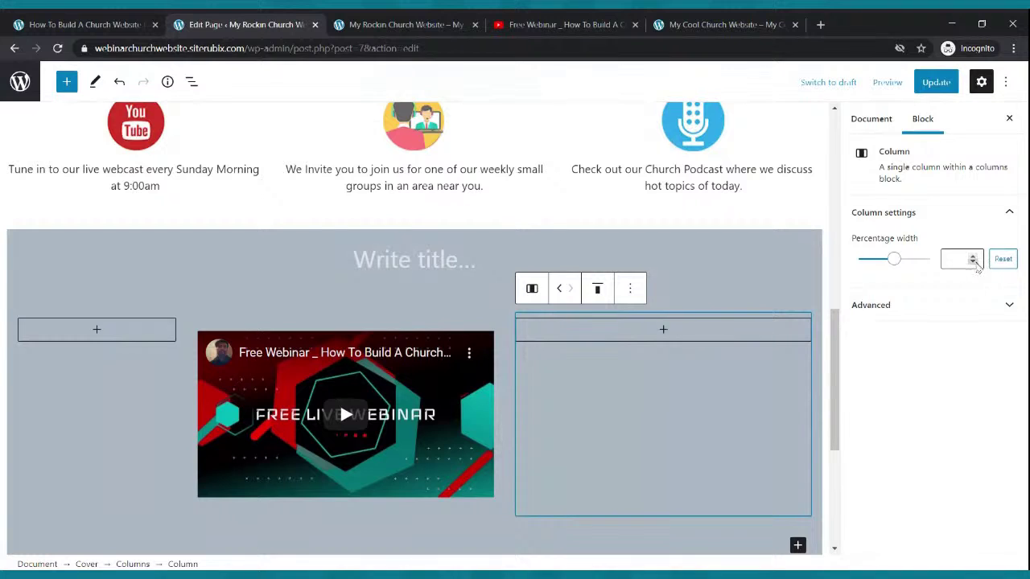
{"action": "left_click_drag", "start_coordinate": [895, 260], "coordinate": [879, 269]}
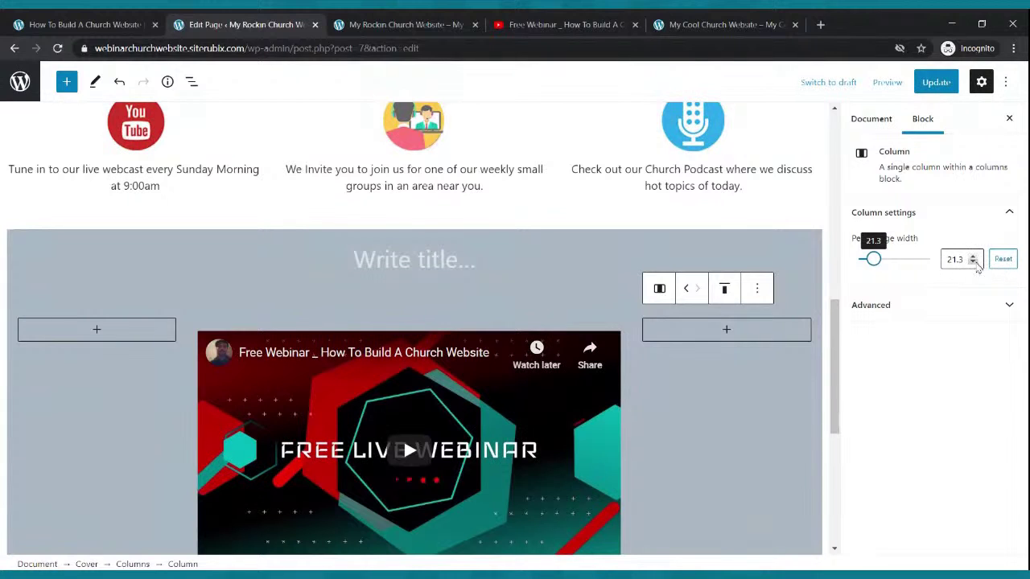
{"action": "left_click", "coordinate": [975, 263]}
{"action": "left_click", "coordinate": [975, 263]}
{"action": "left_click", "coordinate": [975, 263]}
{"action": "left_click", "coordinate": [975, 263]}
{"action": "left_click", "coordinate": [975, 263]}
{"action": "left_click", "coordinate": [975, 264]}
{"action": "left_click", "coordinate": [975, 263]}
{"action": "left_click", "coordinate": [975, 263]}
{"action": "left_click", "coordinate": [975, 263]}
{"action": "left_click", "coordinate": [975, 264]}
{"action": "left_click", "coordinate": [976, 263]}
{"action": "left_click", "coordinate": [976, 263]}
{"action": "left_click", "coordinate": [975, 263]}
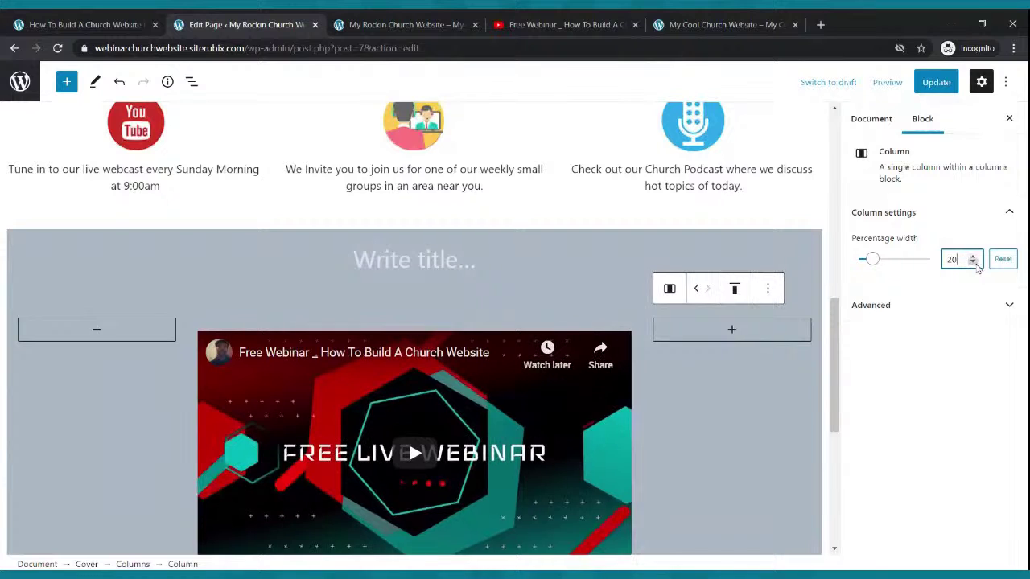
{"action": "left_click", "coordinate": [935, 82]}
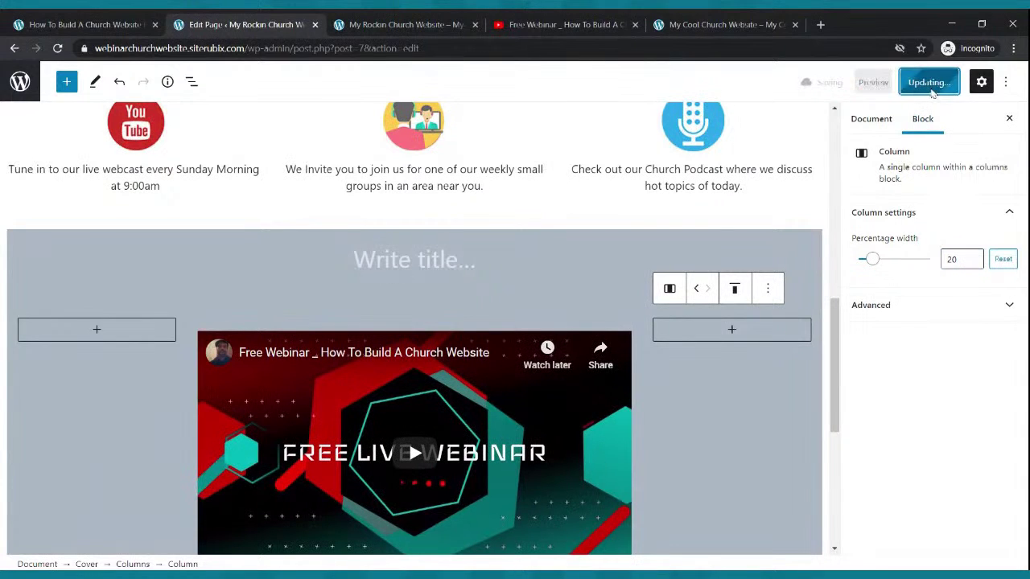
- Reload the live church site and check the wider webinar video
{"action": "left_click", "coordinate": [442, 20]}
{"action": "scroll", "coordinate": [406, 248], "scroll_direction": "down", "scroll_amount": 3}
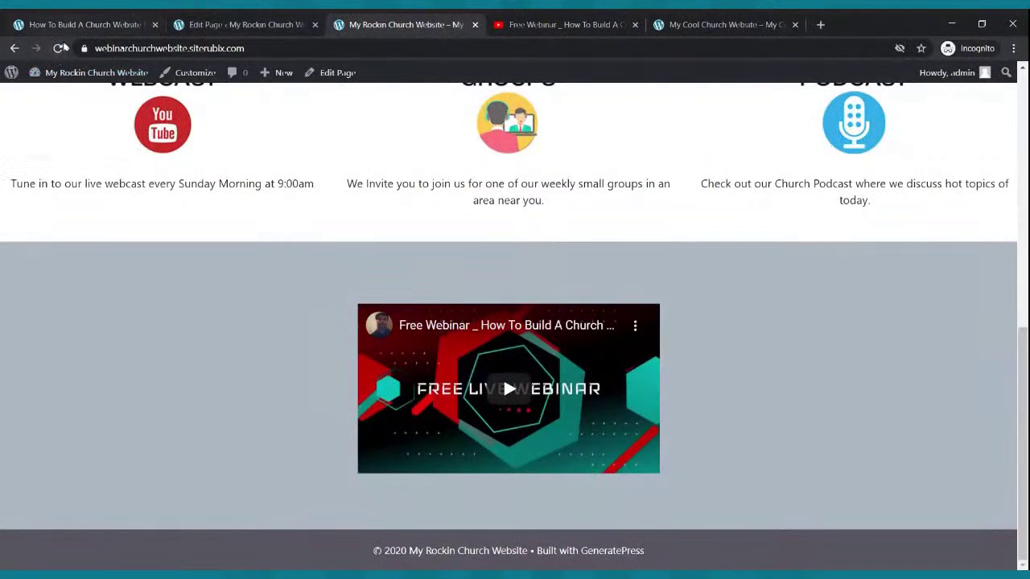
{"action": "left_click", "coordinate": [62, 48]}
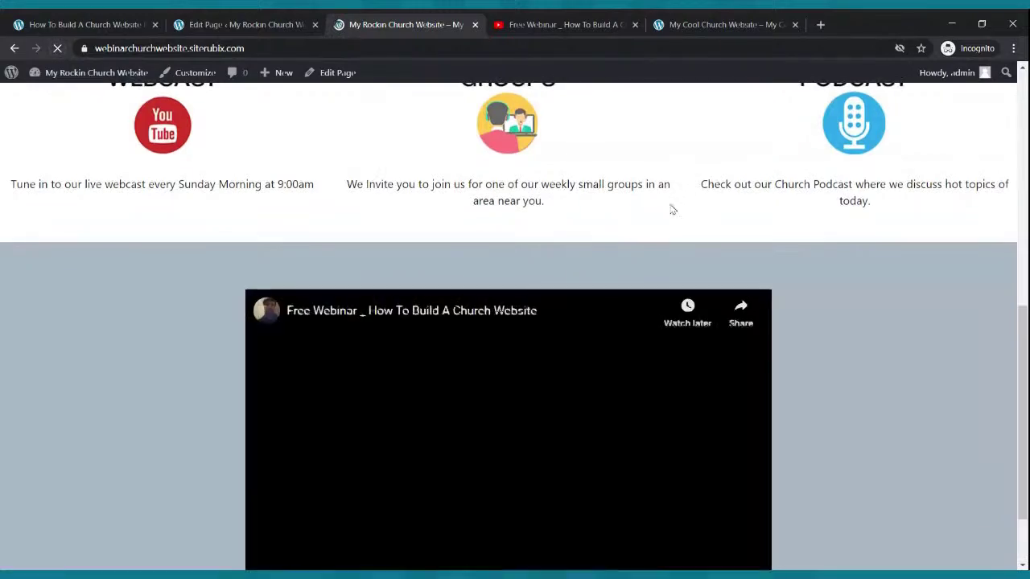
{"action": "scroll", "coordinate": [676, 208], "scroll_direction": "up", "scroll_amount": 8}
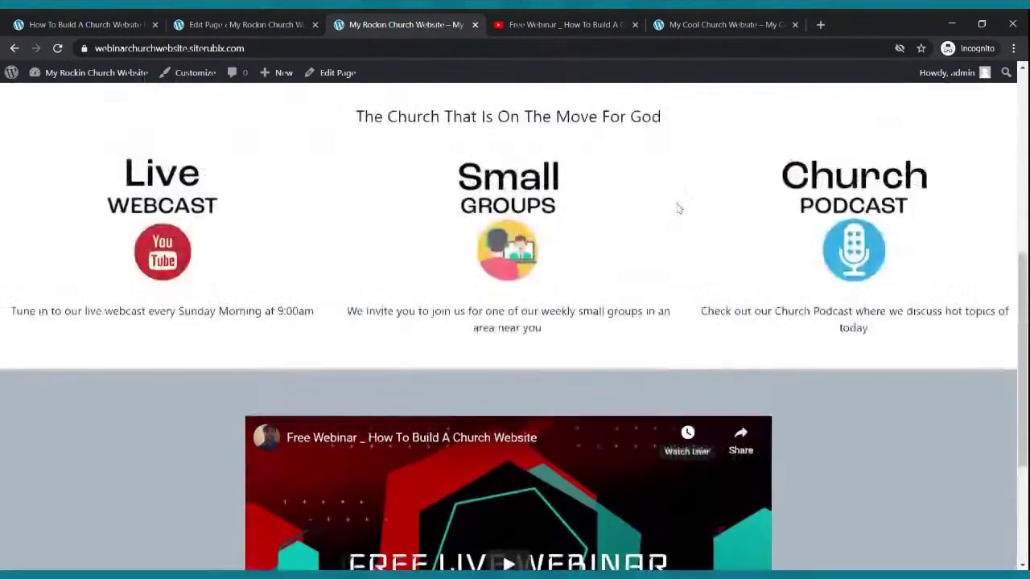
{"action": "scroll", "coordinate": [676, 208], "scroll_direction": "down", "scroll_amount": 8}
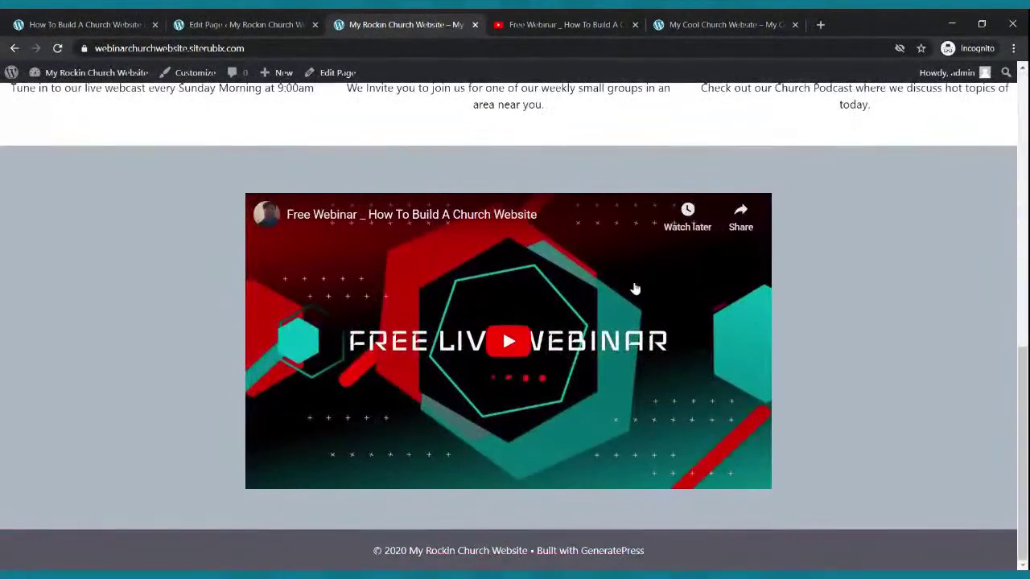
{"action": "scroll", "coordinate": [876, 330], "scroll_direction": "up", "scroll_amount": 5}
{"action": "scroll", "coordinate": [877, 330], "scroll_direction": "up", "scroll_amount": 3}
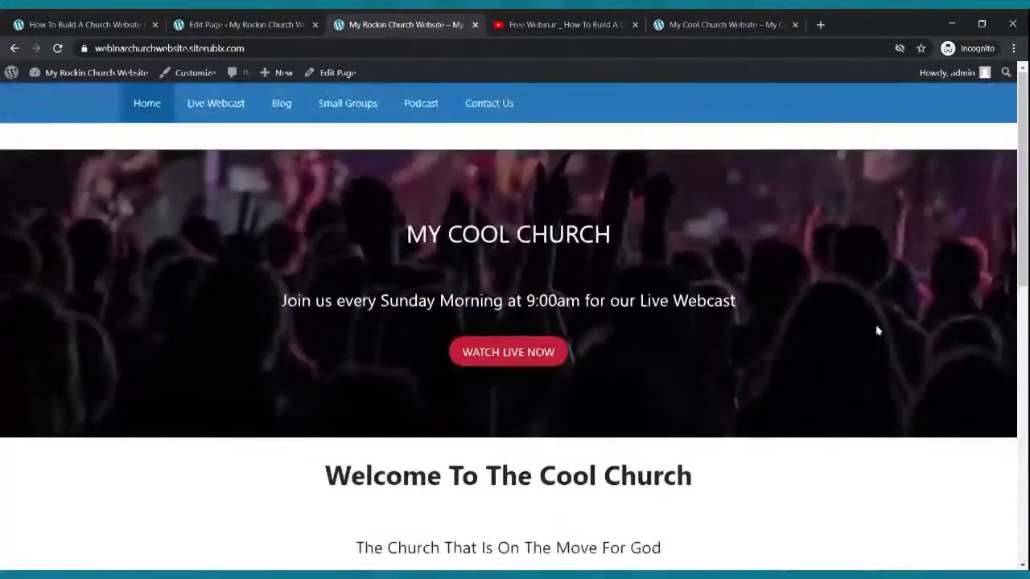
{"action": "scroll", "coordinate": [875, 328], "scroll_direction": "down", "scroll_amount": 8}
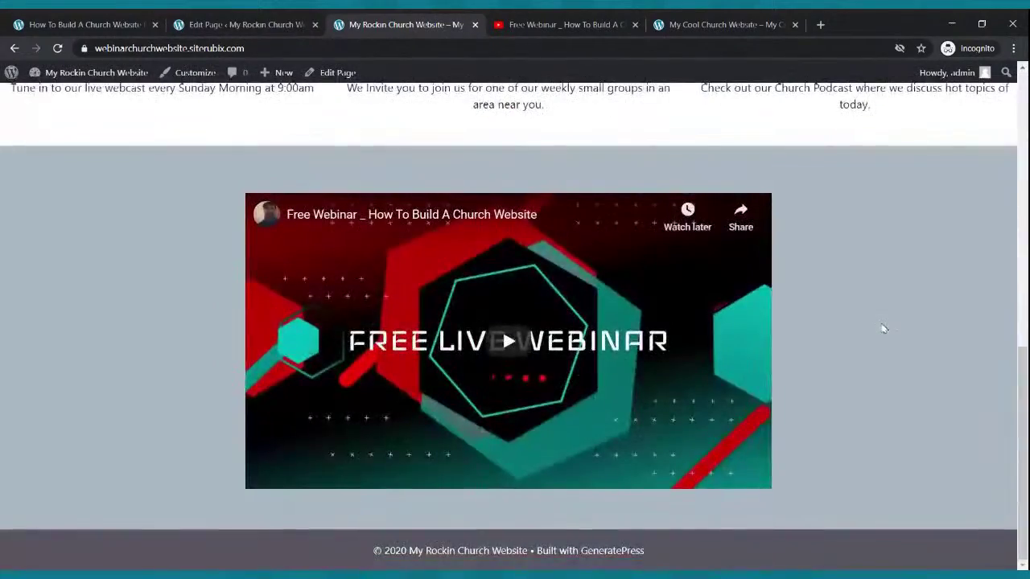
{"action": "scroll", "coordinate": [880, 326], "scroll_direction": "up", "scroll_amount": 8}
{"action": "scroll", "coordinate": [868, 325], "scroll_direction": "down", "scroll_amount": 8}
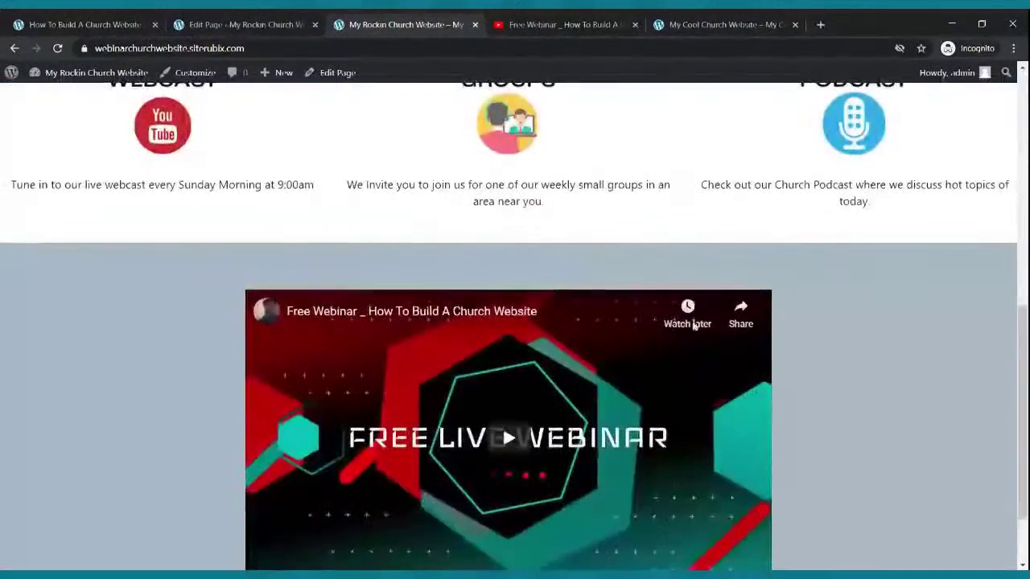
- Select the welcome paragraph on the My Cool Church site for copying
{"action": "left_click", "coordinate": [708, 24]}
{"action": "scroll", "coordinate": [523, 478], "scroll_direction": "down", "scroll_amount": 10}
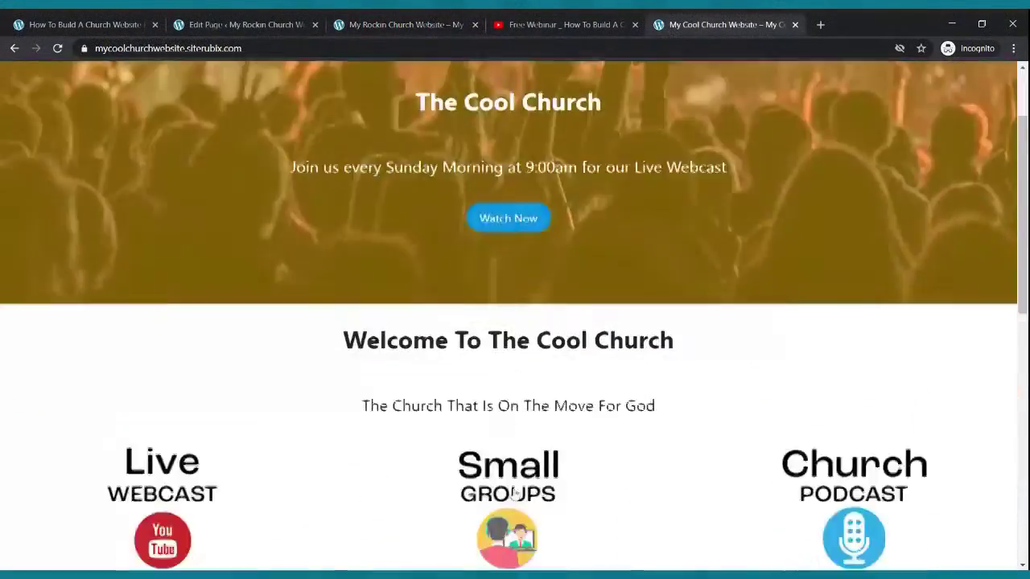
{"action": "left_click_drag", "start_coordinate": [211, 159], "coordinate": [717, 187]}
{"action": "key", "text": "ctrl+c"}
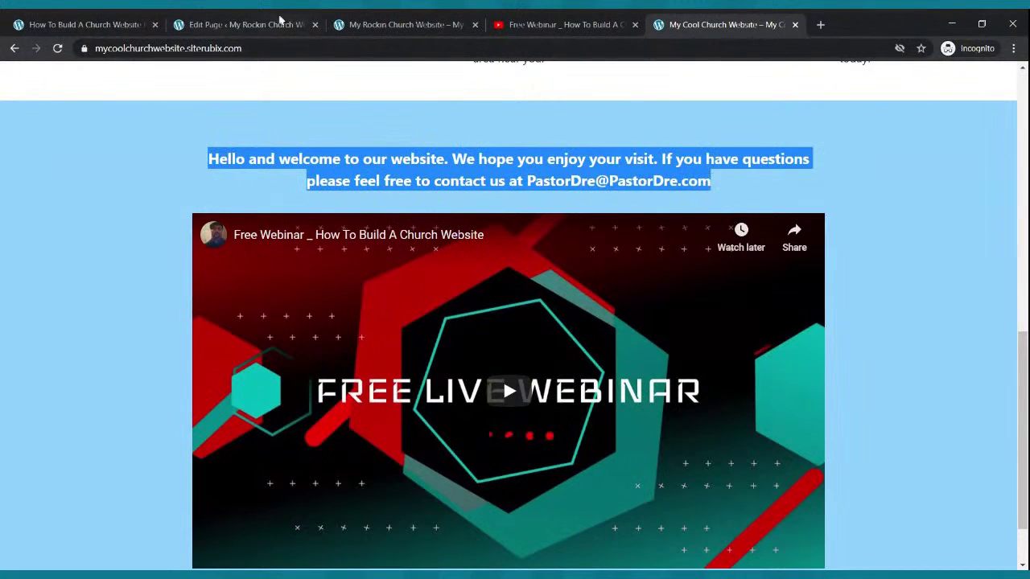
{"action": "left_click", "coordinate": [277, 23]}
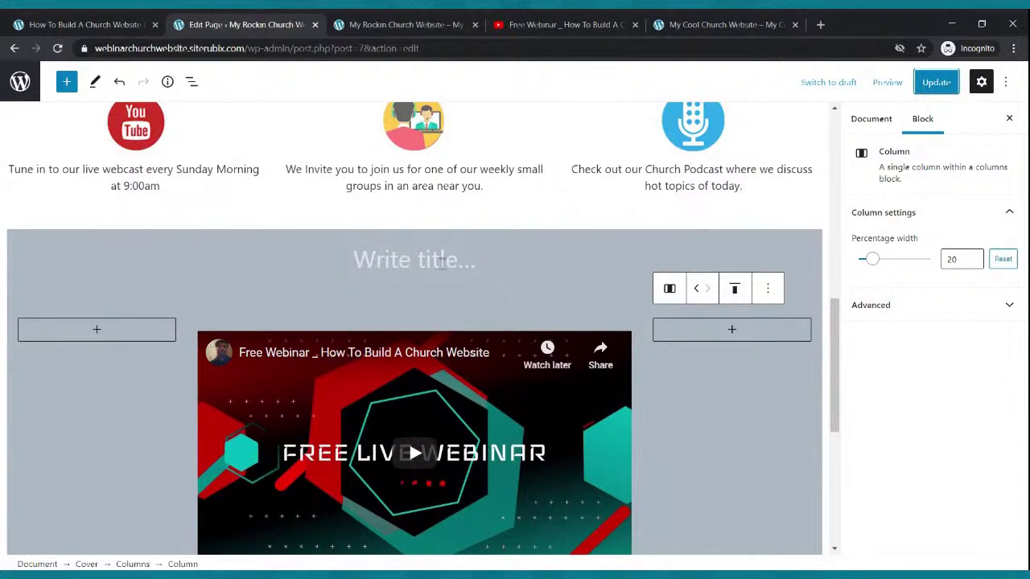
- Paste the copied welcome paragraph into the title paragraph and set it to Large size
{"action": "left_click", "coordinate": [441, 263]}
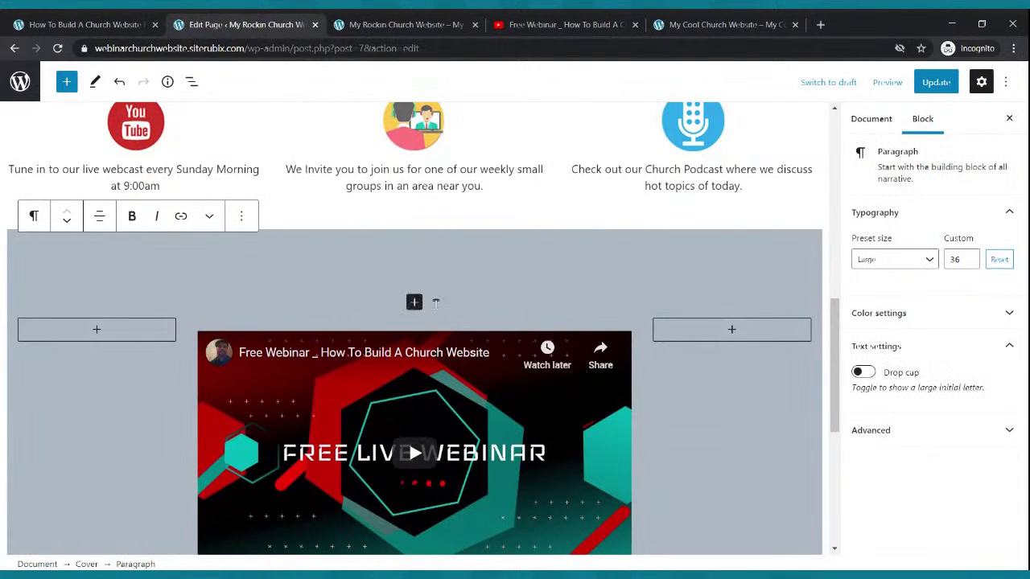
{"action": "key", "text": "ctrl+v"}
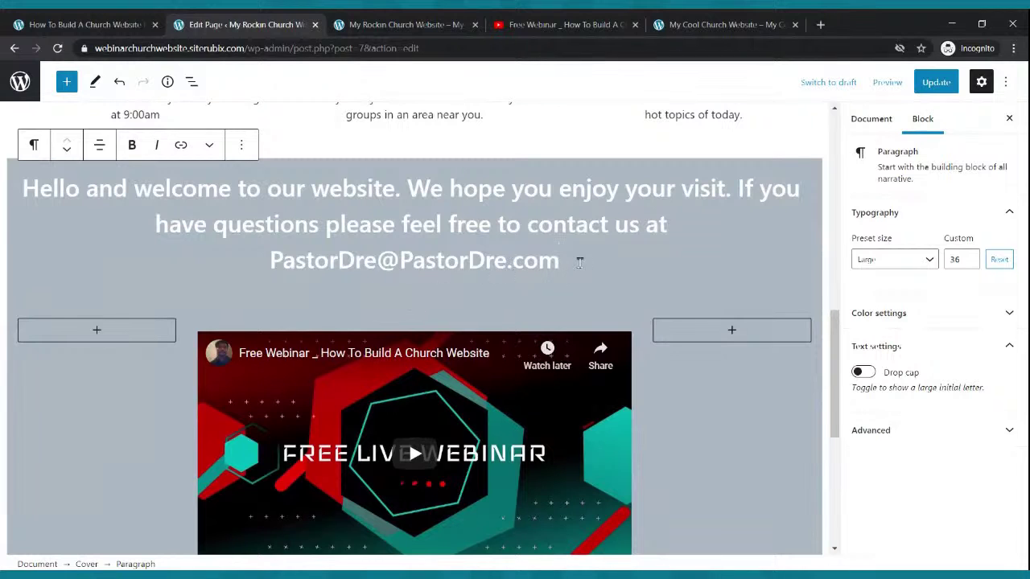
{"action": "left_click_drag", "start_coordinate": [569, 262], "coordinate": [23, 188]}
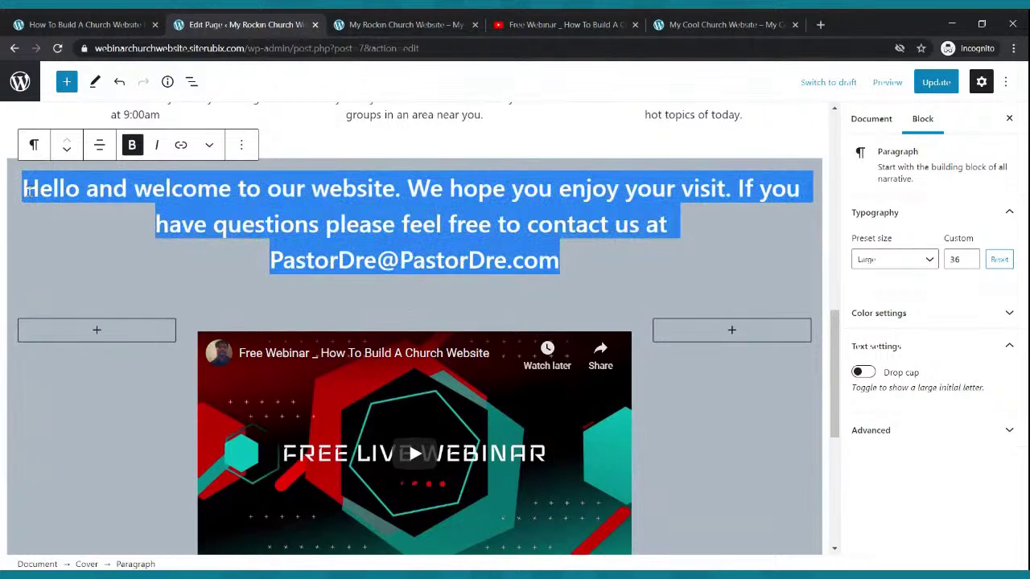
{"action": "left_click", "coordinate": [920, 265]}
{"action": "left_click", "coordinate": [910, 351]}
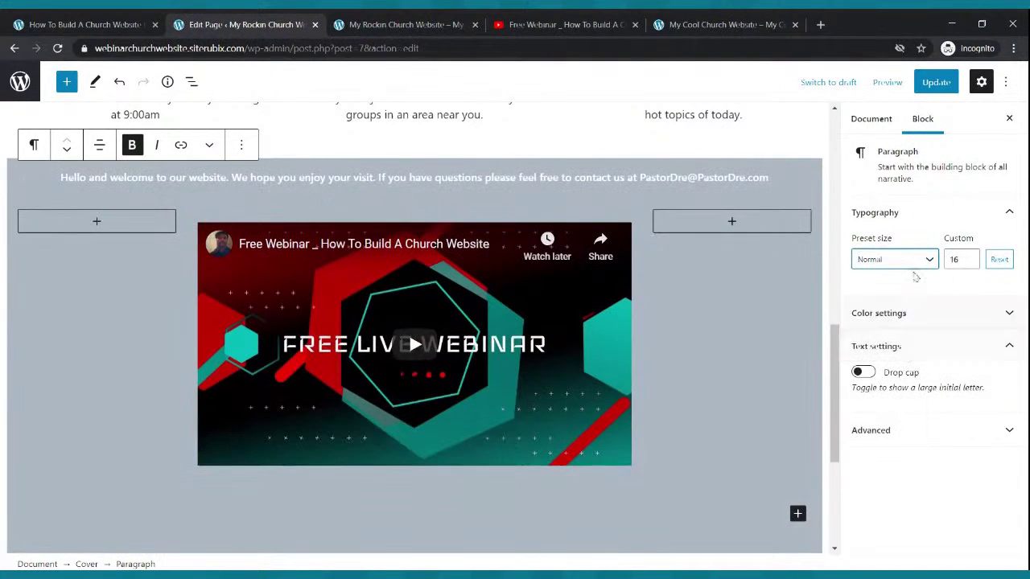
{"action": "left_click", "coordinate": [927, 260]}
{"action": "left_click", "coordinate": [895, 384]}
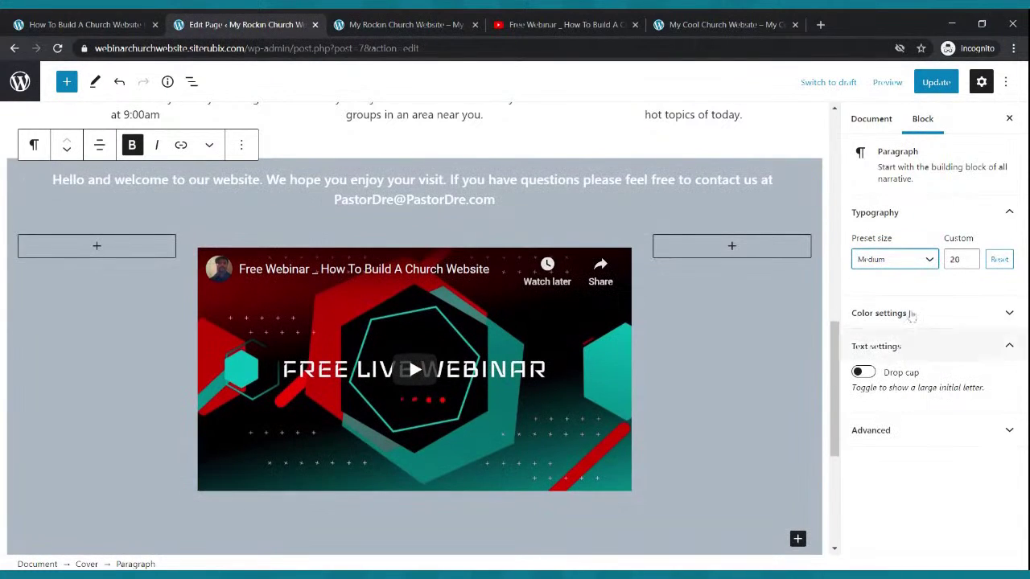
{"action": "left_click", "coordinate": [931, 261]}
{"action": "left_click", "coordinate": [911, 412]}
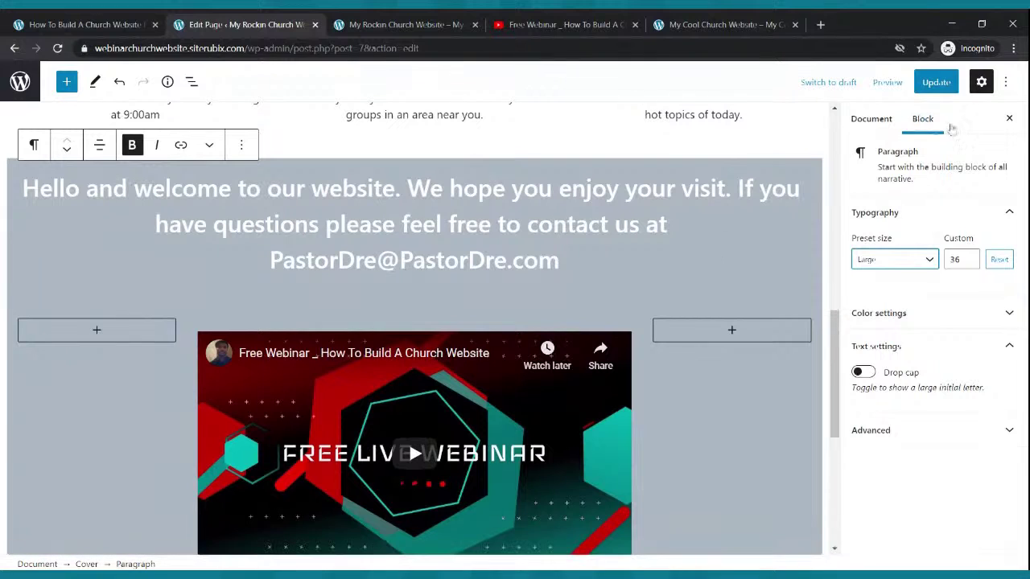
- Save the page and reload the live church site to see the welcome text
{"action": "left_click", "coordinate": [936, 82]}
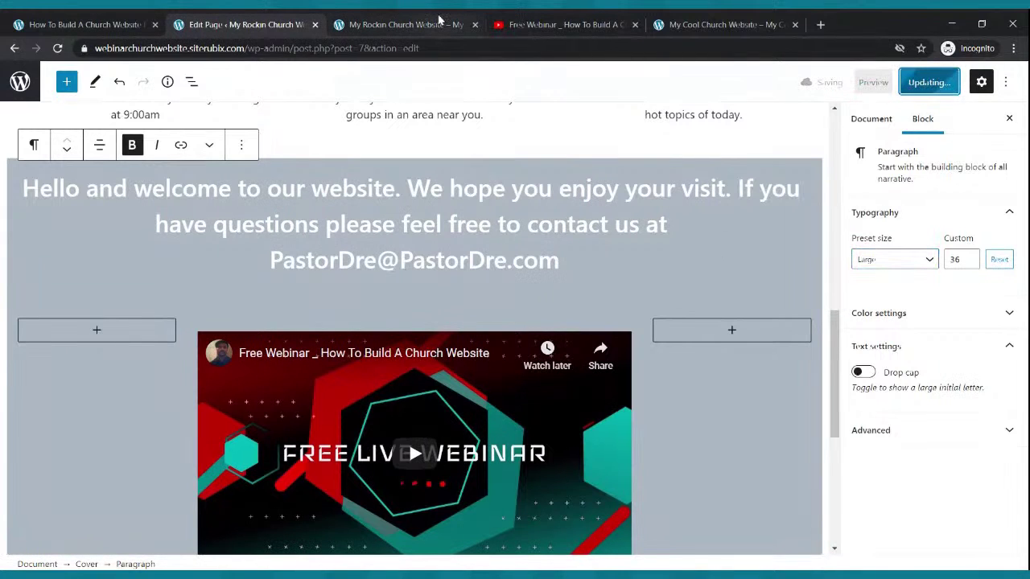
{"action": "left_click", "coordinate": [437, 20]}
{"action": "left_click", "coordinate": [57, 50]}
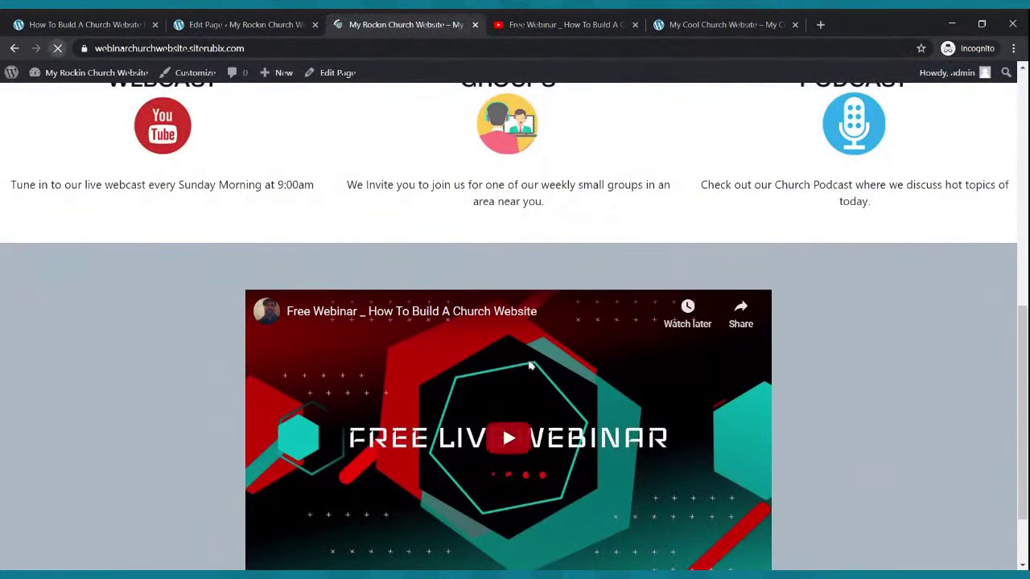
- Test the embedded webinar video on the live home page by playing and pausing it
{"action": "scroll", "coordinate": [531, 363], "scroll_direction": "down", "scroll_amount": 2}
{"action": "scroll", "coordinate": [543, 363], "scroll_direction": "up", "scroll_amount": 3}
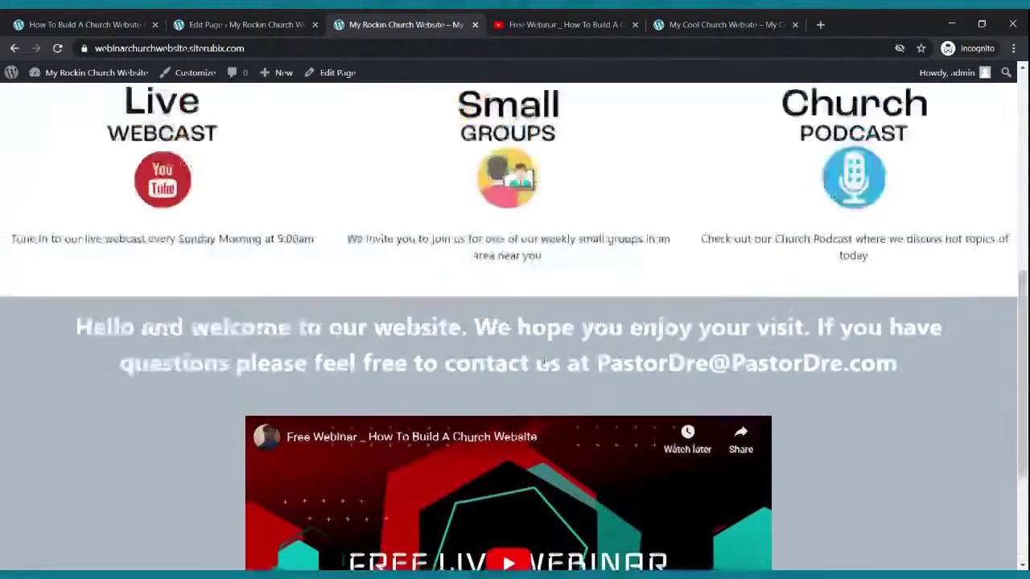
{"action": "scroll", "coordinate": [552, 362], "scroll_direction": "down", "scroll_amount": 1}
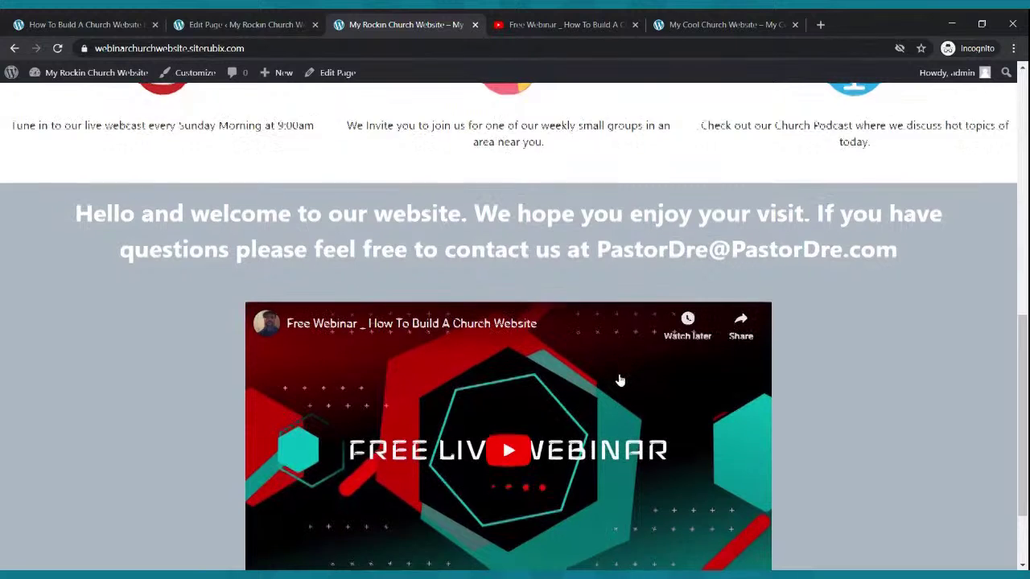
{"action": "scroll", "coordinate": [619, 378], "scroll_direction": "down", "scroll_amount": 2}
{"action": "scroll", "coordinate": [620, 381], "scroll_direction": "up", "scroll_amount": 3}
{"action": "scroll", "coordinate": [619, 380], "scroll_direction": "down", "scroll_amount": 3}
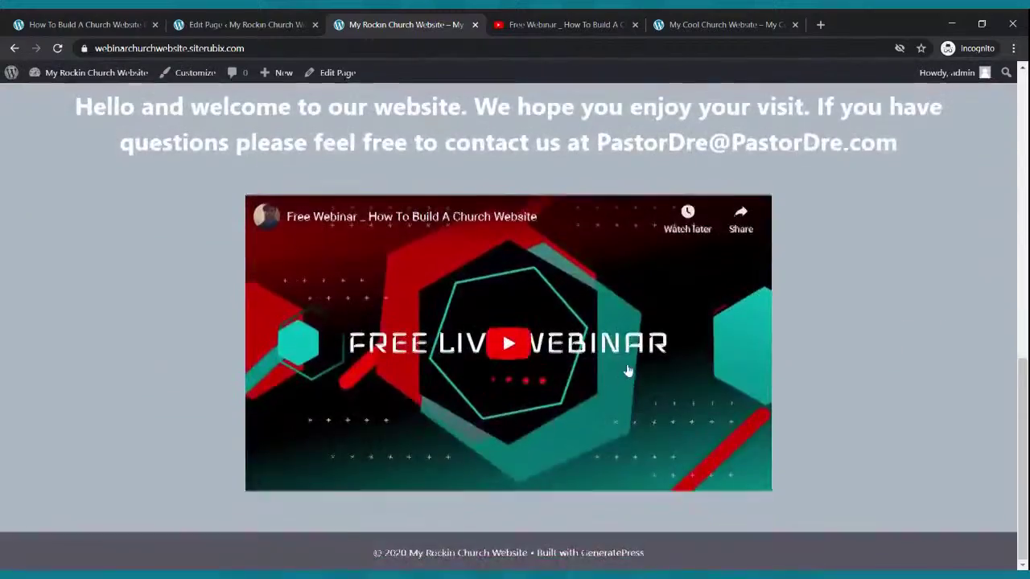
{"action": "scroll", "coordinate": [628, 364], "scroll_direction": "up", "scroll_amount": 5}
{"action": "scroll", "coordinate": [628, 363], "scroll_direction": "down", "scroll_amount": 5}
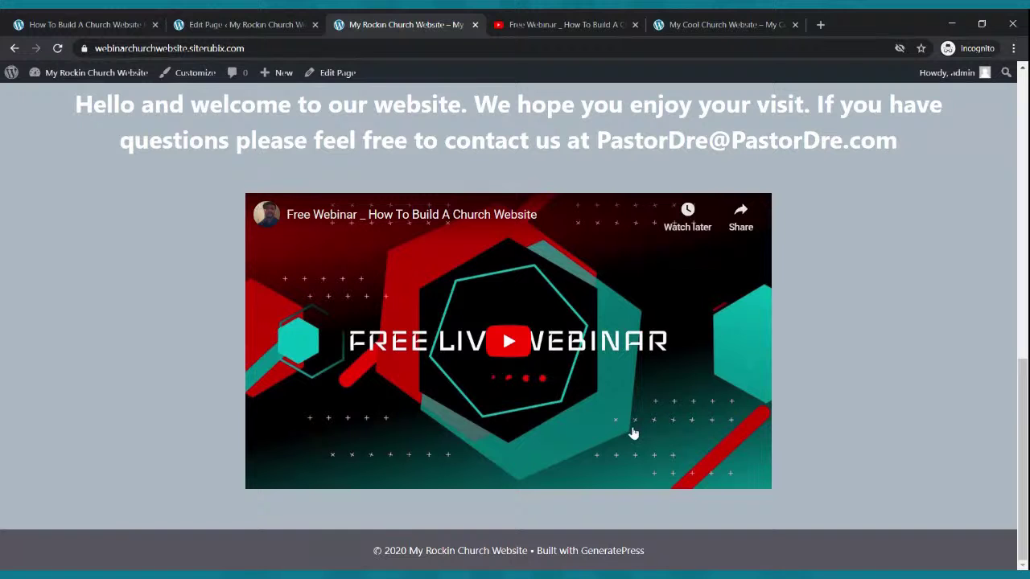
{"action": "scroll", "coordinate": [639, 443], "scroll_direction": "up", "scroll_amount": 2}
{"action": "scroll", "coordinate": [639, 444], "scroll_direction": "down", "scroll_amount": 2}
{"action": "left_click", "coordinate": [507, 345]}
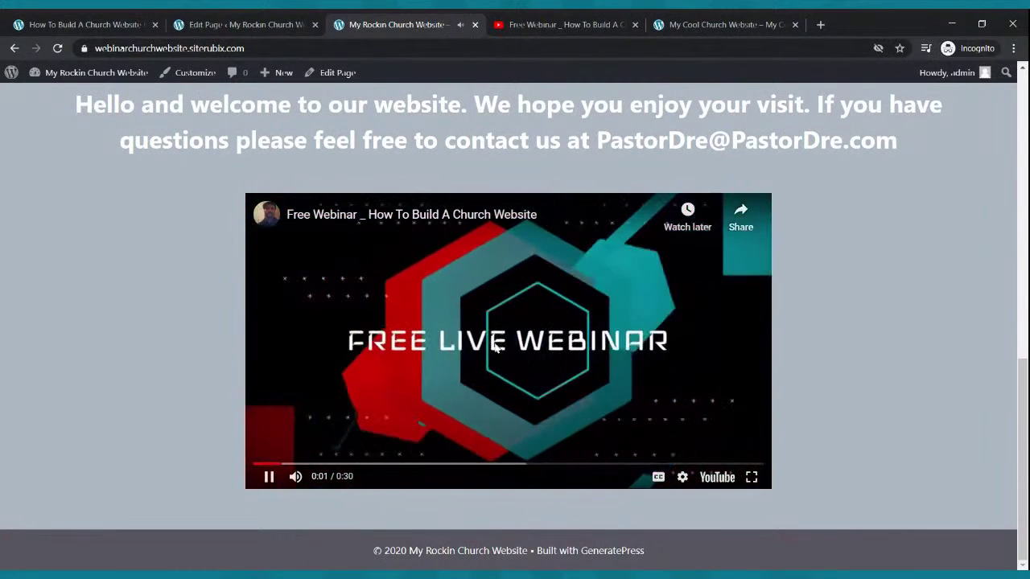
{"action": "left_click", "coordinate": [272, 476]}
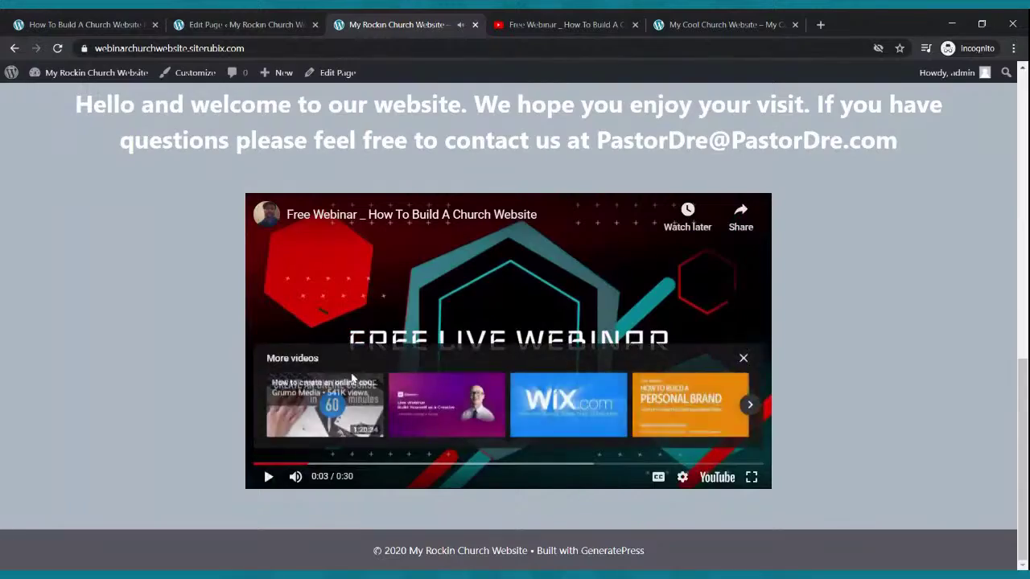
- Return to the page editor and go to the list of pages
{"action": "scroll", "coordinate": [354, 374], "scroll_direction": "up", "scroll_amount": 15}
{"action": "scroll", "coordinate": [365, 359], "scroll_direction": "down", "scroll_amount": 10}
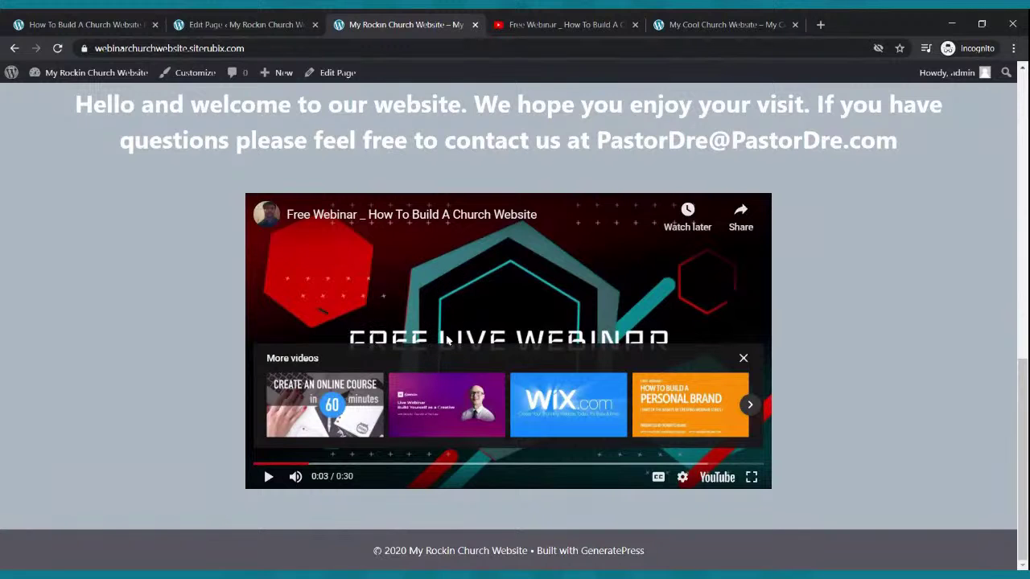
{"action": "scroll", "coordinate": [465, 336], "scroll_direction": "up", "scroll_amount": 10}
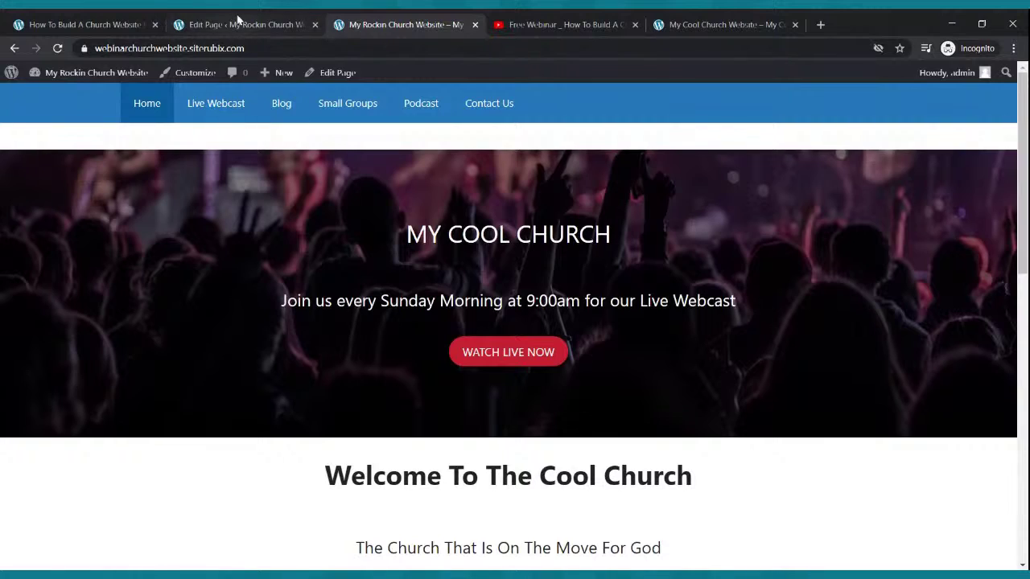
{"action": "left_click", "coordinate": [238, 22]}
{"action": "left_click", "coordinate": [20, 82]}
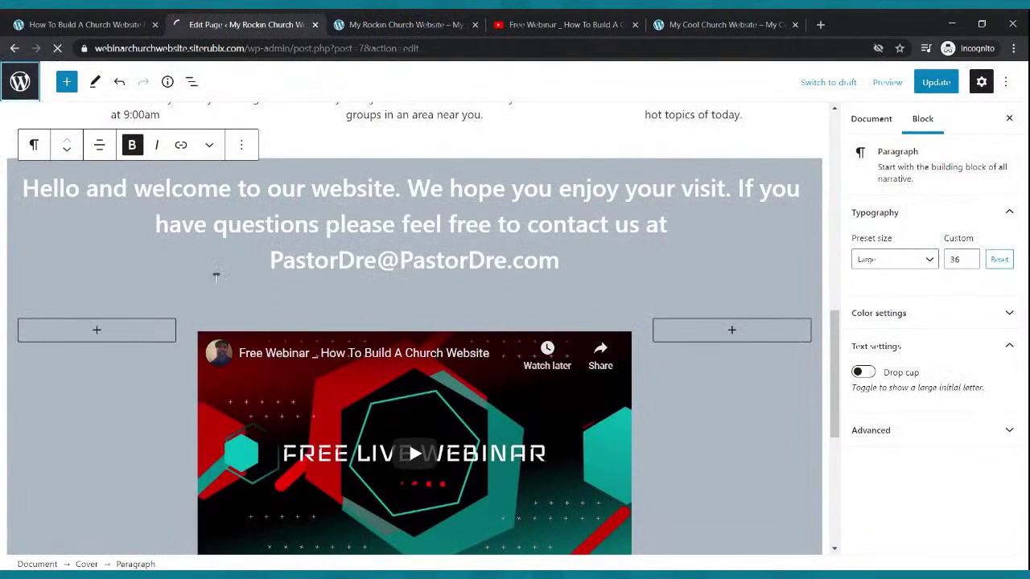
- Add 'Welcome to our live webcast. We are live every Sunday at 9:00am' to Live Webcast and save
{"action": "left_click", "coordinate": [182, 341]}
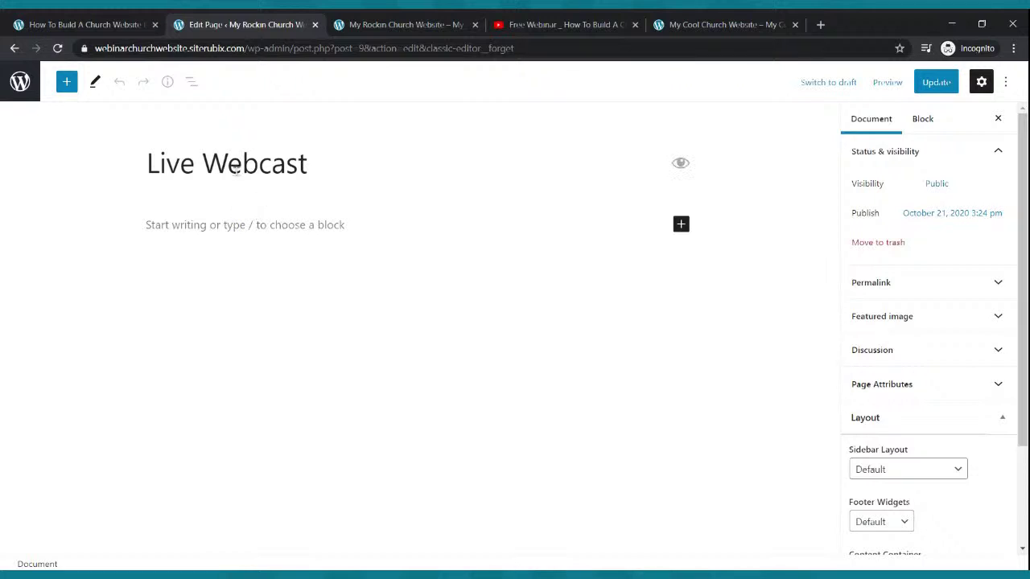
{"action": "left_click", "coordinate": [235, 230]}
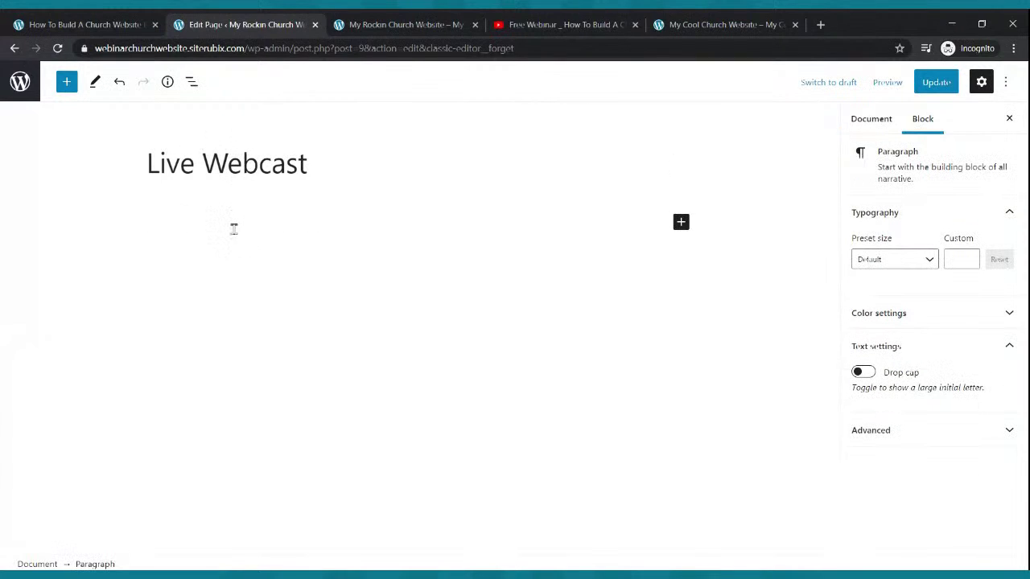
{"action": "type", "text": "Welcoeme t"}
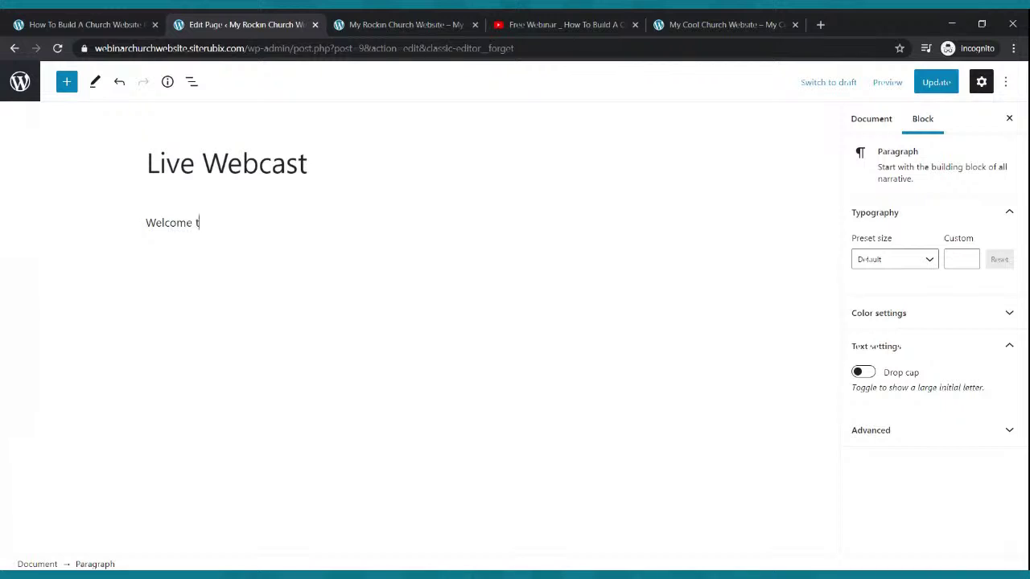
{"action": "type", "text": "o our live web"}
{"action": "type", "text": "cas"}
{"action": "type", "text": "t. We ar l"}
{"action": "type", "text": "e live every"}
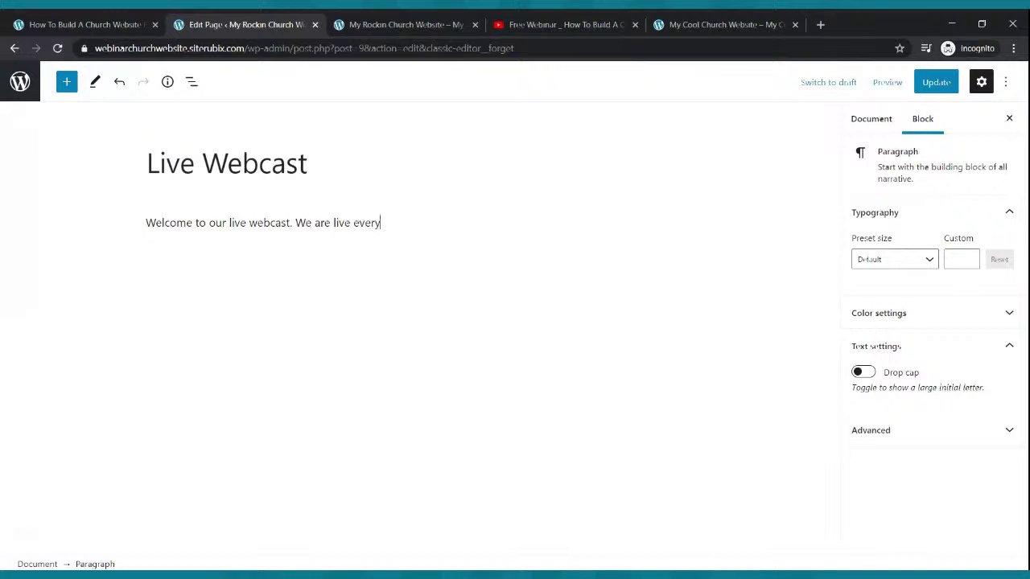
{"action": "type", "text": " s"}
{"action": "key", "text": "BackSpace"}
{"action": "type", "text": "Sunday at 9:00am"}
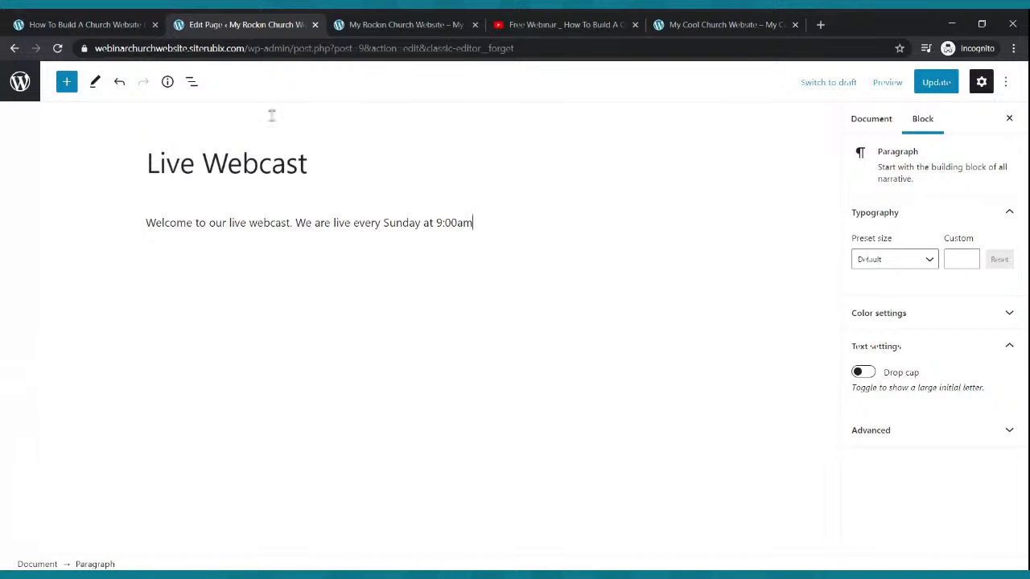
{"action": "left_click", "coordinate": [917, 90]}
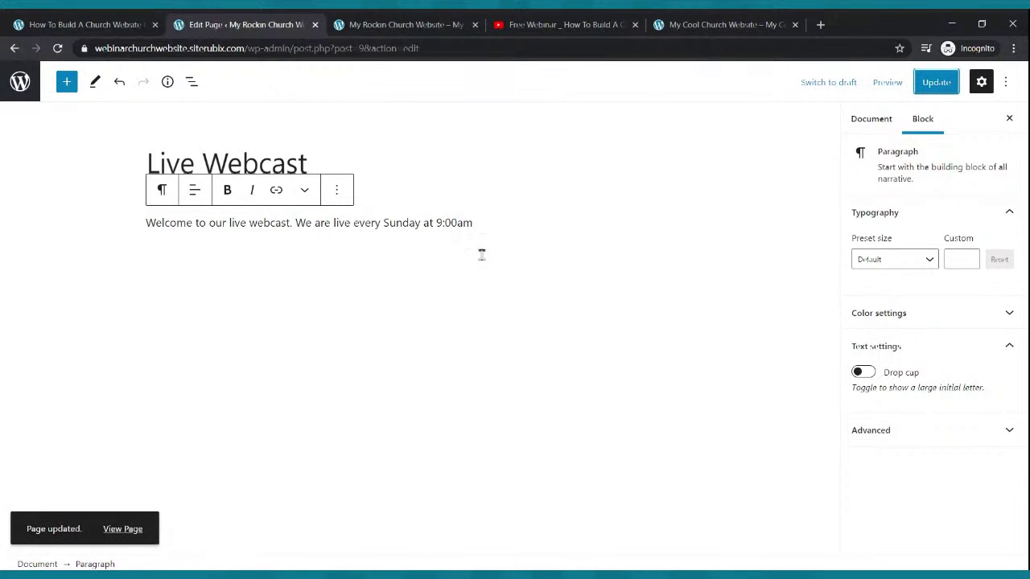
{"action": "left_click", "coordinate": [544, 24]}
- Close YouTube's share dialog and open the Go live streams page in YouTube Studio
{"action": "left_click", "coordinate": [666, 233]}
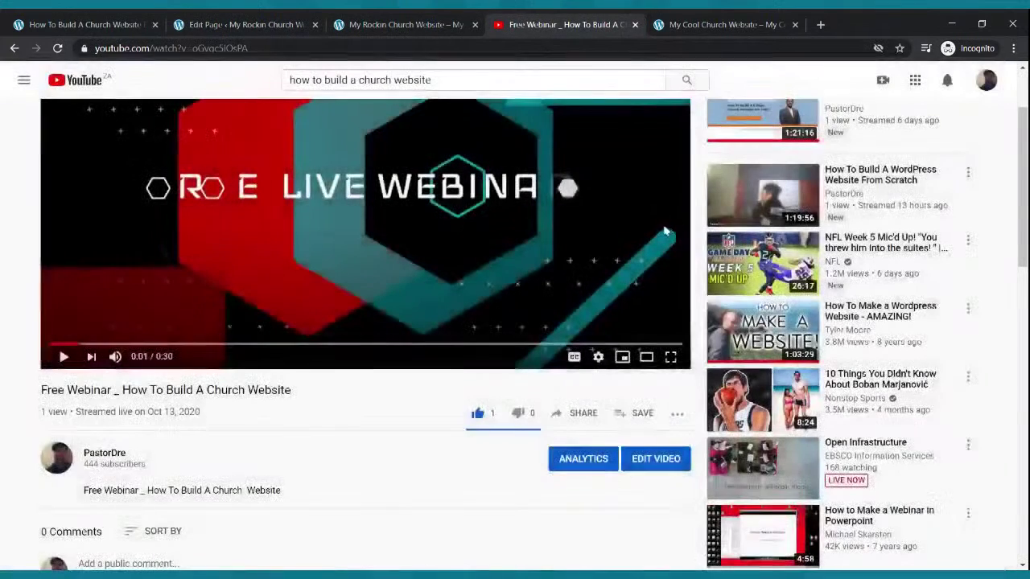
{"action": "left_click", "coordinate": [882, 81]}
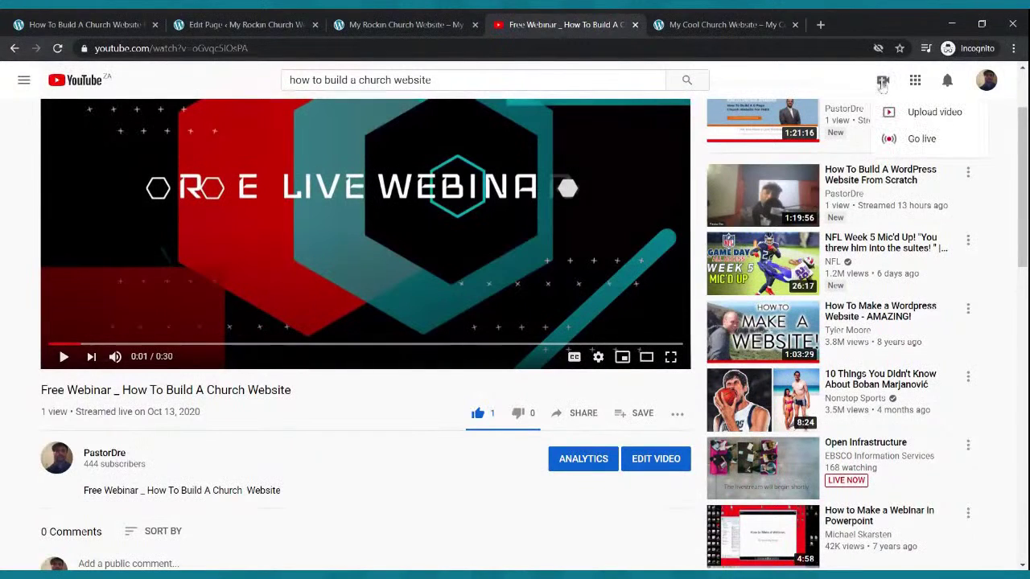
{"action": "left_click", "coordinate": [891, 138]}
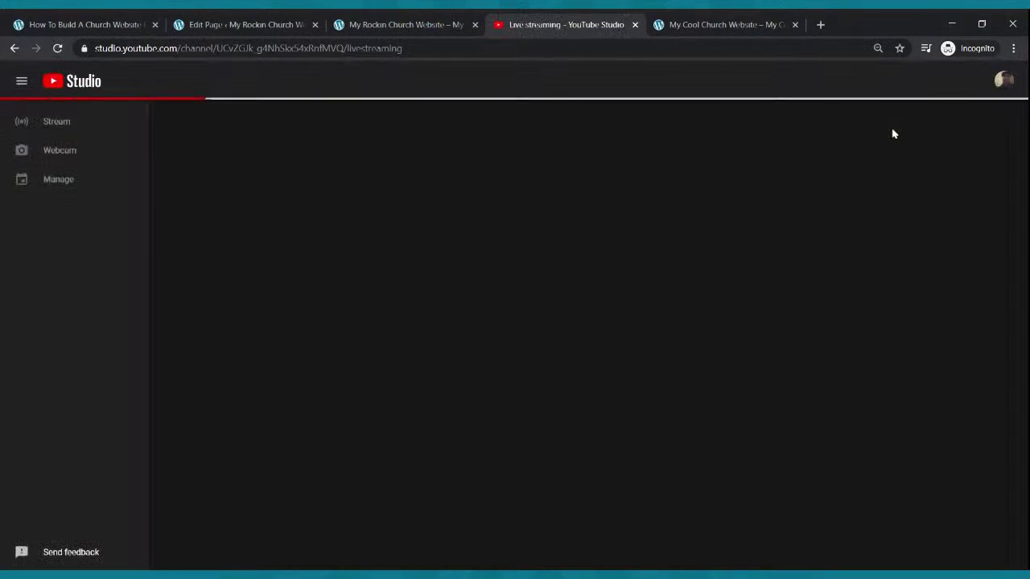
{"action": "left_click", "coordinate": [352, 22]}
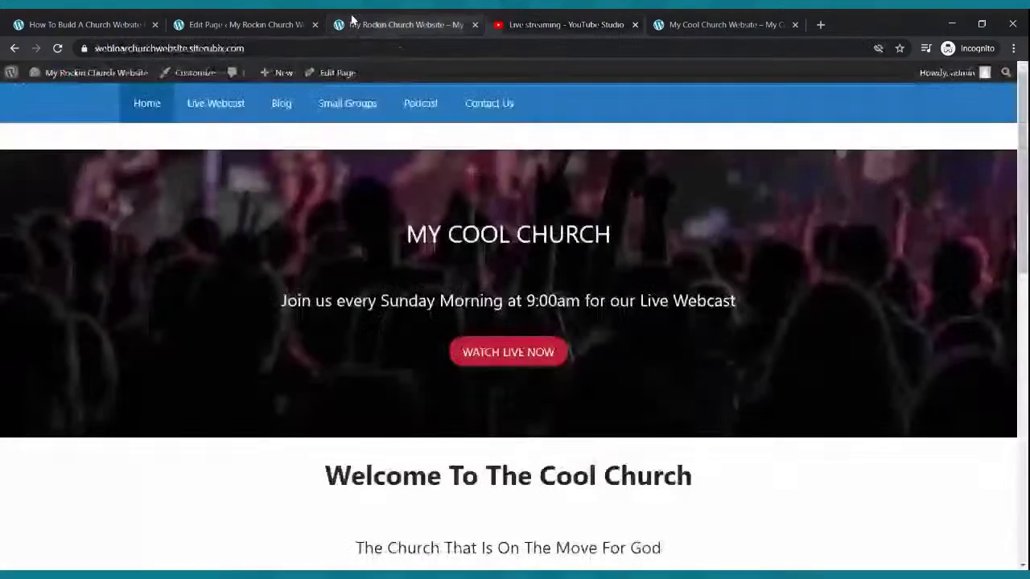
{"action": "left_click", "coordinate": [202, 31]}
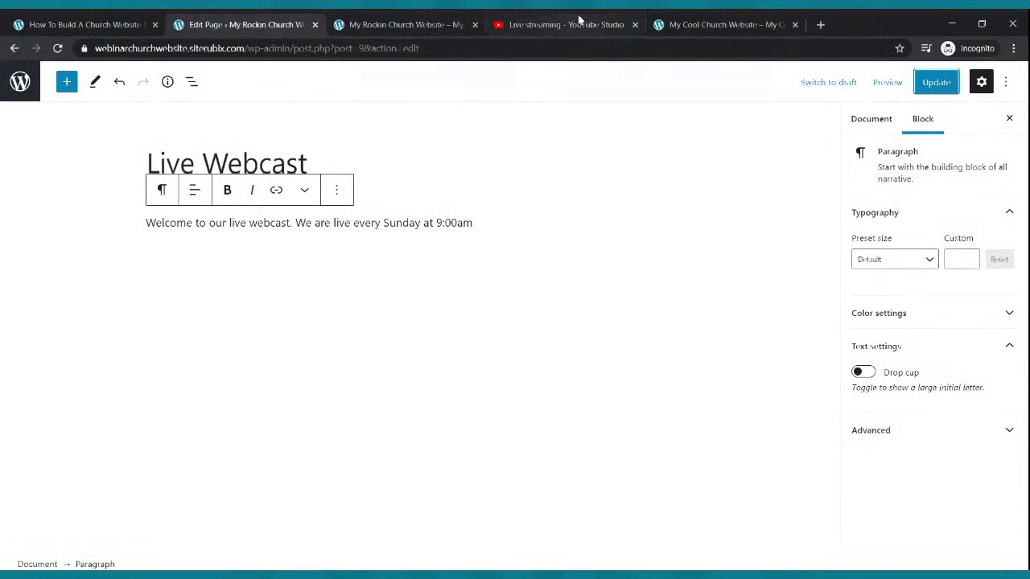
{"action": "left_click", "coordinate": [578, 19]}
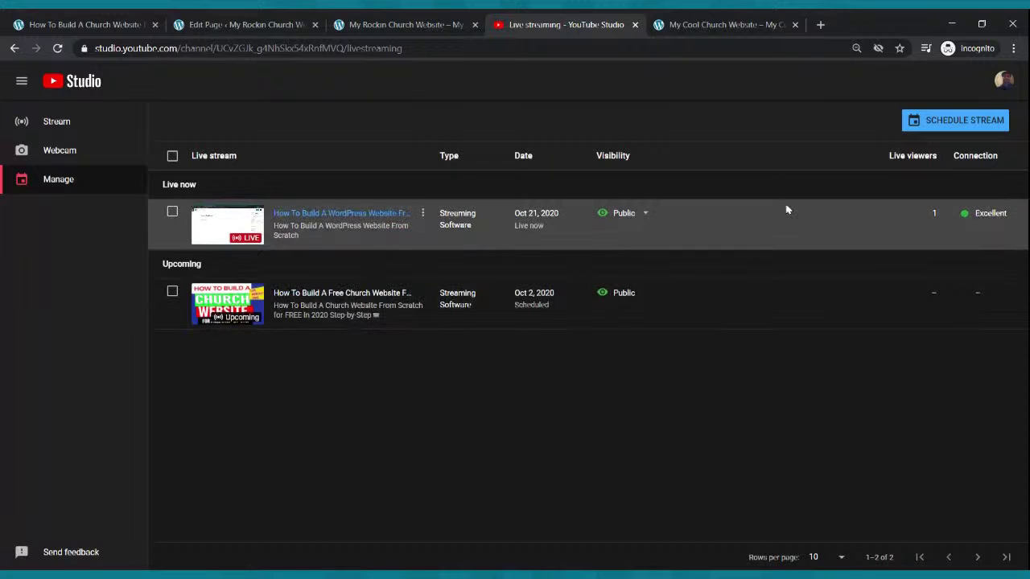
- Create a new scheduled stream titled 'Sunday Morning Celebration Service'
{"action": "left_click", "coordinate": [979, 120]}
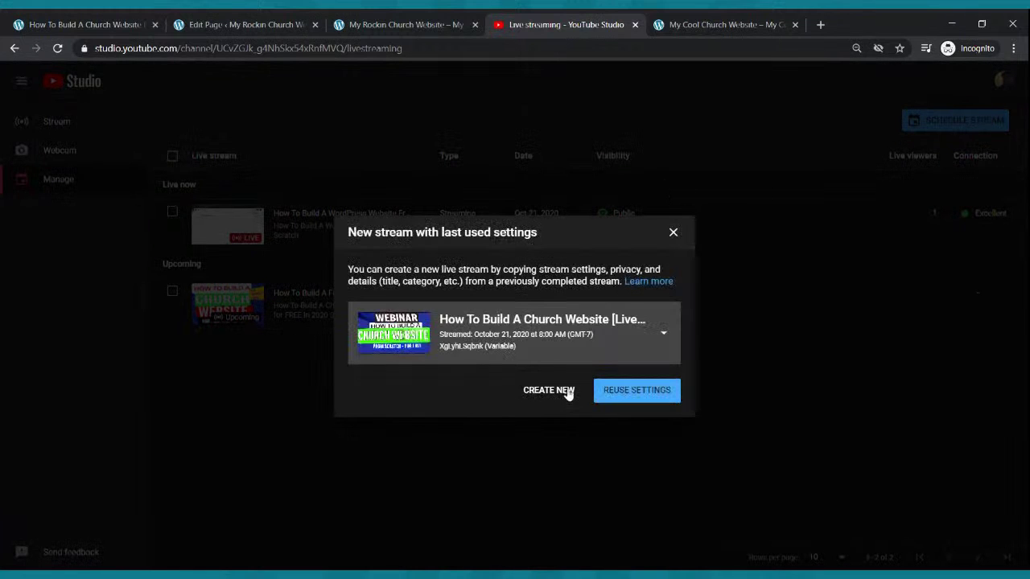
{"action": "left_click", "coordinate": [527, 397]}
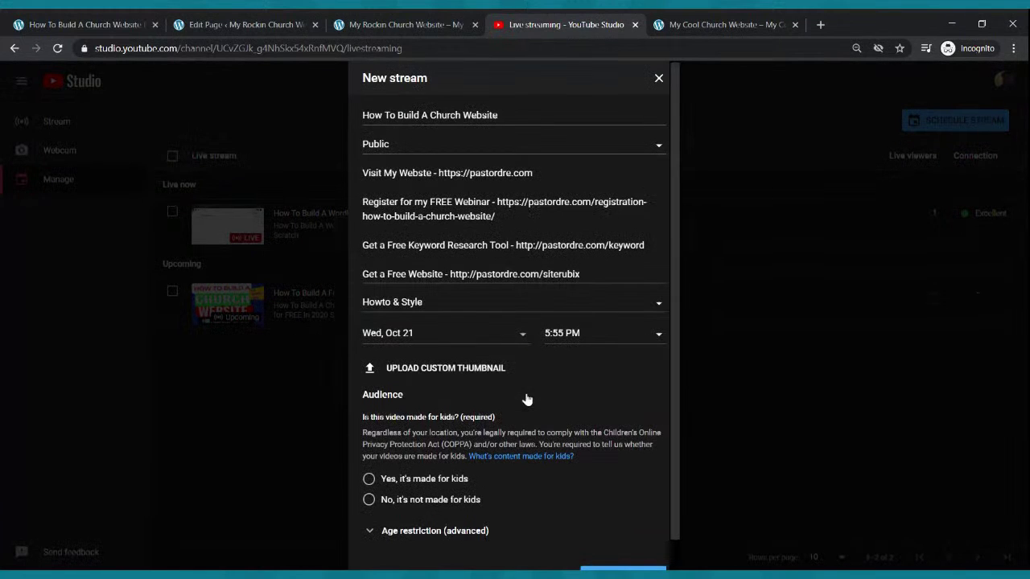
{"action": "left_click", "coordinate": [472, 115]}
{"action": "key", "text": "ctrl+a"}
{"action": "type", "text": "Sun"}
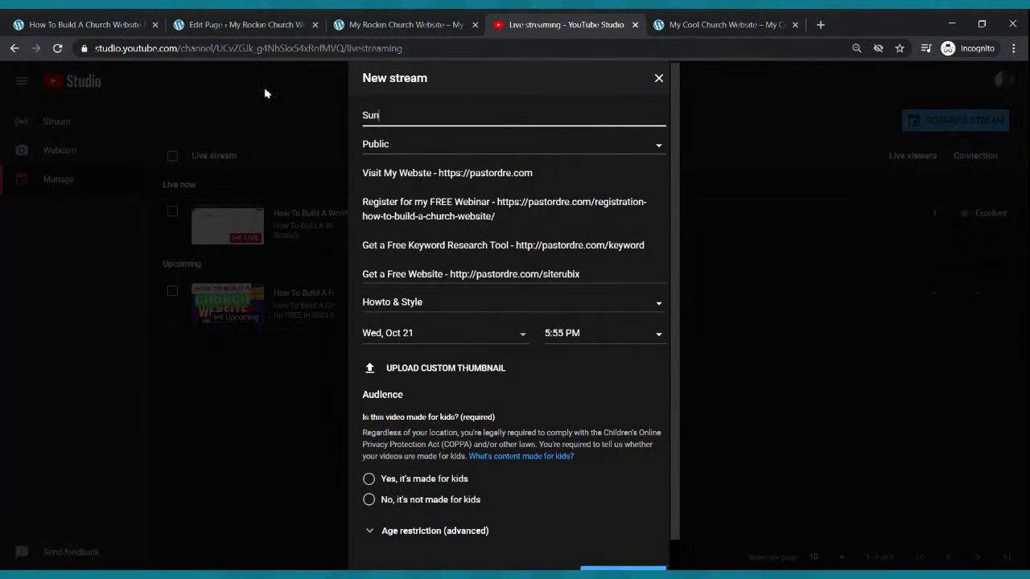
{"action": "type", "text": "day Morning Celebration Service"}
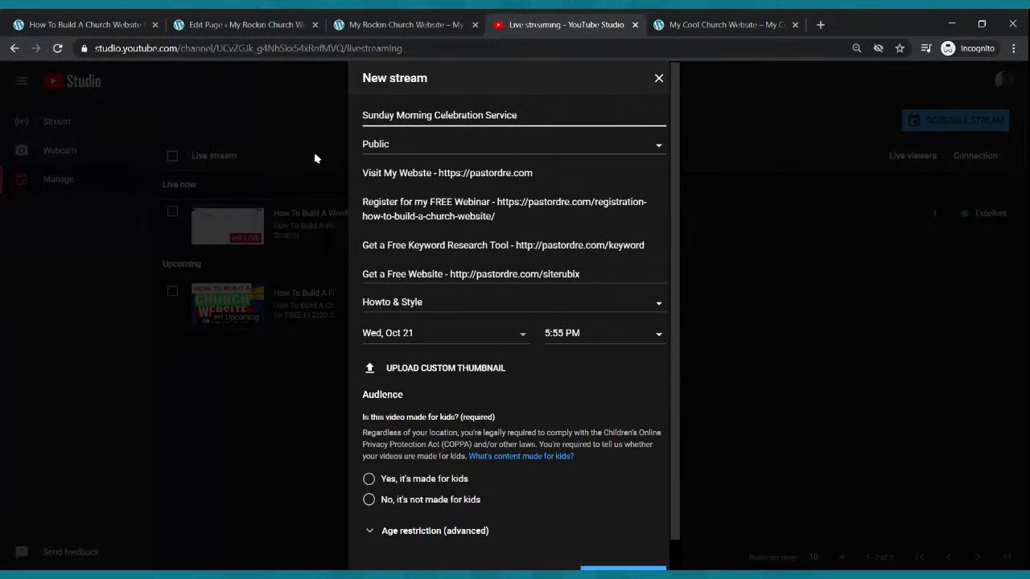
- Schedule the stream for Oct 25 at 9:00 AM, not made for kids, and create it
{"action": "left_click", "coordinate": [477, 337]}
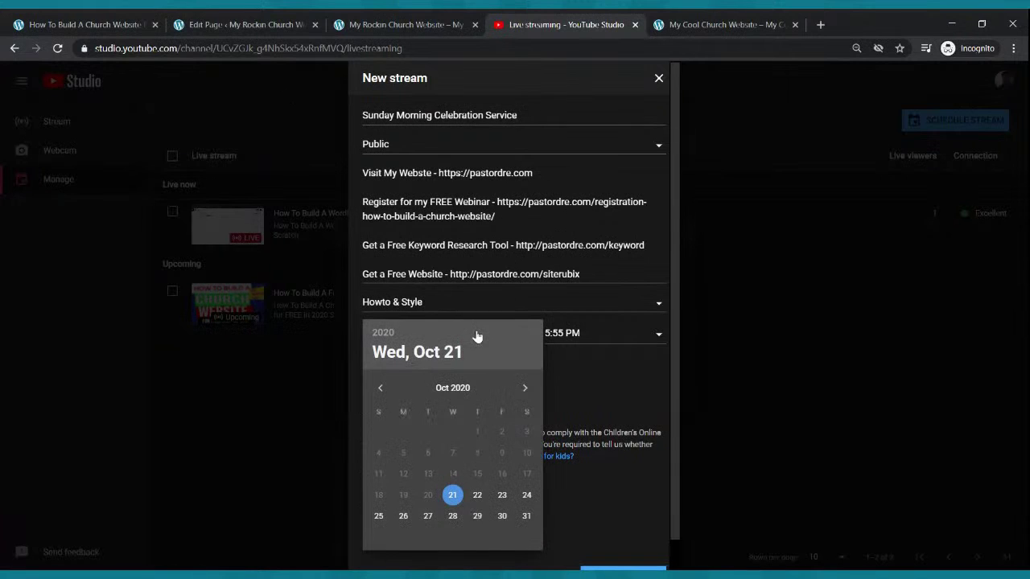
{"action": "left_click", "coordinate": [377, 518]}
{"action": "left_click", "coordinate": [579, 335]}
{"action": "left_click_drag", "start_coordinate": [631, 456], "coordinate": [627, 393]}
{"action": "left_click", "coordinate": [609, 347]}
{"action": "scroll", "coordinate": [601, 340], "scroll_direction": "down", "scroll_amount": 1}
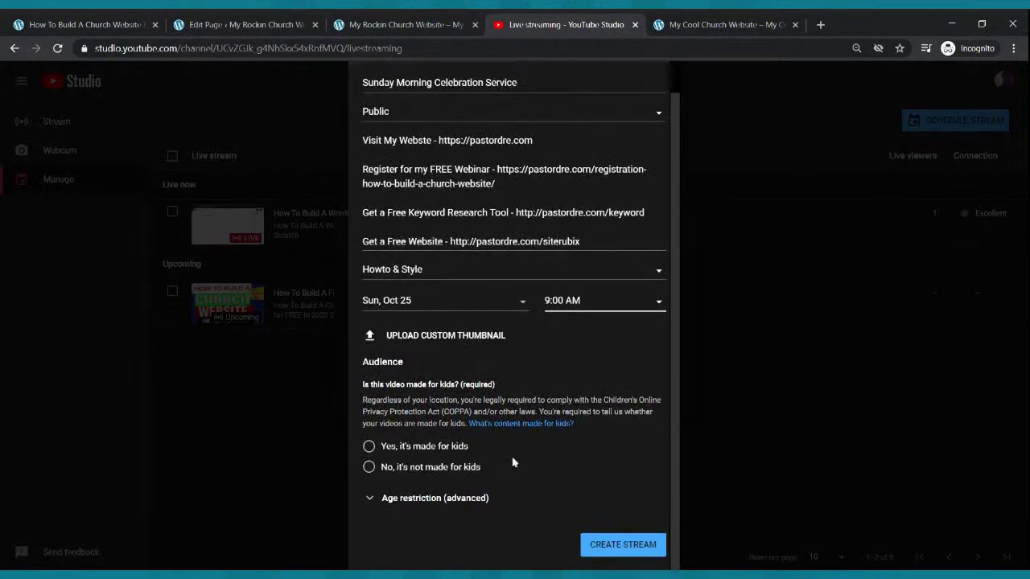
{"action": "left_click", "coordinate": [368, 467]}
{"action": "scroll", "coordinate": [369, 467], "scroll_direction": "up", "scroll_amount": 1}
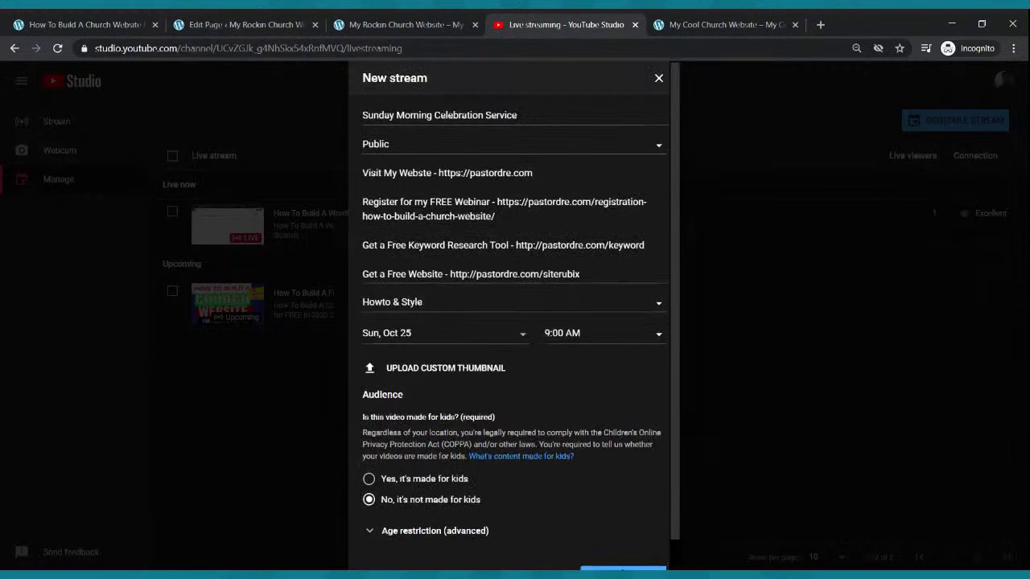
{"action": "scroll", "coordinate": [576, 498], "scroll_direction": "down", "scroll_amount": 1}
{"action": "left_click", "coordinate": [603, 548]}
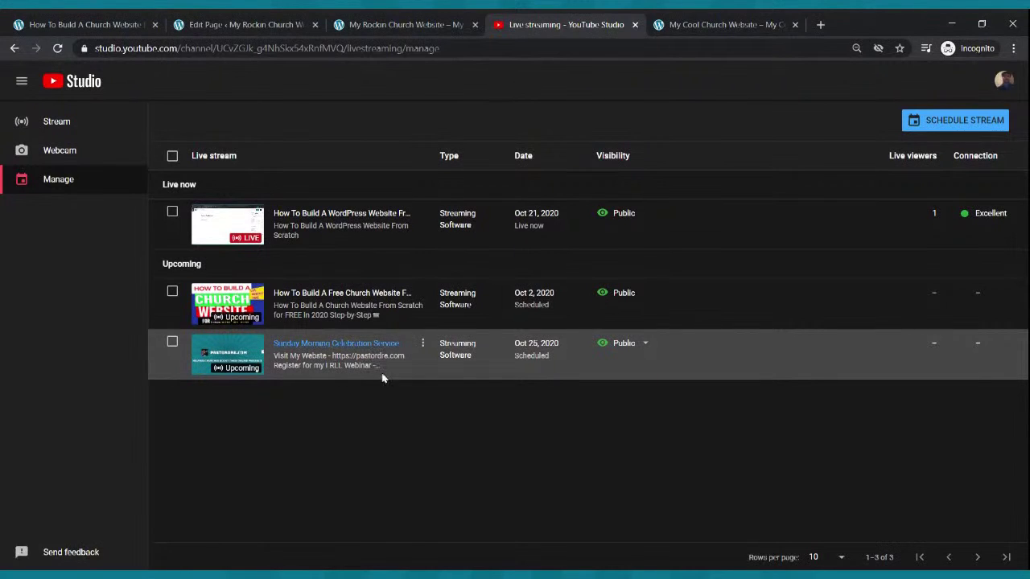
- Copy the Sunday Morning Celebration Service stream's share link from its control room
{"action": "left_click", "coordinate": [230, 354]}
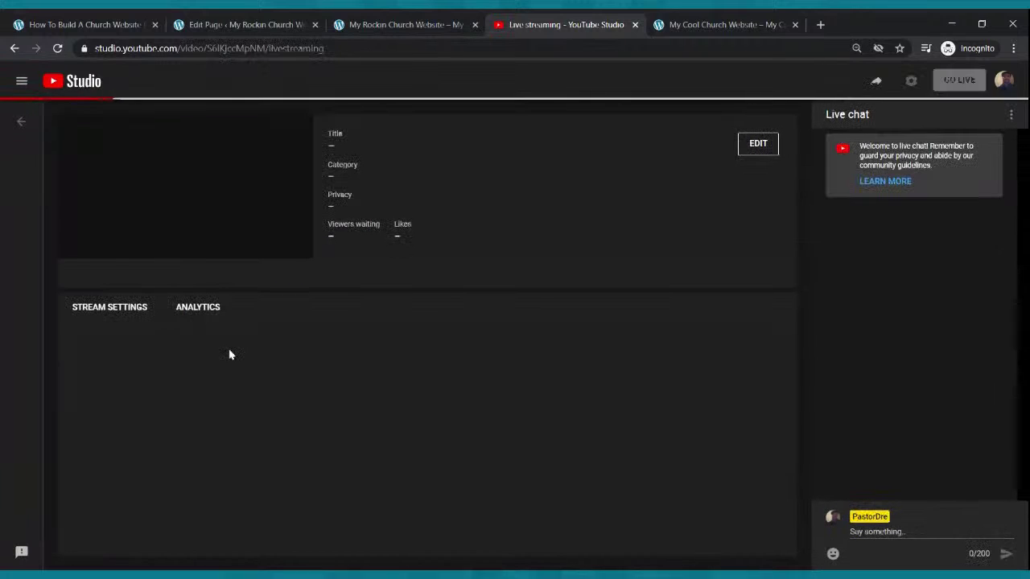
{"action": "left_click", "coordinate": [877, 83]}
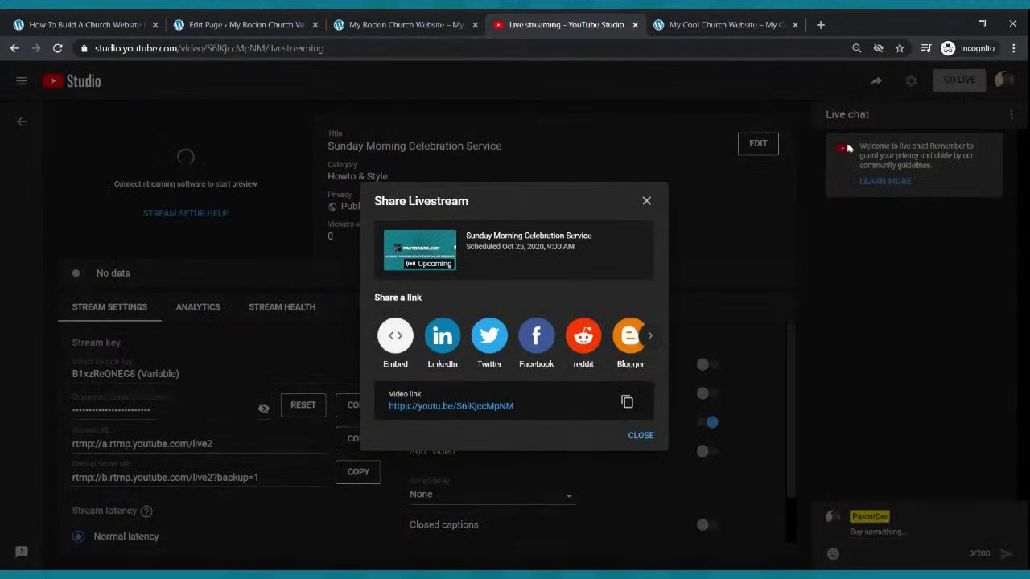
{"action": "left_click", "coordinate": [627, 402]}
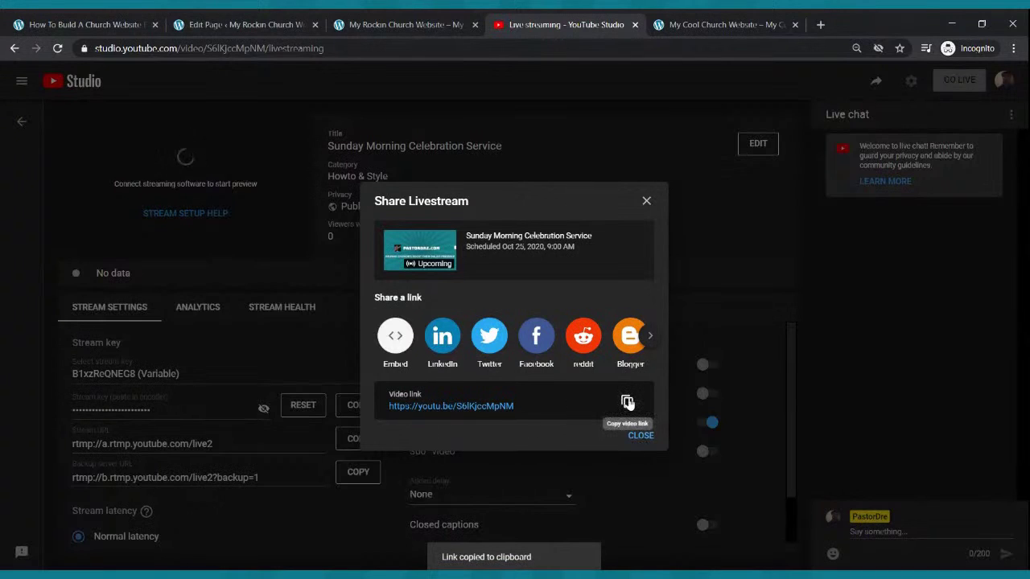
{"action": "left_click", "coordinate": [297, 21]}
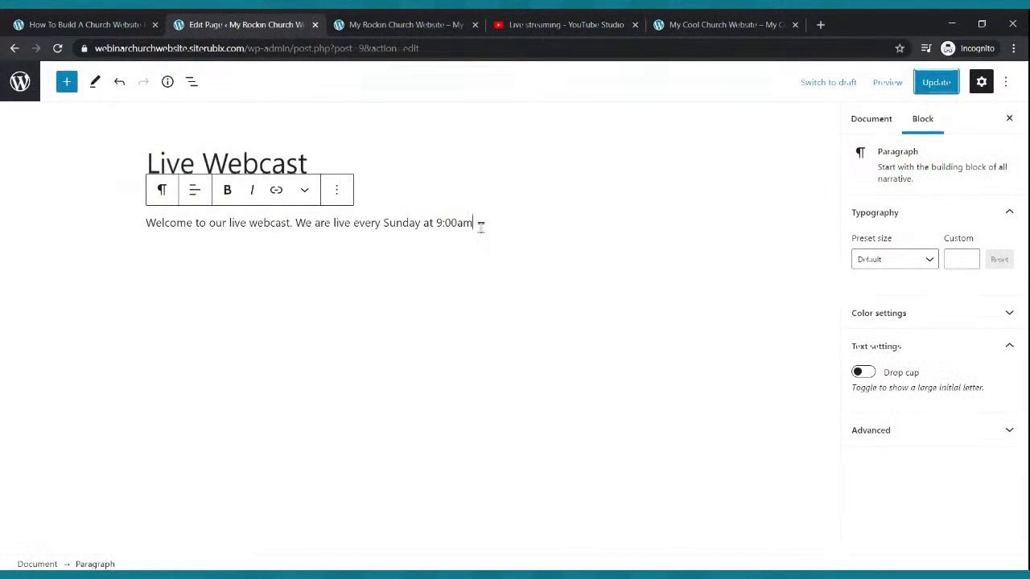
- Embed the copied stream link in a YouTube block below the welcome text and update the page
{"action": "key", "text": "Return"}
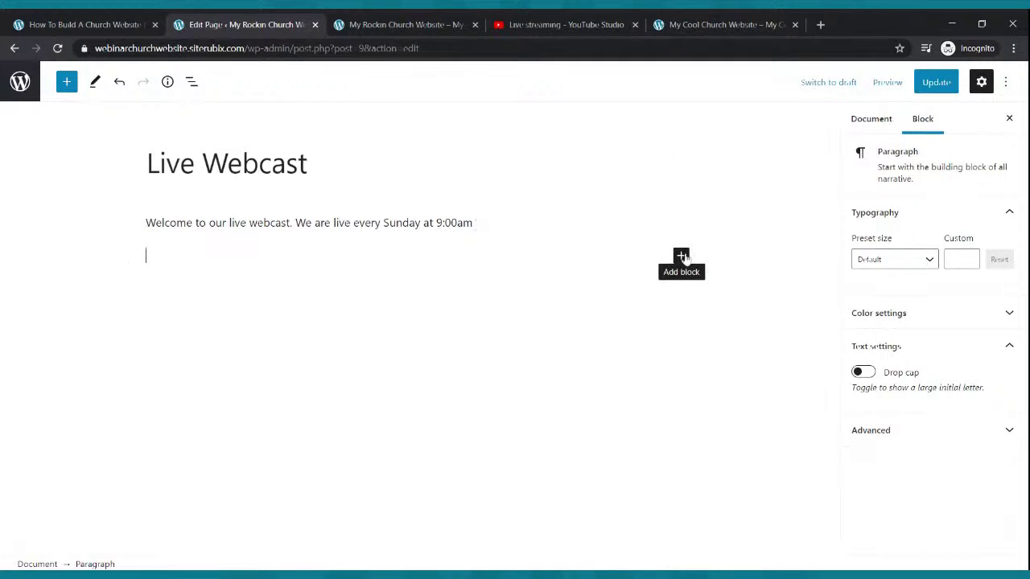
{"action": "left_click", "coordinate": [681, 256]}
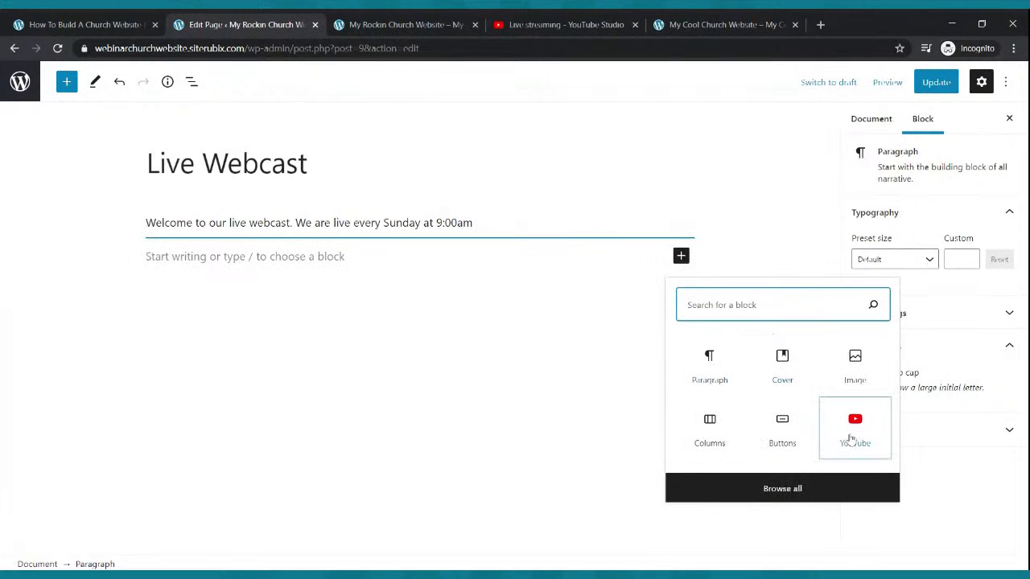
{"action": "left_click", "coordinate": [852, 437]}
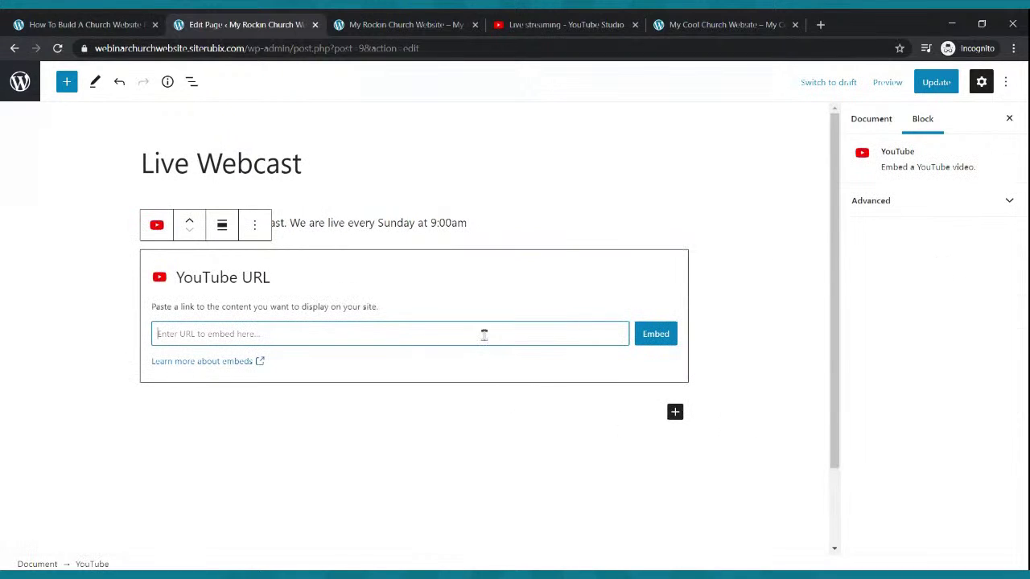
{"action": "key", "text": "ctrl+v"}
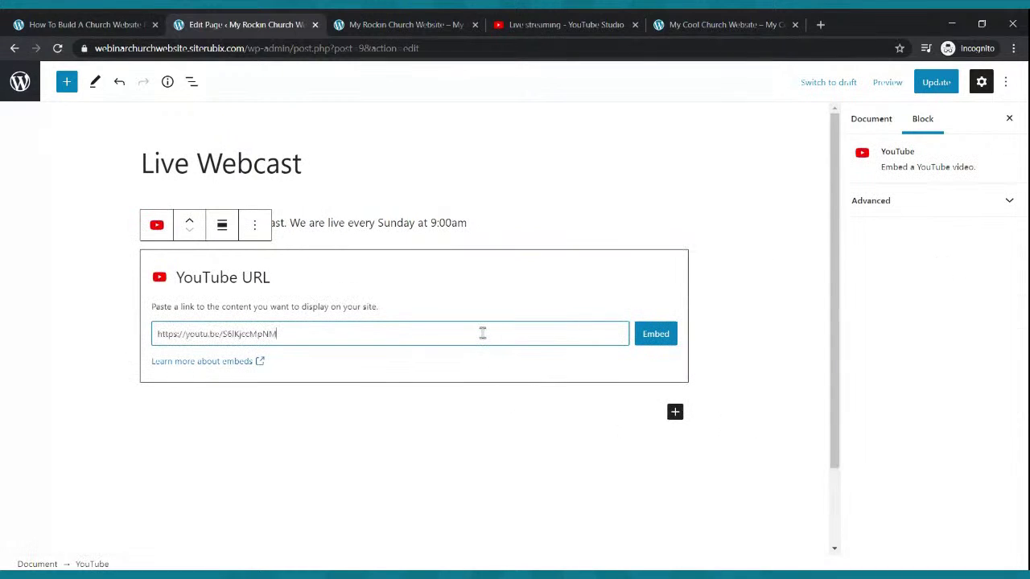
{"action": "left_click", "coordinate": [655, 334]}
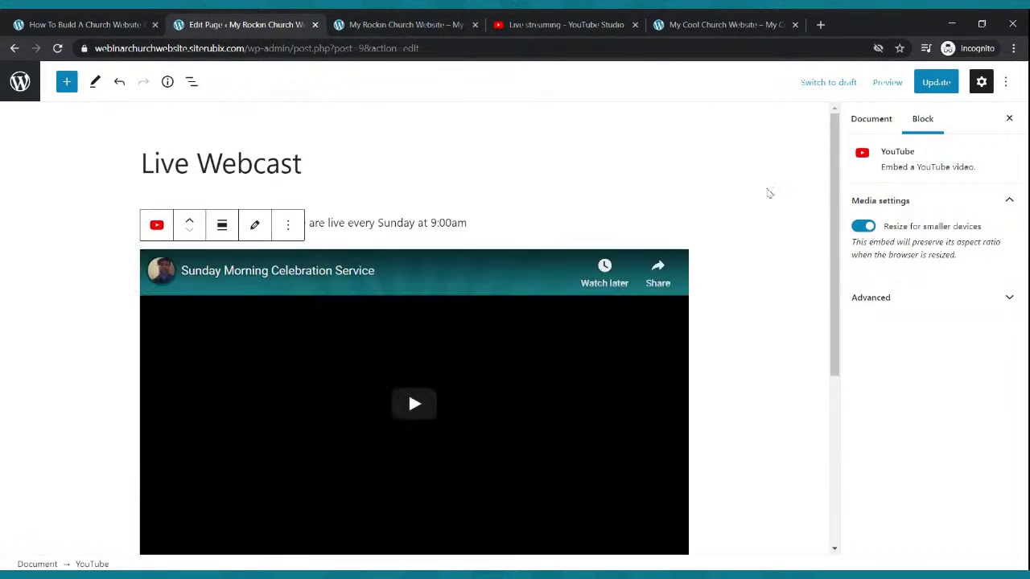
{"action": "left_click", "coordinate": [931, 90]}
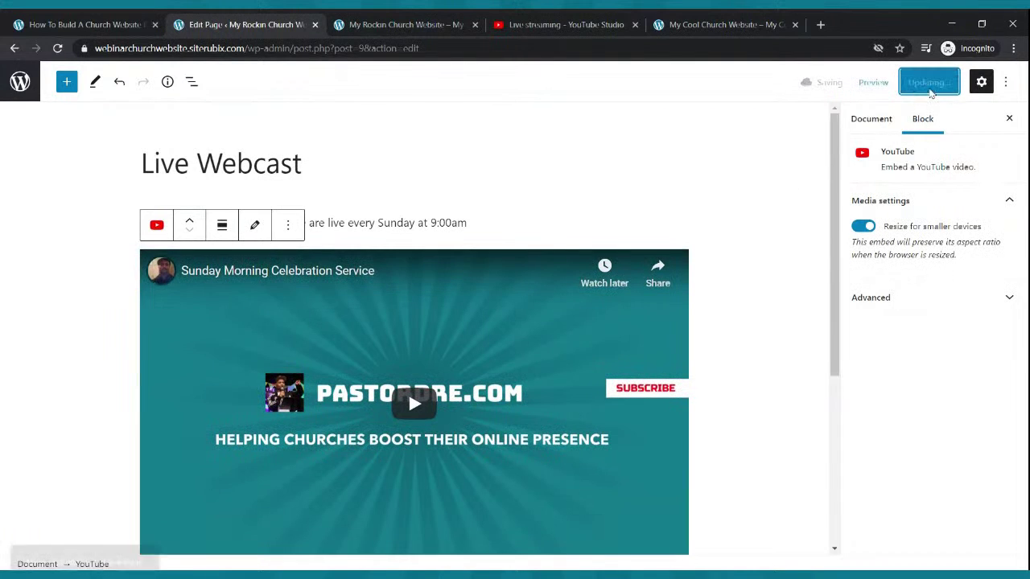
{"action": "left_click", "coordinate": [418, 24]}
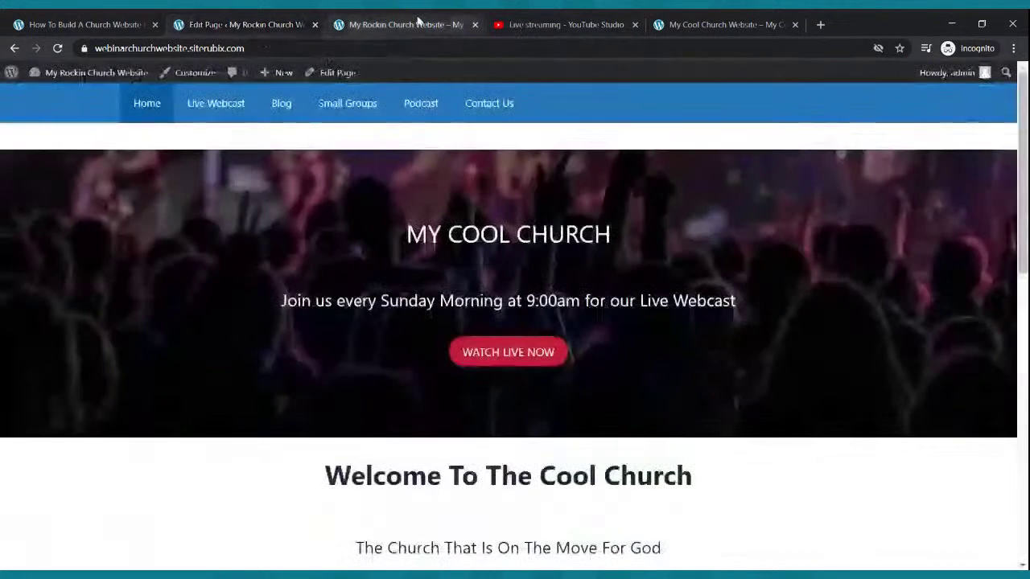
- Open the published Live Webcast page and play the embedded stream, which shows 'Live in 3 days'
{"action": "left_click", "coordinate": [246, 103]}
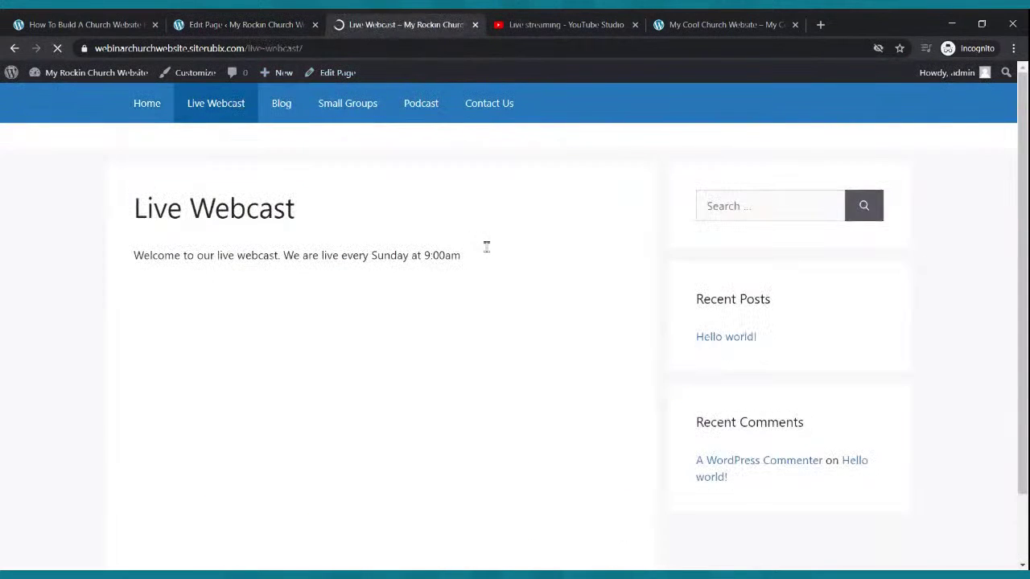
{"action": "scroll", "coordinate": [487, 248], "scroll_direction": "down", "scroll_amount": 2}
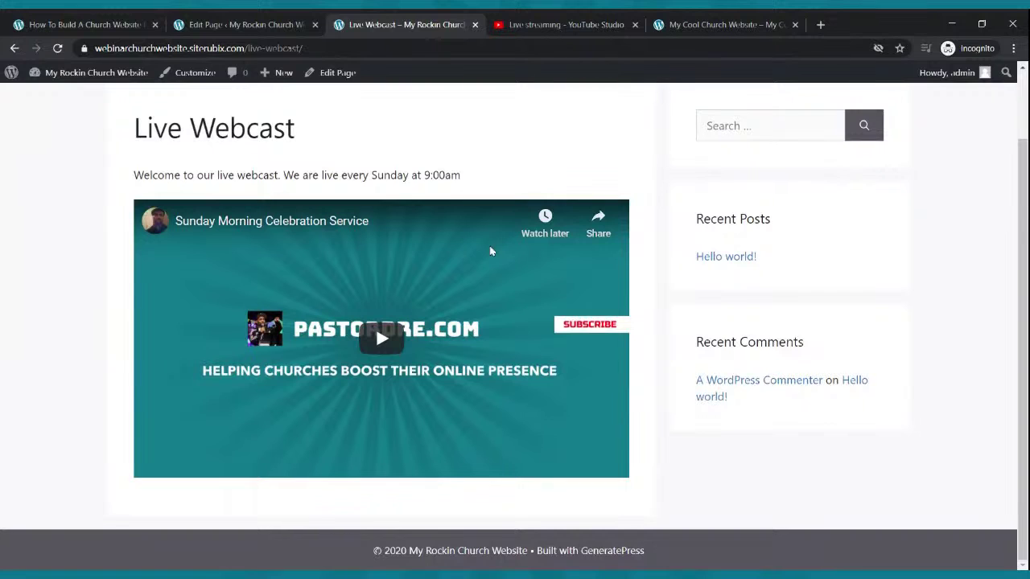
{"action": "left_click", "coordinate": [385, 346]}
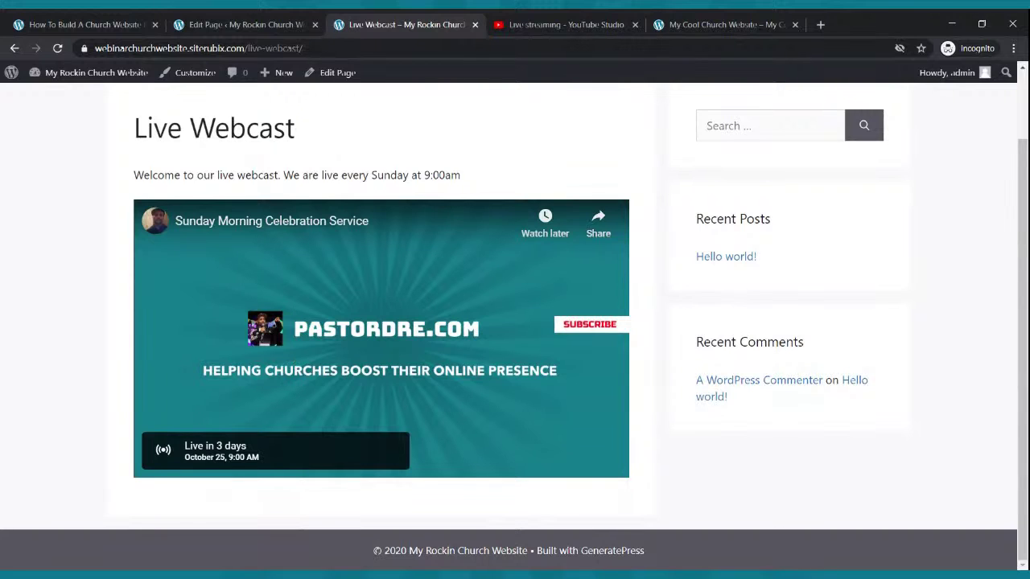
{"action": "scroll", "coordinate": [809, 214], "scroll_direction": "up", "scroll_amount": 1}
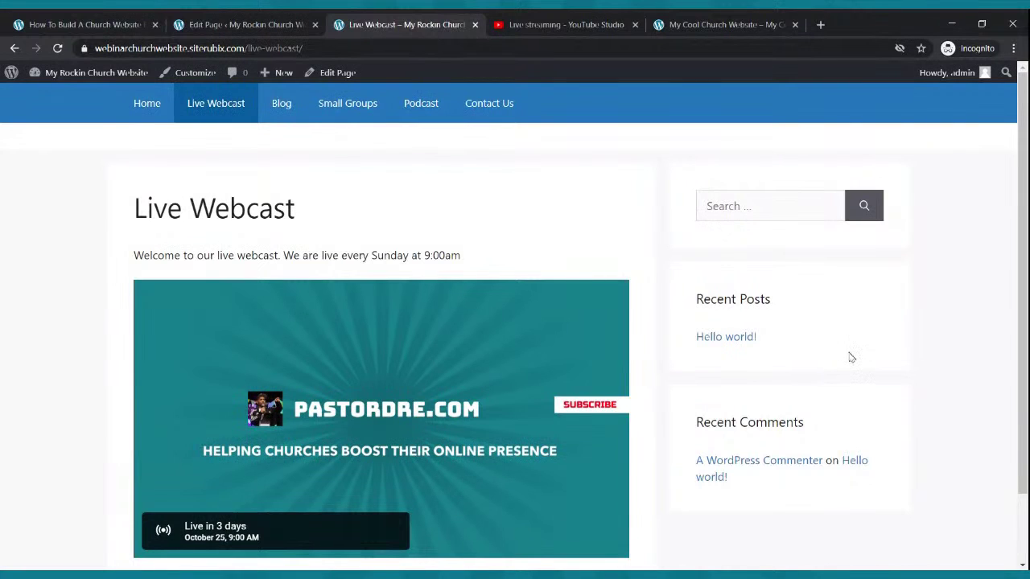
{"action": "scroll", "coordinate": [825, 345], "scroll_direction": "down", "scroll_amount": 1}
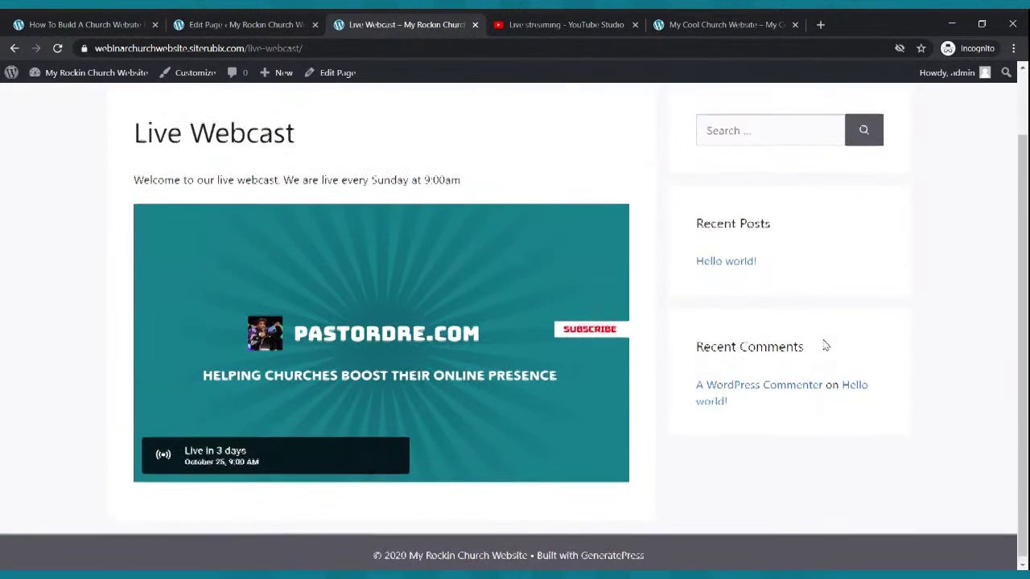
{"action": "scroll", "coordinate": [825, 345], "scroll_direction": "up", "scroll_amount": 1}
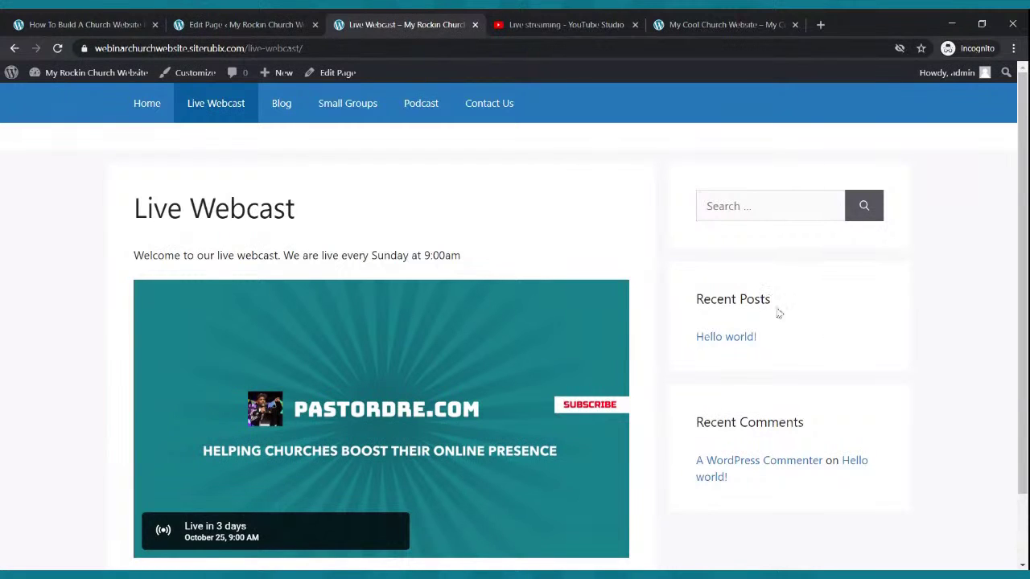
{"action": "left_click", "coordinate": [196, 24]}
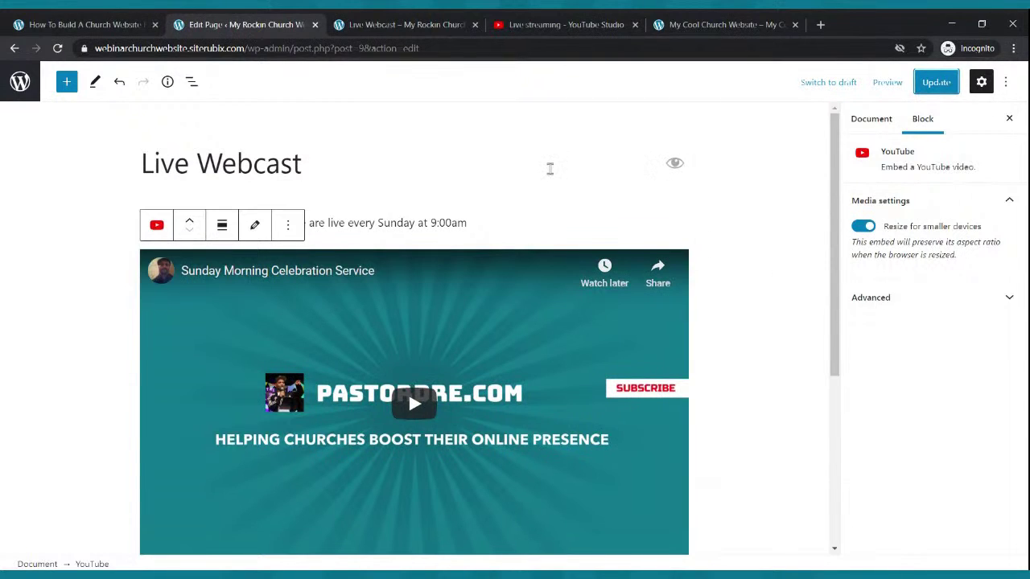
- Set the Live Webcast page's Sidebar Layout to No Sidebars and update the page
{"action": "left_click", "coordinate": [550, 169]}
{"action": "scroll", "coordinate": [993, 410], "scroll_direction": "down", "scroll_amount": 3}
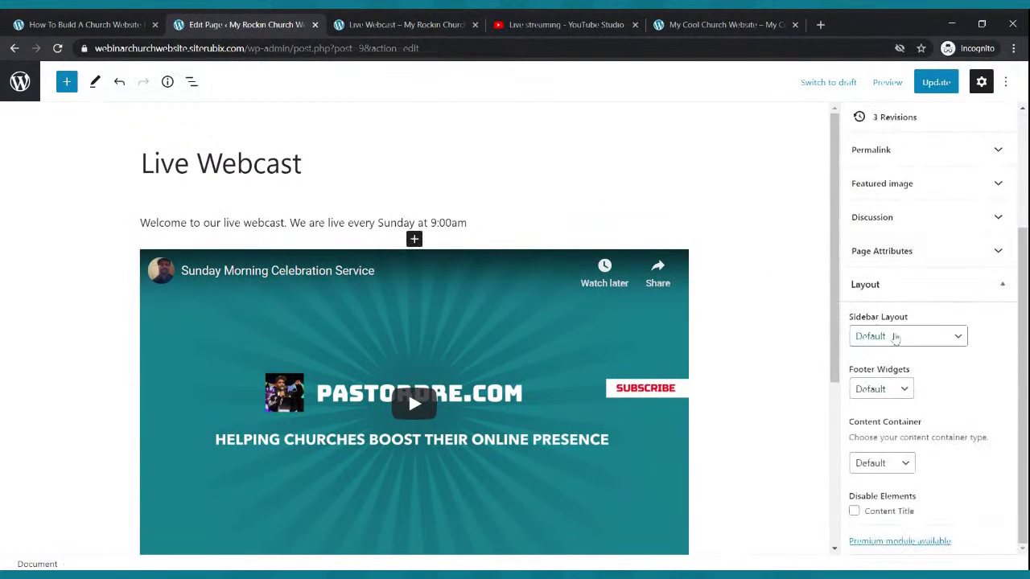
{"action": "left_click", "coordinate": [900, 344]}
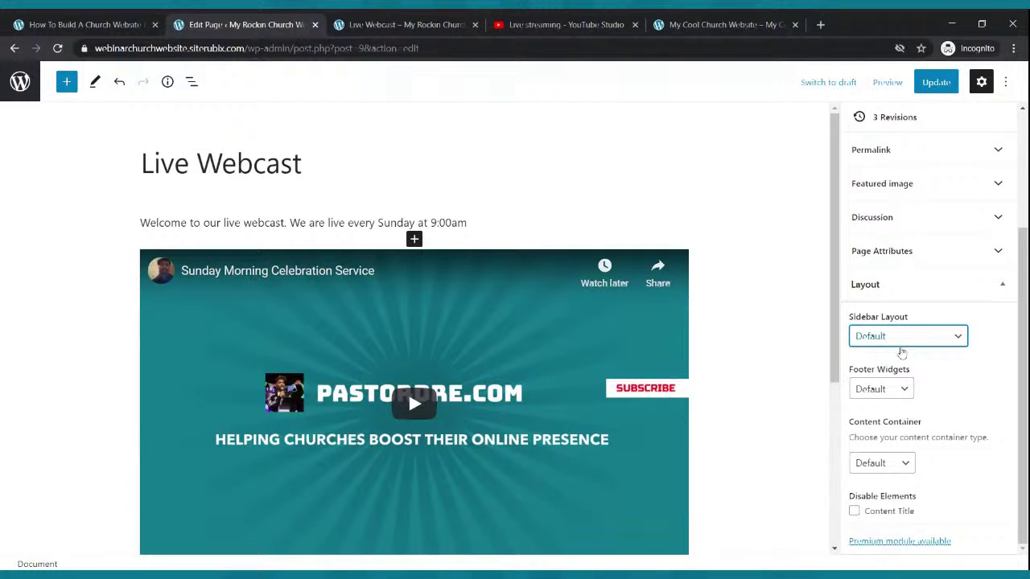
{"action": "left_click", "coordinate": [902, 352]}
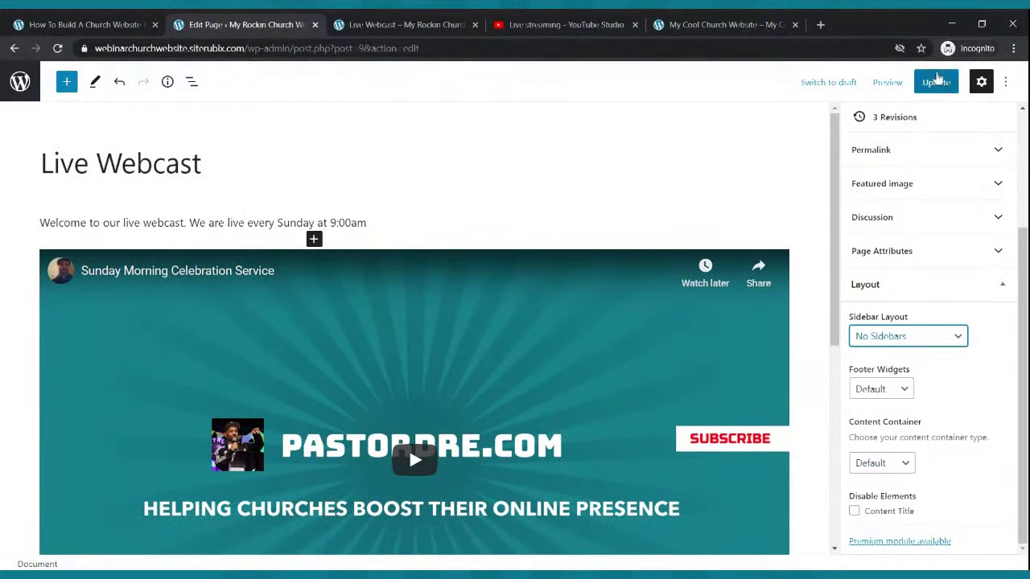
{"action": "left_click", "coordinate": [935, 82]}
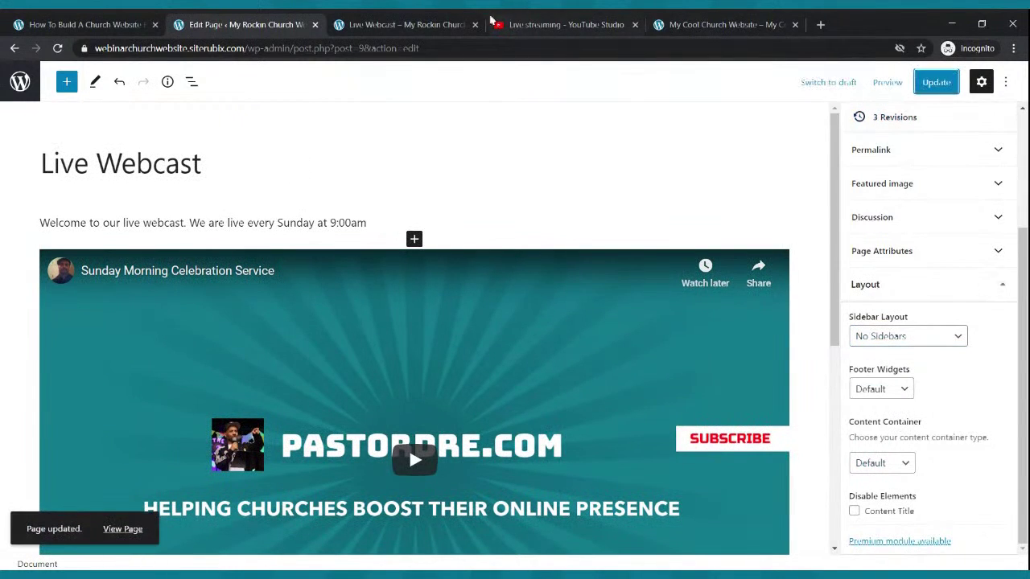
- Reload the published Live Webcast page to check the full-width video
{"action": "left_click", "coordinate": [462, 21]}
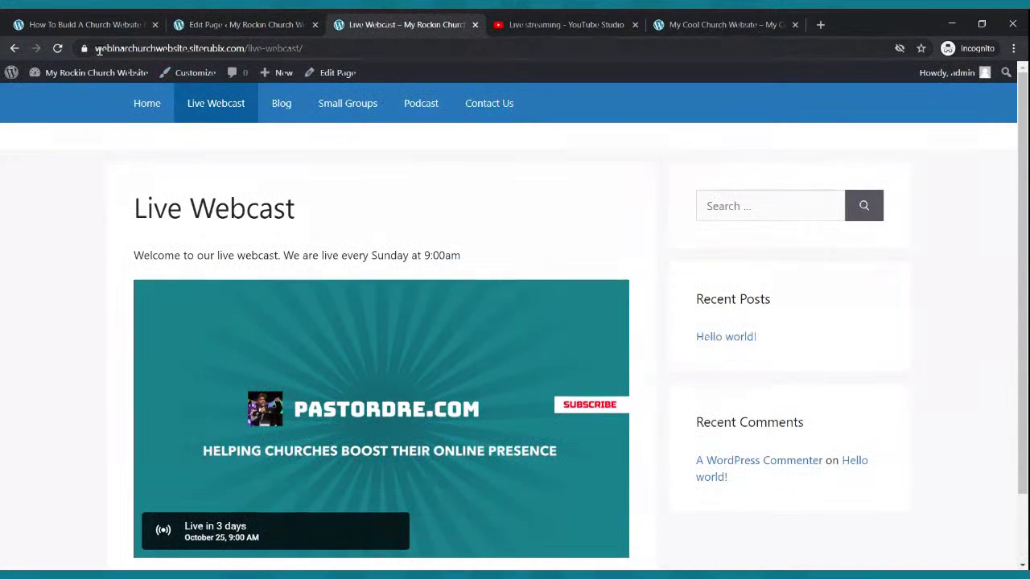
{"action": "left_click", "coordinate": [57, 48]}
{"action": "scroll", "coordinate": [464, 178], "scroll_direction": "down", "scroll_amount": 4}
{"action": "scroll", "coordinate": [464, 178], "scroll_direction": "up", "scroll_amount": 4}
{"action": "scroll", "coordinate": [464, 179], "scroll_direction": "down", "scroll_amount": 3}
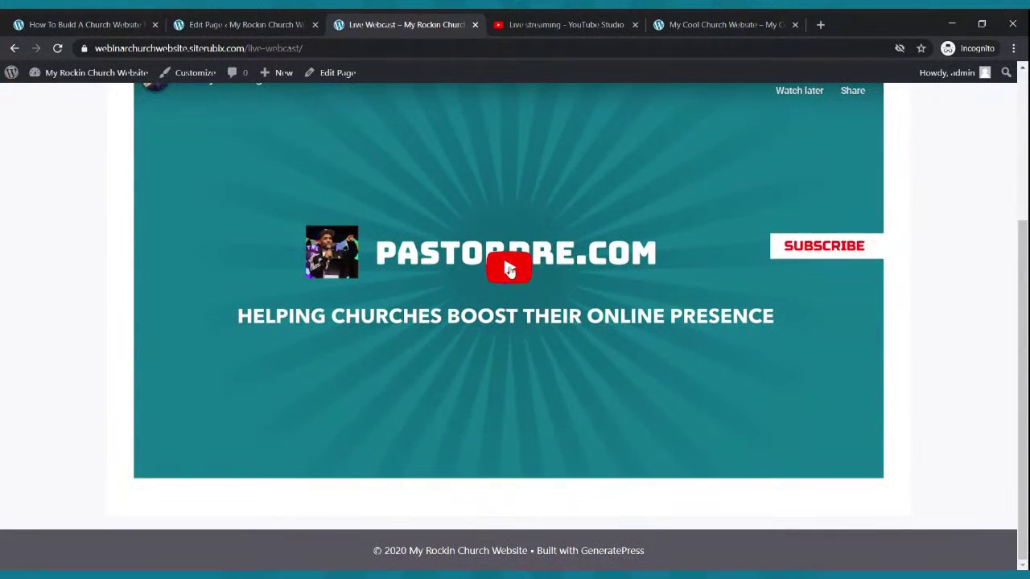
{"action": "scroll", "coordinate": [510, 277], "scroll_direction": "up", "scroll_amount": 3}
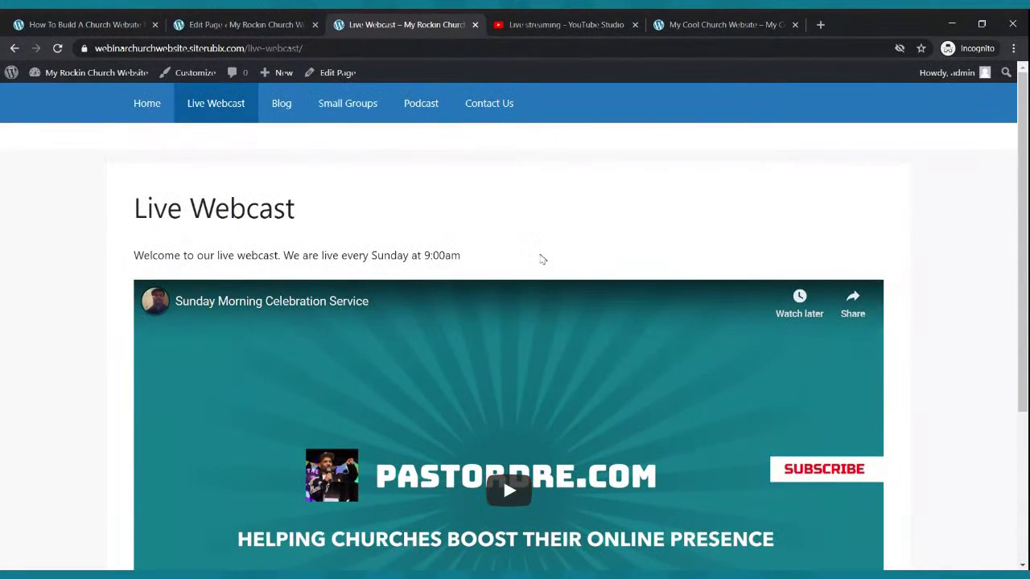
{"action": "left_click", "coordinate": [300, 20]}
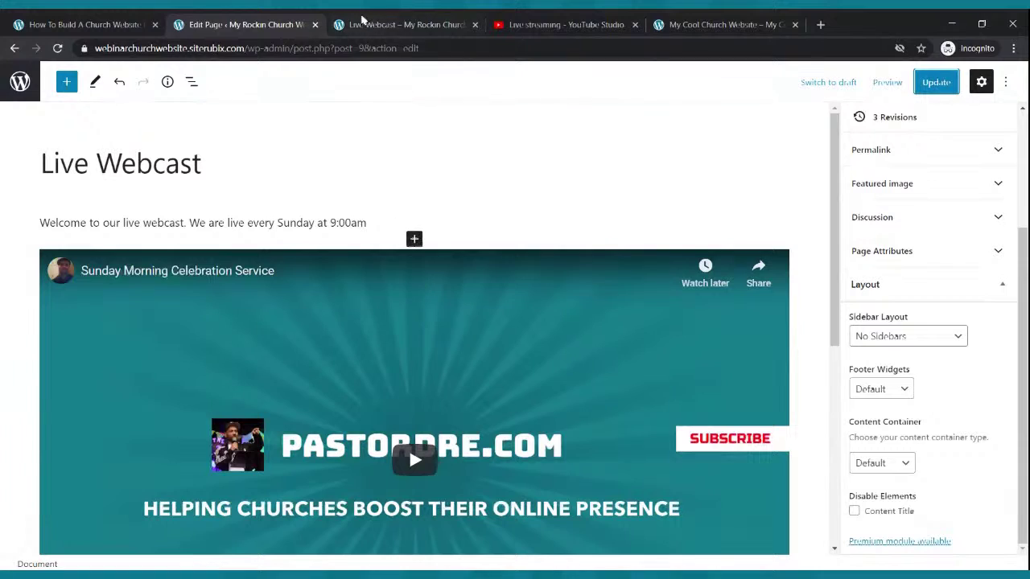
{"action": "left_click", "coordinate": [363, 19]}
{"action": "scroll", "coordinate": [453, 247], "scroll_direction": "down", "scroll_amount": 1}
{"action": "scroll", "coordinate": [454, 247], "scroll_direction": "down", "scroll_amount": 3}
{"action": "scroll", "coordinate": [453, 247], "scroll_direction": "up", "scroll_amount": 3}
{"action": "scroll", "coordinate": [453, 247], "scroll_direction": "down", "scroll_amount": 3}
{"action": "scroll", "coordinate": [454, 246], "scroll_direction": "up", "scroll_amount": 3}
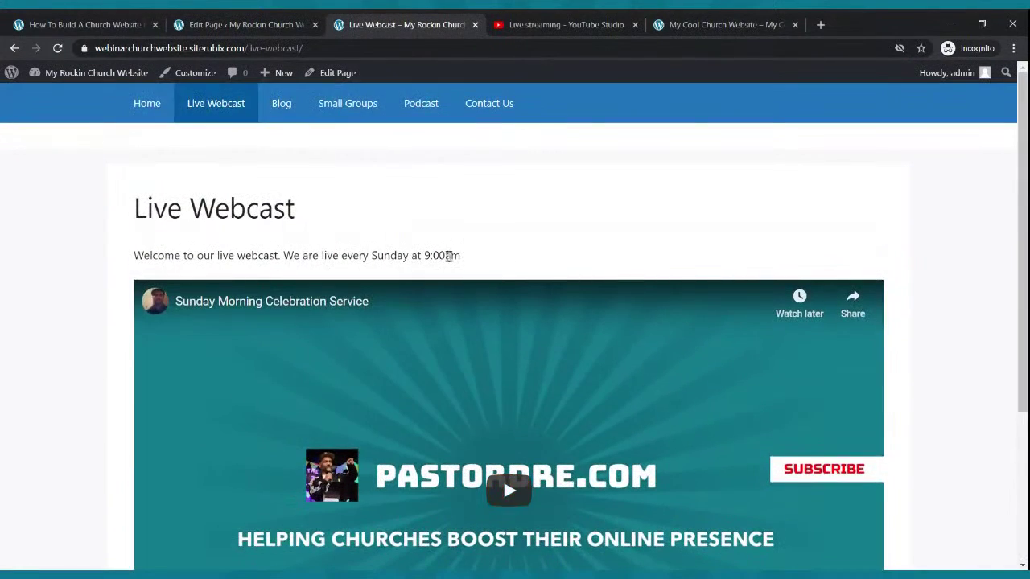
- Add an empty paragraph after '9:00am' in the welcome text
{"action": "left_click", "coordinate": [274, 24]}
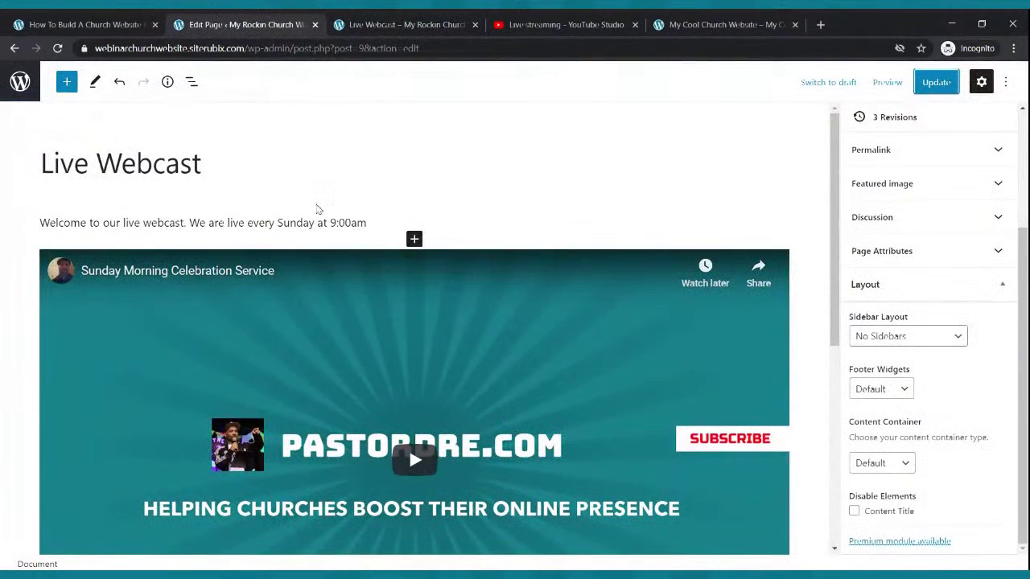
{"action": "left_click", "coordinate": [311, 169]}
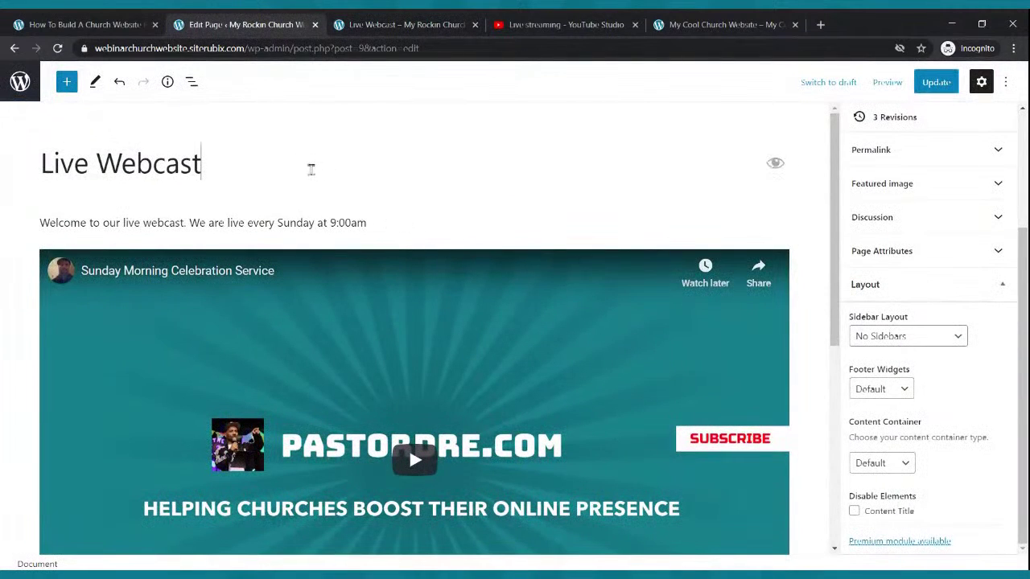
{"action": "left_click", "coordinate": [373, 224]}
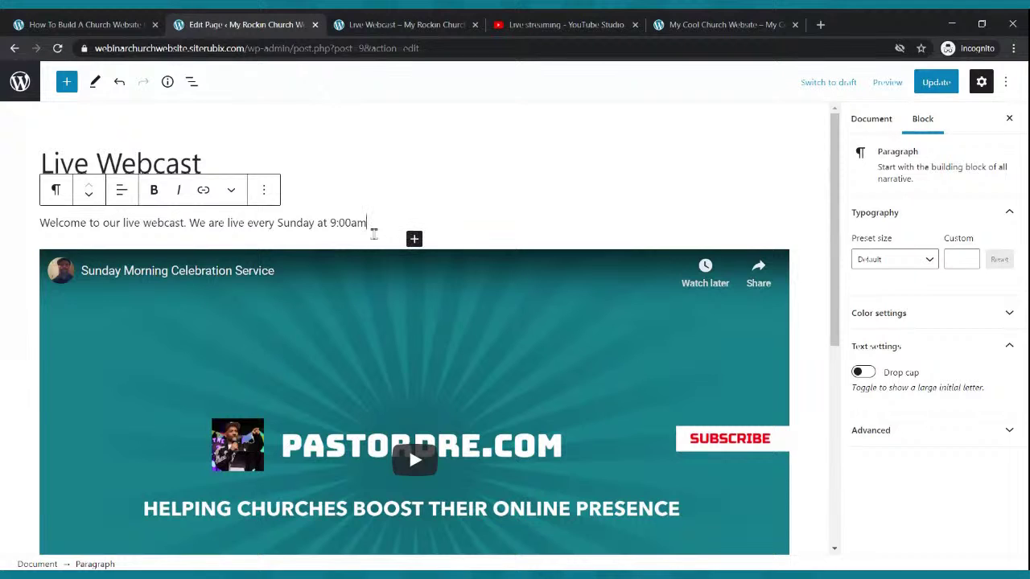
{"action": "key", "text": "Return"}
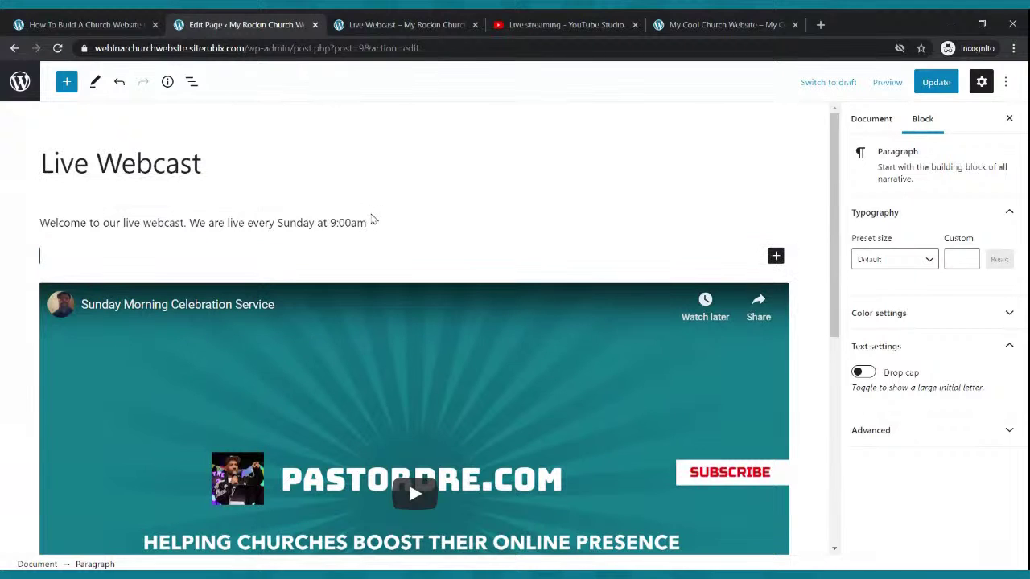
- Insert an image block above the video, upload the LIVE WEBCAST image, and save
{"action": "left_click", "coordinate": [776, 256]}
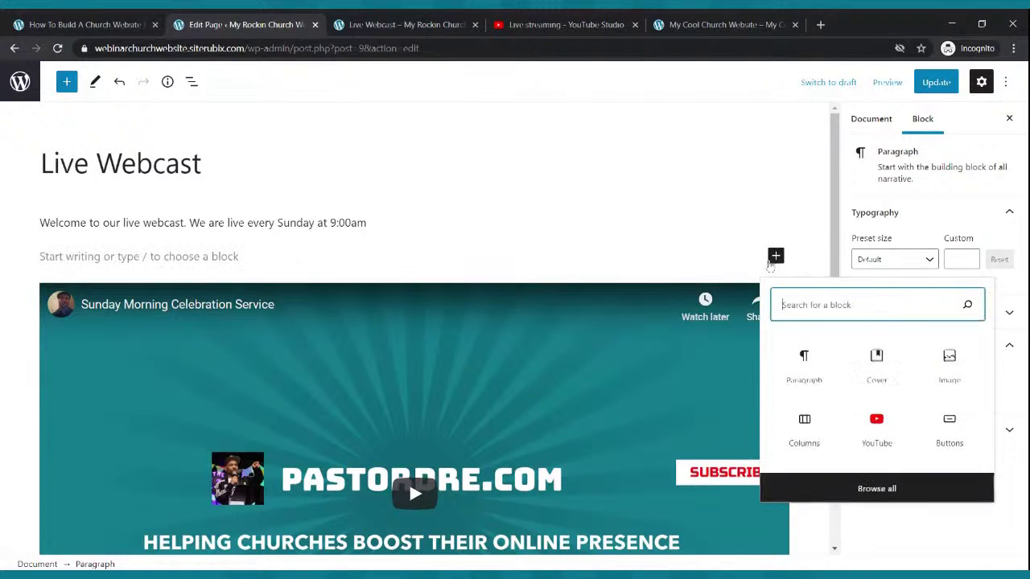
{"action": "left_click", "coordinate": [952, 375]}
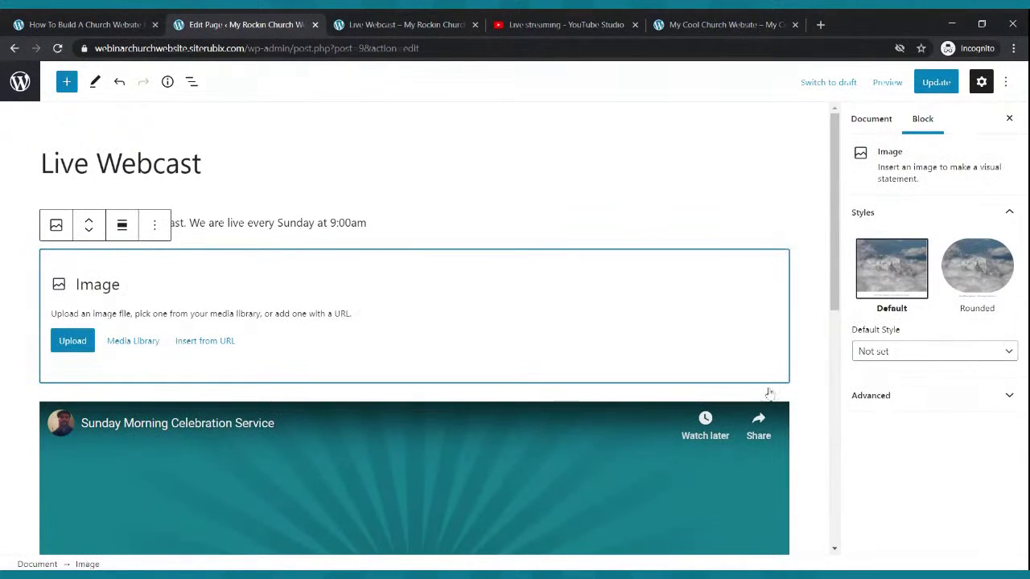
{"action": "left_click", "coordinate": [80, 340]}
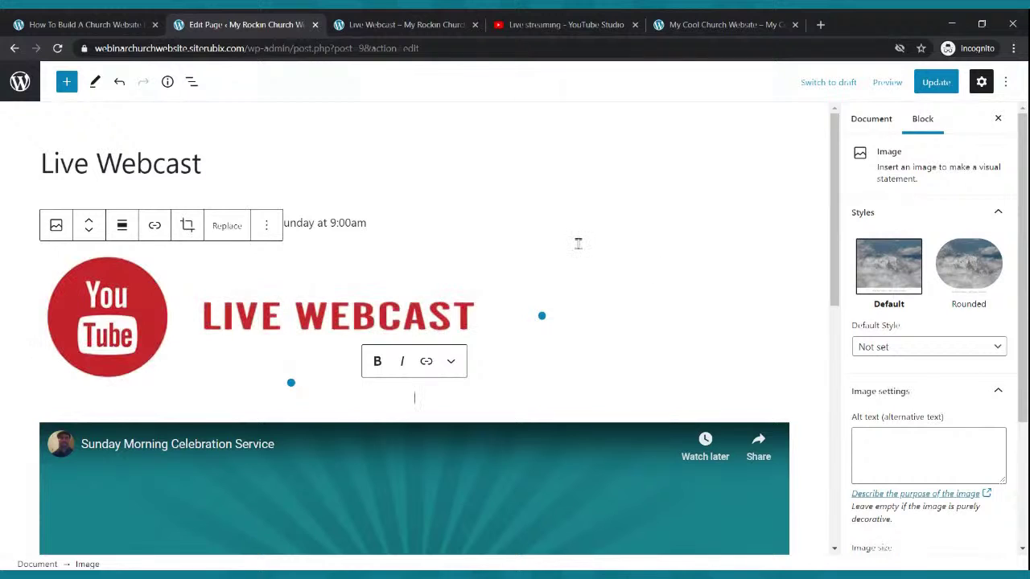
{"action": "left_click", "coordinate": [932, 83]}
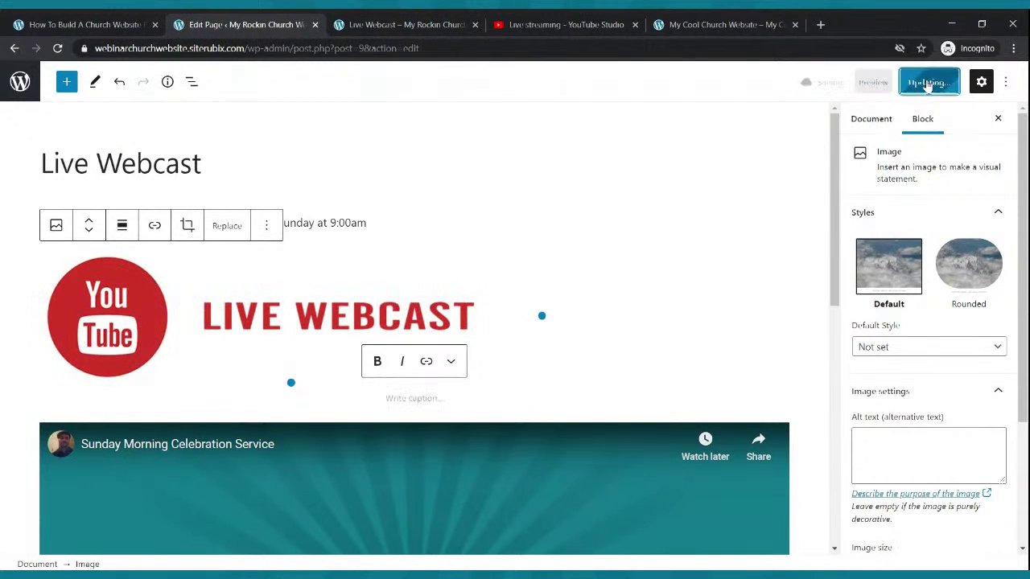
- Reload the published Live Webcast page to check the new LIVE WEBCAST banner
{"action": "left_click", "coordinate": [456, 22]}
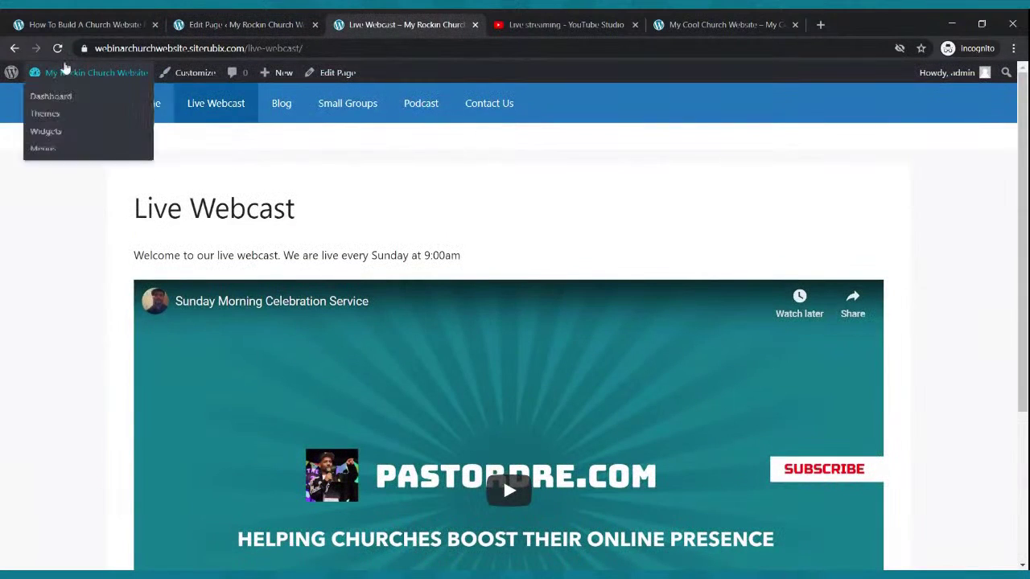
{"action": "left_click", "coordinate": [57, 48]}
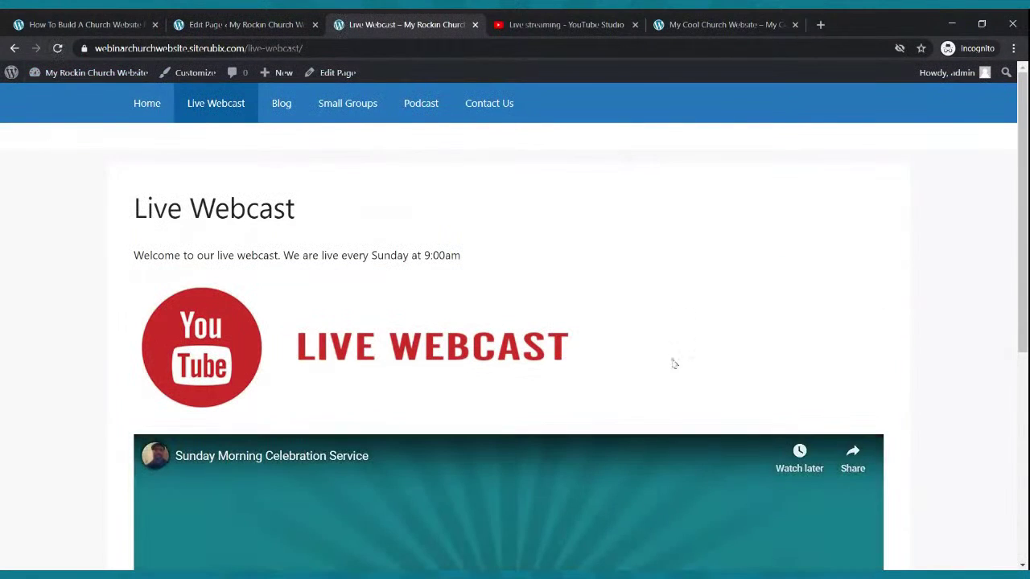
{"action": "scroll", "coordinate": [663, 389], "scroll_direction": "down", "scroll_amount": 3}
{"action": "scroll", "coordinate": [665, 391], "scroll_direction": "down", "scroll_amount": 5}
{"action": "scroll", "coordinate": [672, 393], "scroll_direction": "up", "scroll_amount": 4}
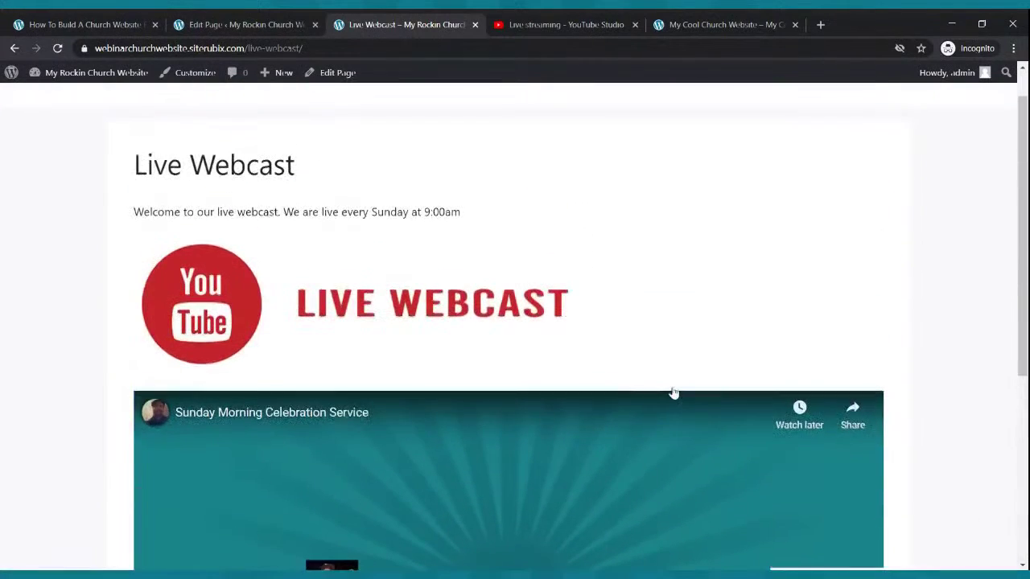
{"action": "left_click", "coordinate": [246, 24]}
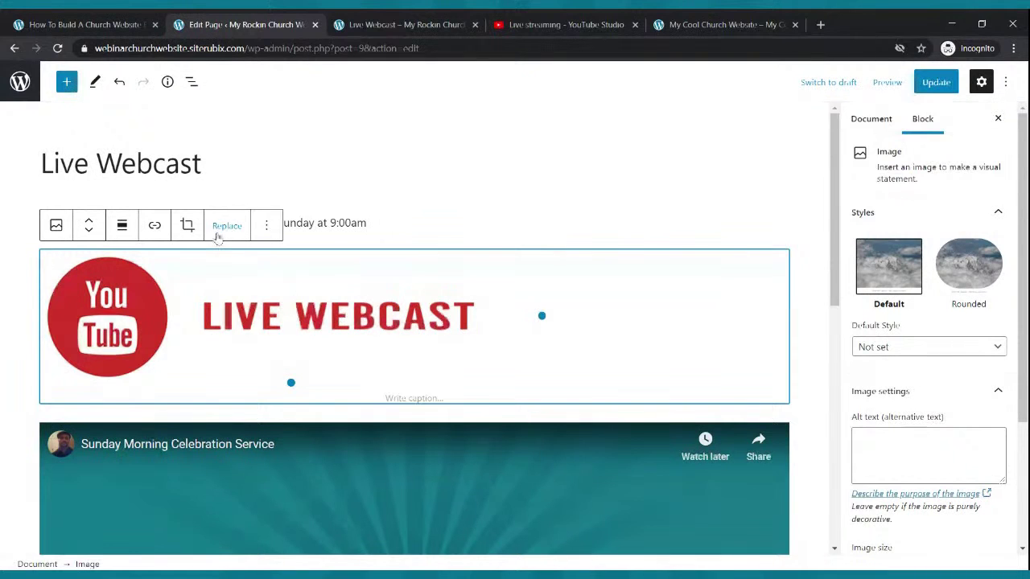
- Shrink the LIVE WEBCAST image, align it left, and save the page
{"action": "left_click", "coordinate": [267, 226]}
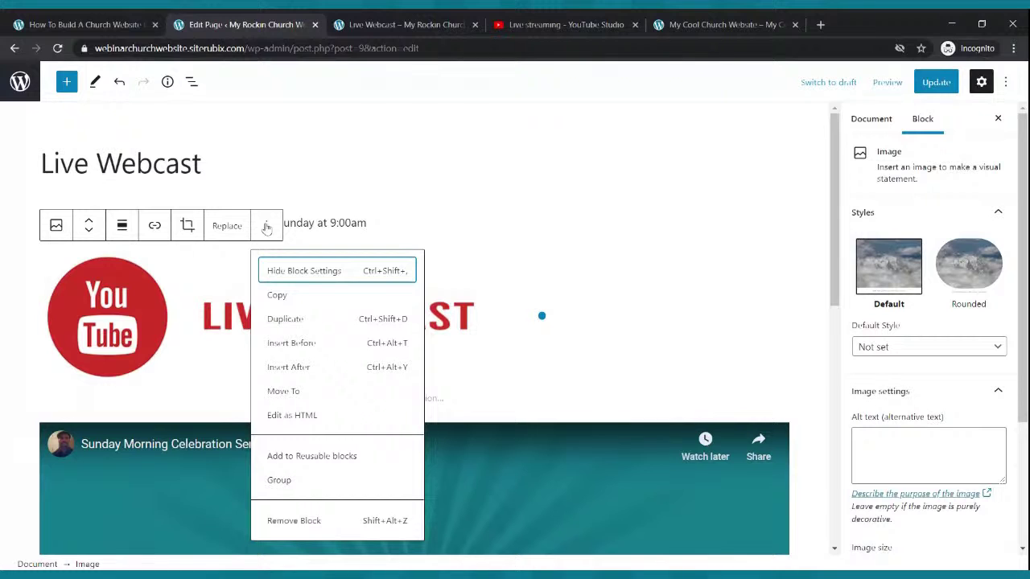
{"action": "left_click", "coordinate": [358, 199]}
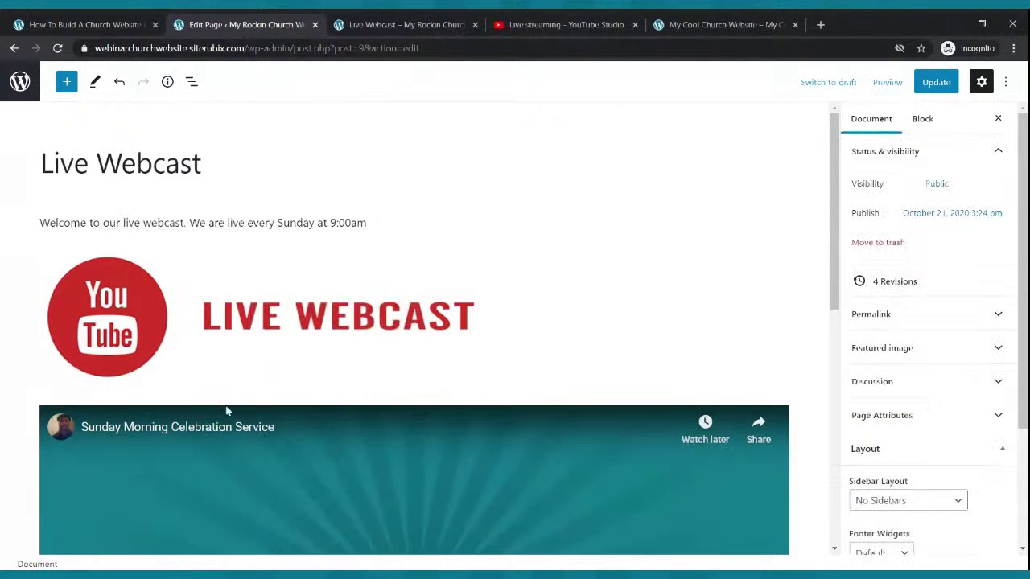
{"action": "left_click", "coordinate": [129, 356]}
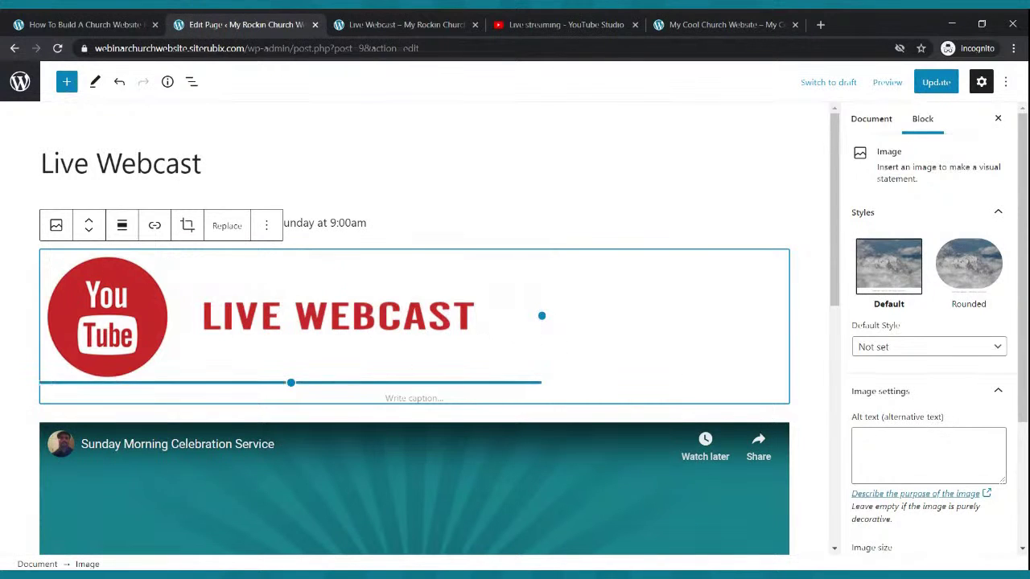
{"action": "left_click_drag", "start_coordinate": [291, 382], "coordinate": [291, 309]}
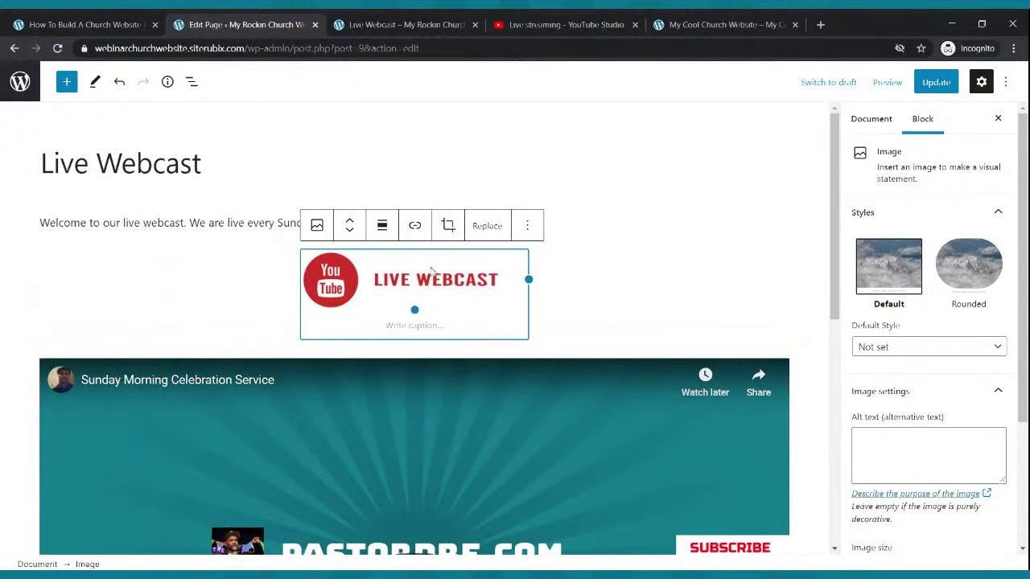
{"action": "left_click", "coordinate": [383, 225]}
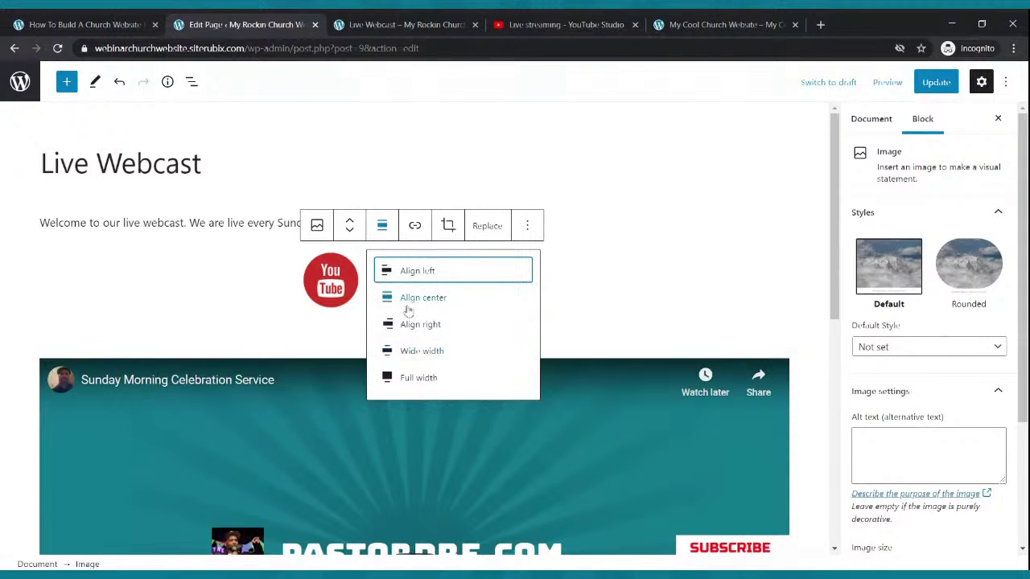
{"action": "left_click", "coordinate": [409, 278]}
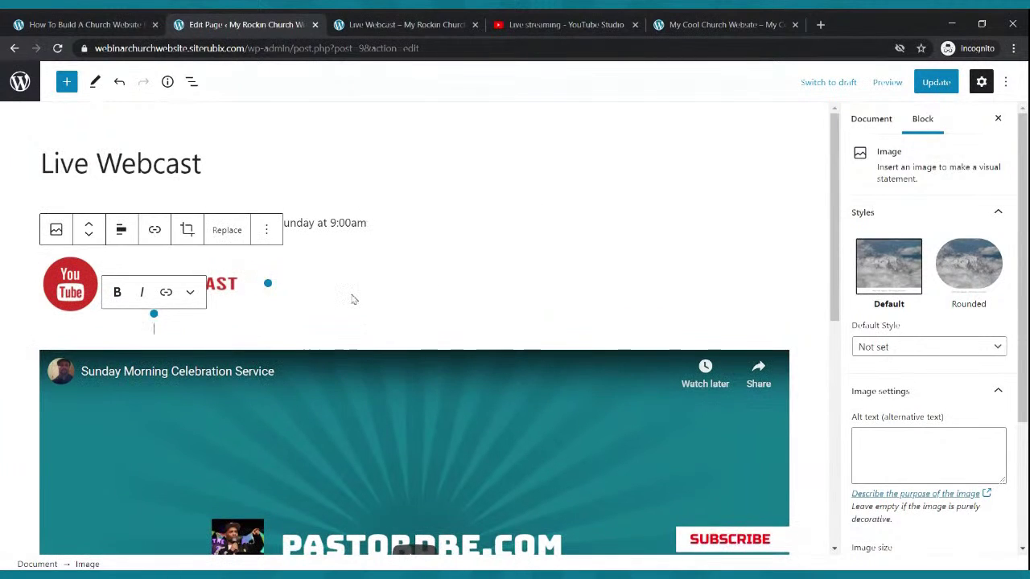
{"action": "left_click", "coordinate": [352, 297]}
{"action": "left_click", "coordinate": [936, 82]}
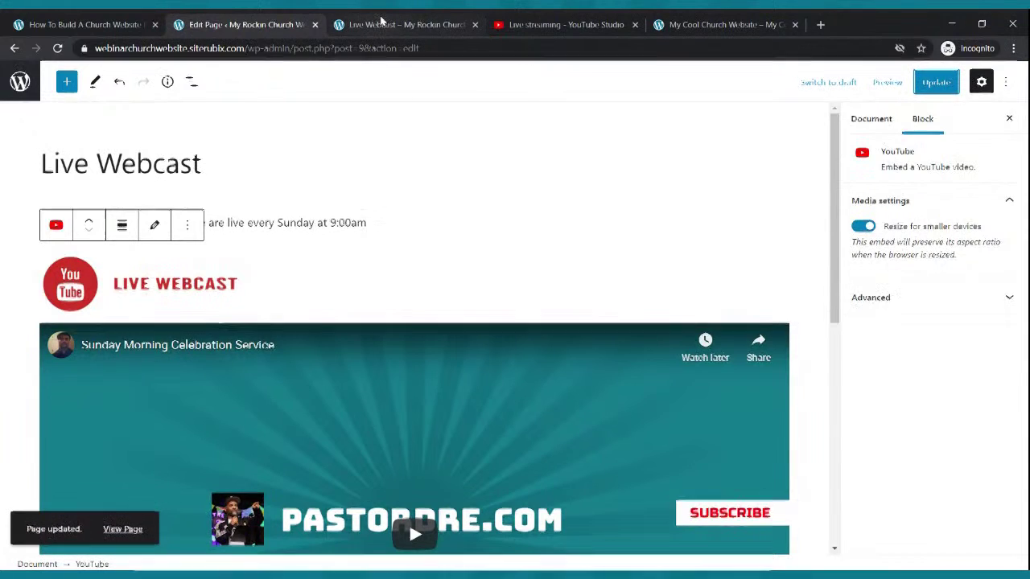
- After checking the live page, widen the LIVE WEBCAST image slightly and save
{"action": "left_click", "coordinate": [378, 24]}
{"action": "left_click", "coordinate": [57, 49]}
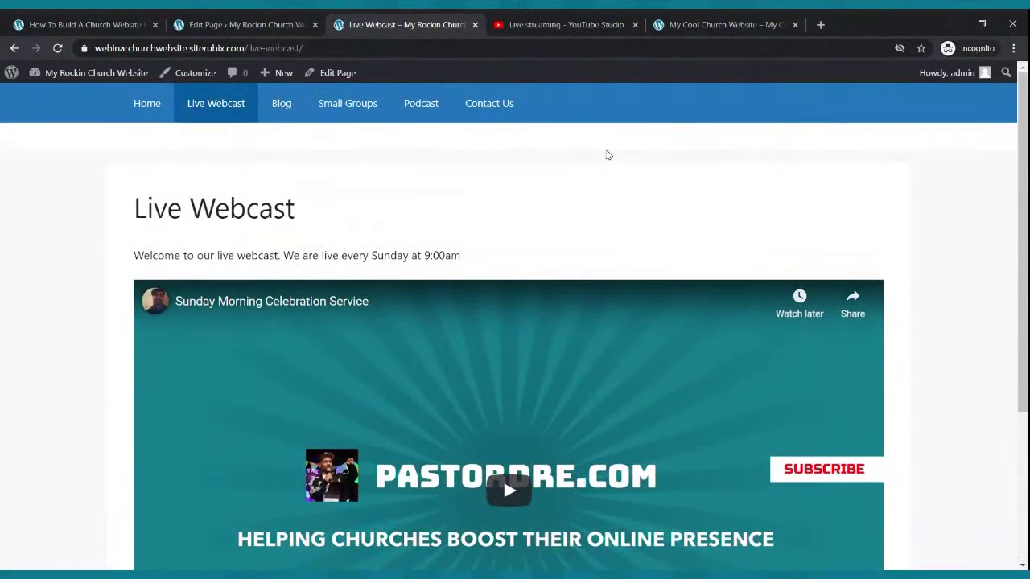
{"action": "left_click", "coordinate": [208, 24]}
{"action": "left_click", "coordinate": [222, 297]}
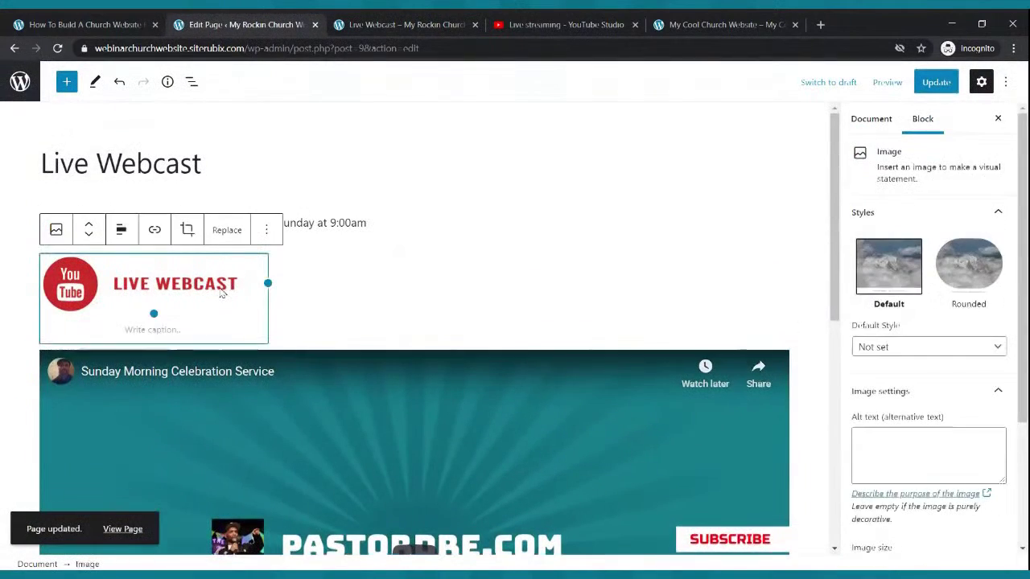
{"action": "left_click_drag", "start_coordinate": [268, 283], "coordinate": [280, 285]}
{"action": "left_click", "coordinate": [956, 82]}
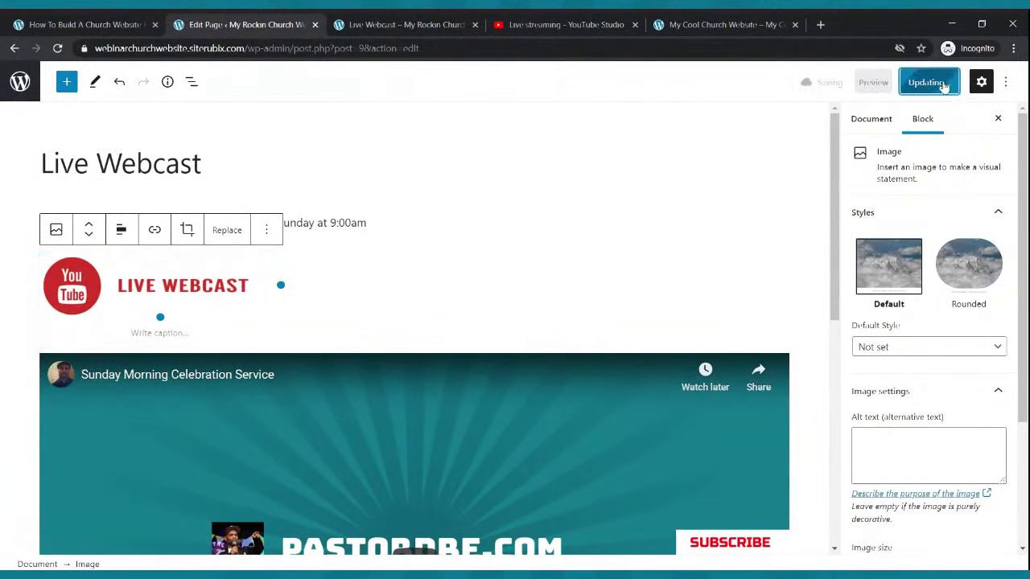
- Recheck the resized image on the reloaded published page, saving the page once more
{"action": "left_click", "coordinate": [406, 28]}
{"action": "left_click", "coordinate": [57, 49]}
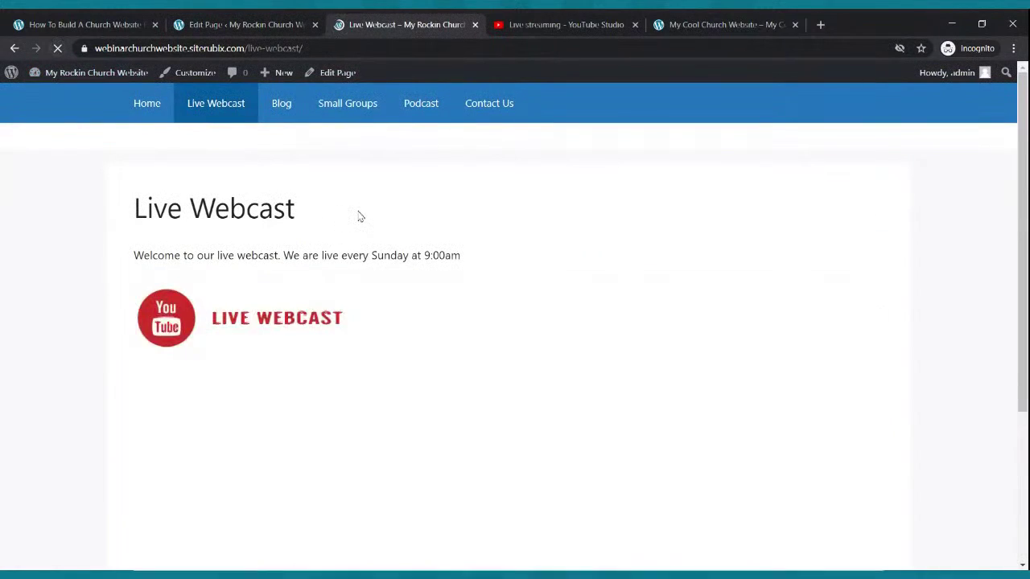
{"action": "scroll", "coordinate": [472, 322], "scroll_direction": "down", "scroll_amount": 3}
{"action": "scroll", "coordinate": [465, 325], "scroll_direction": "up", "scroll_amount": 3}
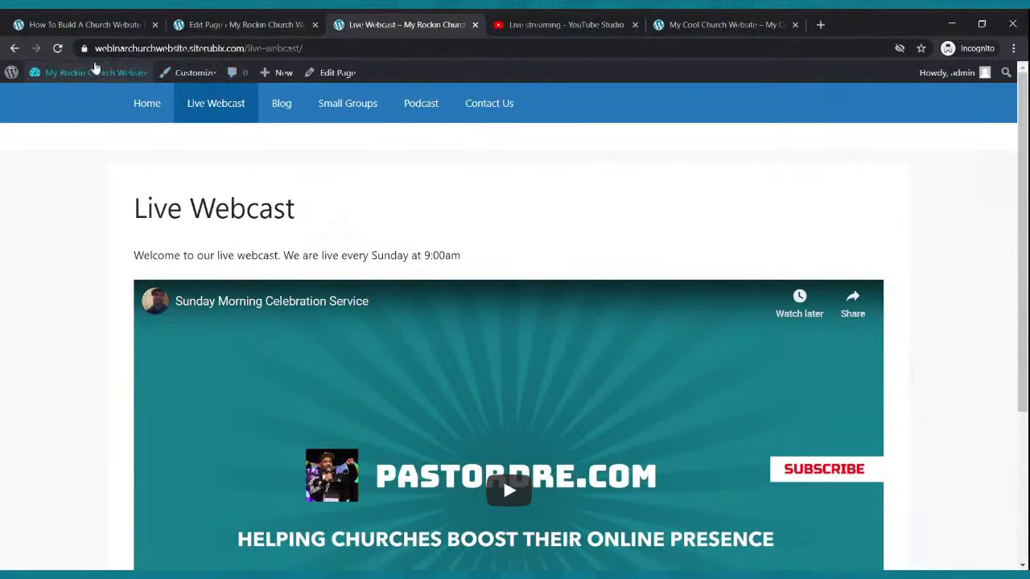
{"action": "left_click", "coordinate": [57, 48]}
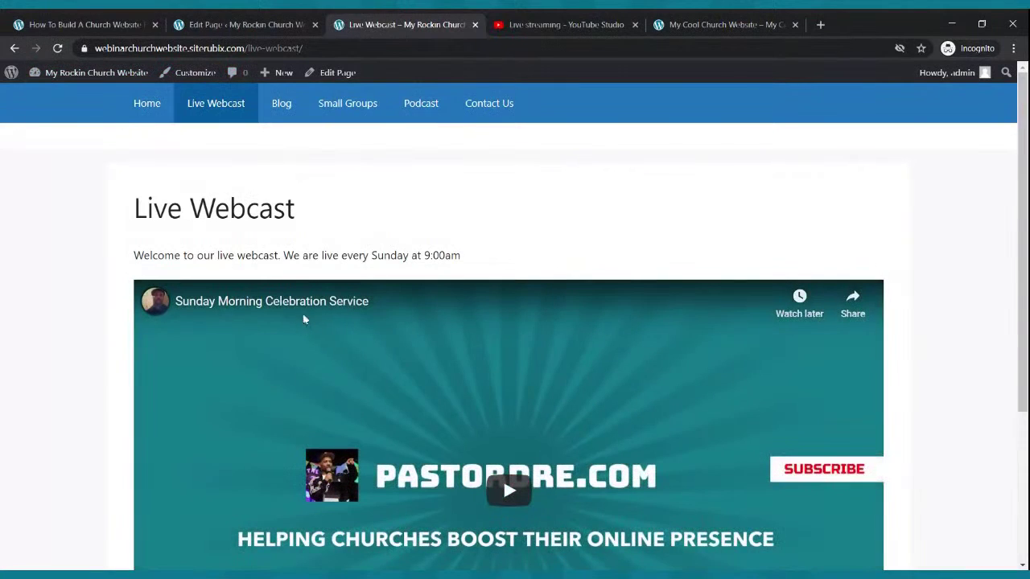
{"action": "left_click", "coordinate": [208, 23]}
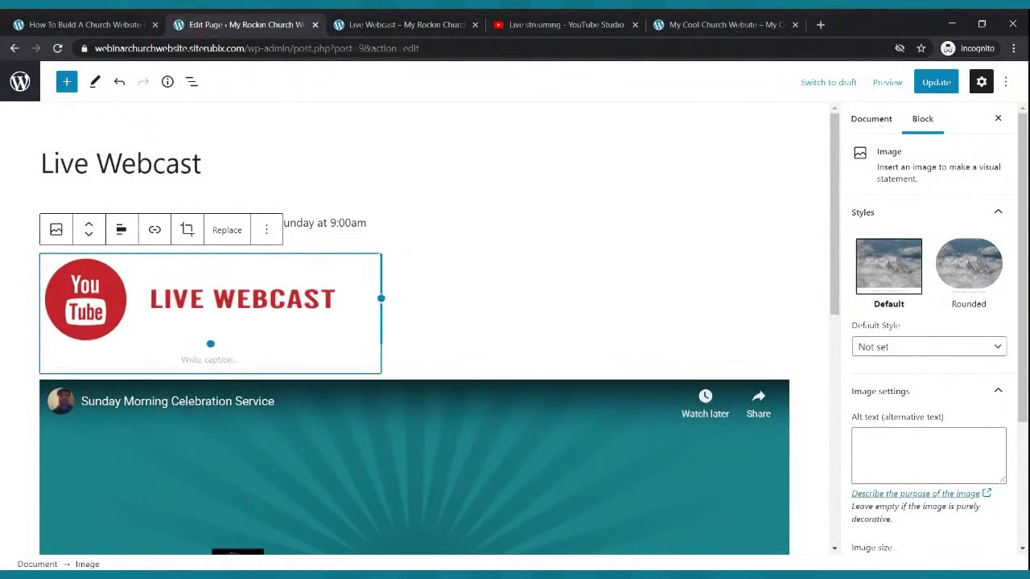
{"action": "left_click", "coordinate": [936, 86]}
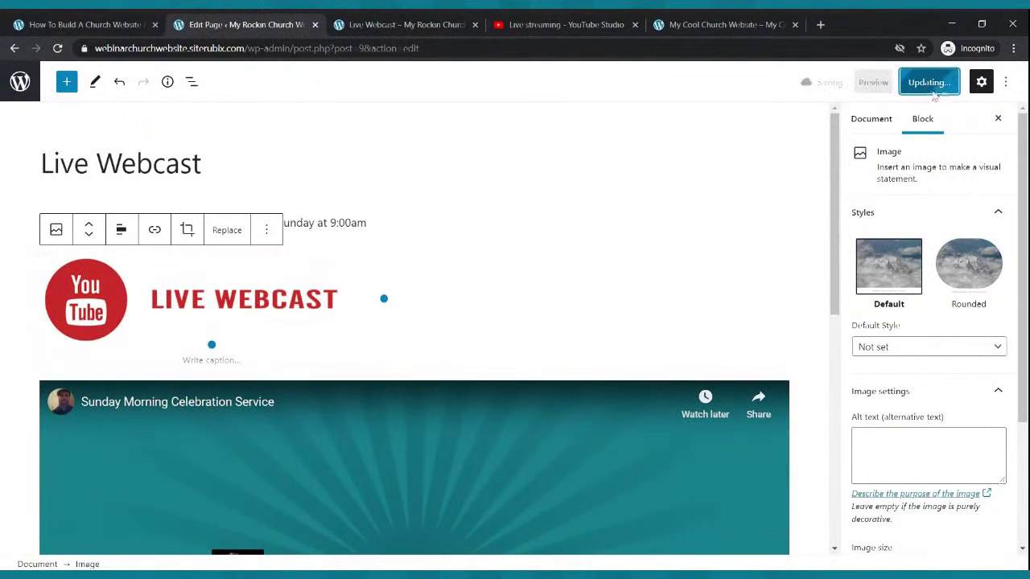
{"action": "left_click", "coordinate": [410, 23]}
{"action": "left_click", "coordinate": [57, 48]}
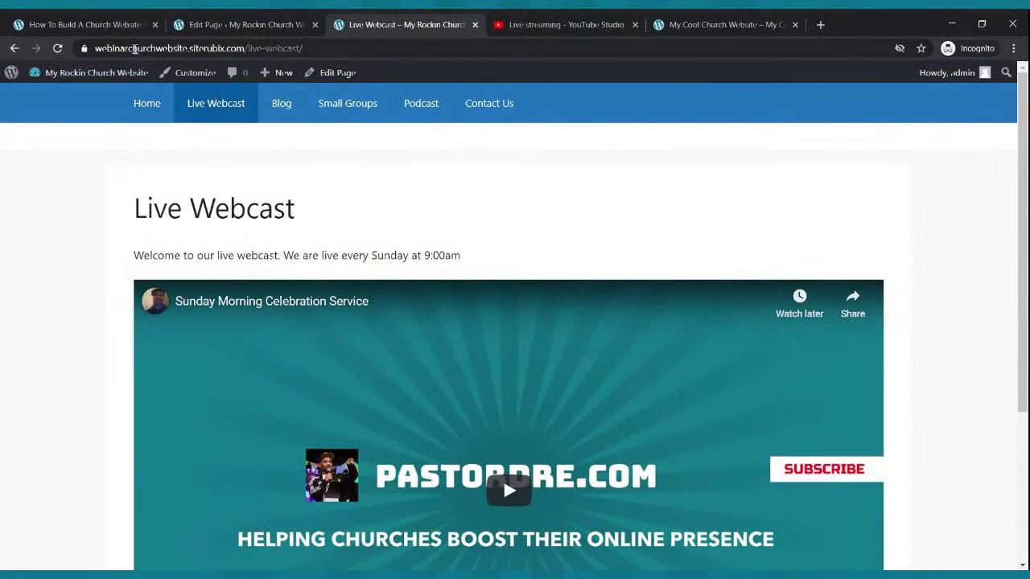
{"action": "left_click", "coordinate": [203, 22]}
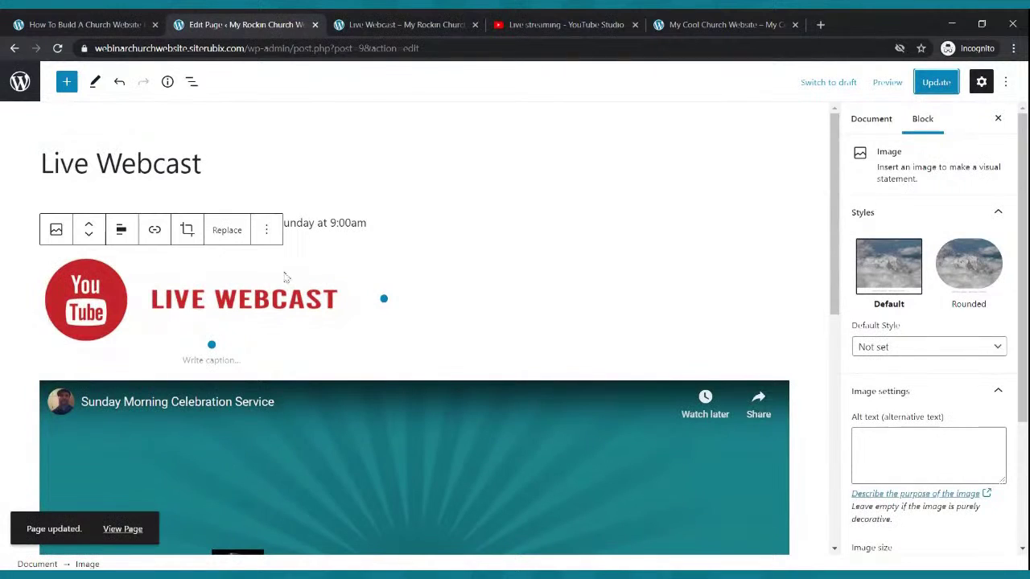
{"action": "left_click", "coordinate": [268, 231]}
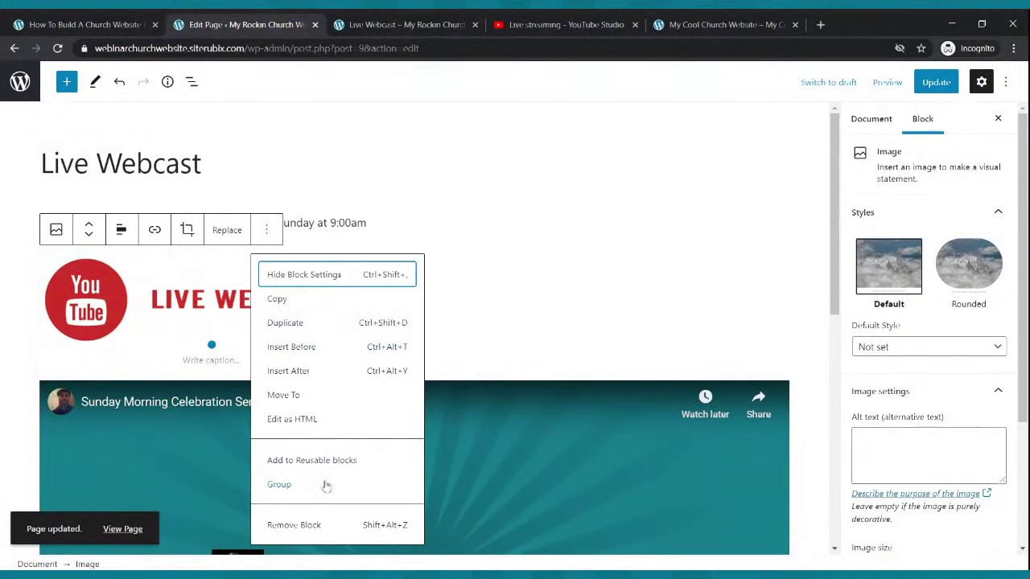
- Delete the LIVE WEBCAST image block, save, and confirm its removal on the reloaded live page
{"action": "left_click", "coordinate": [326, 526]}
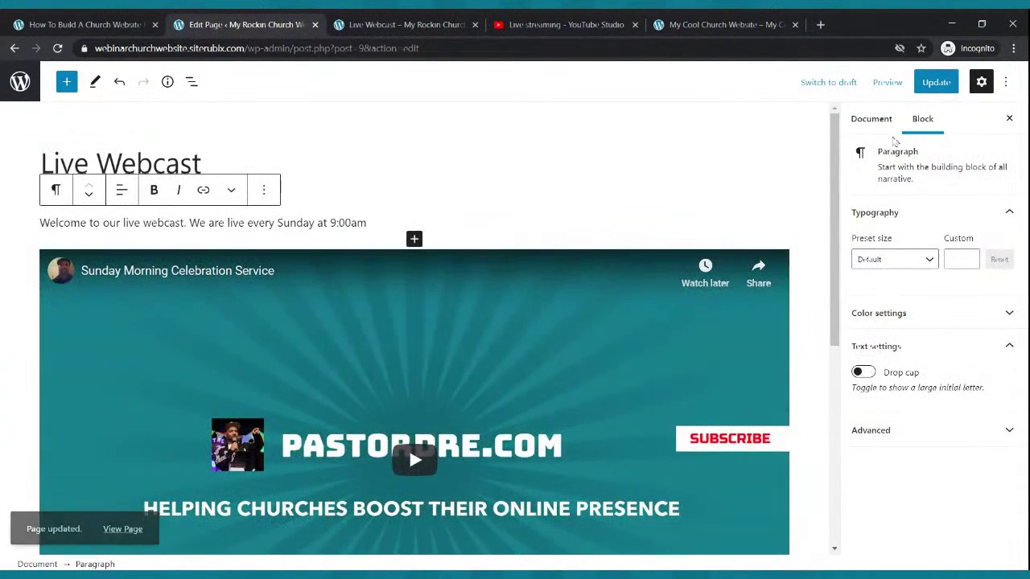
{"action": "left_click", "coordinate": [934, 83]}
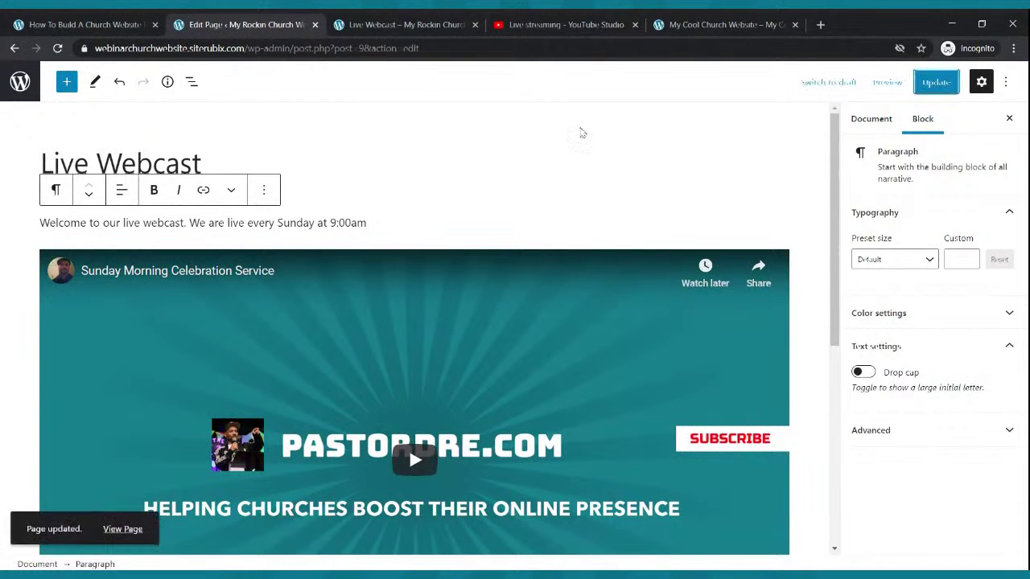
{"action": "left_click", "coordinate": [448, 27]}
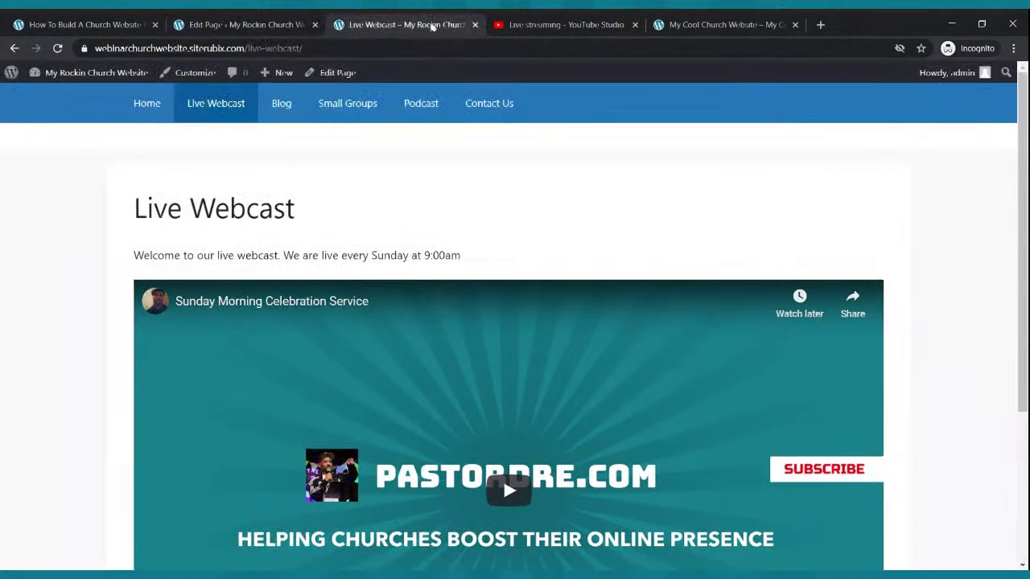
{"action": "left_click", "coordinate": [61, 53]}
{"action": "scroll", "coordinate": [352, 134], "scroll_direction": "down", "scroll_amount": 2}
{"action": "scroll", "coordinate": [354, 136], "scroll_direction": "up", "scroll_amount": 2}
{"action": "scroll", "coordinate": [362, 112], "scroll_direction": "down", "scroll_amount": 3}
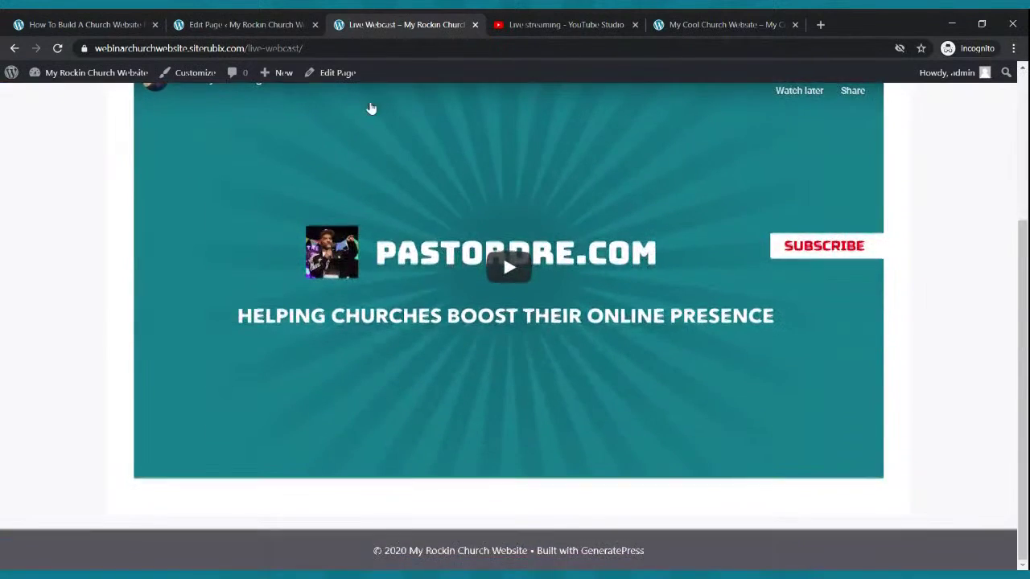
{"action": "scroll", "coordinate": [362, 111], "scroll_direction": "up", "scroll_amount": 3}
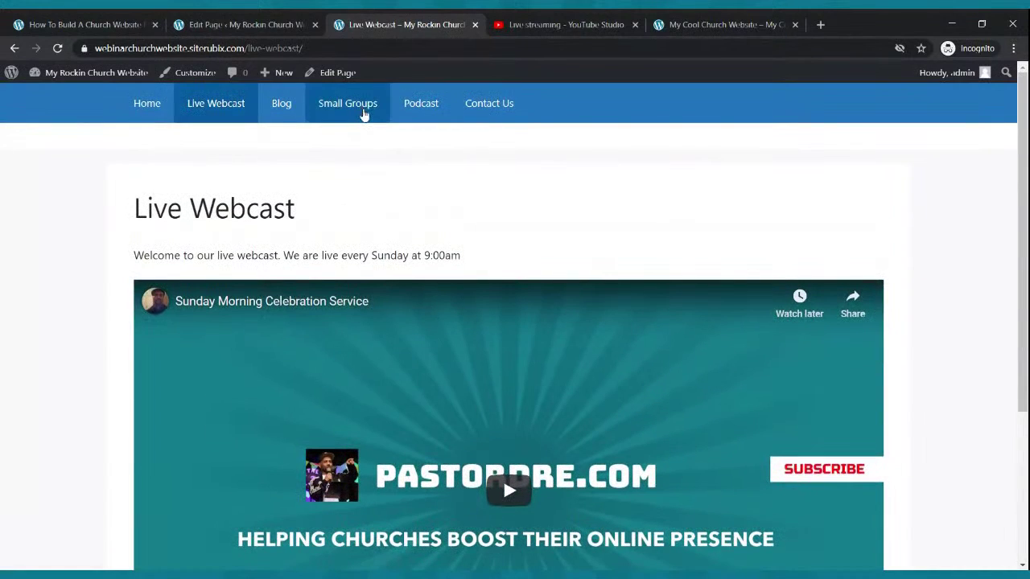
{"action": "scroll", "coordinate": [402, 235], "scroll_direction": "down", "scroll_amount": 3}
{"action": "scroll", "coordinate": [402, 230], "scroll_direction": "up", "scroll_amount": 3}
{"action": "left_click", "coordinate": [162, 112]}
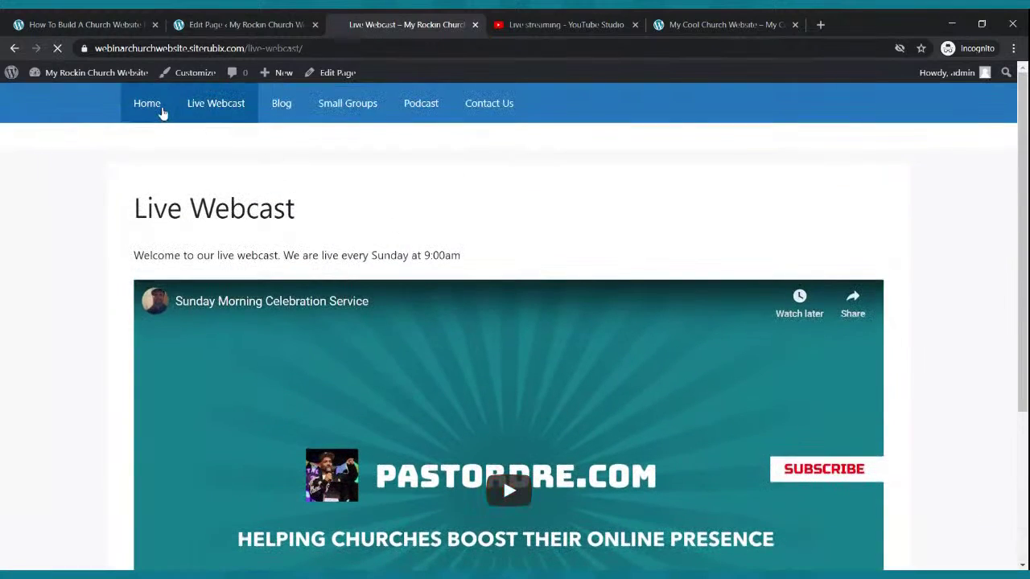
- Open the Home page in the editor from the pages list
{"action": "scroll", "coordinate": [310, 266], "scroll_direction": "down", "scroll_amount": 8}
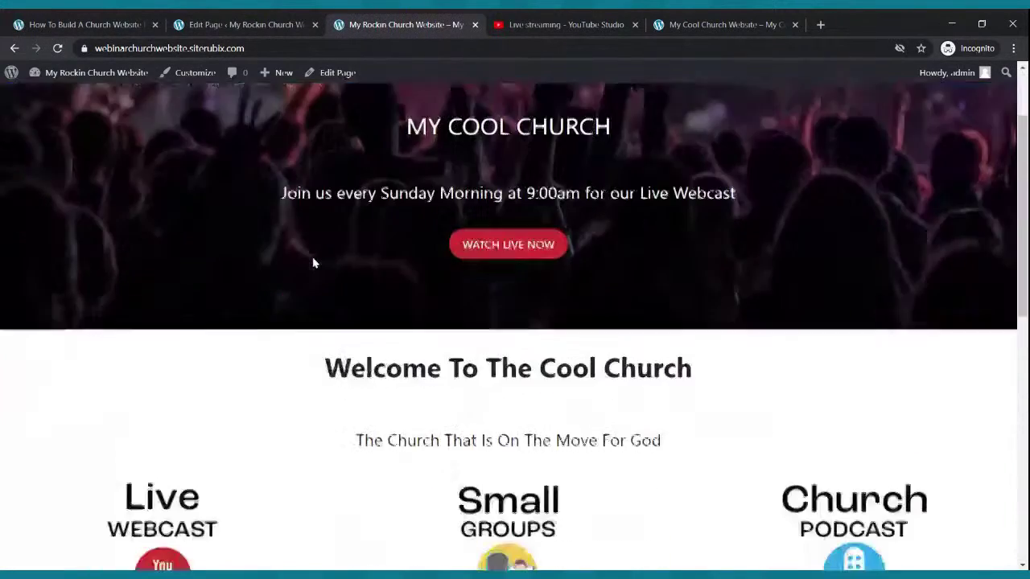
{"action": "scroll", "coordinate": [316, 256], "scroll_direction": "up", "scroll_amount": 6}
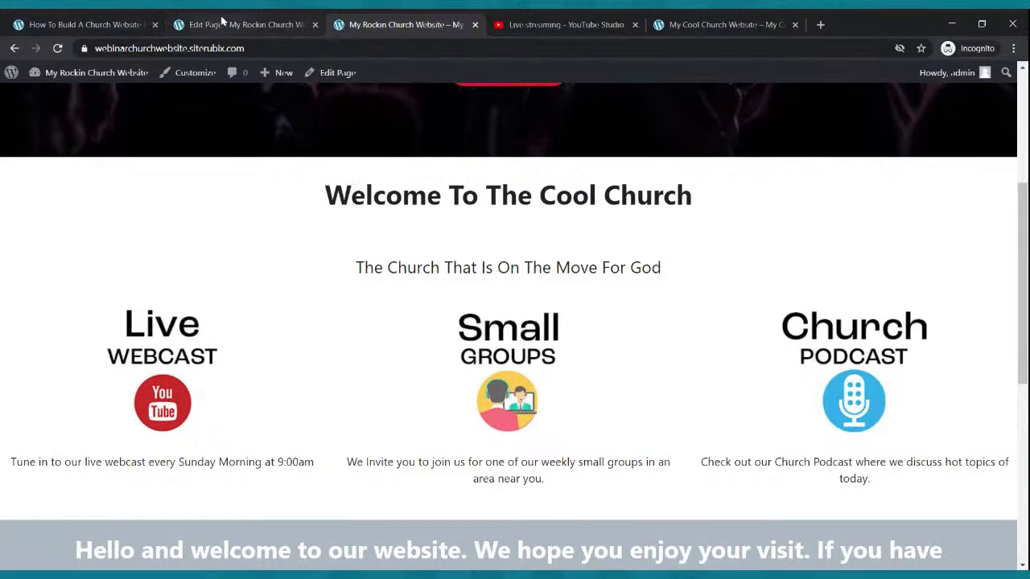
{"action": "left_click", "coordinate": [224, 22]}
{"action": "left_click", "coordinate": [22, 84]}
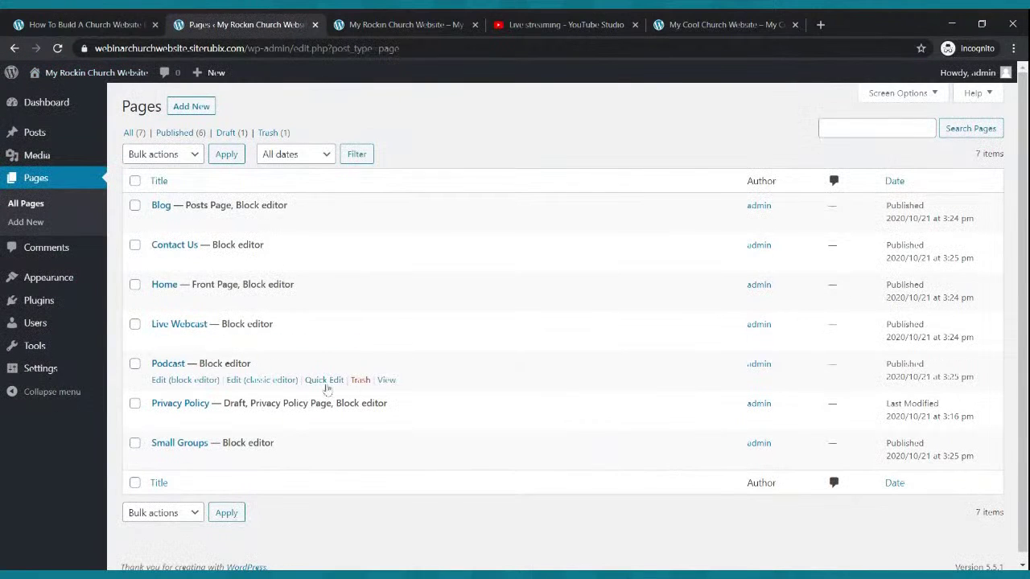
{"action": "mouse_move", "coordinate": [209, 299]}
{"action": "left_click", "coordinate": [179, 305]}
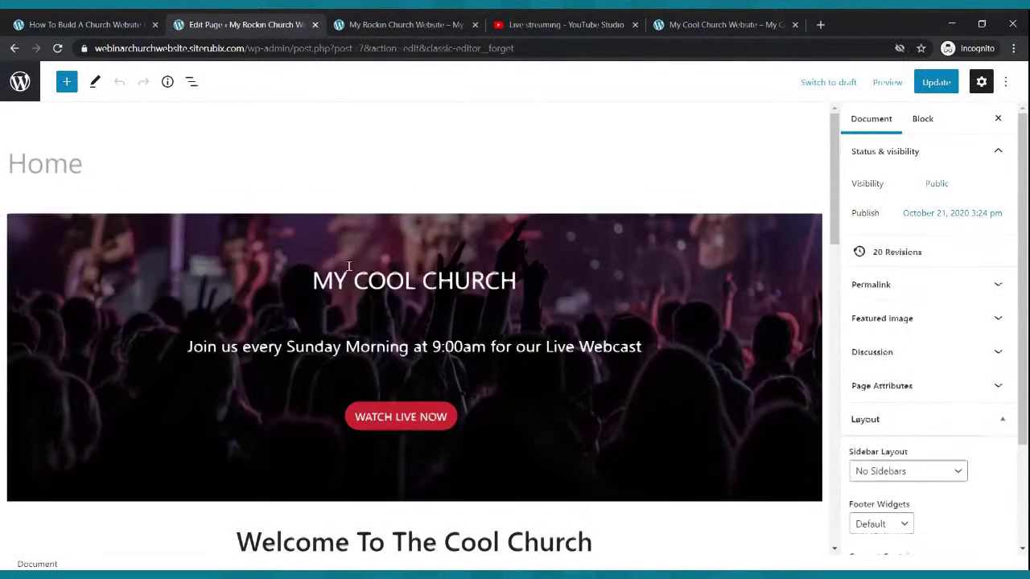
- Start a link on the home page's Live Webcast image and open that page on the live site
{"action": "scroll", "coordinate": [347, 266], "scroll_direction": "down", "scroll_amount": 4}
{"action": "left_click", "coordinate": [120, 400]}
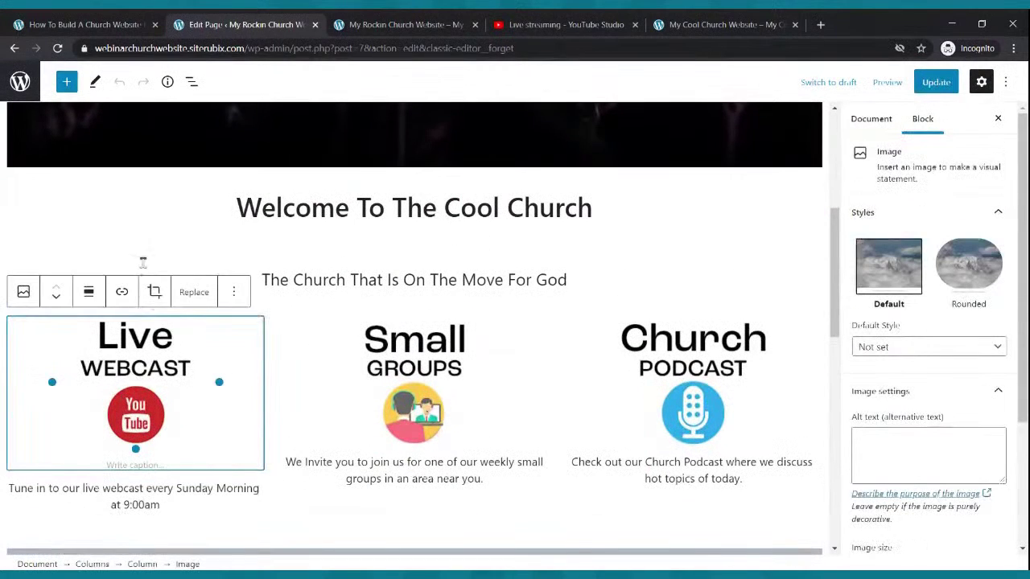
{"action": "left_click", "coordinate": [123, 296]}
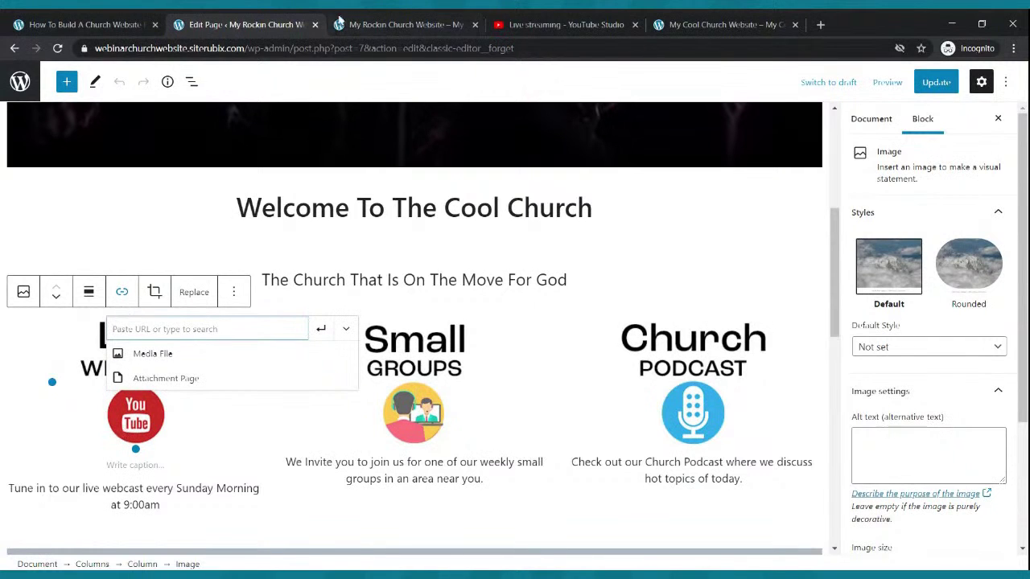
{"action": "left_click", "coordinate": [338, 19]}
{"action": "scroll", "coordinate": [329, 179], "scroll_direction": "up", "scroll_amount": 3}
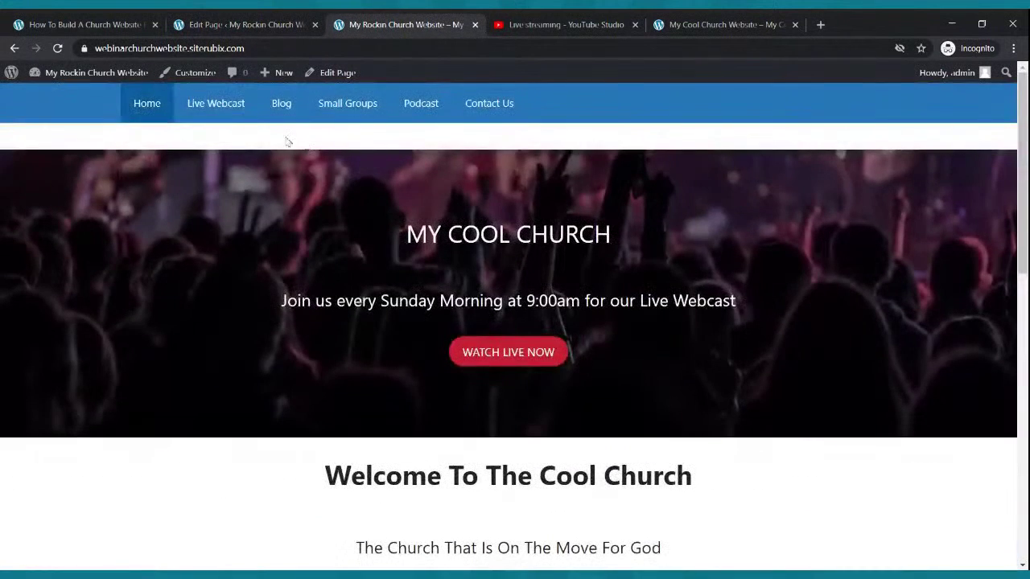
{"action": "left_click", "coordinate": [226, 119]}
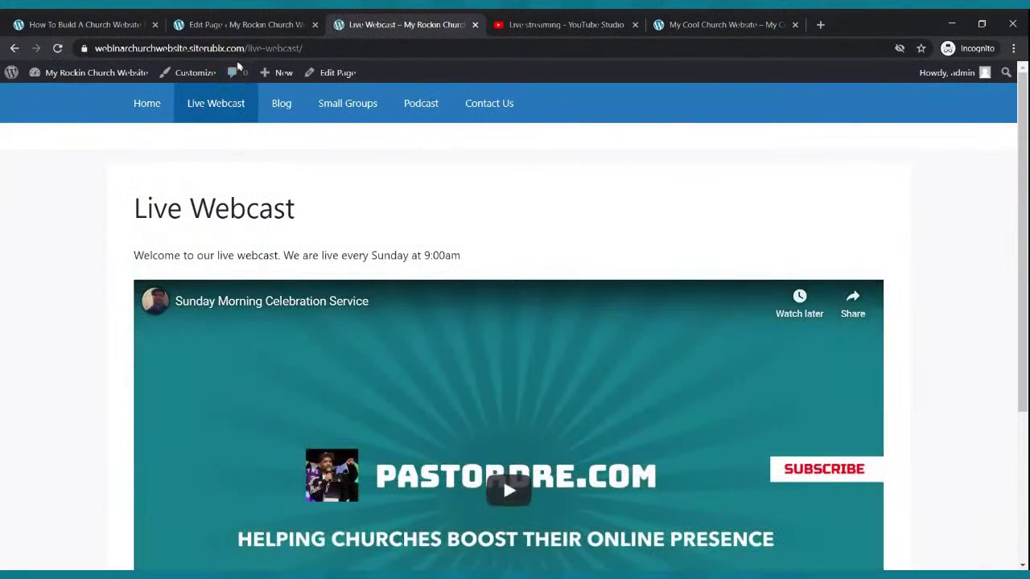
- Link the Live Webcast image to the Live Webcast page's copied URL
{"action": "left_click", "coordinate": [235, 50]}
{"action": "key", "text": "ctrl+c"}
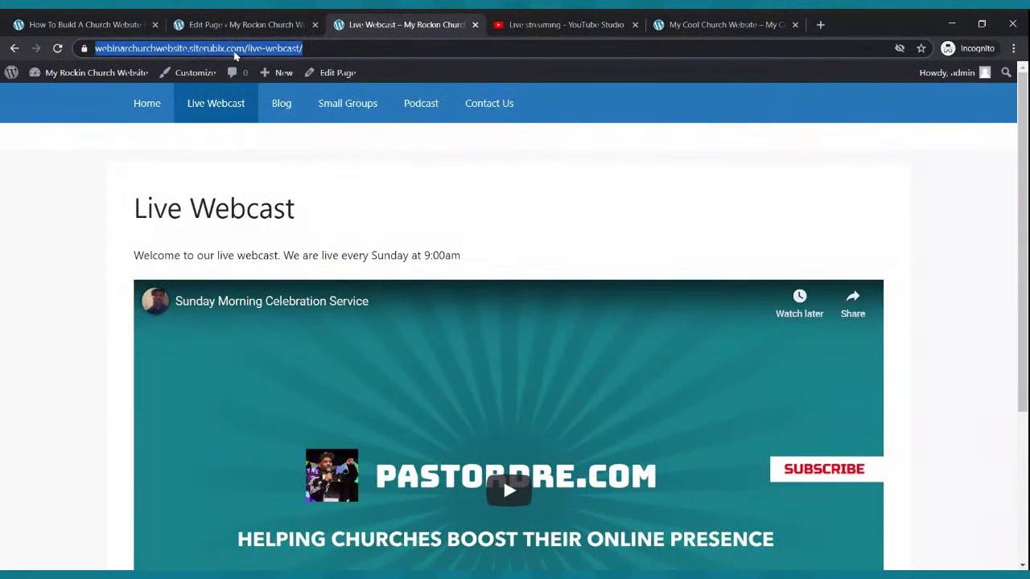
{"action": "left_click", "coordinate": [233, 25]}
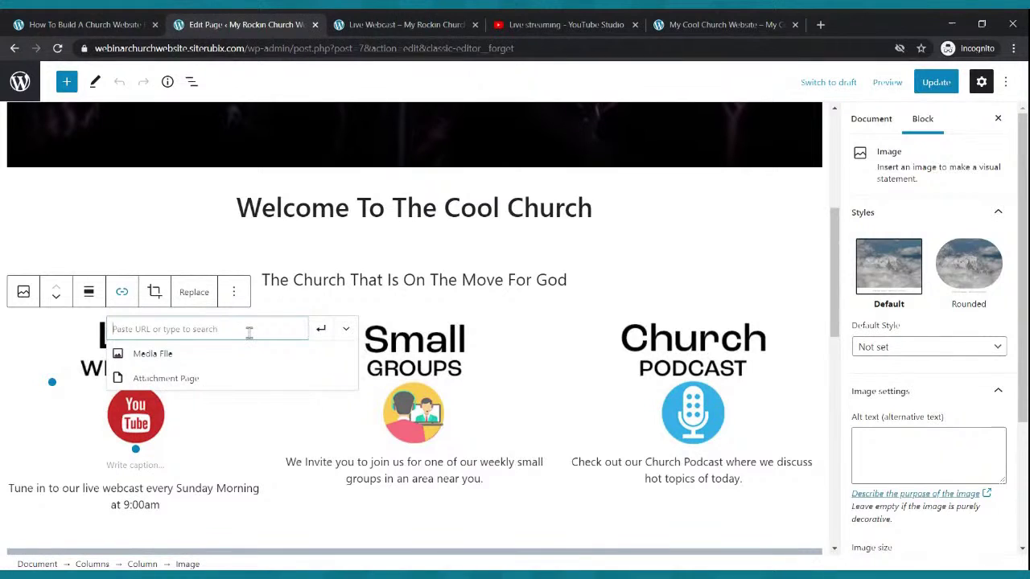
{"action": "key", "text": "ctrl+v"}
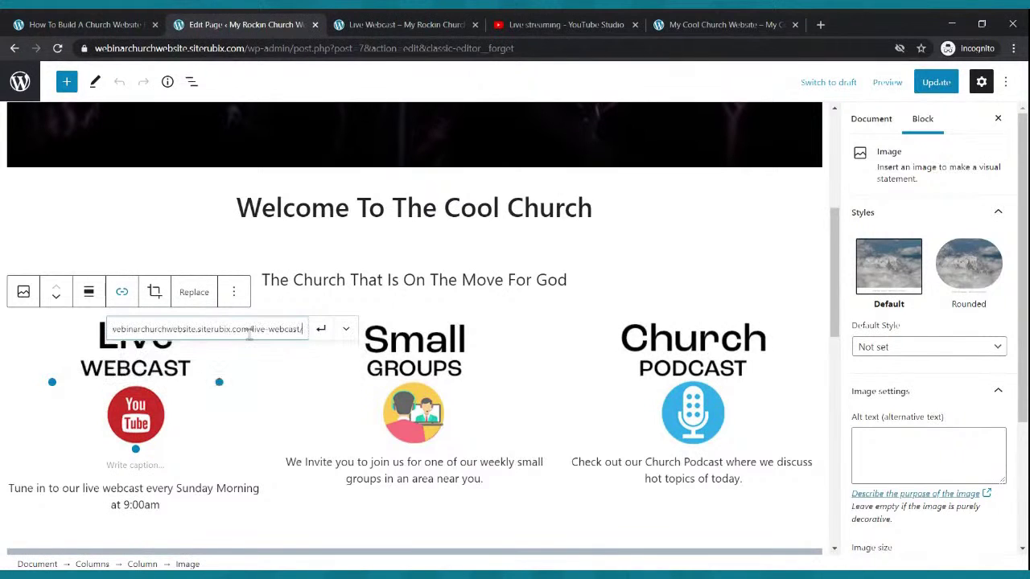
{"action": "left_click", "coordinate": [318, 335]}
- Link the Small Groups image to the Small Groups page's URL
{"action": "left_click", "coordinate": [408, 361]}
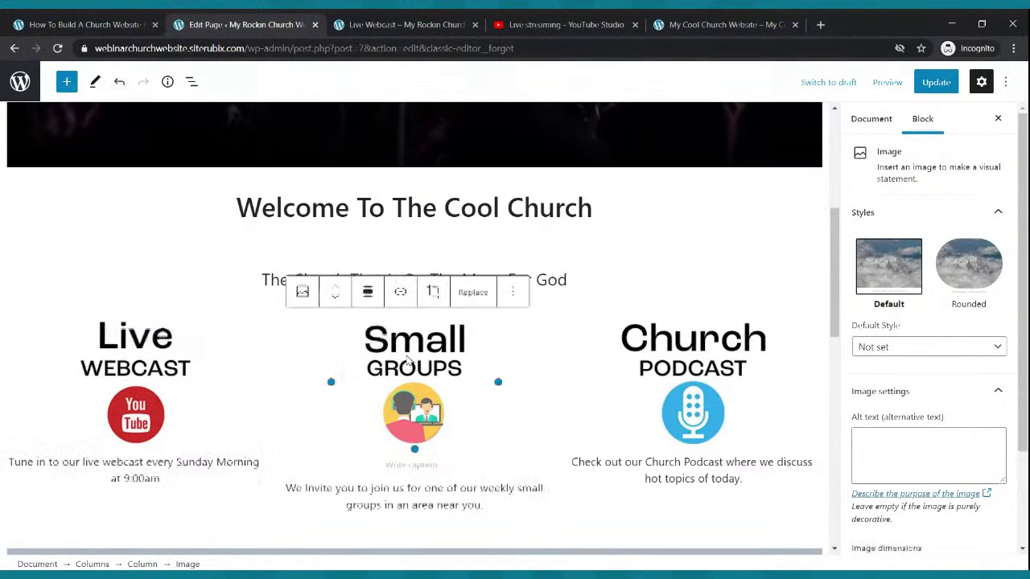
{"action": "left_click", "coordinate": [400, 291]}
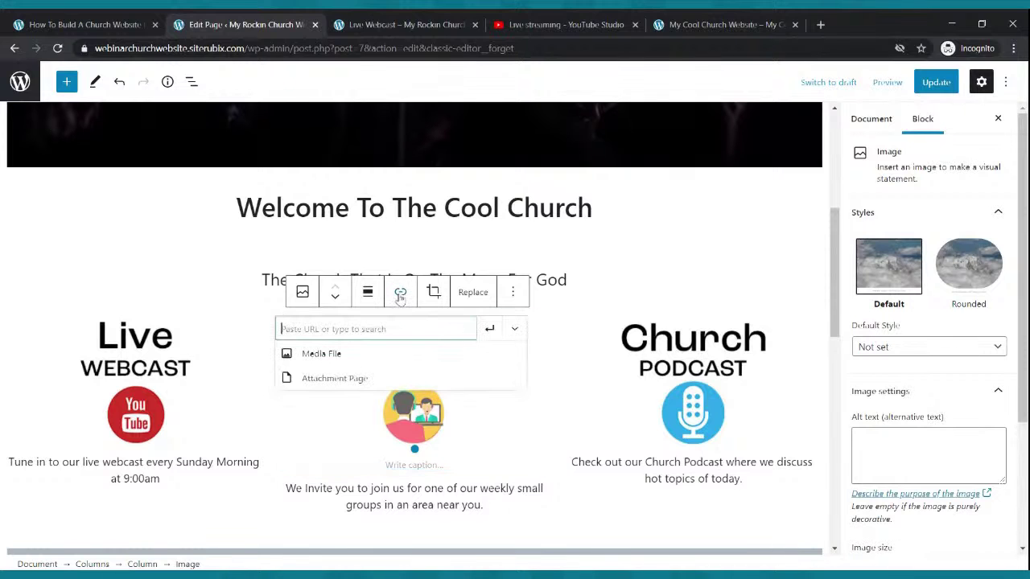
{"action": "left_click", "coordinate": [395, 24]}
{"action": "left_click", "coordinate": [361, 109]}
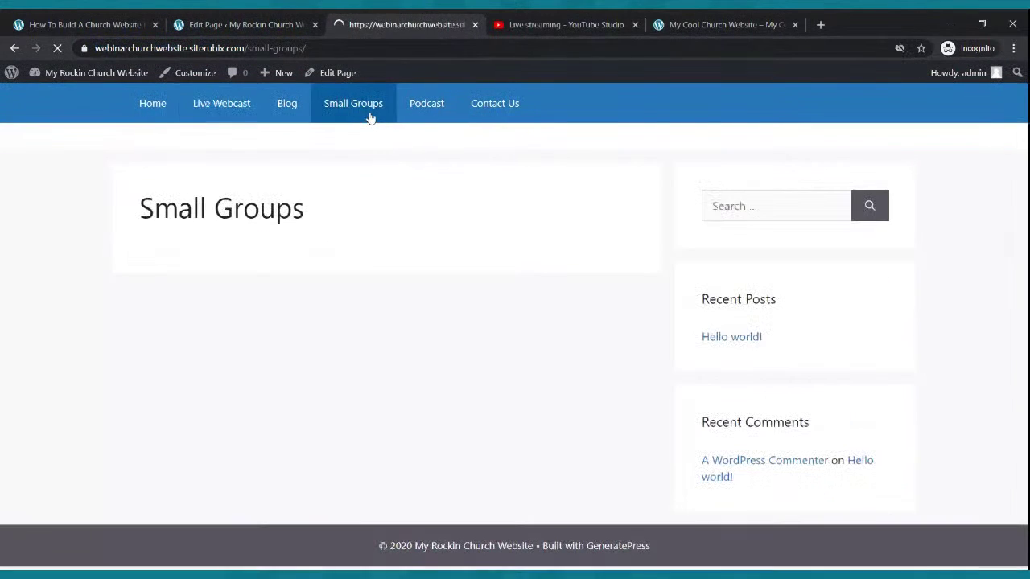
{"action": "left_click", "coordinate": [296, 47]}
{"action": "key", "text": "ctrl+c"}
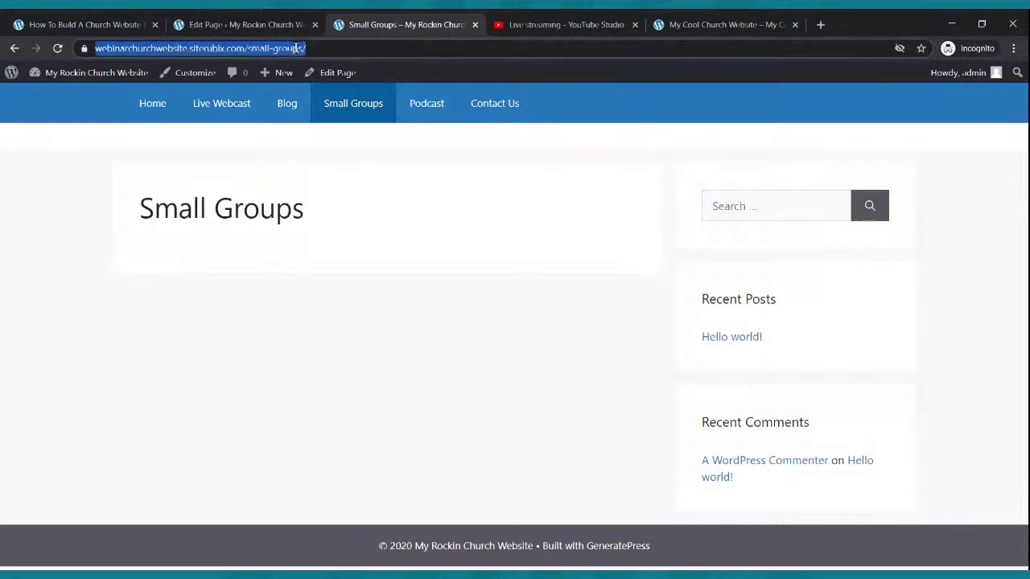
{"action": "left_click", "coordinate": [256, 24]}
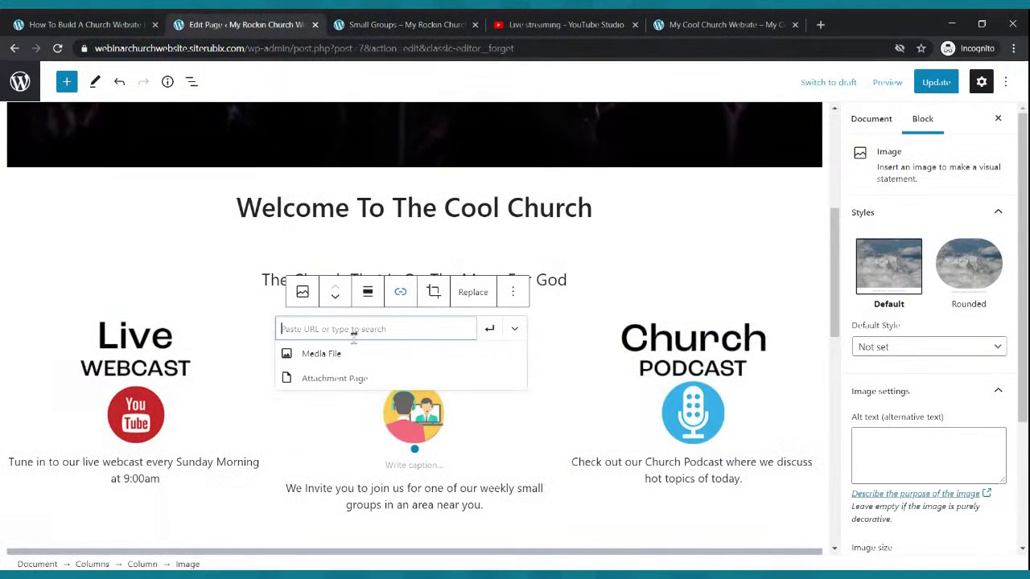
{"action": "key", "text": "ctrl+v"}
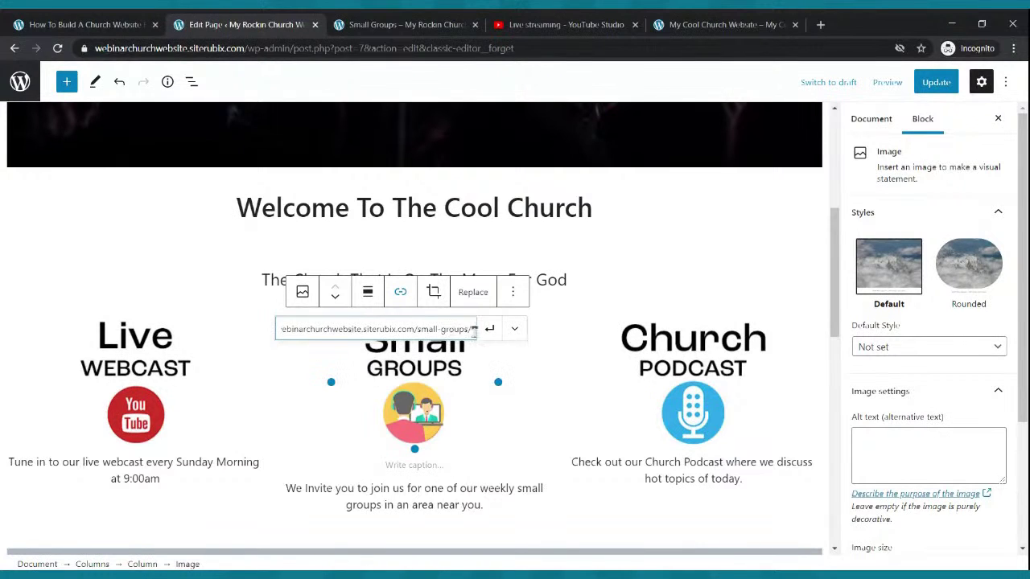
{"action": "left_click", "coordinate": [488, 339]}
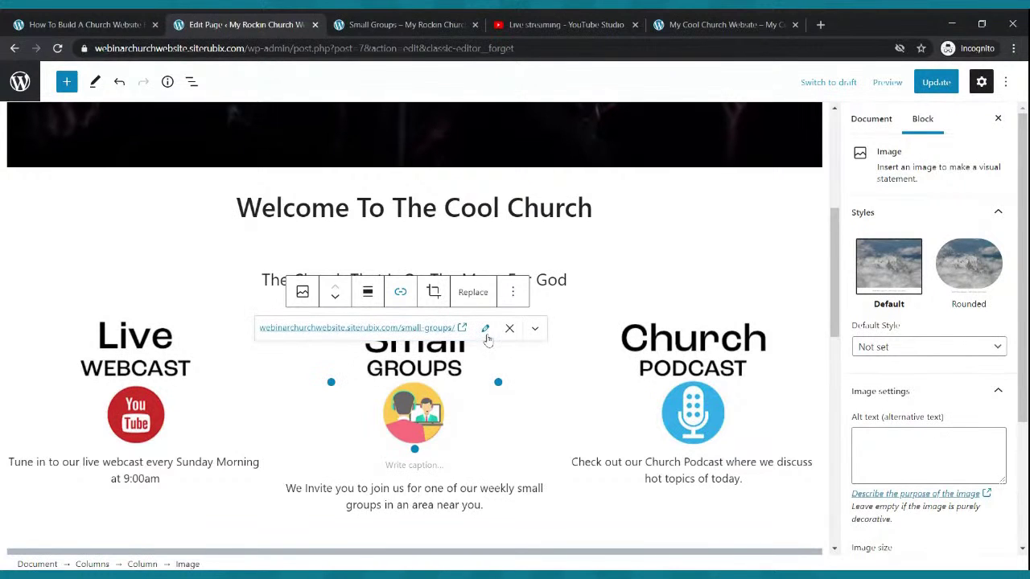
- Link the Church Podcast image to the Podcast page's URL and update the home page
{"action": "left_click", "coordinate": [664, 346]}
{"action": "left_click", "coordinate": [680, 293]}
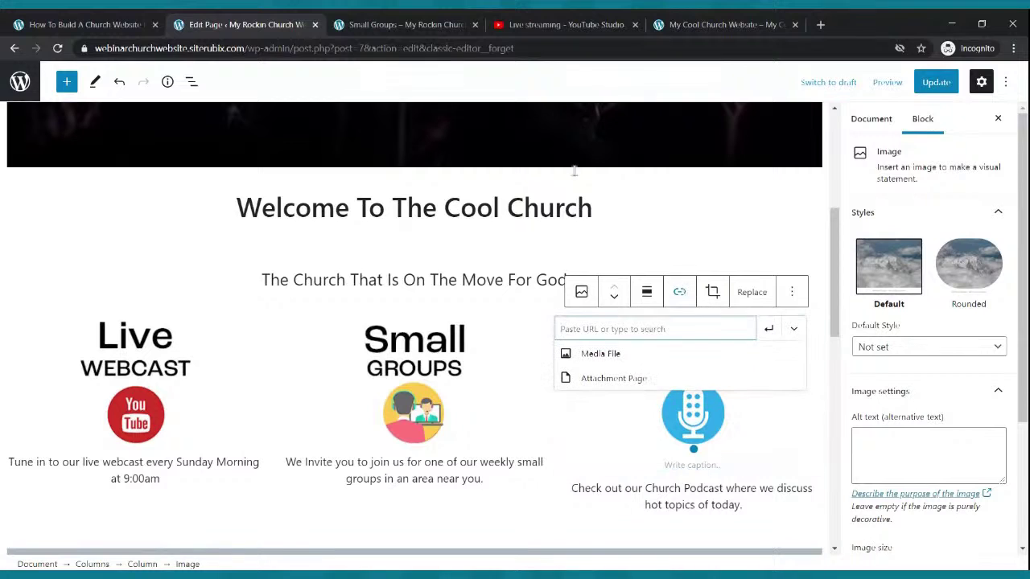
{"action": "left_click", "coordinate": [405, 24]}
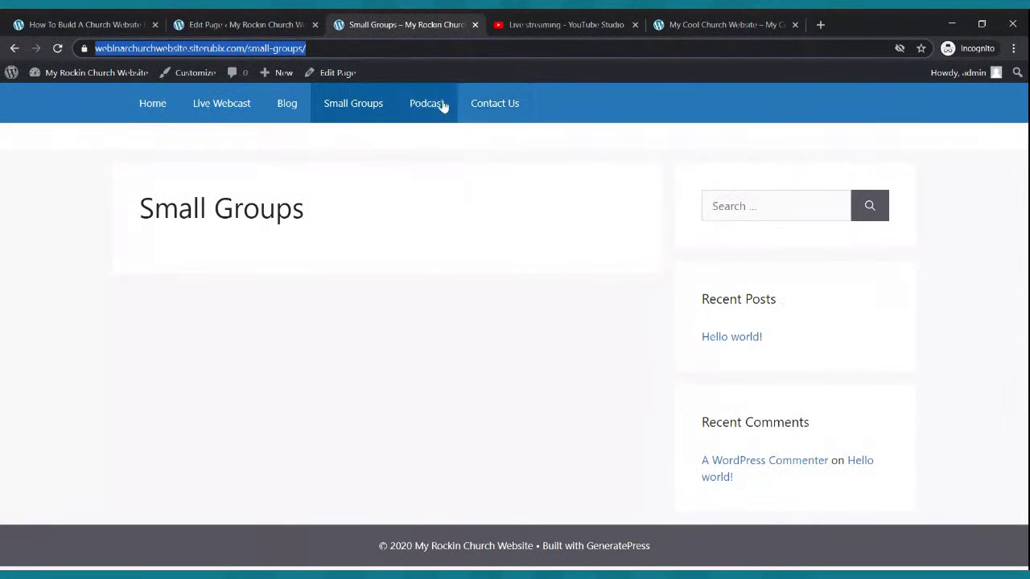
{"action": "left_click", "coordinate": [440, 106]}
{"action": "left_click", "coordinate": [295, 50]}
{"action": "key", "text": "ctrl+c"}
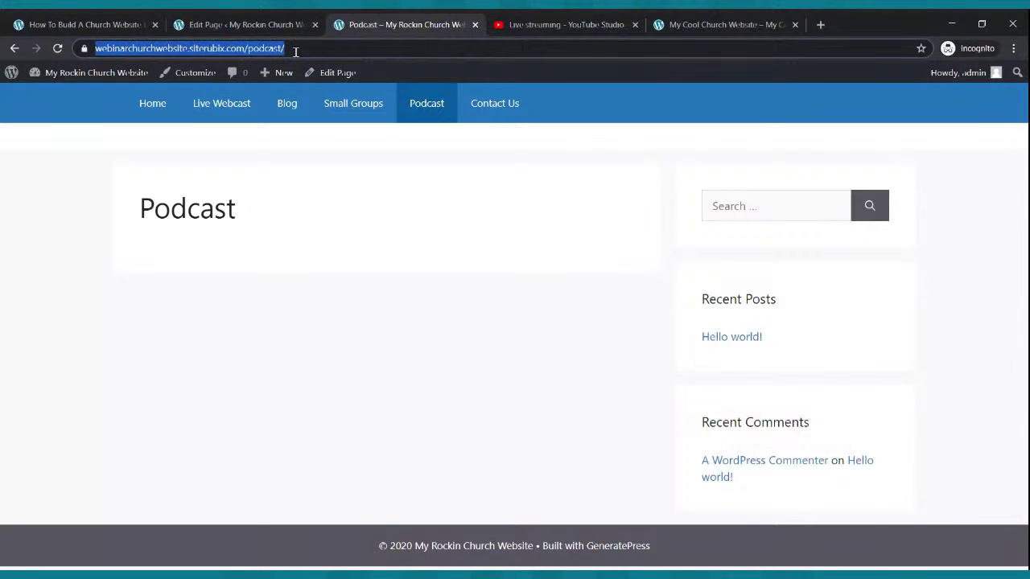
{"action": "left_click", "coordinate": [241, 24]}
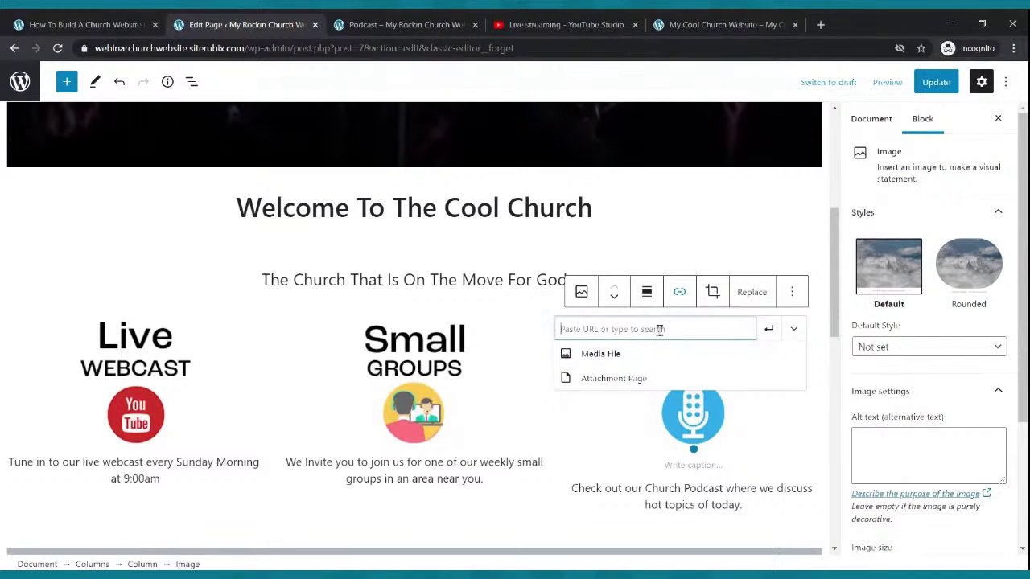
{"action": "key", "text": "ctrl+v"}
{"action": "left_click", "coordinate": [769, 333]}
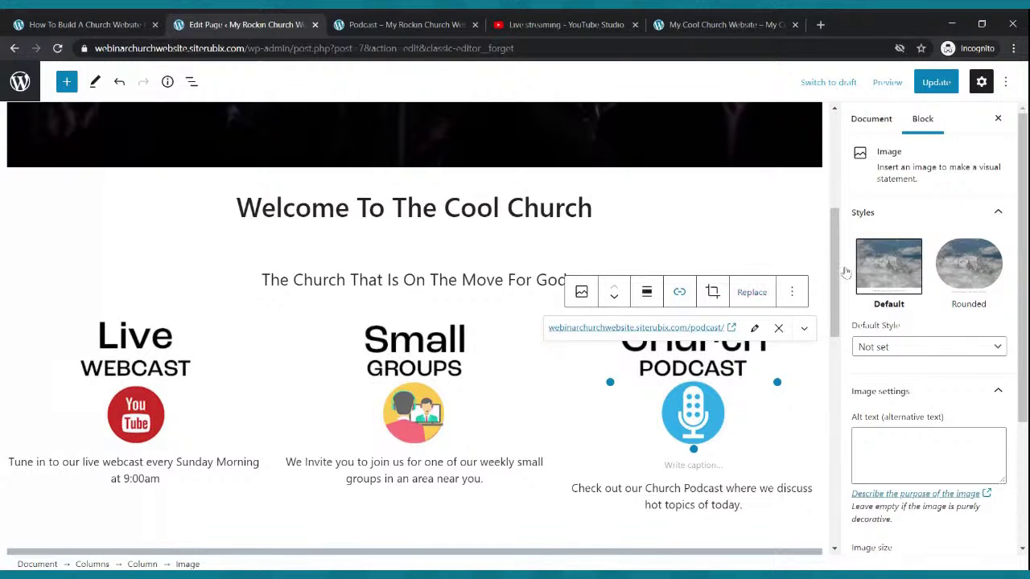
{"action": "left_click", "coordinate": [936, 81]}
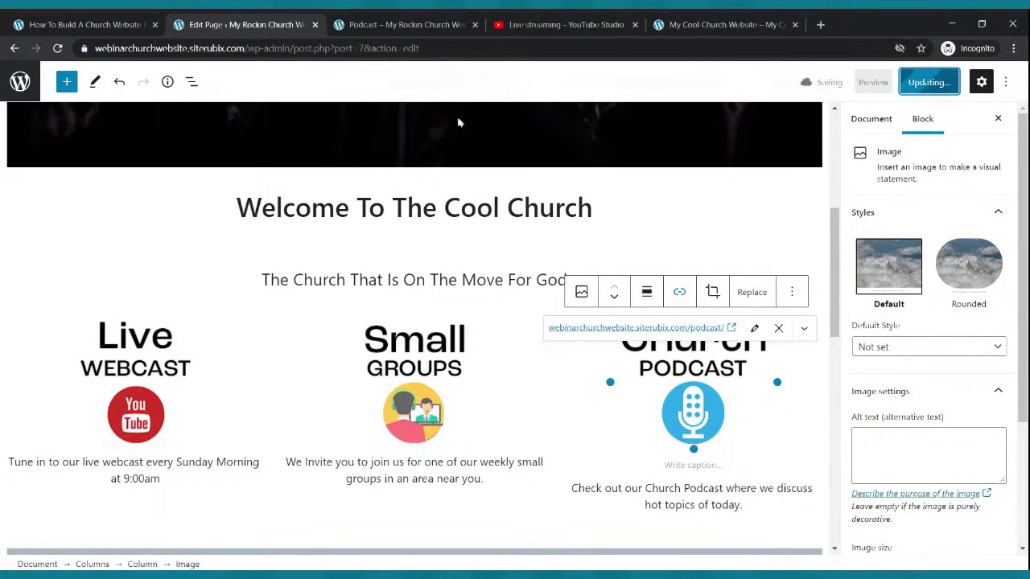
{"action": "left_click", "coordinate": [402, 24]}
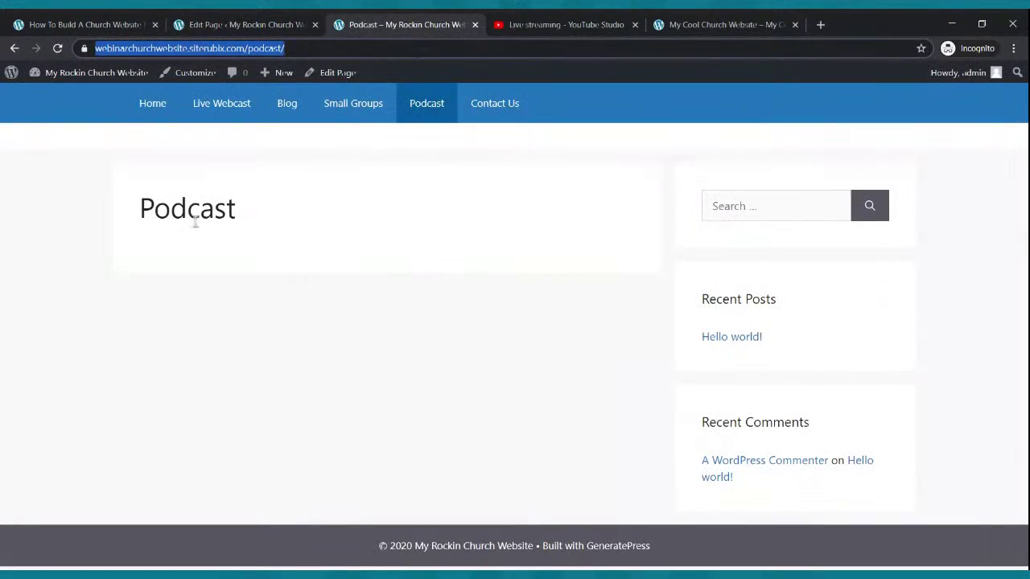
- Test the Small Groups and Live Webcast image links from the live home page, then return Home
{"action": "left_click", "coordinate": [157, 105]}
{"action": "scroll", "coordinate": [540, 317], "scroll_direction": "down", "scroll_amount": 4}
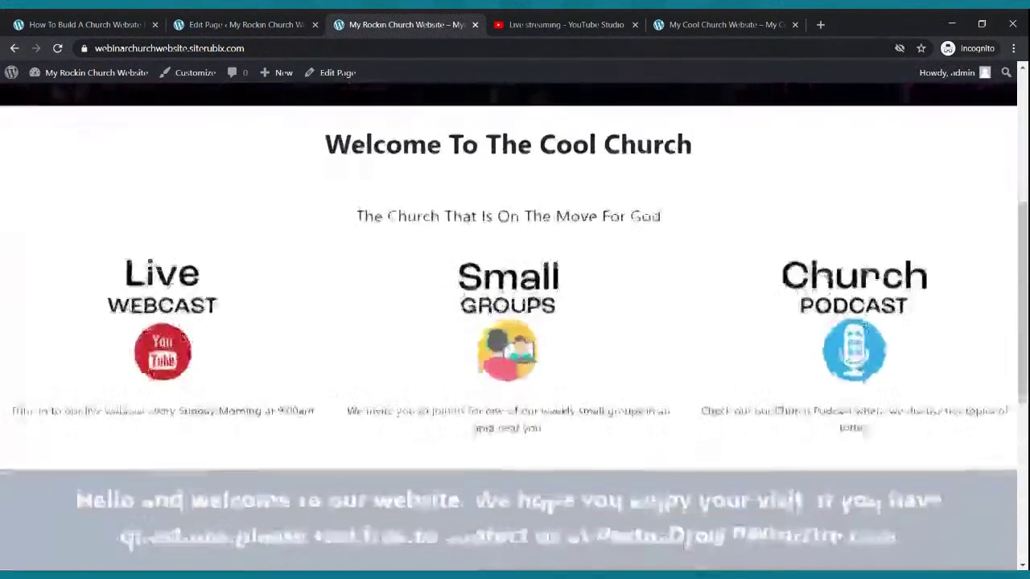
{"action": "left_click", "coordinate": [543, 297]}
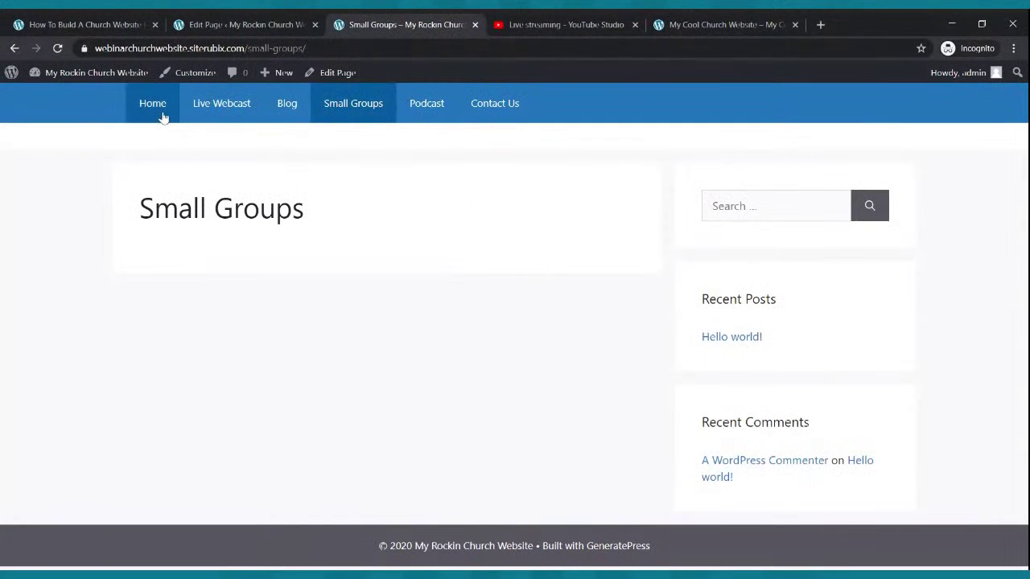
{"action": "scroll", "coordinate": [331, 261], "scroll_direction": "down", "scroll_amount": 4}
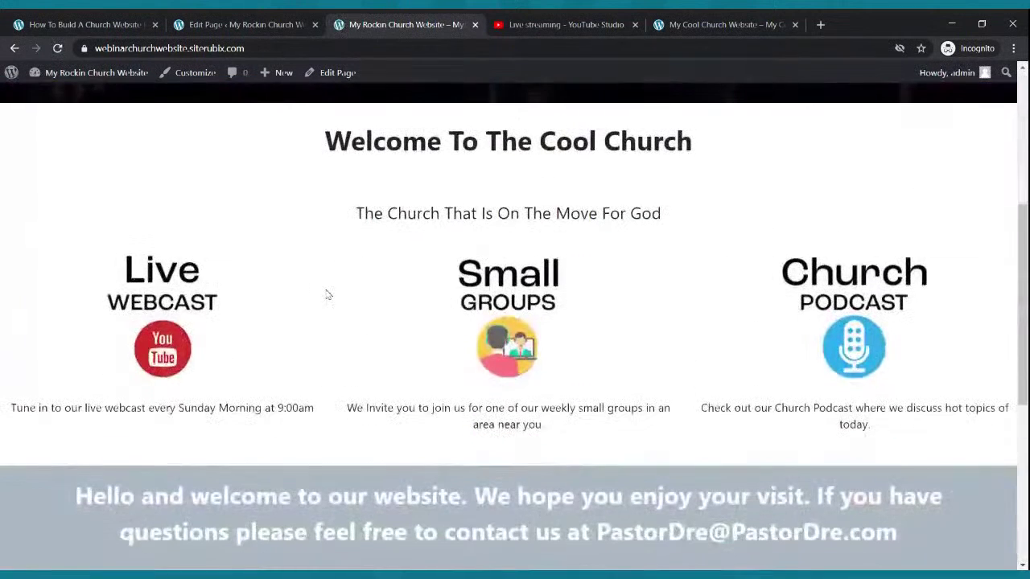
{"action": "left_click", "coordinate": [191, 286]}
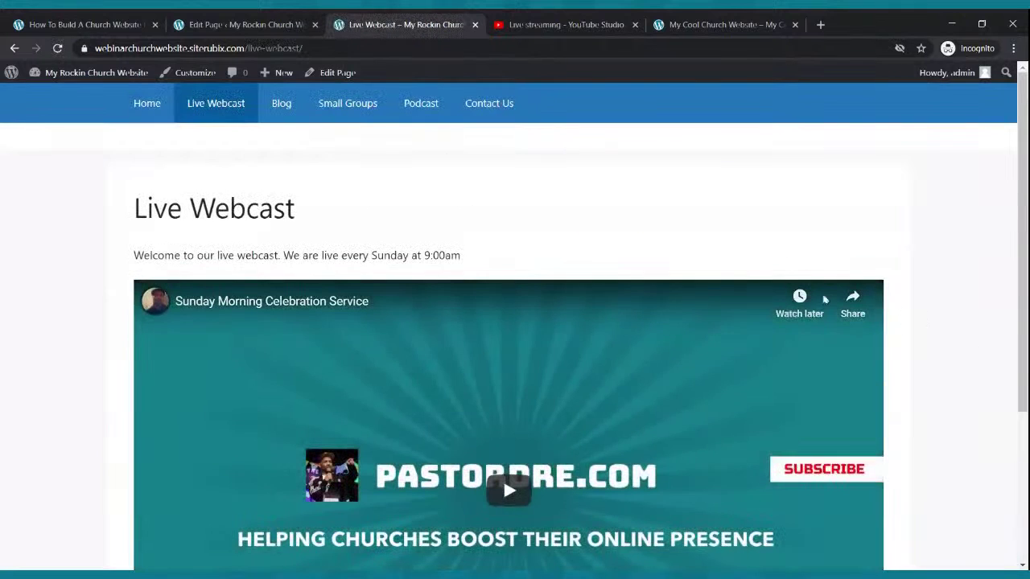
{"action": "left_click", "coordinate": [145, 107]}
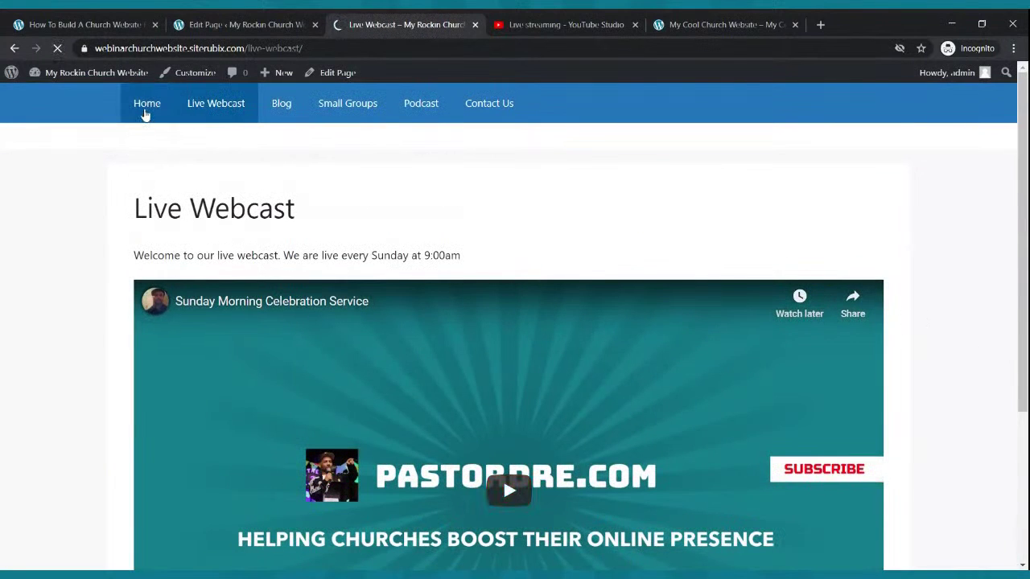
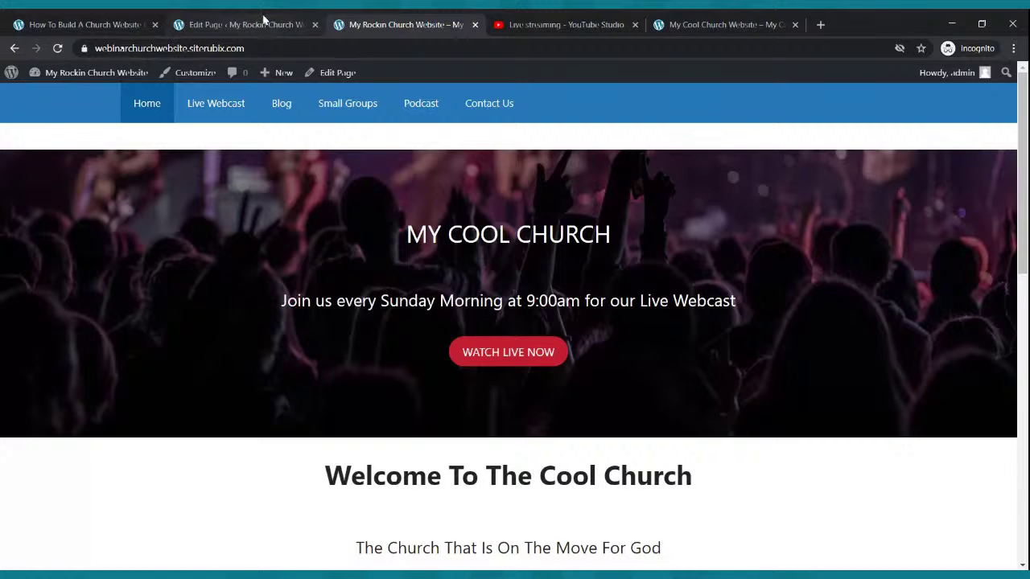
- From the page editor, go to the Posts list and trash the sample Hello world! post
{"action": "left_click", "coordinate": [263, 20]}
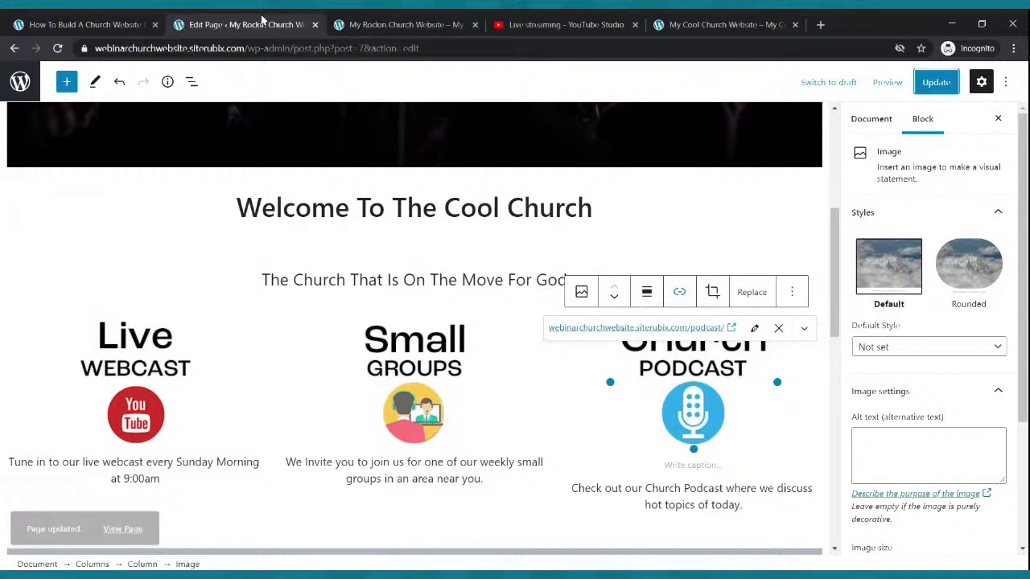
{"action": "left_click", "coordinate": [22, 82]}
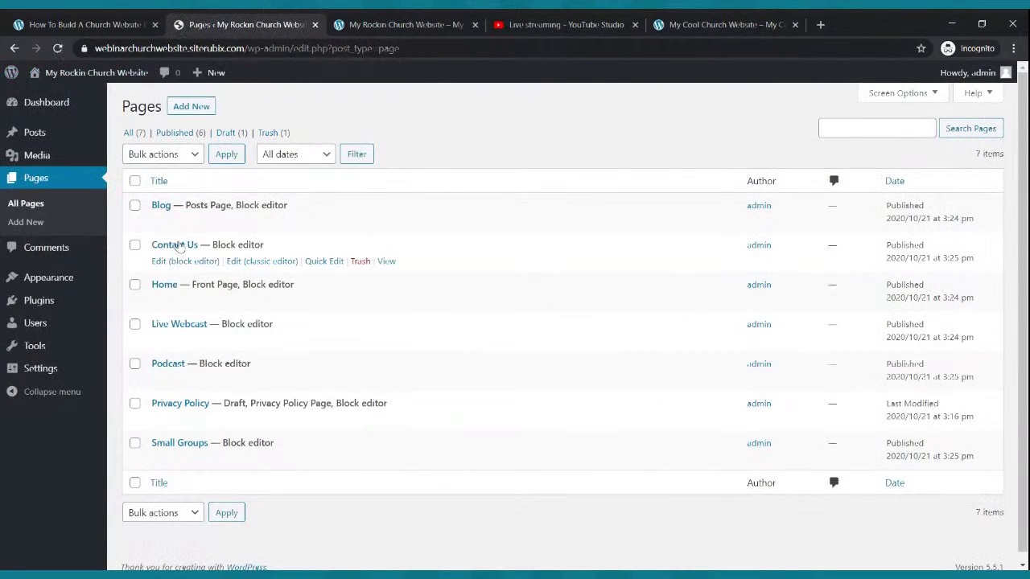
{"action": "mouse_move", "coordinate": [42, 137]}
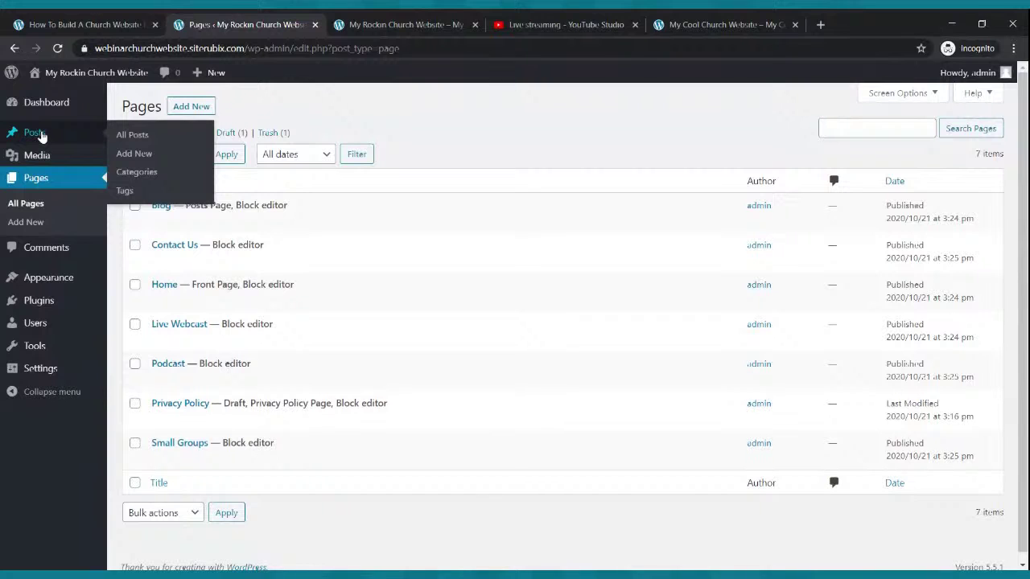
{"action": "left_click", "coordinate": [40, 135]}
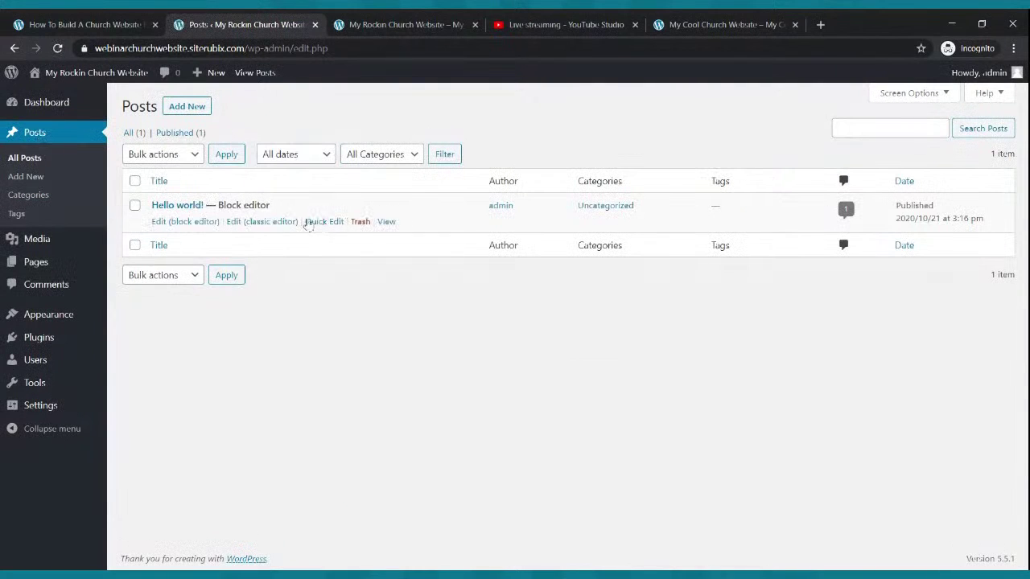
{"action": "left_click", "coordinate": [359, 222]}
- Start a new post titled 'My First Blog' with a welcome paragraph
{"action": "left_click", "coordinate": [199, 112]}
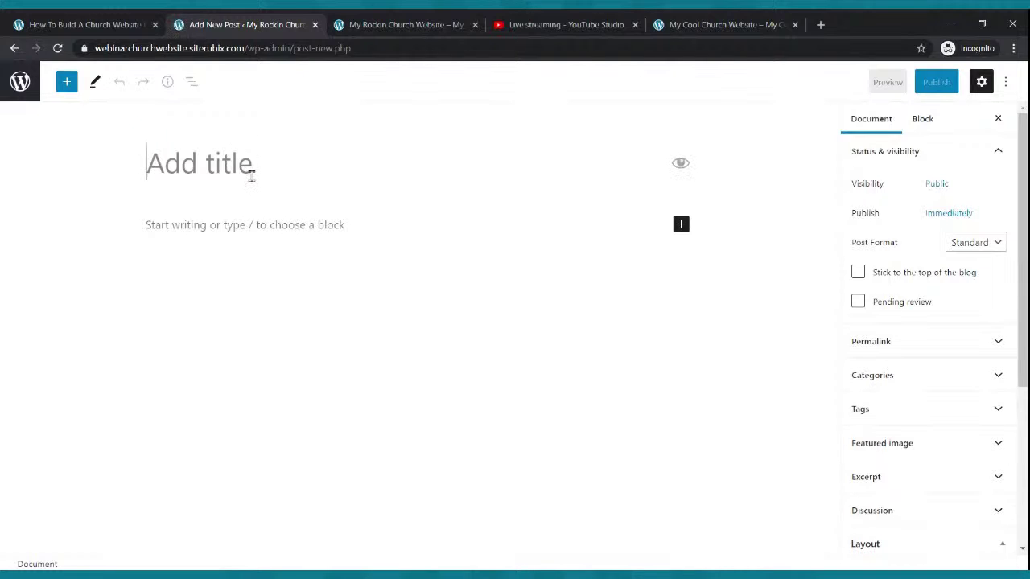
{"action": "type", "text": "My First Blog"}
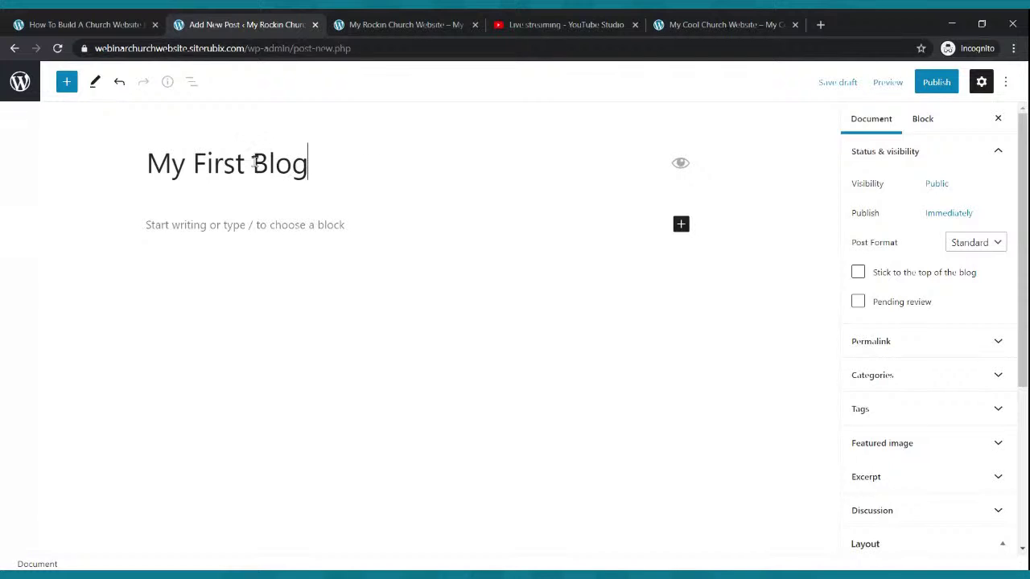
{"action": "left_click", "coordinate": [319, 224]}
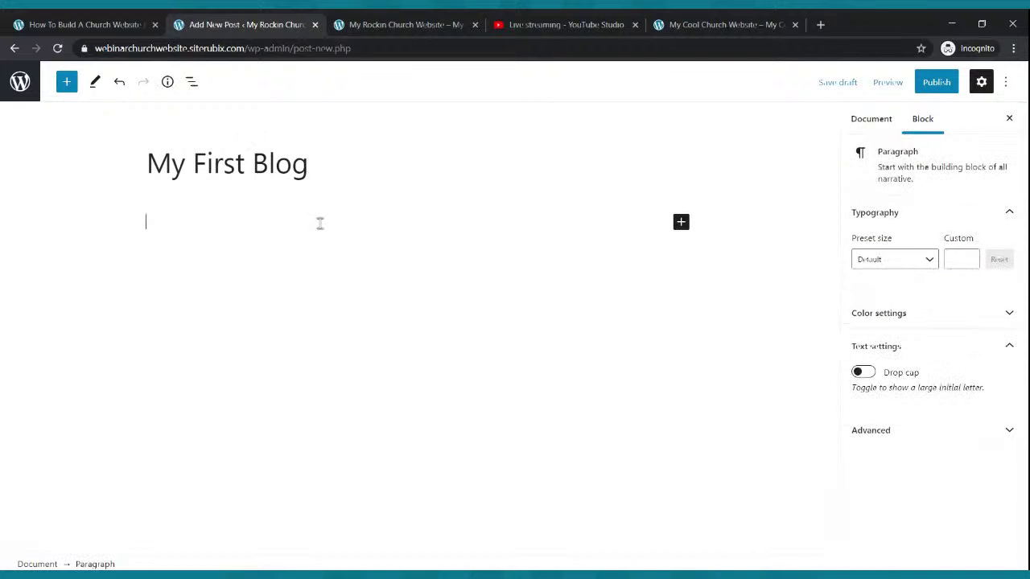
{"action": "type", "text": "Hello everyone thanks for"}
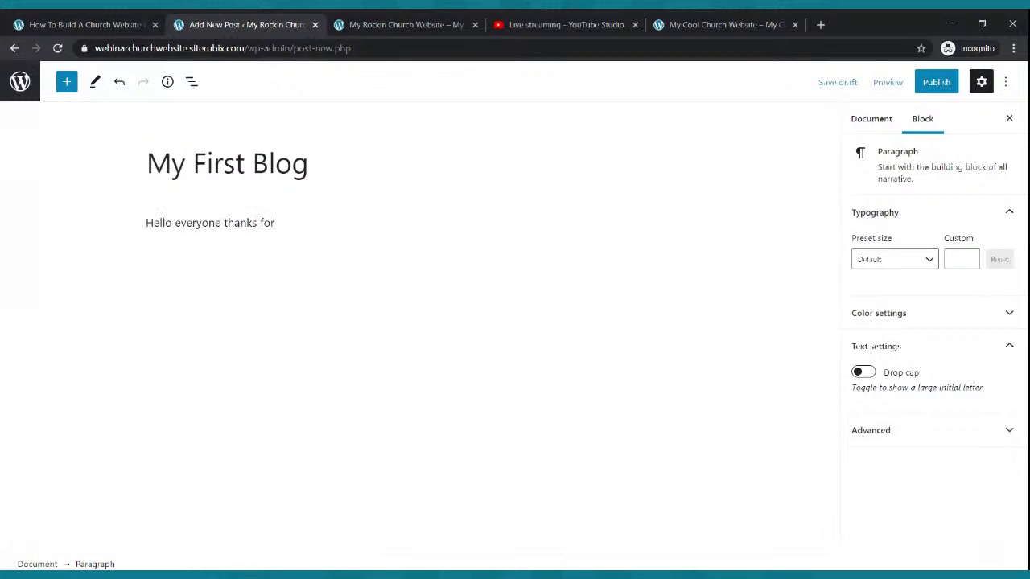
{"action": "type", "text": "og page. We hope t"}
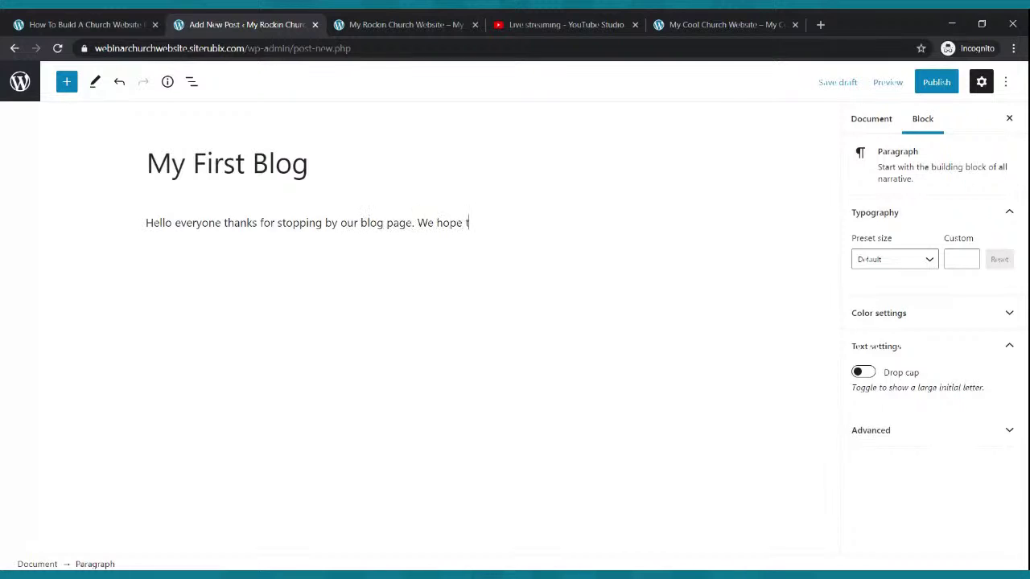
{"action": "type", "text": "hat you are blessed and get"}
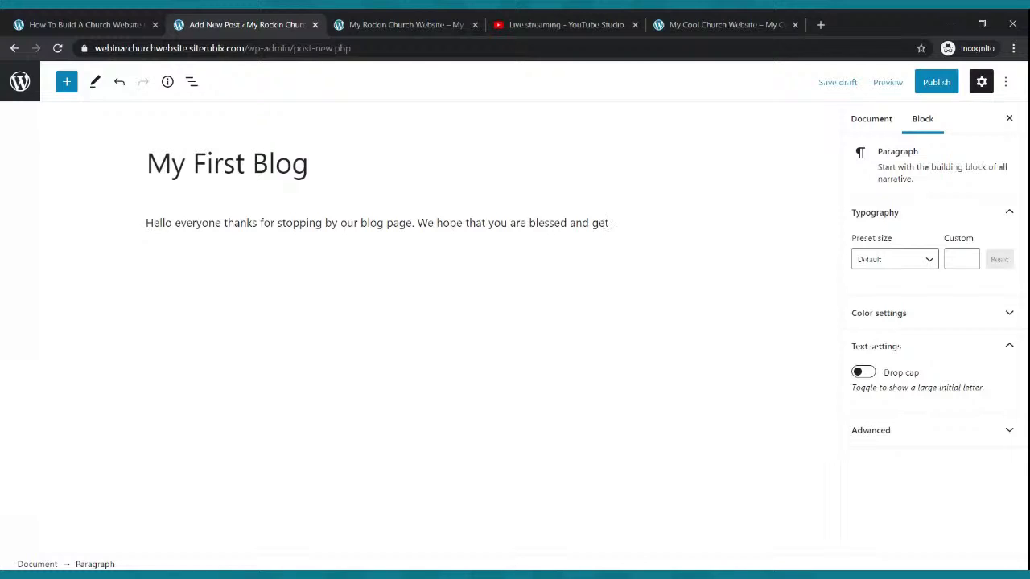
{"action": "type", "text": "aged."}
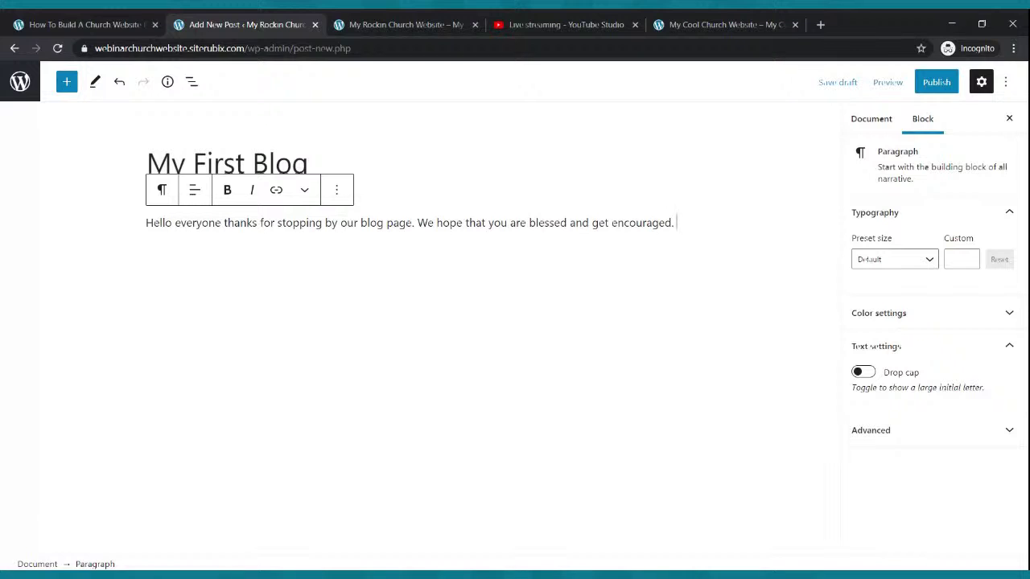
- Copy the welcome text and paste it to fill three paragraphs
{"action": "left_click_drag", "start_coordinate": [689, 223], "coordinate": [148, 230]}
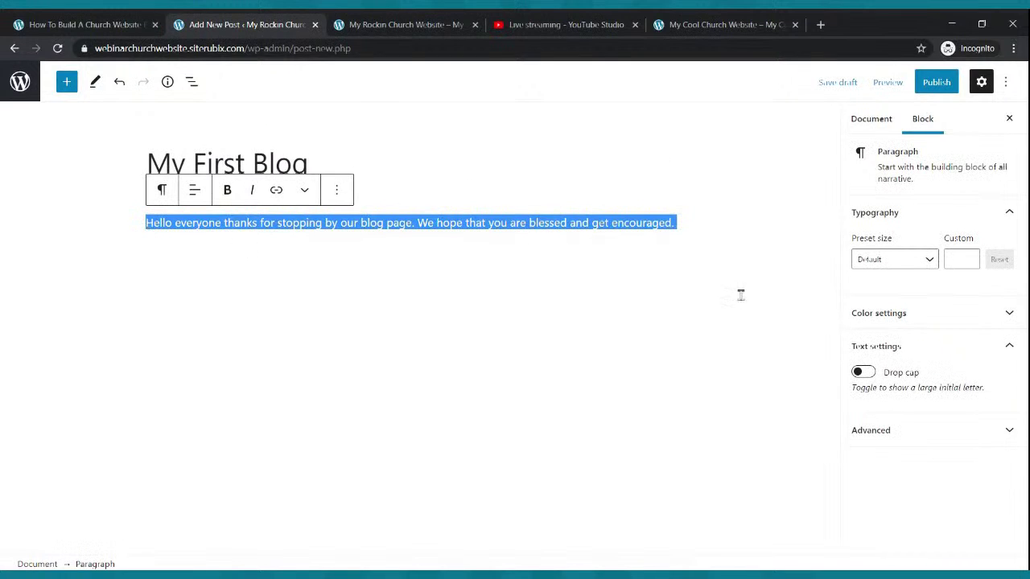
{"action": "left_click", "coordinate": [704, 230]}
{"action": "left_click", "coordinate": [681, 226]}
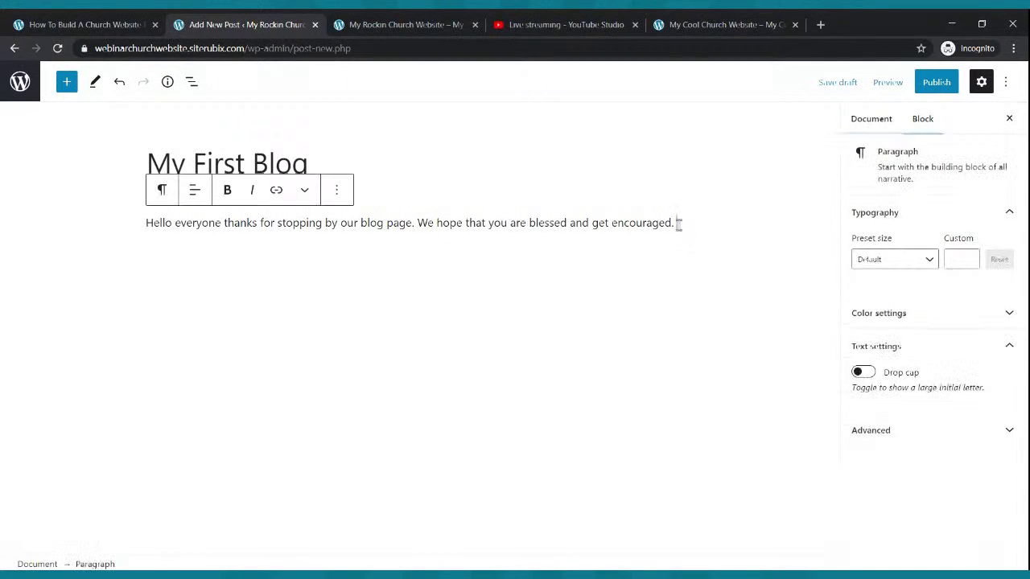
{"action": "key", "text": "ctrl+v"}
{"action": "key", "text": "ctrl+v"}
{"action": "key", "text": "ctrl+v"}
{"action": "key", "text": "ctrl+v"}
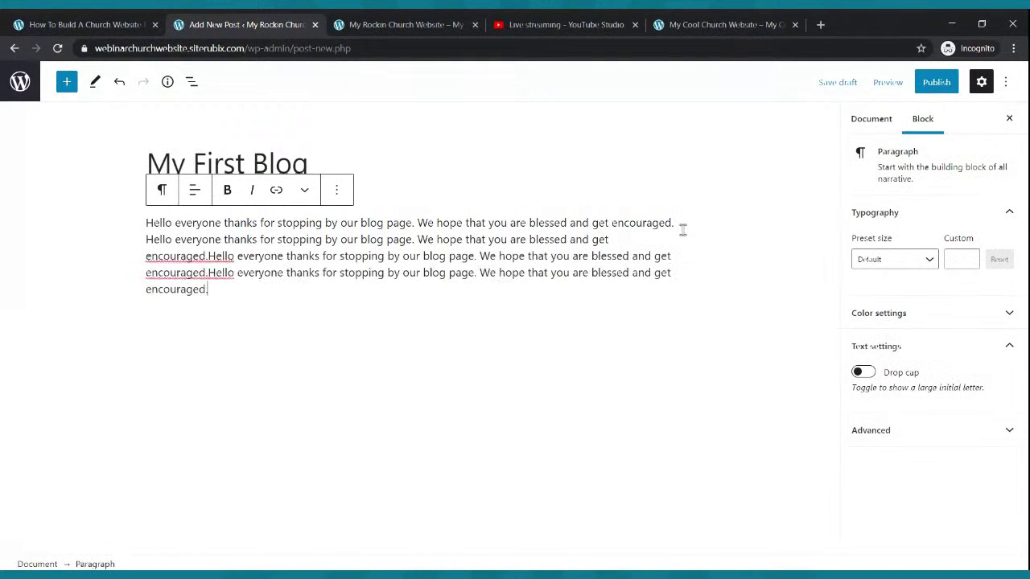
{"action": "key", "text": "Return"}
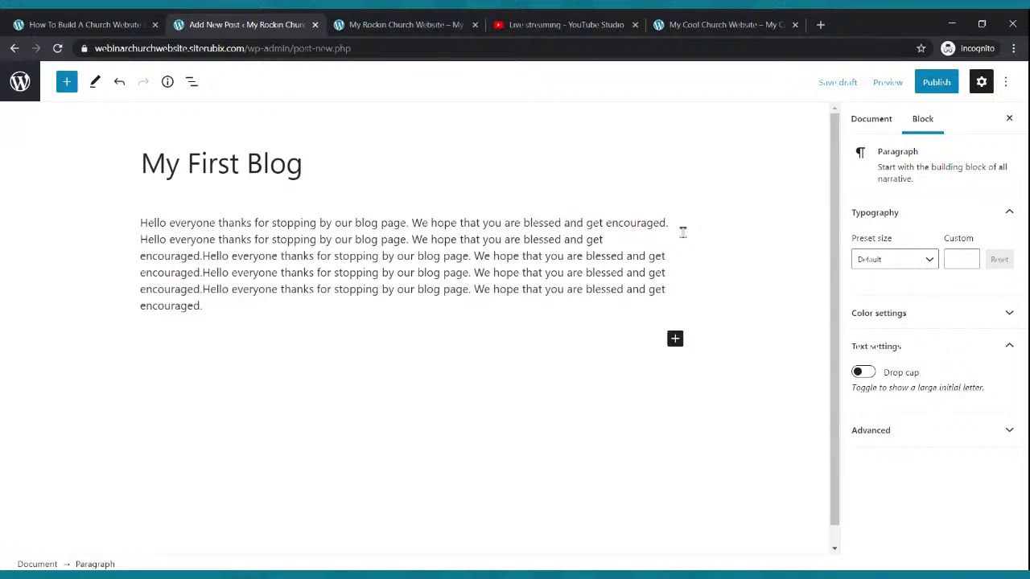
{"action": "key", "text": "ctrl+v"}
{"action": "key", "text": "ctrl+v"}
{"action": "key", "text": "ctrl+v"}
{"action": "key", "text": "ctrl+v"}
{"action": "key", "text": "ctrl+v"}
{"action": "key", "text": "ctrl+v"}
{"action": "key", "text": "Return"}
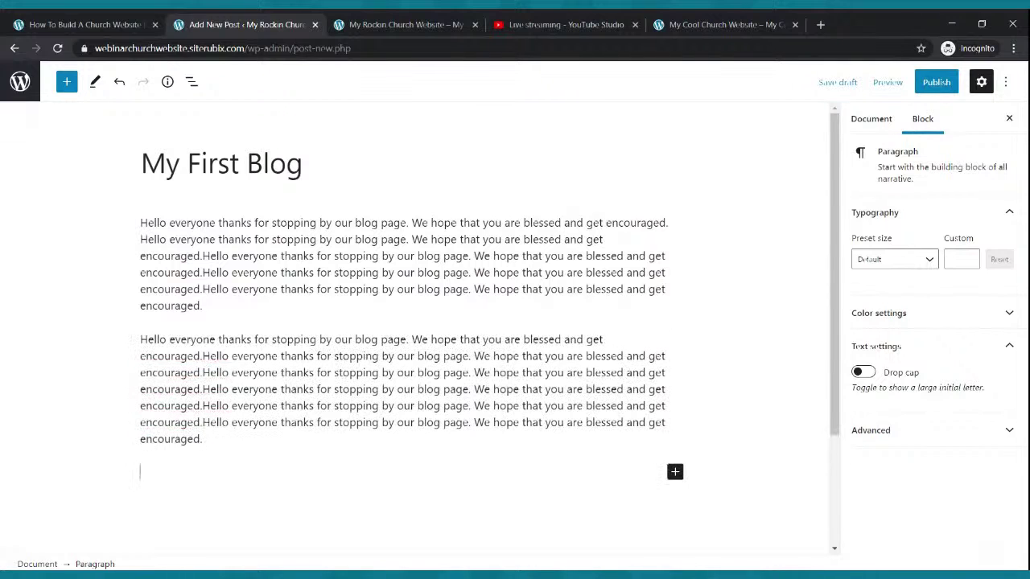
{"action": "key", "text": "ctrl+v"}
{"action": "key", "text": "ctrl+v"}
{"action": "key", "text": "ctrl+v"}
{"action": "key", "text": "ctrl+v"}
{"action": "key", "text": "ctrl+v"}
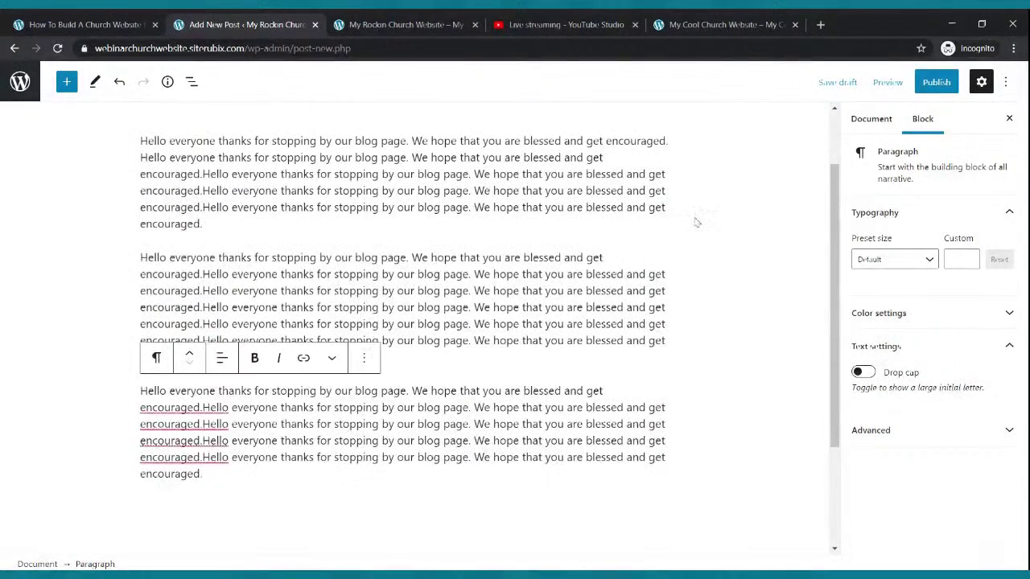
- Publish My First Blog and return to the live church website
{"action": "left_click", "coordinate": [937, 82]}
{"action": "left_click", "coordinate": [922, 89]}
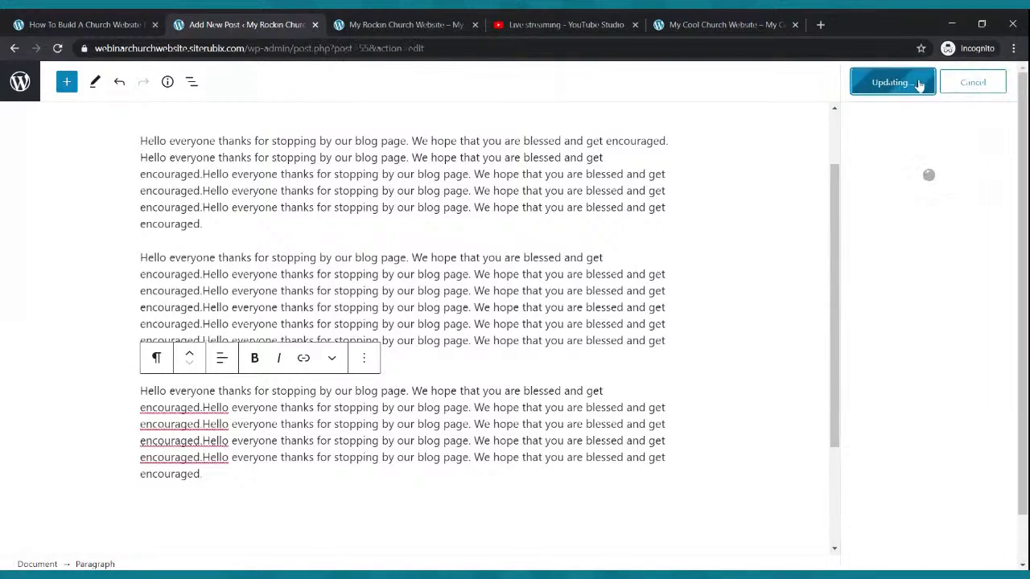
{"action": "scroll", "coordinate": [676, 338], "scroll_direction": "up", "scroll_amount": 1}
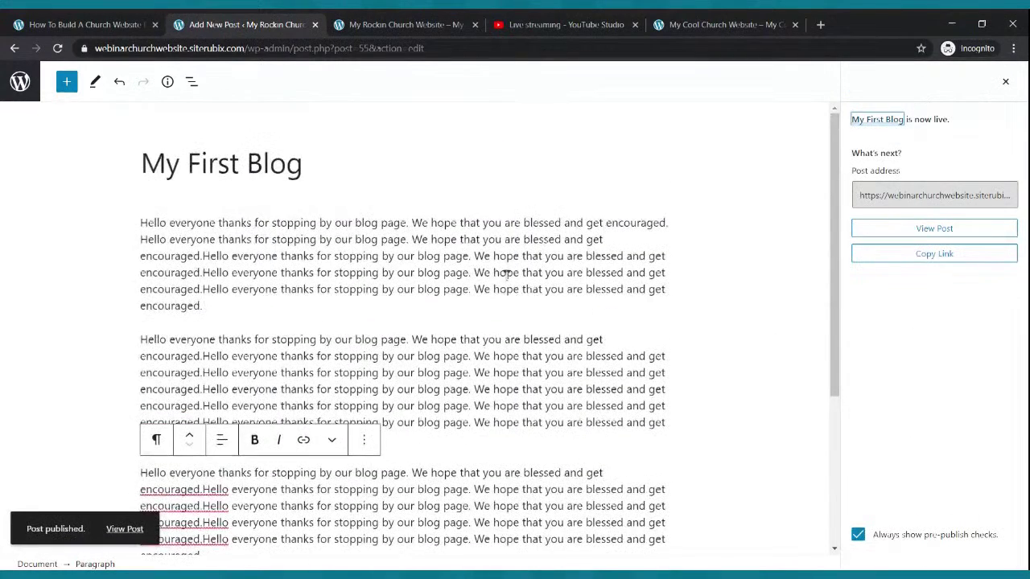
{"action": "left_click", "coordinate": [365, 31]}
- Open My First Blog from the live Blog page, then return to the admin Posts list
{"action": "left_click", "coordinate": [273, 111]}
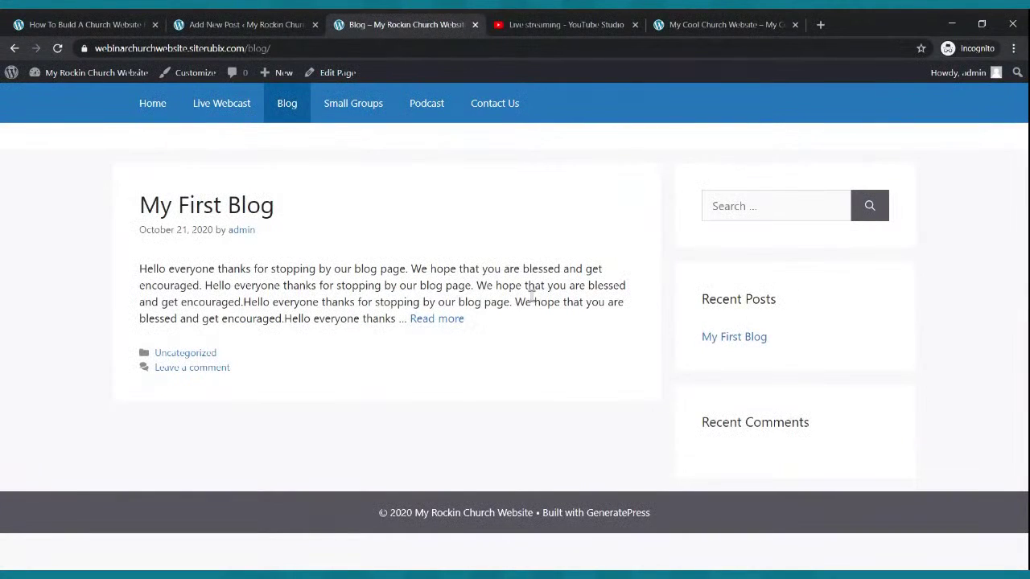
{"action": "left_click", "coordinate": [458, 319]}
{"action": "scroll", "coordinate": [471, 302], "scroll_direction": "down", "scroll_amount": 10}
{"action": "scroll", "coordinate": [471, 302], "scroll_direction": "up", "scroll_amount": 10}
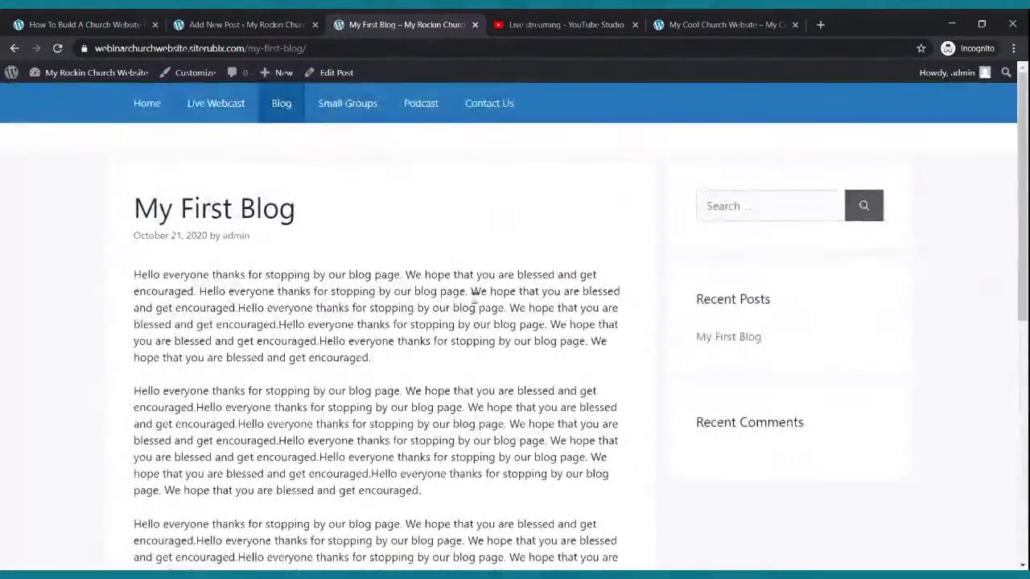
{"action": "left_click", "coordinate": [234, 25]}
{"action": "left_click", "coordinate": [18, 83]}
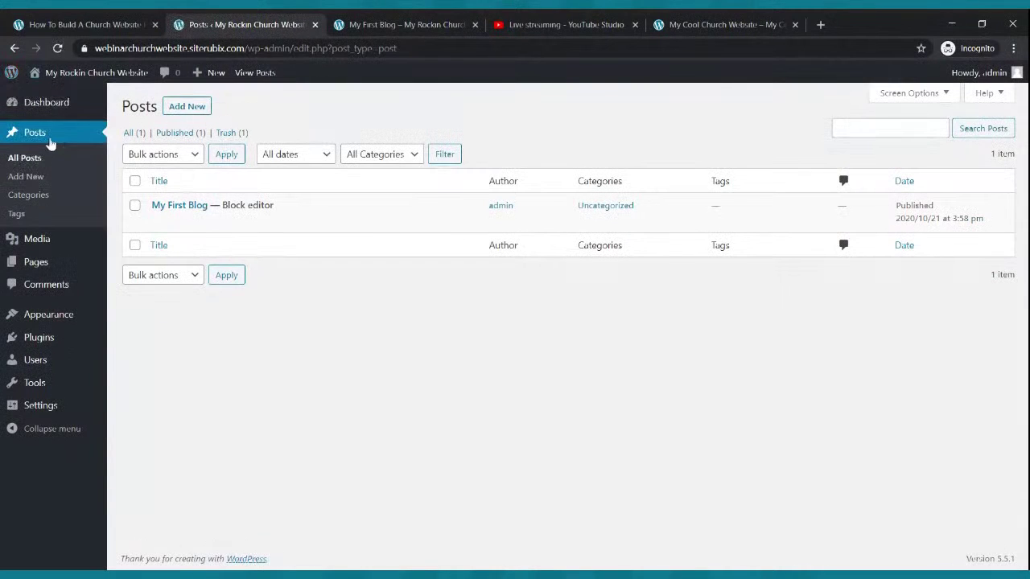
- Start another new post titled 'Testimony from the Field'
{"action": "left_click", "coordinate": [182, 110]}
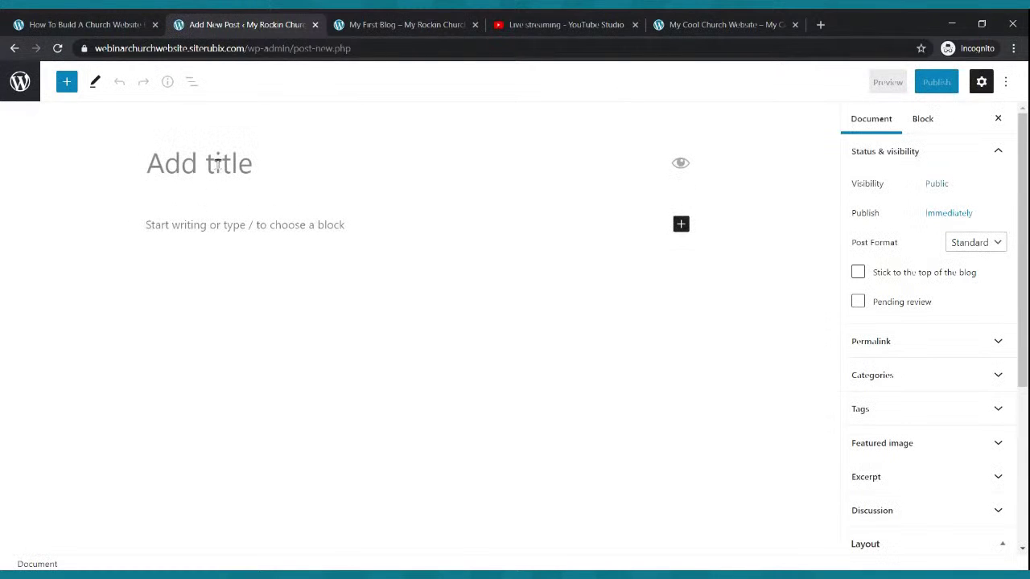
{"action": "type", "text": "Tes"}
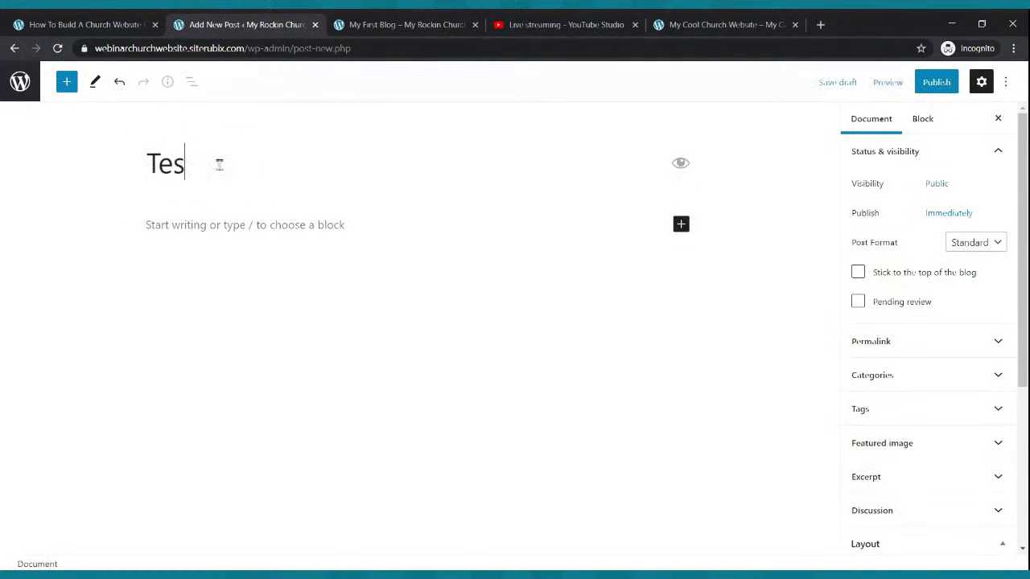
{"action": "type", "text": "timony from the Filed"}
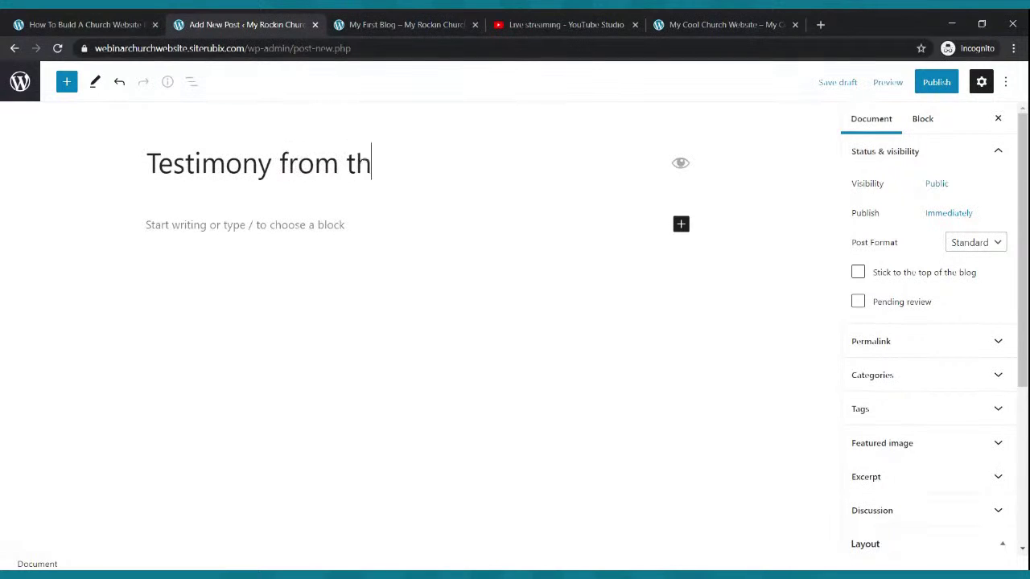
{"action": "key", "text": "BackSpace"}
{"action": "key", "text": "BackSpace"}
{"action": "type", "text": "eld"}
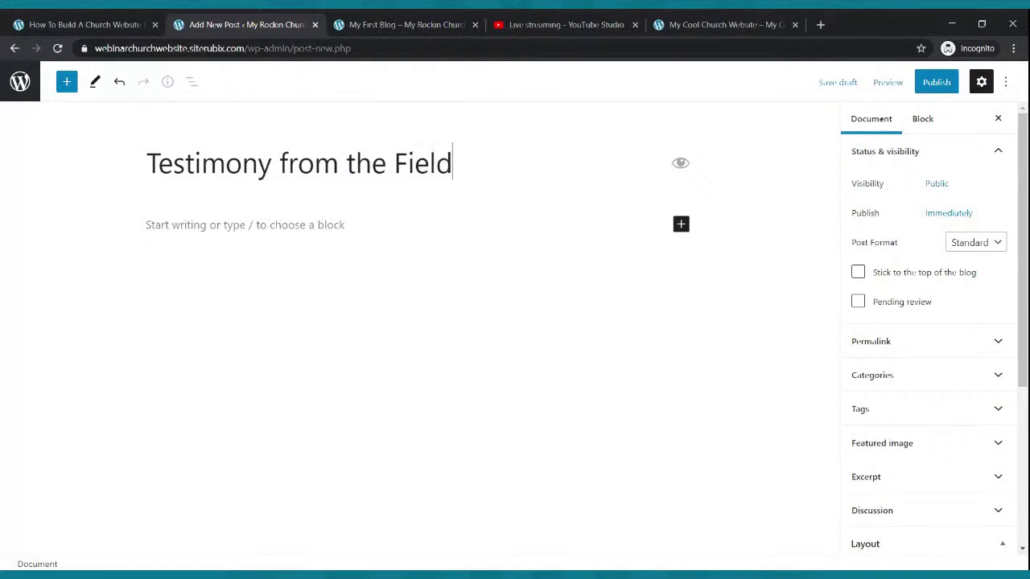
- Write the body sentence about a powerful testimony from missionaries on the mission field
{"action": "left_click", "coordinate": [281, 225]}
{"action": "type", "text": "Hello every"}
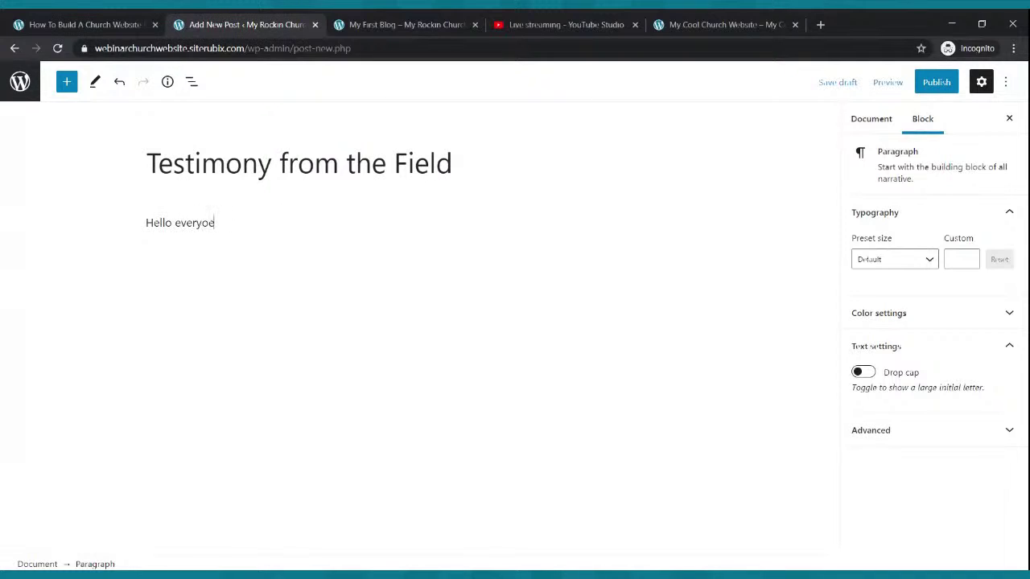
{"action": "type", "text": "one here is a pwer"}
{"action": "key", "text": "BackSpace"}
{"action": "key", "text": "BackSpace"}
{"action": "type", "text": "werful testimony from one of our missiona"}
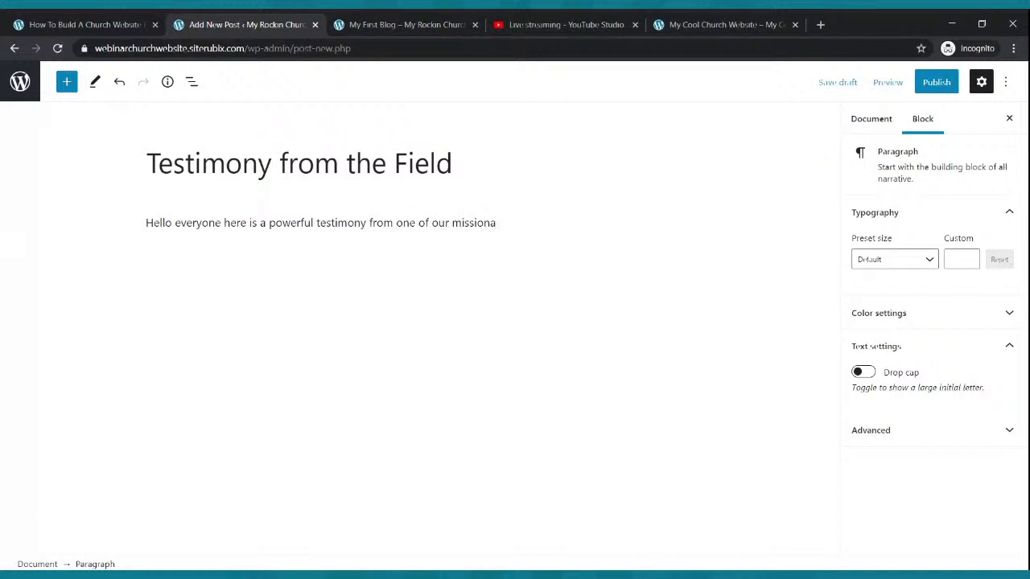
{"action": "type", "text": "iries"}
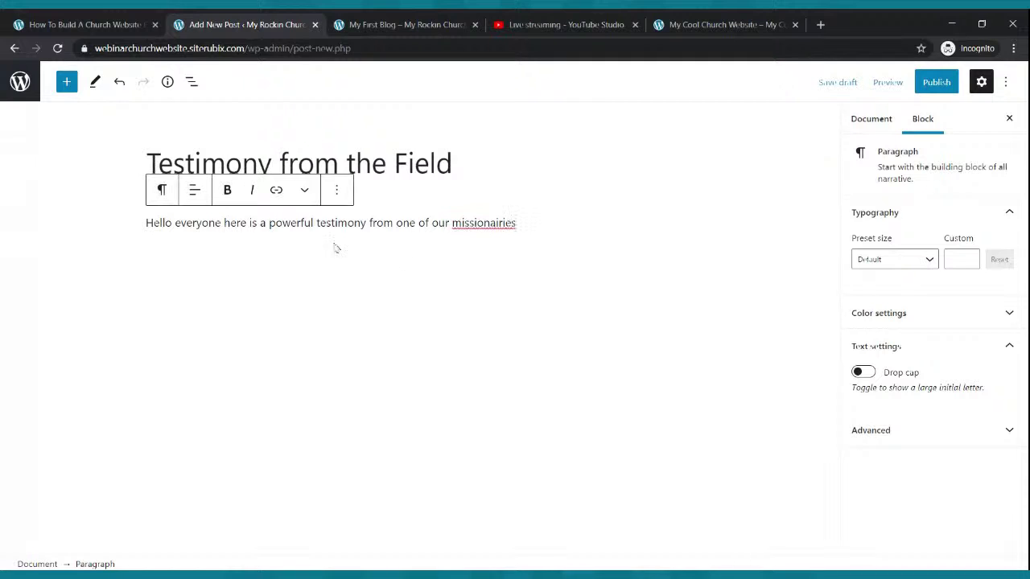
{"action": "double_click", "coordinate": [501, 226]}
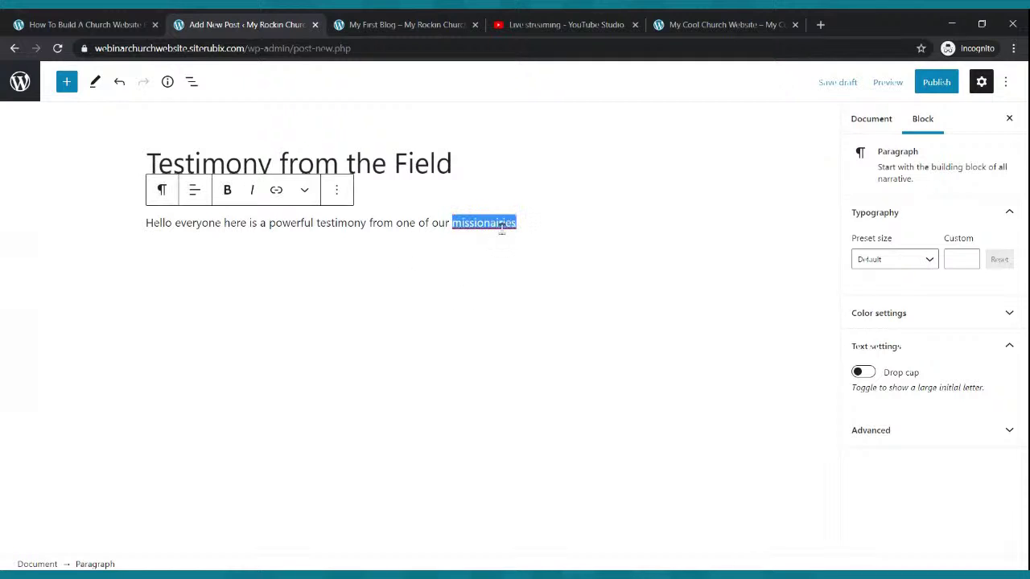
{"action": "type", "text": "missionaries on the mission"}
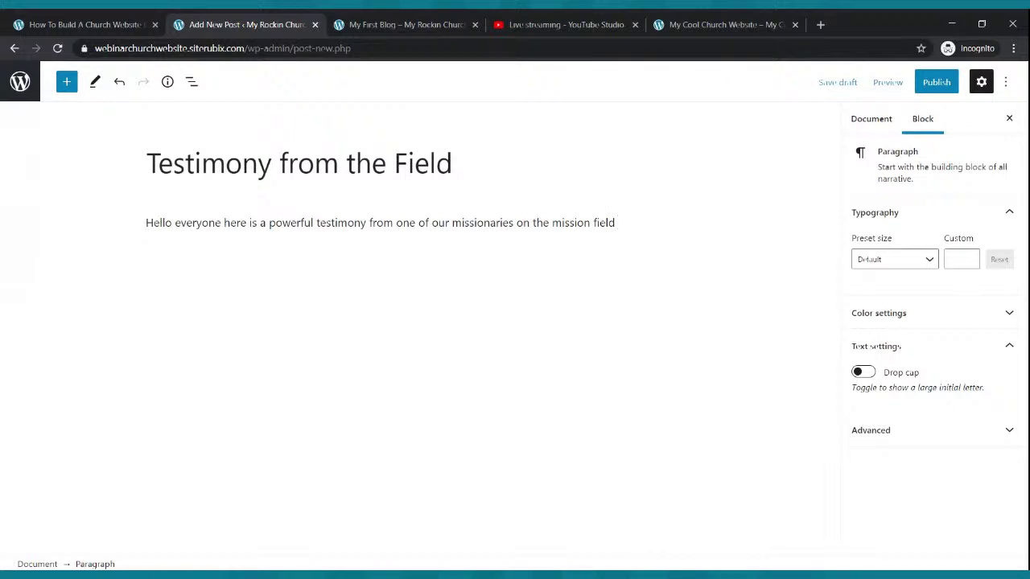
{"action": "type", "text": "field about how God is changing lives."}
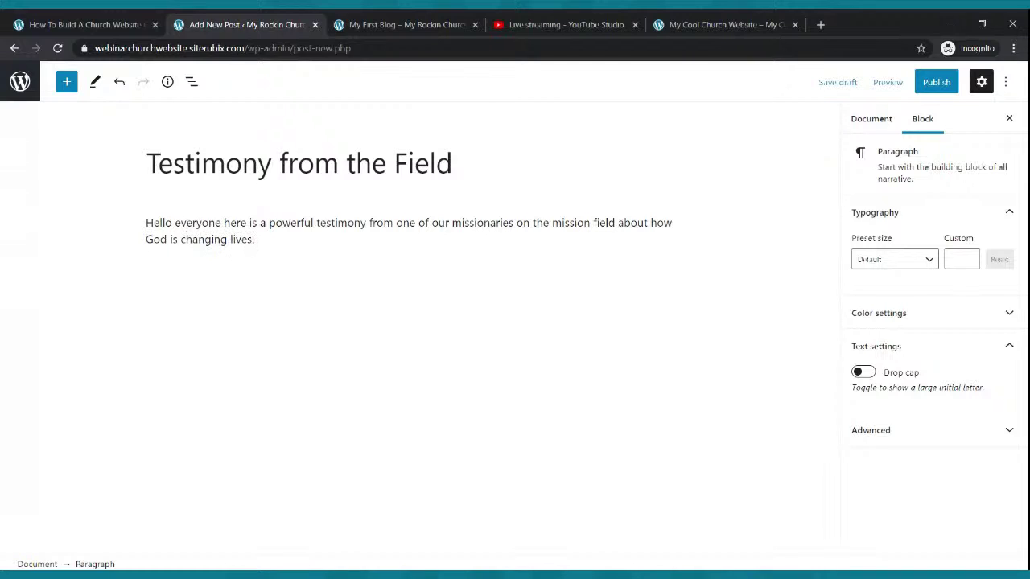
{"action": "key", "text": "Return"}
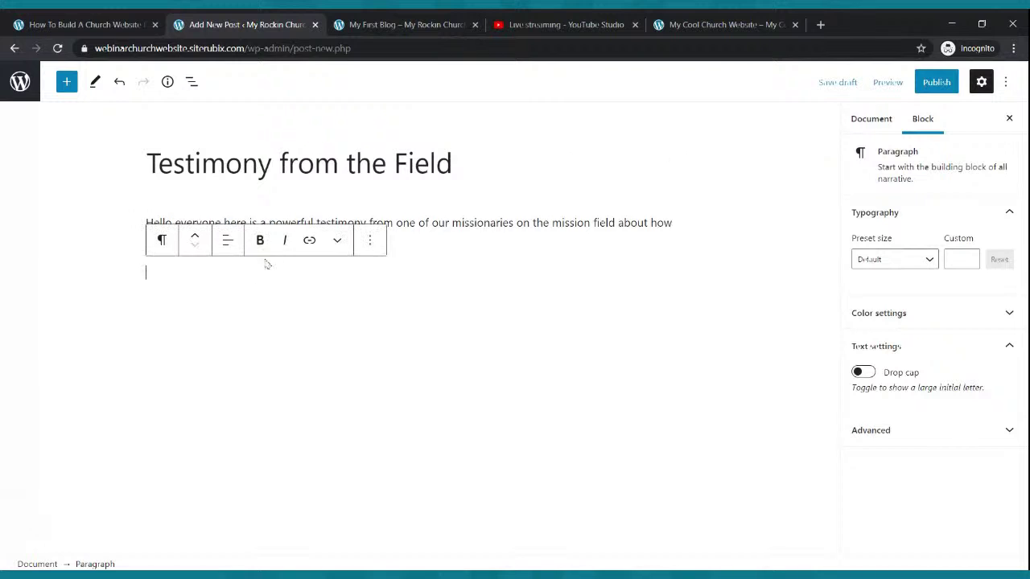
{"action": "left_click", "coordinate": [335, 291]}
- Copy the testimony sentence and paste it to fill three paragraphs
{"action": "left_click_drag", "start_coordinate": [263, 243], "coordinate": [134, 232]}
{"action": "key", "text": "ctrl+c"}
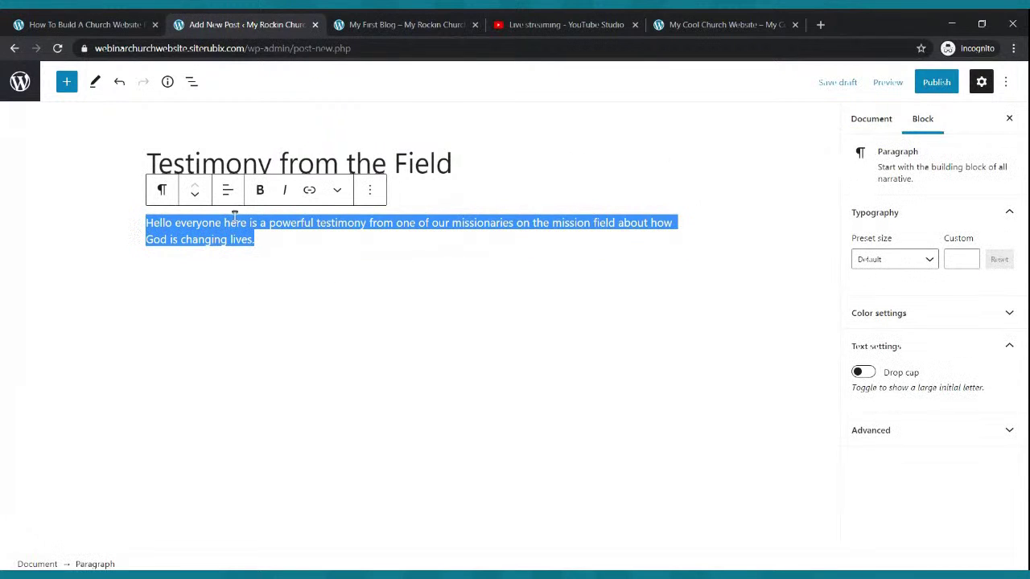
{"action": "left_click", "coordinate": [262, 234]}
{"action": "key", "text": "ctrl+v"}
{"action": "key", "text": "ctrl+v"}
{"action": "key", "text": "ctrl+v"}
{"action": "key", "text": "Return"}
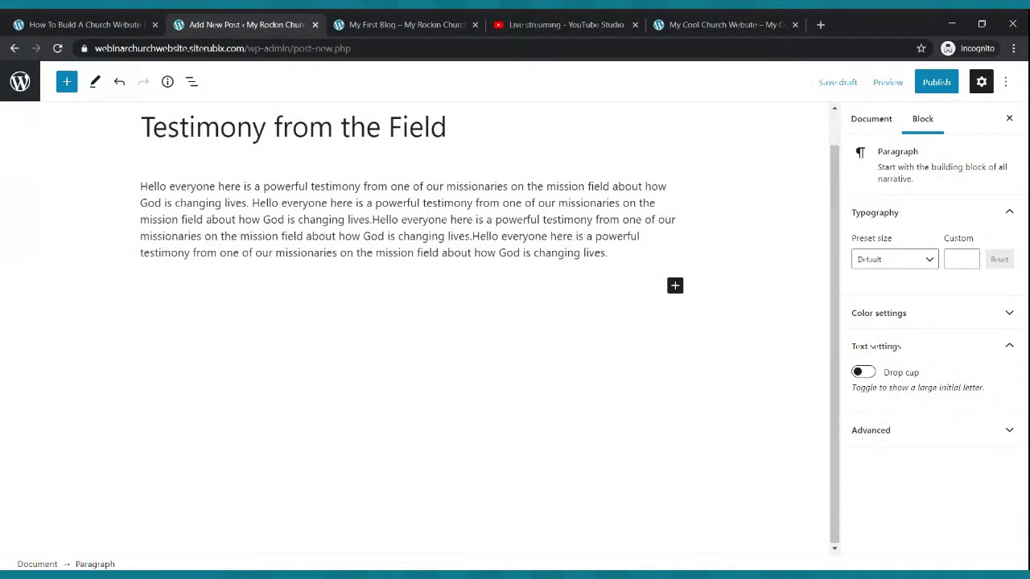
{"action": "key", "text": "ctrl+v"}
{"action": "key", "text": "ctrl+v"}
{"action": "key", "text": "ctrl+v"}
{"action": "key", "text": "ctrl+v"}
{"action": "key", "text": "ctrl+v"}
{"action": "key", "text": "ctrl+v"}
{"action": "key", "text": "Return"}
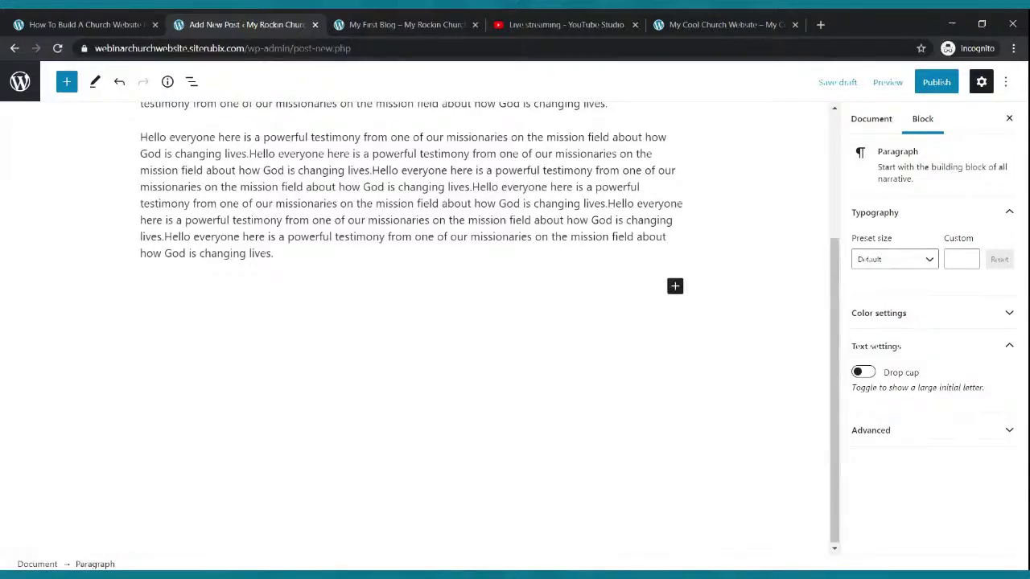
{"action": "key", "text": "ctrl+v"}
{"action": "key", "text": "ctrl+v"}
{"action": "key", "text": "ctrl+v"}
{"action": "key", "text": "ctrl+v"}
{"action": "key", "text": "ctrl+v"}
{"action": "key", "text": "ctrl+v"}
- Publish the testimony post and switch to the live My First Blog page
{"action": "scroll", "coordinate": [303, 256], "scroll_direction": "up", "scroll_amount": 4}
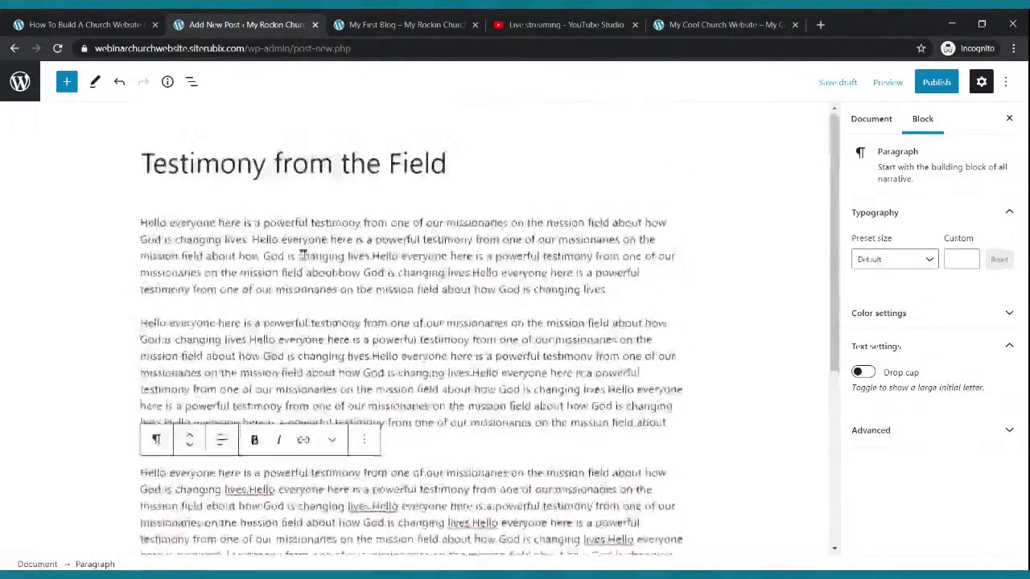
{"action": "left_click", "coordinate": [933, 82]}
{"action": "left_click", "coordinate": [906, 82]}
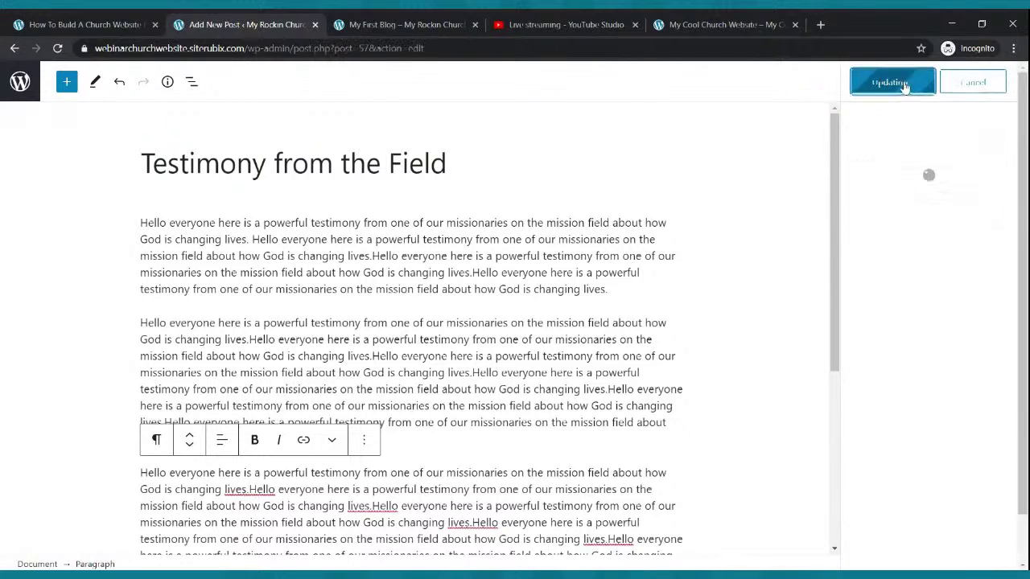
{"action": "left_click", "coordinate": [406, 25]}
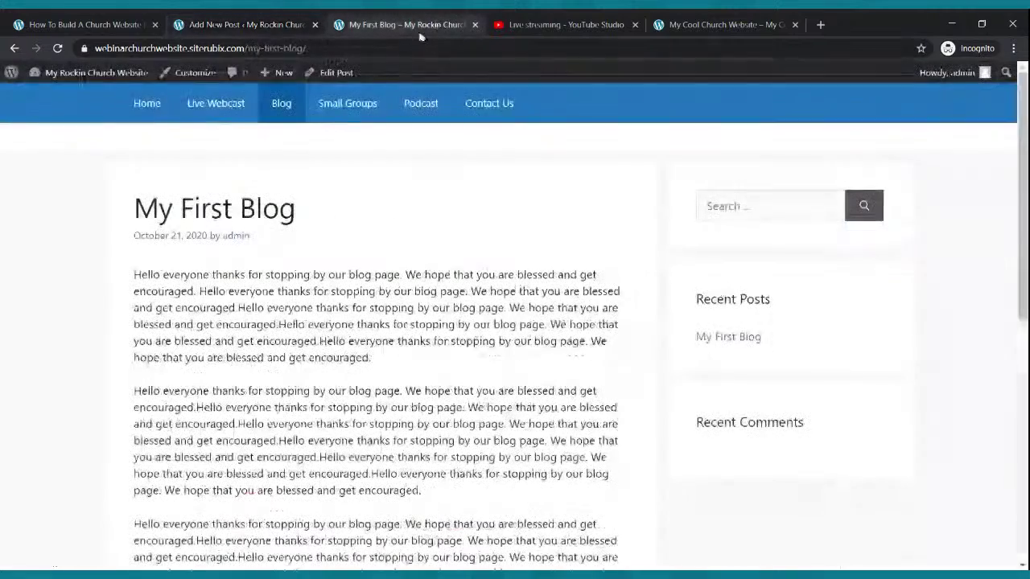
- Reload the live Blog and open both My First Blog and Testimony from the Field
{"action": "left_click", "coordinate": [58, 49]}
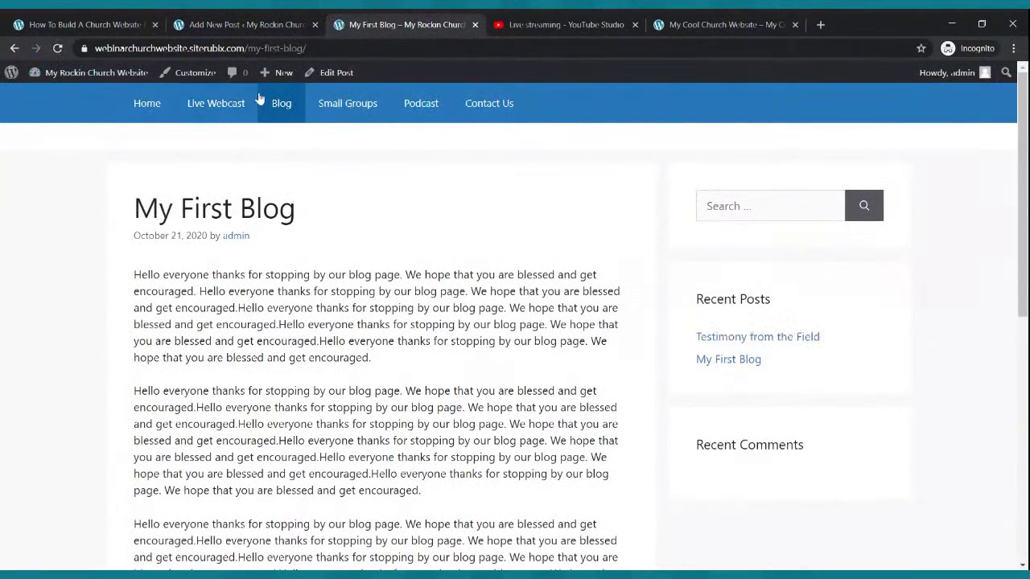
{"action": "left_click", "coordinate": [279, 109]}
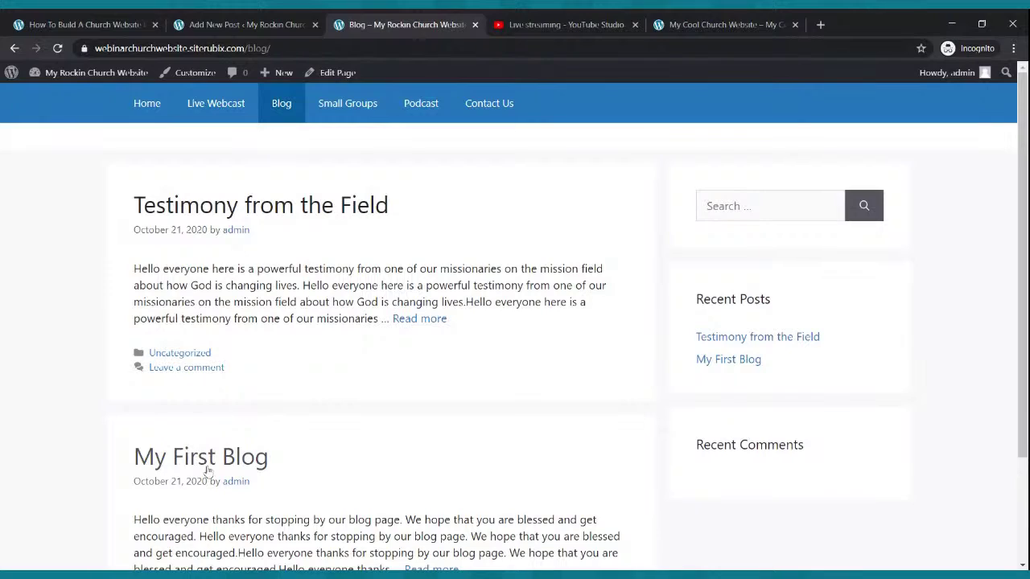
{"action": "scroll", "coordinate": [255, 241], "scroll_direction": "down", "scroll_amount": 2}
{"action": "scroll", "coordinate": [250, 236], "scroll_direction": "up", "scroll_amount": 2}
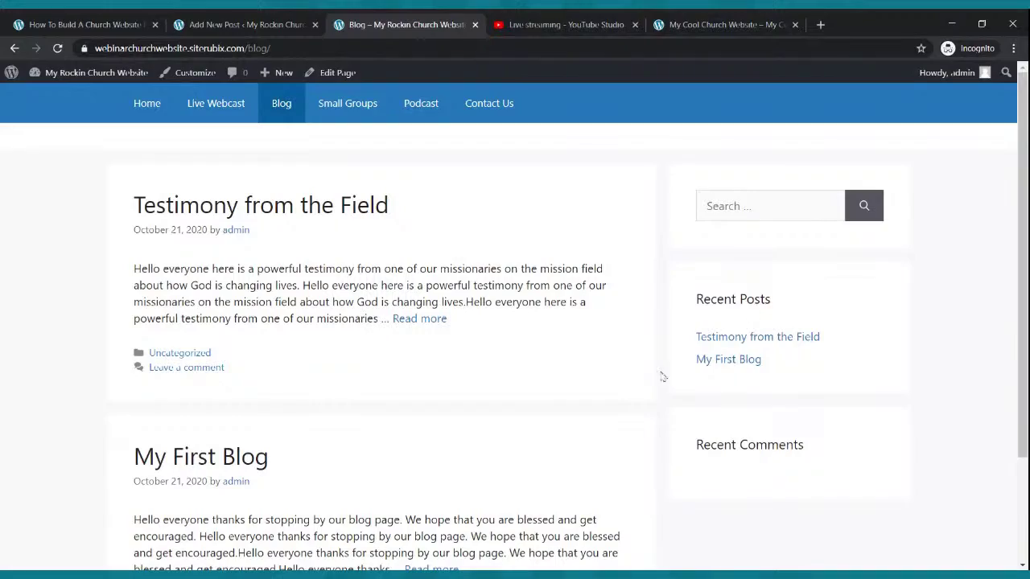
{"action": "left_click", "coordinate": [732, 361]}
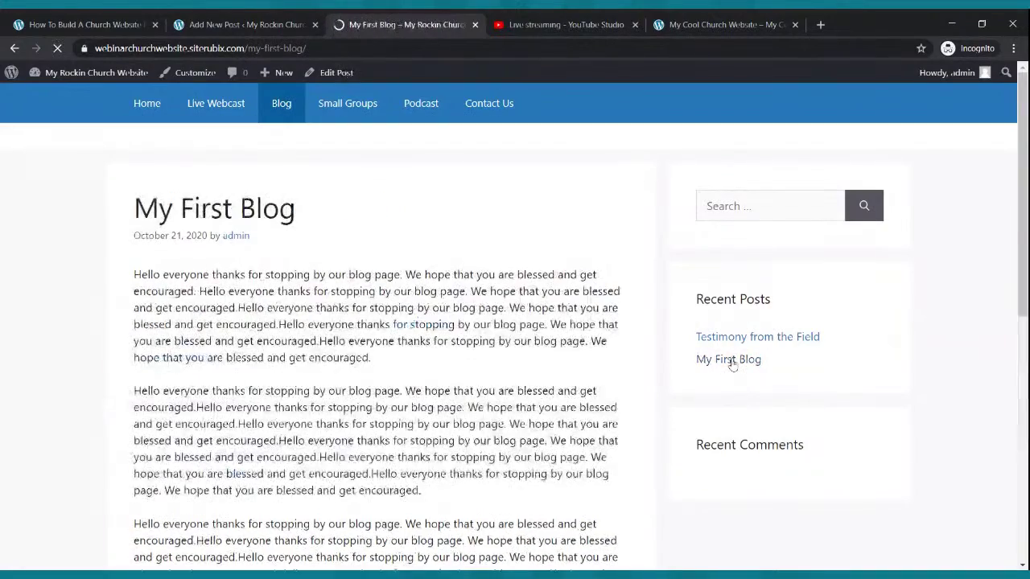
{"action": "scroll", "coordinate": [733, 362], "scroll_direction": "down", "scroll_amount": 5}
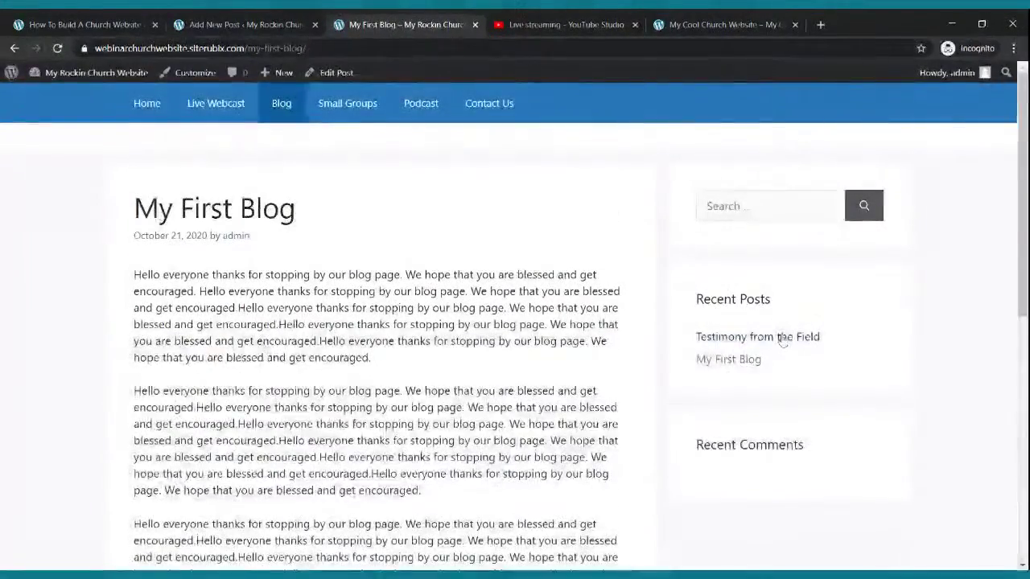
{"action": "left_click", "coordinate": [780, 338]}
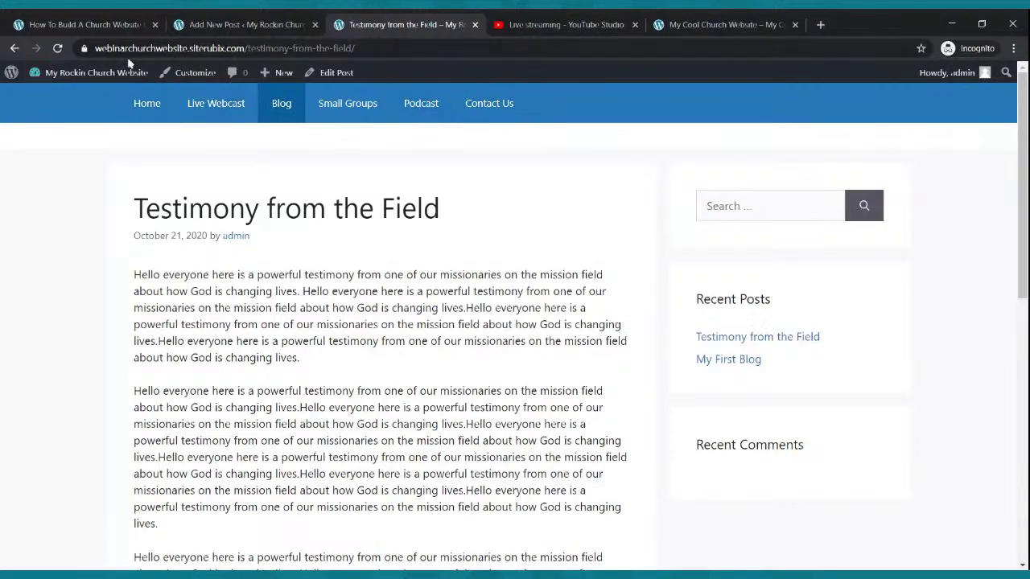
- Back in the admin, open the Small Groups page from All Pages for editing
{"action": "left_click", "coordinate": [193, 23]}
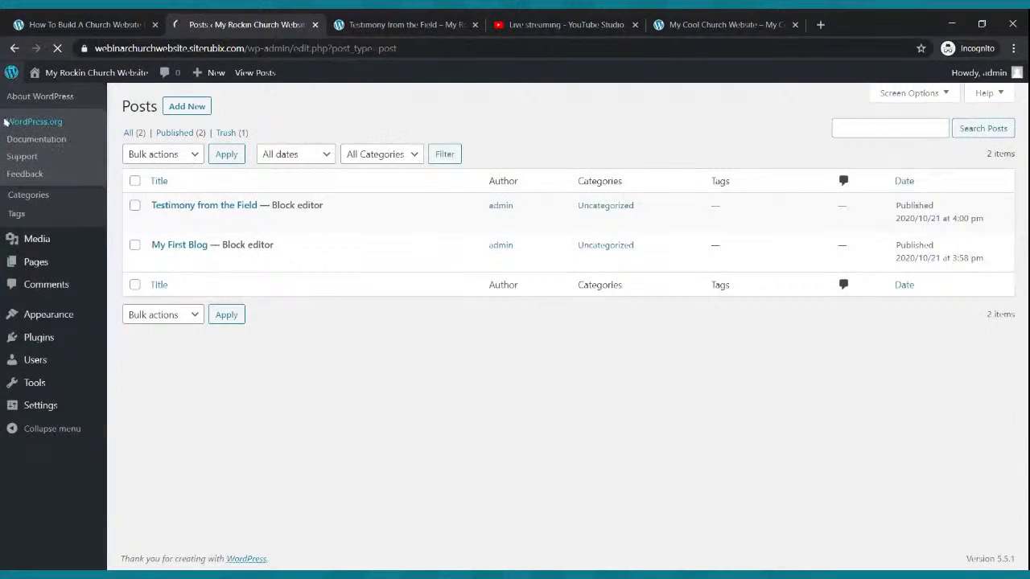
{"action": "left_click", "coordinate": [42, 266]}
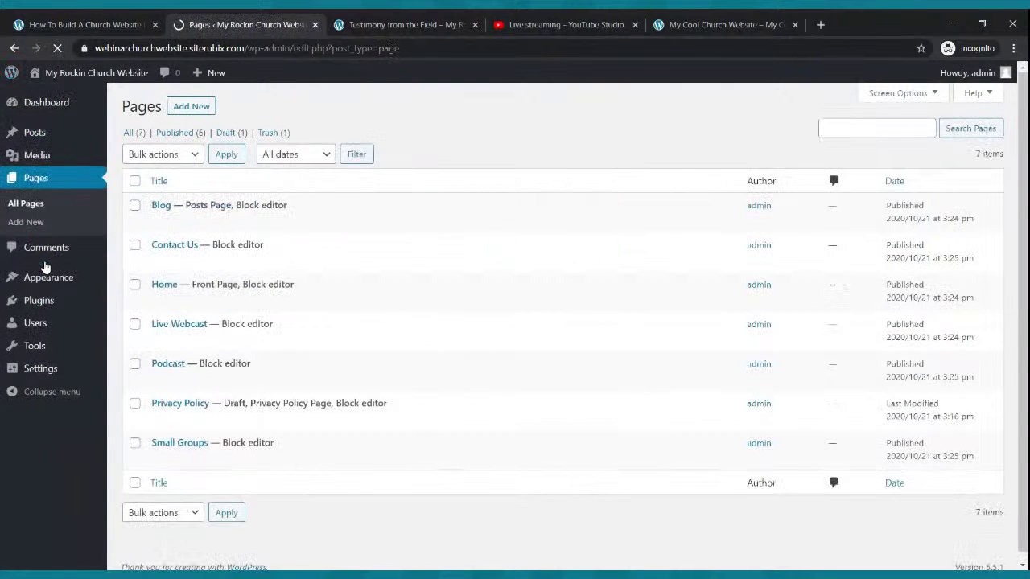
{"action": "left_click", "coordinate": [172, 461]}
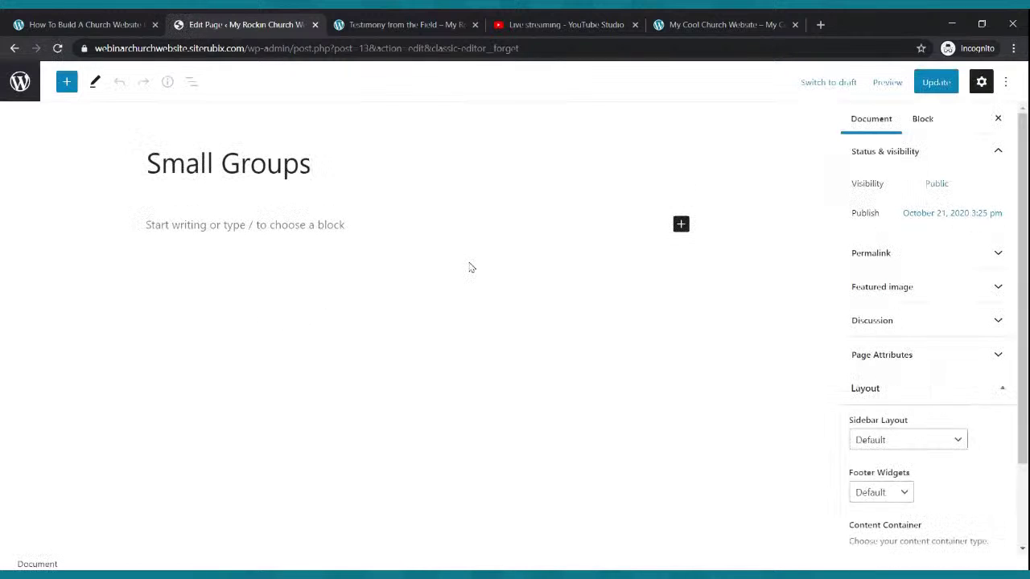
- Type the paragraph 'Please feel free to join us for one of our small groups:'
{"action": "left_click", "coordinate": [331, 225]}
{"action": "type", "text": "Join"}
{"action": "key", "text": "BackSpace"}
{"action": "key", "text": "BackSpace"}
{"action": "type", "text": "Please feel free to join u"}
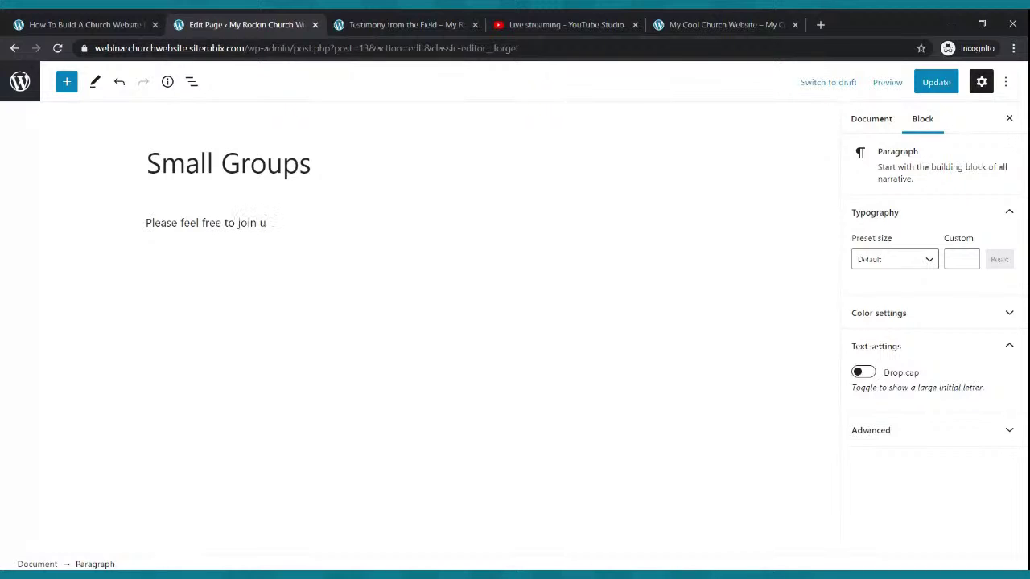
{"action": "type", "text": "one of our small groups:"}
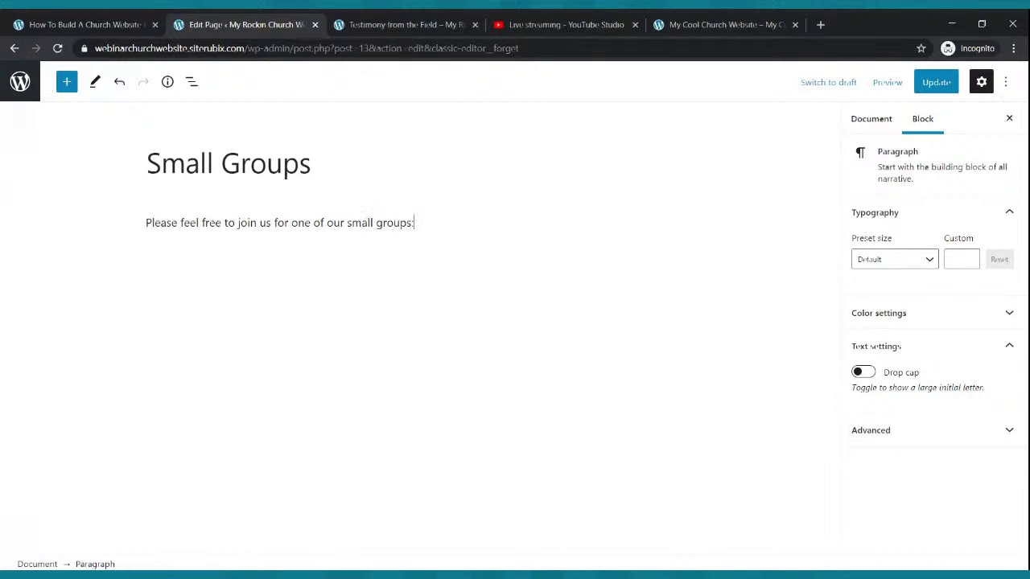
- Set the intro paragraph's font size to Medium, then raise the custom size to 25
{"action": "left_click_drag", "start_coordinate": [419, 219], "coordinate": [144, 213]}
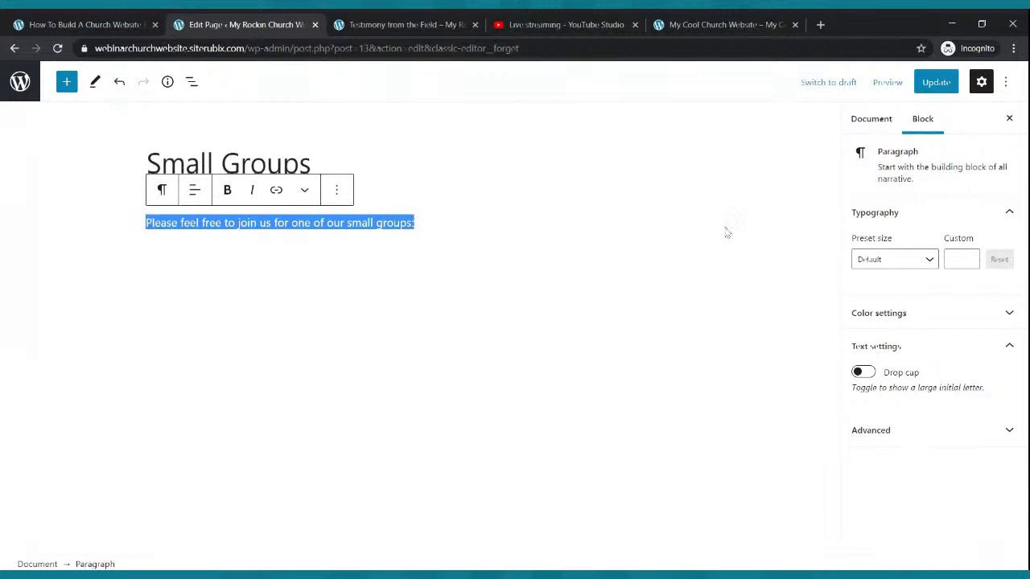
{"action": "left_click", "coordinate": [929, 261]}
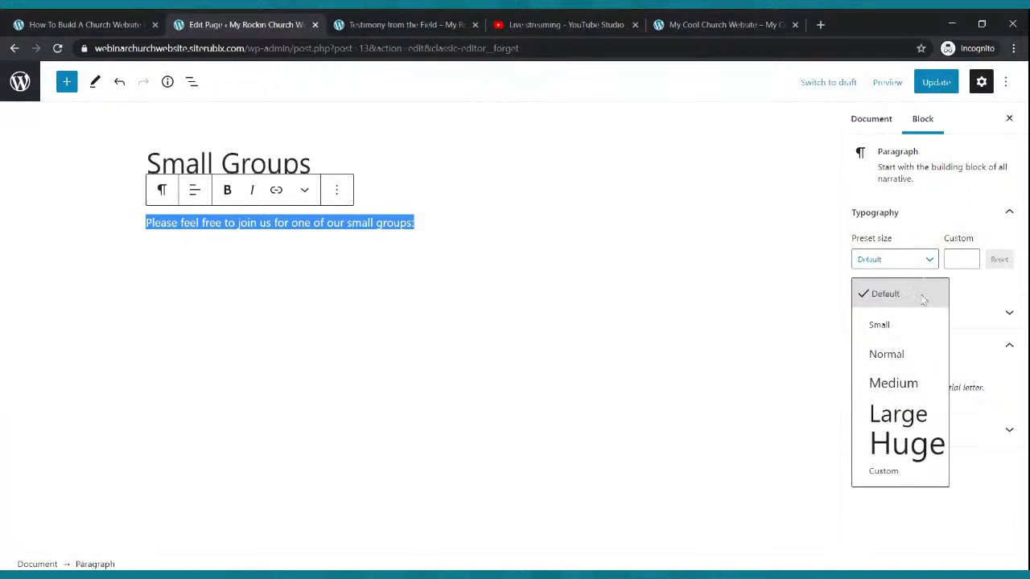
{"action": "left_click", "coordinate": [901, 368]}
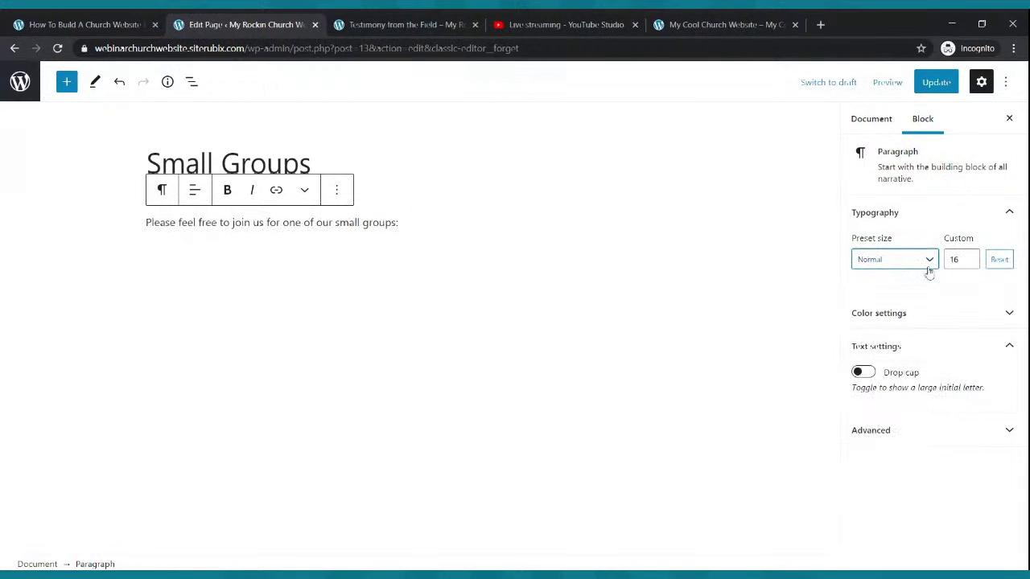
{"action": "left_click", "coordinate": [929, 268]}
{"action": "left_click", "coordinate": [914, 381]}
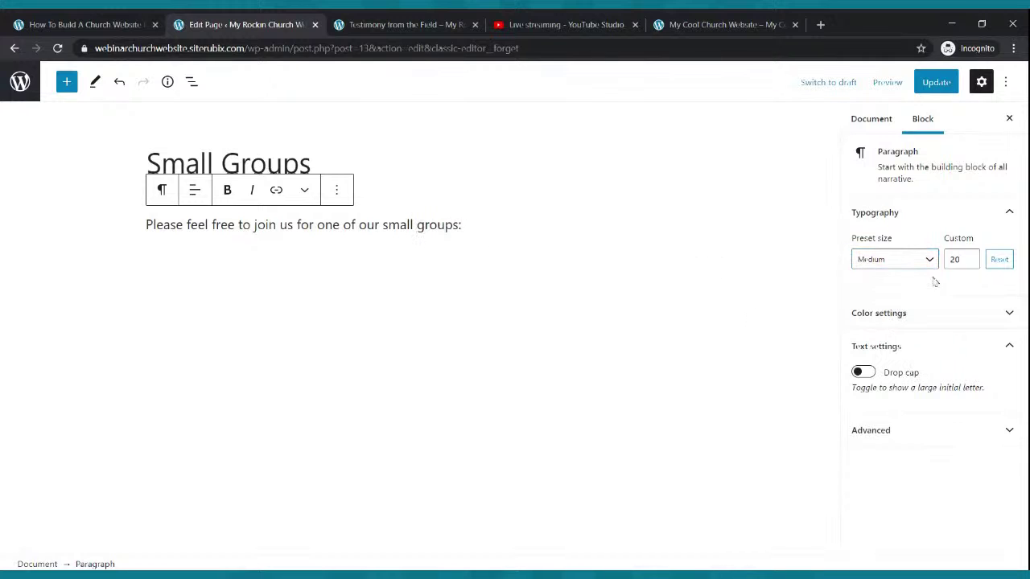
{"action": "left_click", "coordinate": [970, 256]}
{"action": "left_click", "coordinate": [971, 256]}
{"action": "left_click", "coordinate": [970, 256]}
{"action": "left_click", "coordinate": [970, 256]}
{"action": "left_click", "coordinate": [775, 260]}
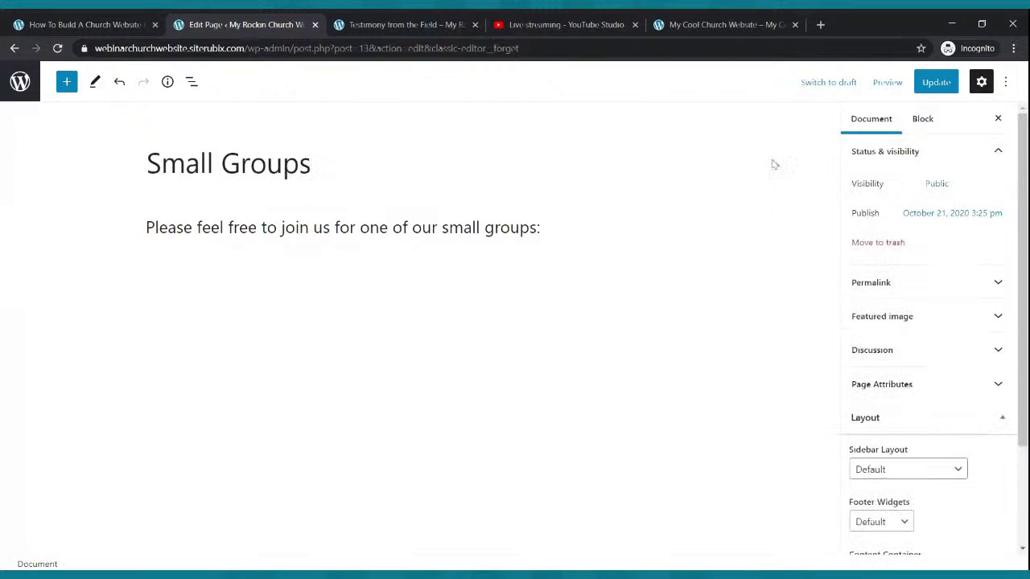
- Update the Small Groups page and add an empty block below the intro
{"action": "left_click", "coordinate": [938, 82]}
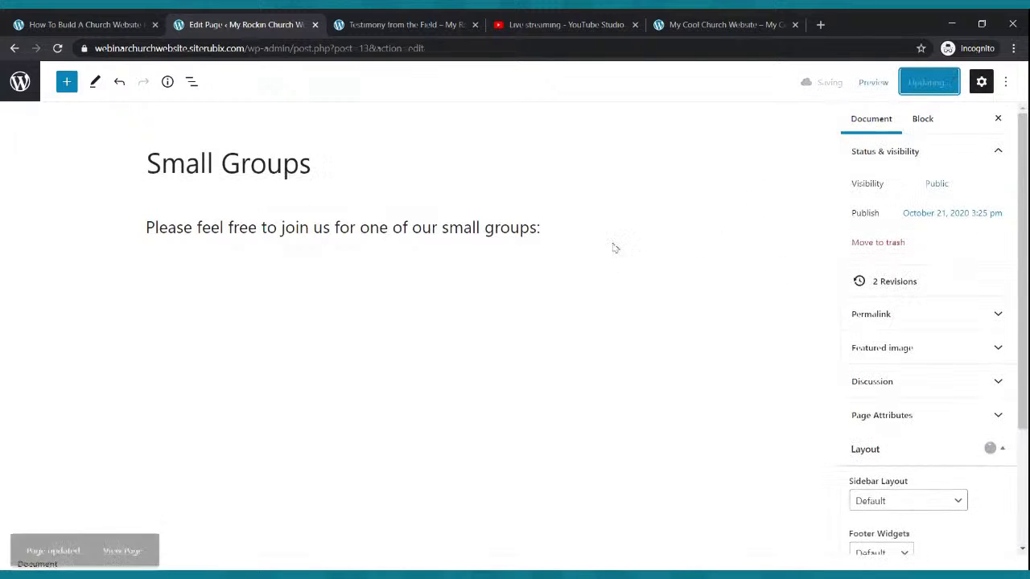
{"action": "left_click", "coordinate": [572, 224]}
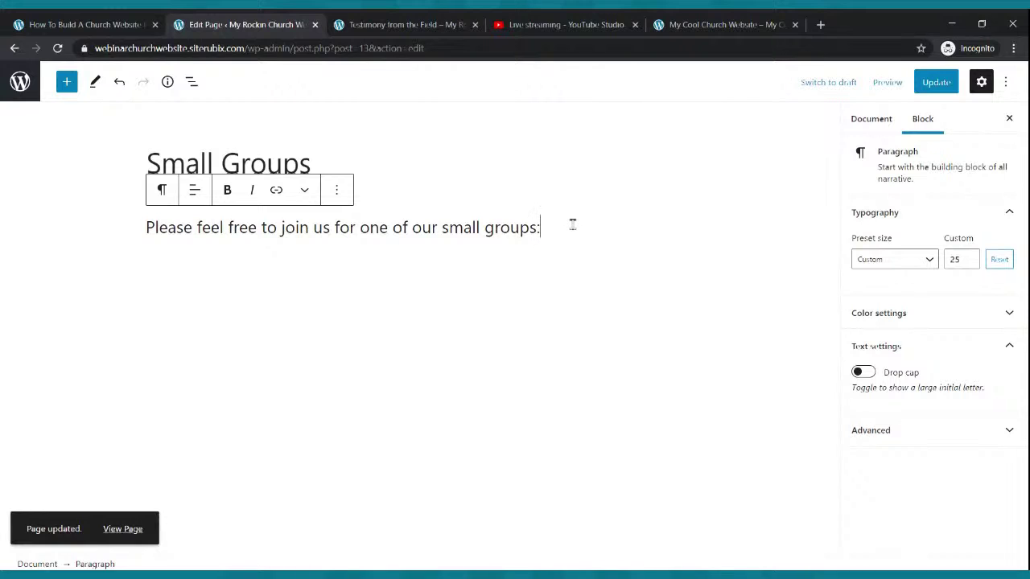
{"action": "key", "text": "Return"}
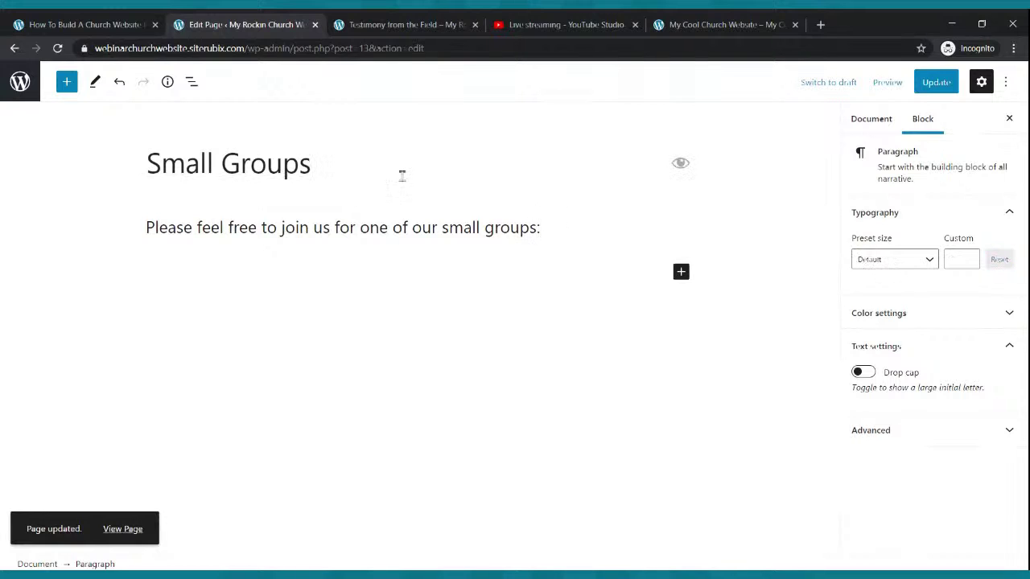
- Insert a 33/33/33 Columns block below the intro sentence and update the page
{"action": "left_click", "coordinate": [68, 90]}
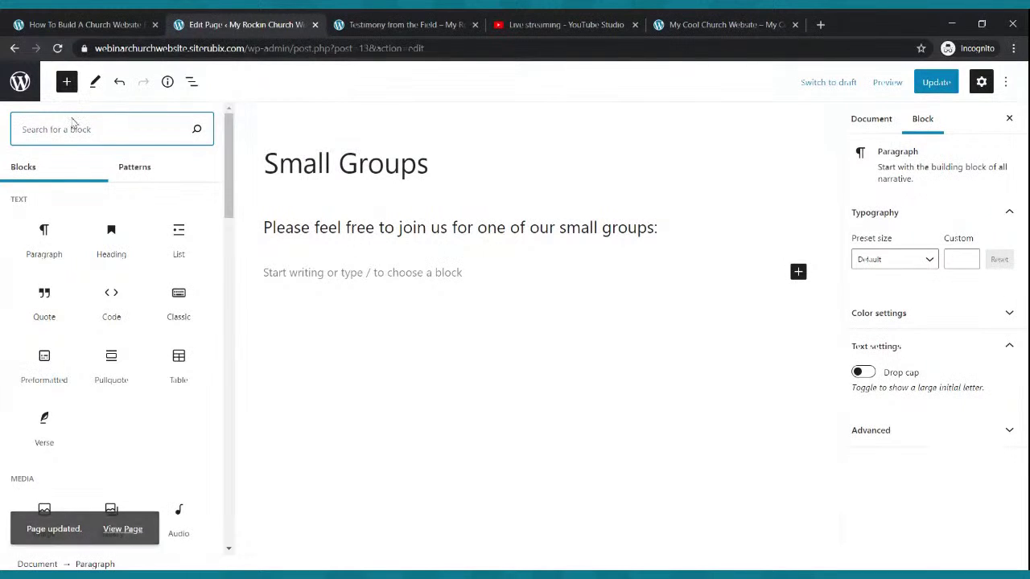
{"action": "type", "text": "columns"}
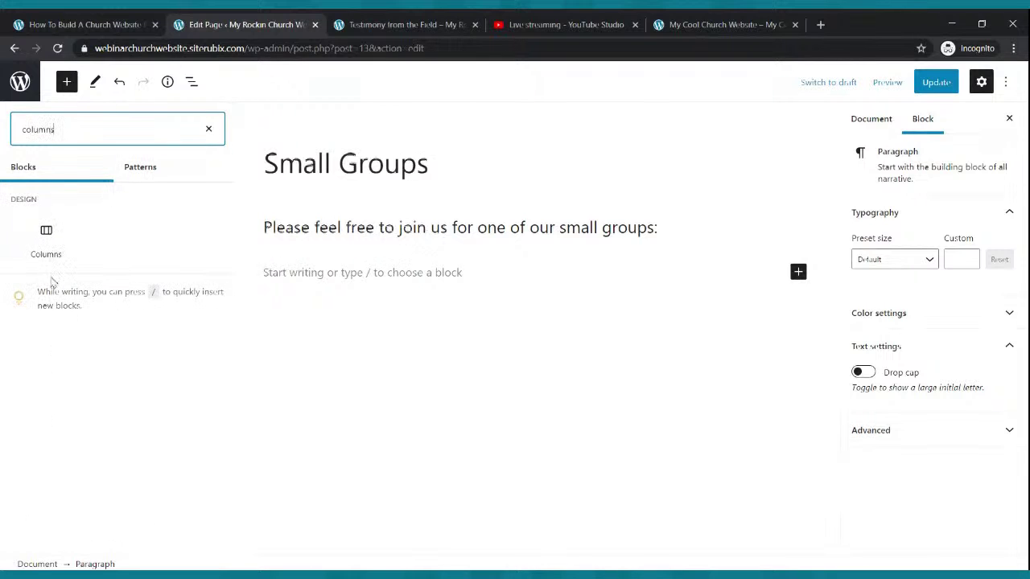
{"action": "left_click", "coordinate": [46, 246]}
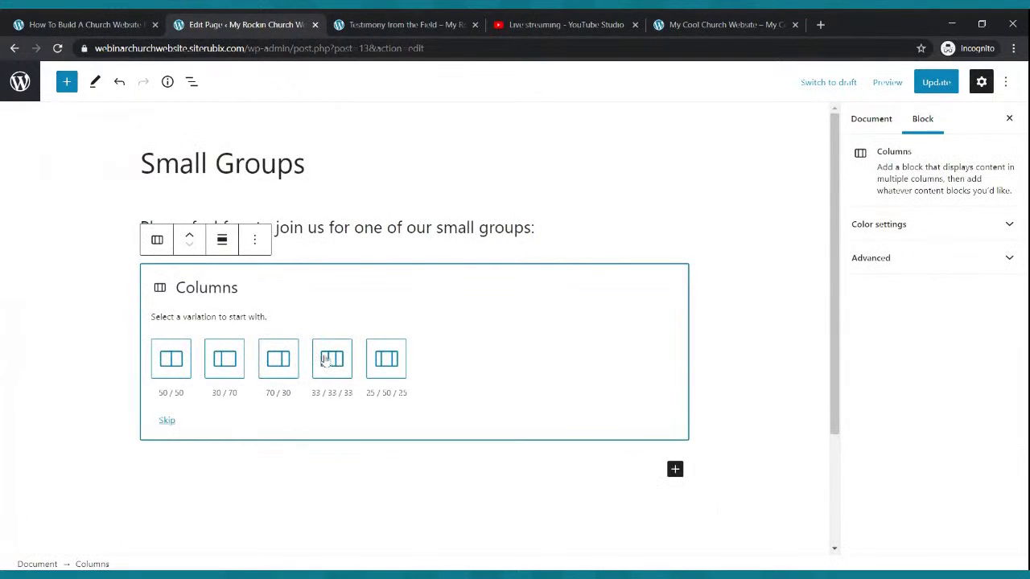
{"action": "left_click", "coordinate": [332, 362]}
{"action": "left_click", "coordinate": [542, 386]}
{"action": "left_click", "coordinate": [936, 82]}
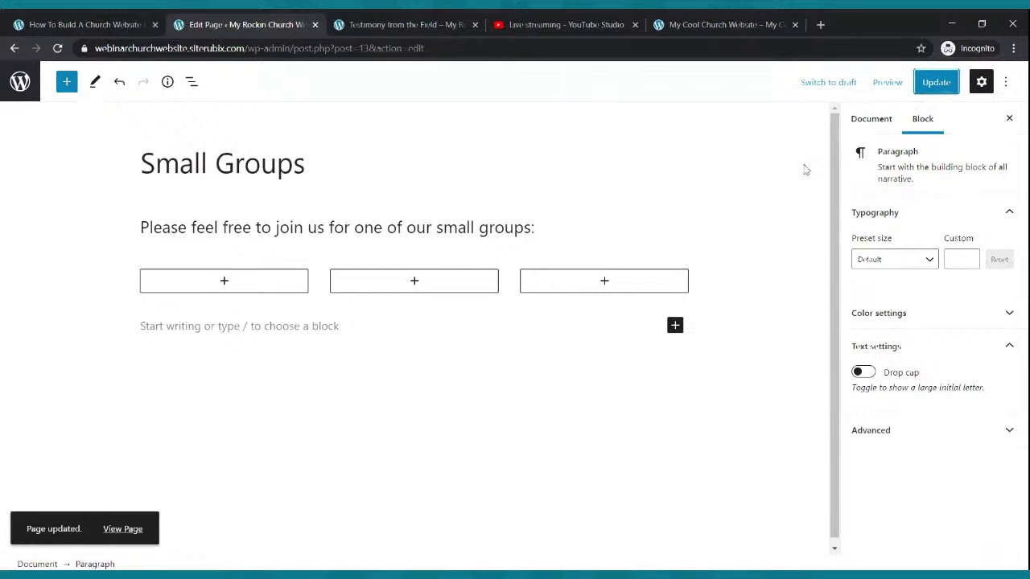
{"action": "left_click", "coordinate": [224, 281]}
- In the first column, add Name: The Cool Small Group, When: Every Wednesday, Where and Contact lines
{"action": "left_click", "coordinate": [178, 379]}
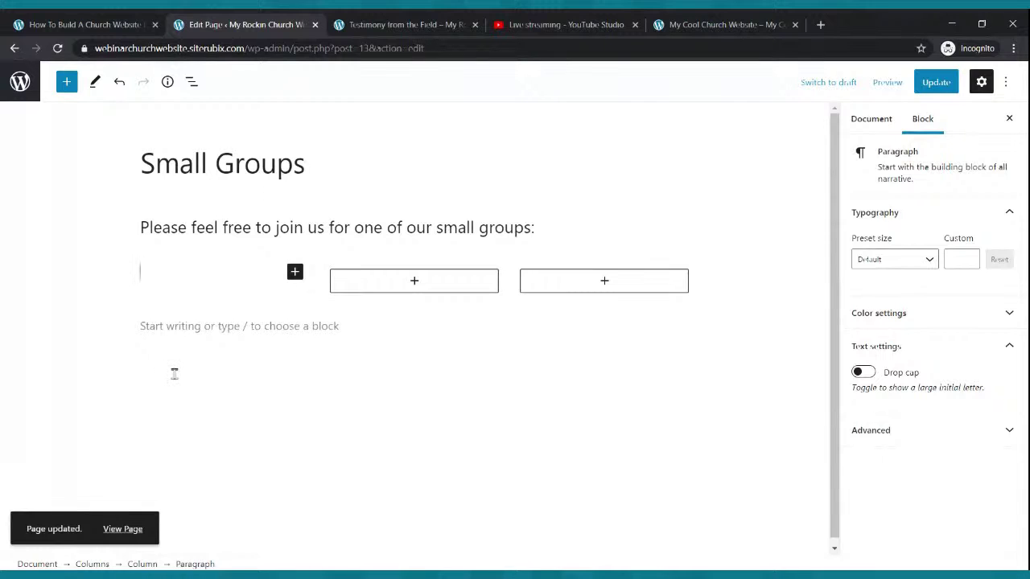
{"action": "type", "text": "Name: T"}
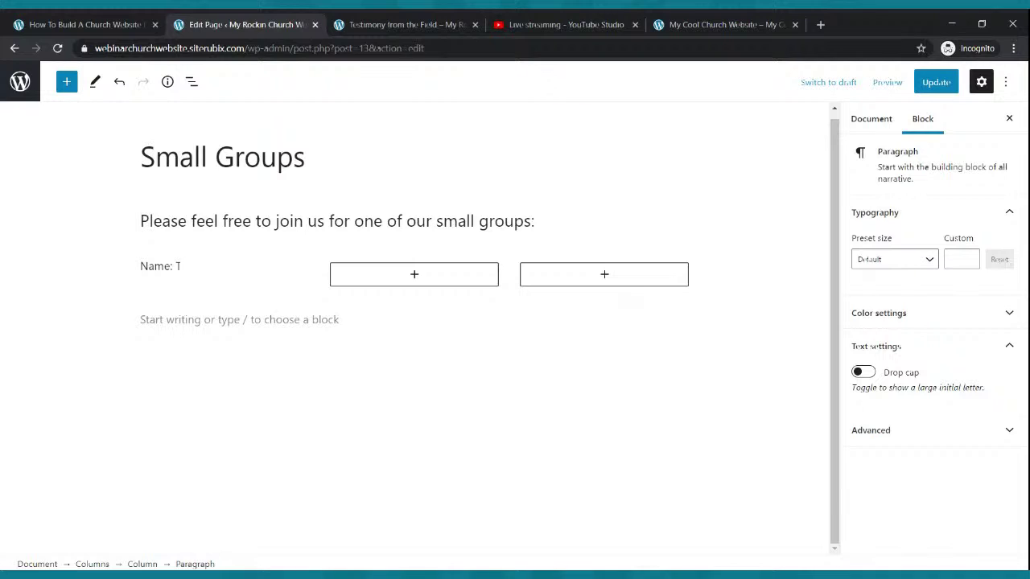
{"action": "type", "text": "he Cool"}
{"action": "type", "text": " Smll G"}
{"action": "type", "text": "ll G"}
{"action": "type", "text": "roup"}
{"action": "key", "text": "Return"}
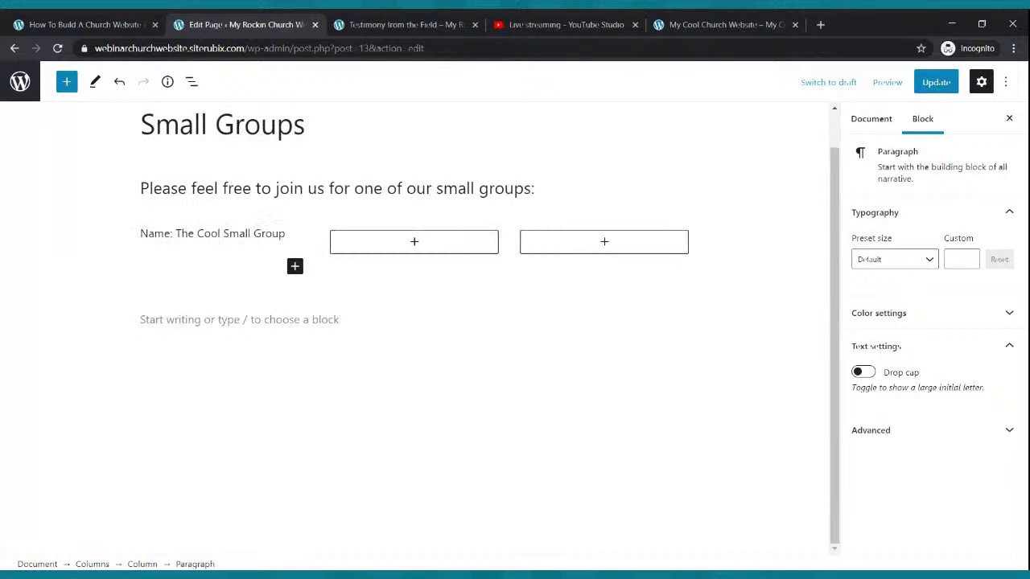
{"action": "type", "text": "When: Every Wednesday"}
{"action": "key", "text": "Return"}
{"action": "type", "text": "Wh"}
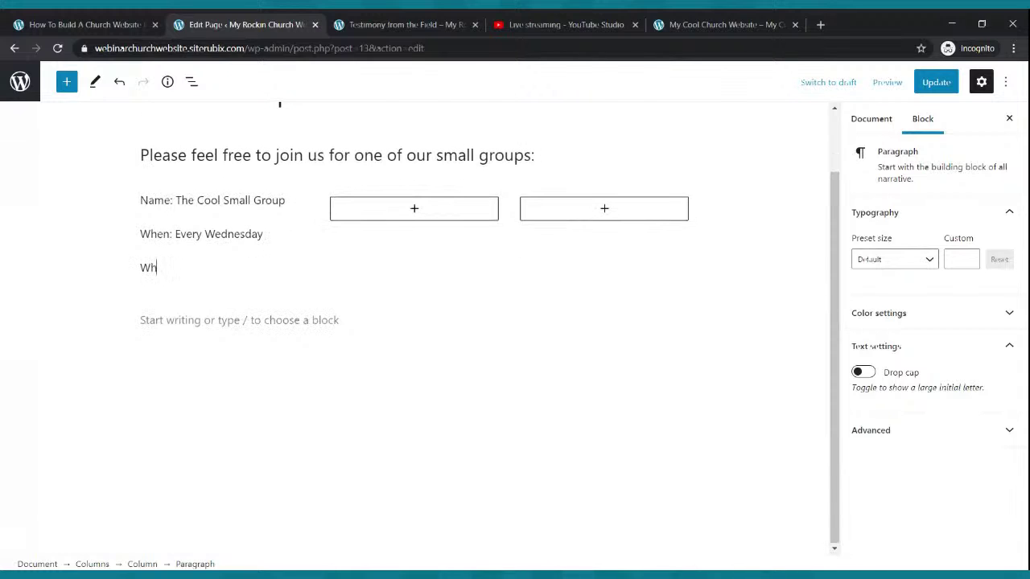
{"action": "type", "text": "ere: 123 Voortrekk R"}
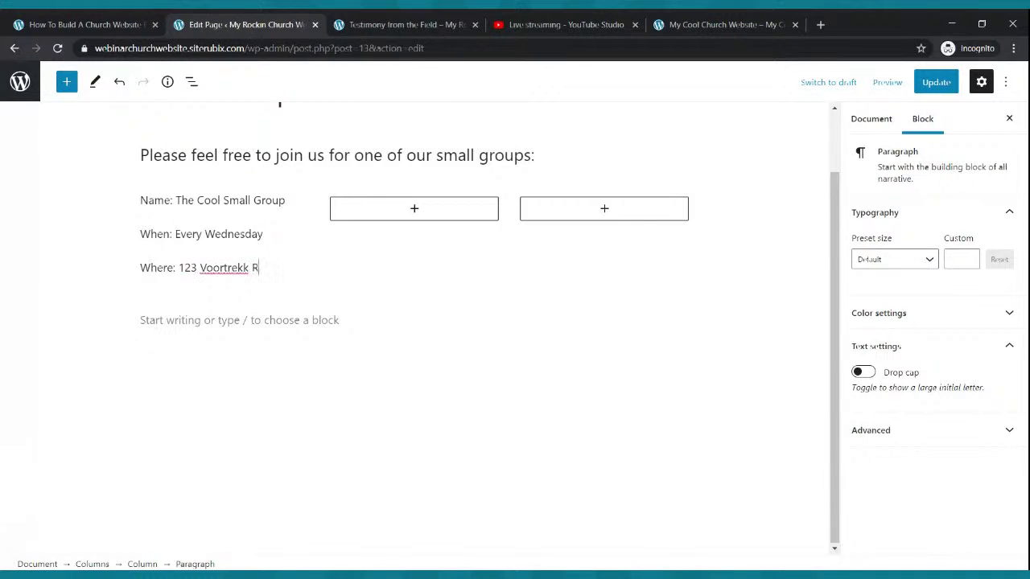
{"action": "type", "text": "d. Corner of Voortrek"}
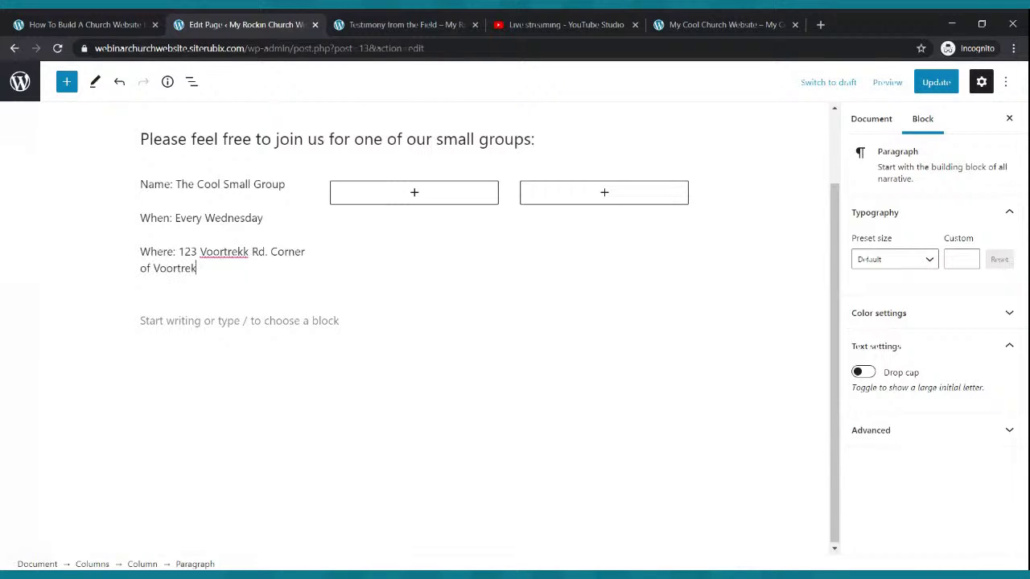
{"action": "type", "text": "re Rd"}
{"action": "key", "text": "BackSpace"}
{"action": "key", "text": "BackSpace"}
{"action": "key", "text": "BackSpace"}
{"action": "key", "text": "BackSpace"}
{"action": "key", "text": "BackSpace"}
{"action": "type", "text": "er"}
{"action": "type", "text": " and M"}
{"action": "type", "text": "cDo"}
{"action": "type", "text": "nald"}
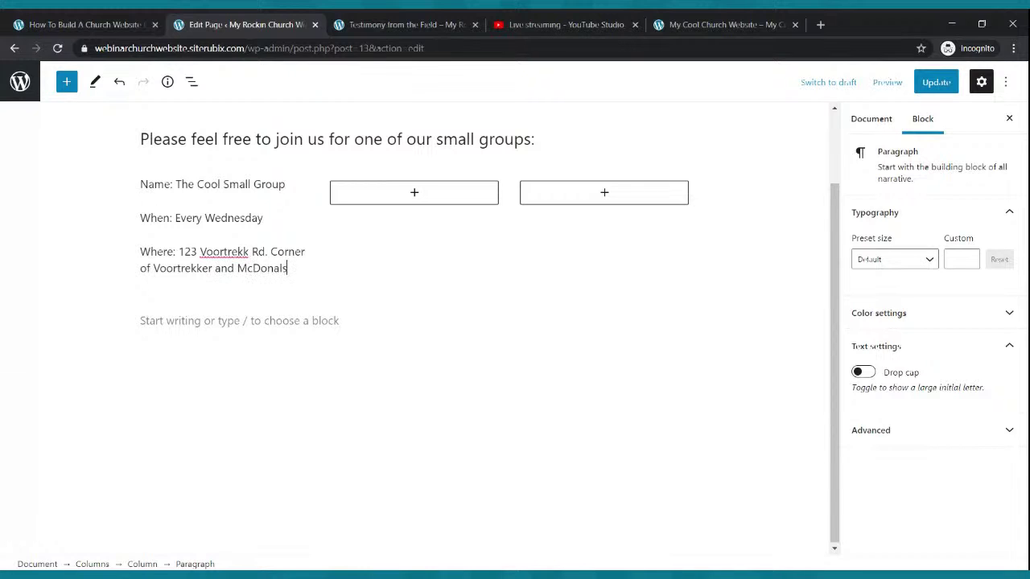
{"action": "key", "text": "BackSpace"}
{"action": "key", "text": "Return"}
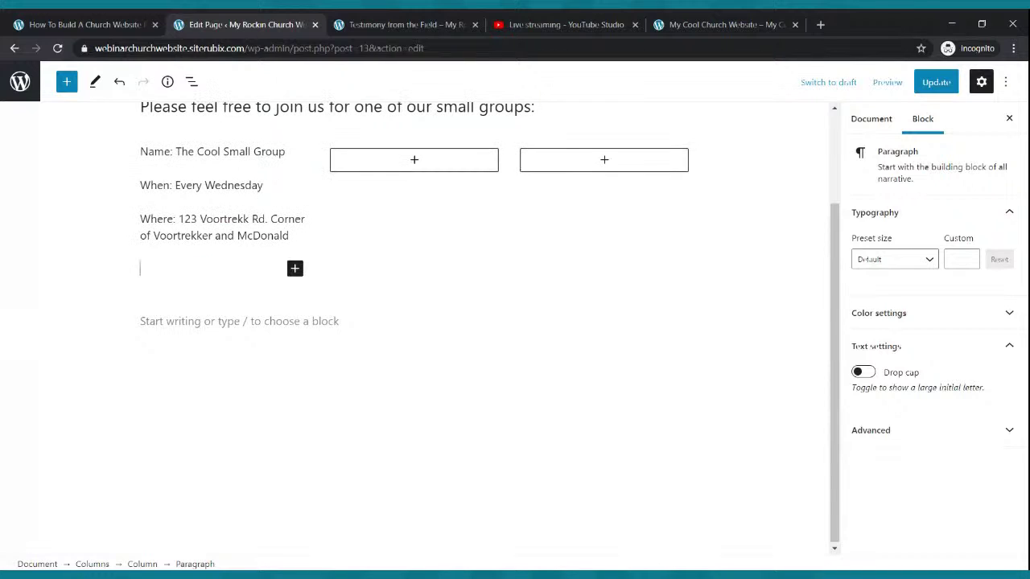
{"action": "type", "text": "Contact: ( 061 ) 40"}
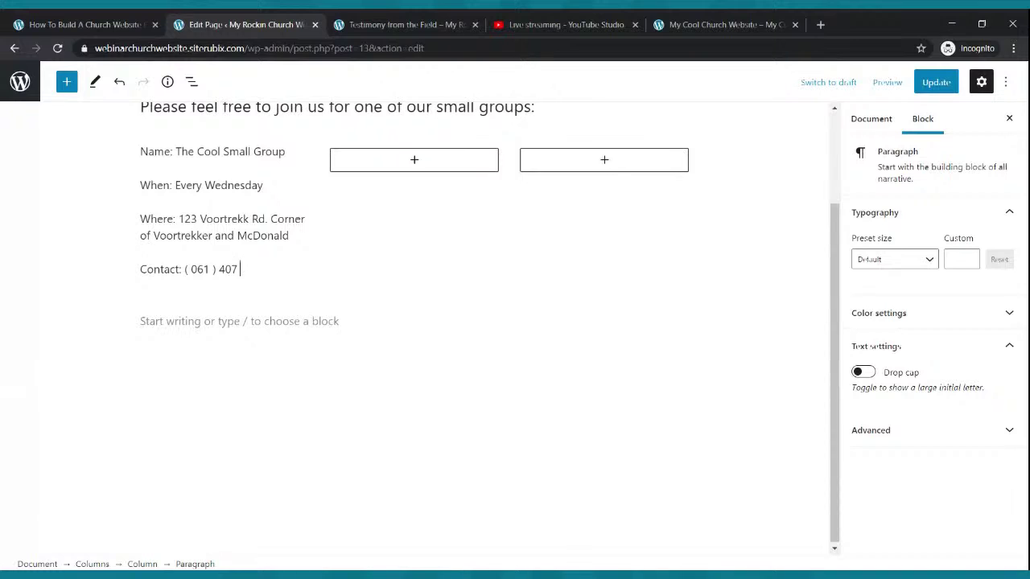
{"action": "type", "text": "74"}
- Bold the group name line, save with Ctrl+S, and copy all four detail lines
{"action": "left_click_drag", "start_coordinate": [141, 153], "coordinate": [291, 153]}
{"action": "left_click", "coordinate": [254, 119]}
{"action": "left_click", "coordinate": [485, 310]}
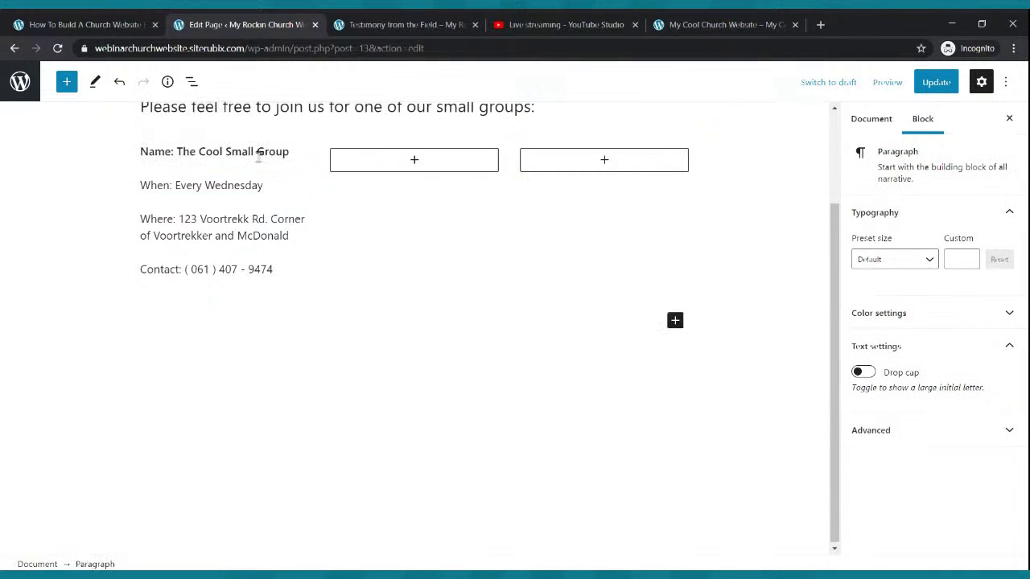
{"action": "scroll", "coordinate": [515, 266], "scroll_direction": "up", "scroll_amount": 1}
{"action": "scroll", "coordinate": [519, 252], "scroll_direction": "up", "scroll_amount": 3}
{"action": "key", "text": "ctrl+s"}
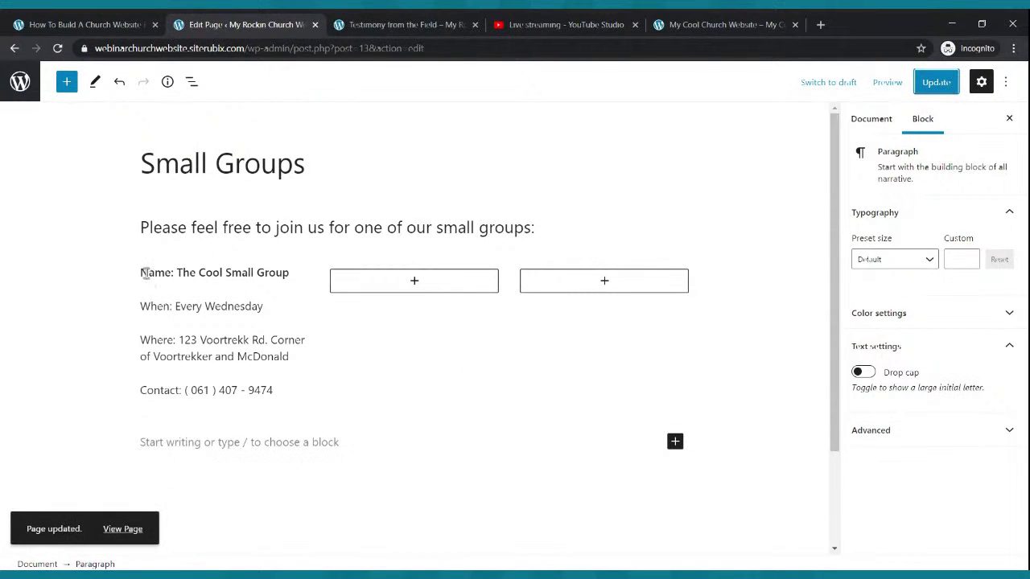
{"action": "left_click_drag", "start_coordinate": [141, 273], "coordinate": [285, 390]}
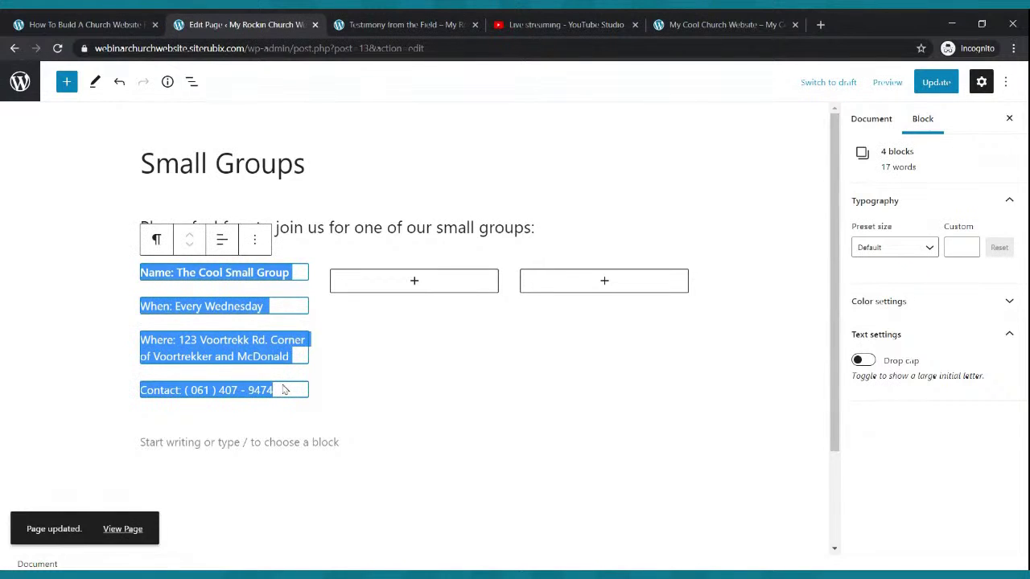
{"action": "key", "text": "ctrl+c"}
- Paste the copied group details into the second and third columns
{"action": "left_click", "coordinate": [416, 282]}
{"action": "left_click", "coordinate": [412, 285]}
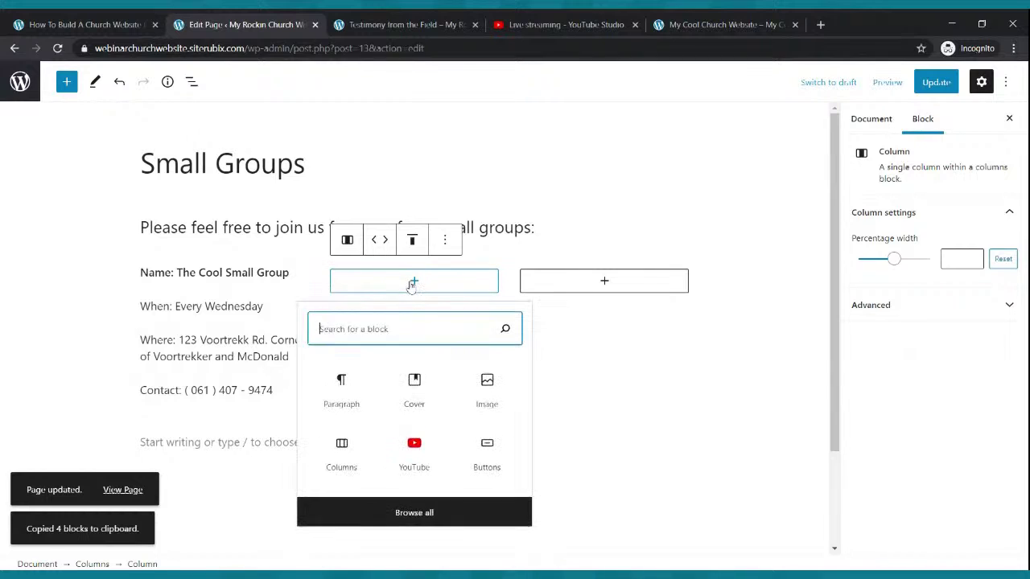
{"action": "left_click", "coordinate": [354, 396]}
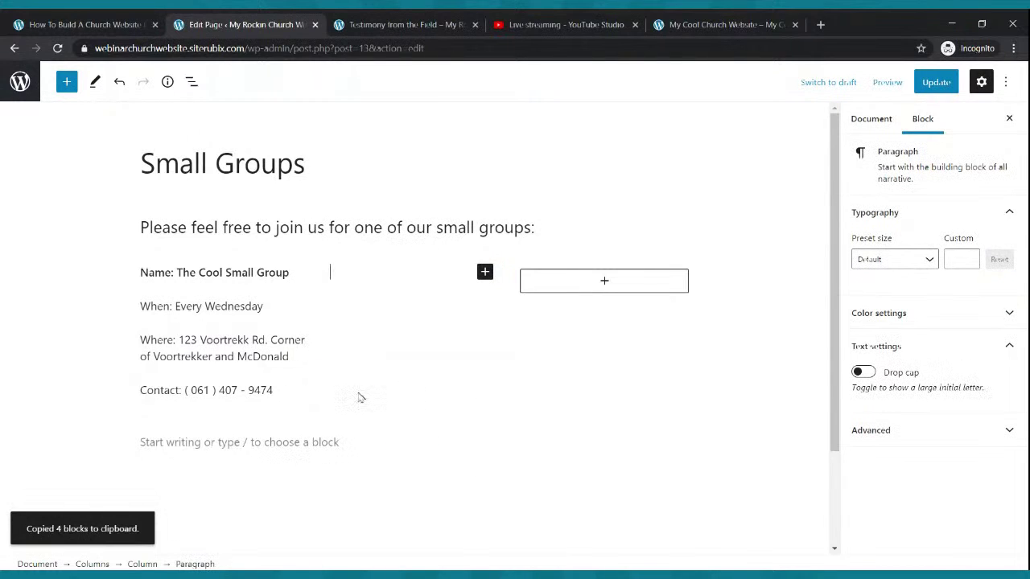
{"action": "key", "text": "ctrl+v"}
{"action": "left_click", "coordinate": [604, 165]}
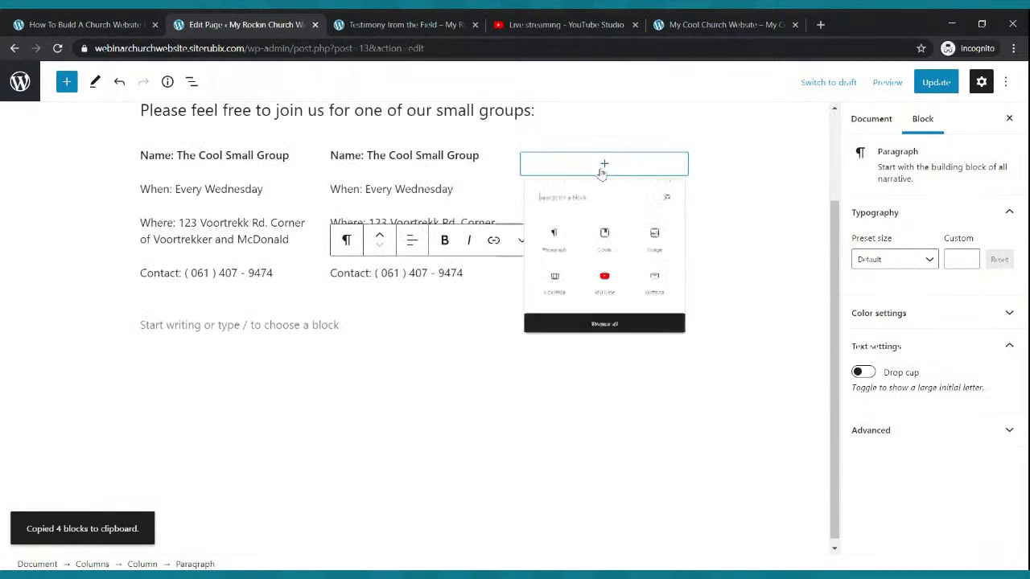
{"action": "left_click", "coordinate": [522, 283]}
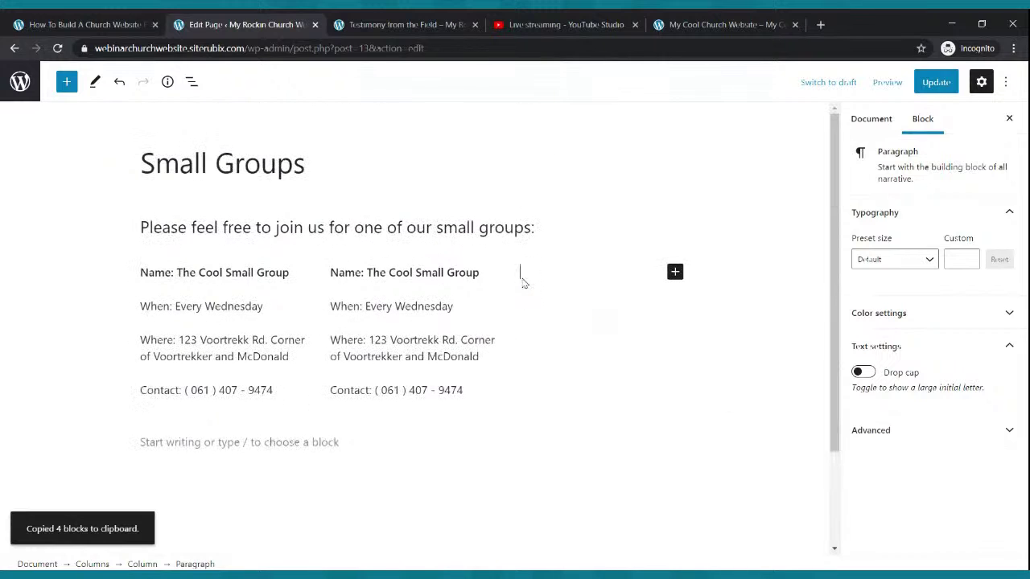
{"action": "key", "text": "ctrl+v"}
{"action": "left_click", "coordinate": [640, 435]}
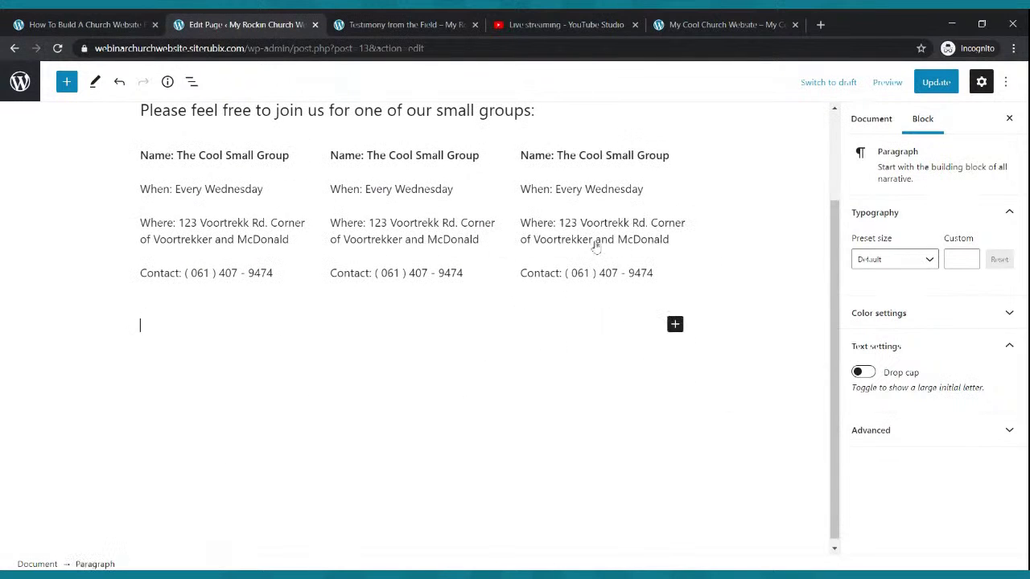
- Rename the copies to The Radical and The On Fire Small Group, update, and view the live page
{"action": "left_click", "coordinate": [415, 155]}
{"action": "key", "text": "BackSpace"}
{"action": "key", "text": "BackSpace"}
{"action": "key", "text": "BackSpace"}
{"action": "key", "text": "BackSpace"}
{"action": "type", "text": "Radical"}
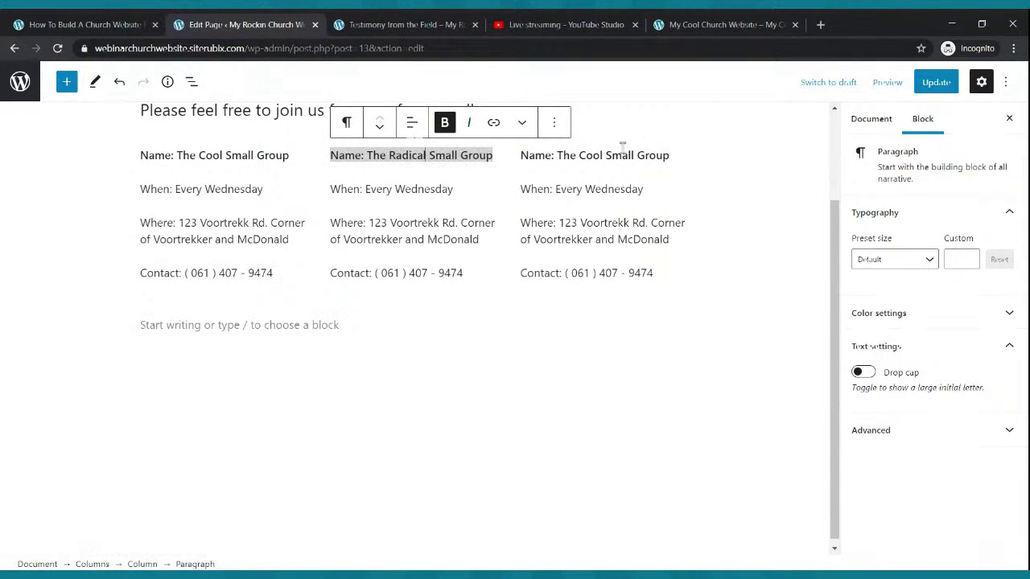
{"action": "left_click", "coordinate": [597, 155]}
{"action": "key", "text": "BackSpace"}
{"action": "key", "text": "BackSpace"}
{"action": "key", "text": "BackSpace"}
{"action": "key", "text": "BackSpace"}
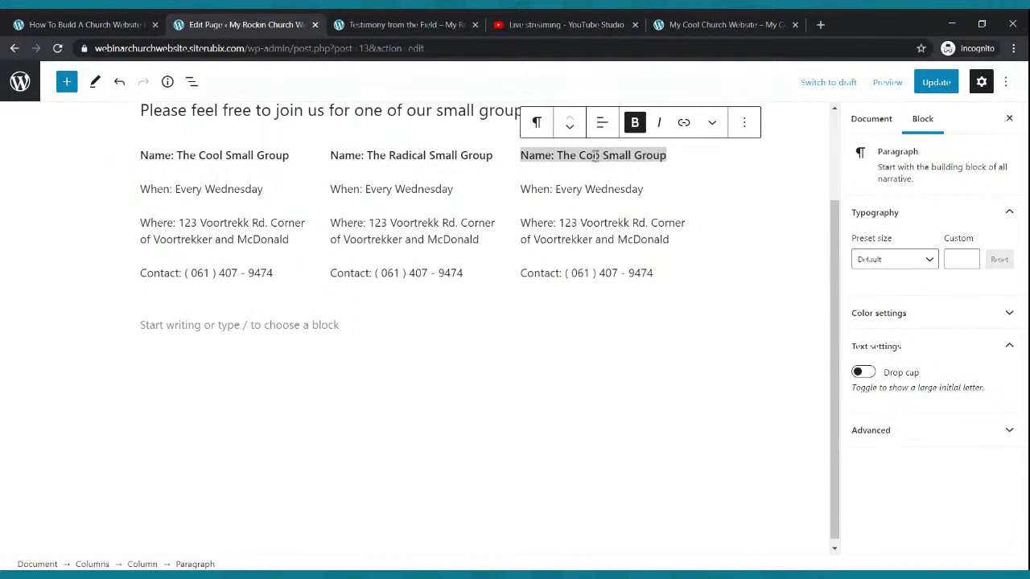
{"action": "type", "text": "On Fire"}
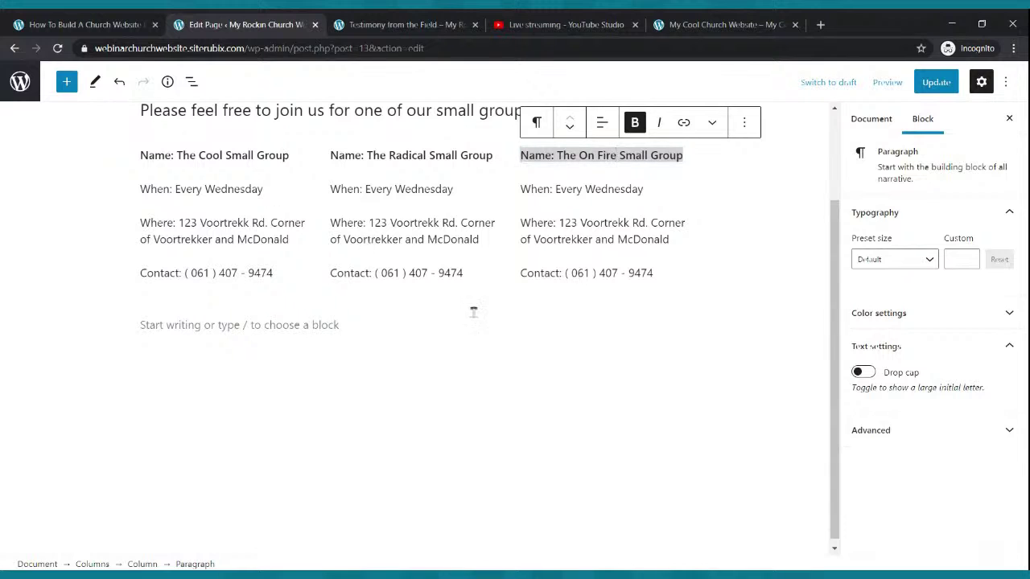
{"action": "left_click", "coordinate": [933, 85]}
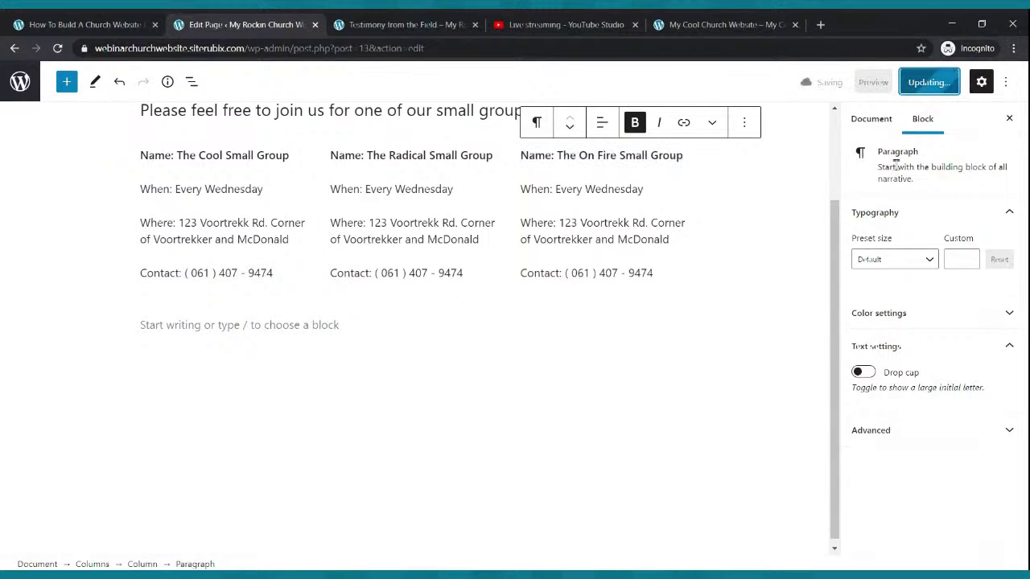
{"action": "left_click", "coordinate": [427, 25]}
{"action": "left_click", "coordinate": [330, 111]}
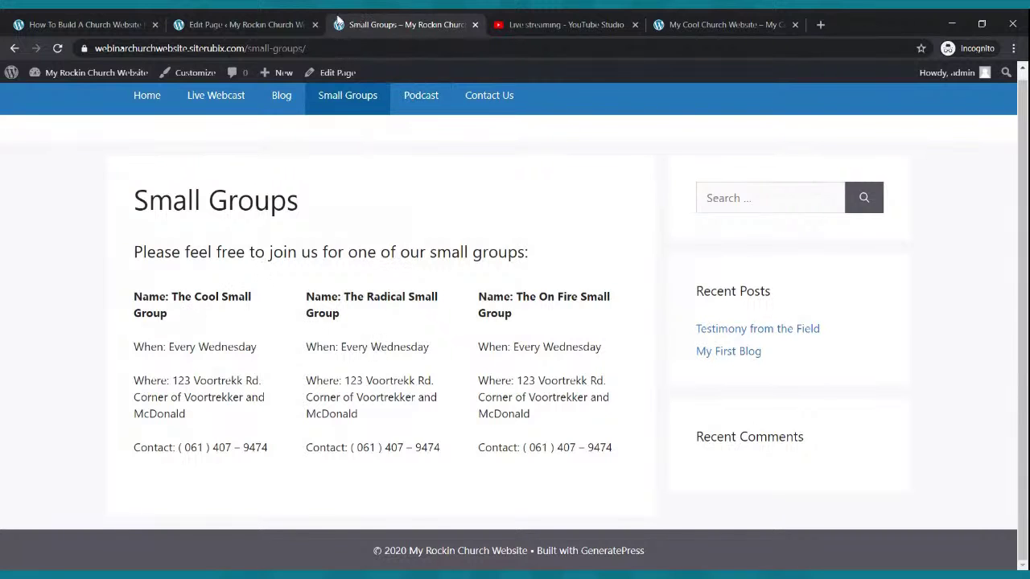
- Return to the Small Groups page editor after viewing the live three-group layout
{"action": "left_click", "coordinate": [242, 24]}
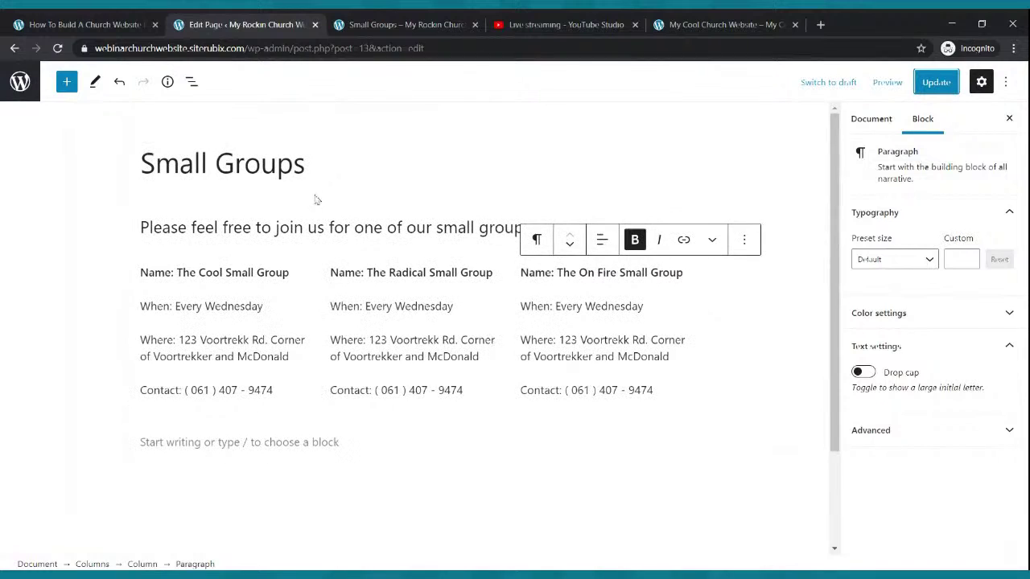
- Add a new empty paragraph after the Small Groups intro sentence
{"action": "left_click", "coordinate": [300, 188]}
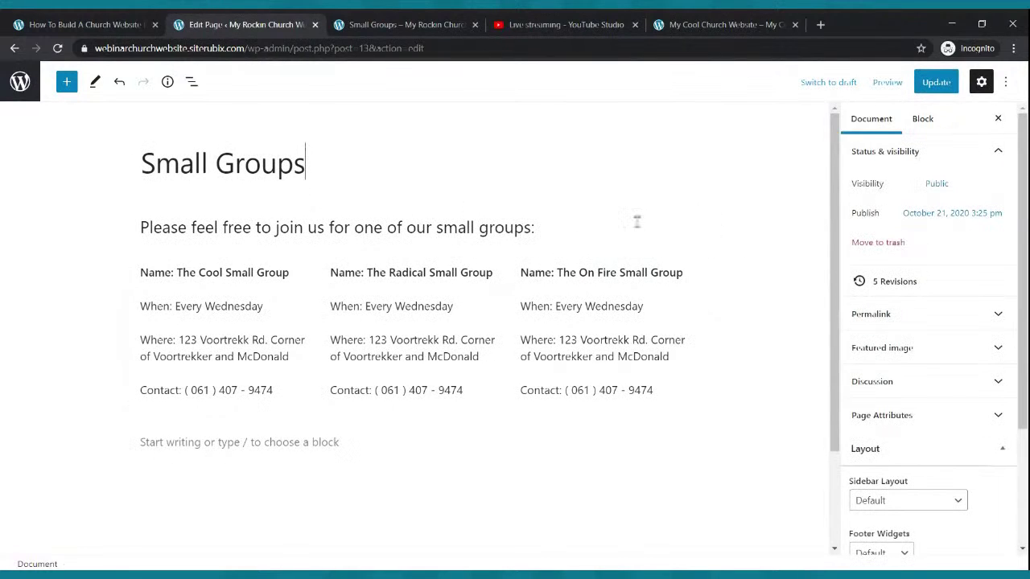
{"action": "left_click", "coordinate": [582, 223]}
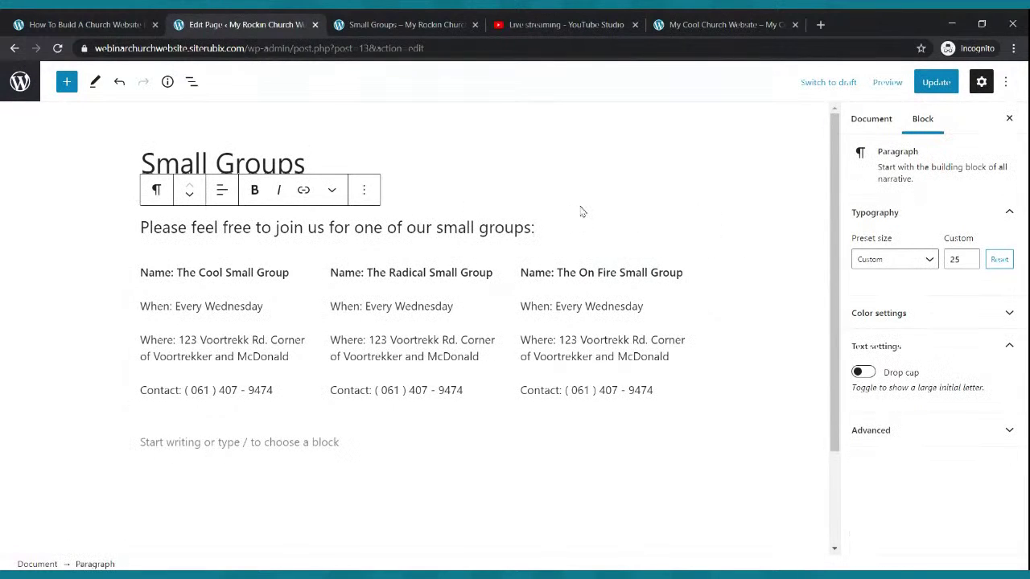
{"action": "key", "text": "Return"}
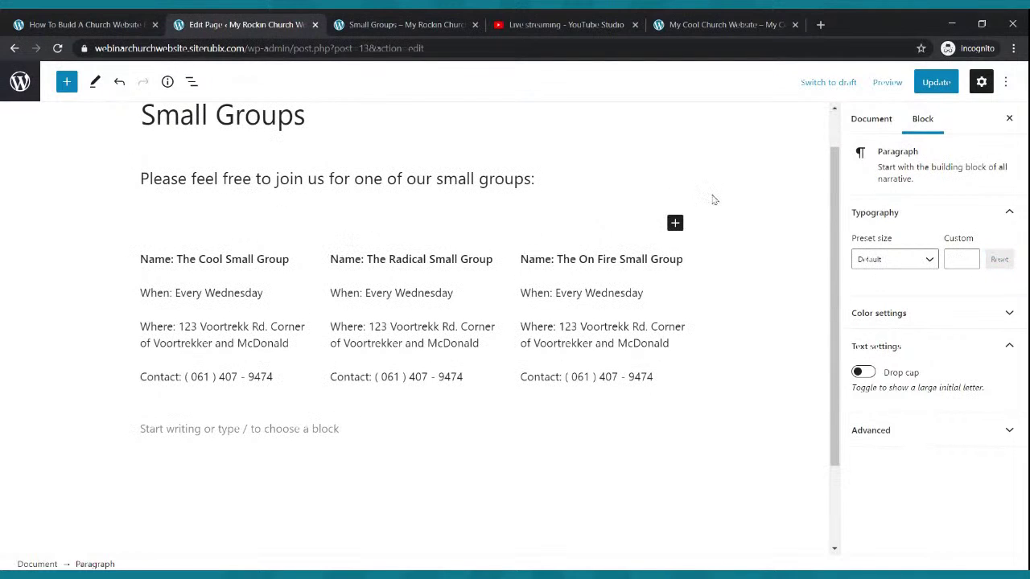
- Insert an Image block with the uploaded Small Groups picture, update the page, and view it live
{"action": "left_click", "coordinate": [675, 223]}
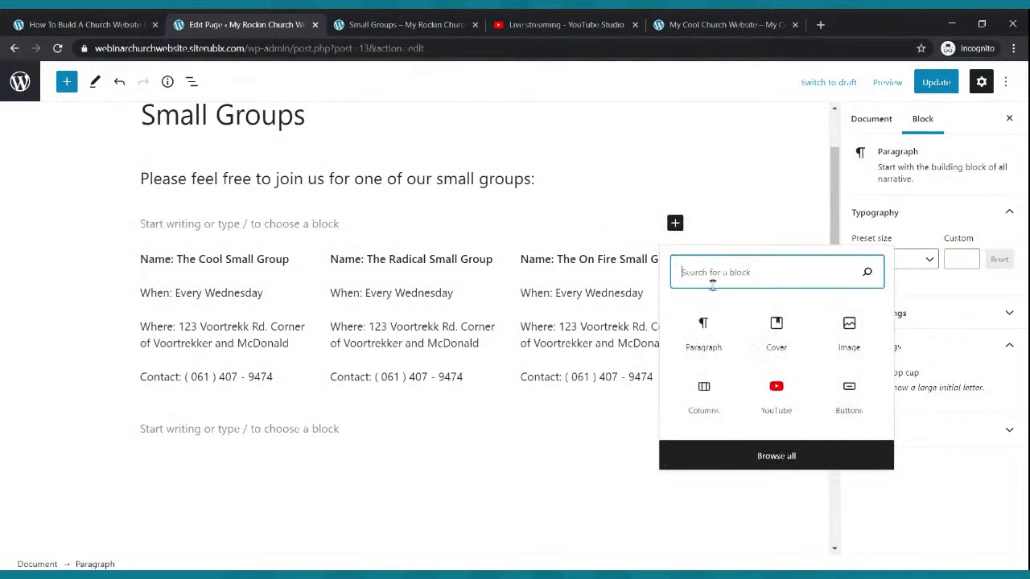
{"action": "left_click", "coordinate": [849, 330]}
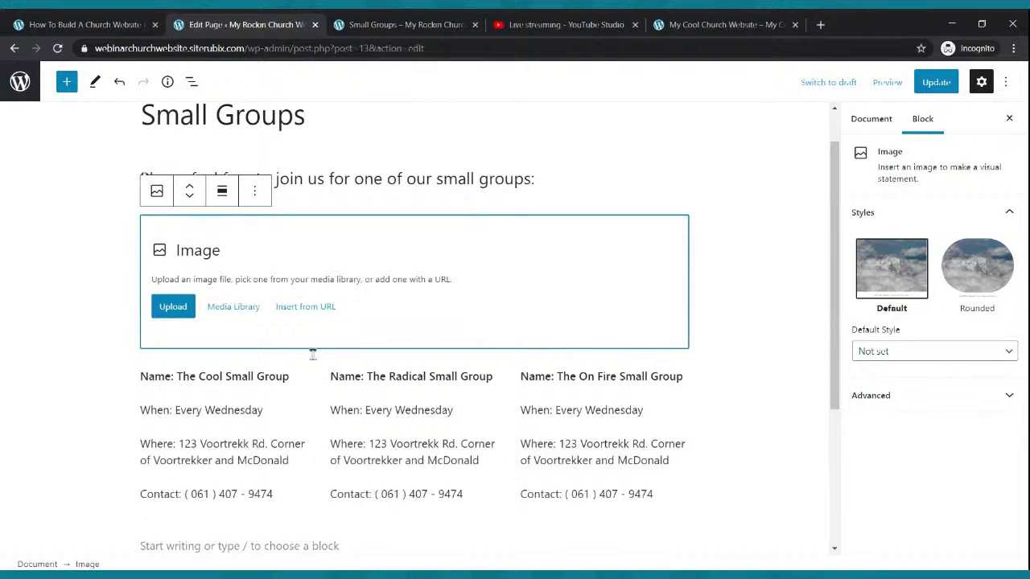
{"action": "left_click", "coordinate": [171, 313]}
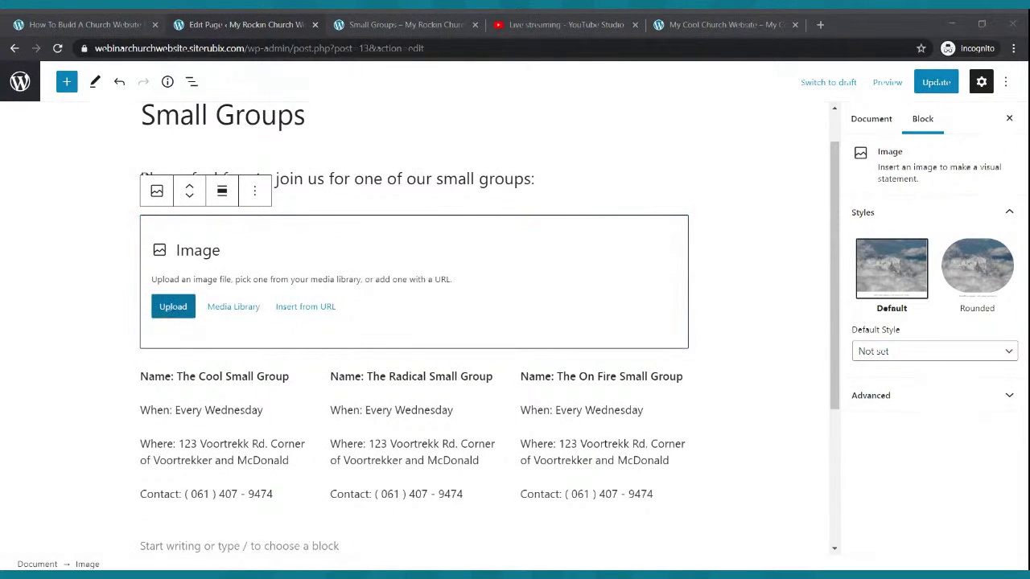
{"action": "double_click", "coordinate": [367, 334]}
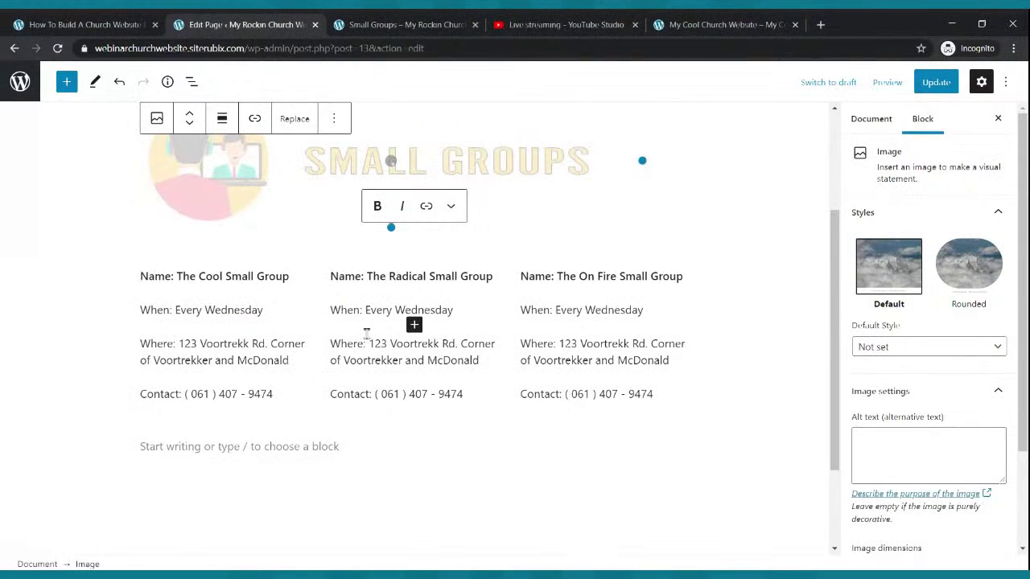
{"action": "left_click", "coordinate": [933, 83]}
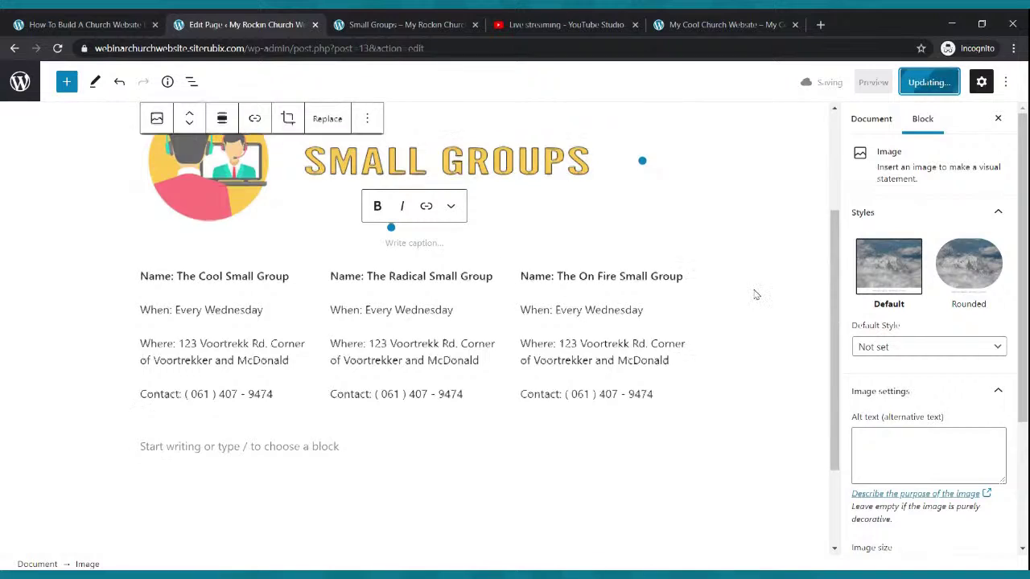
{"action": "scroll", "coordinate": [754, 292], "scroll_direction": "up", "scroll_amount": 2}
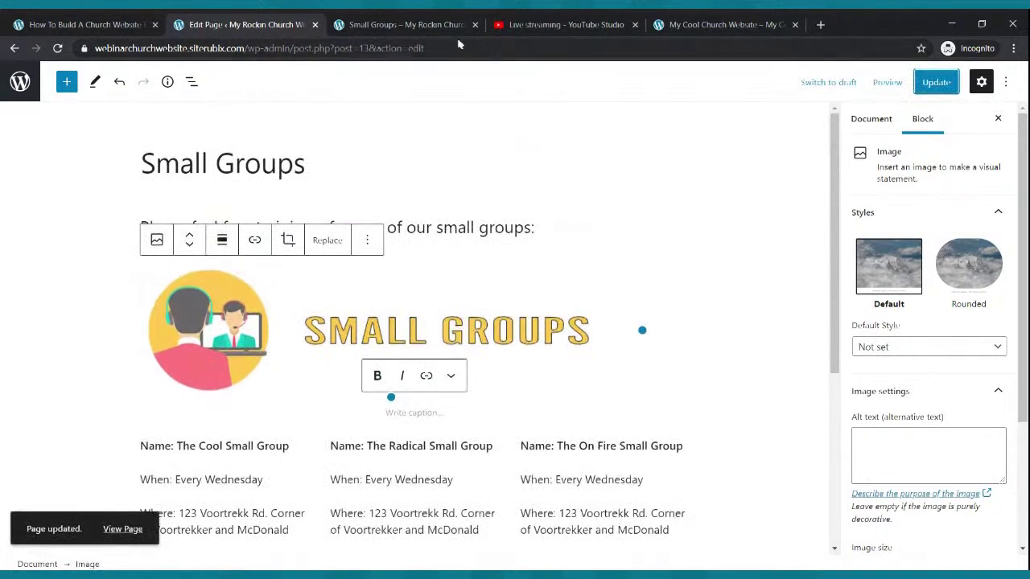
{"action": "left_click", "coordinate": [402, 24]}
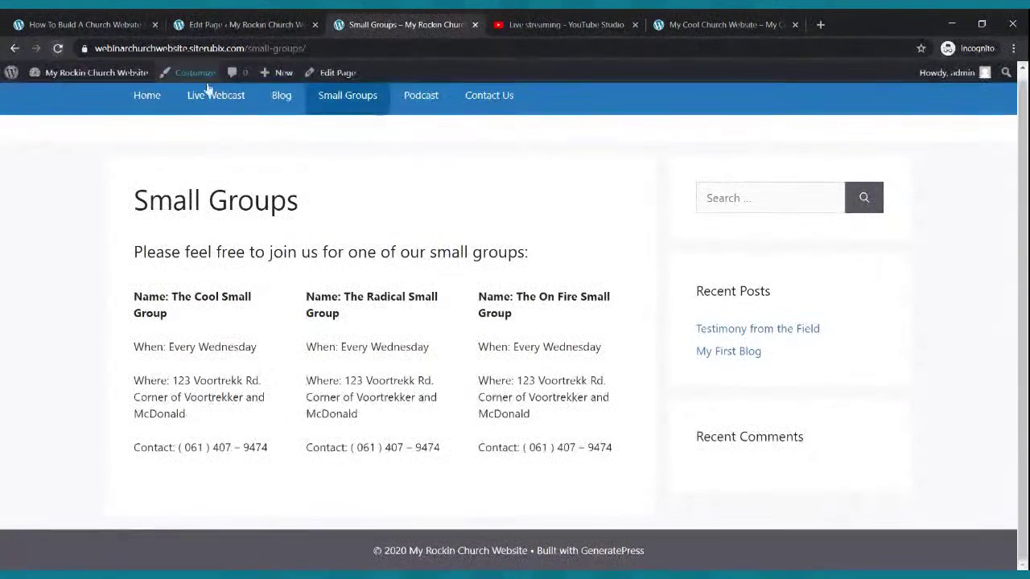
- Reload the live Small Groups page, check the SMALL GROUPS banner, then go to Home
{"action": "left_click", "coordinate": [58, 49]}
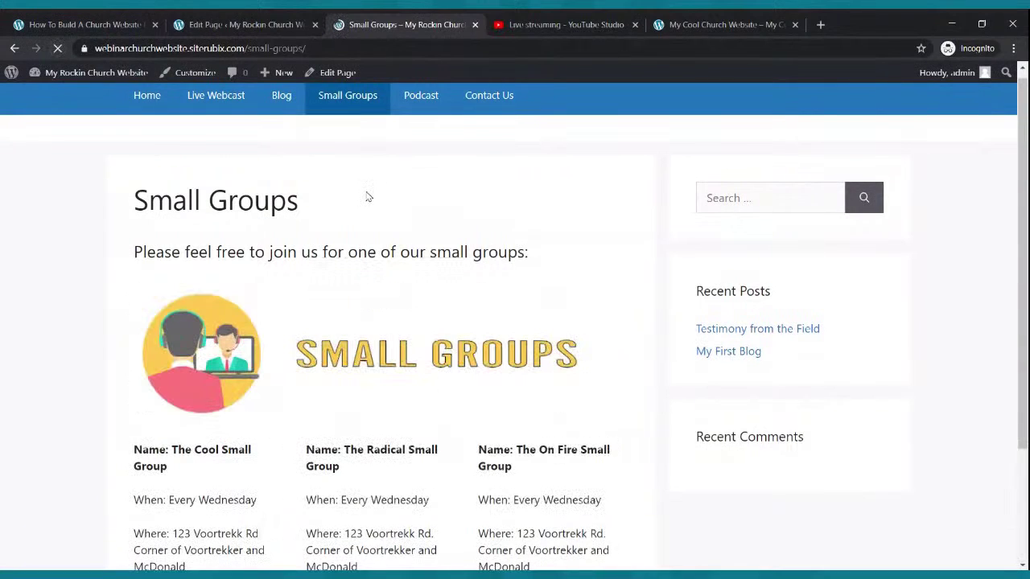
{"action": "scroll", "coordinate": [368, 196], "scroll_direction": "down", "scroll_amount": 2}
{"action": "scroll", "coordinate": [370, 196], "scroll_direction": "up", "scroll_amount": 2}
{"action": "scroll", "coordinate": [434, 161], "scroll_direction": "down", "scroll_amount": 3}
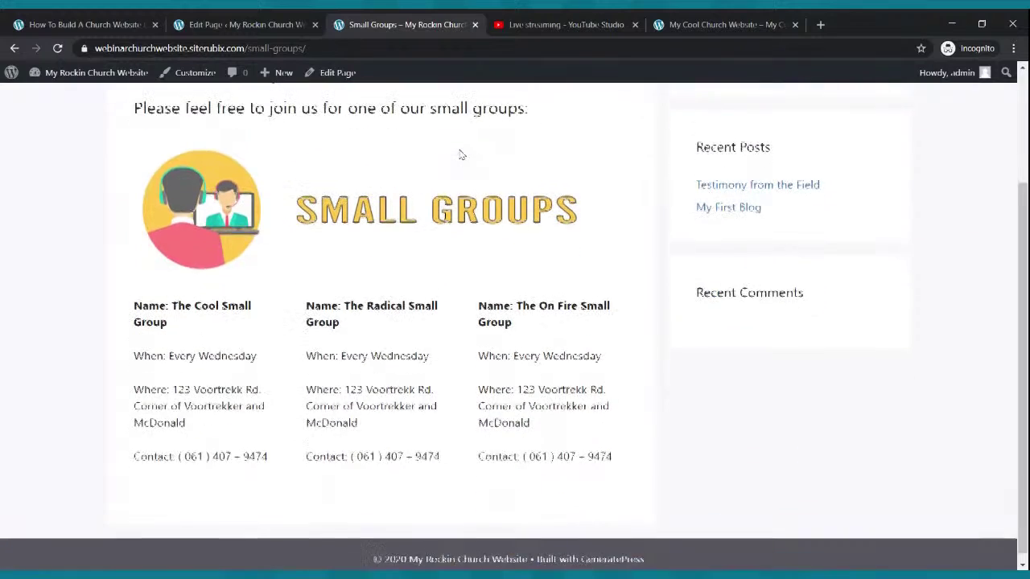
{"action": "scroll", "coordinate": [455, 153], "scroll_direction": "up", "scroll_amount": 3}
{"action": "scroll", "coordinate": [455, 152], "scroll_direction": "down", "scroll_amount": 2}
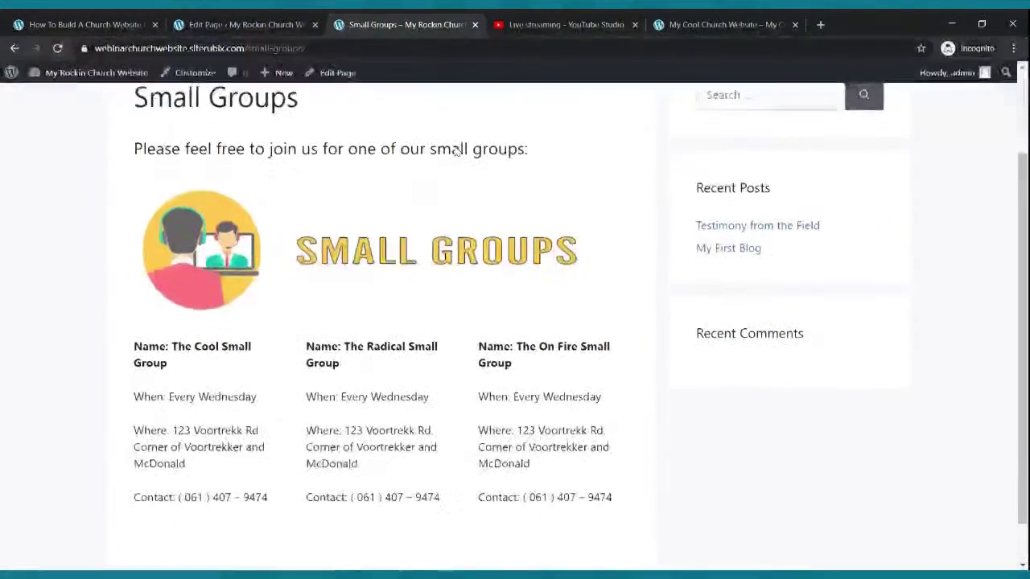
{"action": "scroll", "coordinate": [453, 145], "scroll_direction": "up", "scroll_amount": 2}
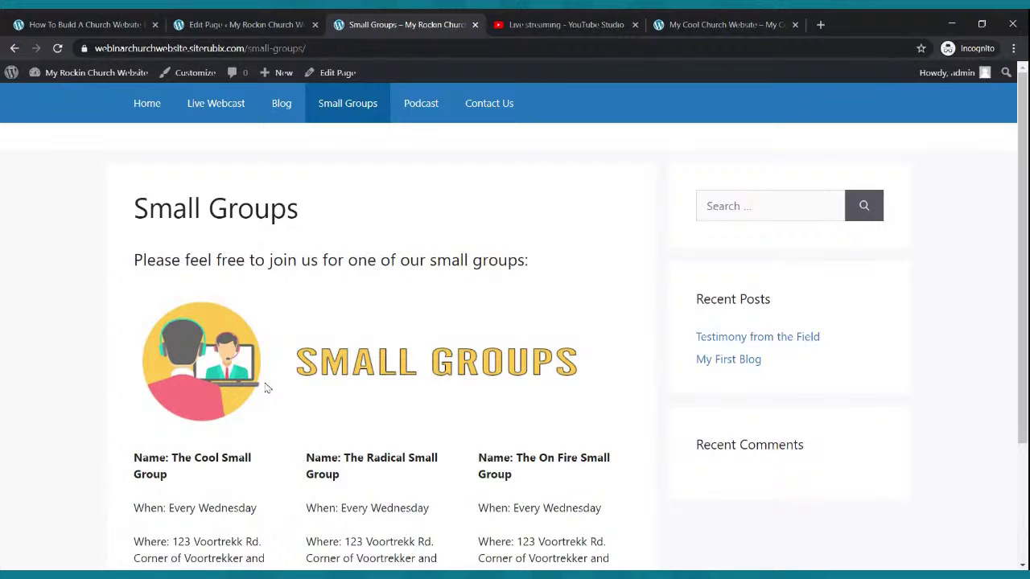
{"action": "scroll", "coordinate": [441, 312], "scroll_direction": "down", "scroll_amount": 2}
{"action": "scroll", "coordinate": [432, 306], "scroll_direction": "up", "scroll_amount": 2}
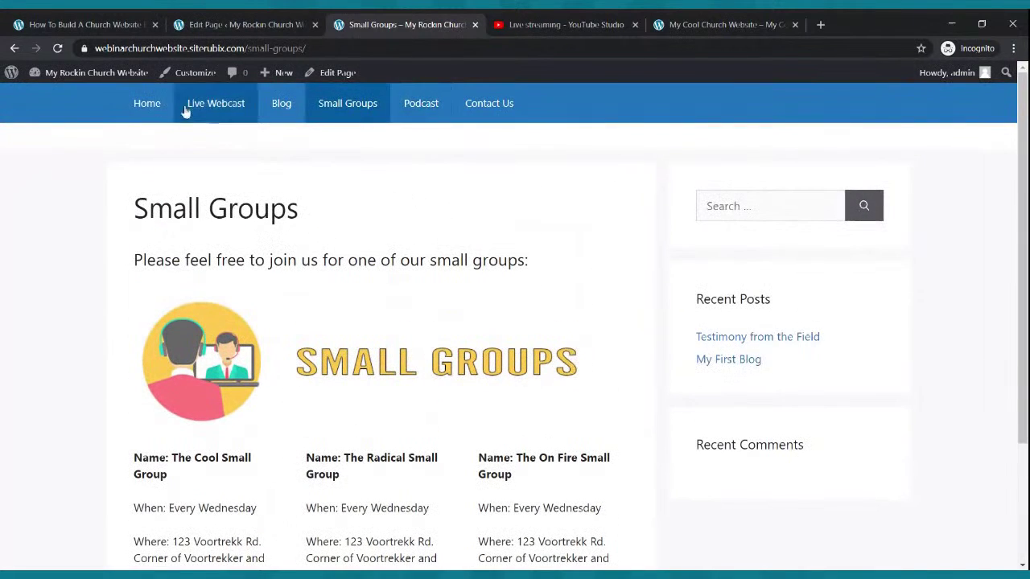
{"action": "left_click", "coordinate": [147, 106]}
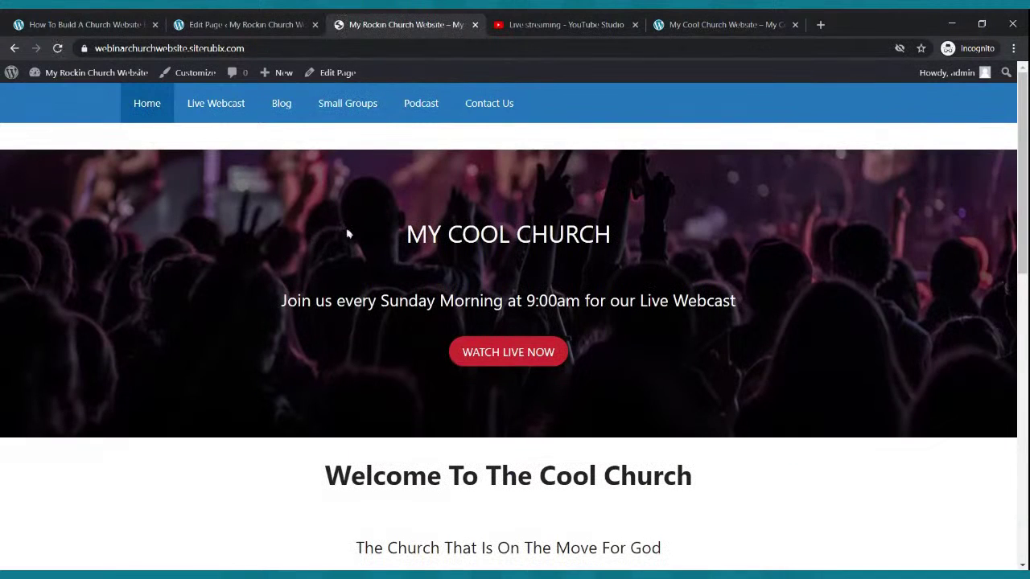
- Browse the live Live Webcast, Blog and Small Groups pages, then return to Home
{"action": "left_click", "coordinate": [231, 114]}
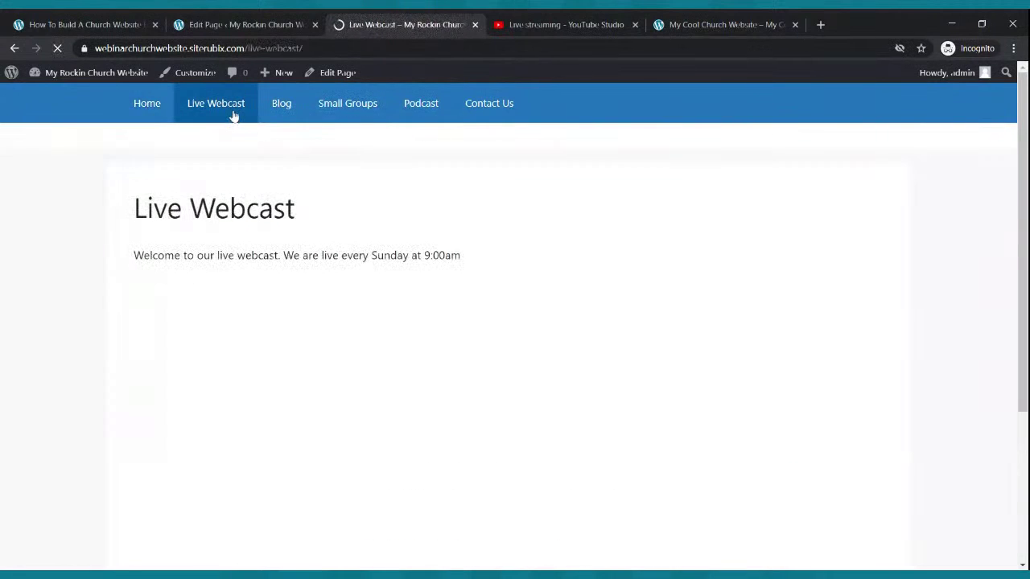
{"action": "scroll", "coordinate": [234, 116], "scroll_direction": "down", "scroll_amount": 3}
{"action": "scroll", "coordinate": [242, 113], "scroll_direction": "up", "scroll_amount": 3}
{"action": "left_click", "coordinate": [278, 105]}
{"action": "scroll", "coordinate": [362, 129], "scroll_direction": "down", "scroll_amount": 3}
{"action": "scroll", "coordinate": [365, 127], "scroll_direction": "up", "scroll_amount": 3}
{"action": "left_click", "coordinate": [356, 110]}
{"action": "scroll", "coordinate": [367, 131], "scroll_direction": "down", "scroll_amount": 3}
{"action": "scroll", "coordinate": [392, 132], "scroll_direction": "up", "scroll_amount": 3}
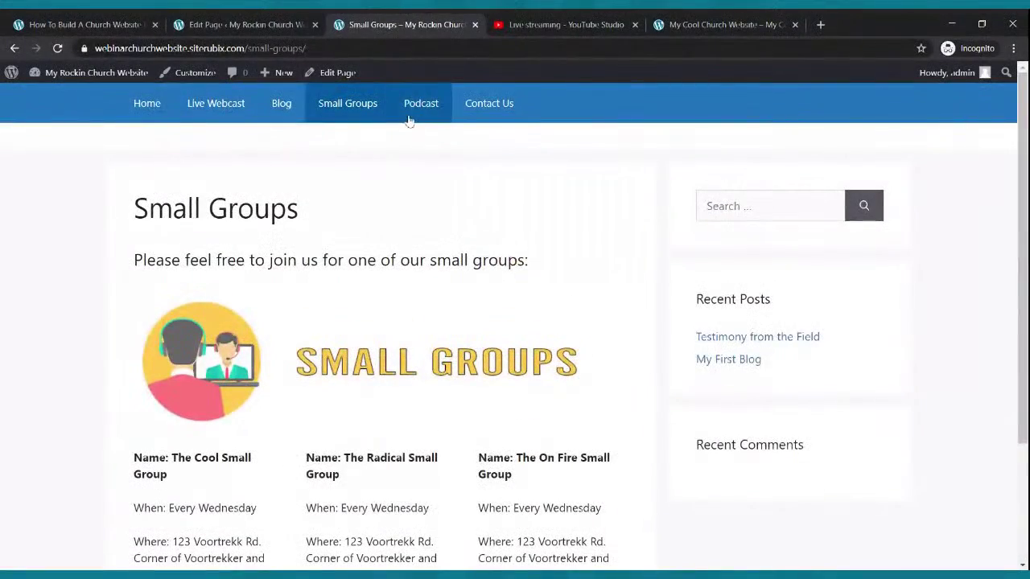
{"action": "left_click", "coordinate": [138, 105]}
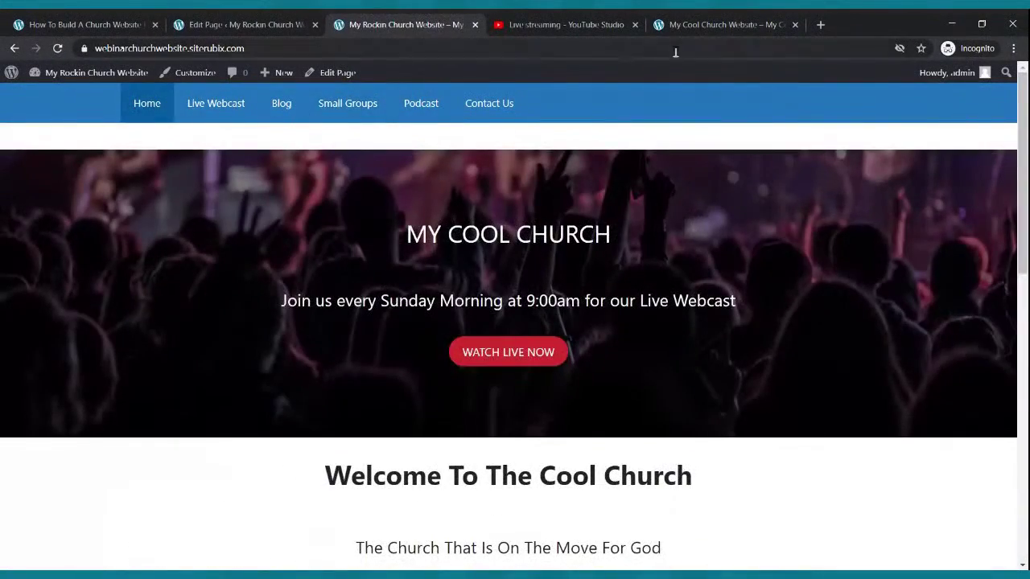
- Compare the Rockin Church home page with the older Cool Church site, then return to the Small Groups editor
{"action": "left_click", "coordinate": [688, 25]}
{"action": "scroll", "coordinate": [621, 202], "scroll_direction": "up", "scroll_amount": 10}
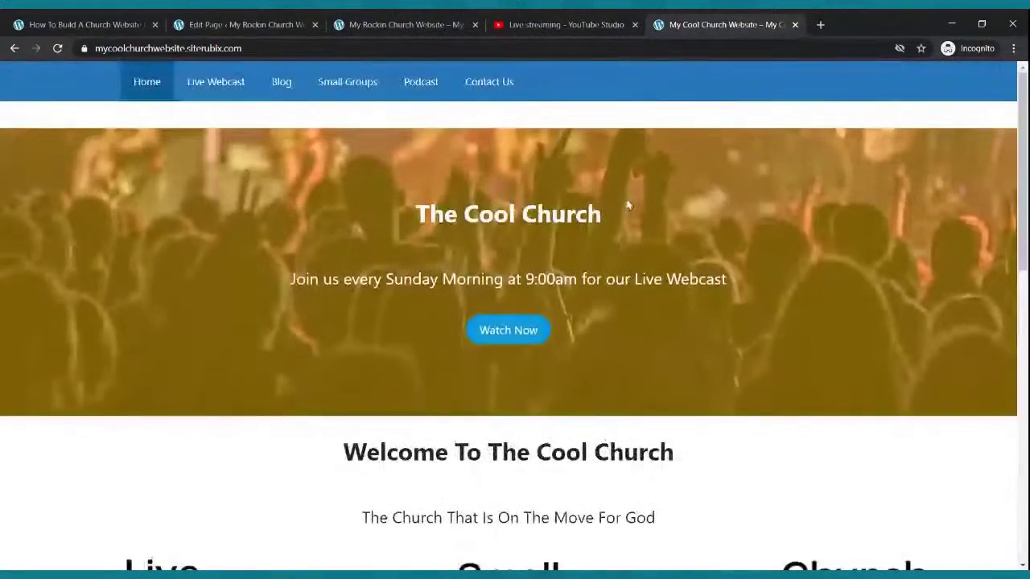
{"action": "scroll", "coordinate": [662, 103], "scroll_direction": "down", "scroll_amount": 10}
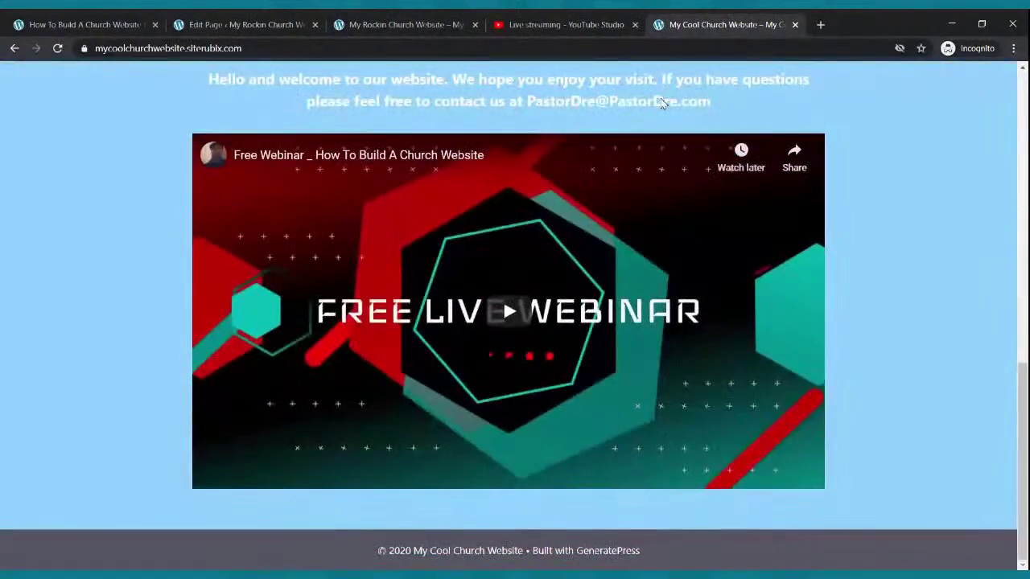
{"action": "left_click", "coordinate": [358, 20]}
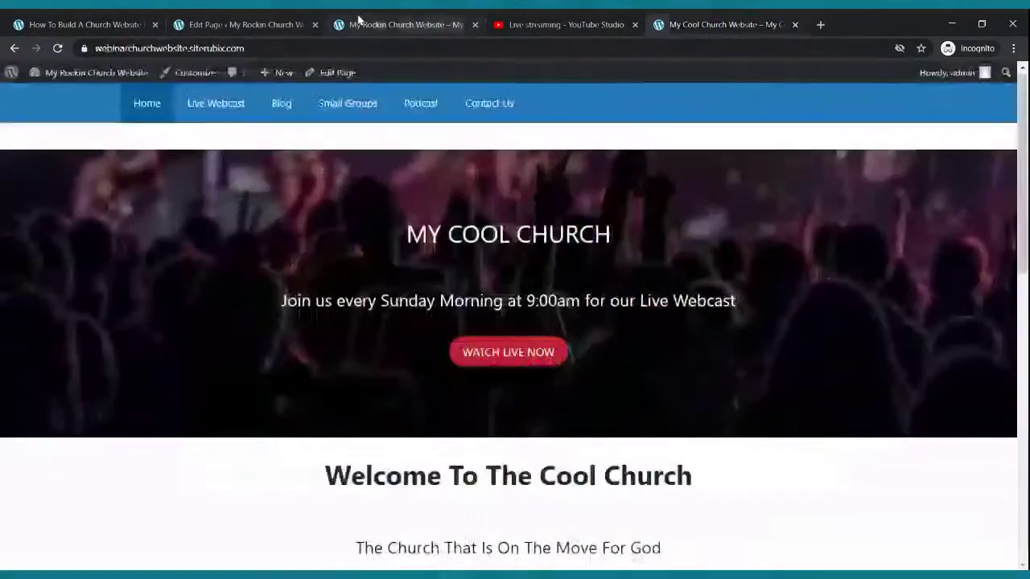
{"action": "scroll", "coordinate": [370, 151], "scroll_direction": "down", "scroll_amount": 8}
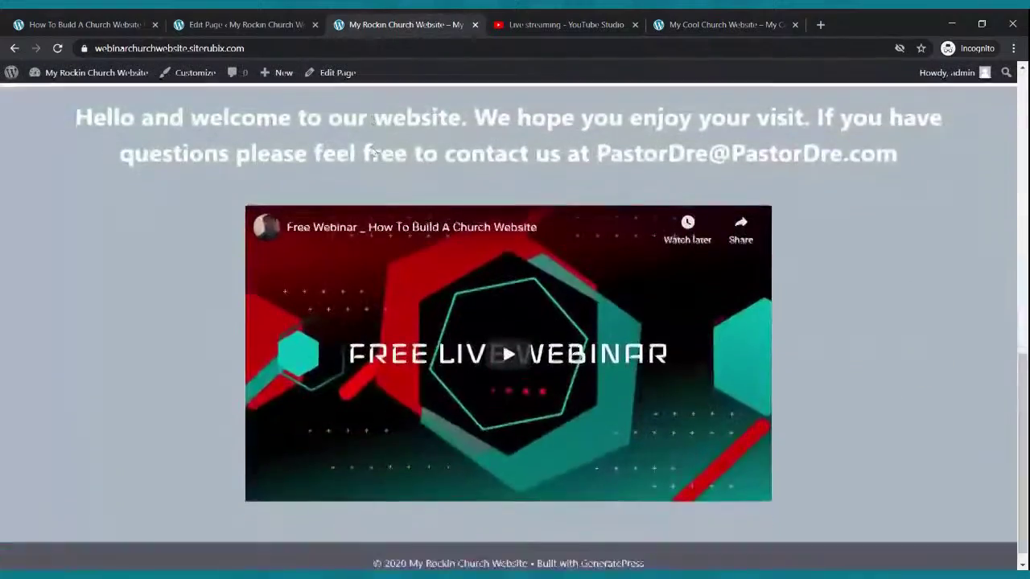
{"action": "scroll", "coordinate": [374, 157], "scroll_direction": "up", "scroll_amount": 10}
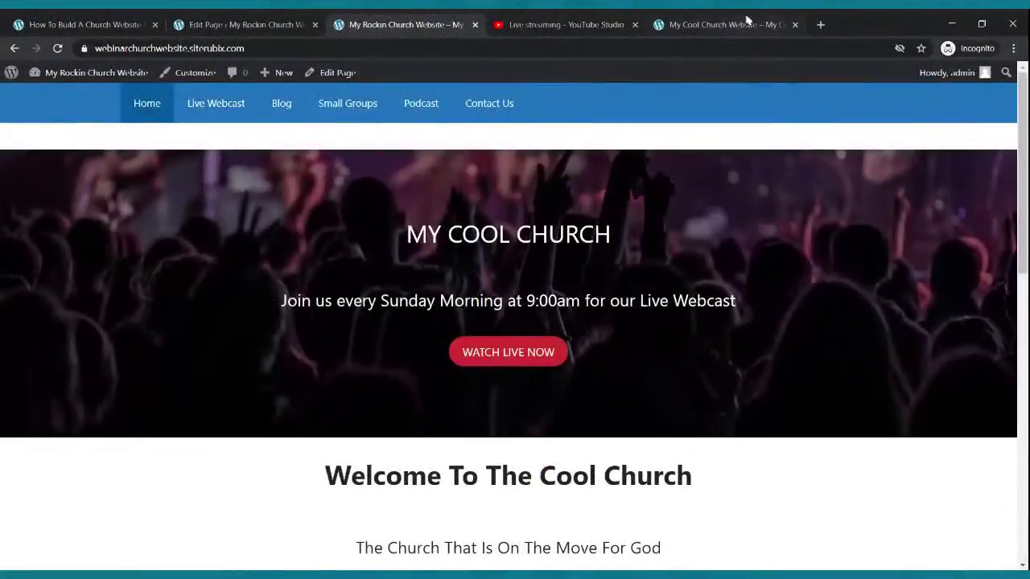
{"action": "left_click", "coordinate": [753, 19]}
{"action": "scroll", "coordinate": [672, 286], "scroll_direction": "up", "scroll_amount": 8}
{"action": "scroll", "coordinate": [660, 286], "scroll_direction": "down", "scroll_amount": 6}
{"action": "scroll", "coordinate": [658, 283], "scroll_direction": "down", "scroll_amount": 3}
{"action": "scroll", "coordinate": [650, 207], "scroll_direction": "up", "scroll_amount": 8}
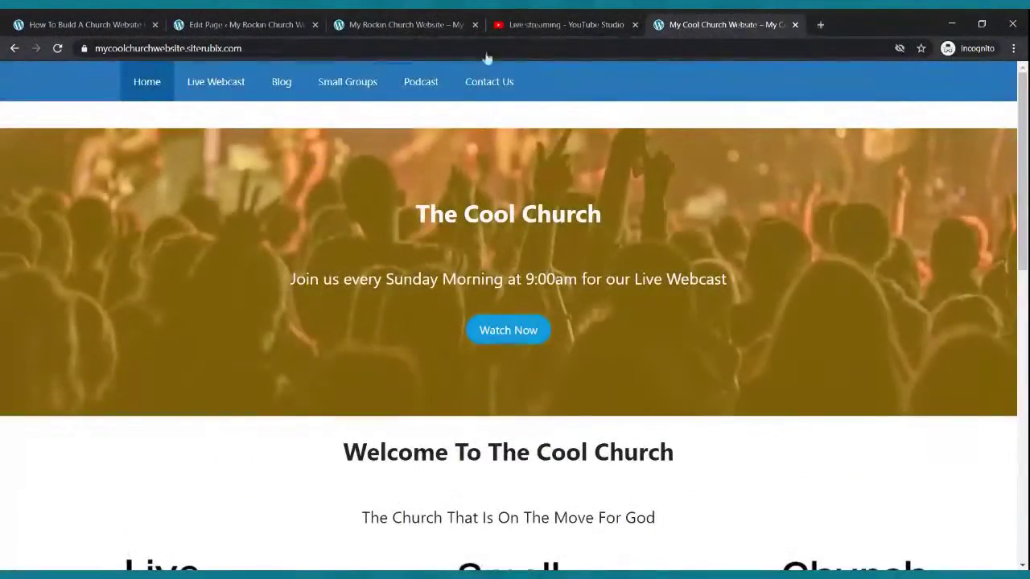
{"action": "left_click", "coordinate": [403, 22]}
{"action": "scroll", "coordinate": [450, 237], "scroll_direction": "down", "scroll_amount": 5}
{"action": "scroll", "coordinate": [443, 233], "scroll_direction": "down", "scroll_amount": 5}
{"action": "scroll", "coordinate": [445, 253], "scroll_direction": "up", "scroll_amount": 7}
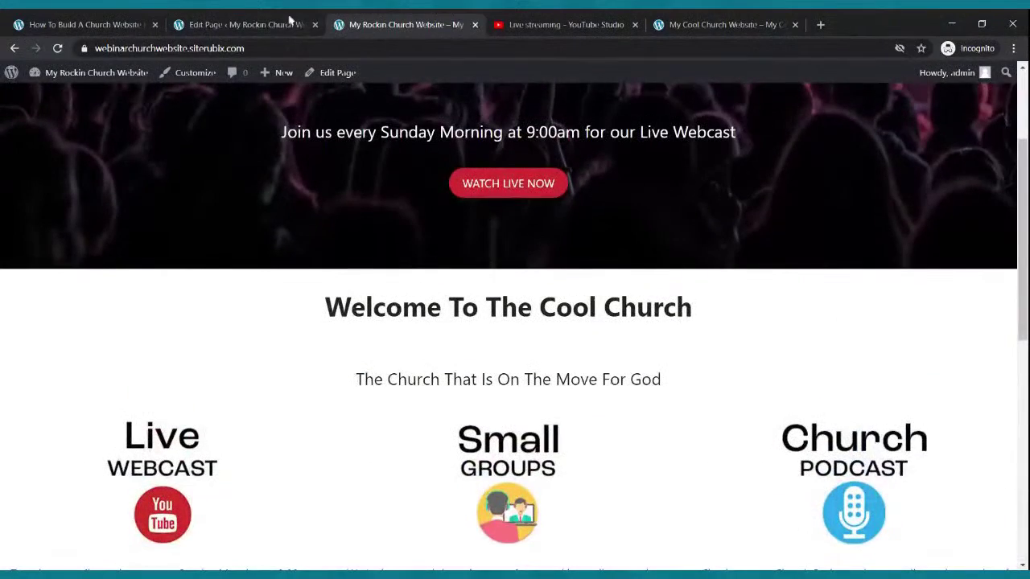
{"action": "left_click", "coordinate": [310, 18]}
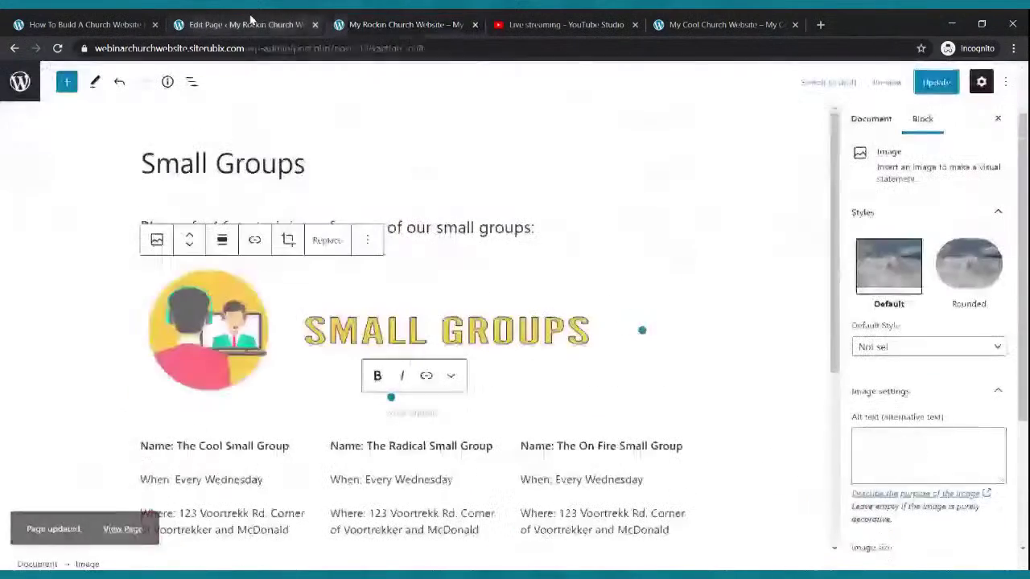
- Open the Podcast page in the block editor from the Pages list, plus a new browser tab
{"action": "left_click", "coordinate": [26, 85]}
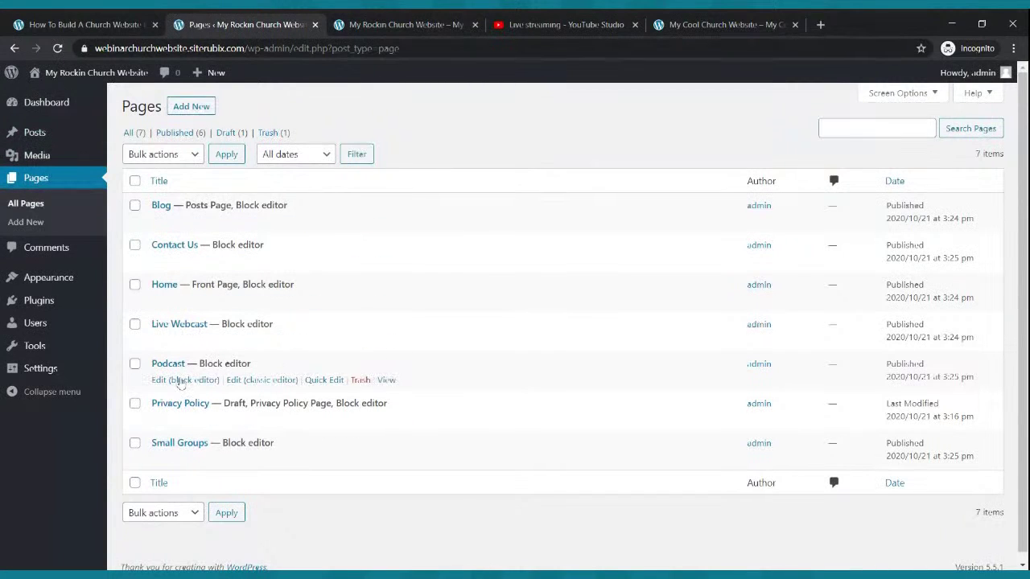
{"action": "left_click", "coordinate": [178, 381]}
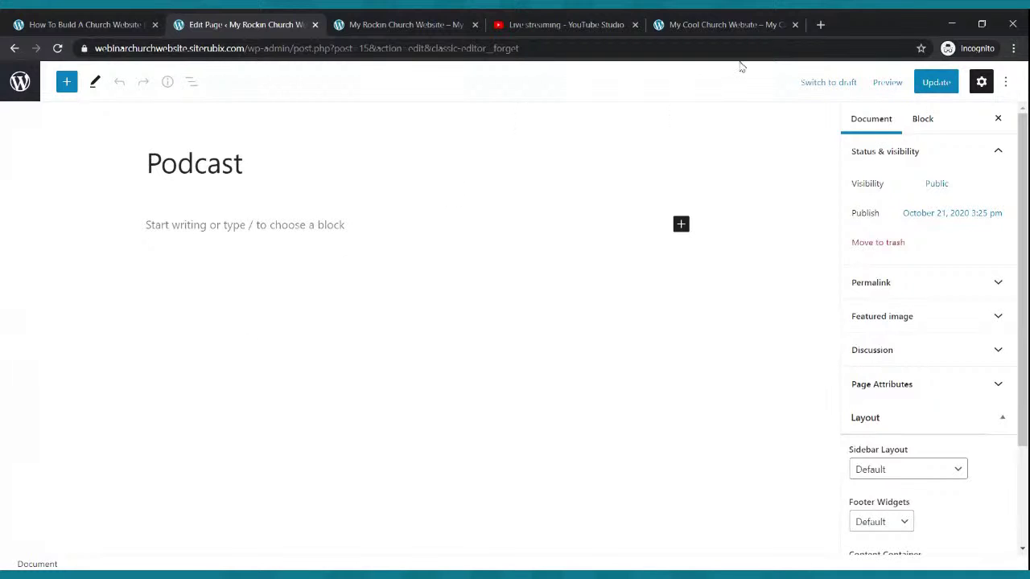
{"action": "left_click", "coordinate": [821, 24]}
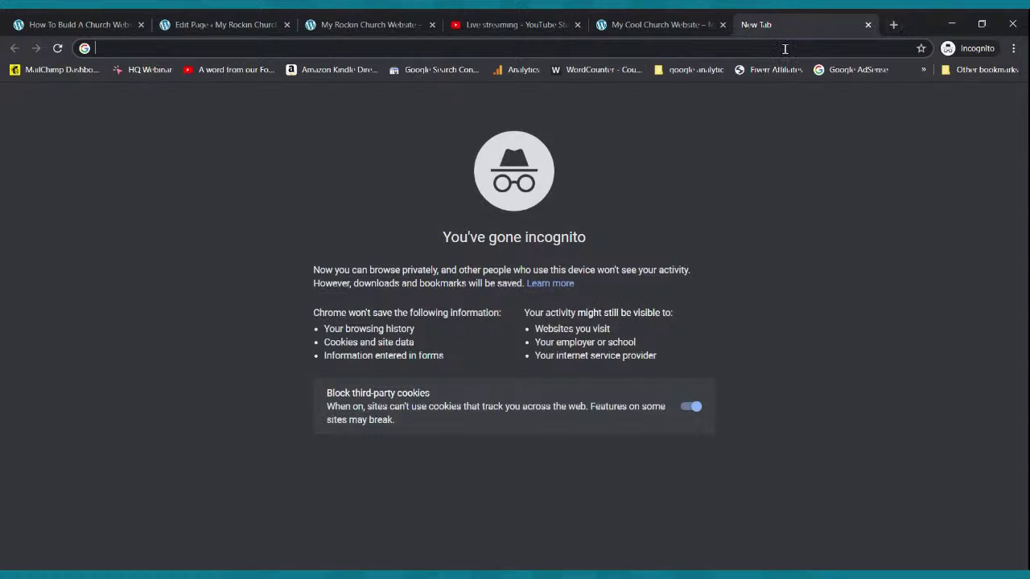
- Go to the Spreaker website and sign in with the saved account details
{"action": "type", "text": "spreak"}
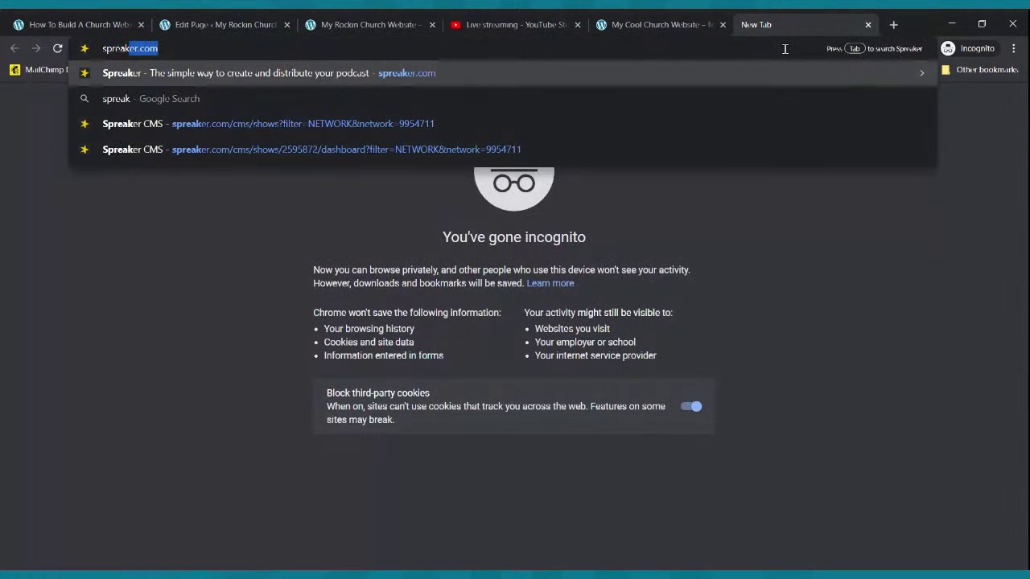
{"action": "key", "text": "Return"}
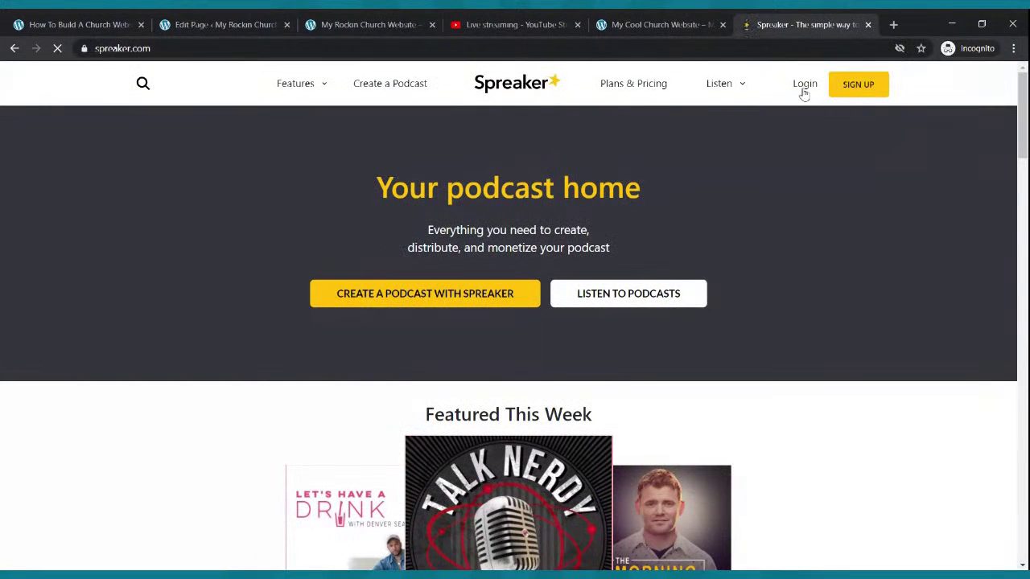
{"action": "left_click", "coordinate": [804, 86]}
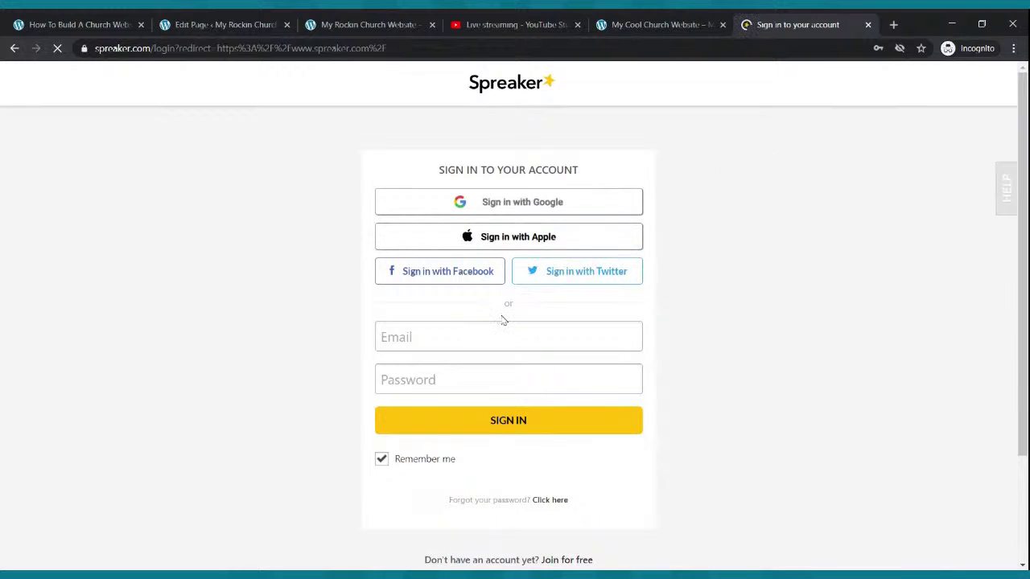
{"action": "left_click", "coordinate": [492, 332]}
{"action": "left_click", "coordinate": [477, 369]}
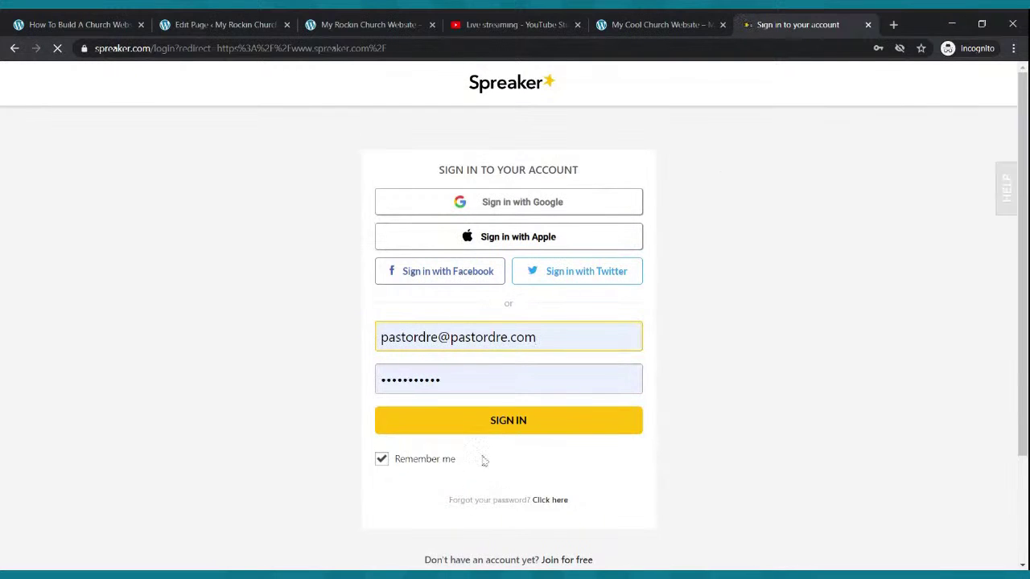
{"action": "left_click", "coordinate": [482, 430]}
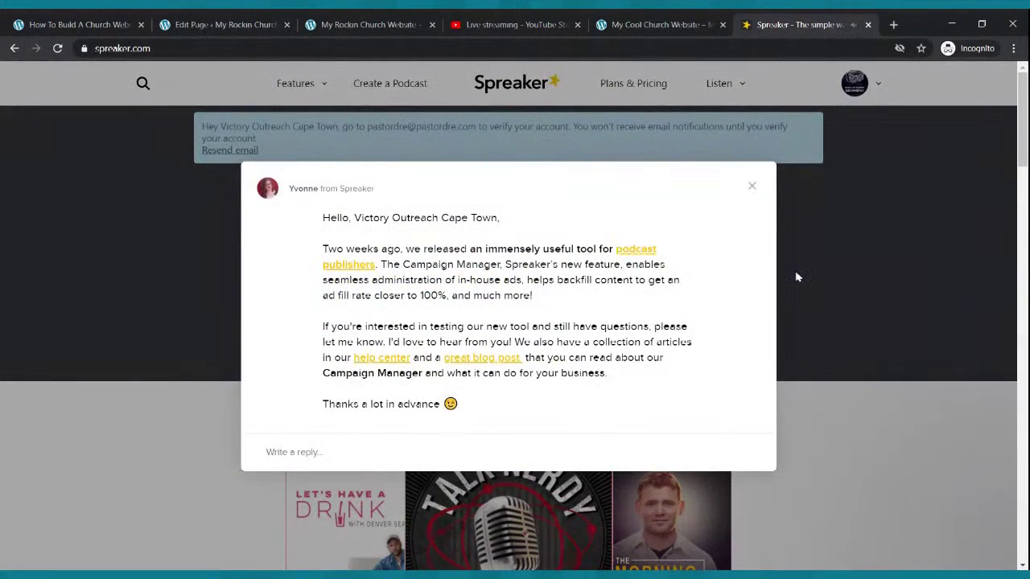
- Dismiss the support popup and choose My Podcasts from the account menu
{"action": "left_click", "coordinate": [796, 277]}
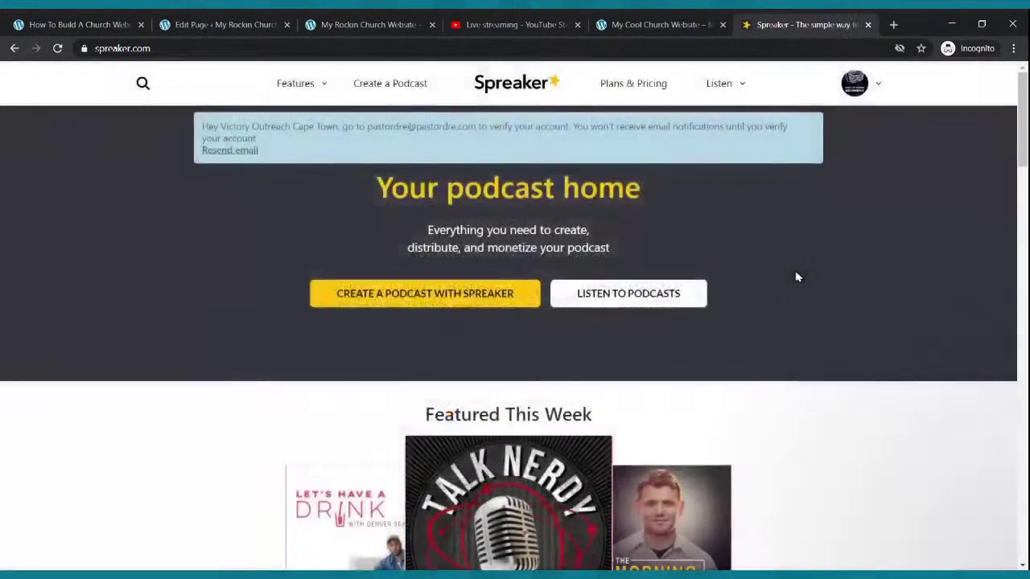
{"action": "left_click", "coordinate": [878, 87]}
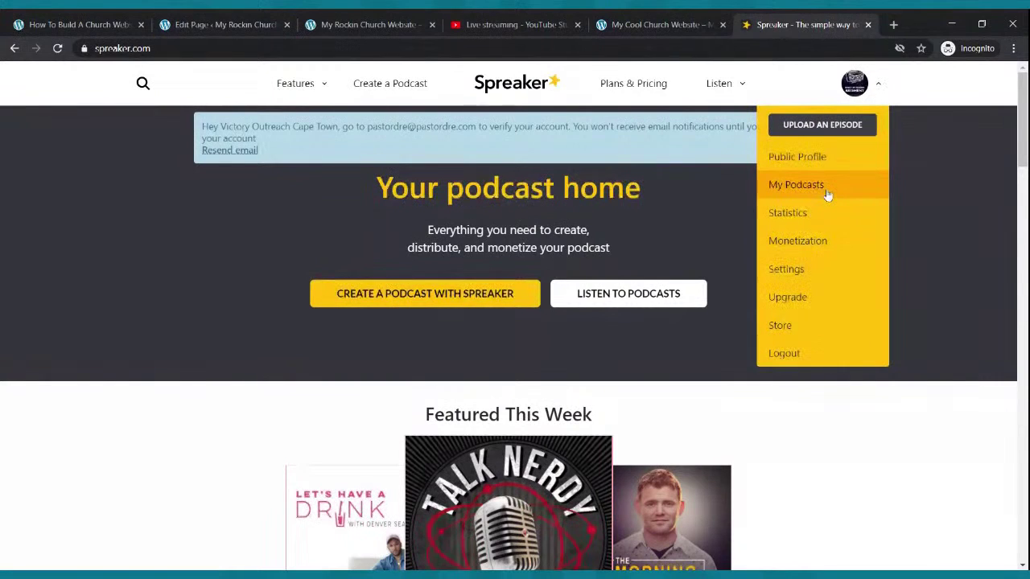
{"action": "left_click", "coordinate": [827, 193]}
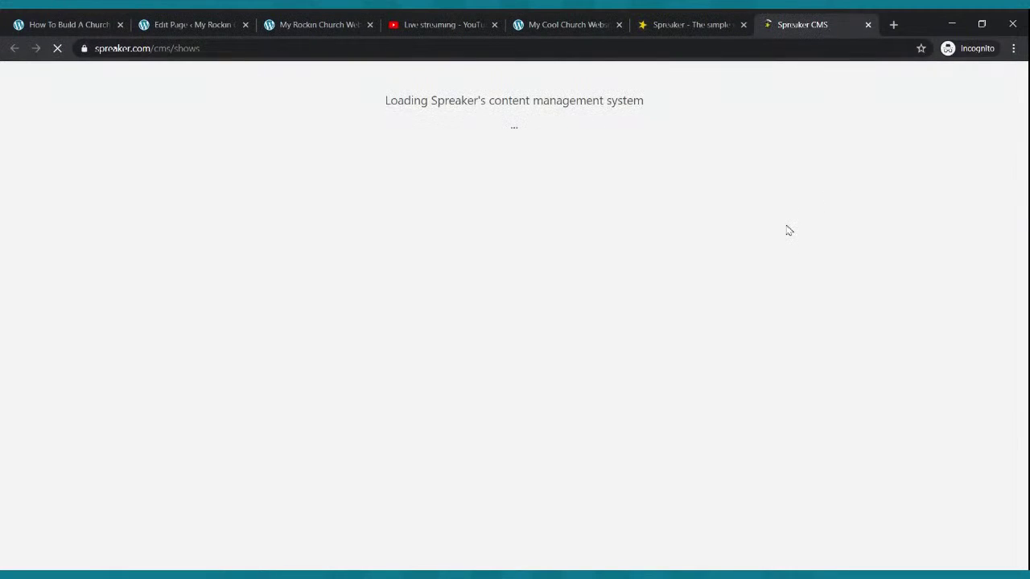
- View the Rise Up Radio Segment RSS feed document, select its address, and close it
{"action": "mouse_move", "coordinate": [787, 233]}
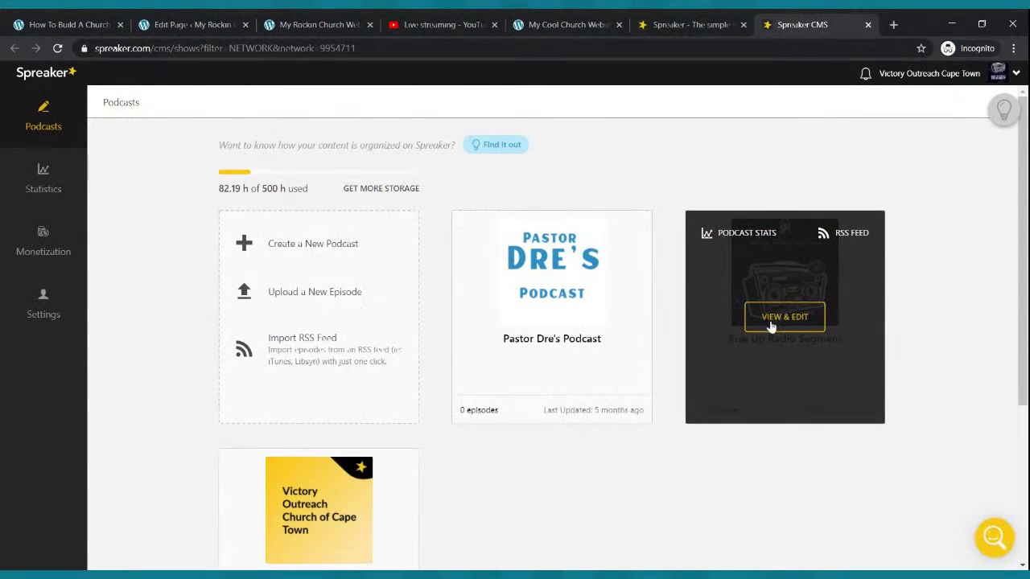
{"action": "left_click", "coordinate": [853, 242]}
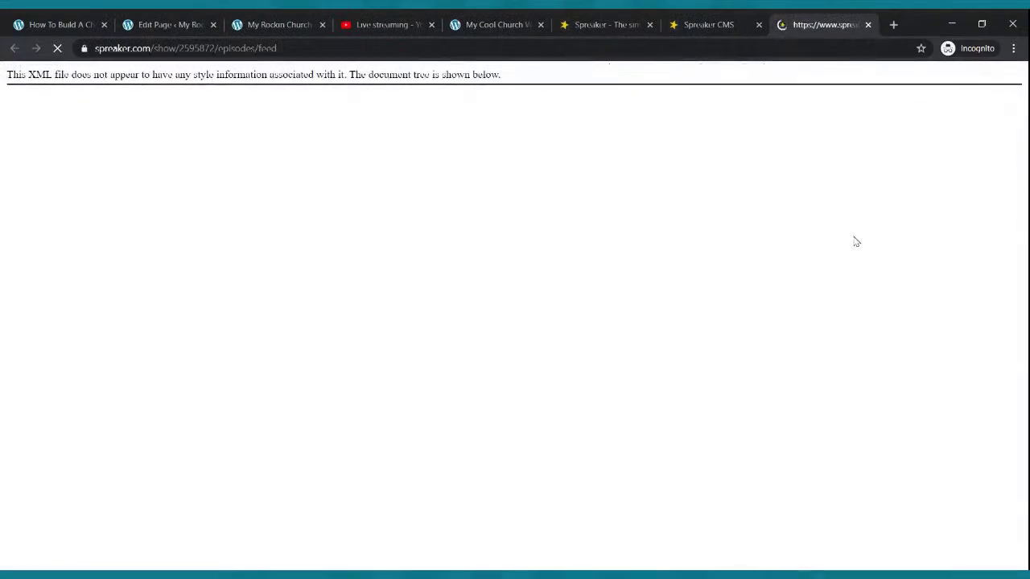
{"action": "left_click", "coordinate": [256, 50]}
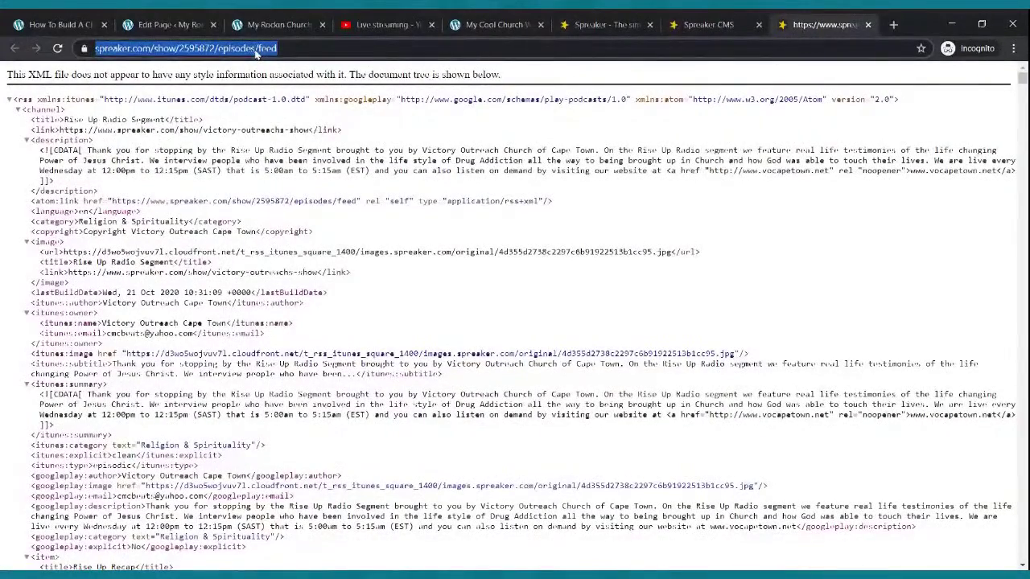
{"action": "left_click", "coordinate": [869, 25]}
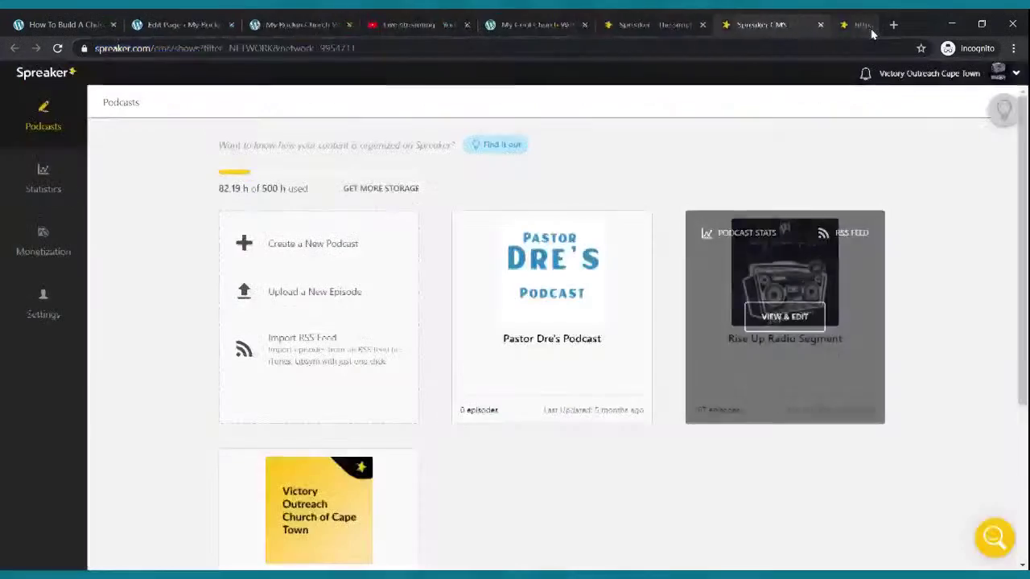
- Reveal the RSS link on the Rise Up Radio Segment dashboard and return to the Podcast editor
{"action": "mouse_move", "coordinate": [783, 310]}
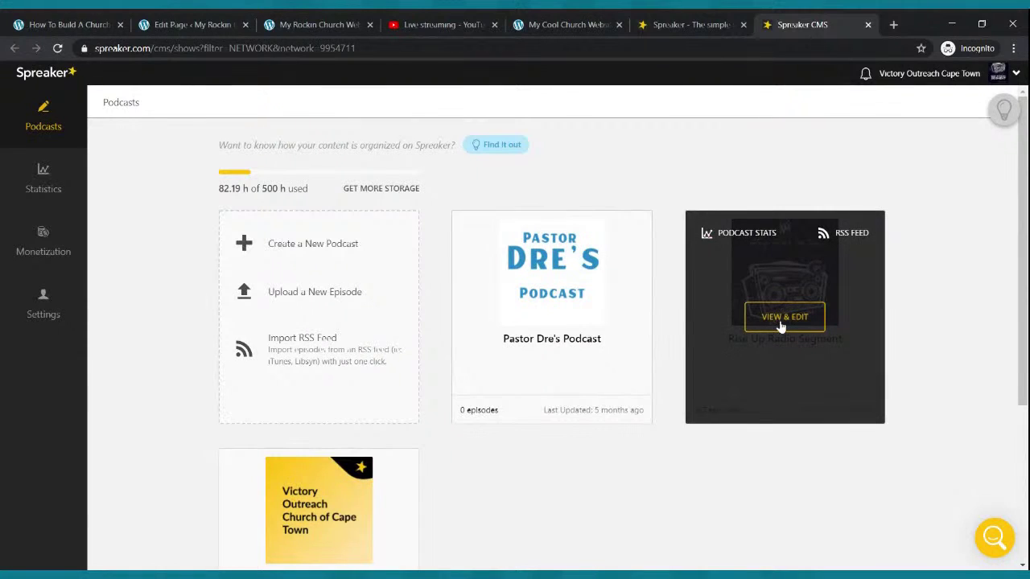
{"action": "left_click", "coordinate": [780, 322]}
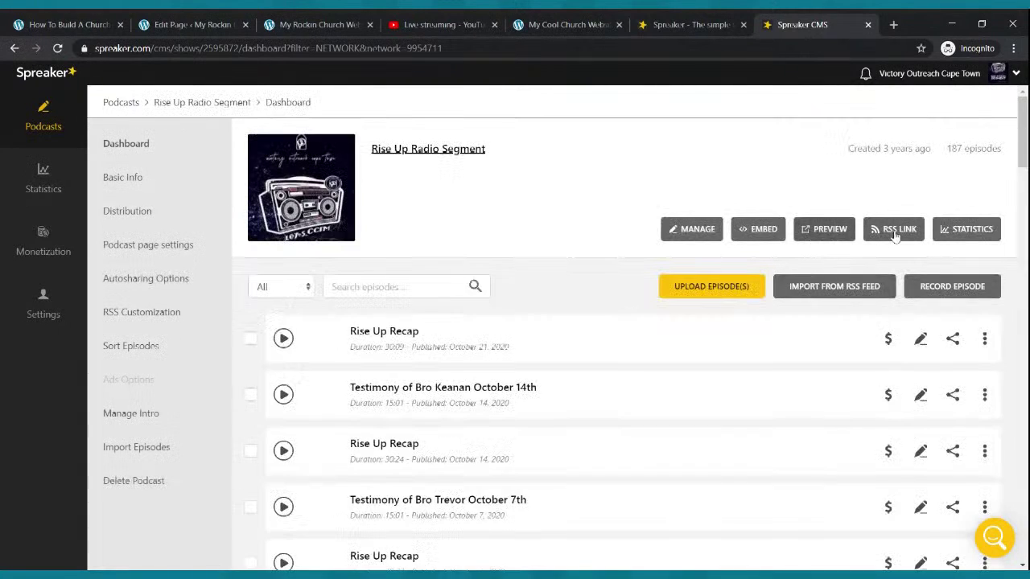
{"action": "left_click", "coordinate": [895, 233]}
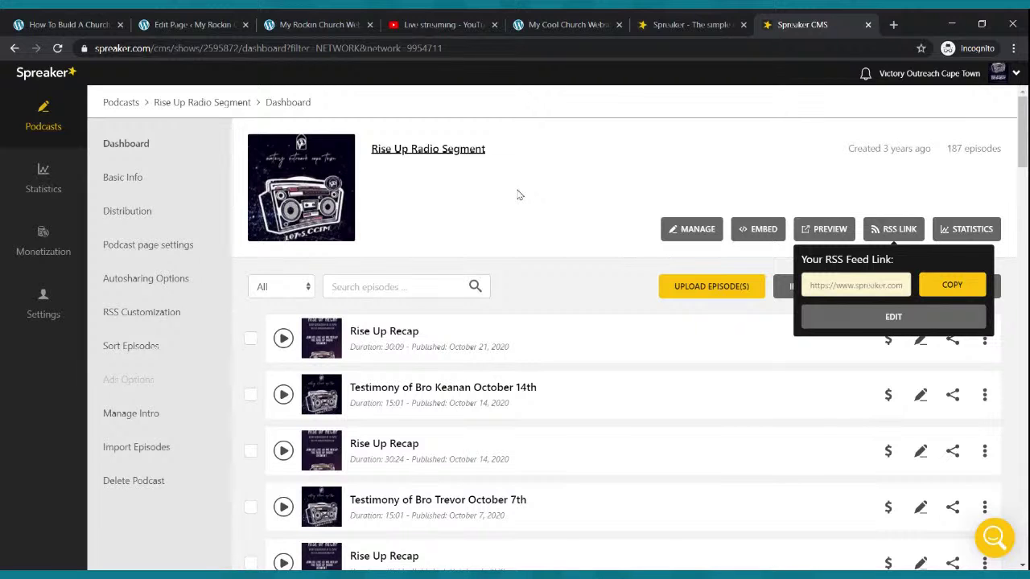
{"action": "left_click", "coordinate": [226, 20]}
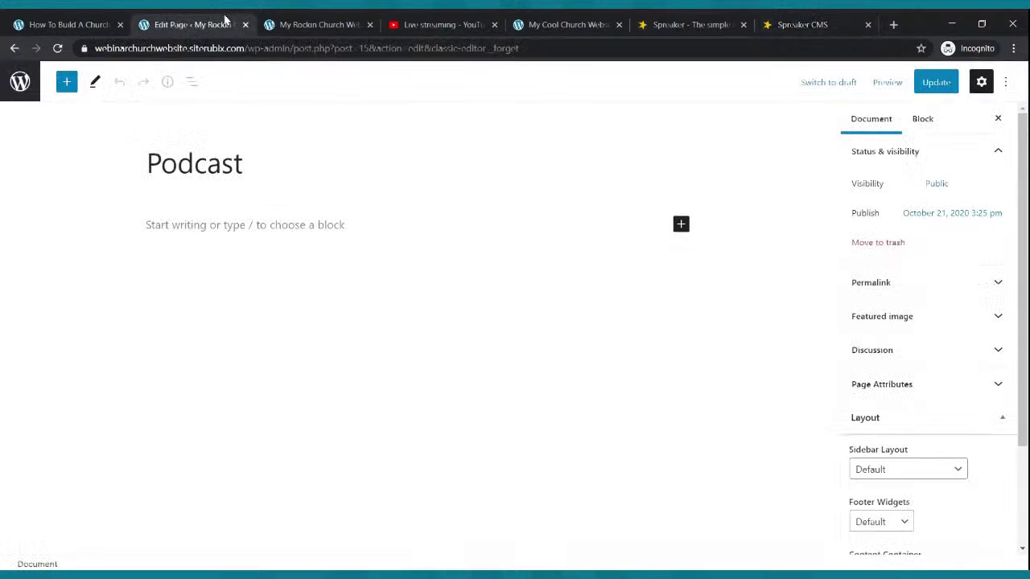
- Write 'Welcome to our church podcast:' and add an RSS block below it
{"action": "left_click", "coordinate": [266, 222]}
{"action": "type", "text": "Welcome to our church podcast:"}
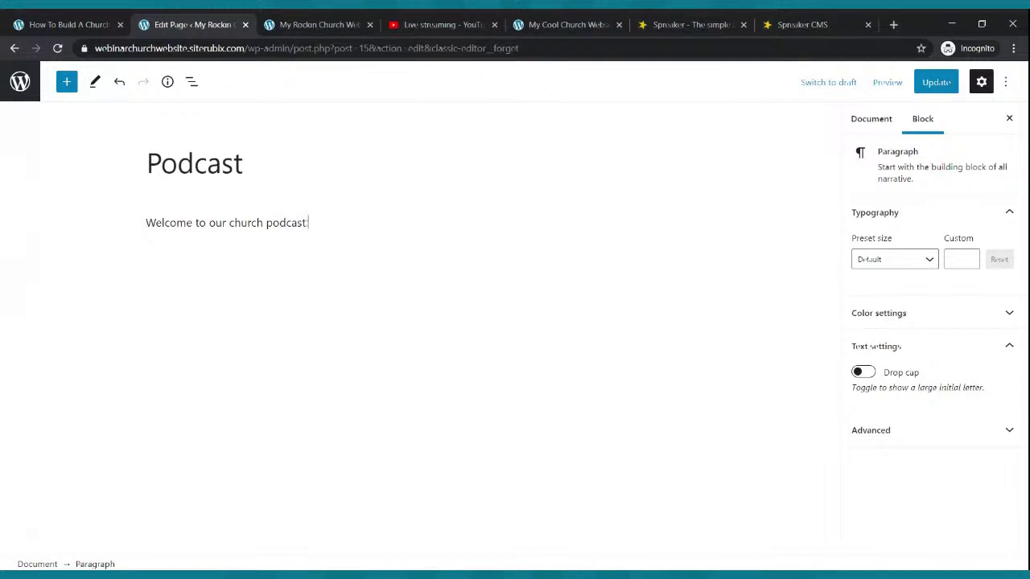
{"action": "key", "text": "Return"}
{"action": "left_click", "coordinate": [682, 256]}
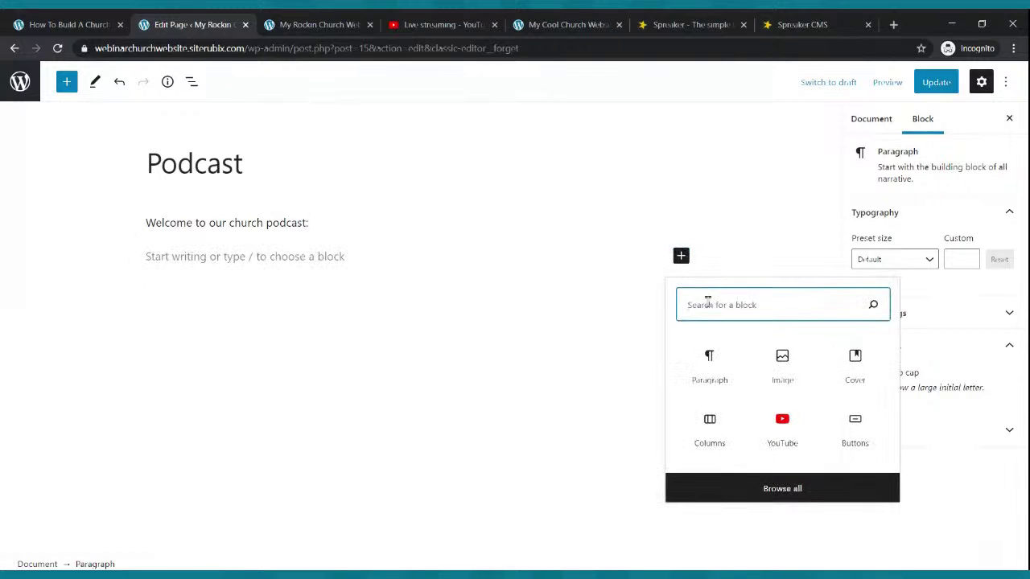
{"action": "type", "text": "rss"}
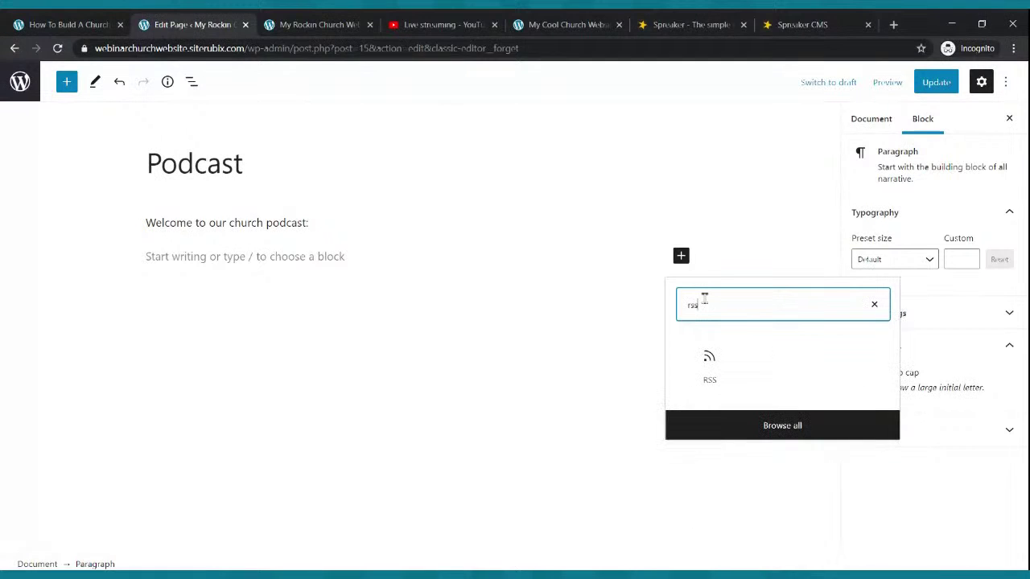
{"action": "left_click", "coordinate": [713, 361]}
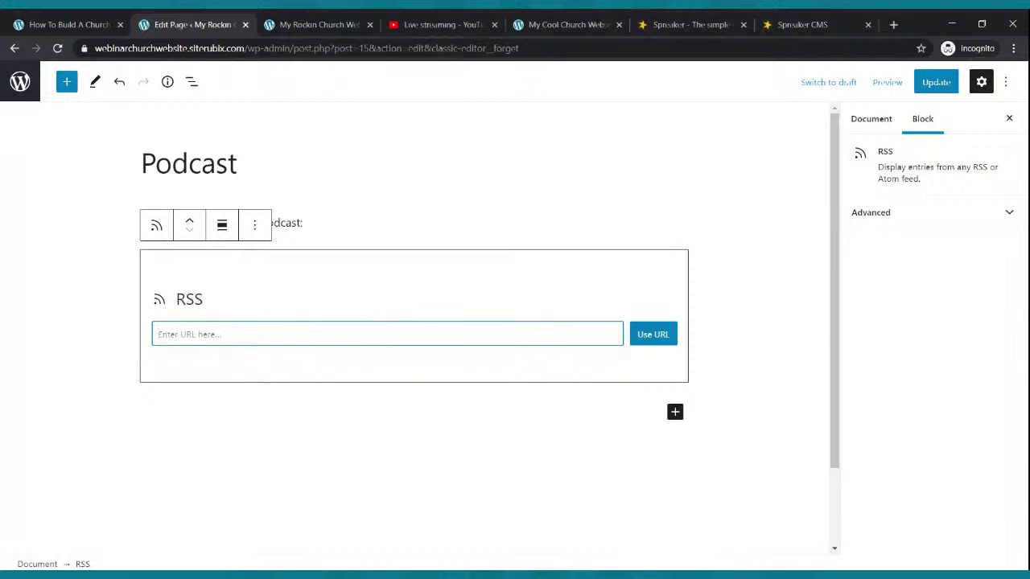
- Load the copied Spreaker RSS feed URL into the block and update the Podcast page
{"action": "left_click", "coordinate": [776, 24]}
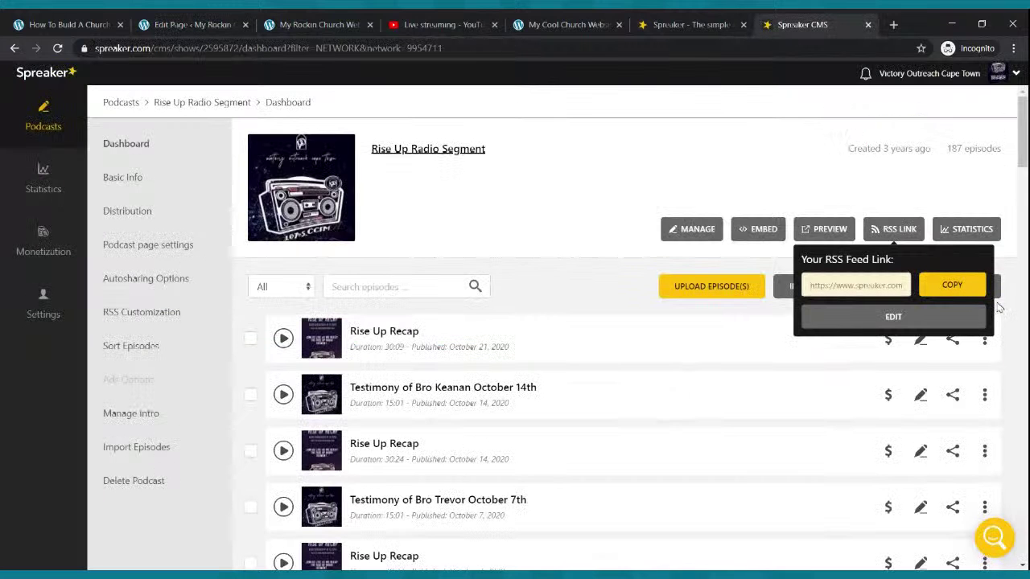
{"action": "left_click", "coordinate": [952, 286]}
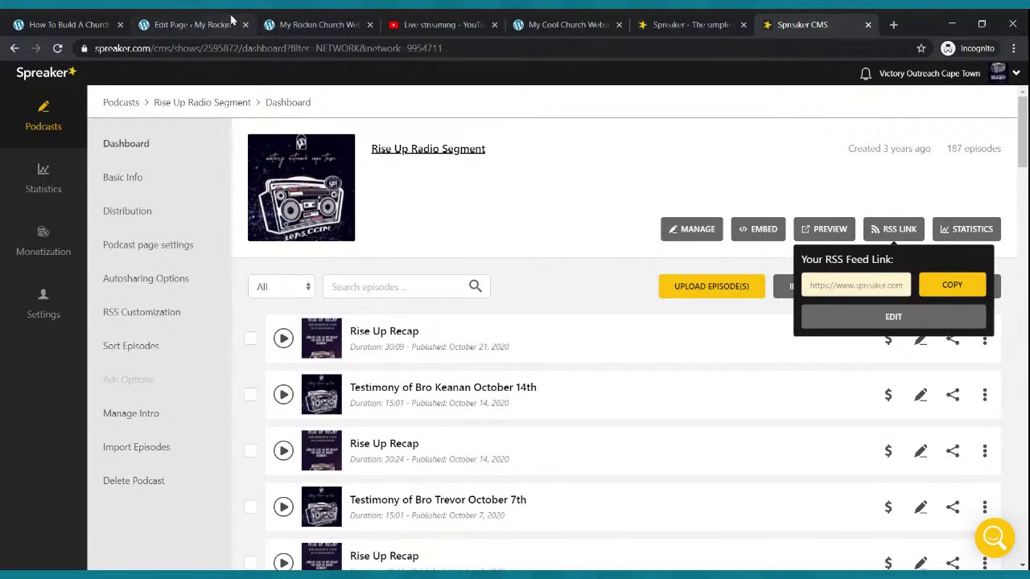
{"action": "left_click", "coordinate": [211, 24]}
{"action": "key", "text": "ctrl+v"}
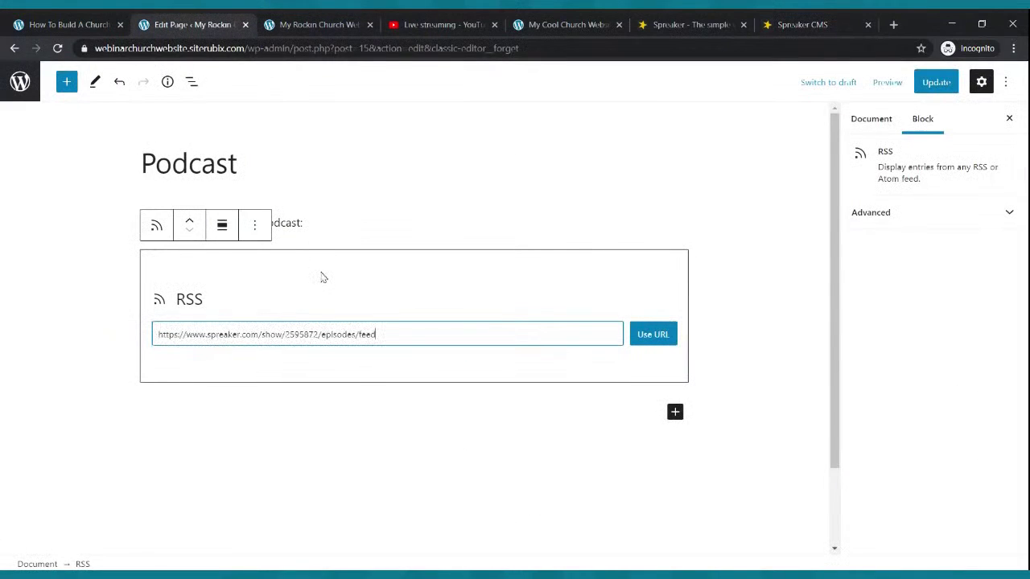
{"action": "left_click", "coordinate": [642, 341]}
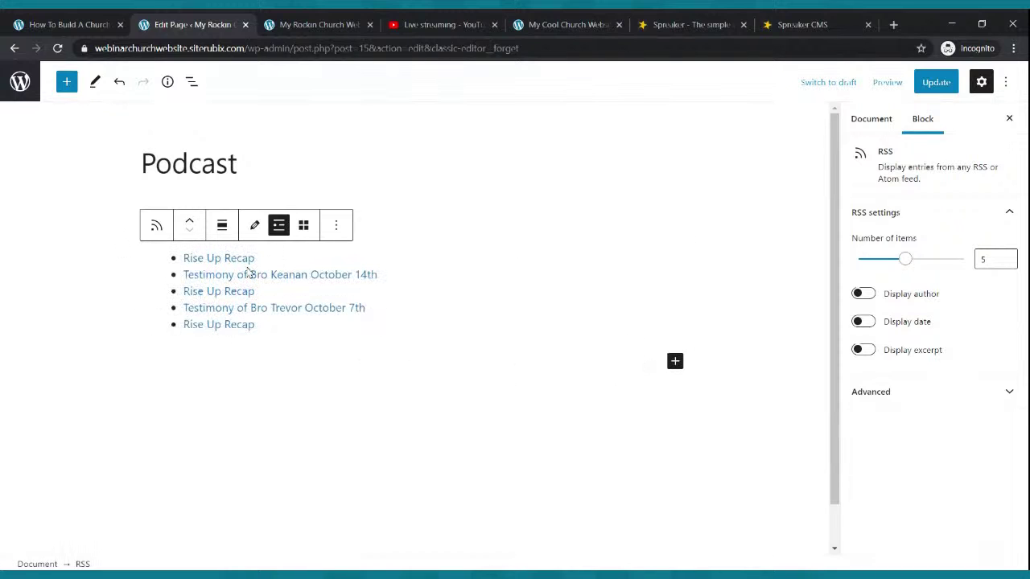
{"action": "left_click", "coordinate": [927, 85]}
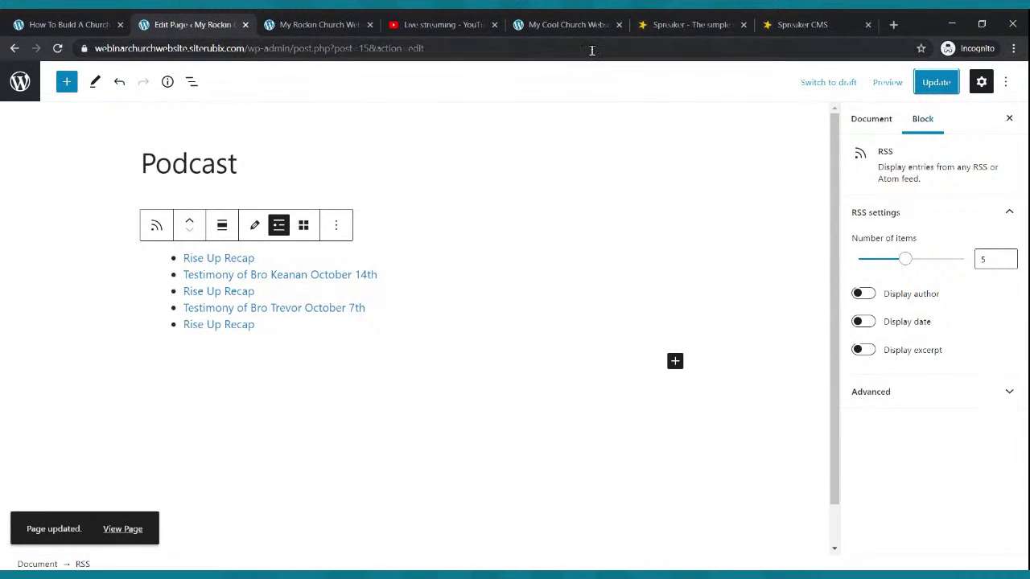
{"action": "left_click", "coordinate": [566, 26]}
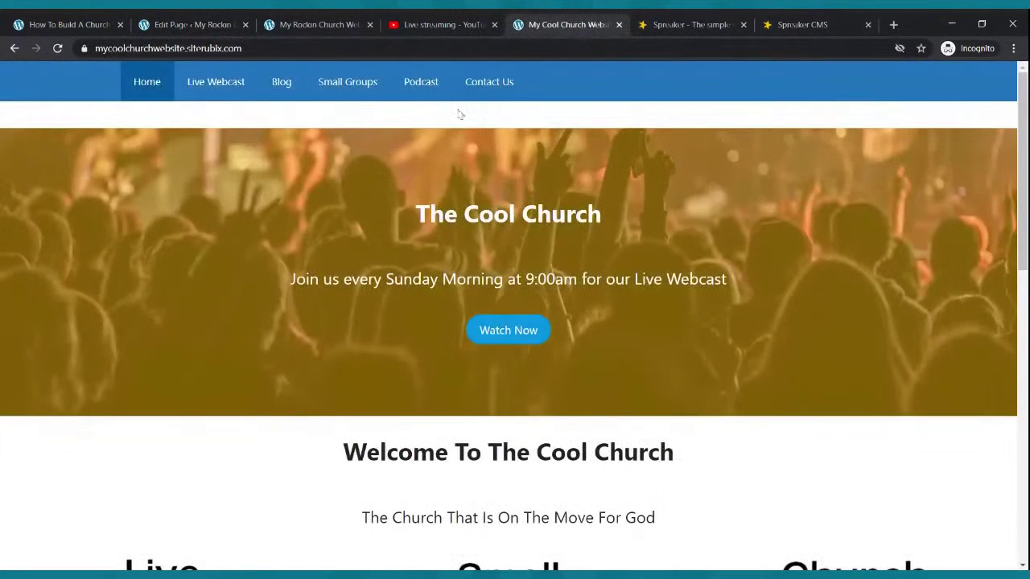
- Open the live Podcast page on both the Cool Church and Rockin Church sites
{"action": "left_click", "coordinate": [413, 95]}
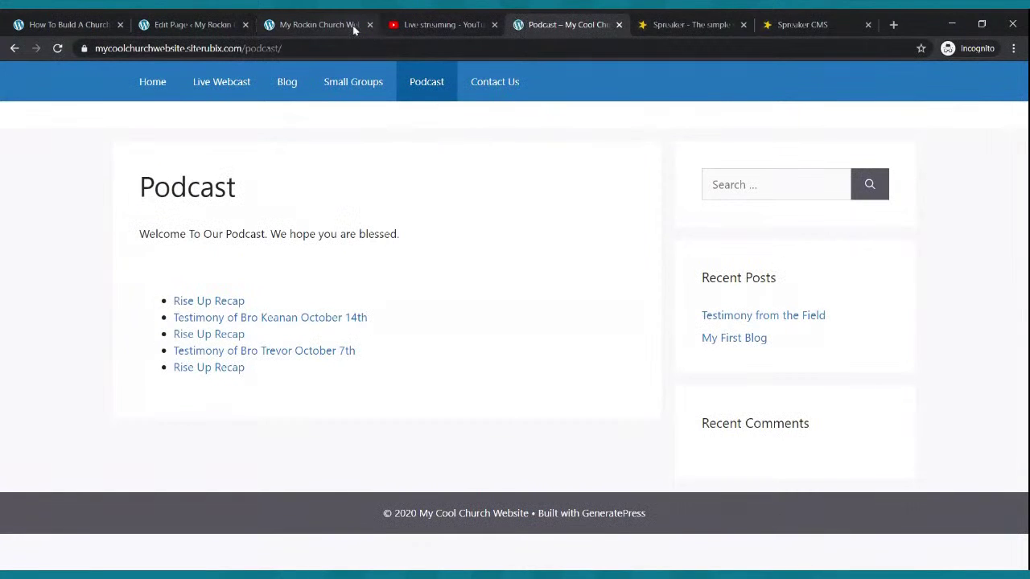
{"action": "left_click", "coordinate": [354, 29]}
{"action": "scroll", "coordinate": [414, 205], "scroll_direction": "up", "scroll_amount": 2}
{"action": "left_click", "coordinate": [419, 108]}
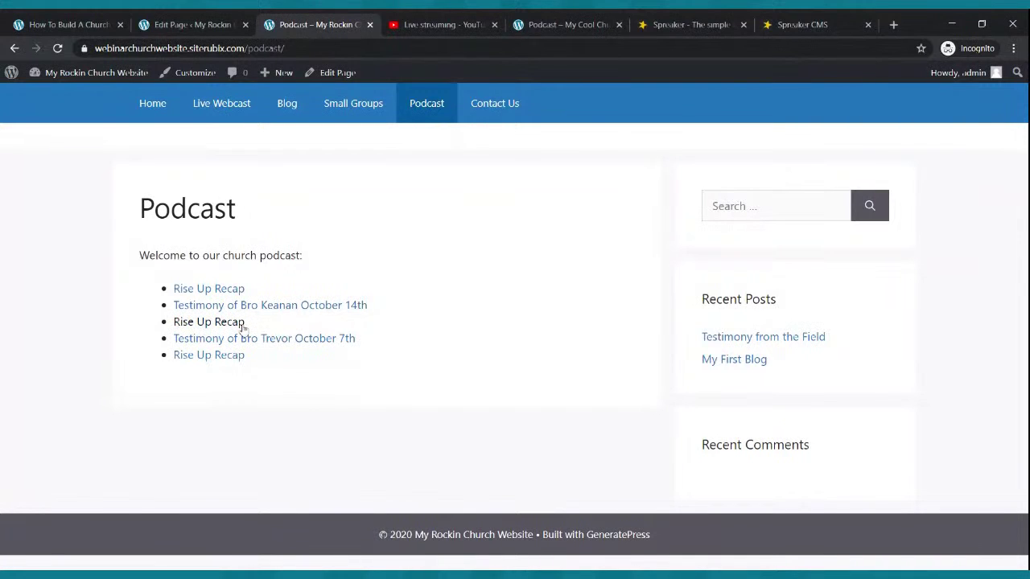
- Close both Spreaker tabs and return to the Podcast page editor
{"action": "left_click", "coordinate": [808, 26]}
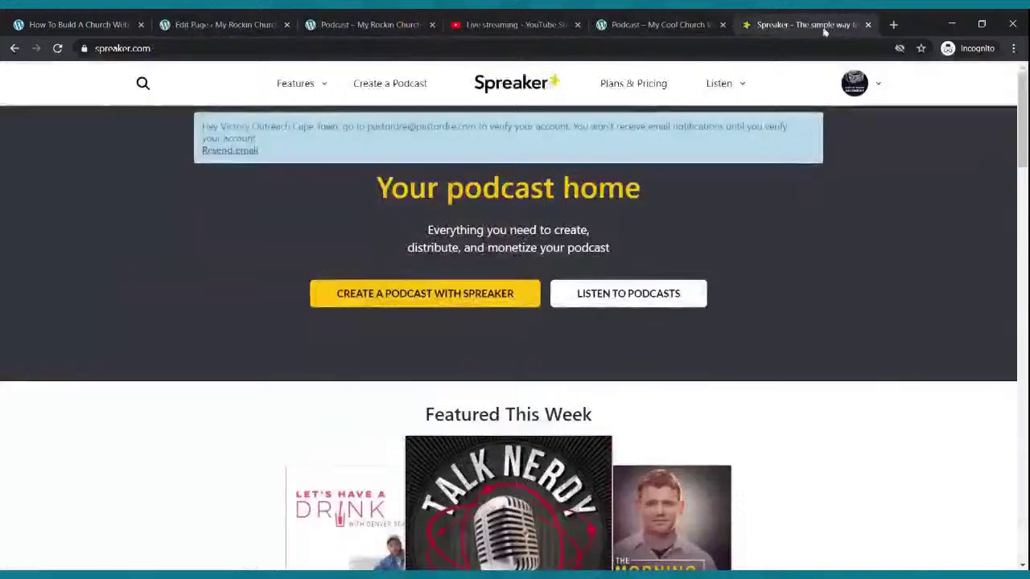
{"action": "left_click", "coordinate": [867, 24]}
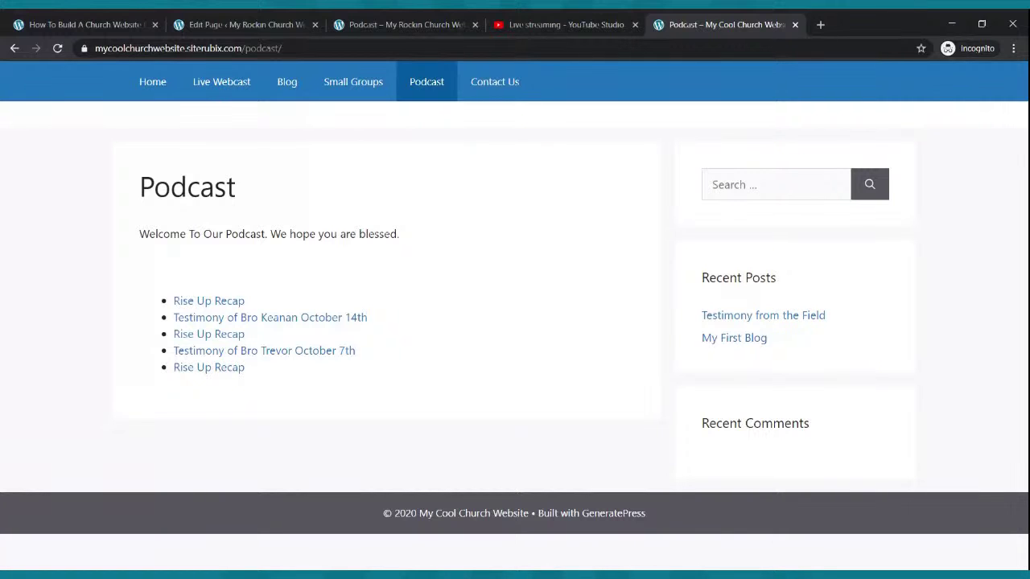
{"action": "left_click", "coordinate": [245, 24]}
- Add an empty paragraph below the Podcast page's welcome line
{"action": "left_click", "coordinate": [314, 171]}
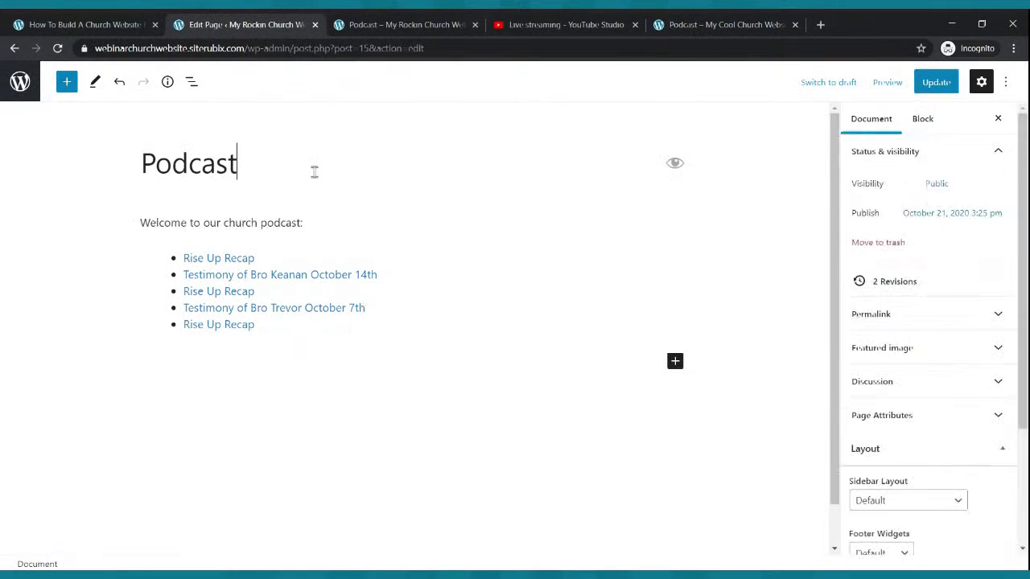
{"action": "left_click", "coordinate": [366, 232]}
{"action": "key", "text": "Return"}
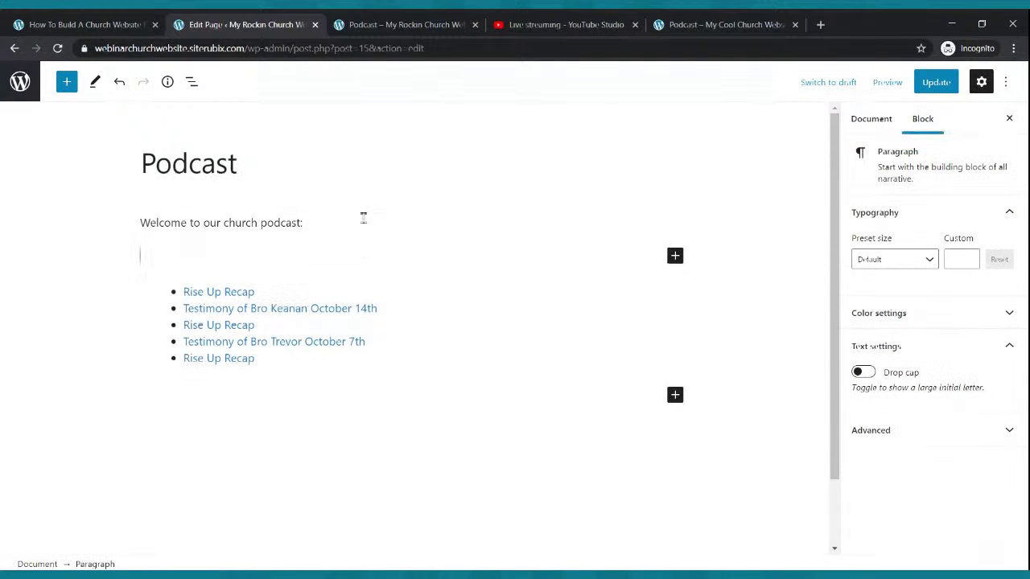
{"action": "left_click", "coordinate": [305, 229]}
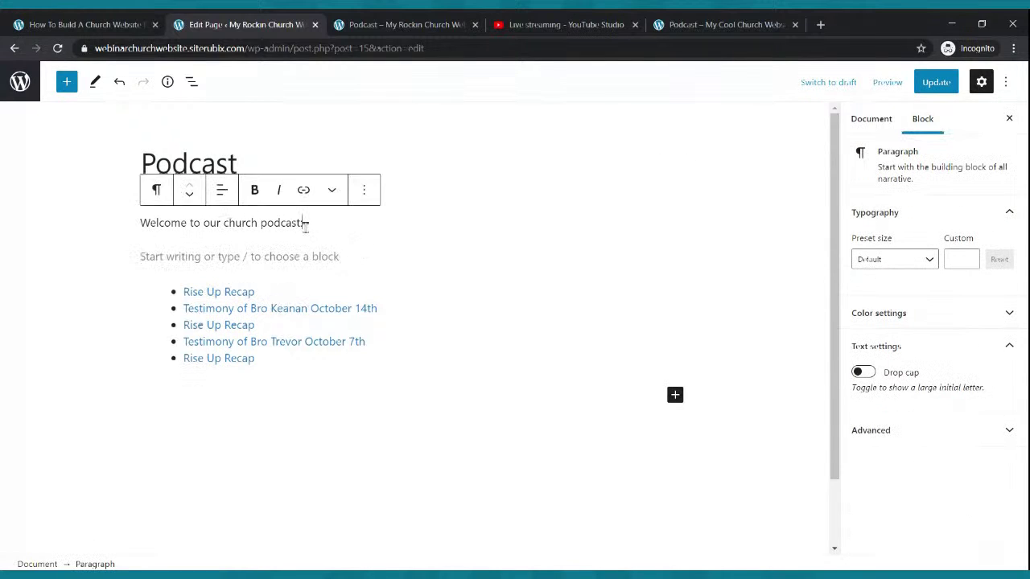
{"action": "left_click", "coordinate": [300, 252]}
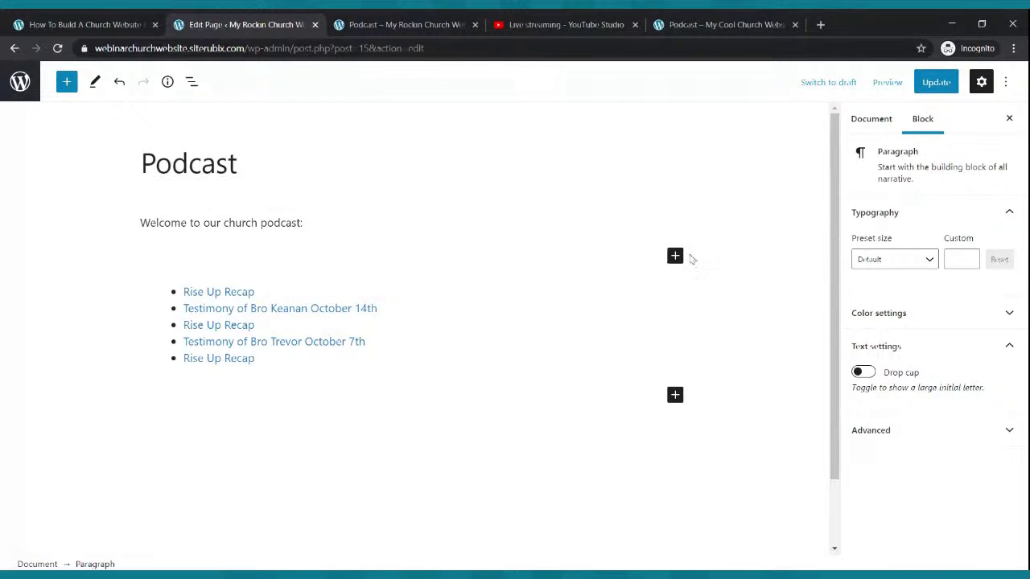
- Insert an Image block with the uploaded Church Podcast picture, update the page, and view it live
{"action": "left_click", "coordinate": [676, 257]}
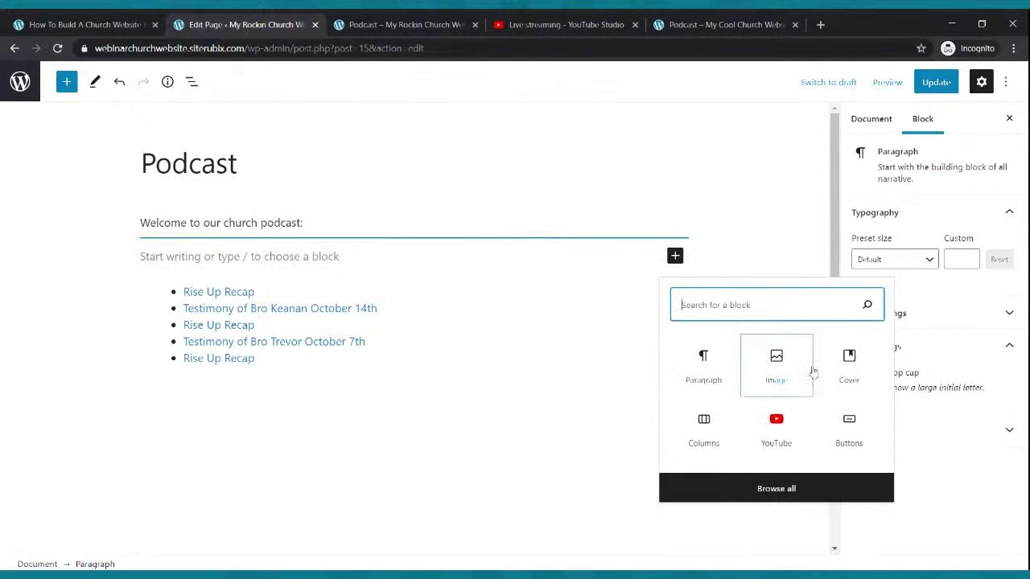
{"action": "left_click", "coordinate": [767, 387]}
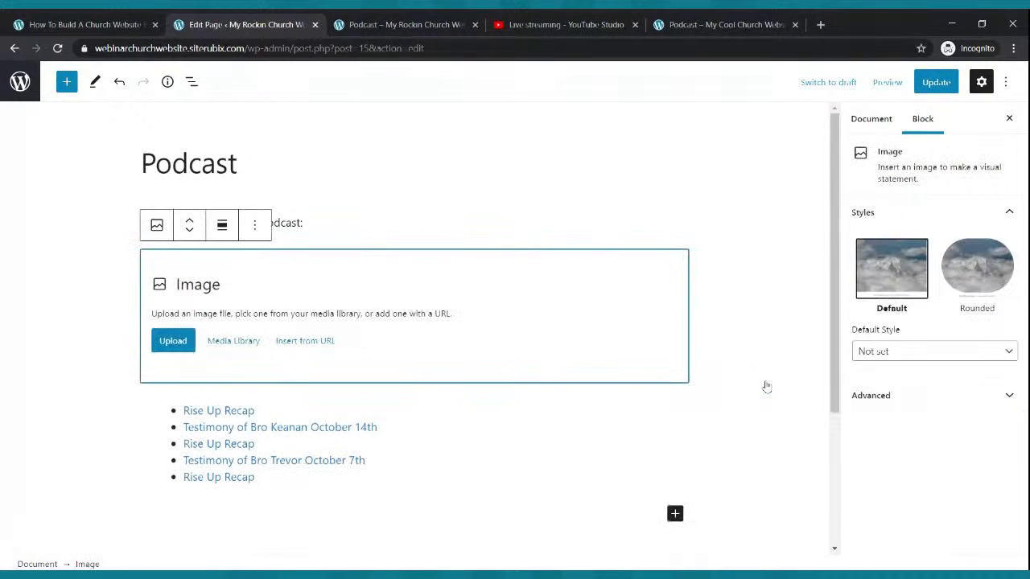
{"action": "left_click", "coordinate": [190, 339]}
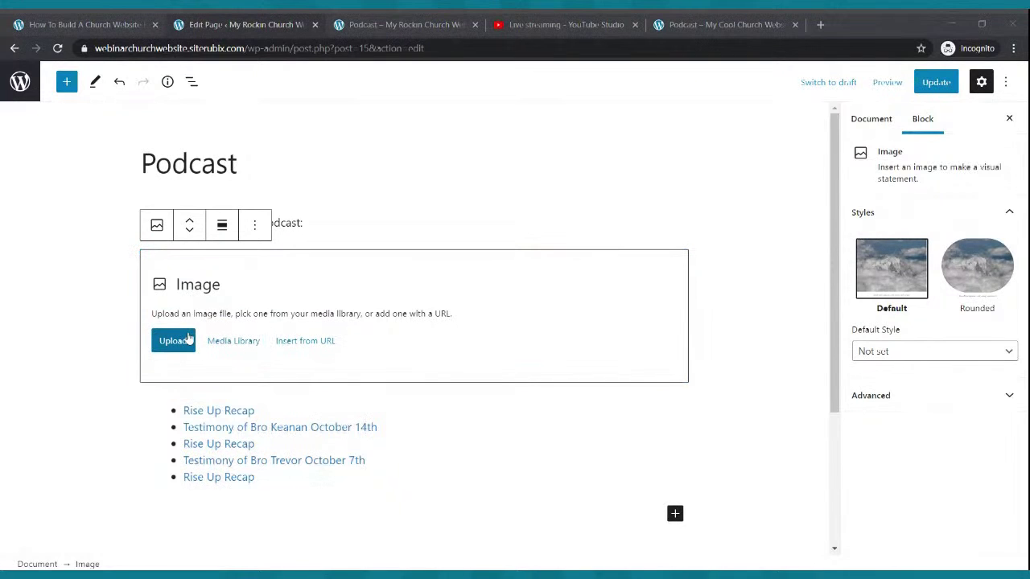
{"action": "double_click", "coordinate": [288, 174]}
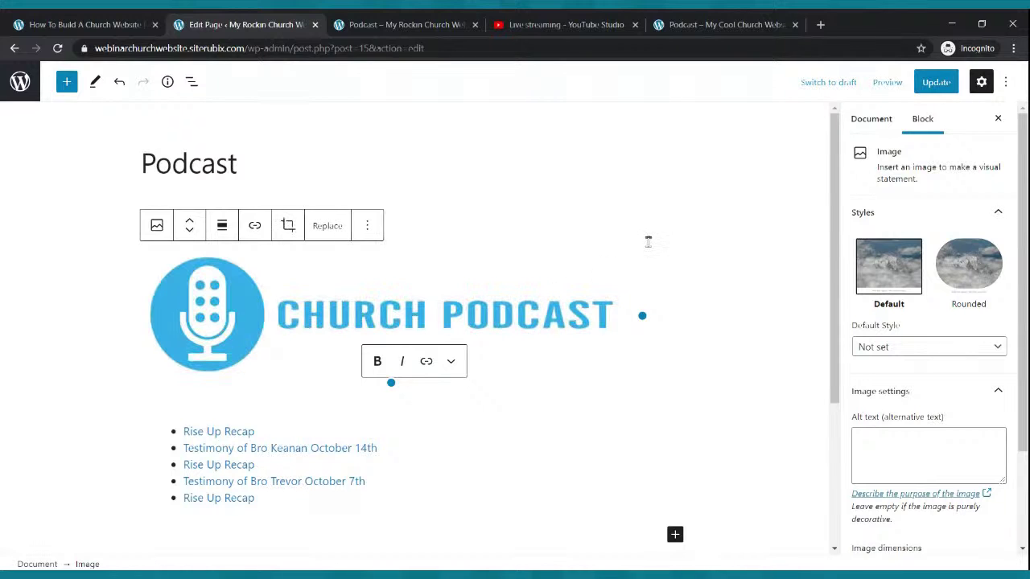
{"action": "left_click", "coordinate": [937, 83]}
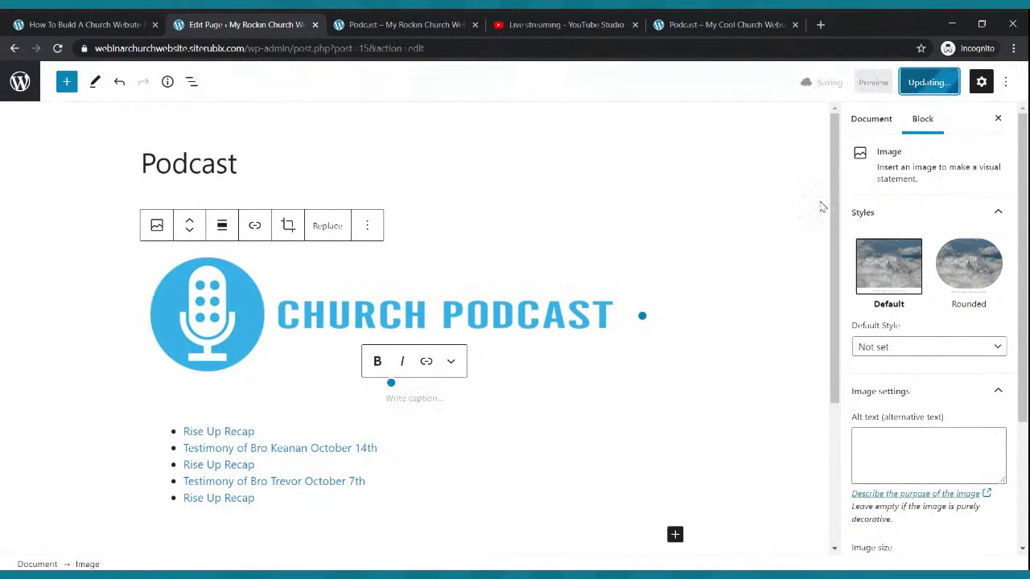
{"action": "left_click", "coordinate": [407, 24]}
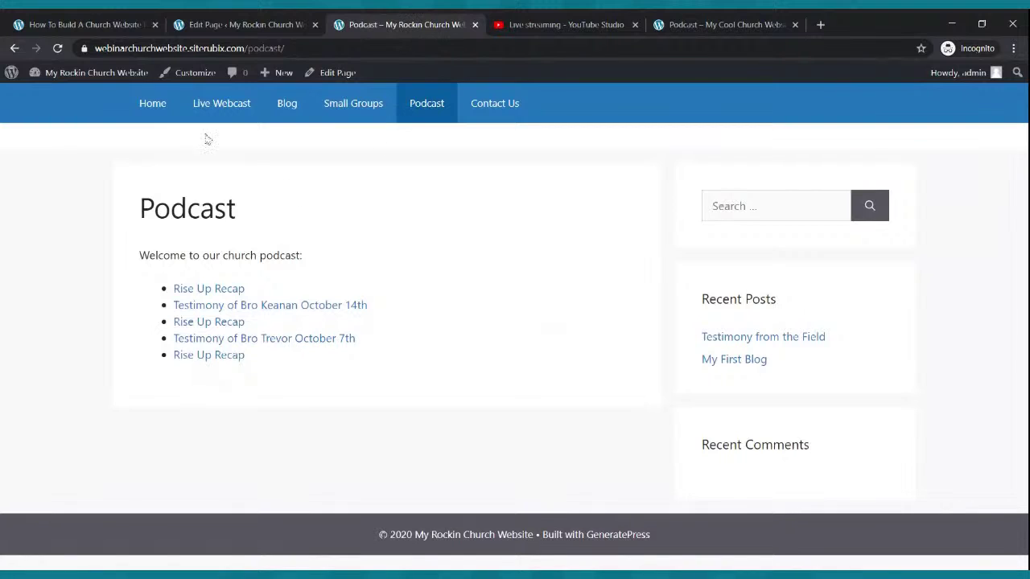
- Reload the live Podcast page and scroll to confirm the Church Podcast image
{"action": "left_click", "coordinate": [57, 48]}
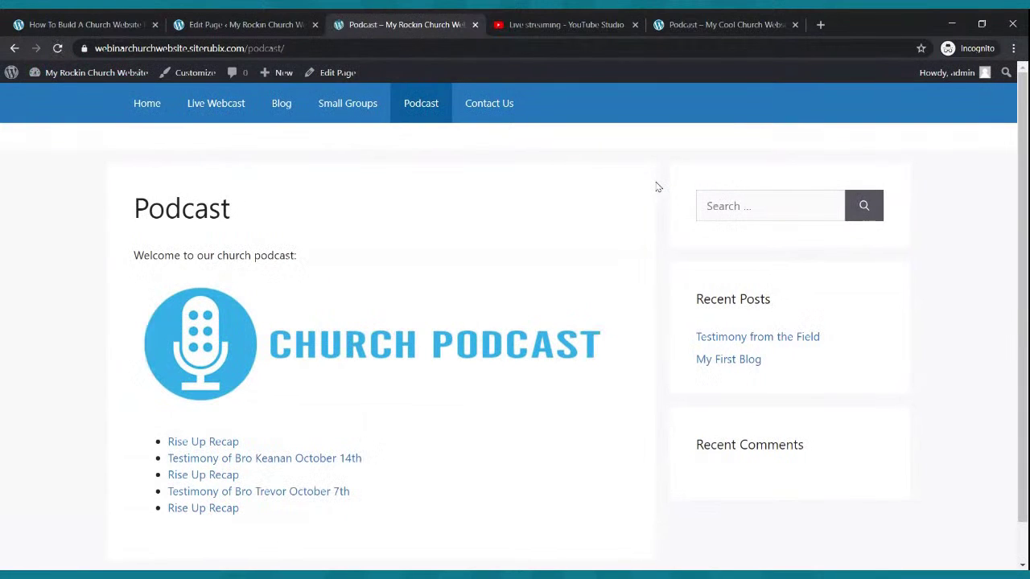
{"action": "scroll", "coordinate": [651, 224], "scroll_direction": "down", "scroll_amount": 1}
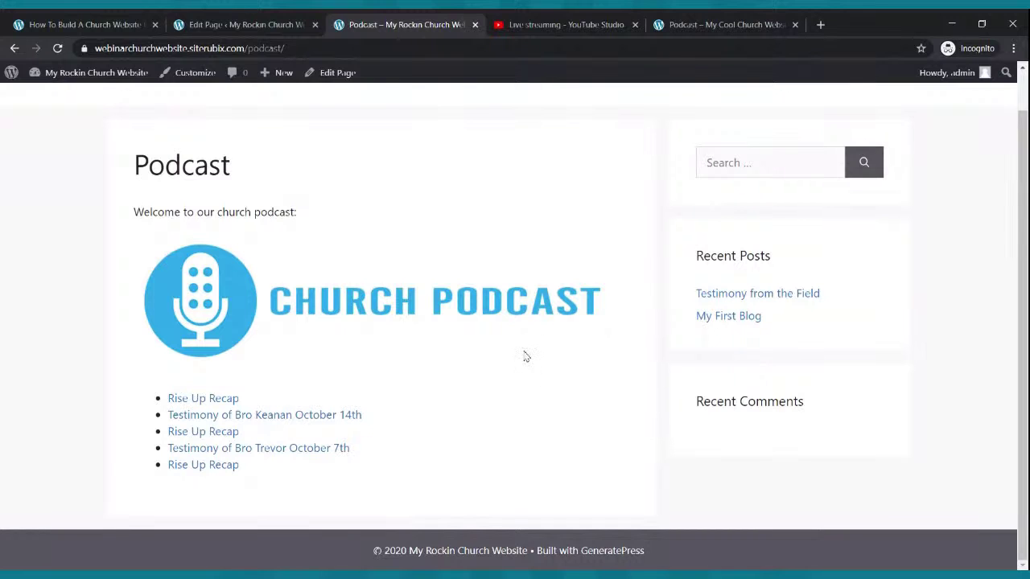
{"action": "scroll", "coordinate": [498, 347], "scroll_direction": "up", "scroll_amount": 1}
{"action": "scroll", "coordinate": [496, 346], "scroll_direction": "down", "scroll_amount": 1}
{"action": "scroll", "coordinate": [495, 346], "scroll_direction": "up", "scroll_amount": 1}
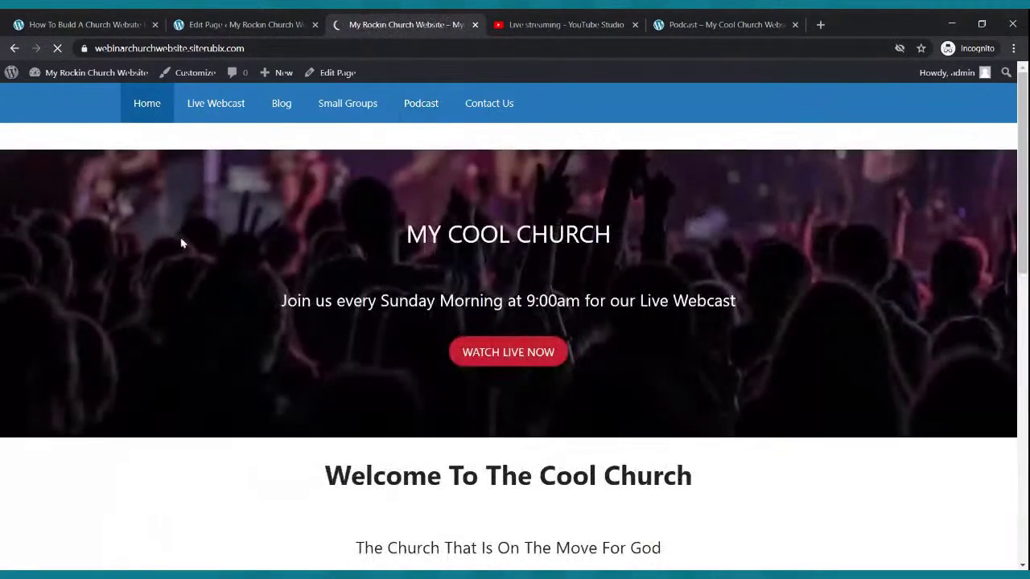
{"action": "scroll", "coordinate": [181, 235], "scroll_direction": "down", "scroll_amount": 4}
{"action": "scroll", "coordinate": [180, 235], "scroll_direction": "down", "scroll_amount": 4}
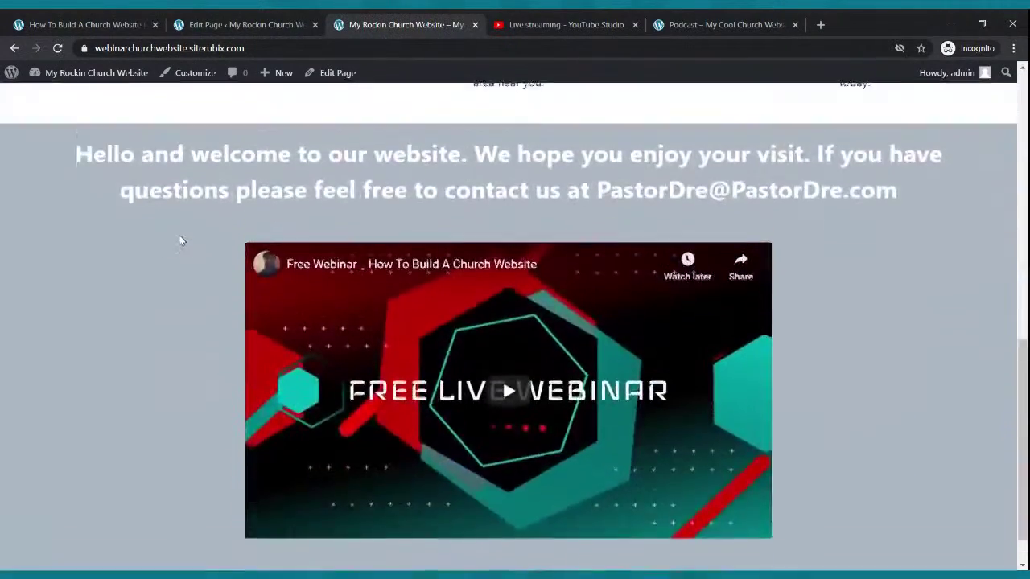
{"action": "scroll", "coordinate": [180, 236], "scroll_direction": "up", "scroll_amount": 8}
- Check the live Live Webcast, Small Groups, Podcast and Contact Us pages
{"action": "left_click", "coordinate": [207, 105]}
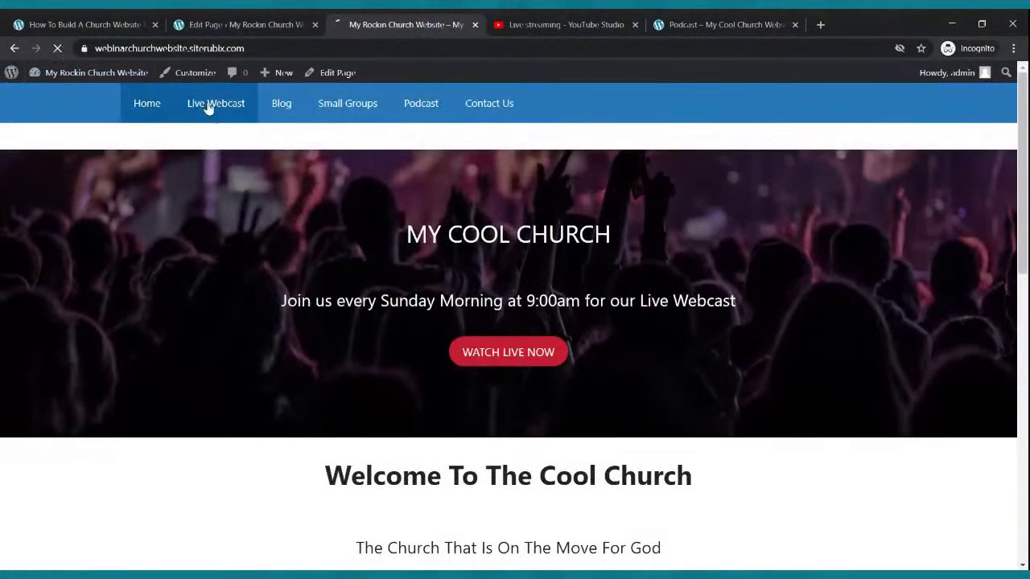
{"action": "scroll", "coordinate": [365, 222], "scroll_direction": "down", "scroll_amount": 5}
{"action": "scroll", "coordinate": [363, 221], "scroll_direction": "up", "scroll_amount": 5}
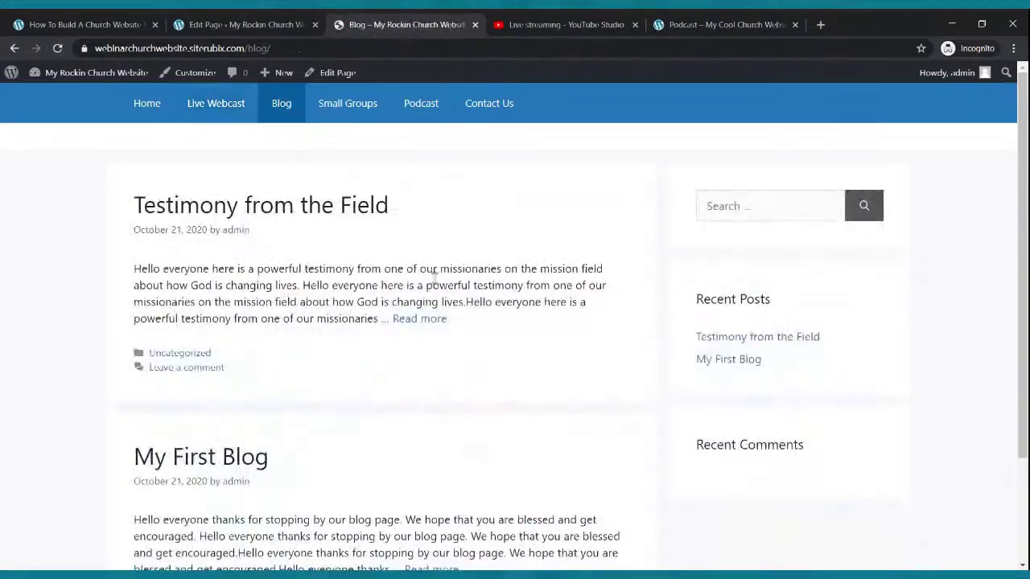
{"action": "scroll", "coordinate": [432, 276], "scroll_direction": "down", "scroll_amount": 2}
{"action": "scroll", "coordinate": [433, 276], "scroll_direction": "up", "scroll_amount": 2}
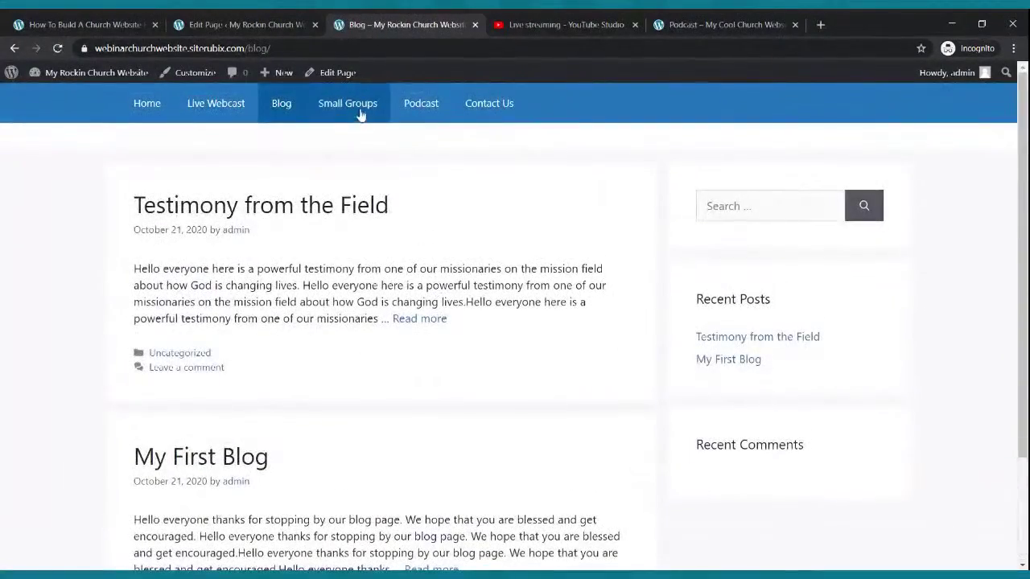
{"action": "left_click", "coordinate": [361, 112]}
{"action": "scroll", "coordinate": [432, 161], "scroll_direction": "down", "scroll_amount": 2}
{"action": "scroll", "coordinate": [433, 156], "scroll_direction": "up", "scroll_amount": 2}
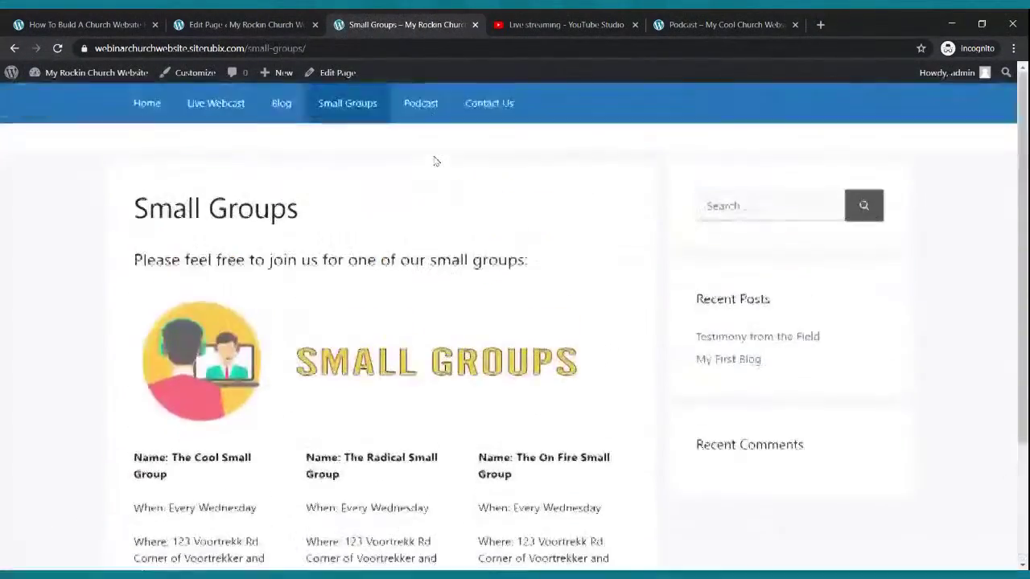
{"action": "left_click", "coordinate": [421, 105]}
{"action": "scroll", "coordinate": [468, 253], "scroll_direction": "down", "scroll_amount": 2}
{"action": "scroll", "coordinate": [469, 253], "scroll_direction": "up", "scroll_amount": 2}
{"action": "left_click", "coordinate": [490, 115]}
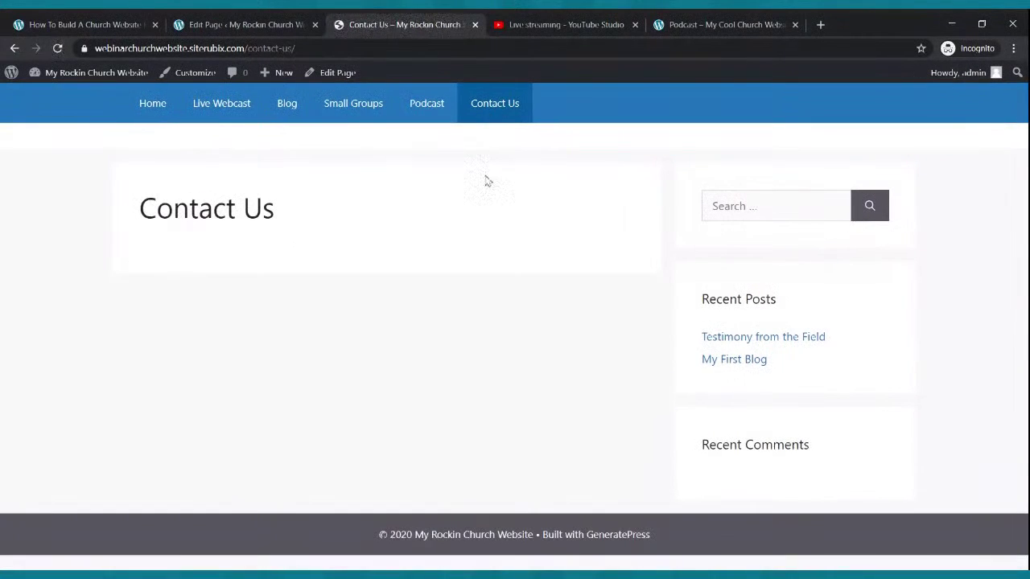
- Compare the form-less Contact Us page with Cool Church's contact form, then return to the Podcast editor
{"action": "left_click", "coordinate": [678, 23]}
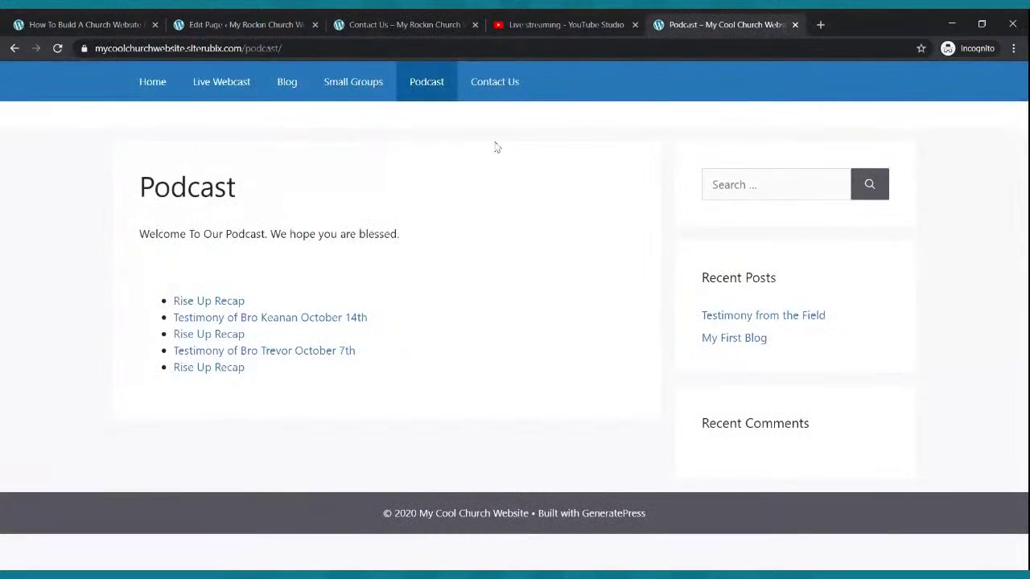
{"action": "left_click", "coordinate": [489, 93]}
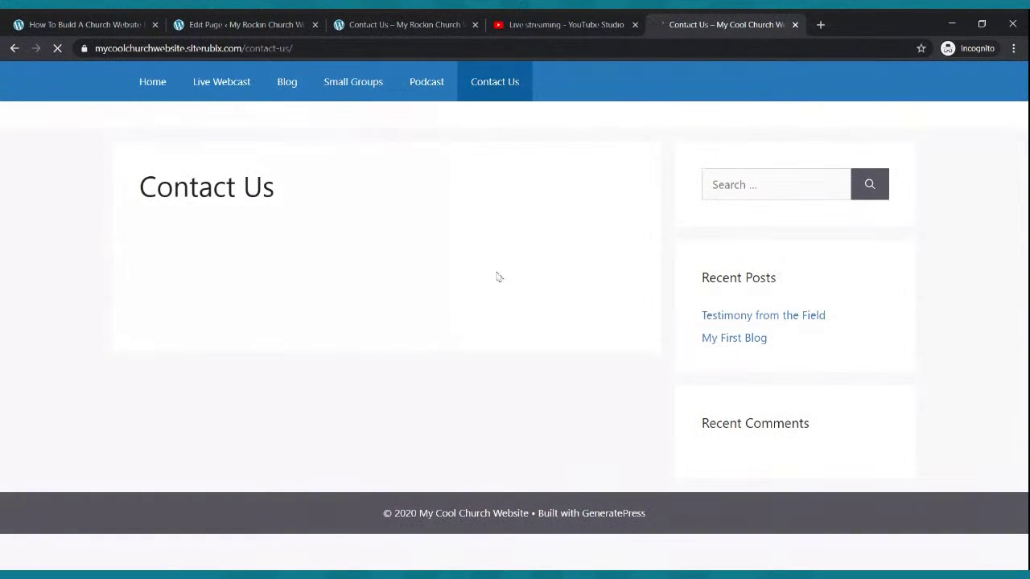
{"action": "scroll", "coordinate": [481, 306], "scroll_direction": "down", "scroll_amount": 3}
{"action": "scroll", "coordinate": [481, 306], "scroll_direction": "up", "scroll_amount": 3}
{"action": "left_click", "coordinate": [404, 19]}
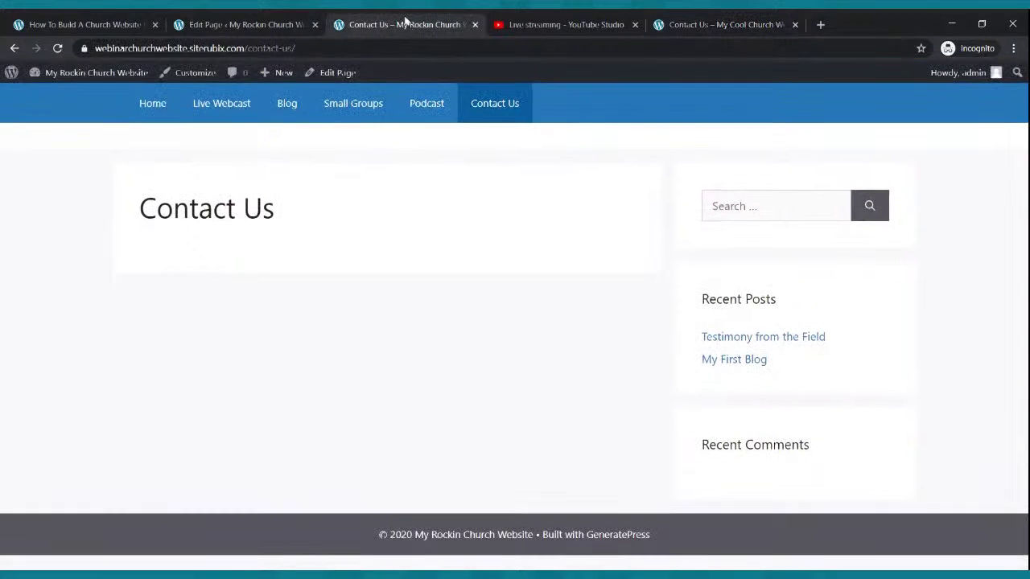
{"action": "left_click", "coordinate": [683, 24]}
{"action": "left_click", "coordinate": [457, 19]}
{"action": "left_click", "coordinate": [193, 24]}
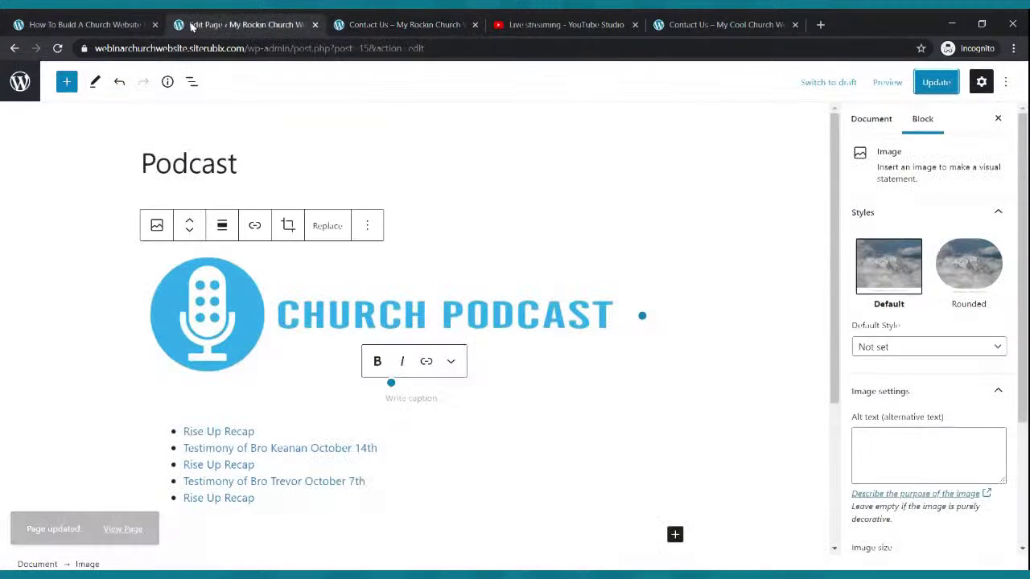
- Open Contact Us in the block editor, check the live home page, then open a blank tab
{"action": "left_click", "coordinate": [18, 83]}
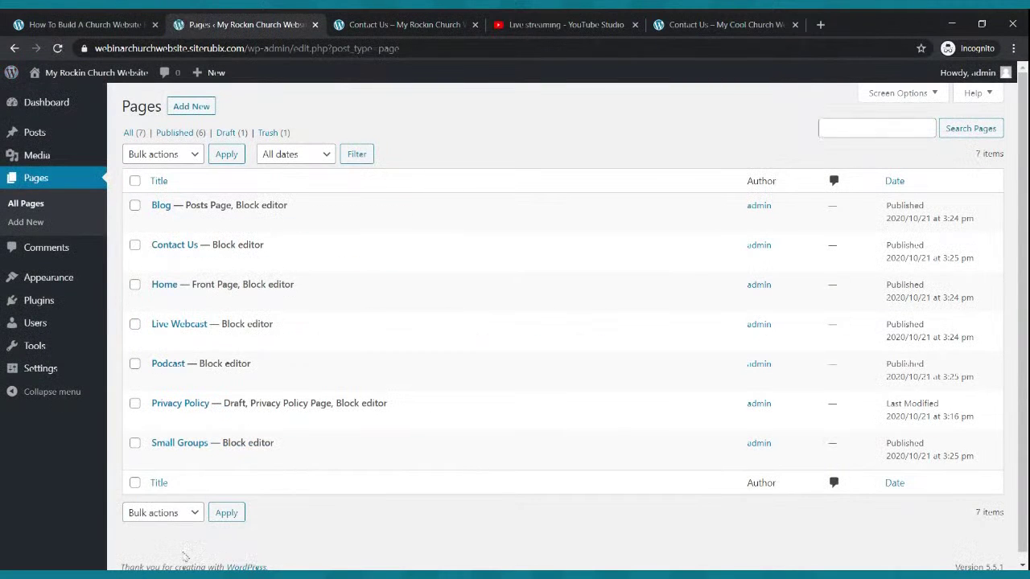
{"action": "left_click", "coordinate": [180, 260]}
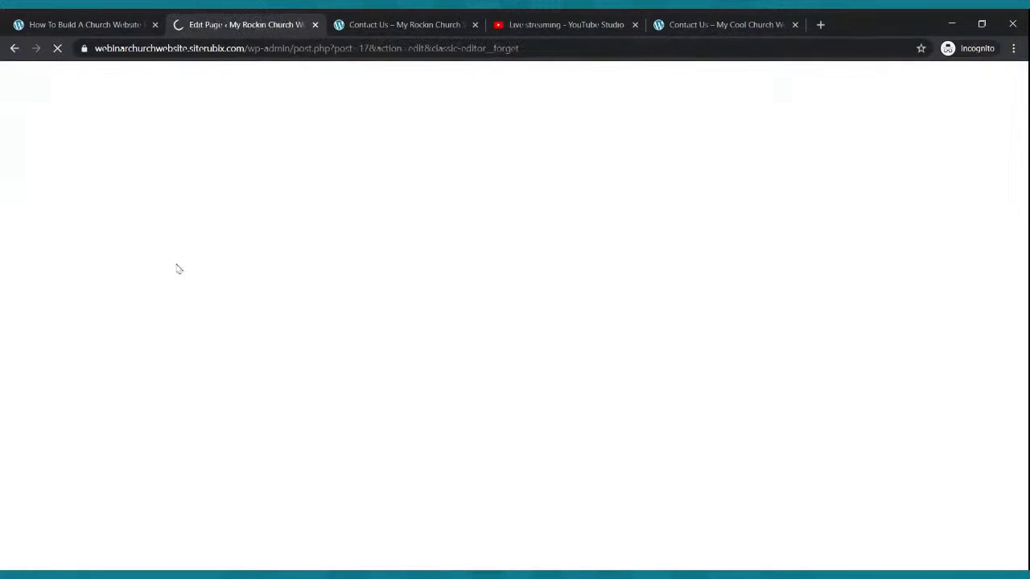
{"action": "left_click", "coordinate": [416, 29]}
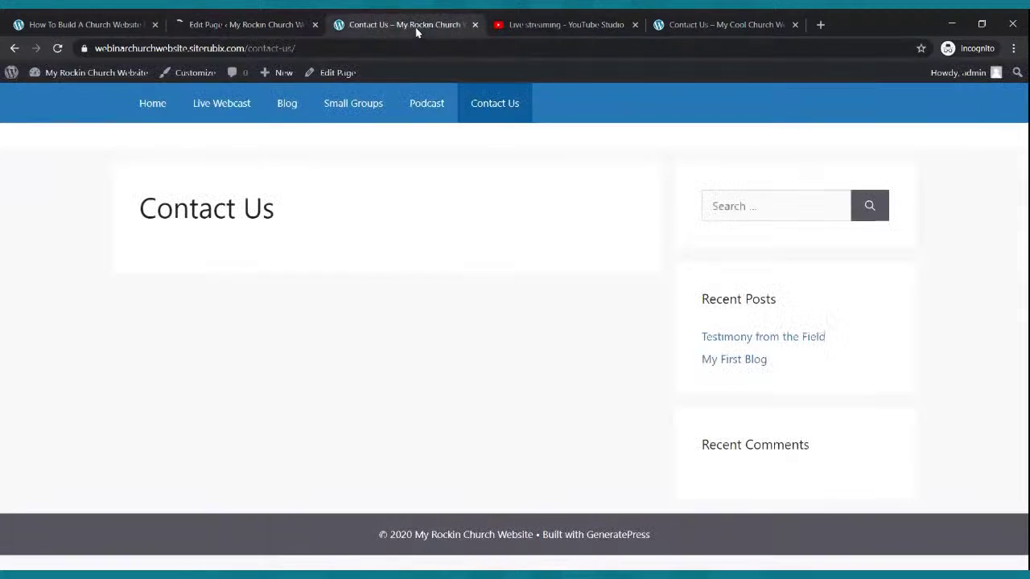
{"action": "left_click", "coordinate": [161, 104]}
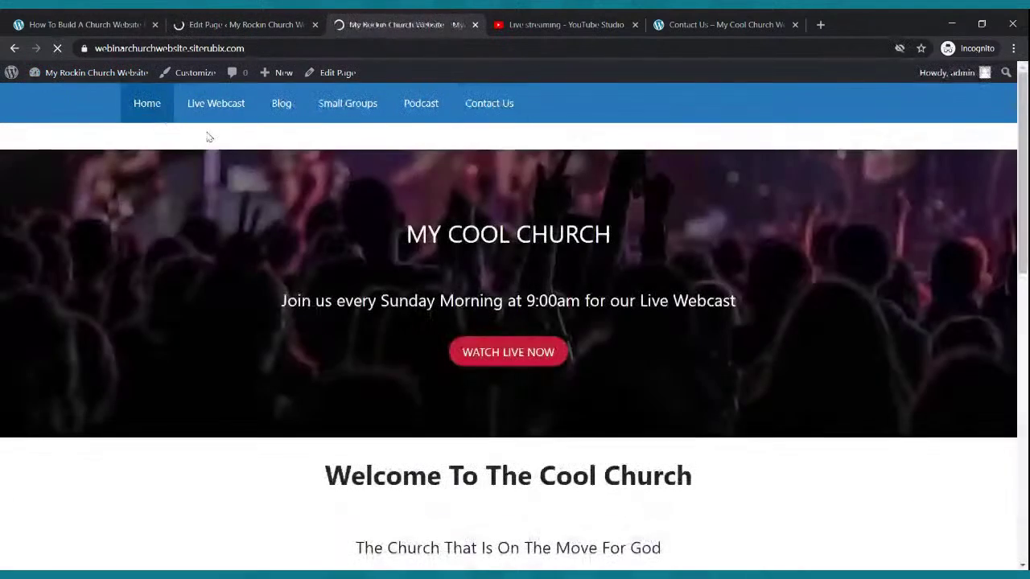
{"action": "scroll", "coordinate": [233, 168], "scroll_direction": "down", "scroll_amount": 4}
{"action": "scroll", "coordinate": [236, 166], "scroll_direction": "up", "scroll_amount": 4}
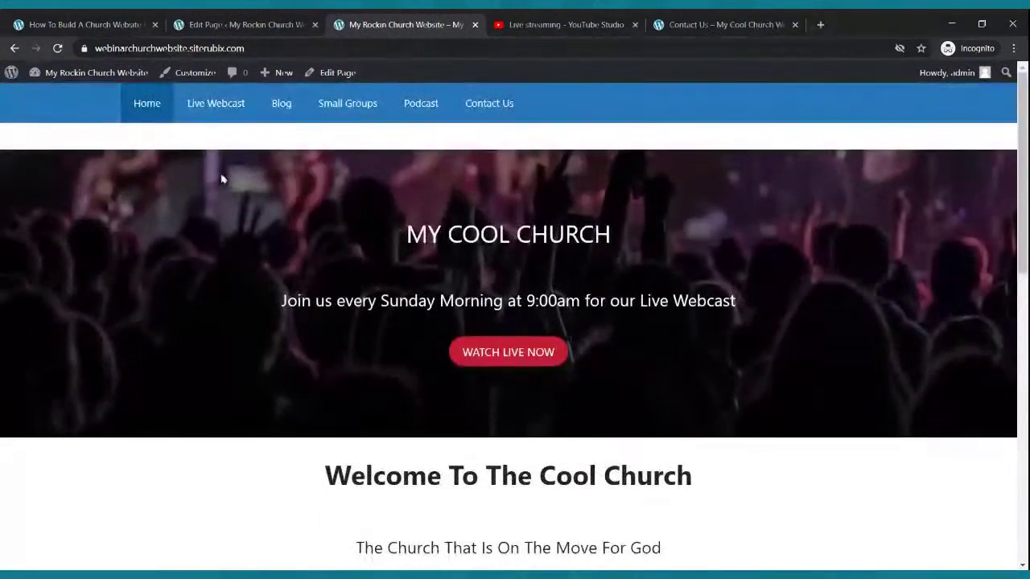
{"action": "left_click", "coordinate": [212, 23]}
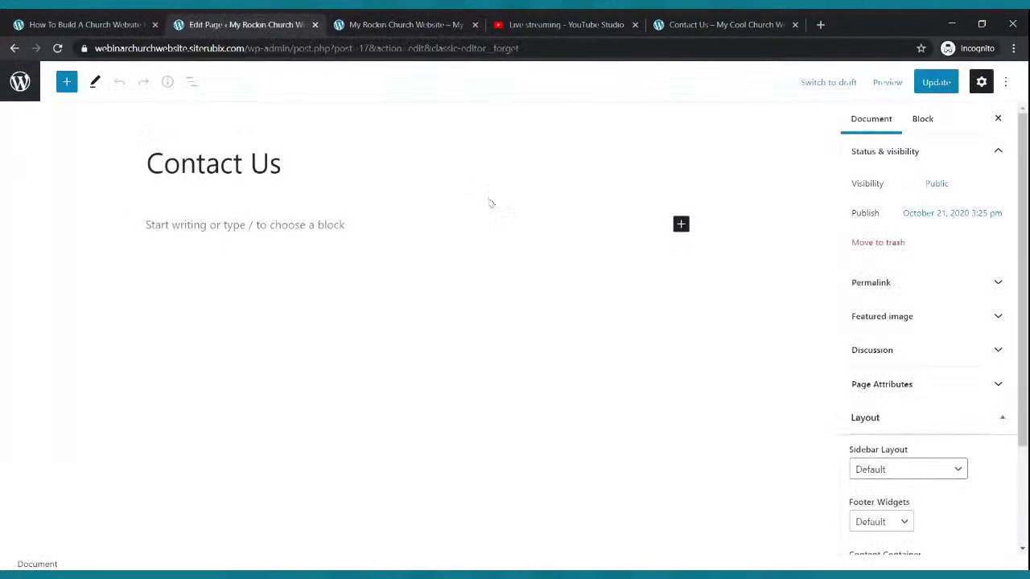
{"action": "left_click", "coordinate": [820, 24]}
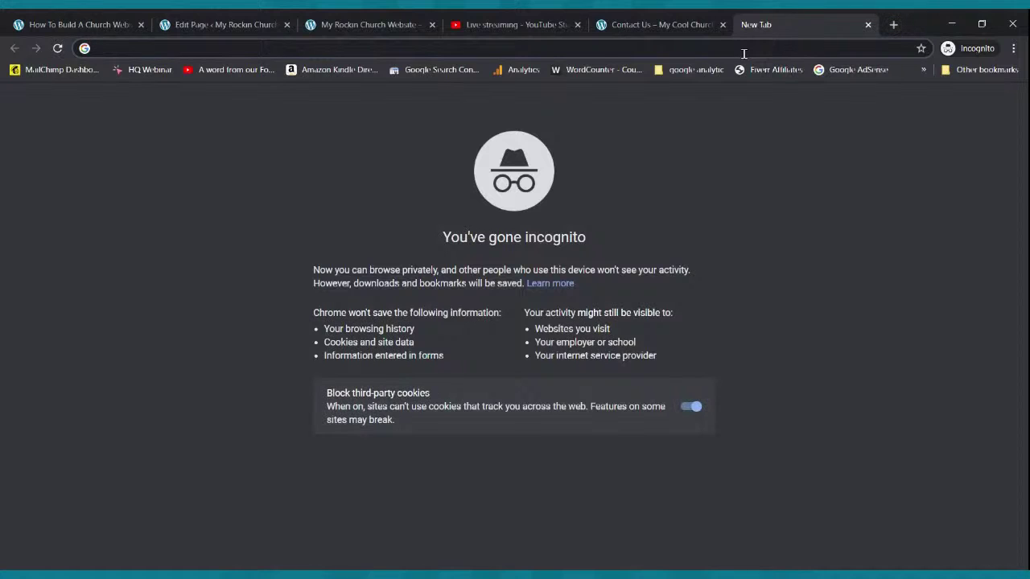
- Load jotform.com, look over the plans and pricing page, then close that tab
{"action": "type", "text": "jotfor"}
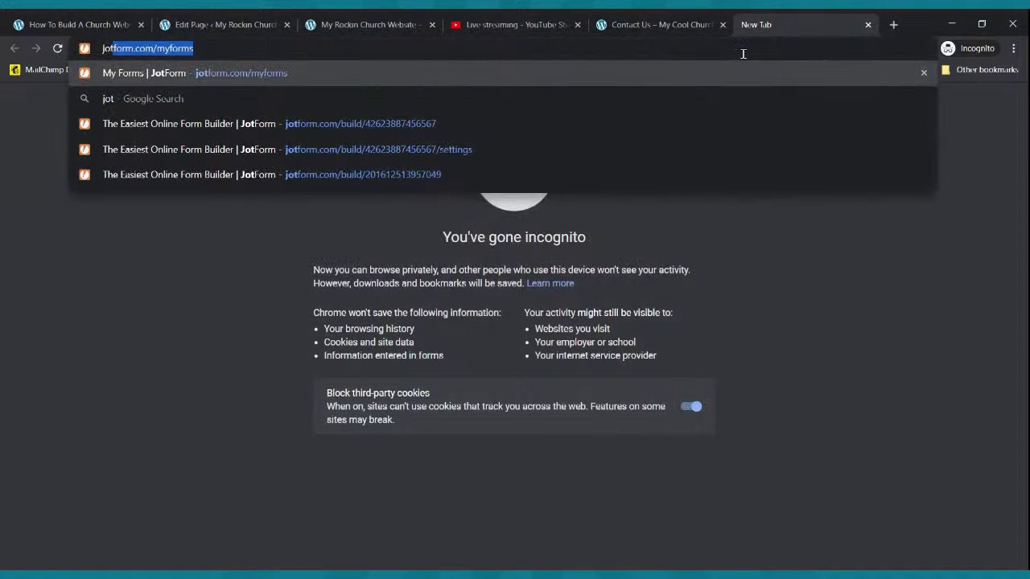
{"action": "type", "text": "m.com/"}
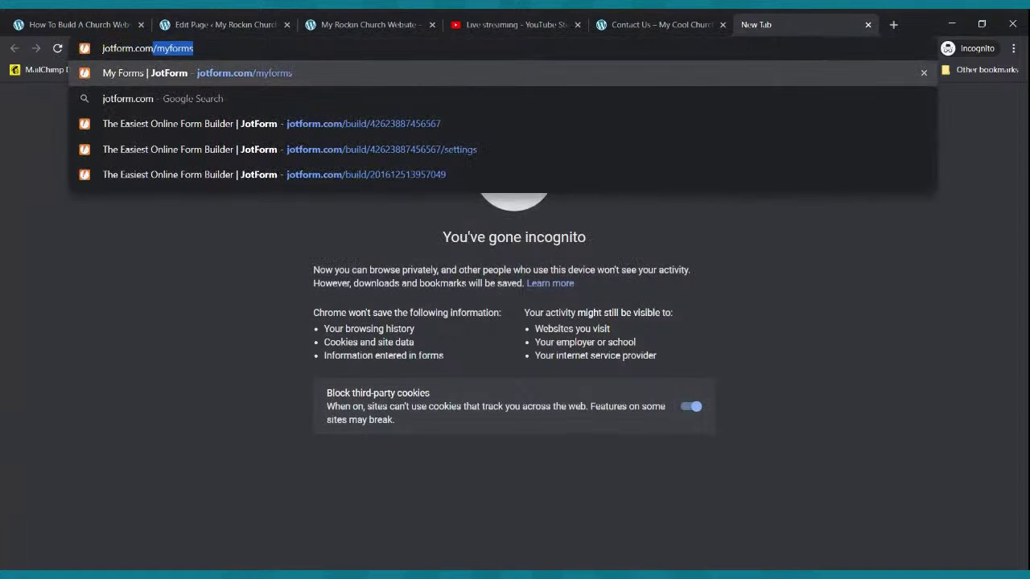
{"action": "key", "text": "Return"}
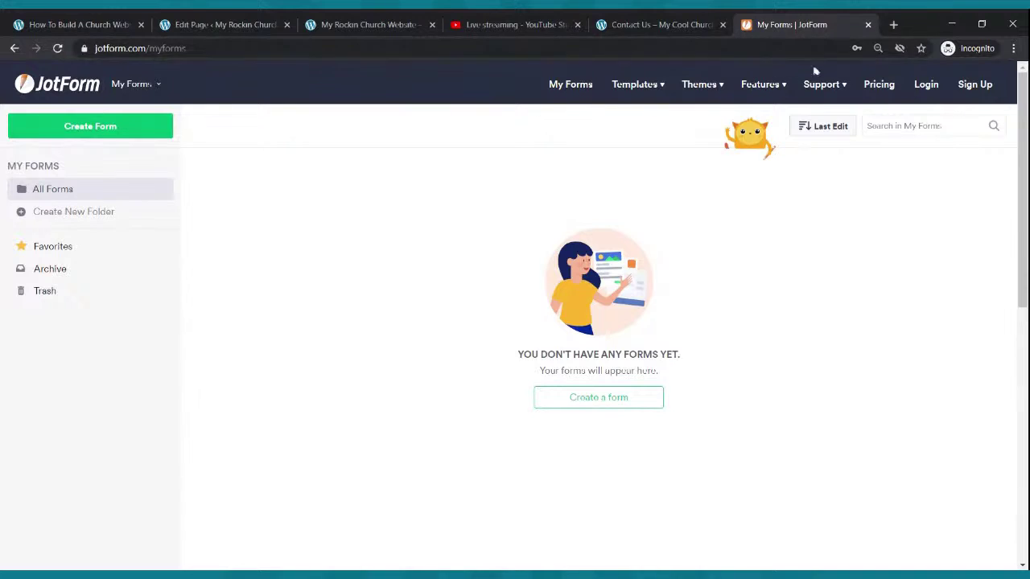
{"action": "left_click", "coordinate": [890, 89]}
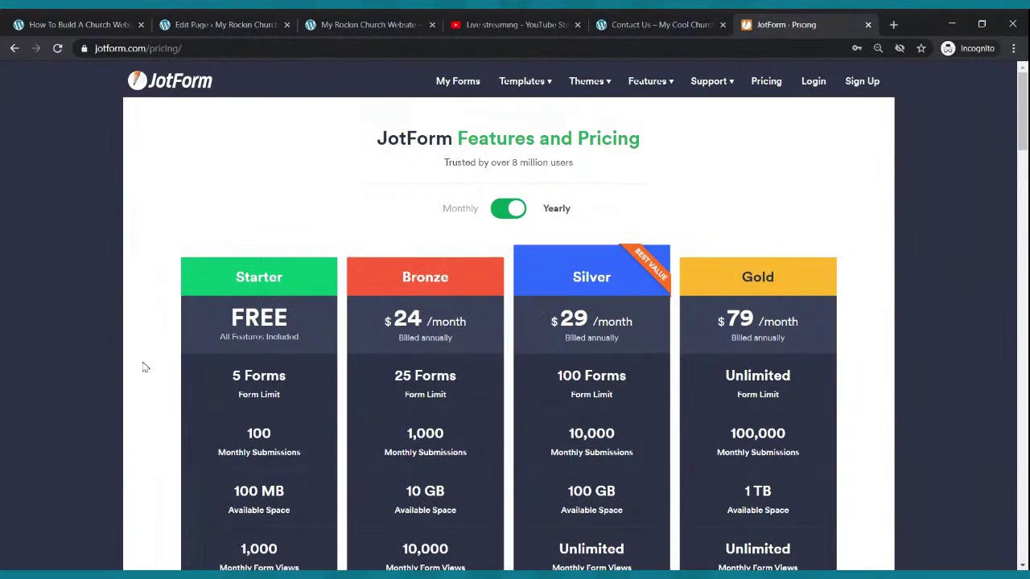
{"action": "scroll", "coordinate": [196, 362], "scroll_direction": "down", "scroll_amount": 2}
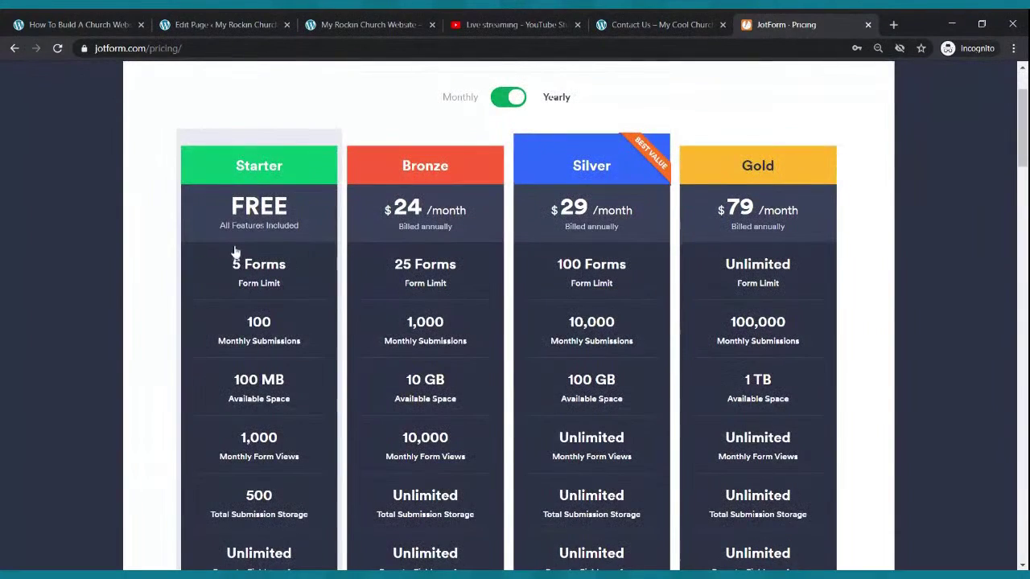
{"action": "scroll", "coordinate": [236, 253], "scroll_direction": "up", "scroll_amount": 2}
{"action": "left_click", "coordinate": [867, 24]}
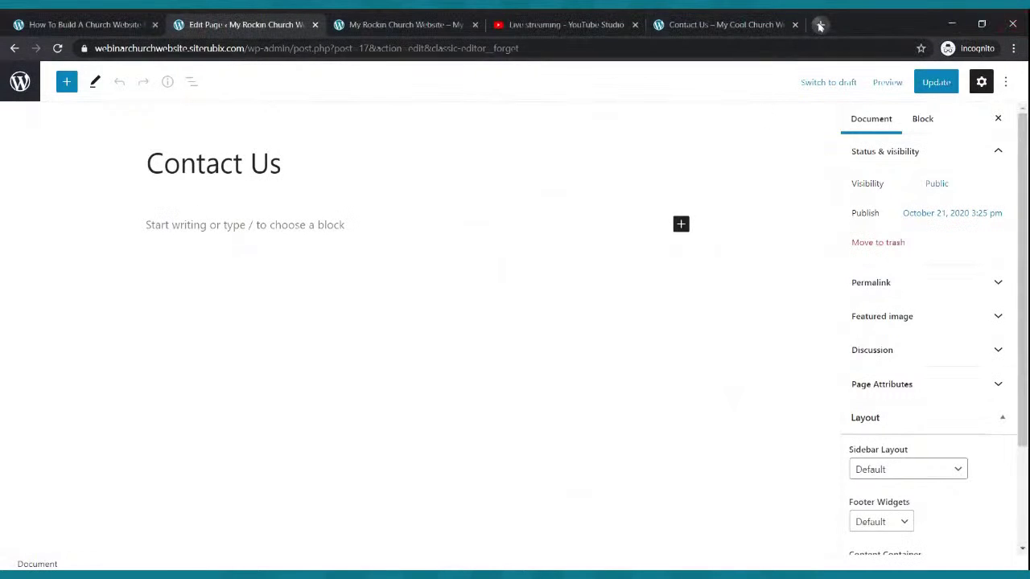
- Load the JotForm My Forms page (jotform.com/myforms) in a new tab
{"action": "left_click", "coordinate": [820, 24]}
{"action": "type", "text": "jotfo"}
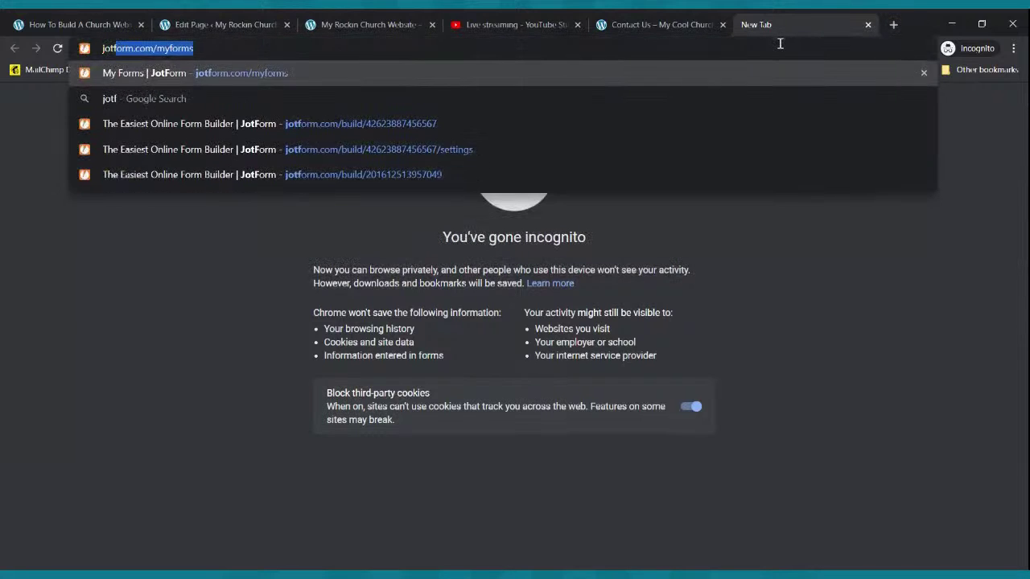
{"action": "key", "text": "BackSpace"}
{"action": "type", "text": "orm"}
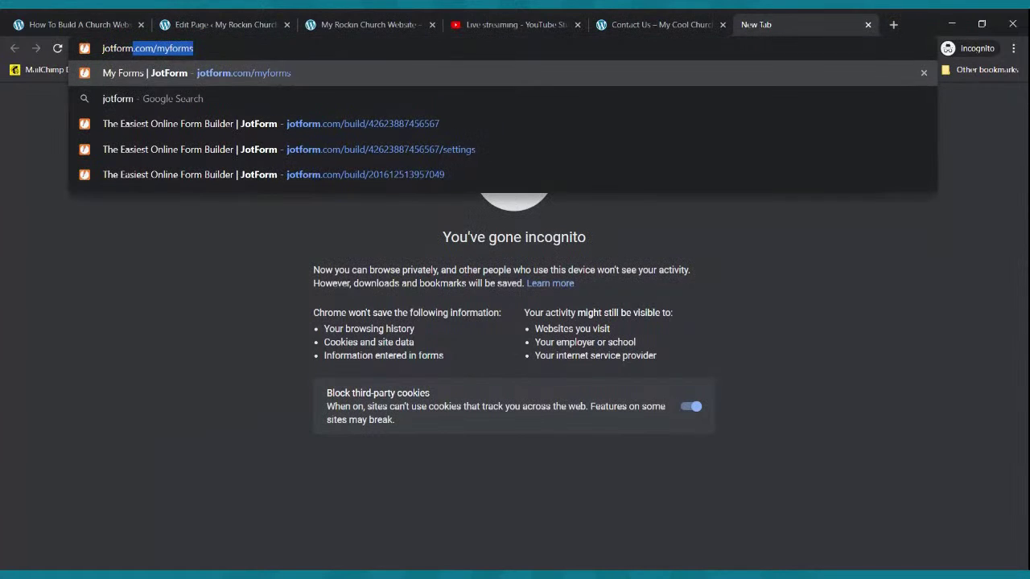
{"action": "key", "text": "Return"}
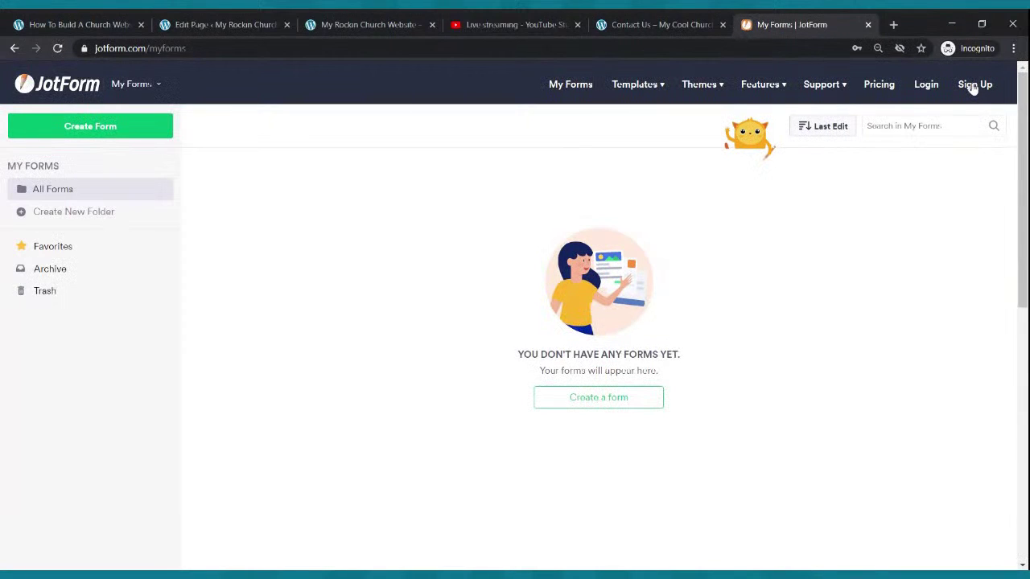
- Log in to JotForm with the saved credentials and open the Contact Us form in the builder
{"action": "left_click", "coordinate": [926, 85]}
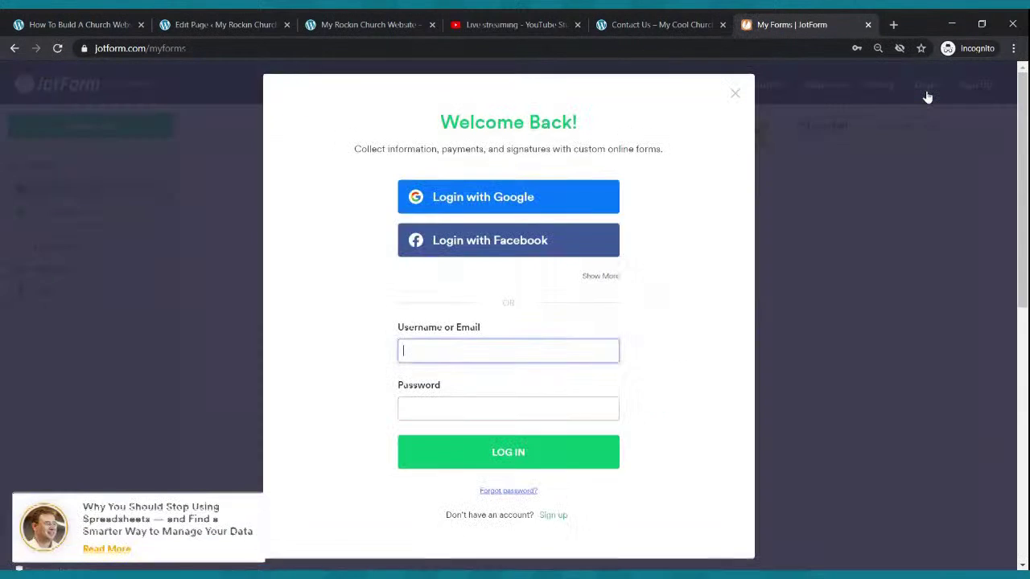
{"action": "left_click", "coordinate": [567, 360]}
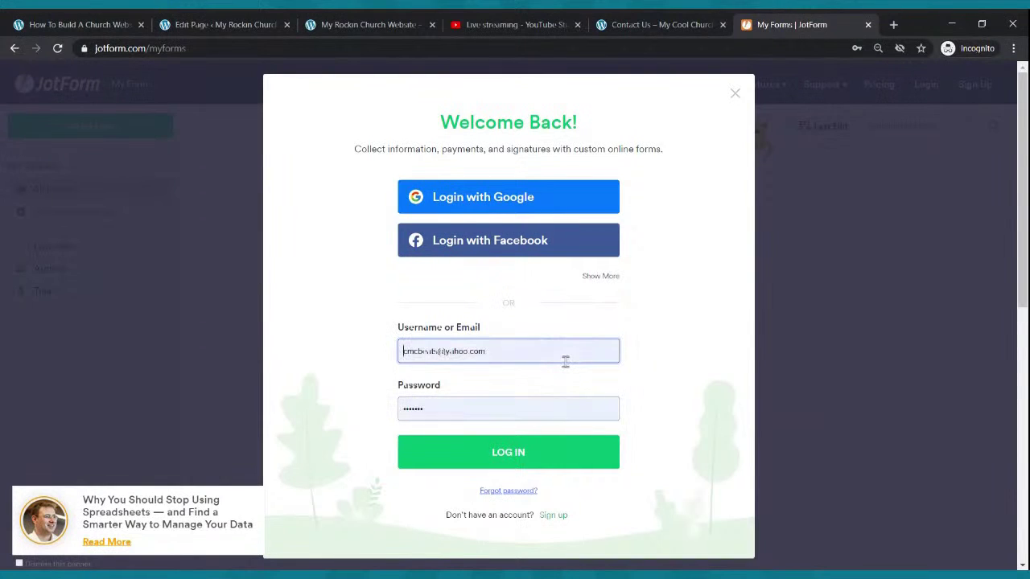
{"action": "left_click", "coordinate": [542, 456]}
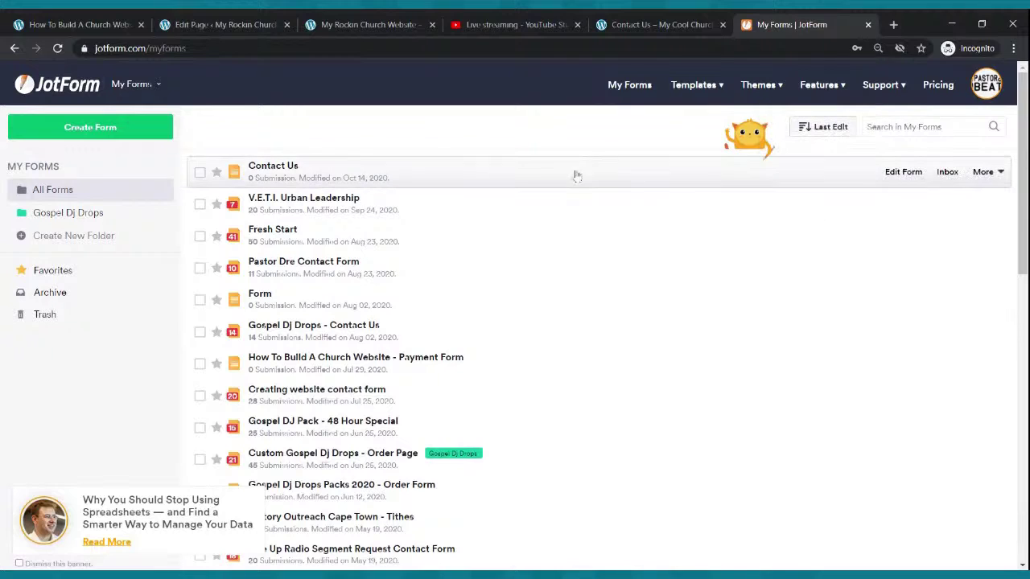
{"action": "left_click", "coordinate": [734, 175]}
{"action": "left_click", "coordinate": [902, 177]}
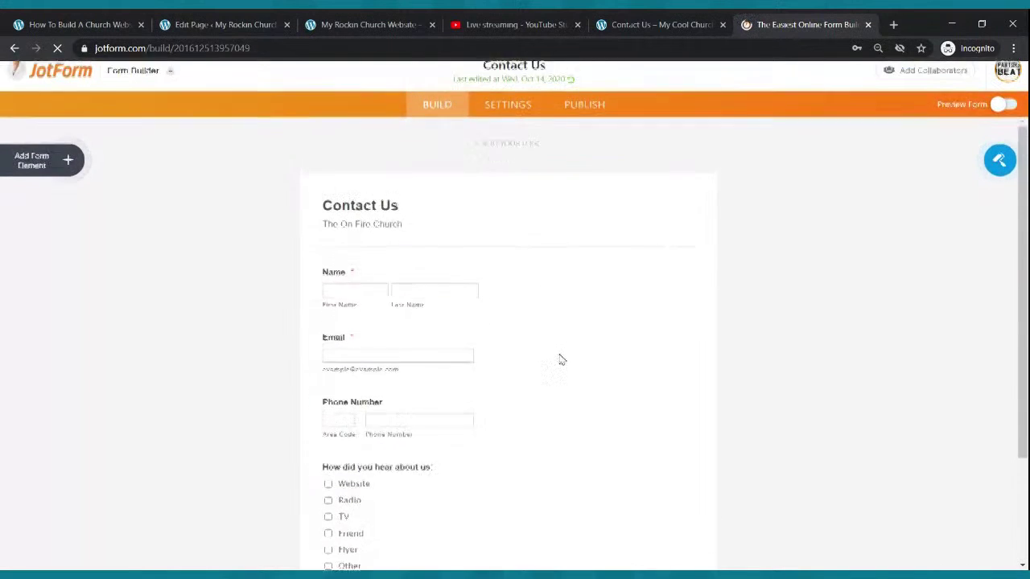
- From the form elements list, add a Full Name field below Name, then delete it
{"action": "scroll", "coordinate": [563, 355], "scroll_direction": "down", "scroll_amount": 3}
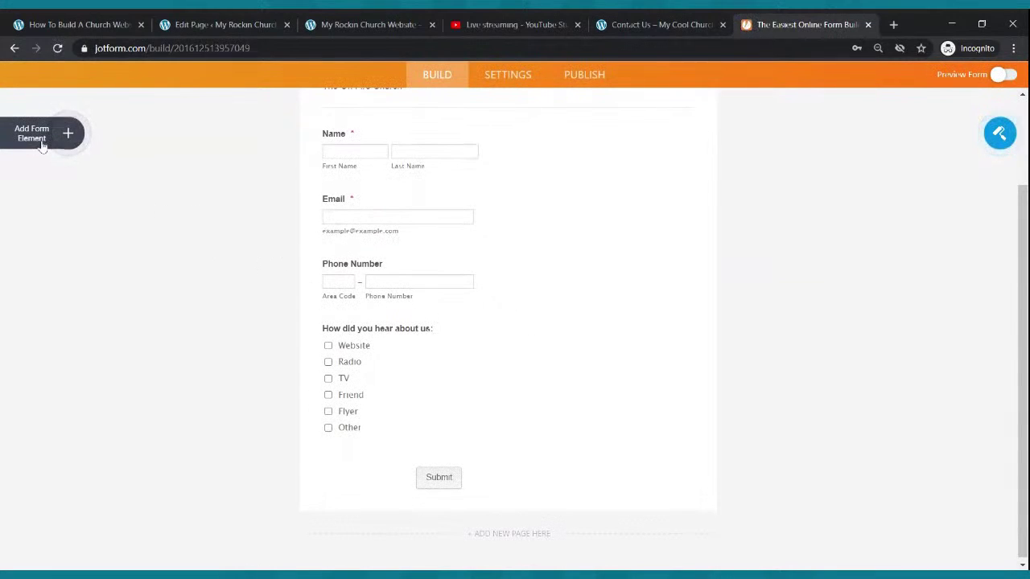
{"action": "left_click", "coordinate": [66, 135]}
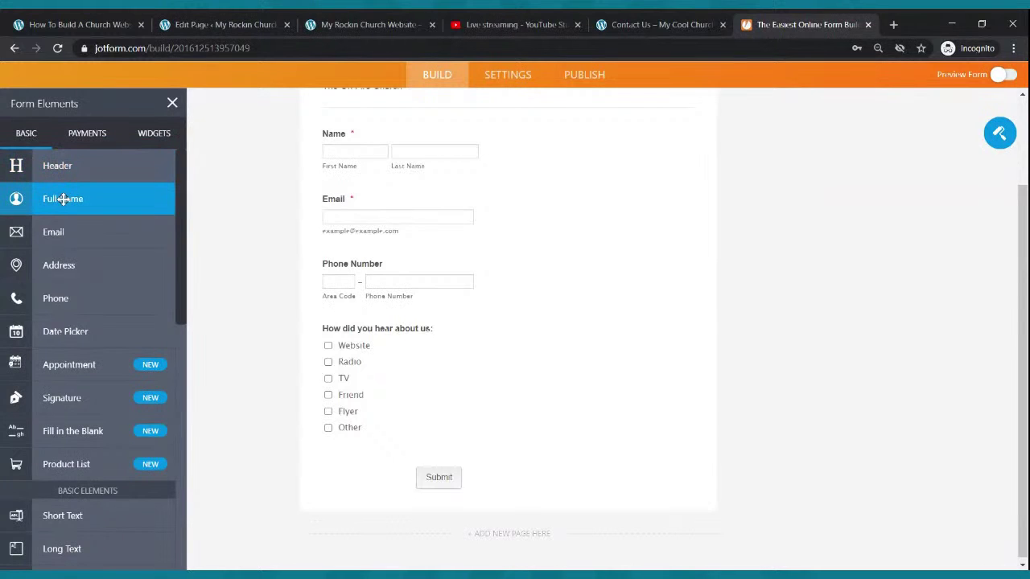
{"action": "left_click_drag", "start_coordinate": [64, 199], "coordinate": [393, 202]}
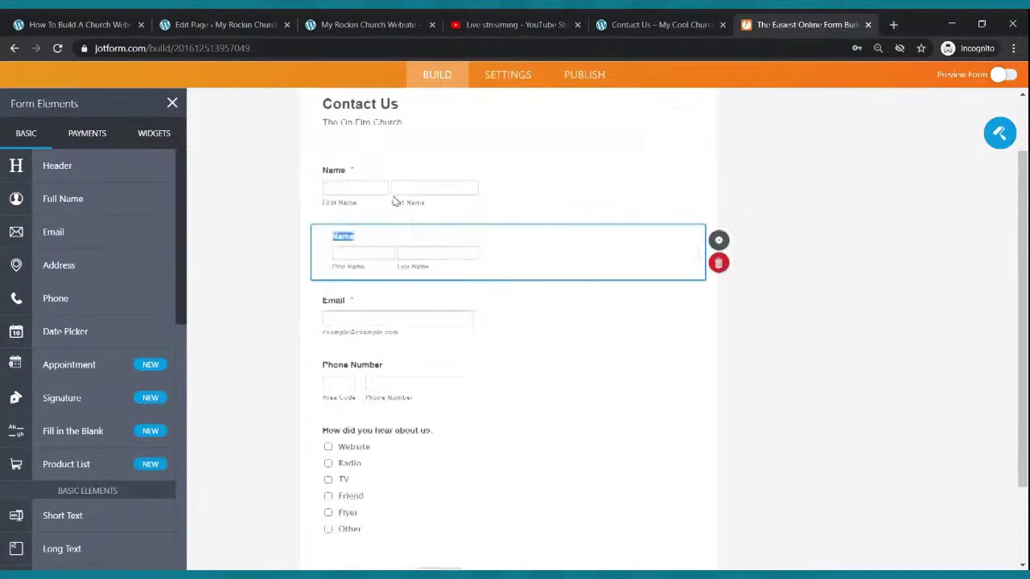
{"action": "scroll", "coordinate": [393, 198], "scroll_direction": "up", "scroll_amount": 3}
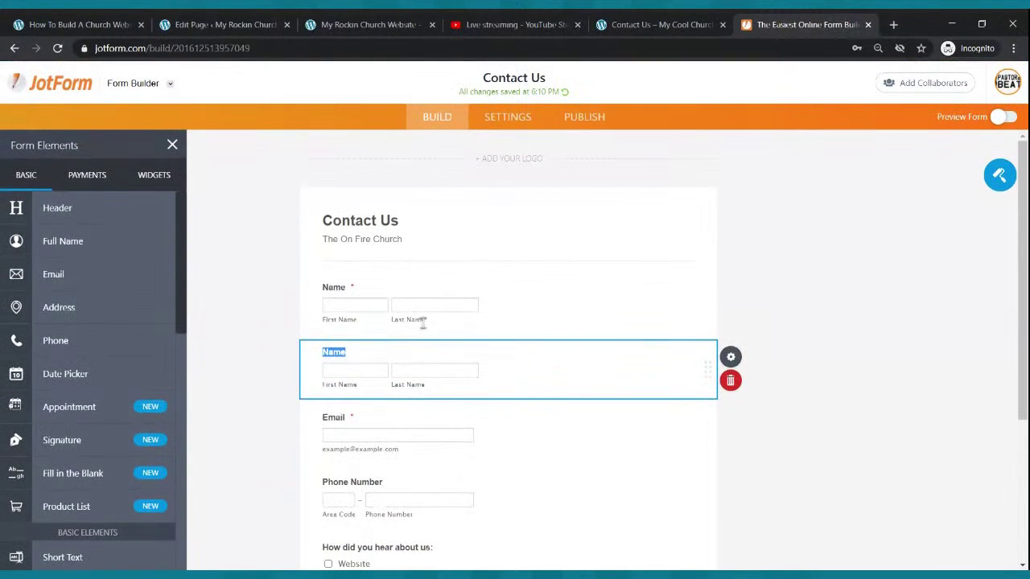
{"action": "left_click", "coordinate": [731, 380]}
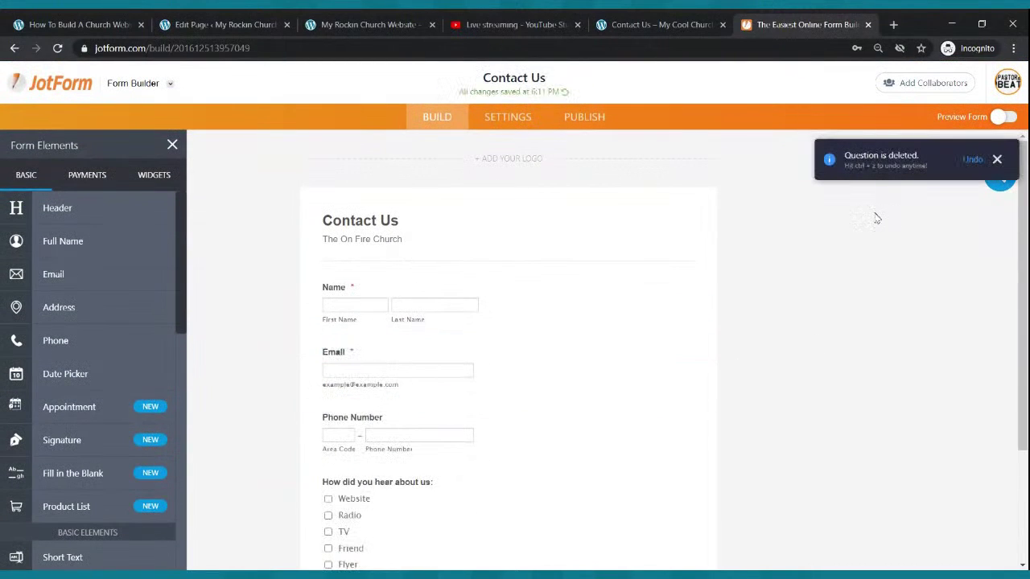
- Add an Email field below Name and delete it; start adding a phone field but cancel
{"action": "scroll", "coordinate": [572, 265], "scroll_direction": "down", "scroll_amount": 3}
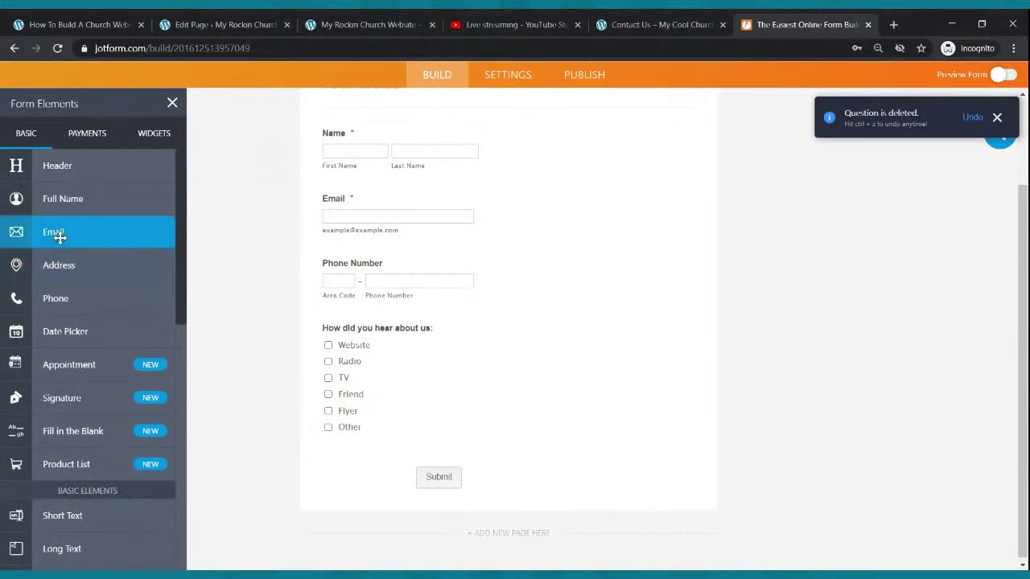
{"action": "left_click_drag", "start_coordinate": [64, 235], "coordinate": [417, 203]}
{"action": "scroll", "coordinate": [483, 241], "scroll_direction": "up", "scroll_amount": 3}
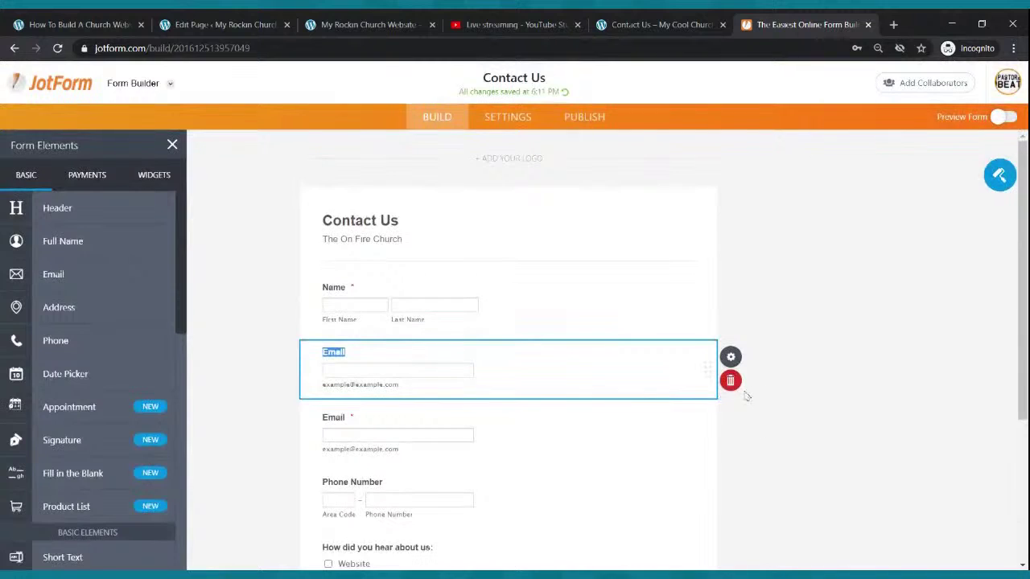
{"action": "left_click", "coordinate": [739, 385]}
{"action": "scroll", "coordinate": [563, 265], "scroll_direction": "down", "scroll_amount": 2}
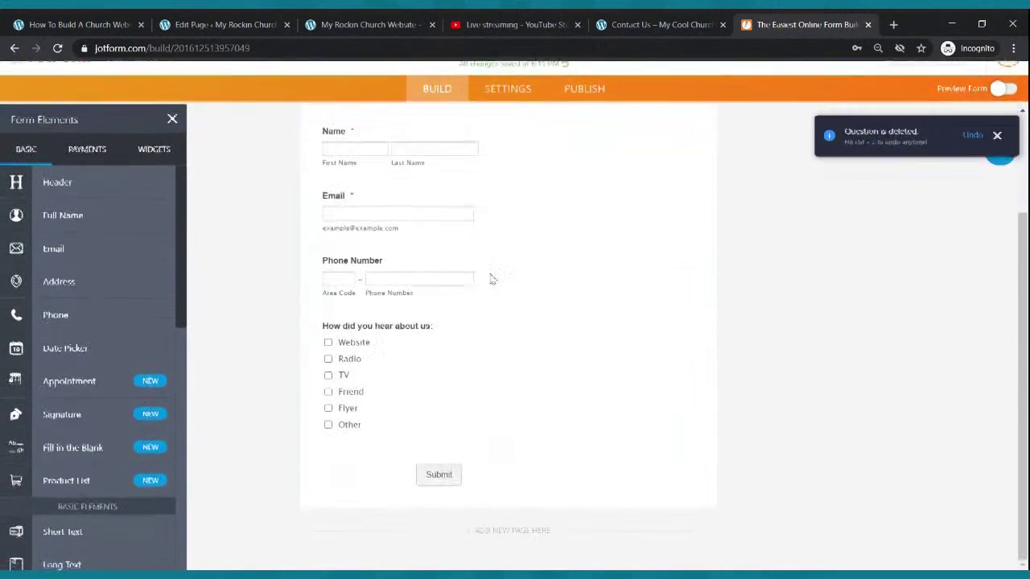
{"action": "scroll", "coordinate": [97, 277], "scroll_direction": "down", "scroll_amount": 3}
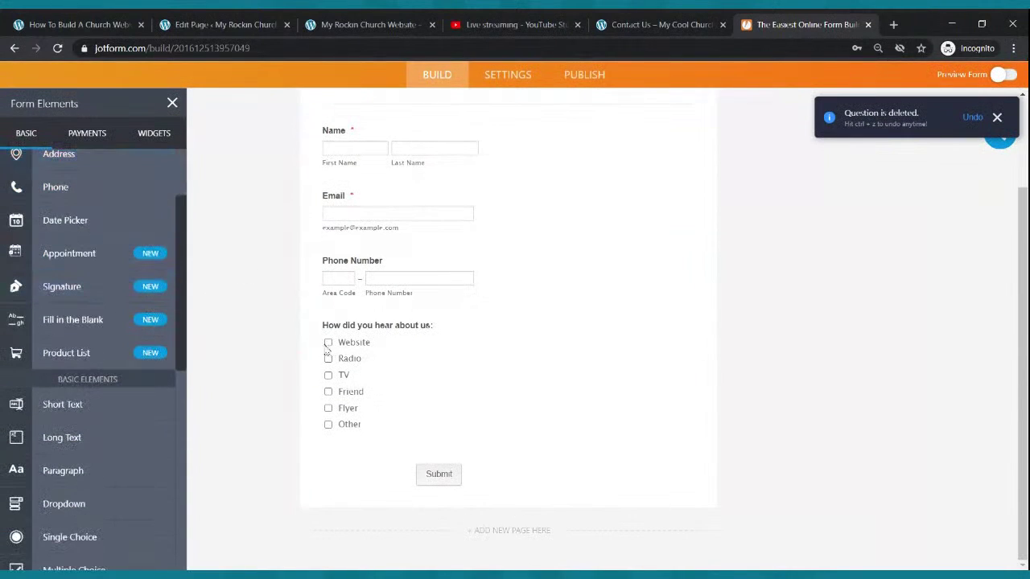
{"action": "mouse_move", "coordinate": [85, 198]}
{"action": "left_mouse_down"}
{"action": "mouse_move", "coordinate": [317, 253]}
{"action": "mouse_move", "coordinate": [92, 214]}
{"action": "left_mouse_up"}
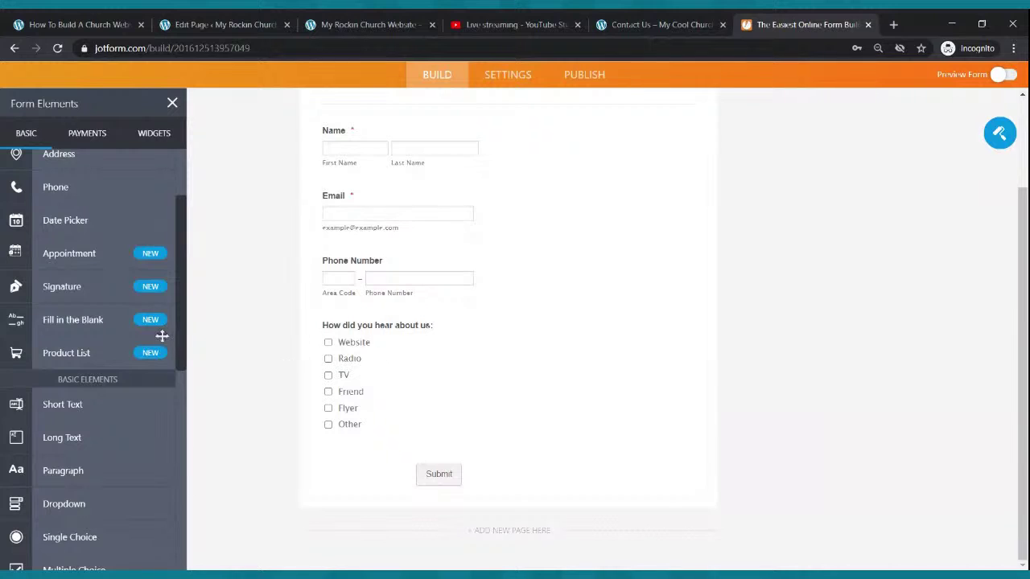
{"action": "scroll", "coordinate": [106, 333], "scroll_direction": "down", "scroll_amount": 6}
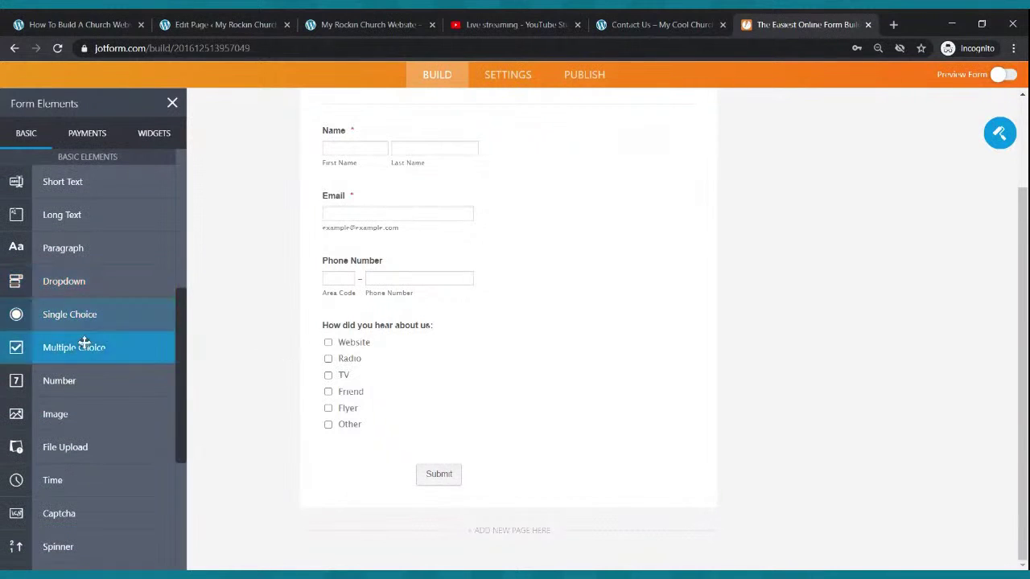
- Add a multiple choice question with options Flier, Radio, We and Tv
{"action": "left_click_drag", "start_coordinate": [81, 349], "coordinate": [364, 324]}
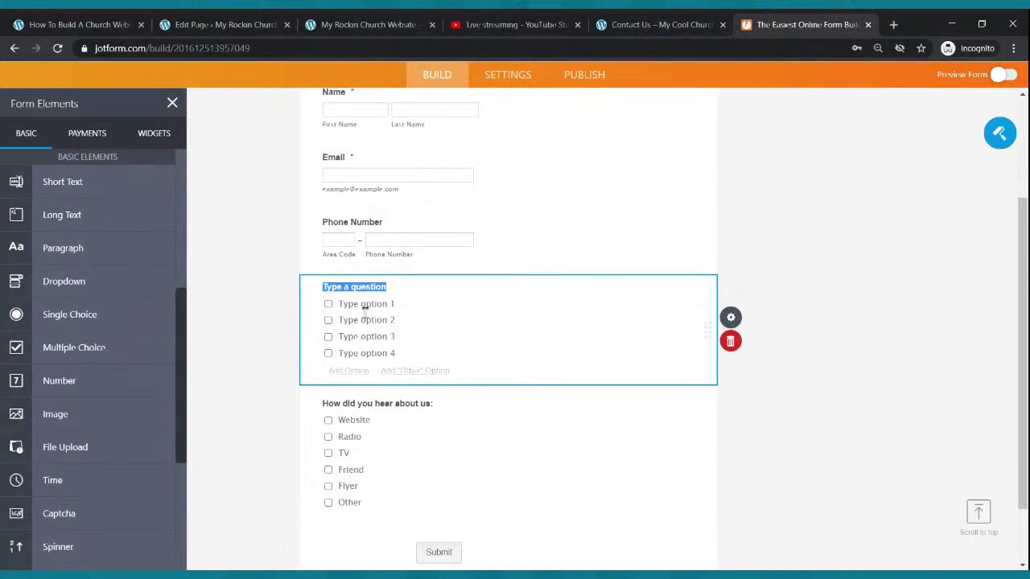
{"action": "type", "text": "How did you hear about us:"}
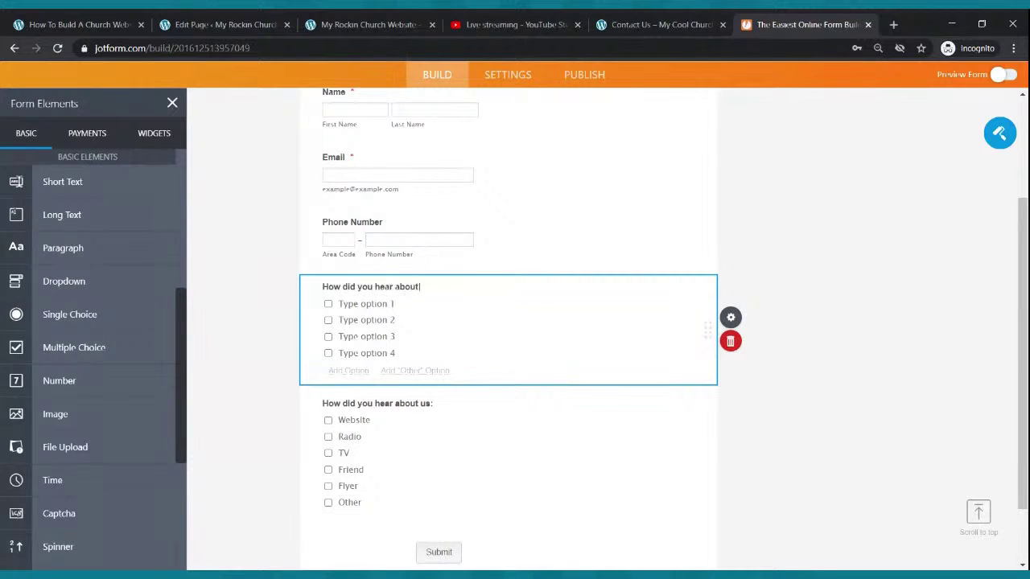
{"action": "left_click", "coordinate": [366, 303]}
{"action": "type", "text": "Flier"}
{"action": "left_click", "coordinate": [379, 321]}
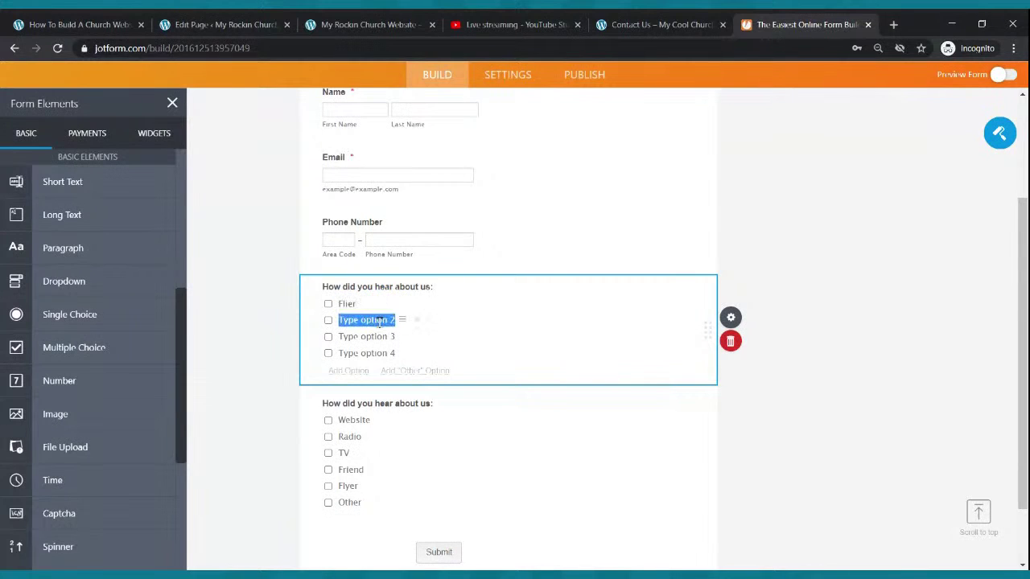
{"action": "type", "text": "Radio"}
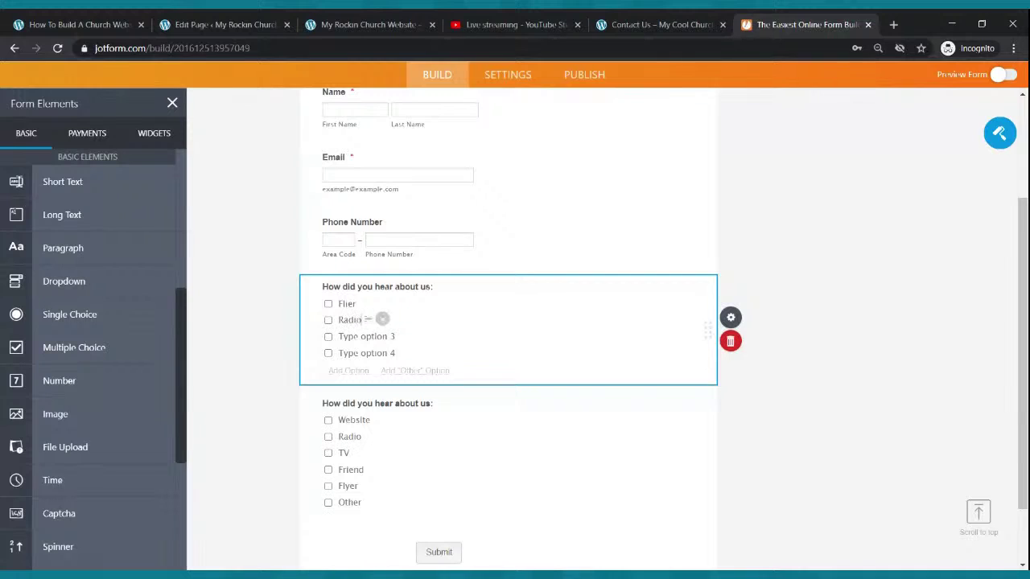
{"action": "left_click", "coordinate": [402, 335]}
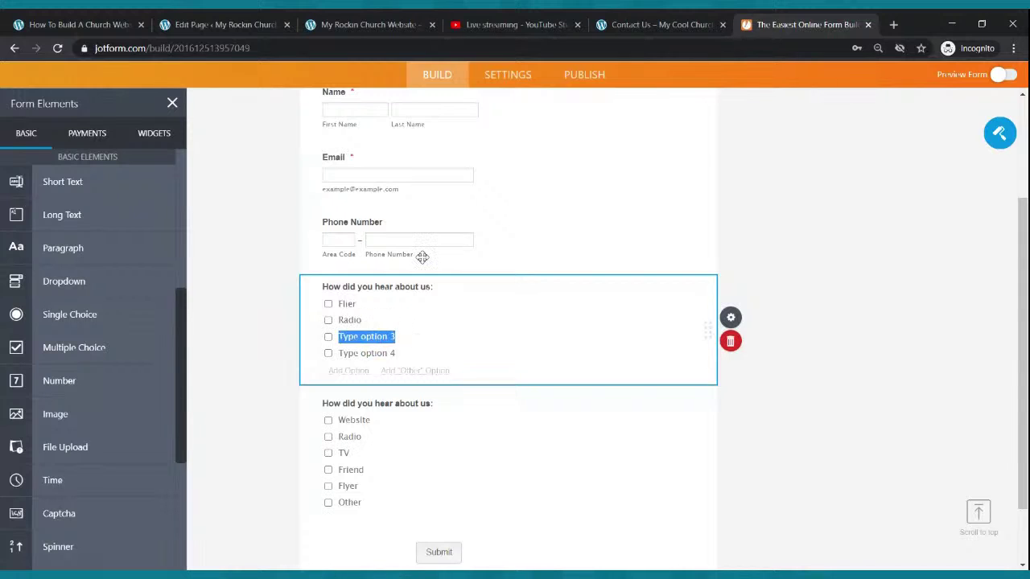
{"action": "type", "text": "Website"}
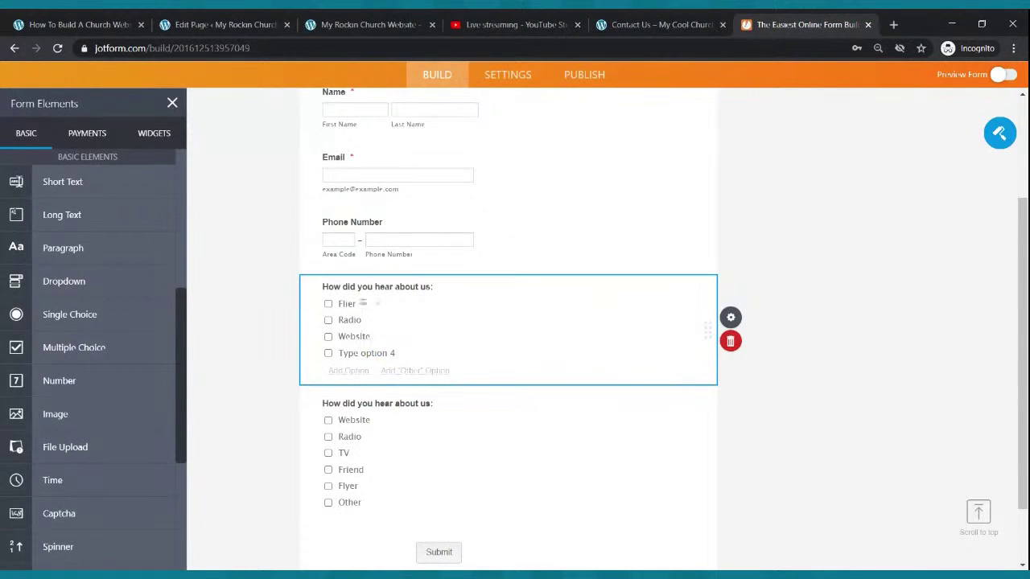
{"action": "left_click", "coordinate": [372, 354]}
{"action": "type", "text": "Tv"}
- Add a fifth answer option, then delete the demo multiple choice question
{"action": "left_click", "coordinate": [348, 371]}
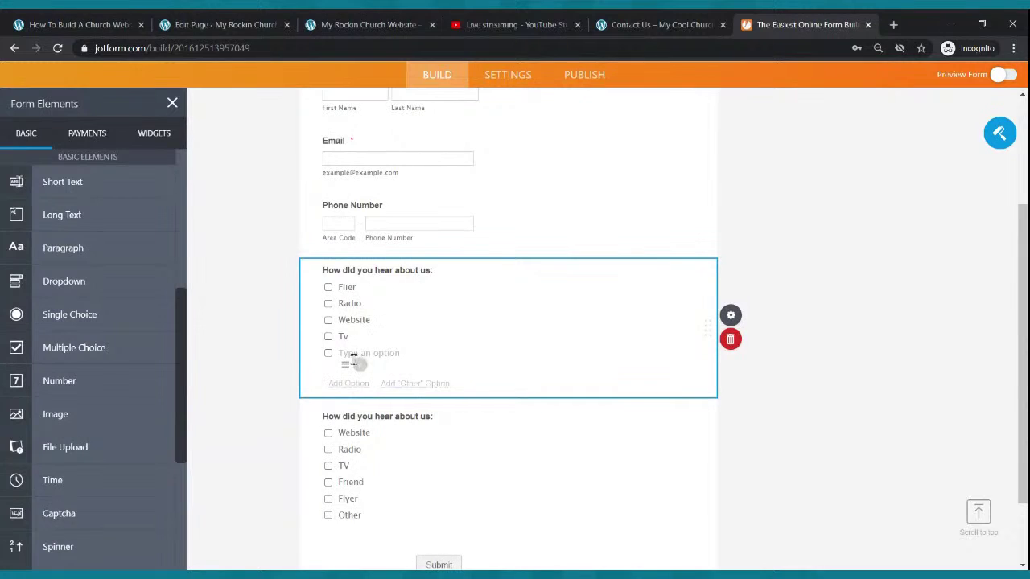
{"action": "left_click", "coordinate": [730, 339]}
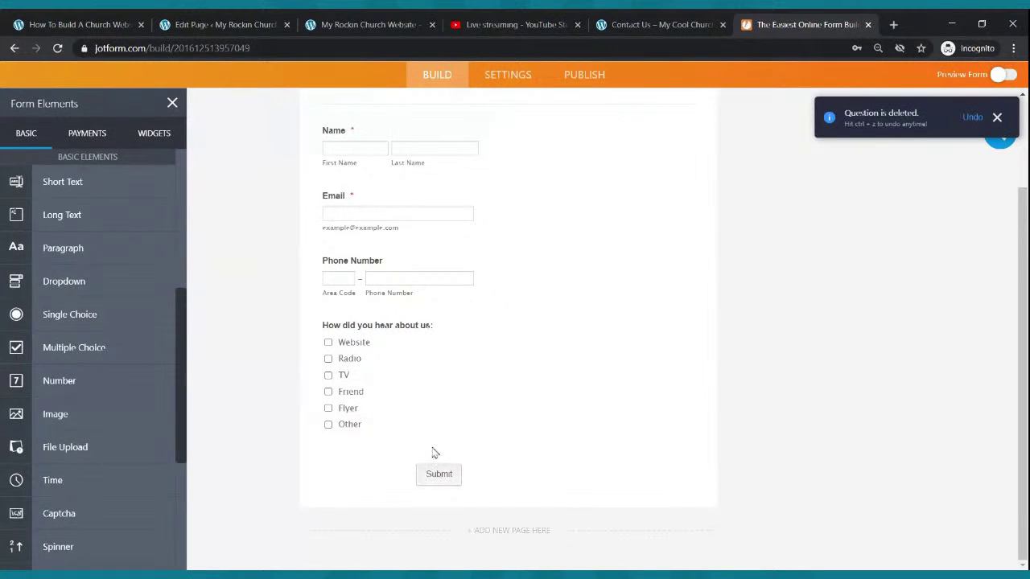
{"action": "scroll", "coordinate": [110, 430], "scroll_direction": "down", "scroll_amount": 4}
{"action": "scroll", "coordinate": [126, 433], "scroll_direction": "up", "scroll_amount": 5}
{"action": "scroll", "coordinate": [702, 248], "scroll_direction": "up", "scroll_amount": 3}
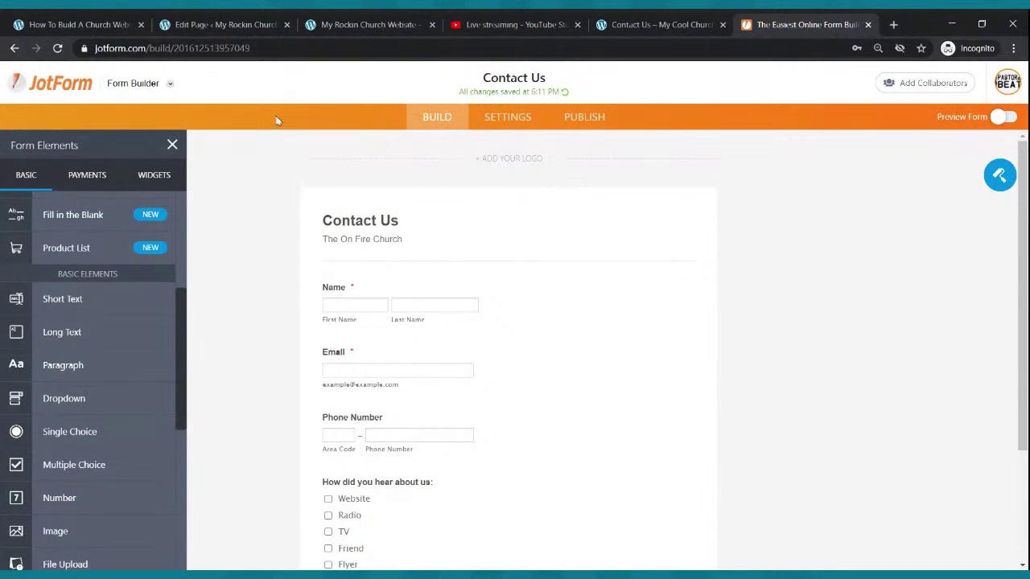
{"action": "scroll", "coordinate": [430, 324], "scroll_direction": "down", "scroll_amount": 3}
{"action": "scroll", "coordinate": [153, 348], "scroll_direction": "down", "scroll_amount": 2}
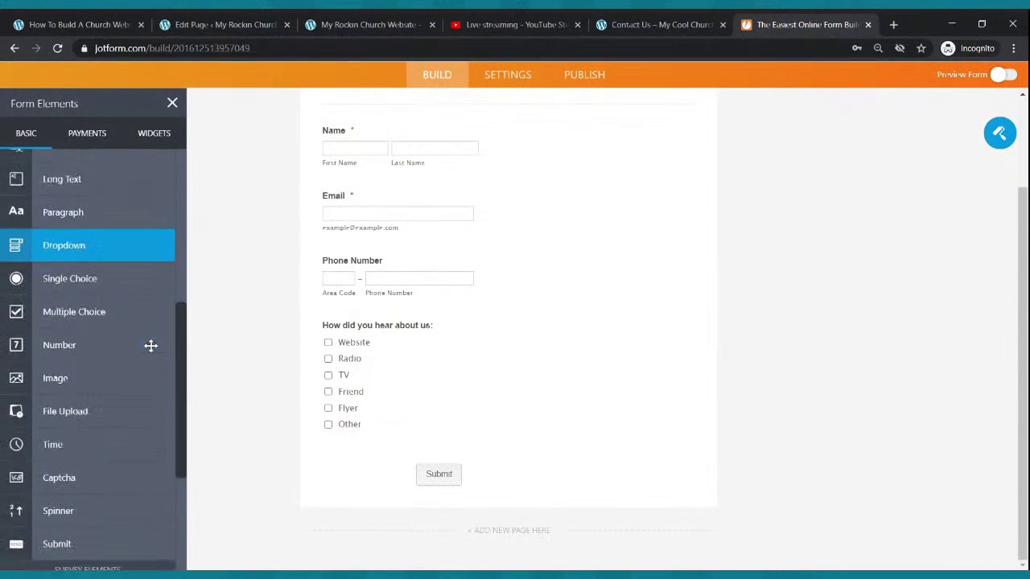
{"action": "scroll", "coordinate": [153, 346], "scroll_direction": "down", "scroll_amount": 3}
{"action": "scroll", "coordinate": [161, 347], "scroll_direction": "up", "scroll_amount": 6}
{"action": "scroll", "coordinate": [442, 346], "scroll_direction": "up", "scroll_amount": 3}
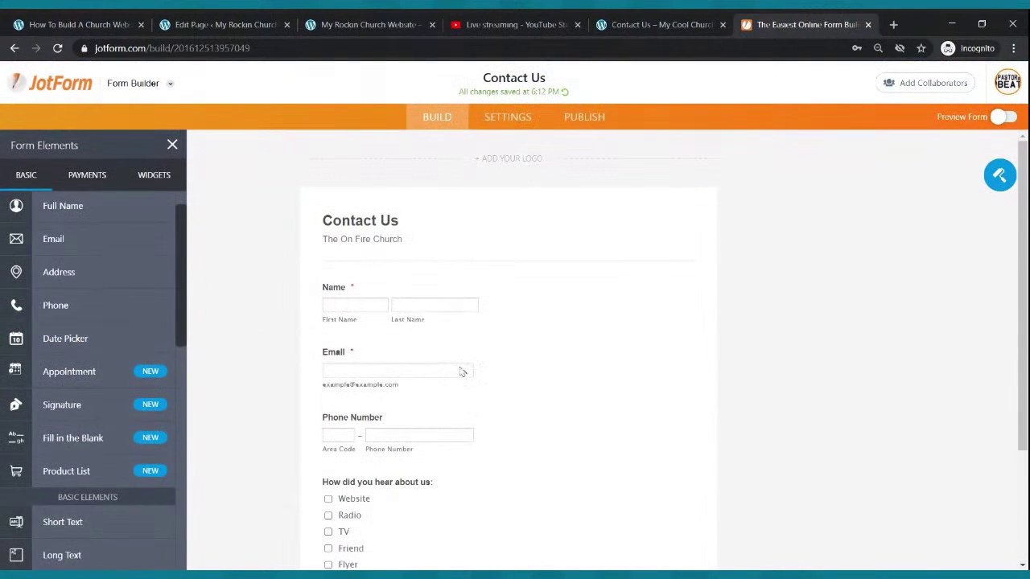
{"action": "scroll", "coordinate": [461, 372], "scroll_direction": "down", "scroll_amount": 3}
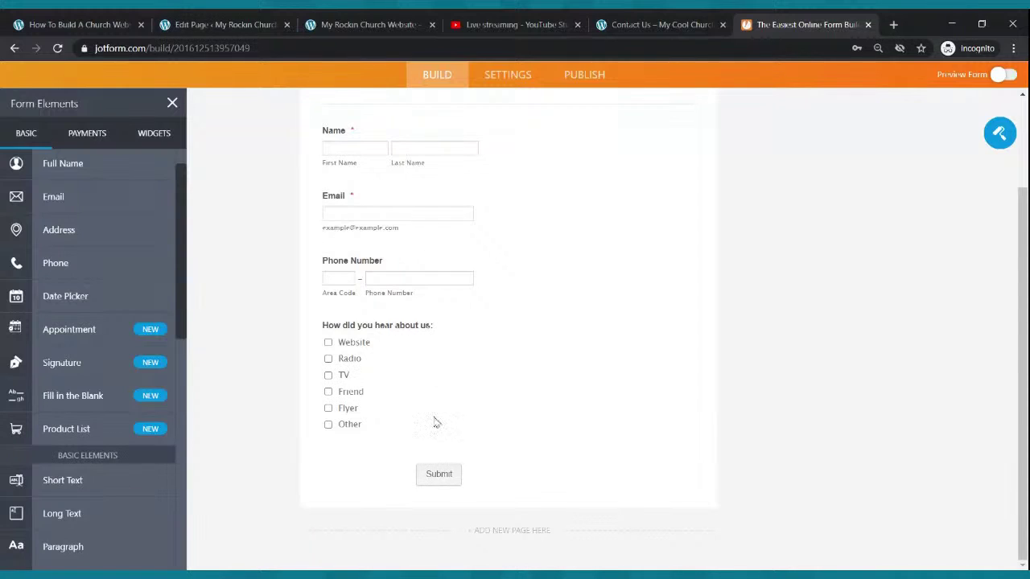
{"action": "scroll", "coordinate": [450, 392], "scroll_direction": "up", "scroll_amount": 3}
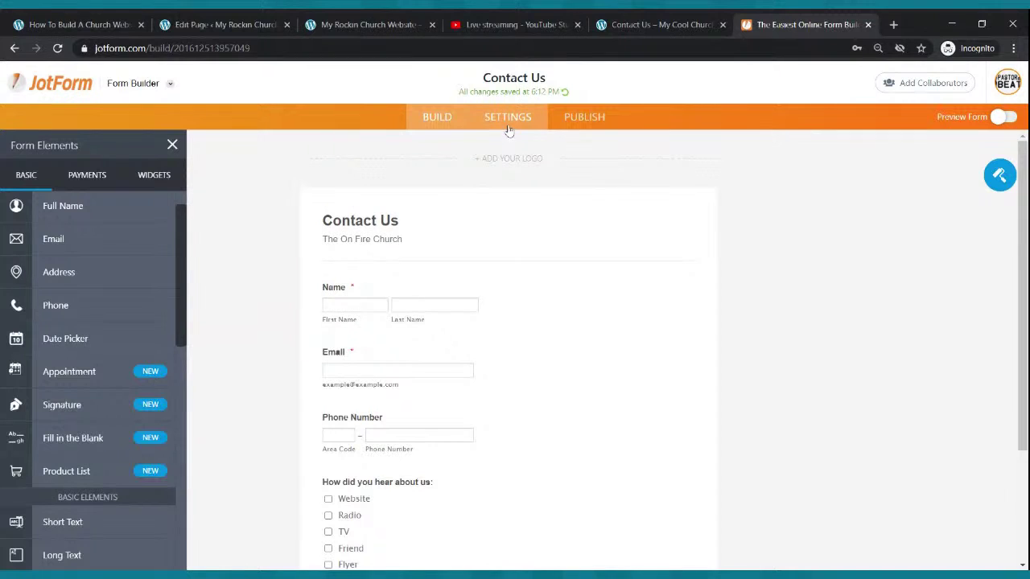
{"action": "left_click", "coordinate": [572, 127]}
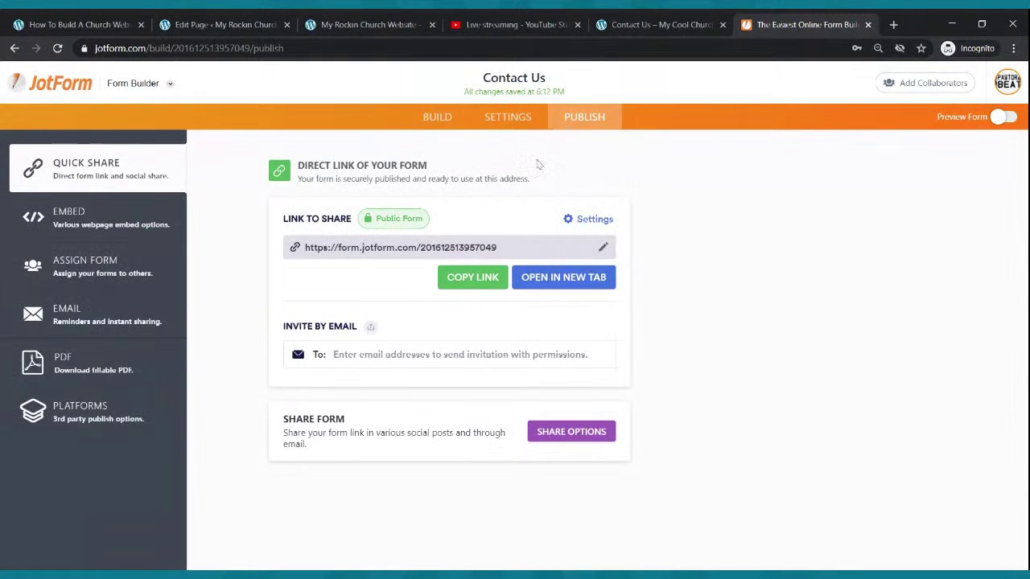
- Copy the Contact Us form's embed code from Publish > Embed and return to the page editor
{"action": "left_click", "coordinate": [85, 219]}
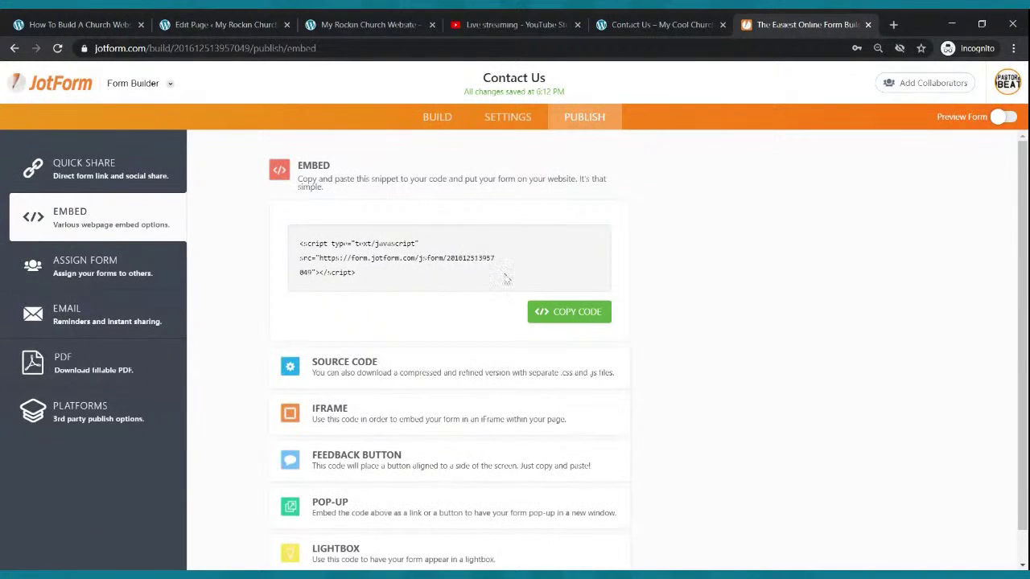
{"action": "left_click", "coordinate": [578, 313]}
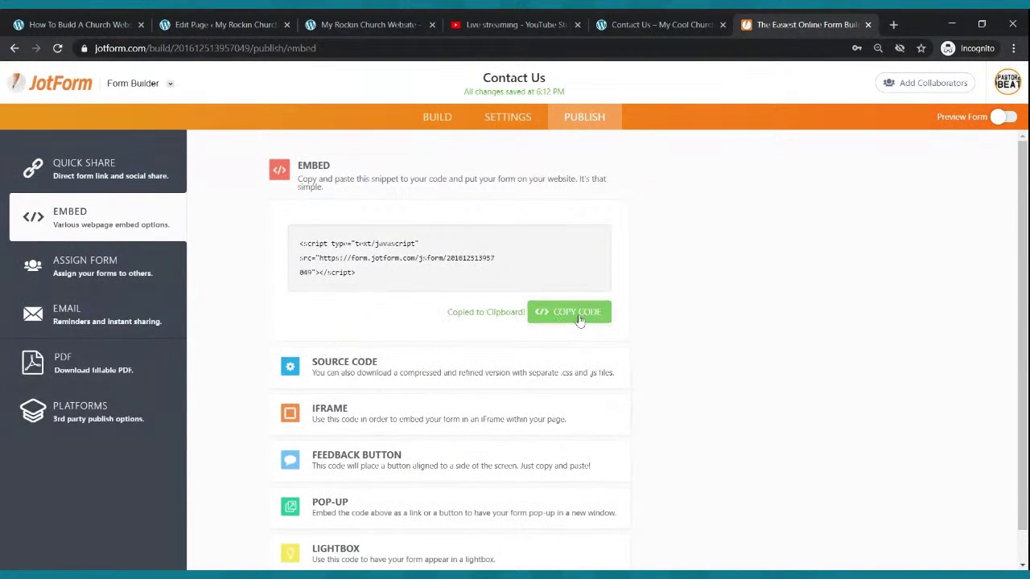
{"action": "left_click", "coordinate": [248, 25]}
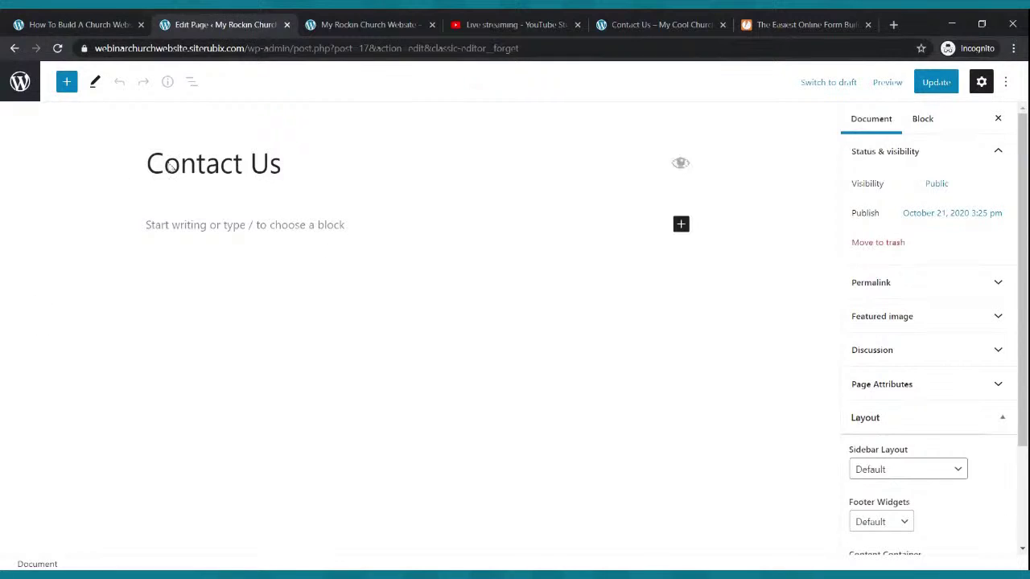
- Paste the JotForm embed script into a Custom HTML block, update the page, and view it live
{"action": "left_click", "coordinate": [681, 225]}
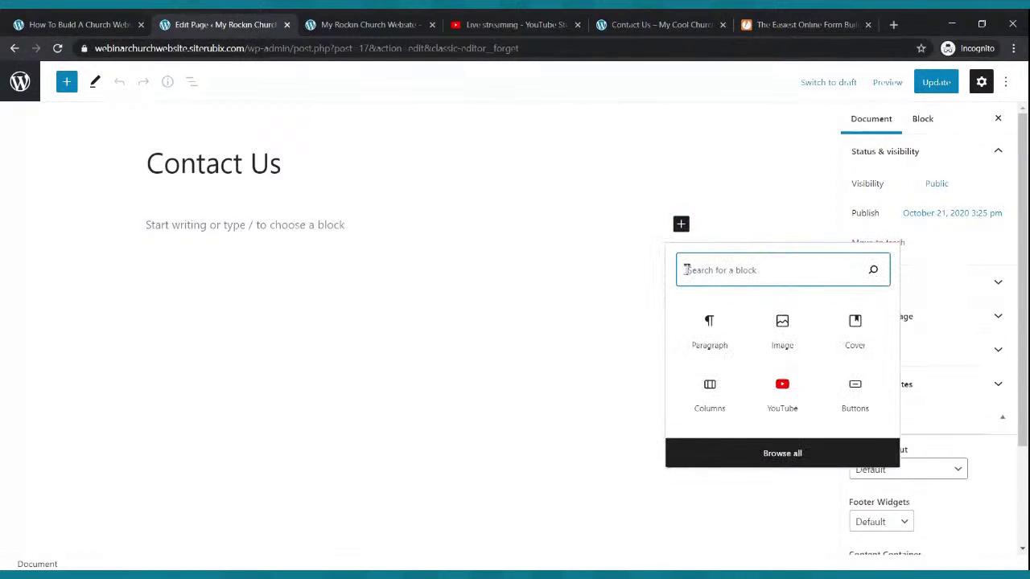
{"action": "type", "text": "html"}
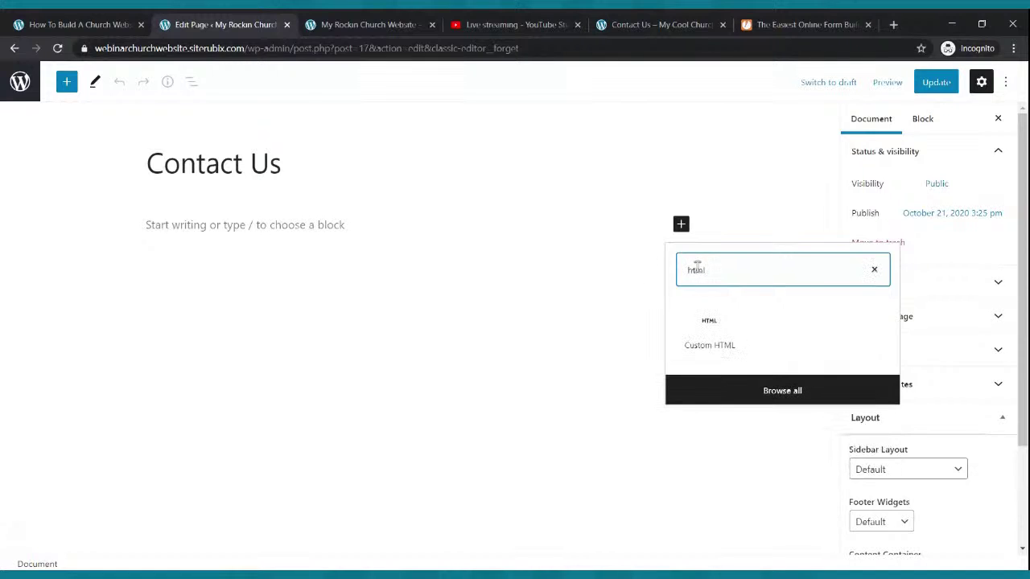
{"action": "left_click", "coordinate": [709, 331]}
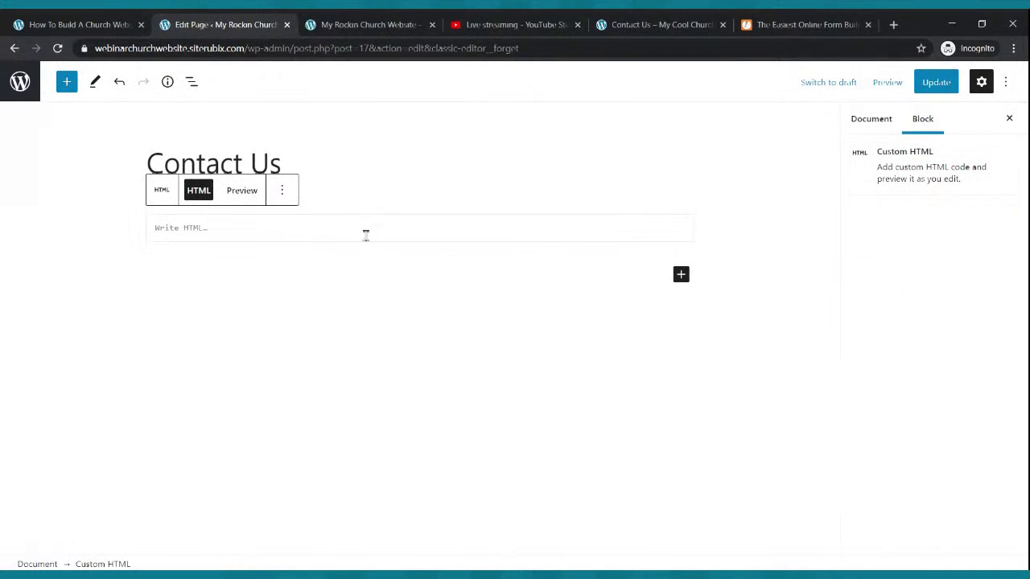
{"action": "key", "text": "ctrl+v"}
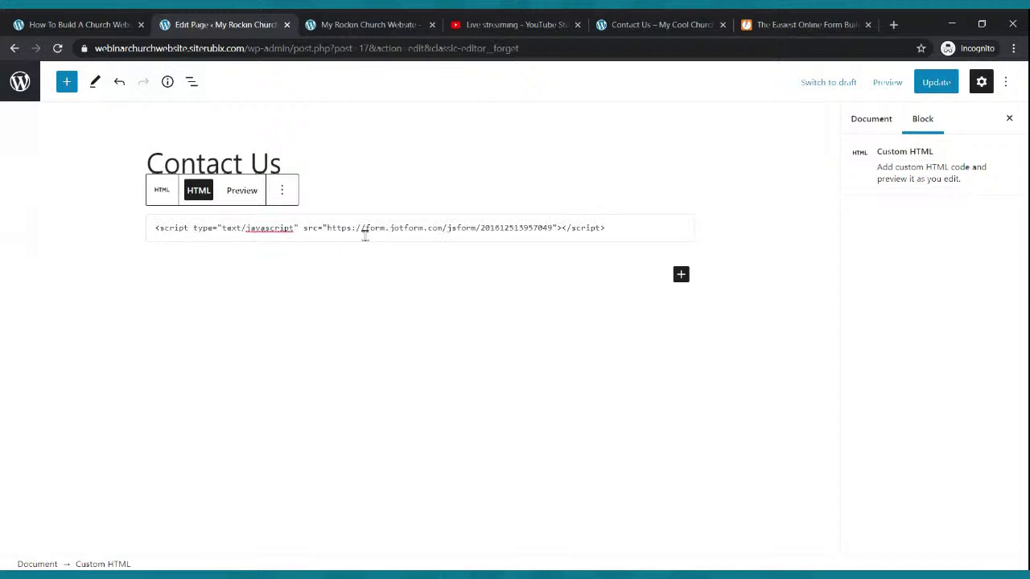
{"action": "left_click", "coordinate": [919, 90]}
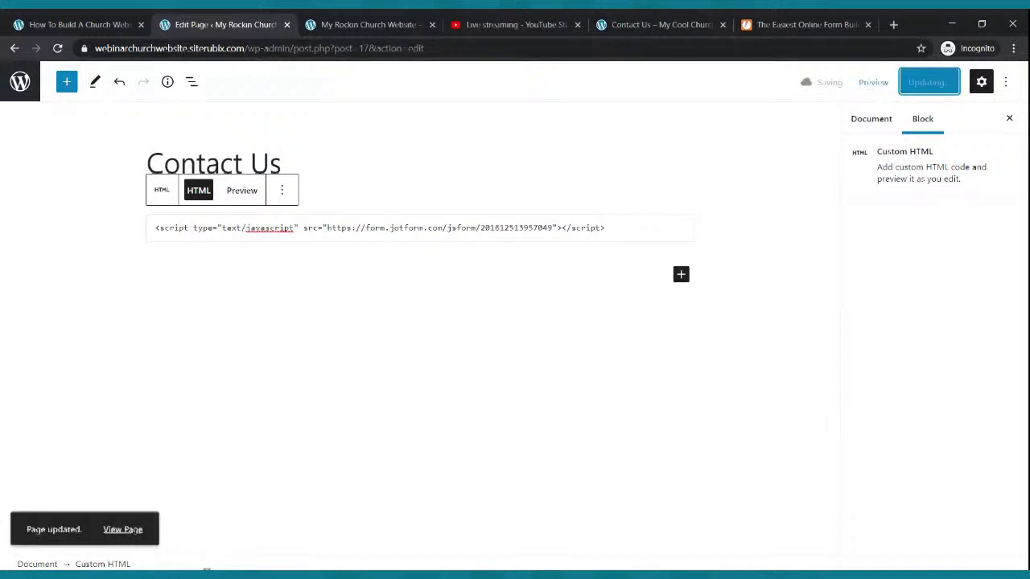
{"action": "left_click", "coordinate": [394, 29]}
{"action": "left_click", "coordinate": [470, 115]}
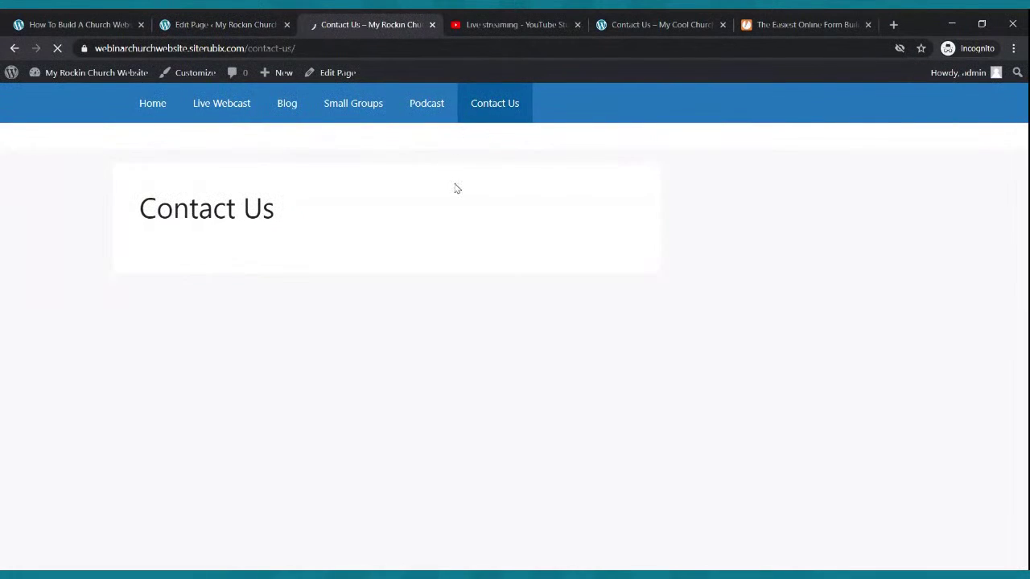
- Check the embedded form on the live Contact Us page, then go back to the pages list
{"action": "scroll", "coordinate": [455, 187], "scroll_direction": "down", "scroll_amount": 3}
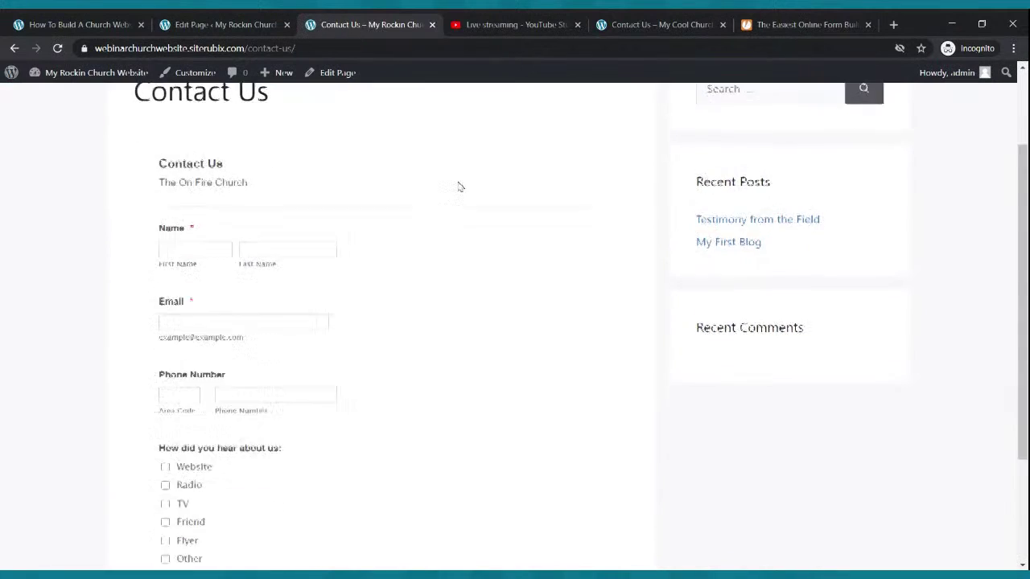
{"action": "scroll", "coordinate": [463, 191], "scroll_direction": "up", "scroll_amount": 2}
{"action": "scroll", "coordinate": [470, 193], "scroll_direction": "down", "scroll_amount": 1}
{"action": "scroll", "coordinate": [469, 195], "scroll_direction": "up", "scroll_amount": 1}
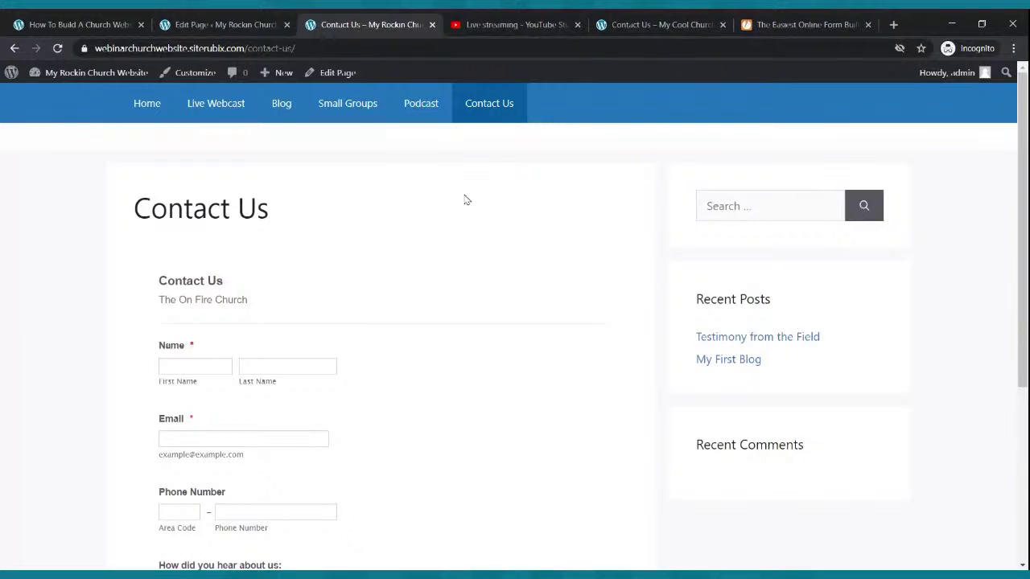
{"action": "left_click", "coordinate": [256, 22]}
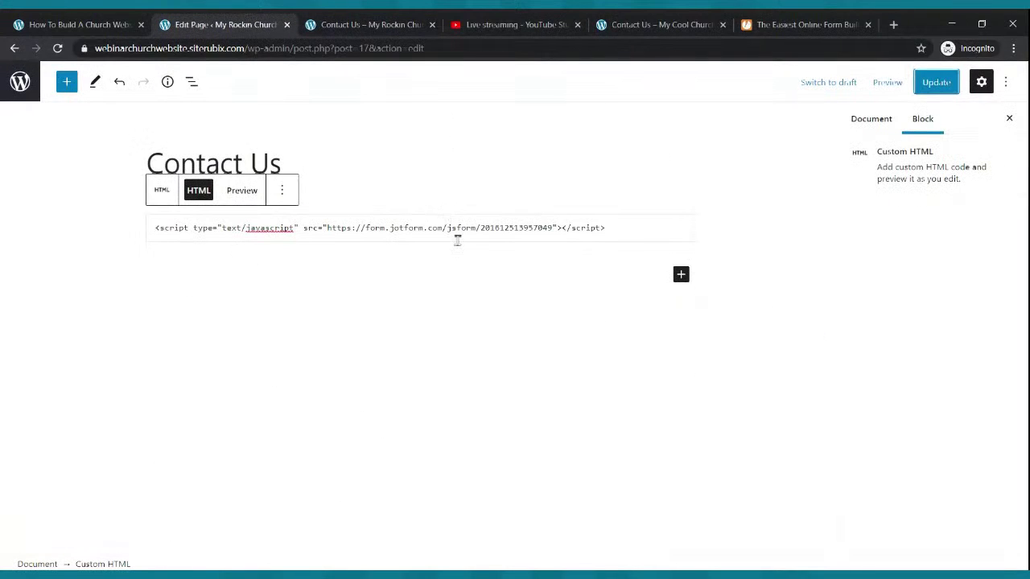
{"action": "left_click", "coordinate": [20, 93]}
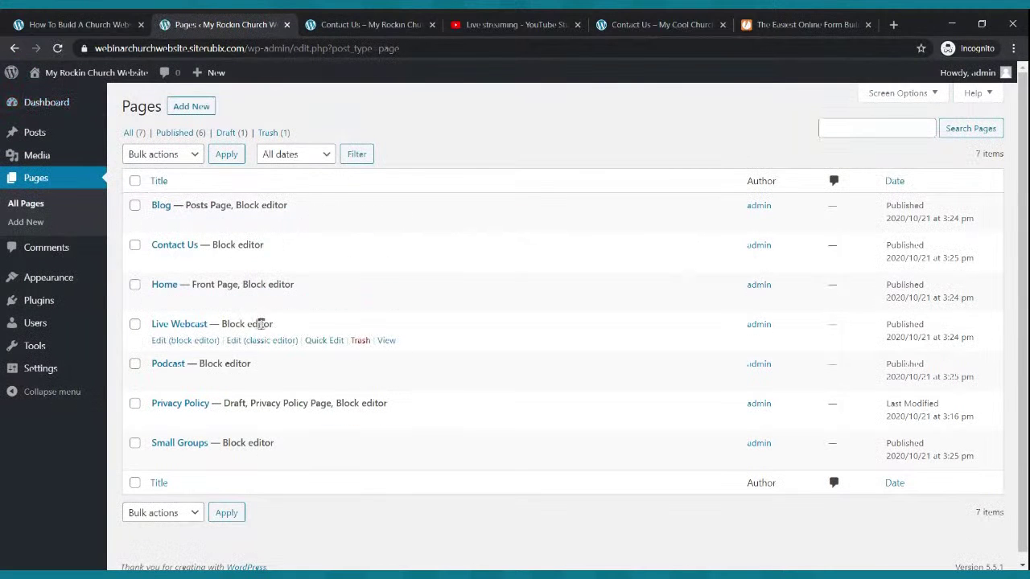
- Browse the live site's Home and Live Webcast pages
{"action": "left_click", "coordinate": [346, 24]}
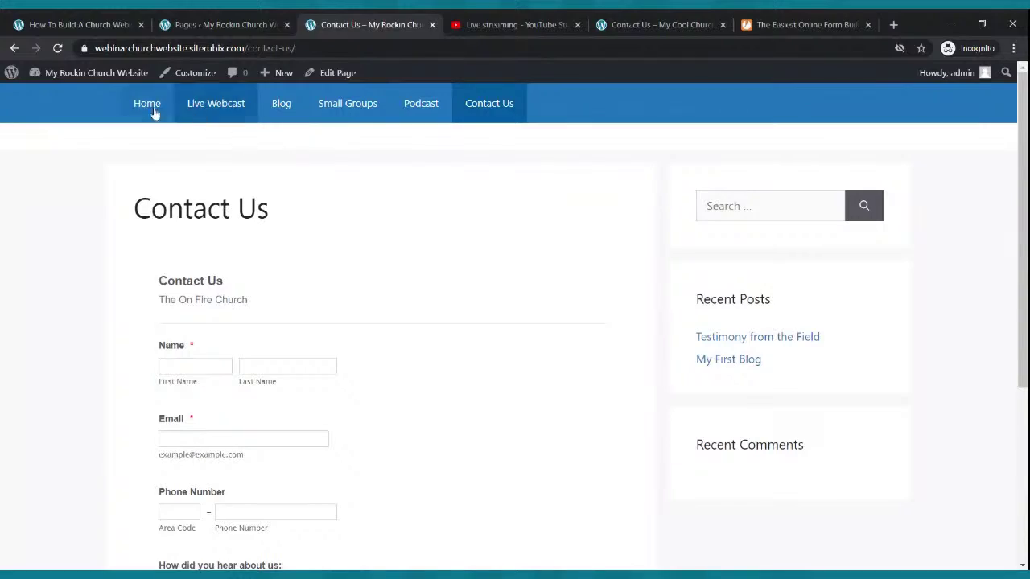
{"action": "left_click", "coordinate": [152, 109]}
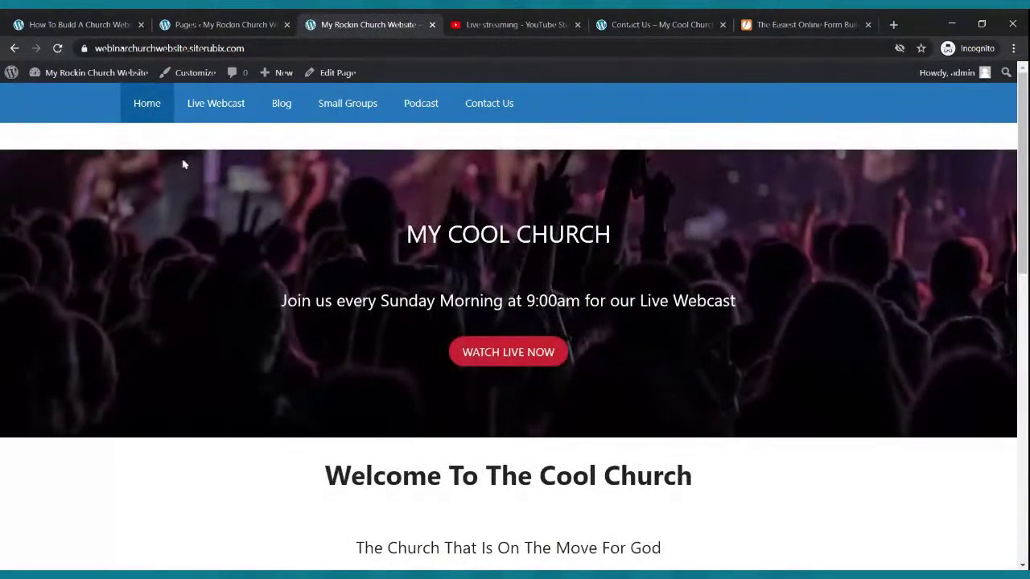
{"action": "scroll", "coordinate": [183, 164], "scroll_direction": "down", "scroll_amount": 10}
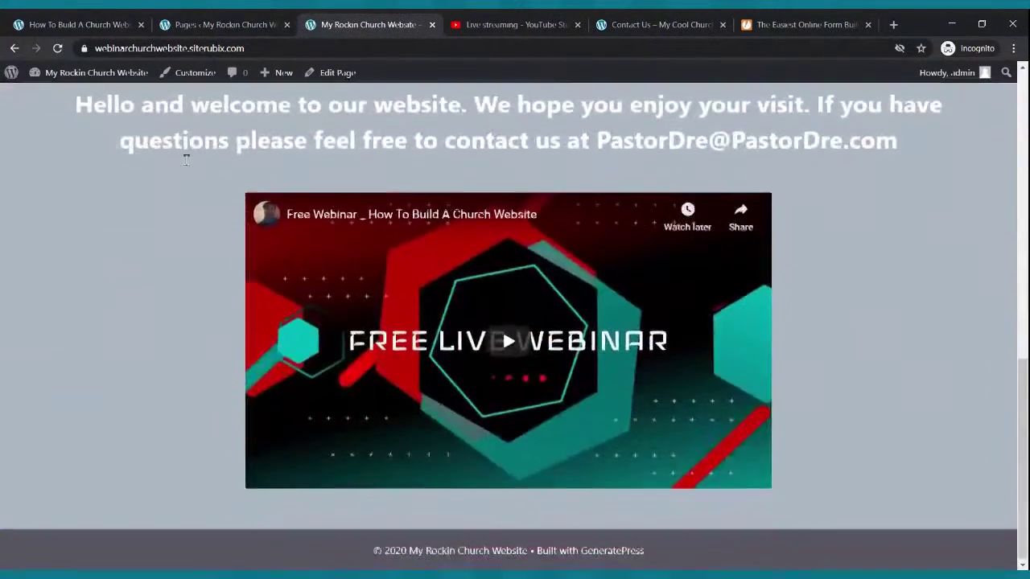
{"action": "scroll", "coordinate": [185, 164], "scroll_direction": "up", "scroll_amount": 10}
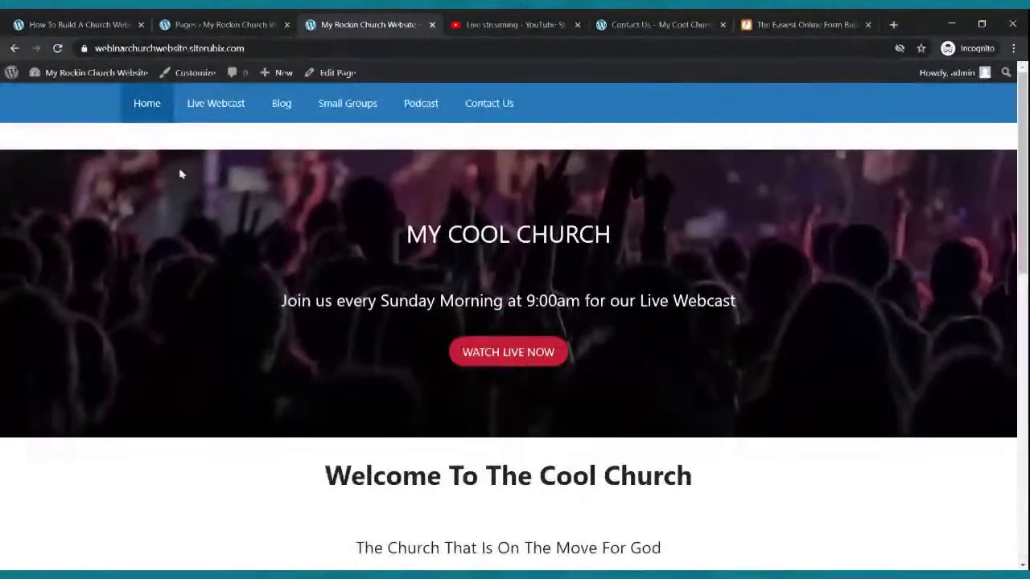
{"action": "left_click", "coordinate": [210, 111]}
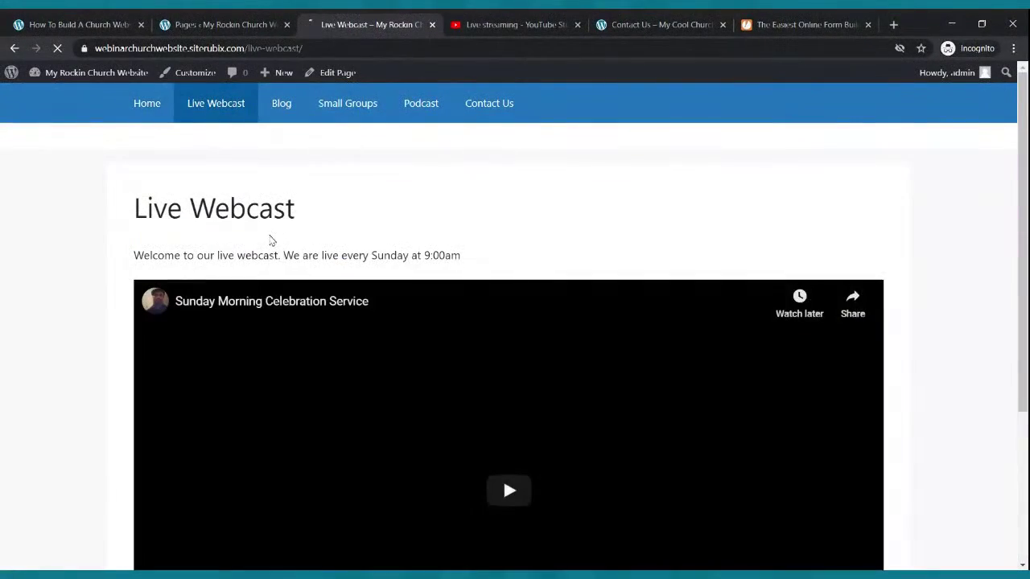
{"action": "scroll", "coordinate": [271, 238], "scroll_direction": "down", "scroll_amount": 3}
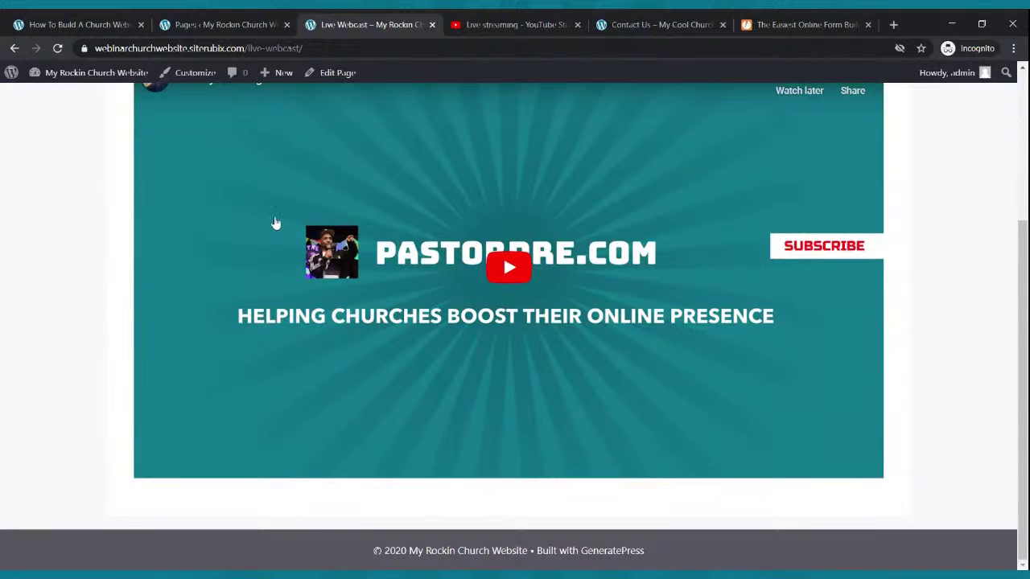
{"action": "scroll", "coordinate": [276, 223], "scroll_direction": "up", "scroll_amount": 3}
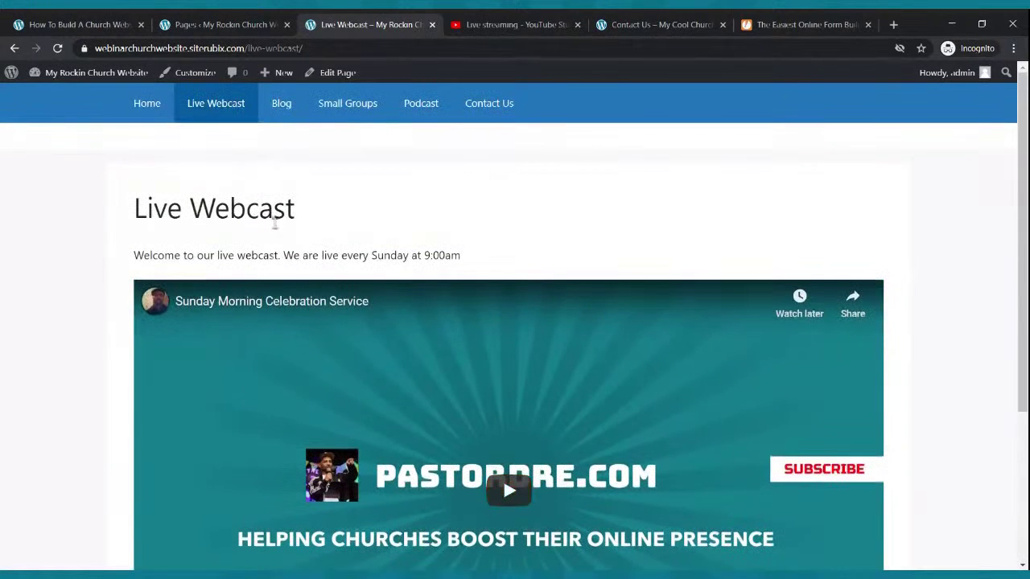
- Reload the admin pages list and open Live Webcast in the block editor
{"action": "left_click", "coordinate": [213, 24]}
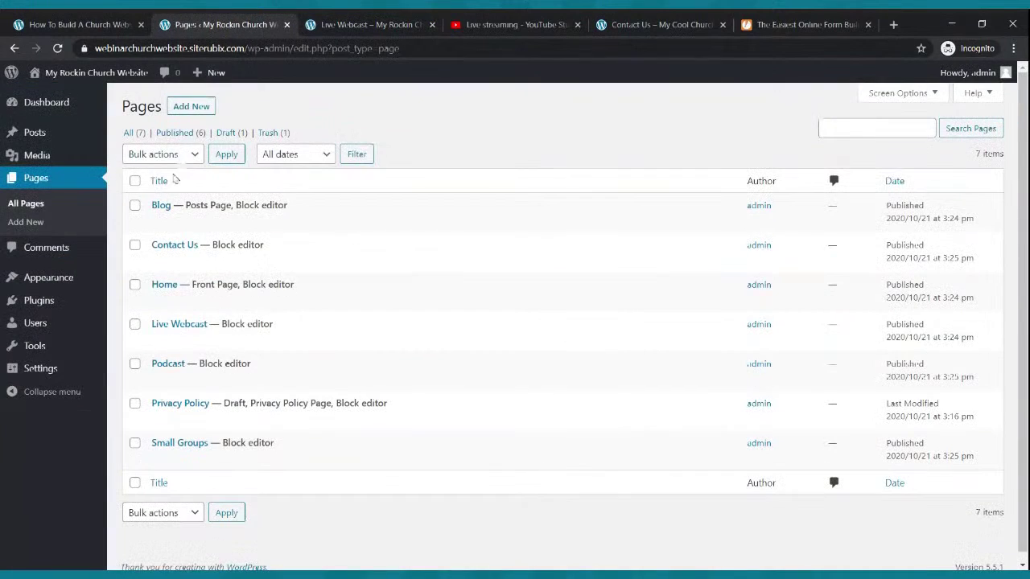
{"action": "left_click", "coordinate": [70, 187]}
{"action": "mouse_move", "coordinate": [190, 344]}
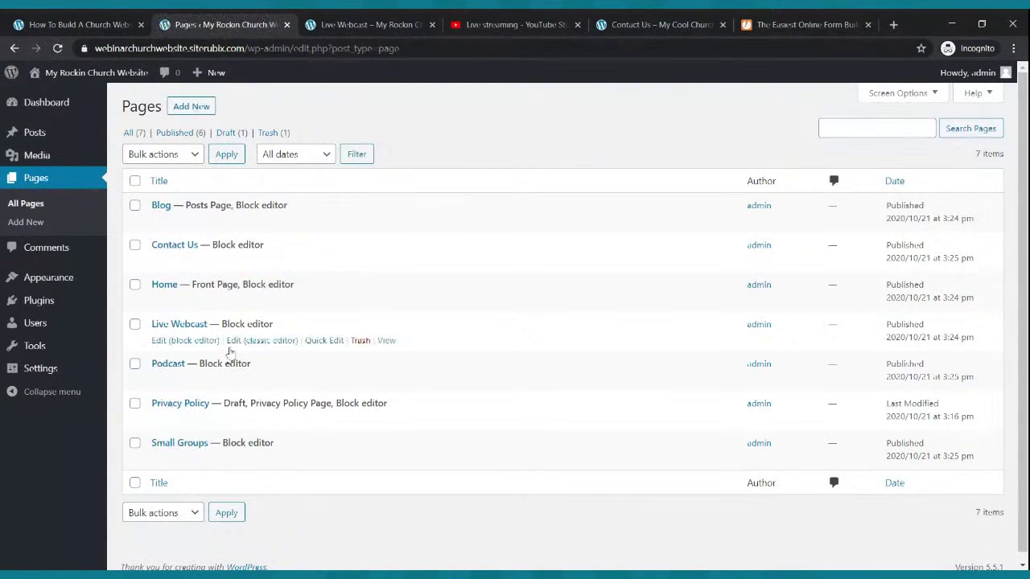
{"action": "left_click", "coordinate": [190, 341]}
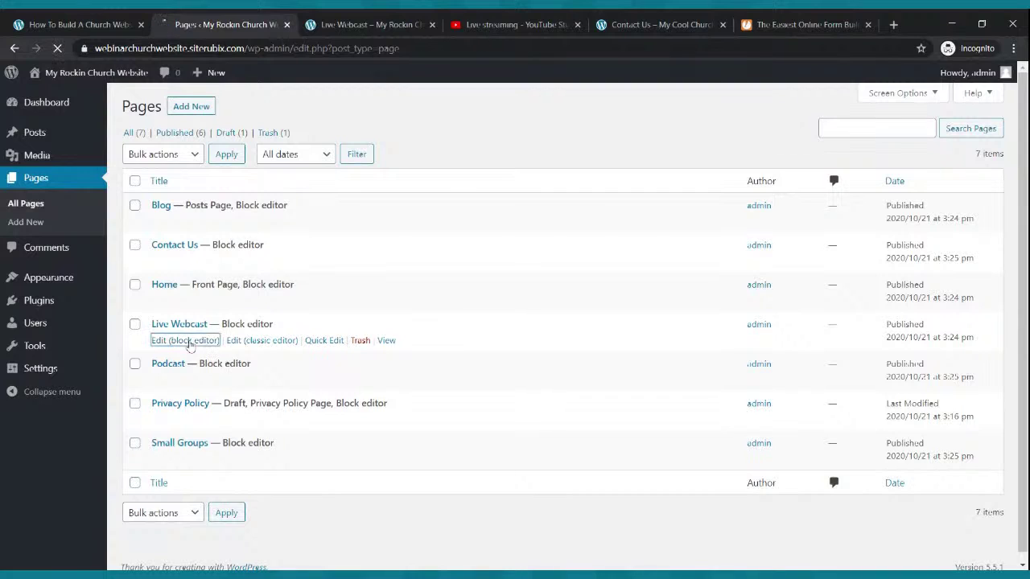
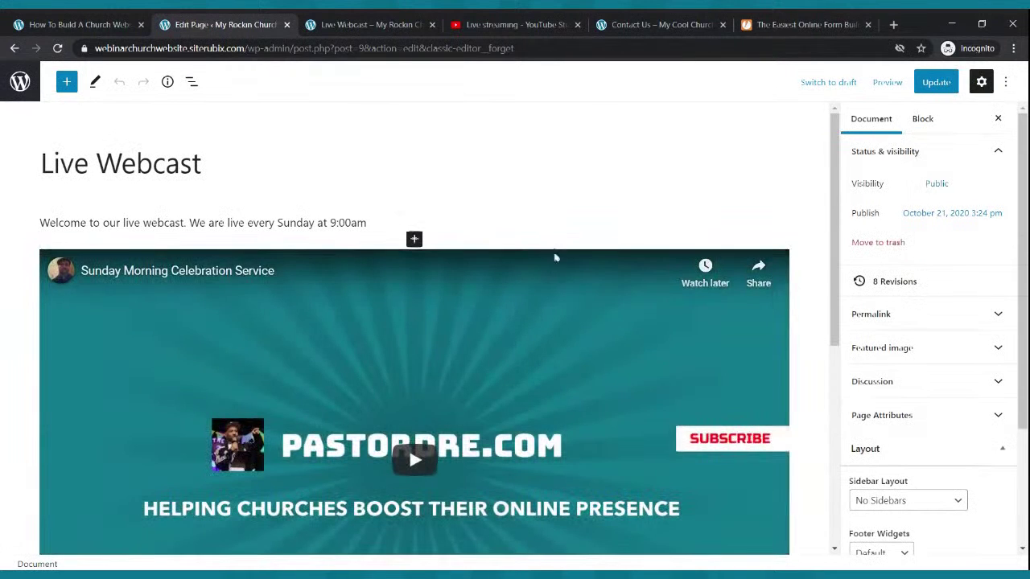
- Insert a Two buttons pattern (Download now, About Cervantes) below the webcast video
{"action": "scroll", "coordinate": [549, 266], "scroll_direction": "down", "scroll_amount": 3}
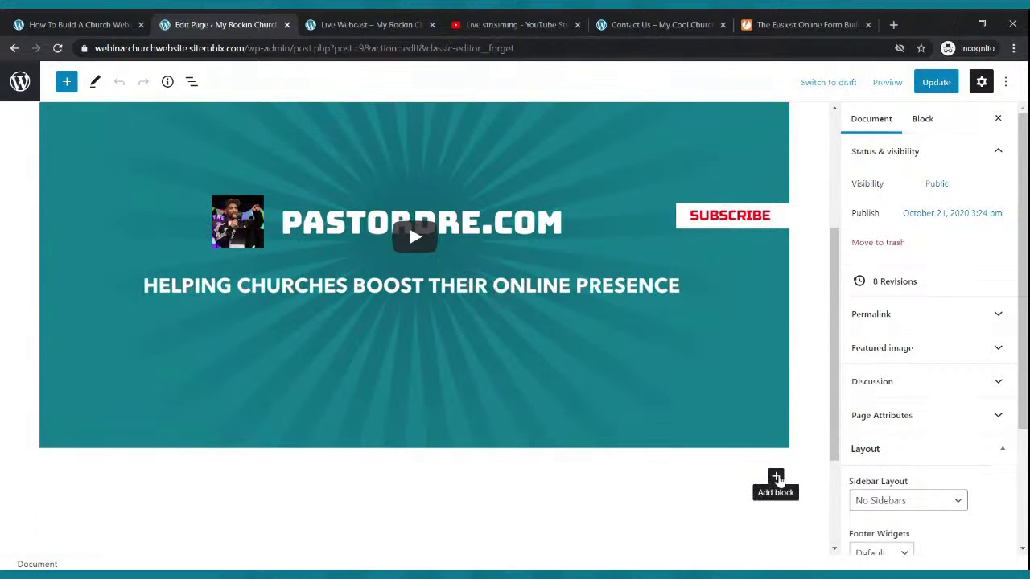
{"action": "left_click", "coordinate": [775, 478]}
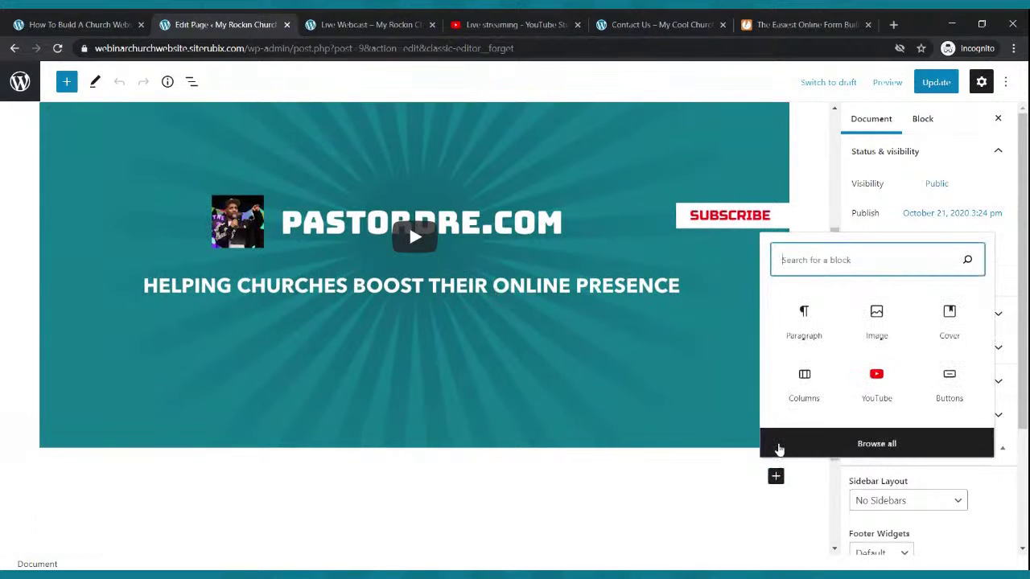
{"action": "type", "text": "button"}
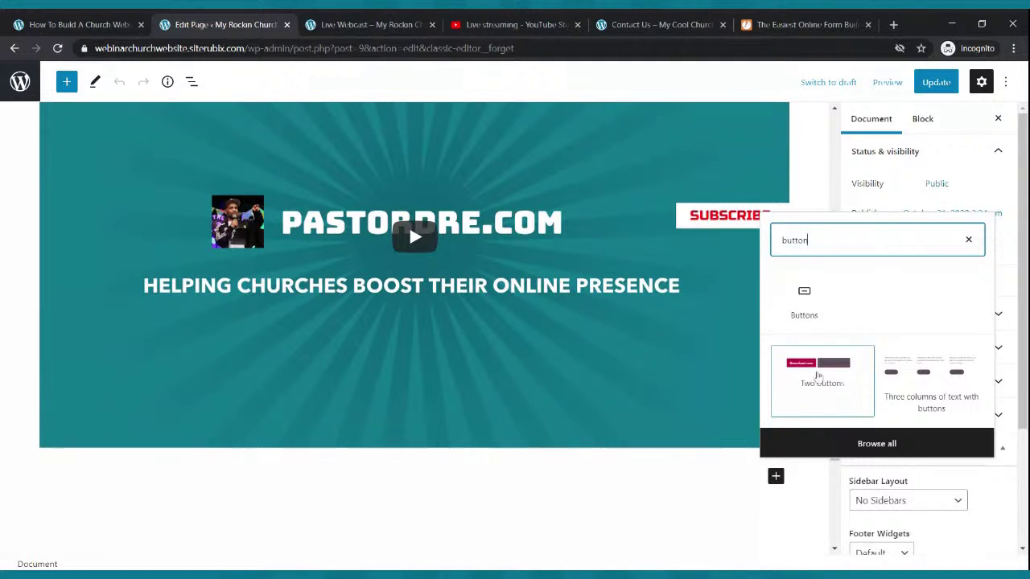
{"action": "left_click", "coordinate": [819, 375]}
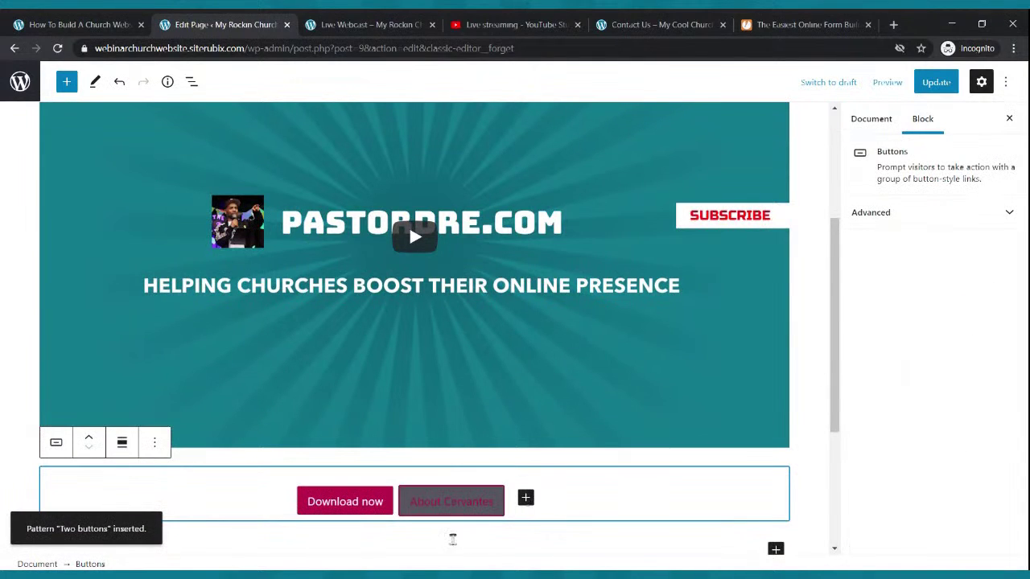
{"action": "left_click", "coordinate": [377, 507]}
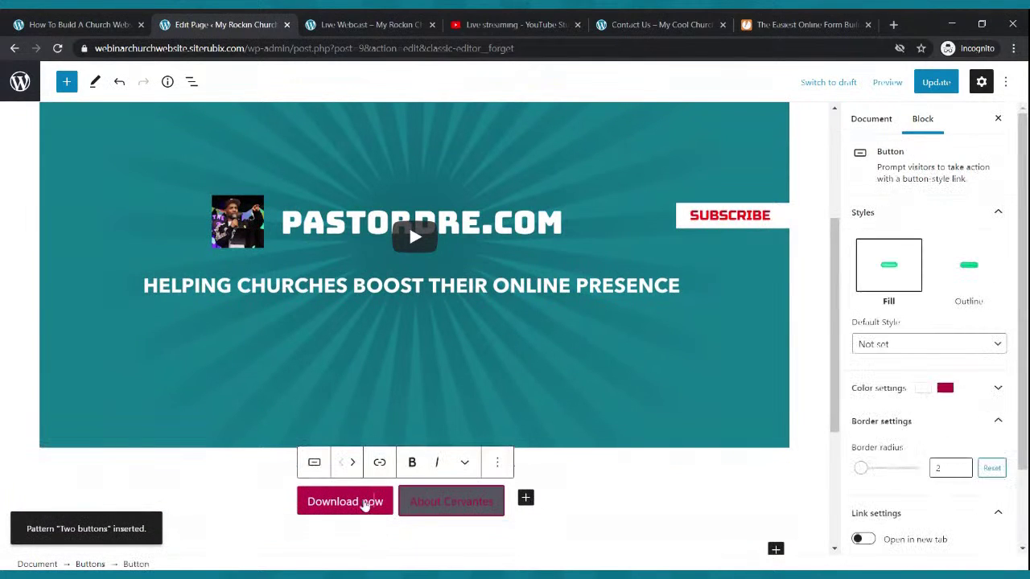
- Relabel the first button from Download now to Give Now
{"action": "left_click", "coordinate": [437, 507]}
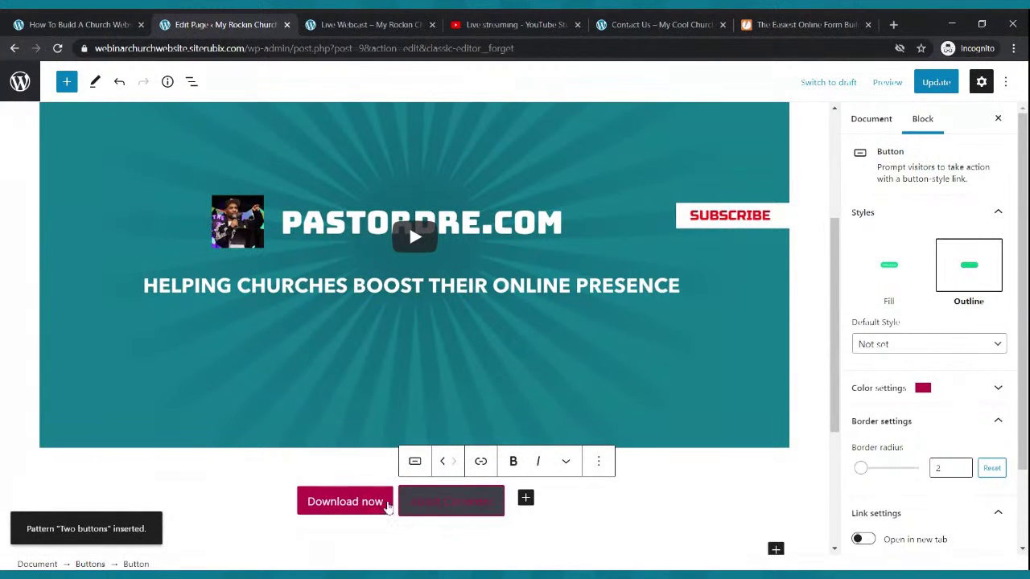
{"action": "left_click", "coordinate": [390, 507]}
{"action": "left_click_drag", "start_coordinate": [390, 507], "coordinate": [290, 518]}
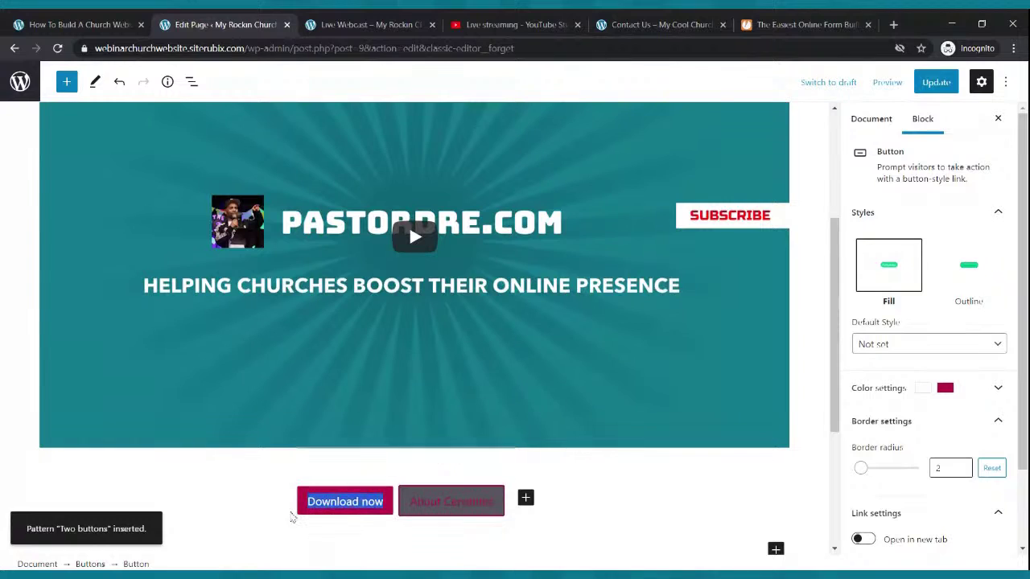
{"action": "type", "text": "Give Now"}
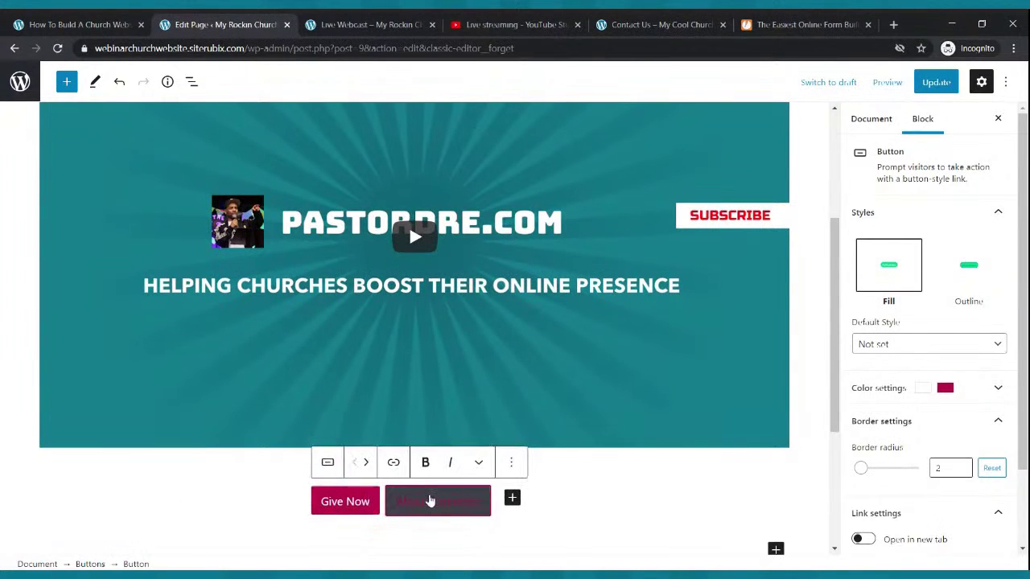
- Make the second button's text white and relabel it Contact Us
{"action": "left_click", "coordinate": [428, 497]}
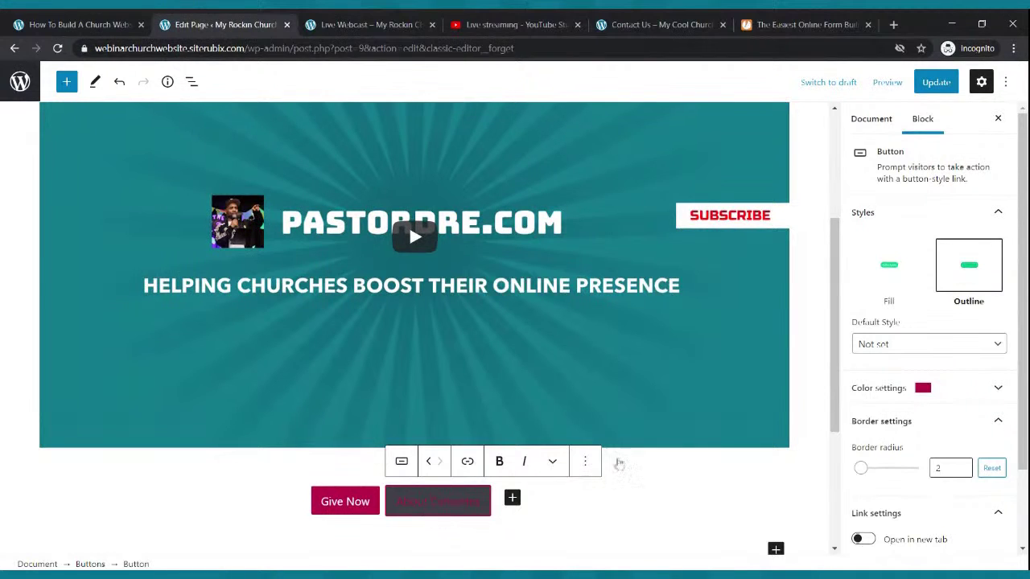
{"action": "left_click", "coordinate": [919, 395]}
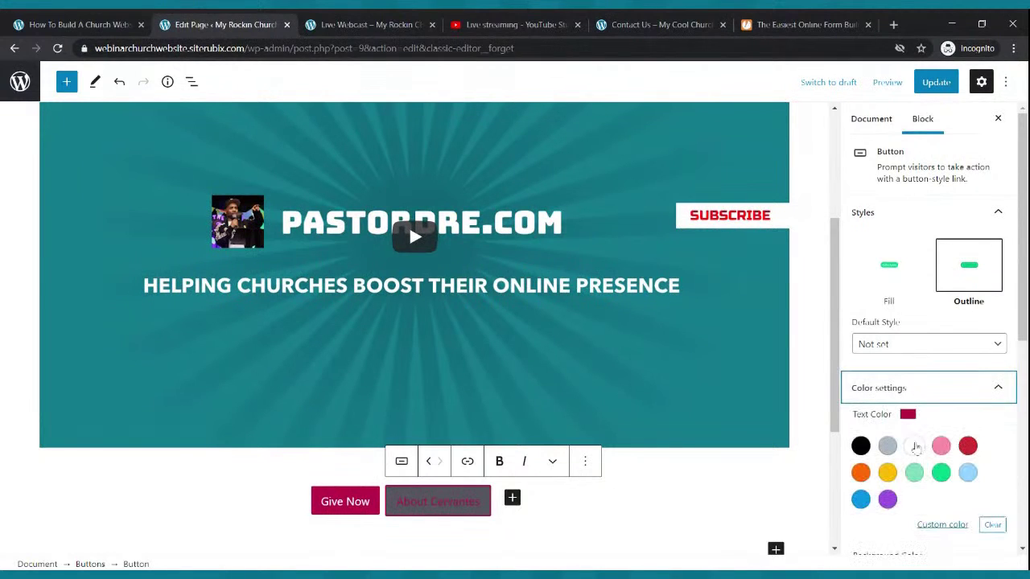
{"action": "left_click", "coordinate": [915, 446]}
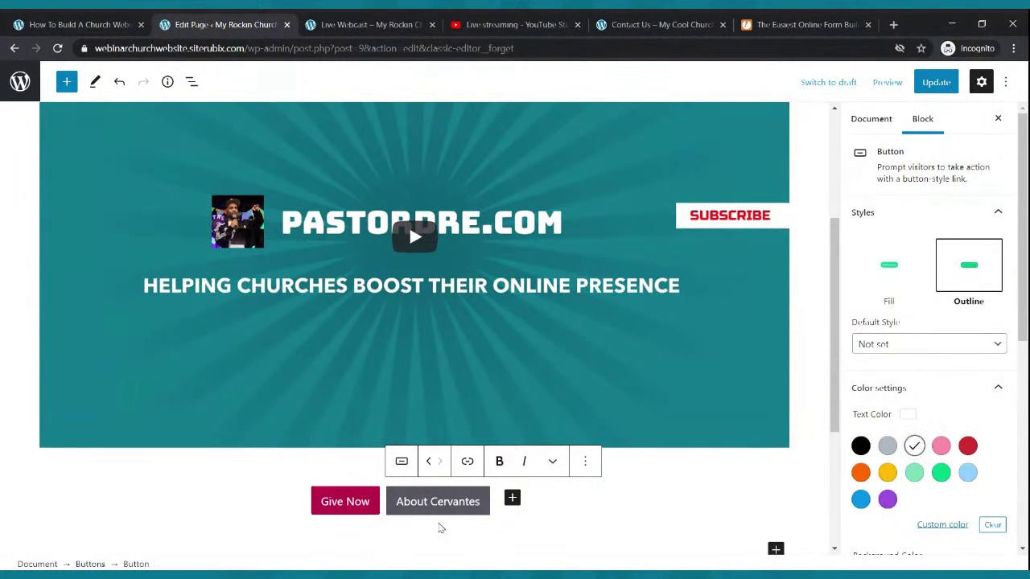
{"action": "left_click", "coordinate": [453, 503]}
{"action": "key", "text": "BackSpace"}
{"action": "key", "text": "BackSpace"}
{"action": "key", "text": "BackSpace"}
{"action": "key", "text": "BackSpace"}
{"action": "key", "text": "BackSpace"}
{"action": "key", "text": "BackSpace"}
{"action": "key", "text": "BackSpace"}
{"action": "key", "text": "BackSpace"}
{"action": "key", "text": "BackSpace"}
{"action": "key", "text": "BackSpace"}
{"action": "key", "text": "BackSpace"}
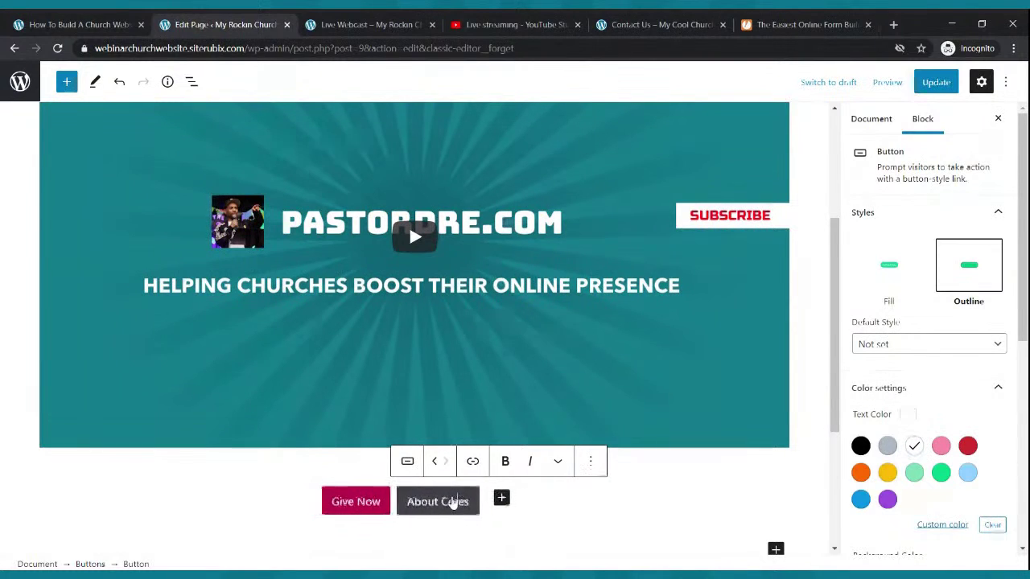
{"action": "key", "text": "BackSpace"}
{"action": "key", "text": "BackSpace"}
{"action": "key", "text": "BackSpace"}
{"action": "key", "text": "BackSpace"}
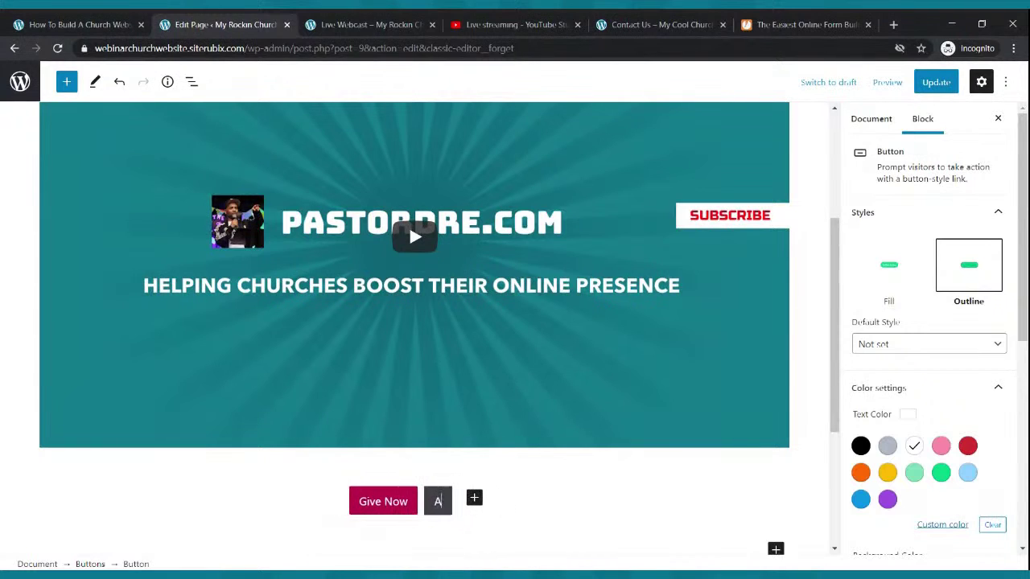
{"action": "type", "text": "Contact Us"}
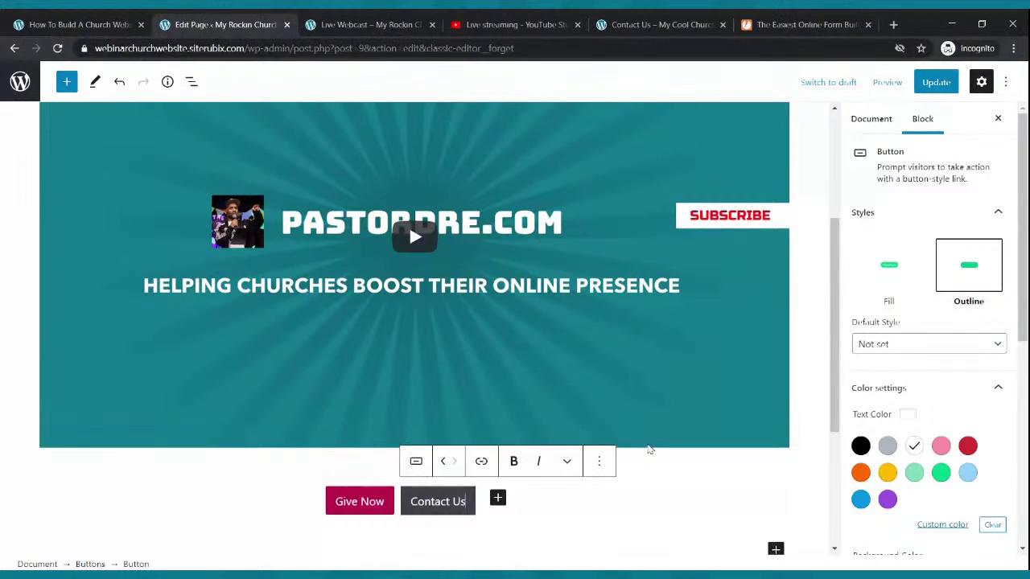
{"action": "left_click", "coordinate": [652, 473]}
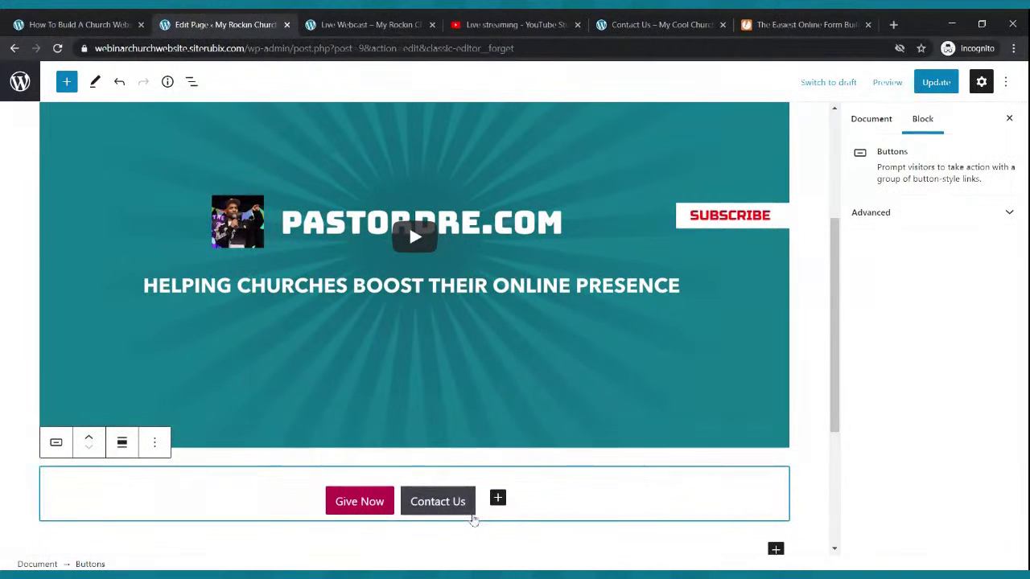
- Link the Contact Us button to the site's /contact-us/ page address copied from the live site
{"action": "left_click", "coordinate": [472, 516]}
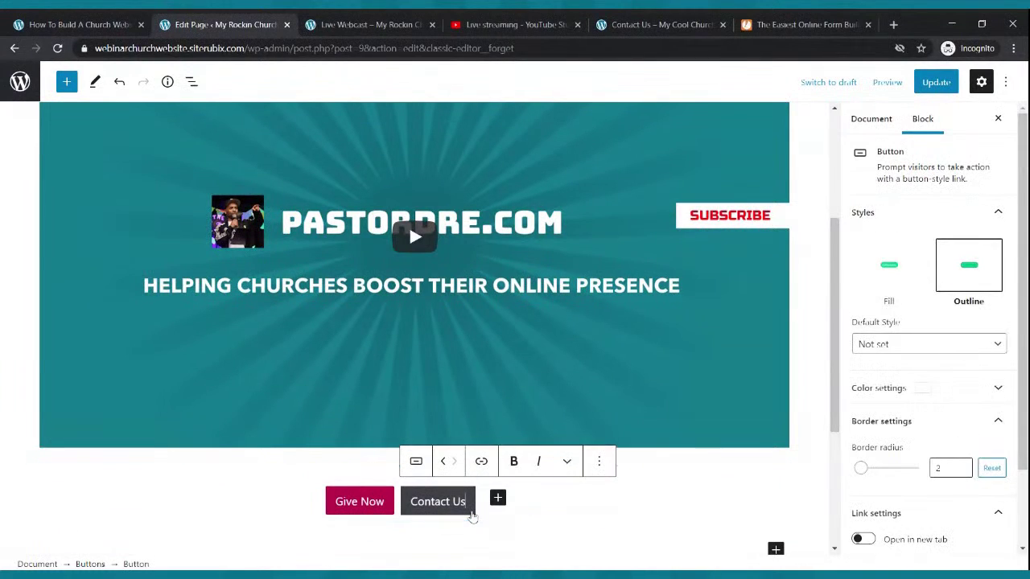
{"action": "left_click", "coordinate": [481, 464]}
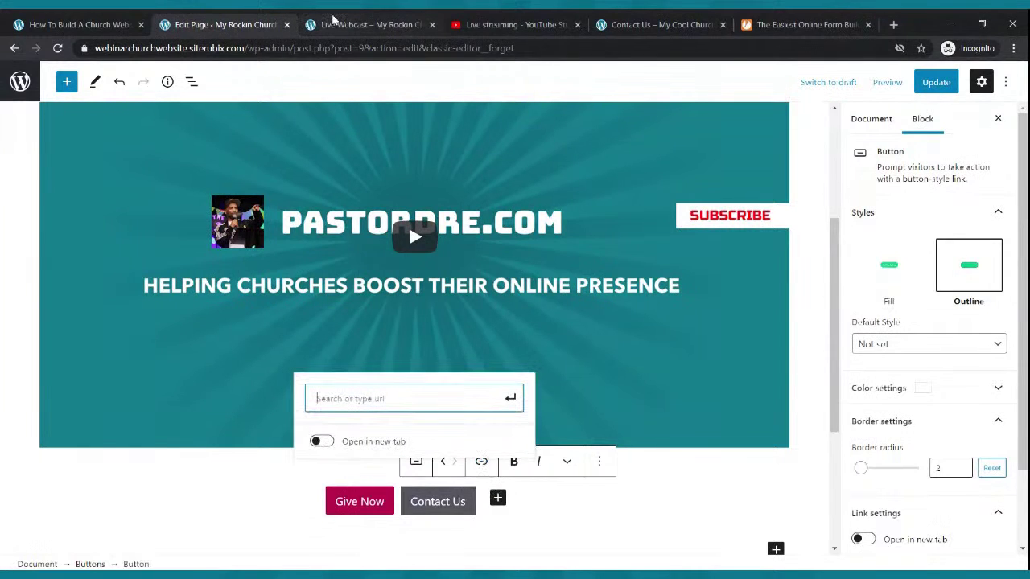
{"action": "left_click", "coordinate": [333, 17]}
{"action": "left_click", "coordinate": [479, 109]}
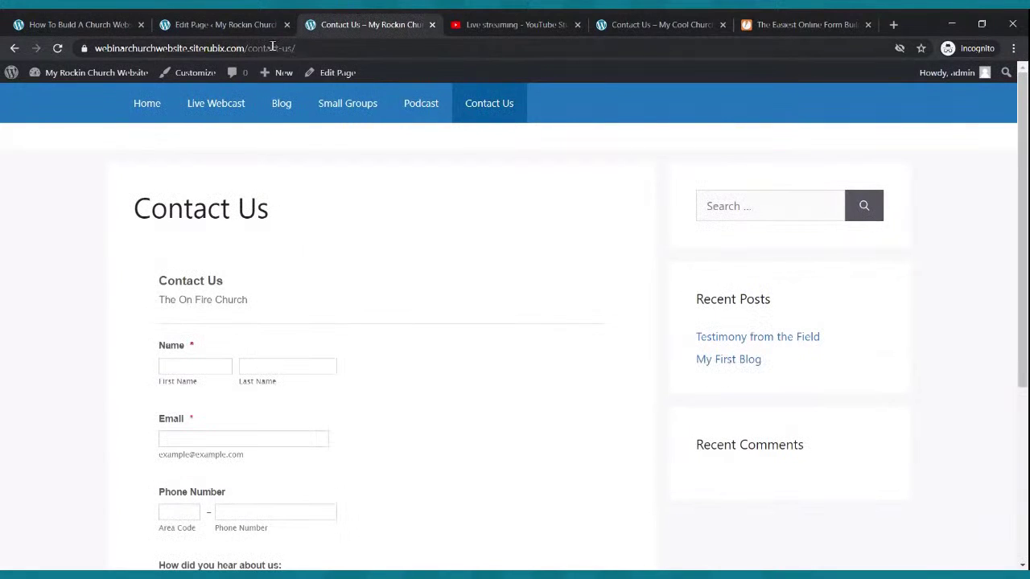
{"action": "left_click", "coordinate": [273, 48]}
{"action": "key", "text": "ctrl+c"}
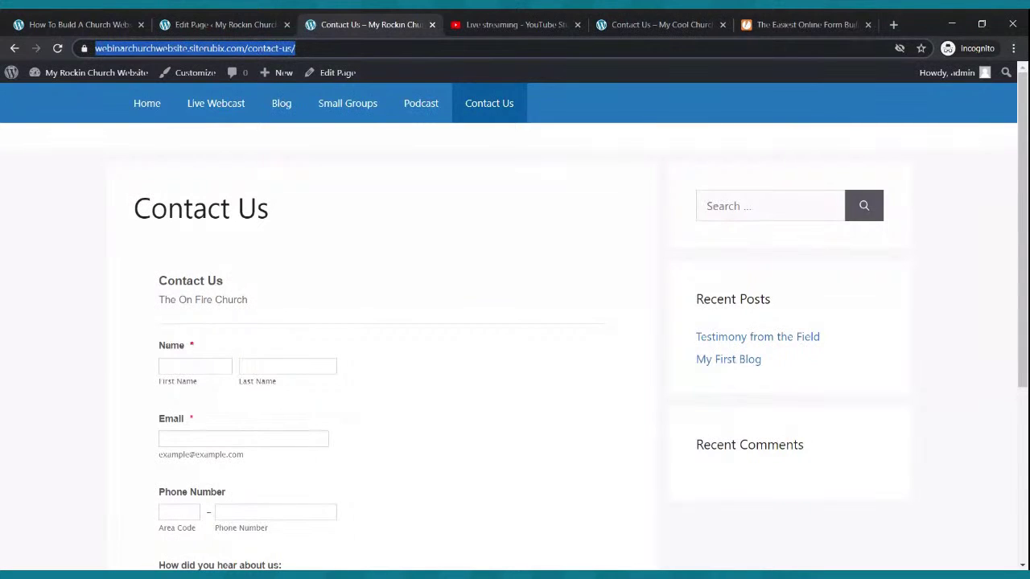
{"action": "left_click", "coordinate": [246, 27]}
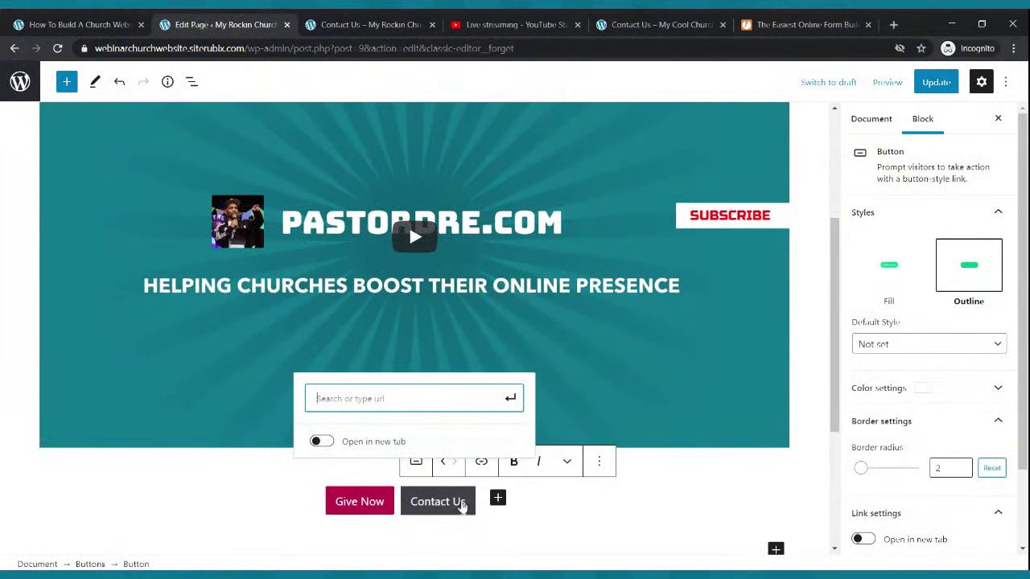
{"action": "key", "text": "ctrl+v"}
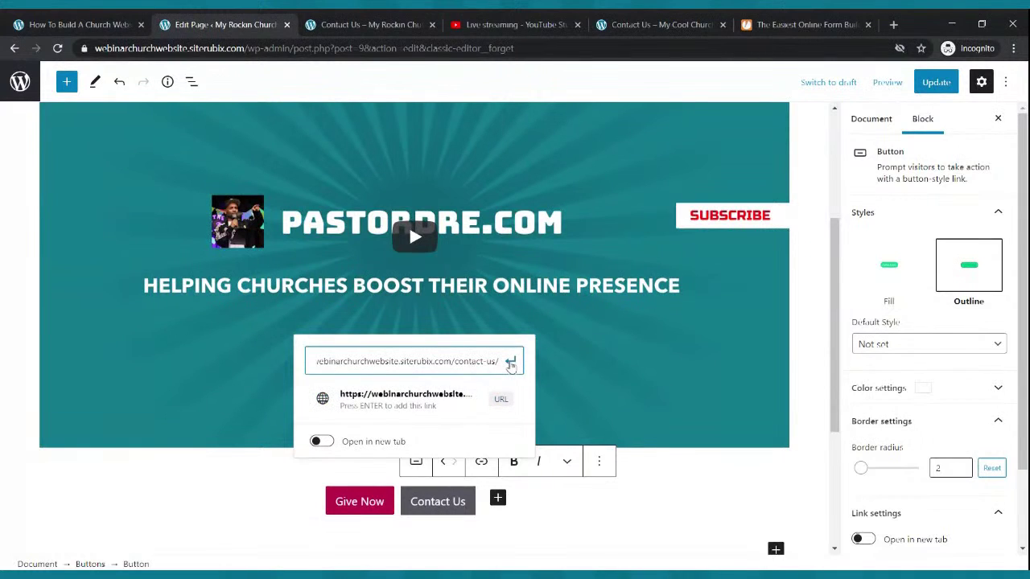
{"action": "left_click", "coordinate": [510, 361]}
{"action": "left_click", "coordinate": [664, 510]}
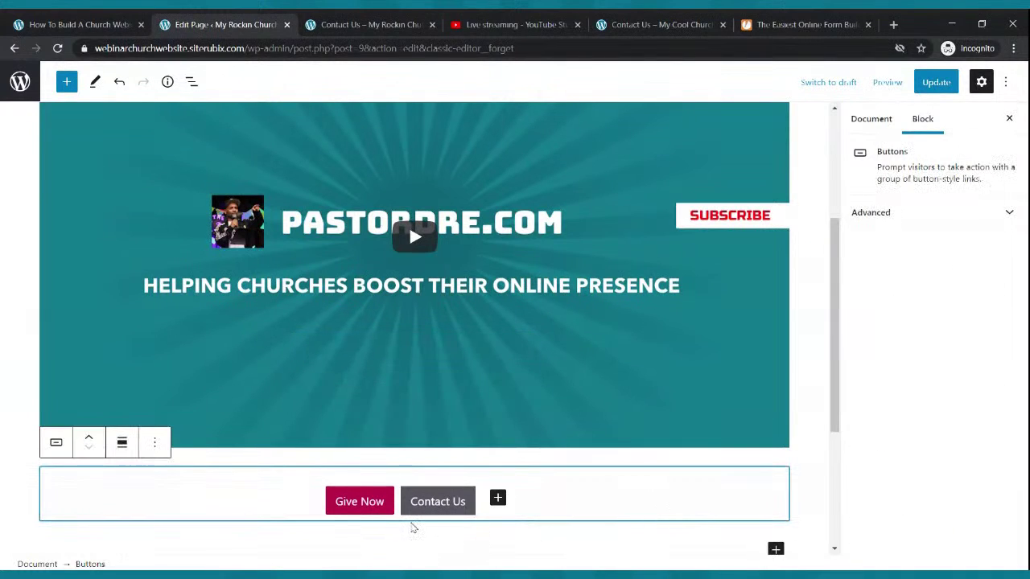
{"action": "left_click", "coordinate": [391, 513]}
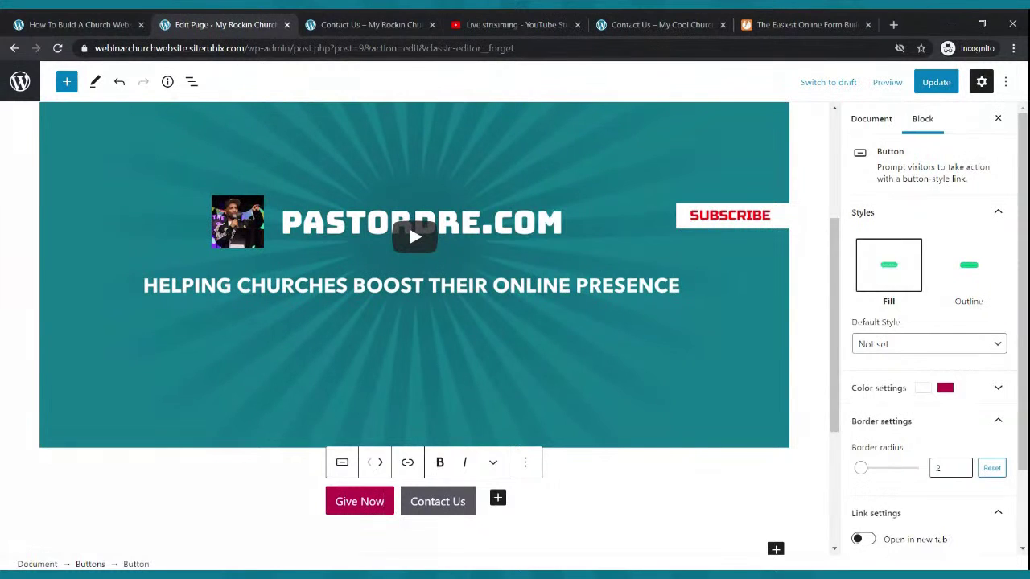
{"action": "left_click", "coordinate": [408, 464]}
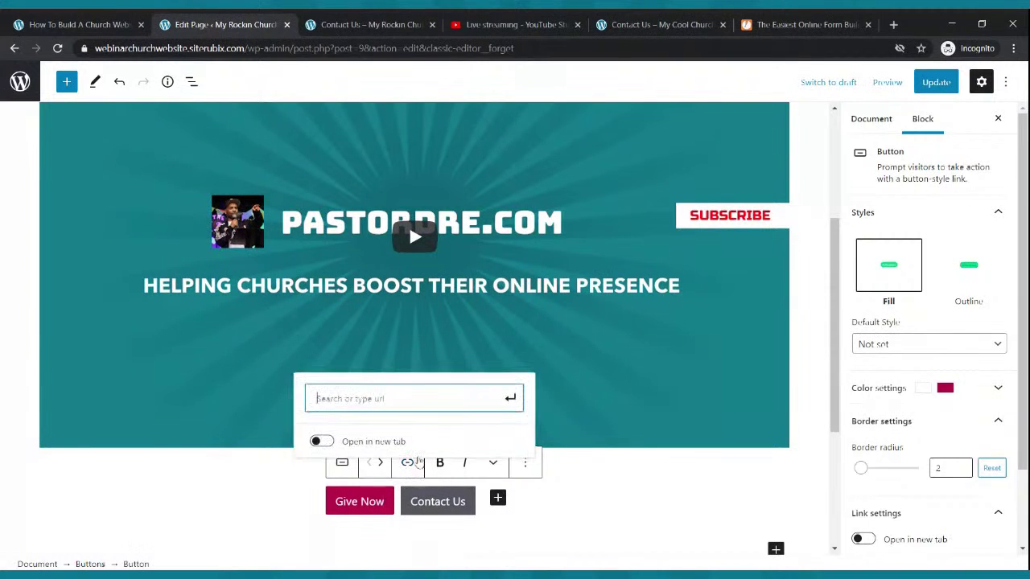
{"action": "type", "text": "https"}
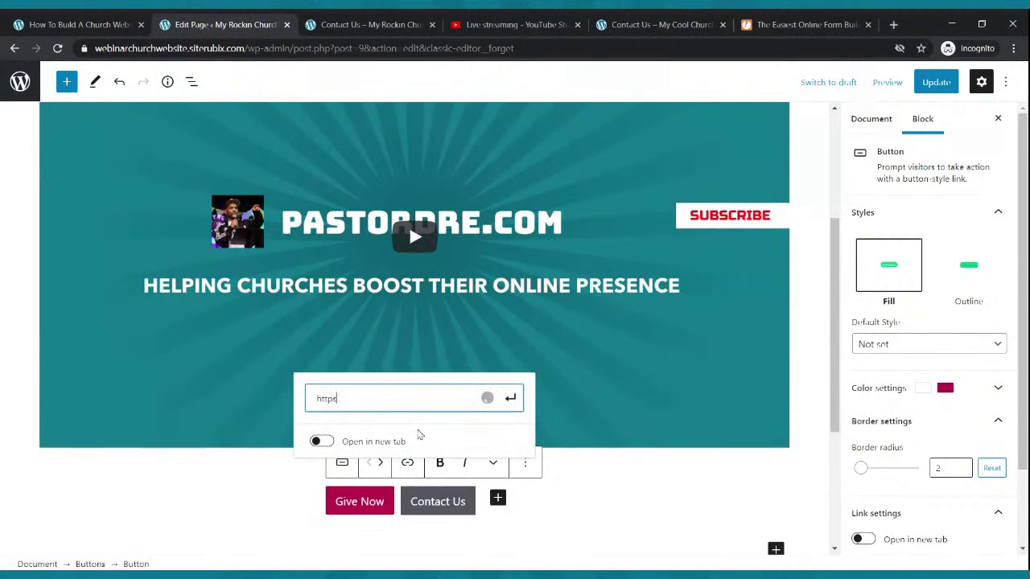
{"action": "type", "text": "://pa"}
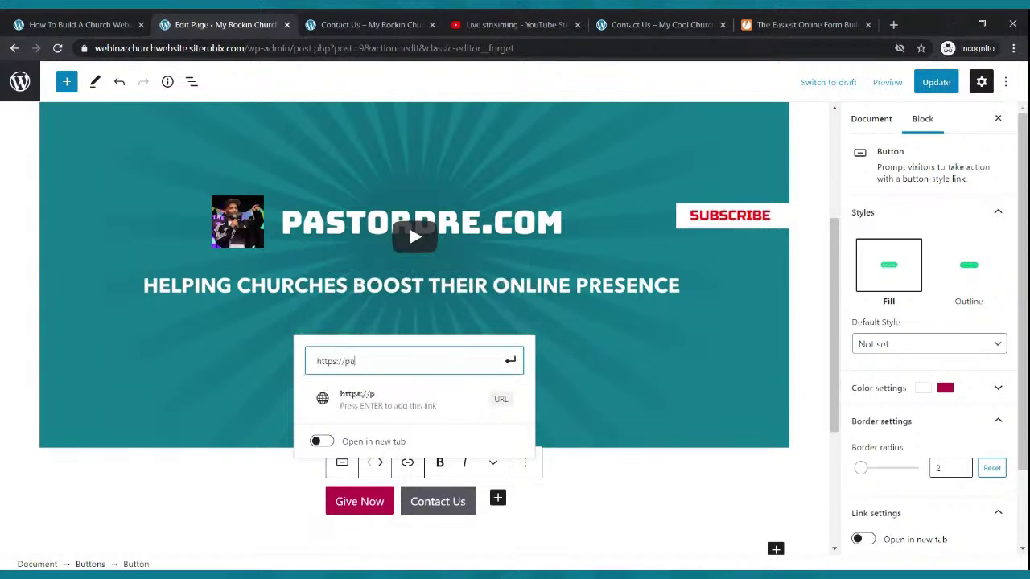
{"action": "type", "text": "ypal.com"}
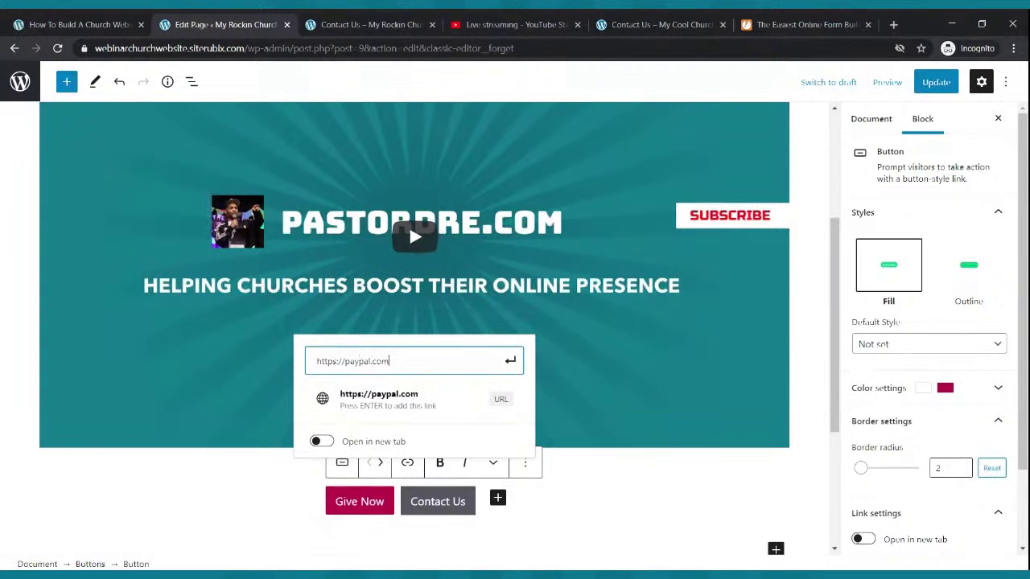
{"action": "left_click", "coordinate": [510, 363]}
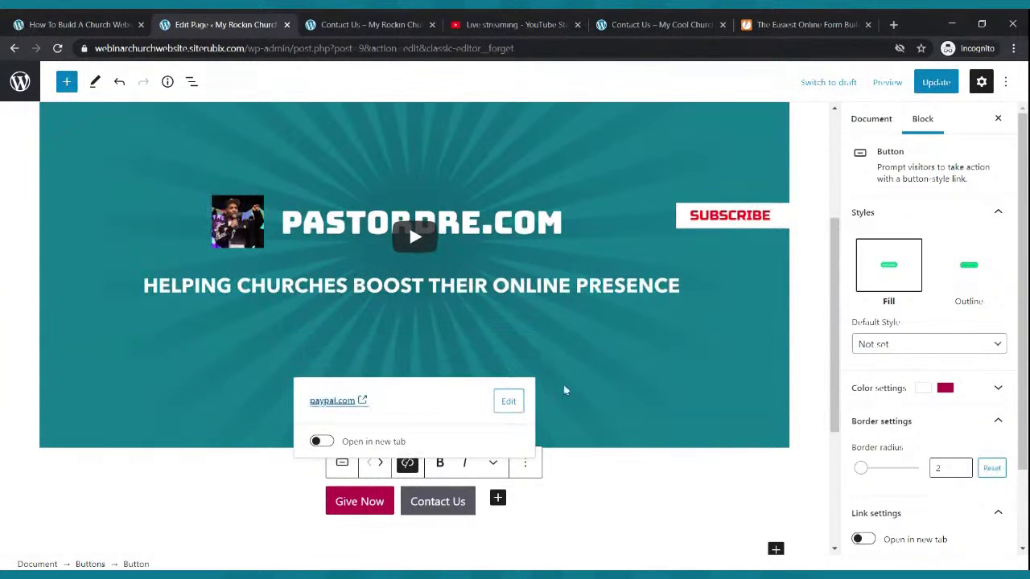
{"action": "left_click", "coordinate": [932, 82]}
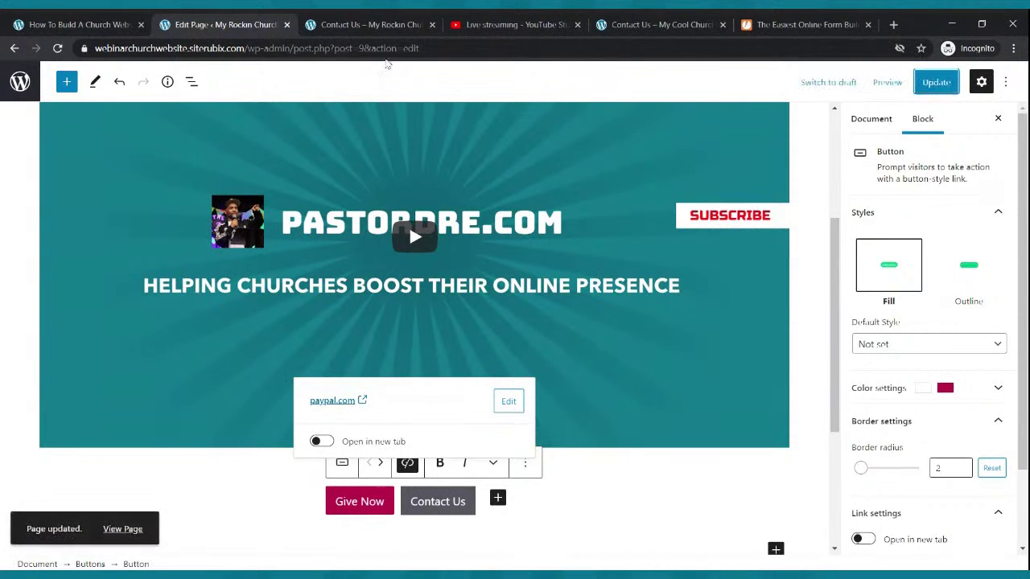
{"action": "left_click", "coordinate": [370, 24]}
{"action": "left_click", "coordinate": [173, 109]}
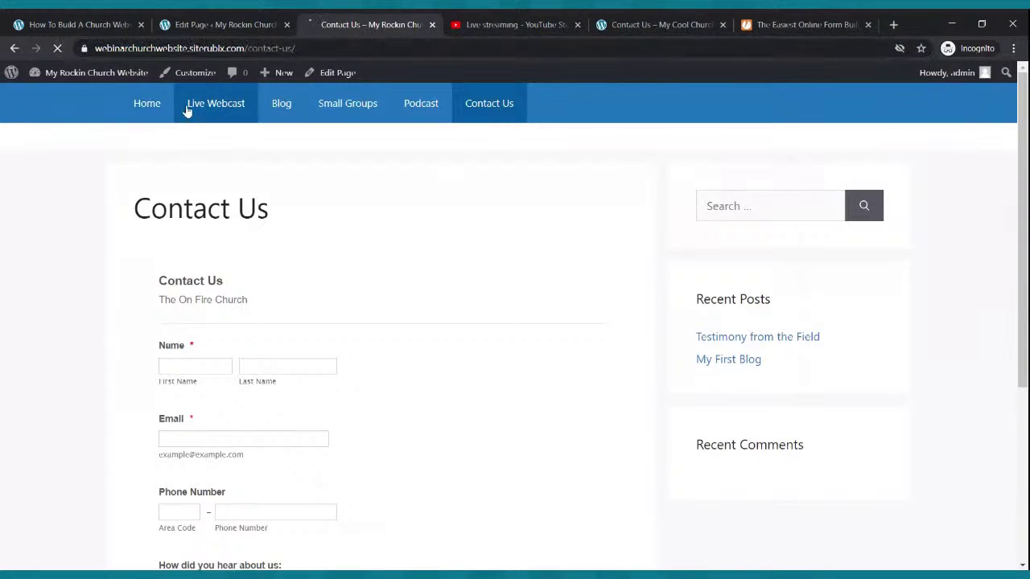
{"action": "scroll", "coordinate": [295, 168], "scroll_direction": "down", "scroll_amount": 2}
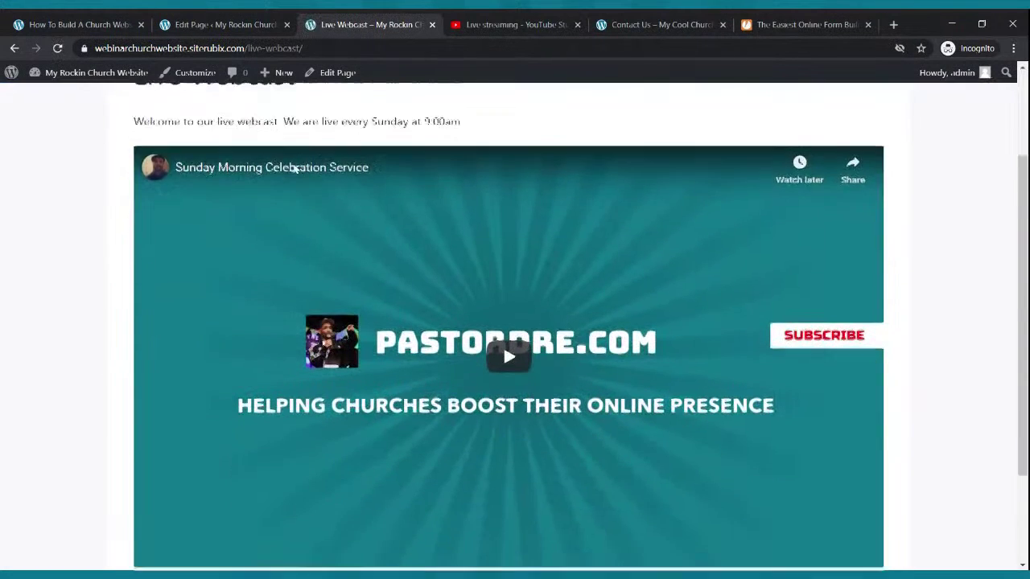
{"action": "scroll", "coordinate": [295, 167], "scroll_direction": "down", "scroll_amount": 2}
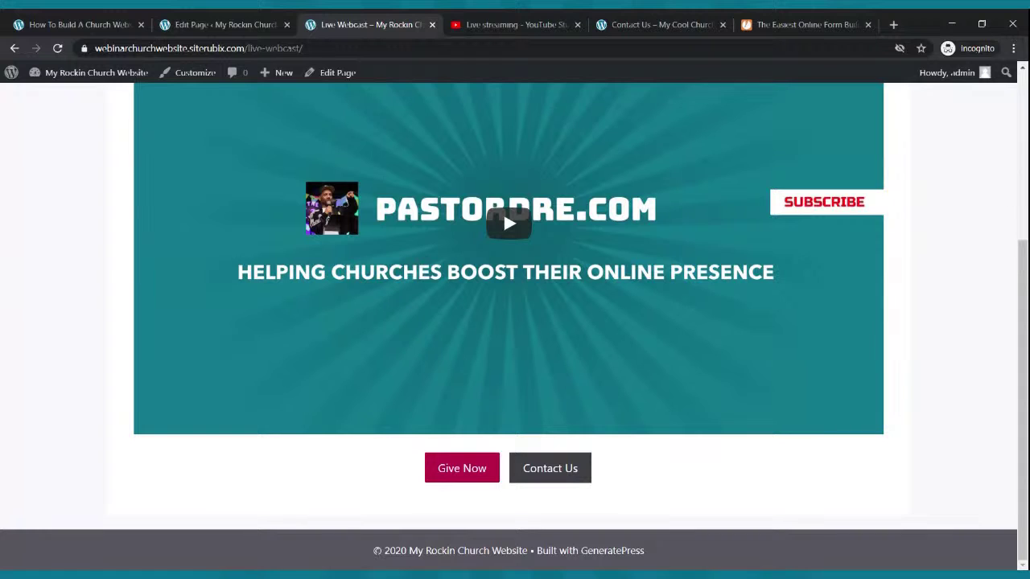
{"action": "left_click", "coordinate": [487, 478]}
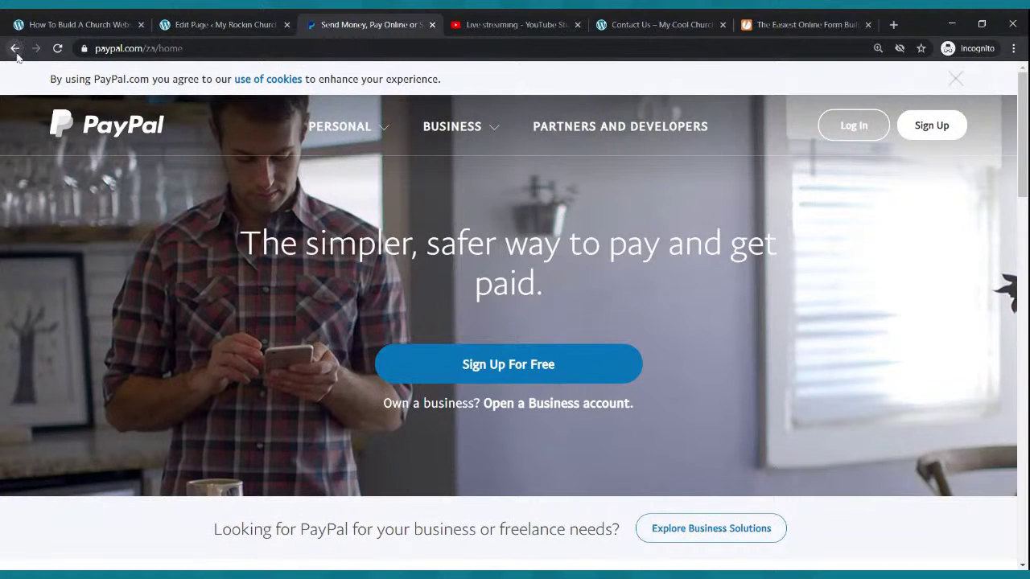
{"action": "left_click", "coordinate": [15, 49]}
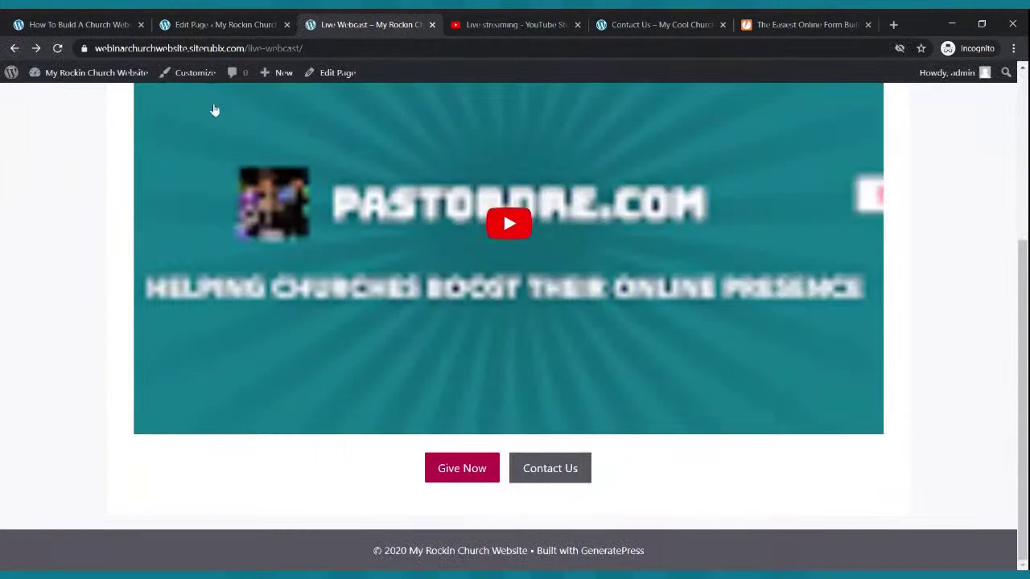
{"action": "left_click", "coordinate": [213, 23]}
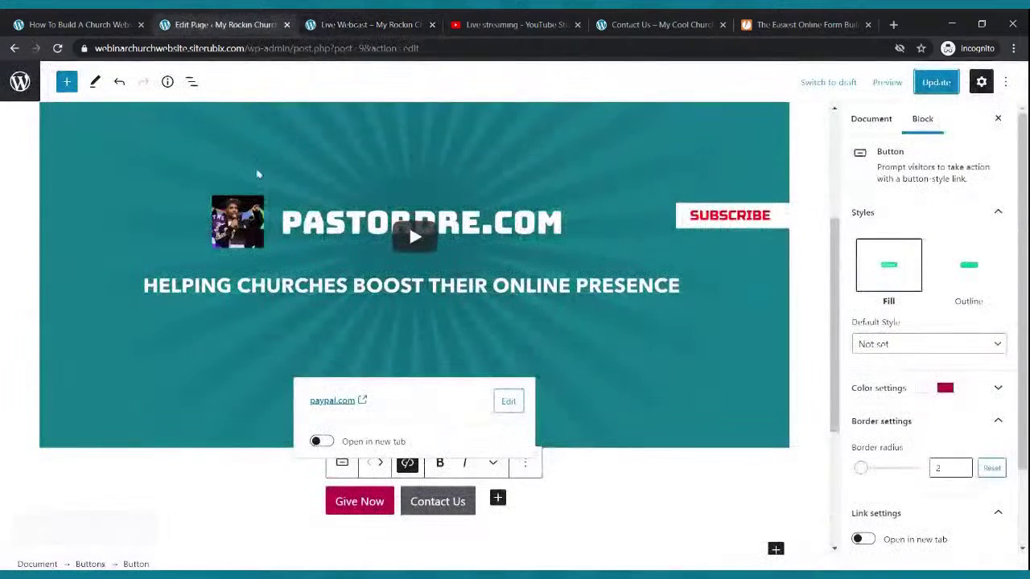
- Make both the Give Now and Contact Us links open in a new tab, then update the page
{"action": "left_click", "coordinate": [673, 512]}
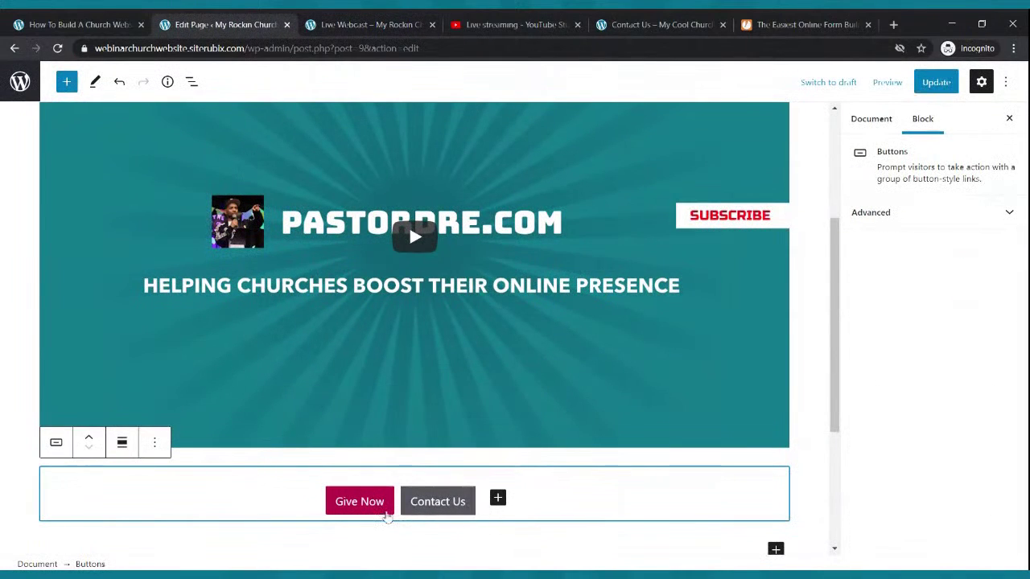
{"action": "left_click", "coordinate": [387, 515]}
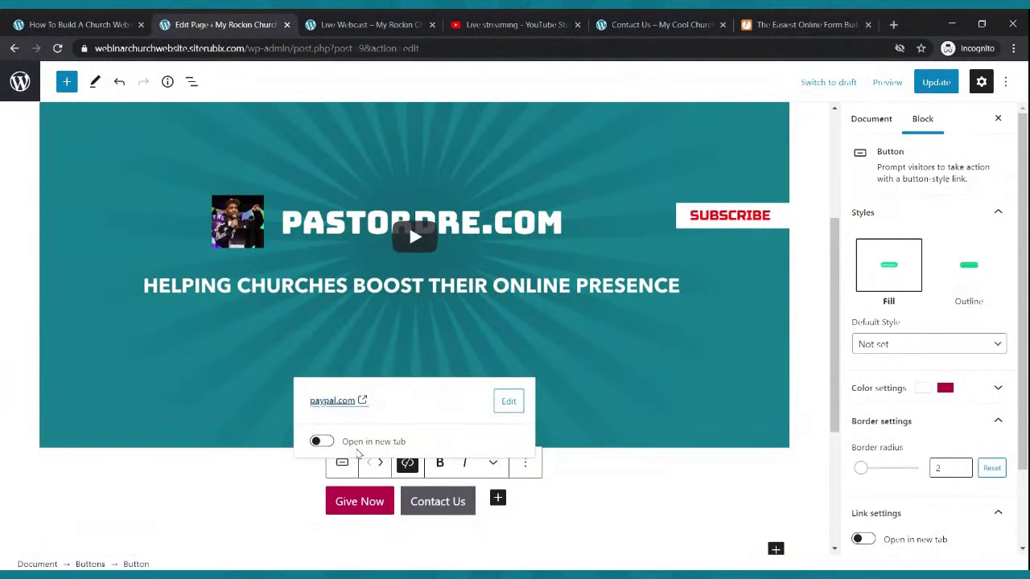
{"action": "left_click", "coordinate": [322, 441]}
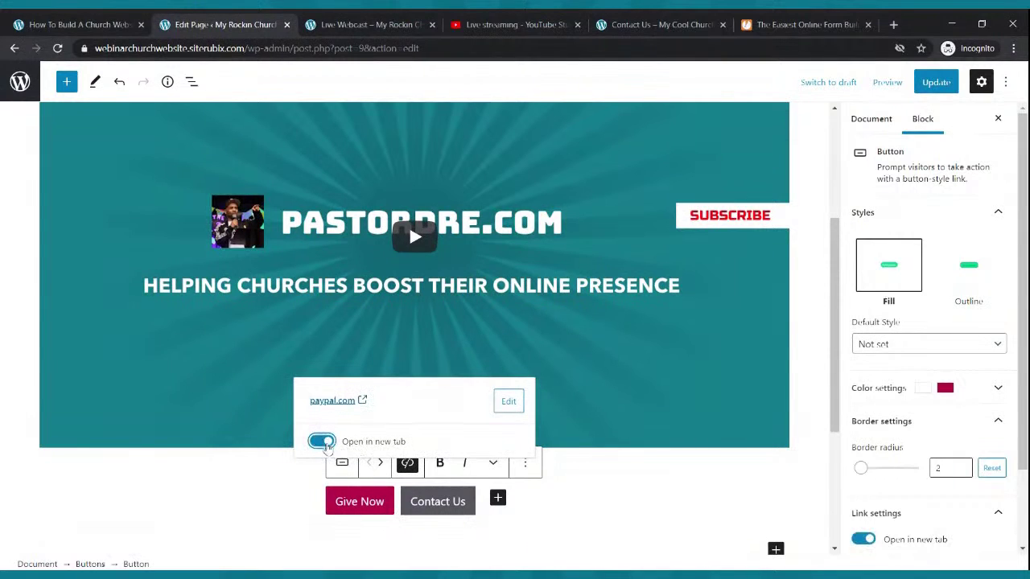
{"action": "left_click", "coordinate": [464, 517]}
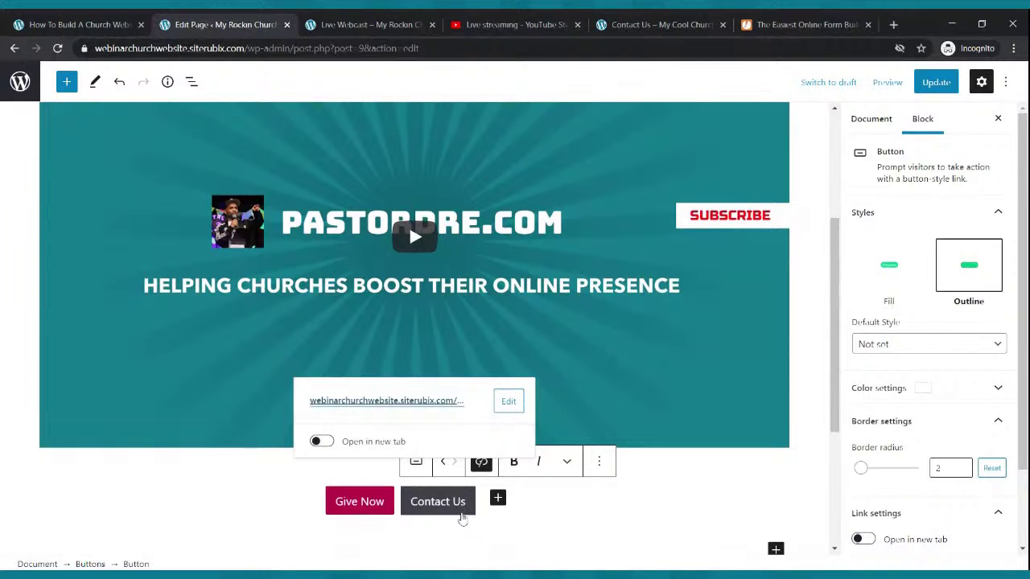
{"action": "left_click", "coordinate": [321, 442]}
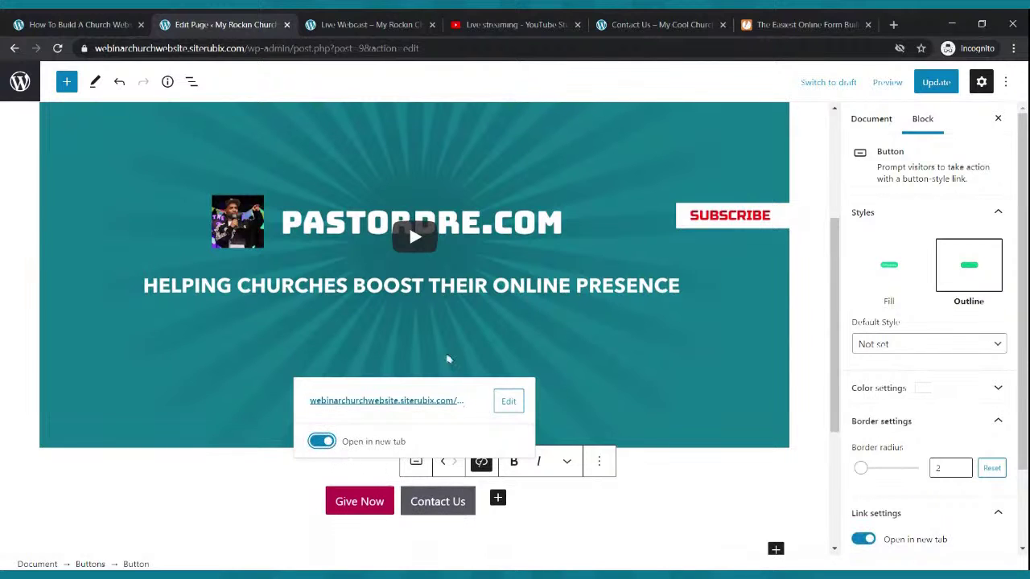
{"action": "left_click", "coordinate": [936, 78]}
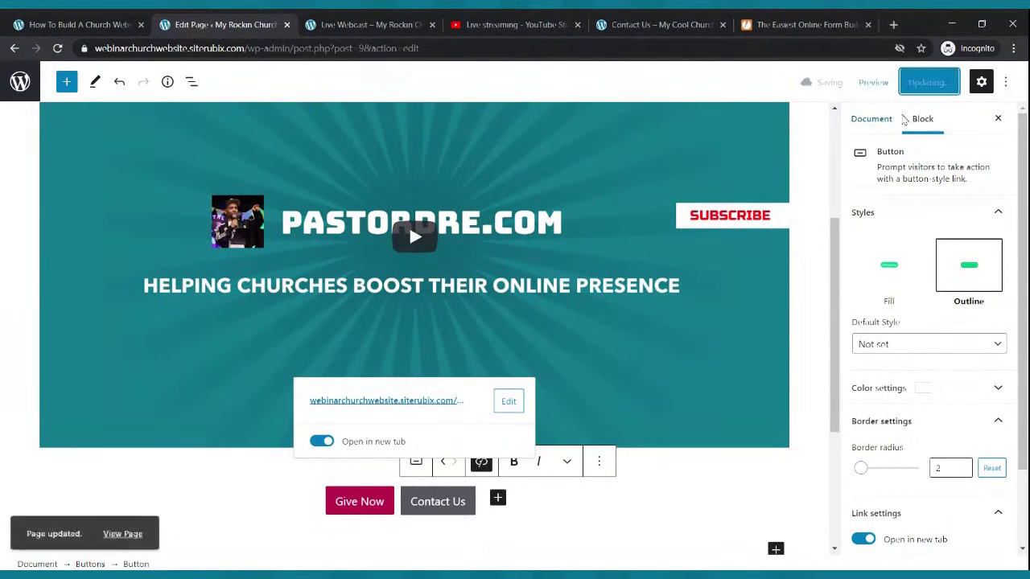
{"action": "left_click", "coordinate": [396, 21]}
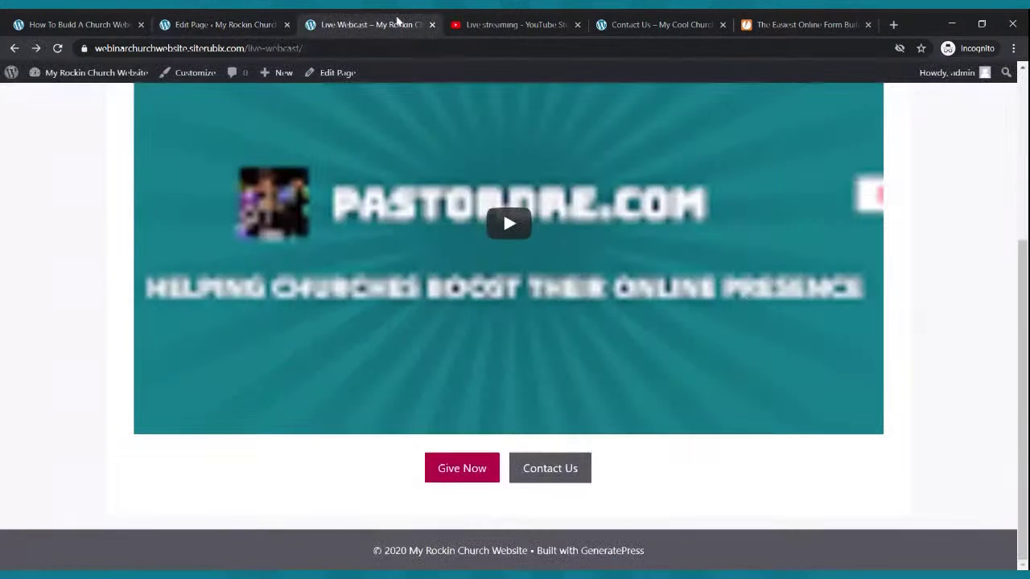
- Reload the live Live Webcast page and confirm Give Now opens PayPal in a new tab, then close it
{"action": "left_click", "coordinate": [57, 48]}
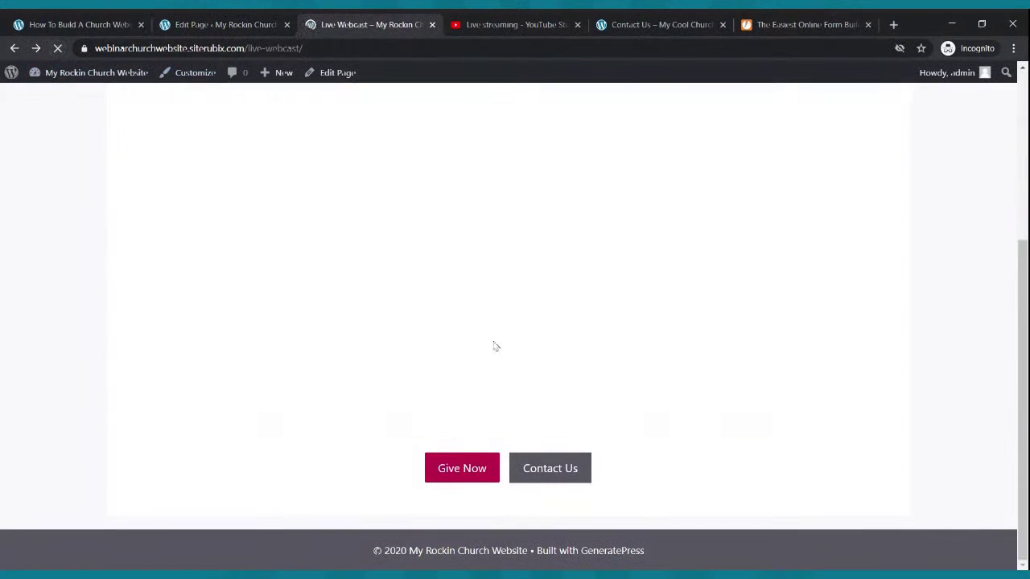
{"action": "scroll", "coordinate": [491, 346], "scroll_direction": "down", "scroll_amount": 3}
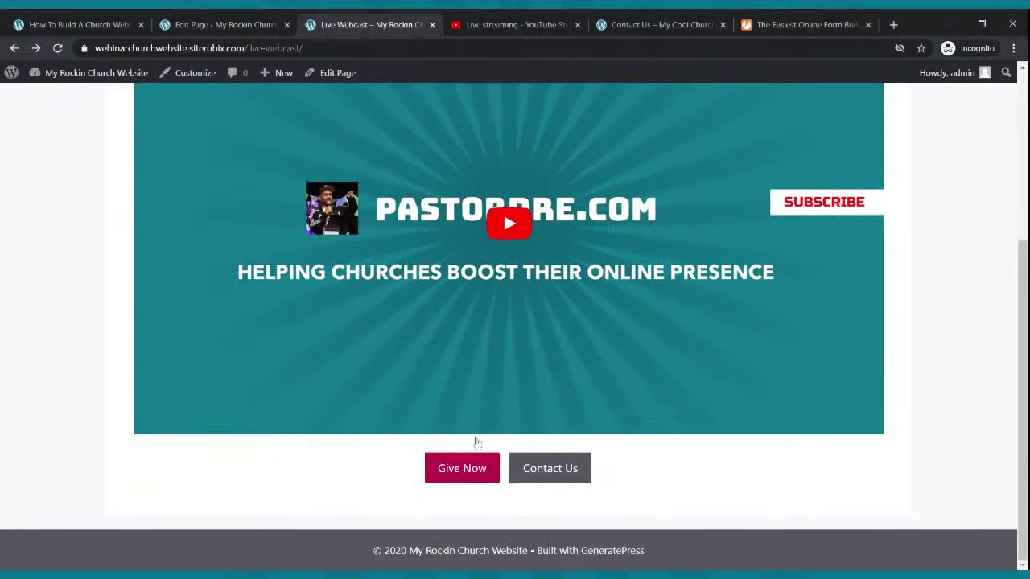
{"action": "left_click", "coordinate": [467, 468]}
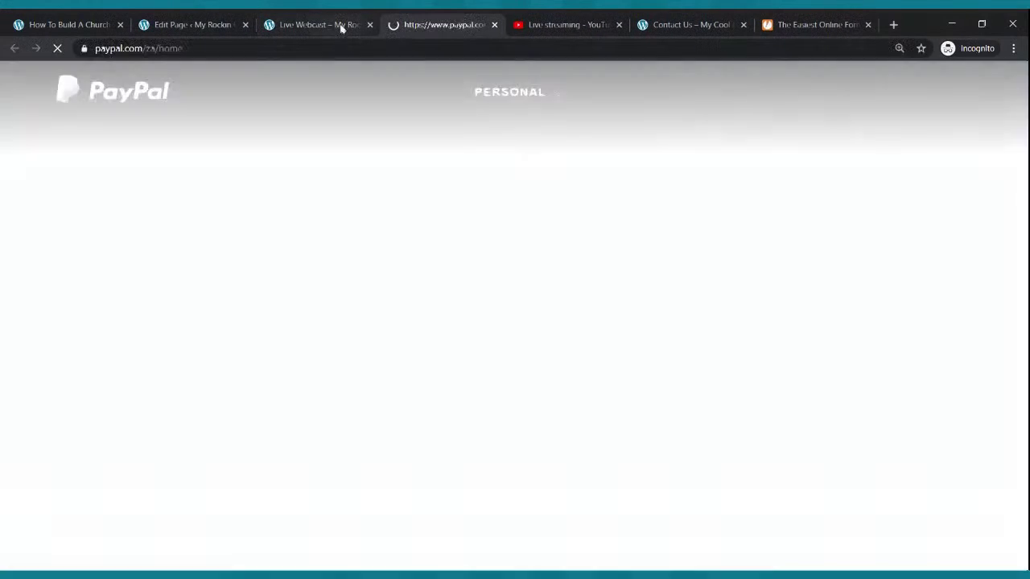
{"action": "left_click", "coordinate": [342, 27]}
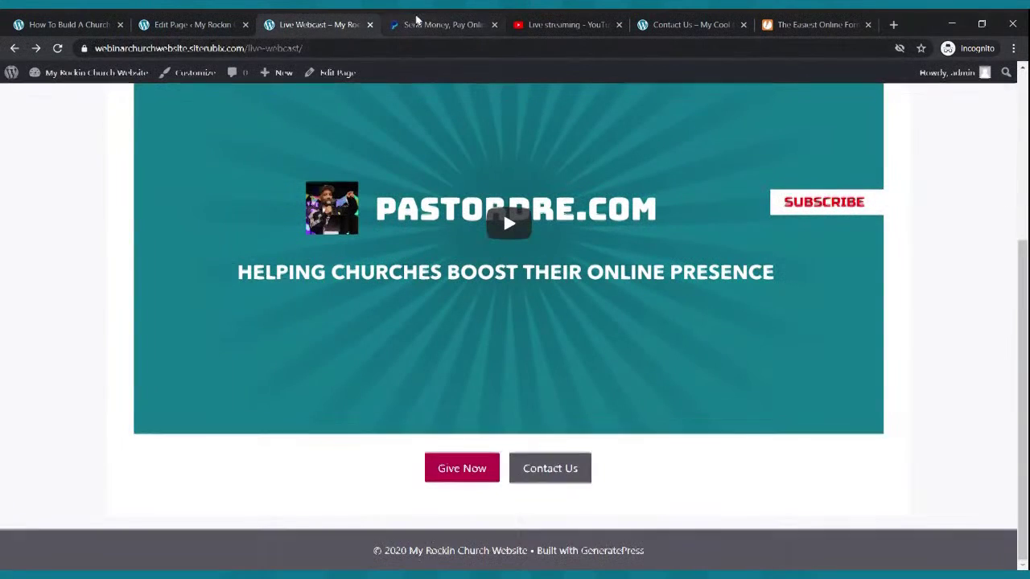
{"action": "left_click", "coordinate": [412, 23]}
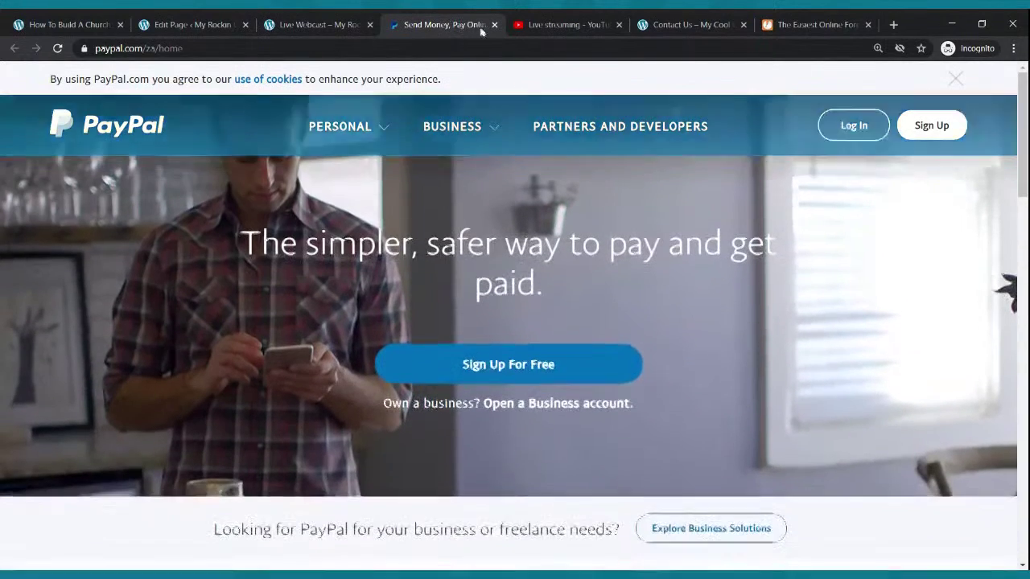
{"action": "left_click", "coordinate": [494, 25]}
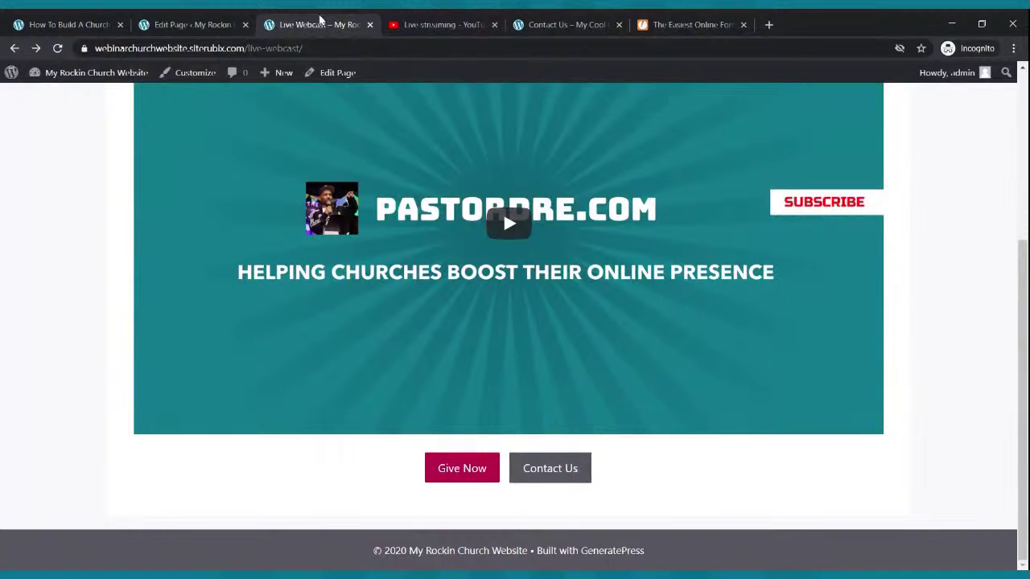
- Confirm Contact Us opens in a new tab, close it, and close the JotForm tab
{"action": "left_click", "coordinate": [535, 467]}
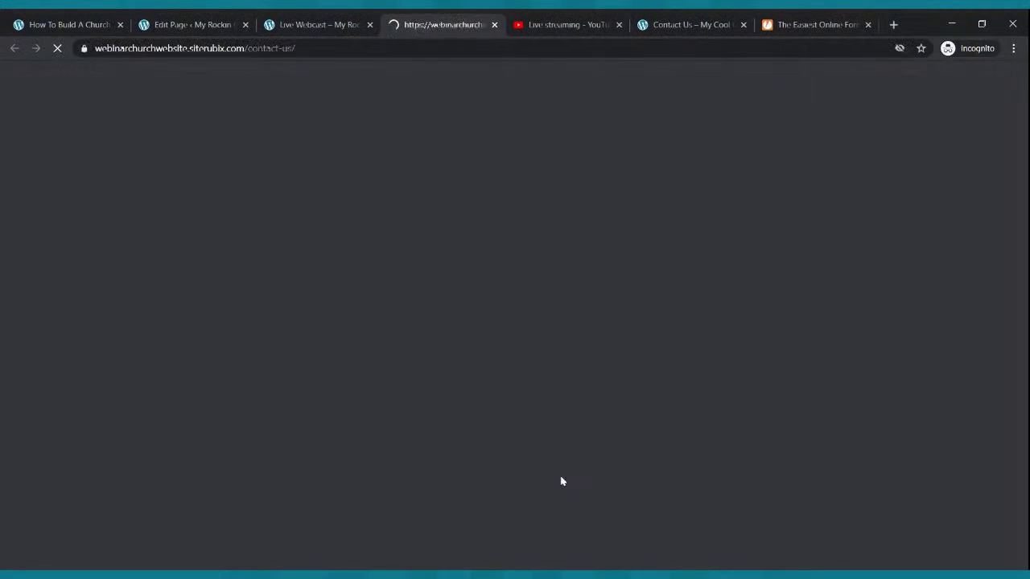
{"action": "left_click", "coordinate": [279, 21]}
{"action": "scroll", "coordinate": [423, 234], "scroll_direction": "up", "scroll_amount": 4}
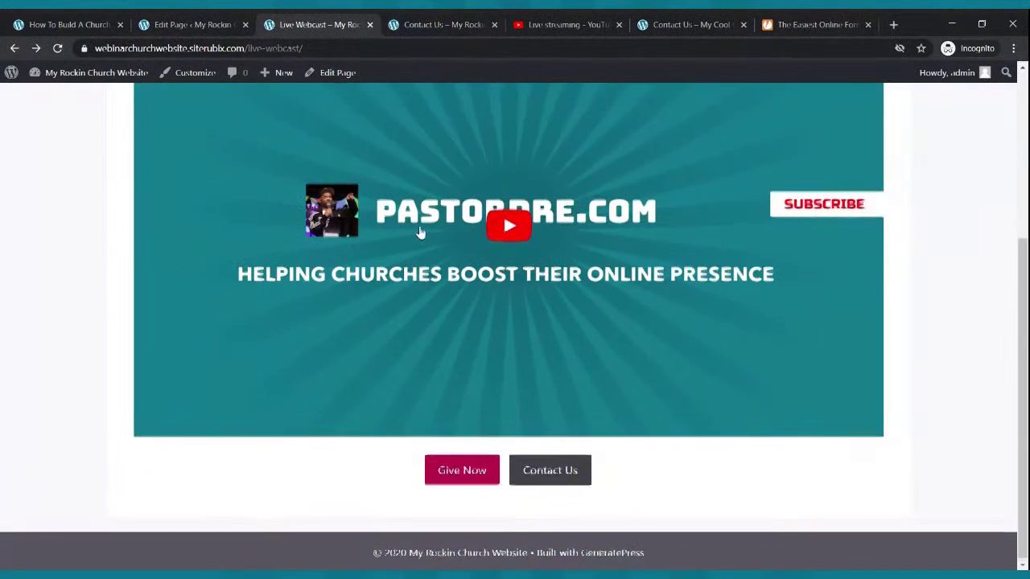
{"action": "left_click", "coordinate": [437, 27]}
{"action": "scroll", "coordinate": [321, 324], "scroll_direction": "down", "scroll_amount": 2}
{"action": "scroll", "coordinate": [320, 327], "scroll_direction": "up", "scroll_amount": 1}
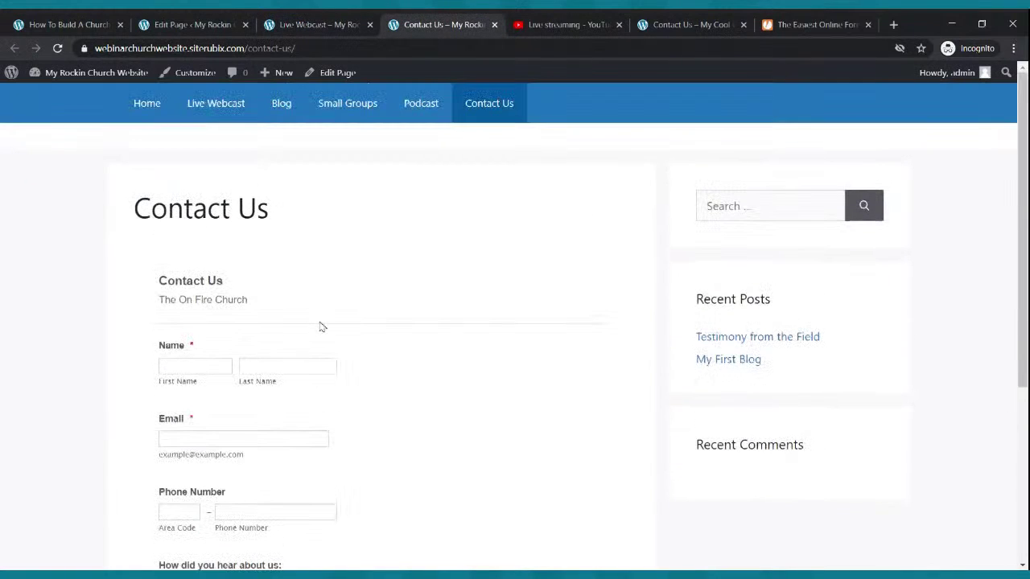
{"action": "left_click", "coordinate": [495, 25]}
{"action": "scroll", "coordinate": [402, 191], "scroll_direction": "up", "scroll_amount": 1}
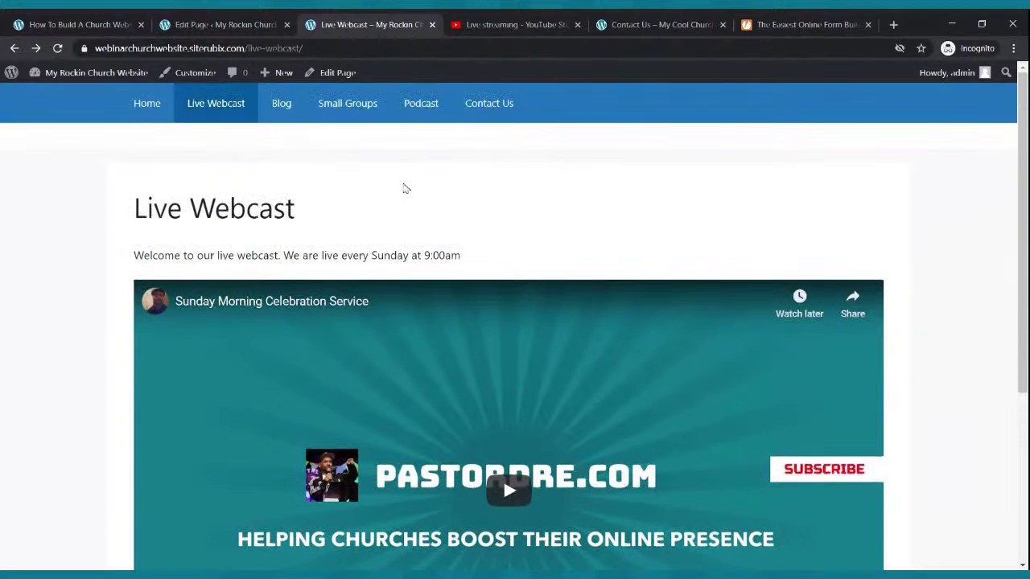
{"action": "left_click", "coordinate": [801, 25]}
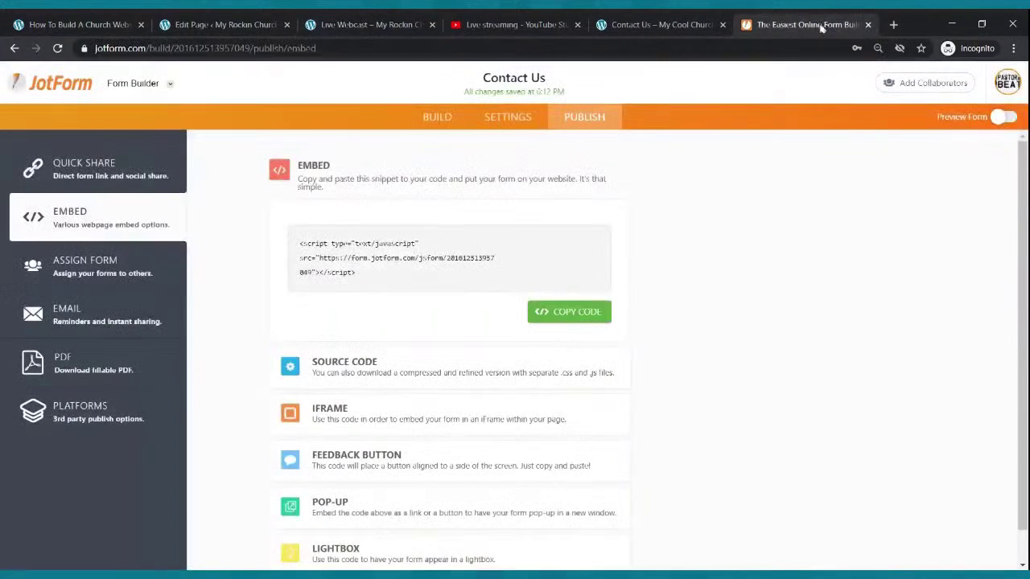
{"action": "left_click", "coordinate": [867, 25]}
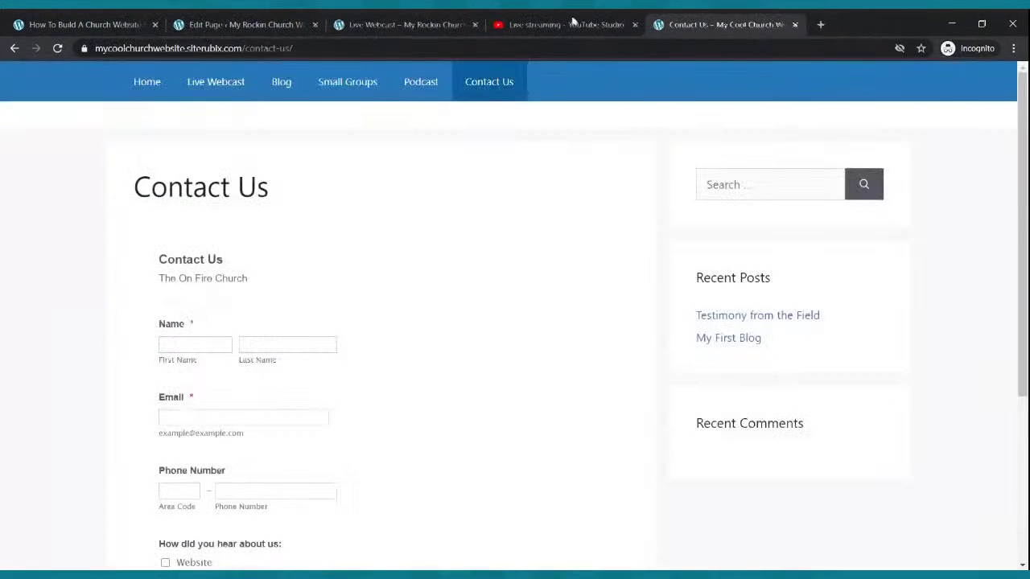
- Show the published Live Webcast page with the Sunday Morning Celebration Service video
{"action": "left_click", "coordinate": [373, 23]}
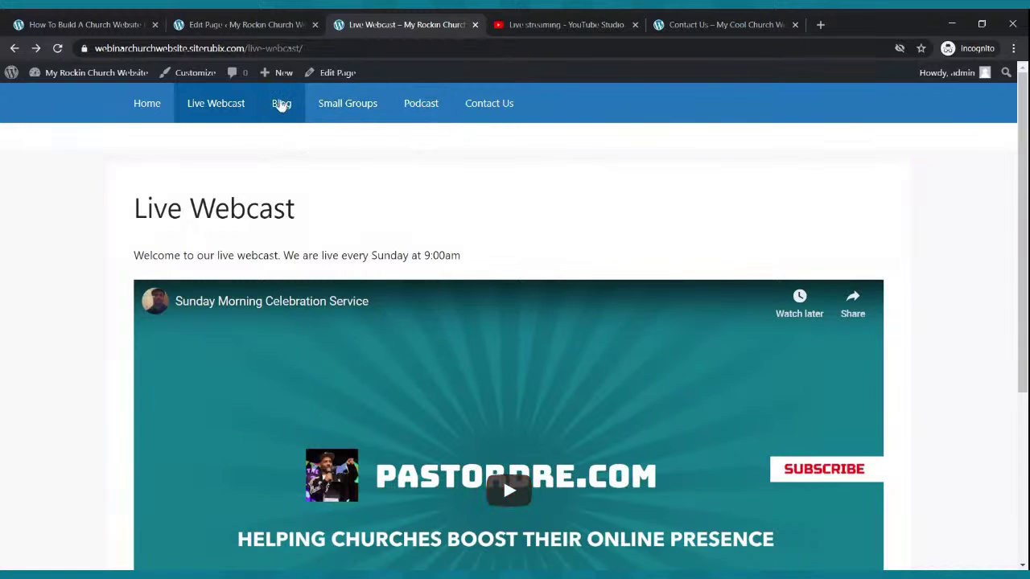
{"action": "left_click", "coordinate": [322, 104]}
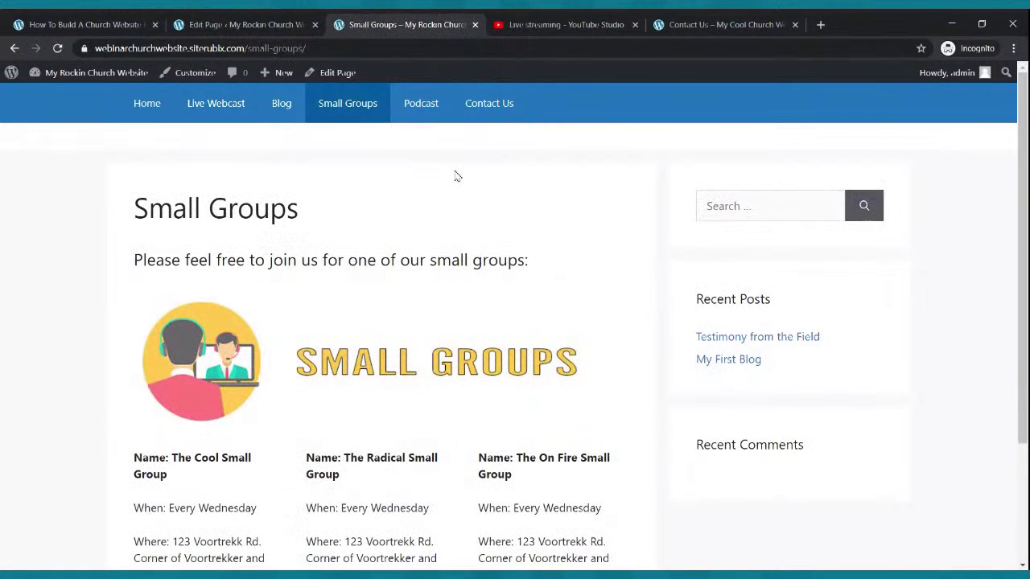
{"action": "left_click", "coordinate": [417, 103]}
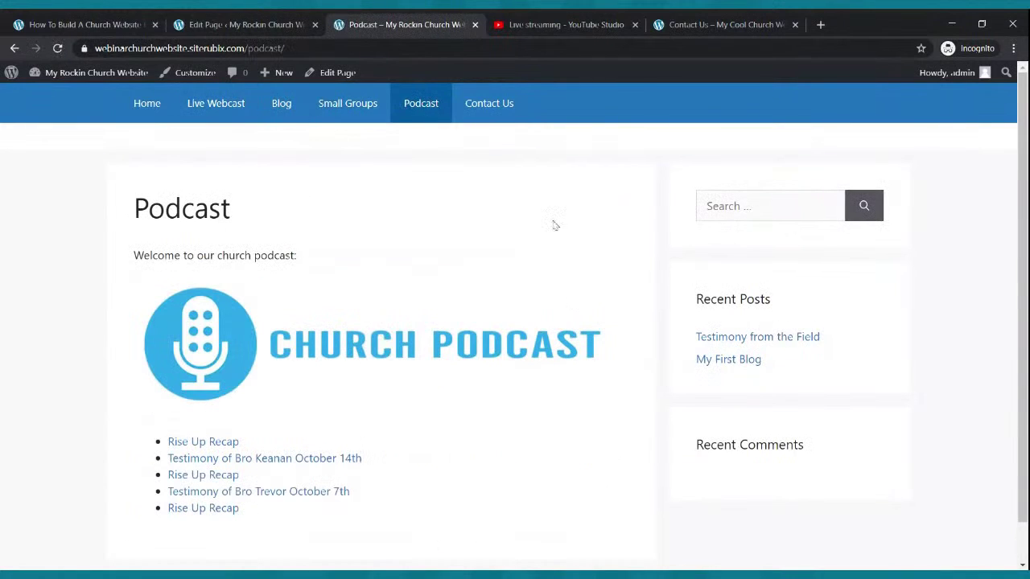
{"action": "left_click", "coordinate": [499, 108]}
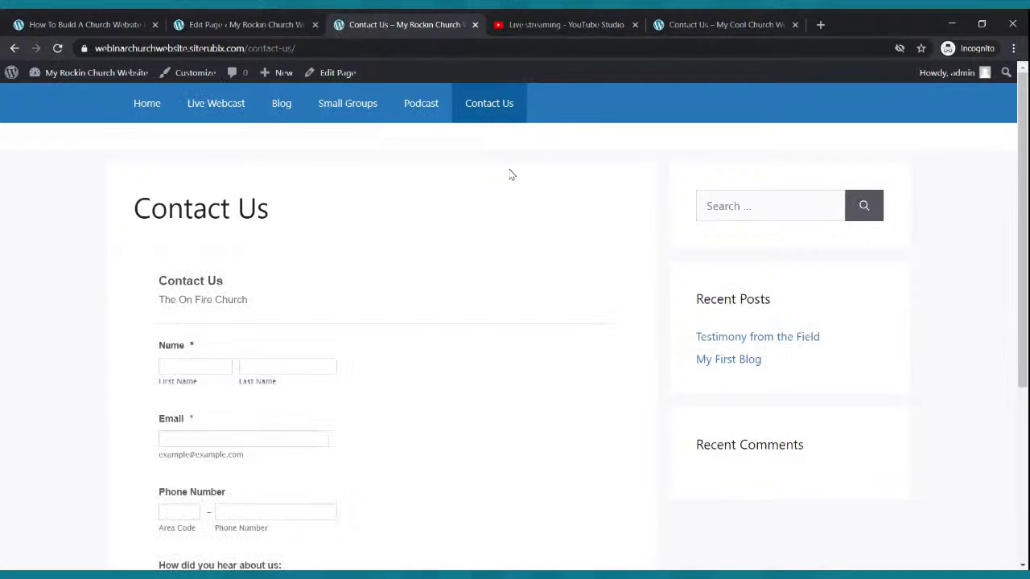
{"action": "left_click", "coordinate": [240, 105]}
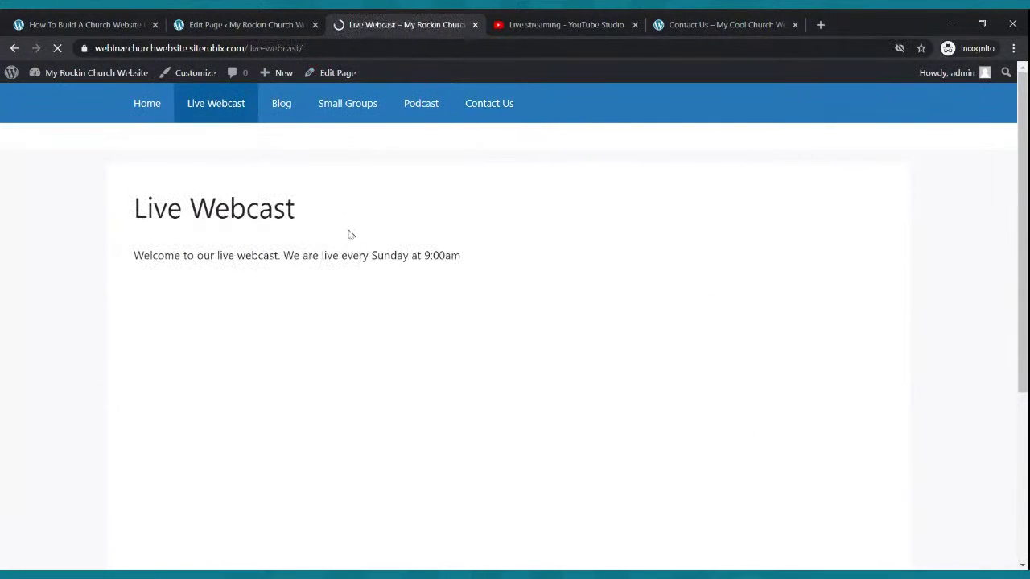
{"action": "scroll", "coordinate": [352, 234], "scroll_direction": "down", "scroll_amount": 4}
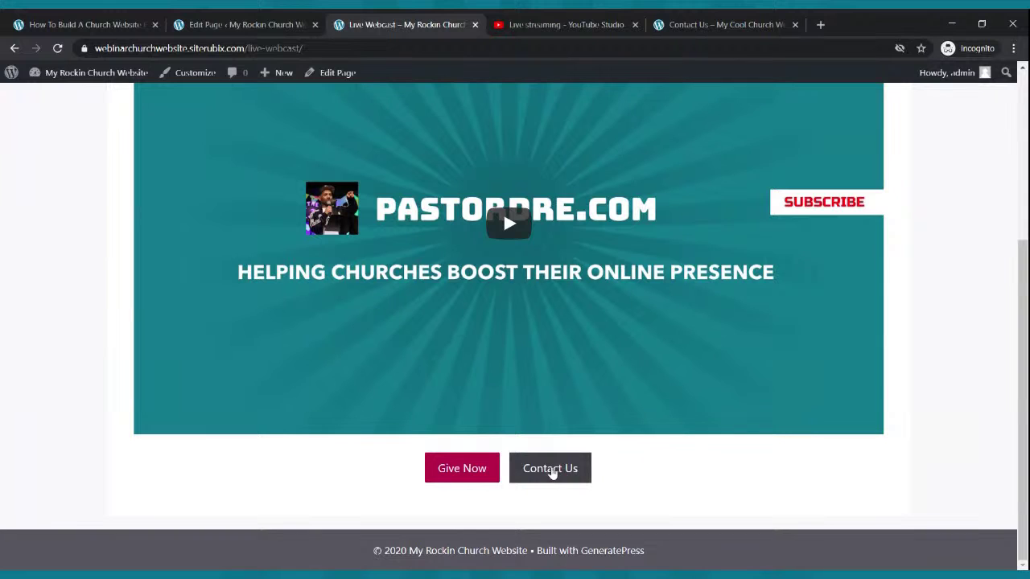
{"action": "scroll", "coordinate": [385, 315], "scroll_direction": "up", "scroll_amount": 5}
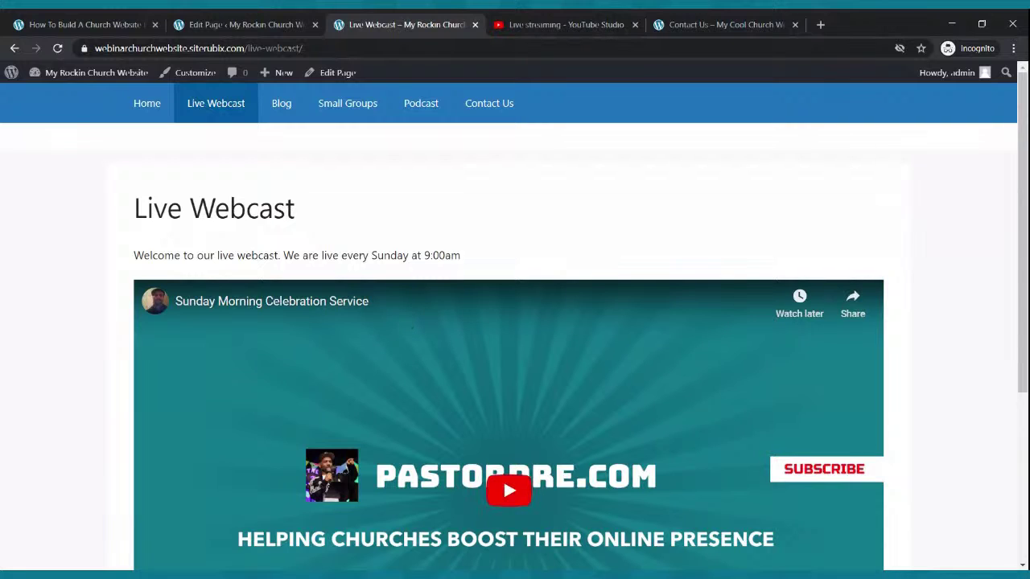
{"action": "left_click", "coordinate": [147, 106]}
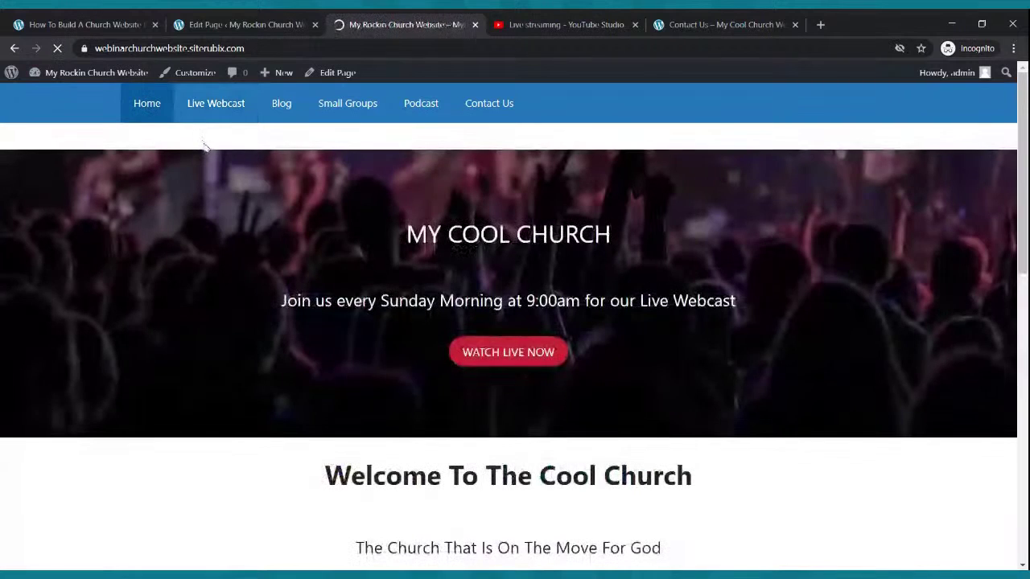
{"action": "left_click", "coordinate": [510, 367]}
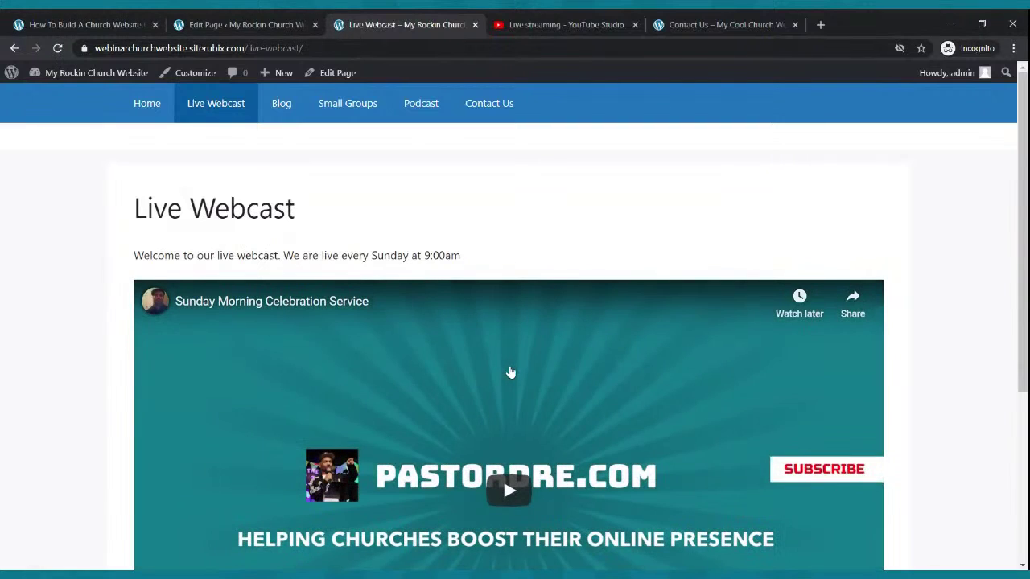
{"action": "scroll", "coordinate": [510, 373], "scroll_direction": "down", "scroll_amount": 3}
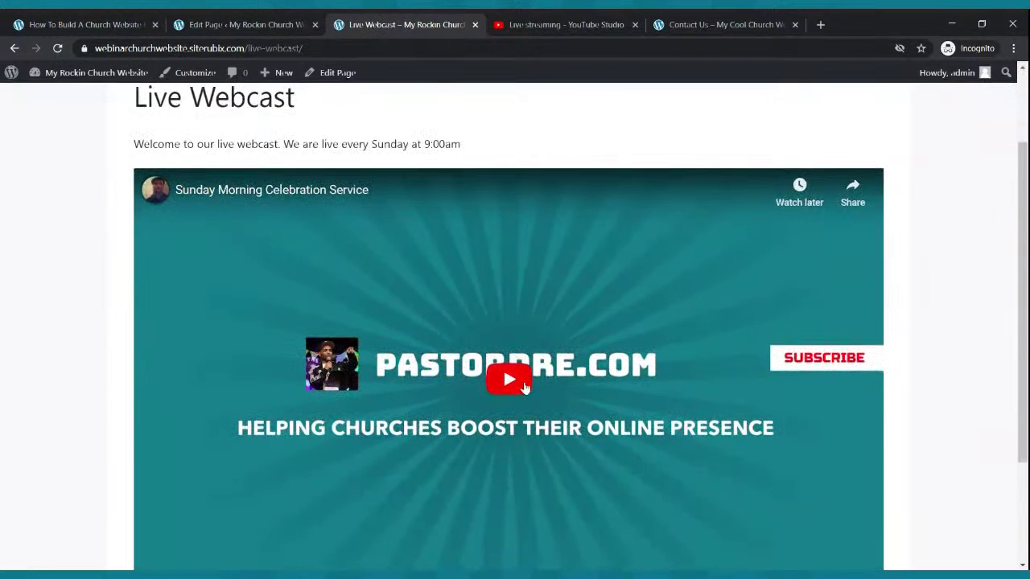
{"action": "scroll", "coordinate": [525, 389], "scroll_direction": "up", "scroll_amount": 2}
{"action": "scroll", "coordinate": [527, 424], "scroll_direction": "up", "scroll_amount": 2}
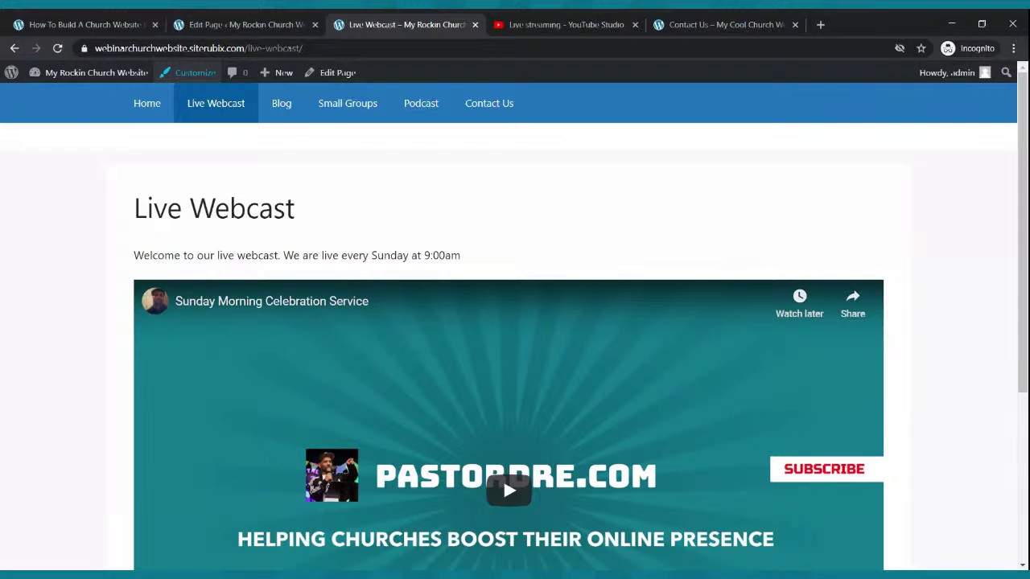
{"action": "left_click", "coordinate": [152, 108]}
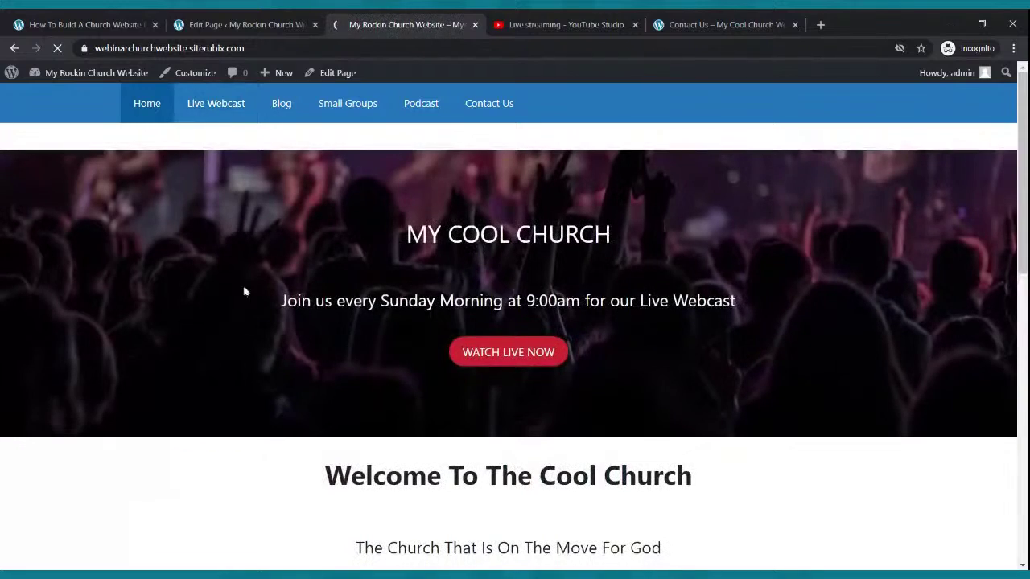
- Browse the live site's Small Groups and Podcast pages, ending on the Contact Us form page
{"action": "scroll", "coordinate": [538, 364], "scroll_direction": "down", "scroll_amount": 3}
{"action": "scroll", "coordinate": [538, 365], "scroll_direction": "up", "scroll_amount": 2}
{"action": "scroll", "coordinate": [538, 364], "scroll_direction": "down", "scroll_amount": 2}
{"action": "left_click", "coordinate": [522, 412]}
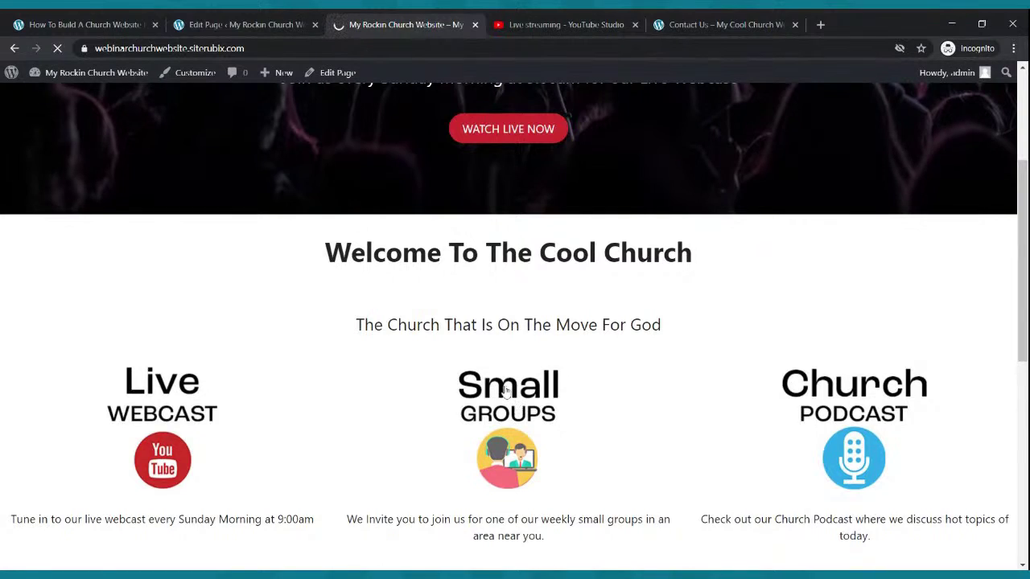
{"action": "scroll", "coordinate": [502, 387], "scroll_direction": "down", "scroll_amount": 2}
{"action": "scroll", "coordinate": [499, 381], "scroll_direction": "up", "scroll_amount": 2}
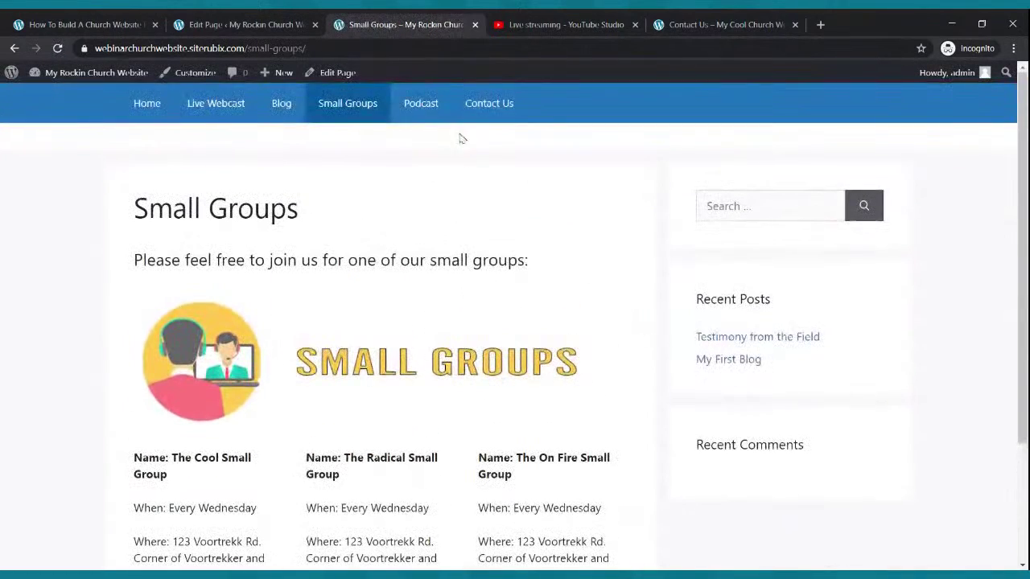
{"action": "left_click", "coordinate": [427, 106]}
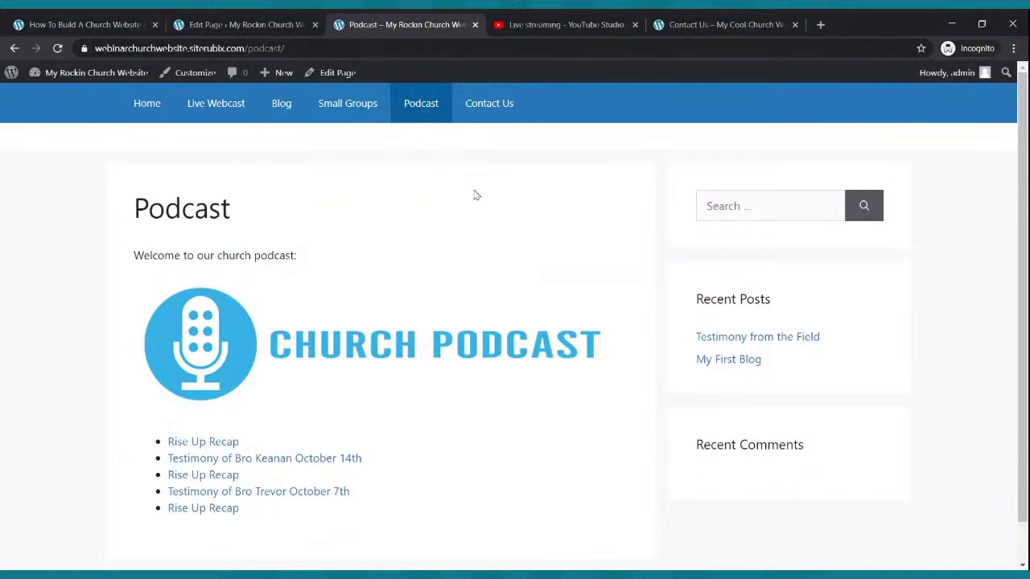
{"action": "scroll", "coordinate": [476, 195], "scroll_direction": "down", "scroll_amount": 2}
{"action": "scroll", "coordinate": [475, 186], "scroll_direction": "up", "scroll_amount": 2}
{"action": "left_click", "coordinate": [476, 115]}
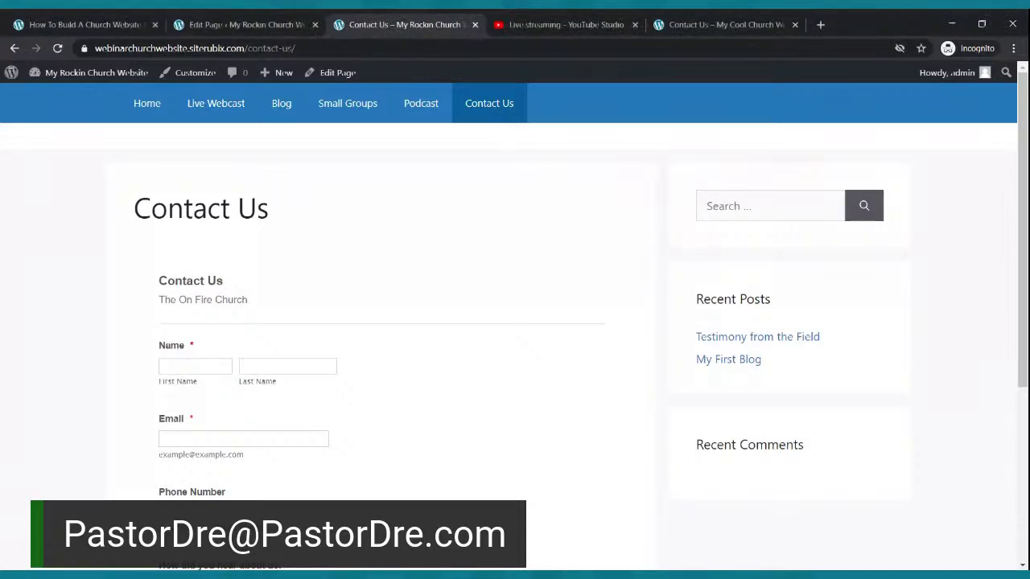
{"action": "left_click", "coordinate": [146, 103]}
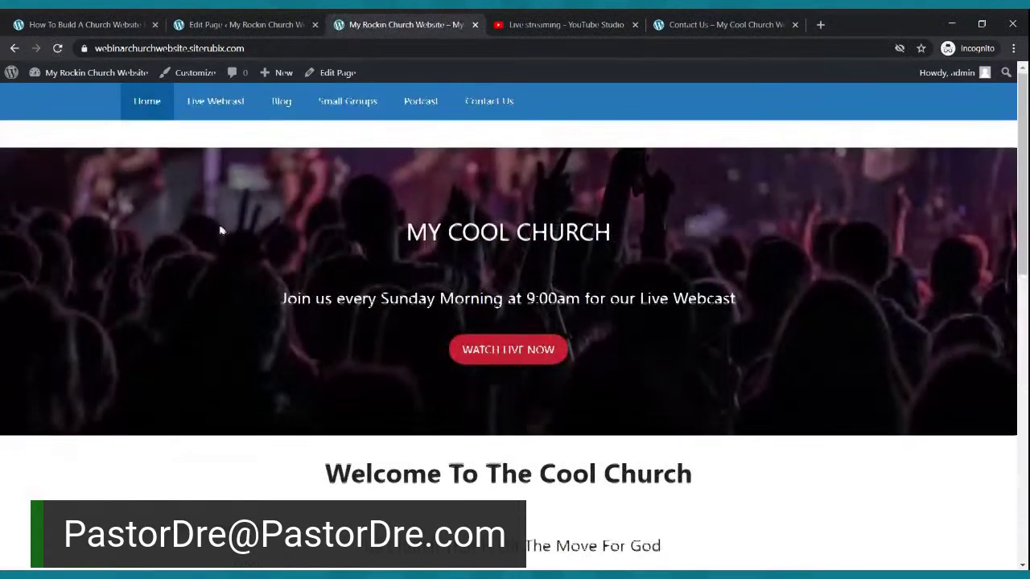
{"action": "scroll", "coordinate": [214, 232], "scroll_direction": "down", "scroll_amount": 10}
{"action": "scroll", "coordinate": [226, 232], "scroll_direction": "up", "scroll_amount": 10}
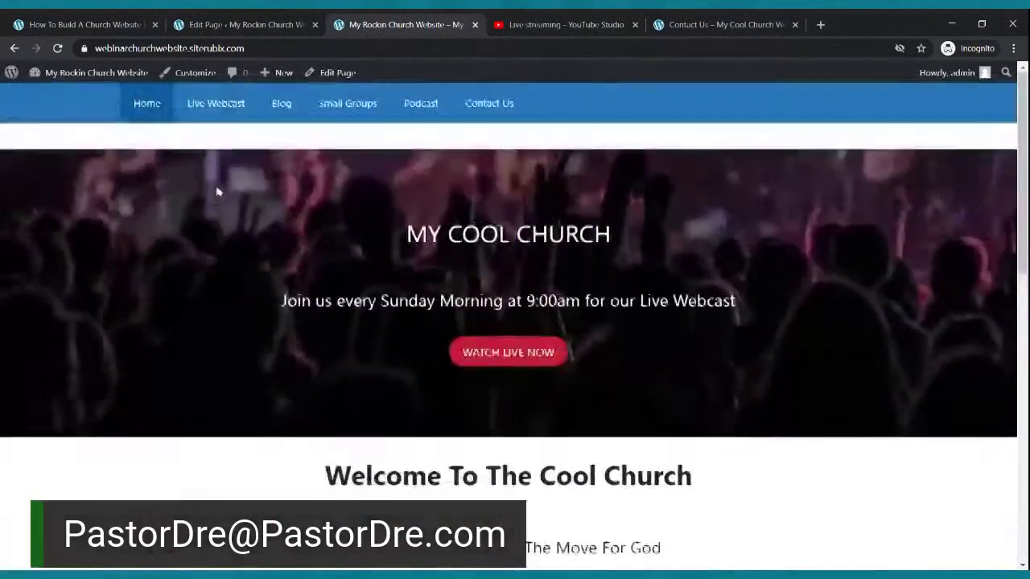
{"action": "left_click", "coordinate": [197, 112]}
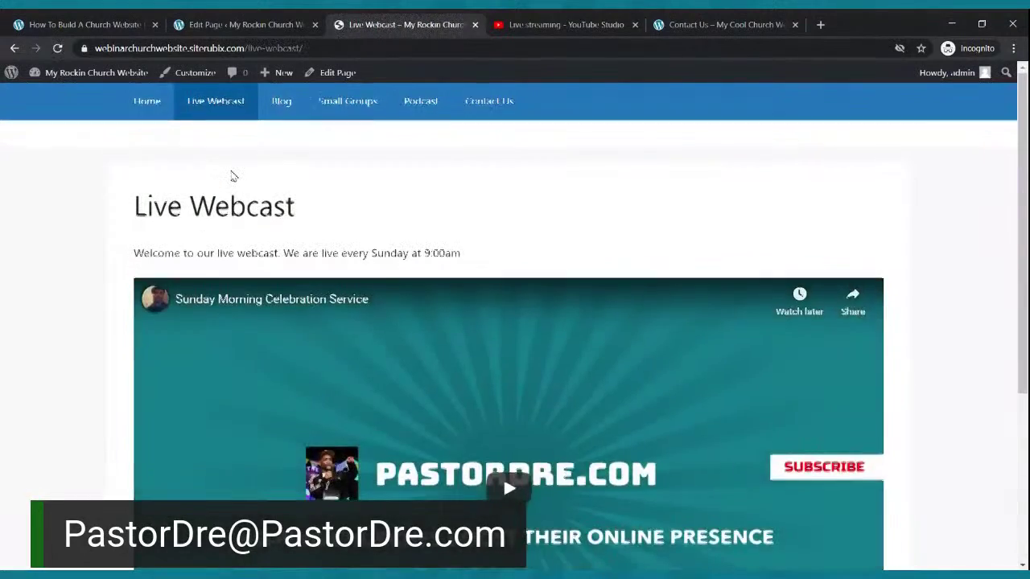
{"action": "scroll", "coordinate": [231, 178], "scroll_direction": "down", "scroll_amount": 3}
{"action": "scroll", "coordinate": [231, 173], "scroll_direction": "up", "scroll_amount": 3}
{"action": "left_click", "coordinate": [287, 114]}
{"action": "scroll", "coordinate": [315, 214], "scroll_direction": "down", "scroll_amount": 2}
{"action": "scroll", "coordinate": [315, 214], "scroll_direction": "up", "scroll_amount": 2}
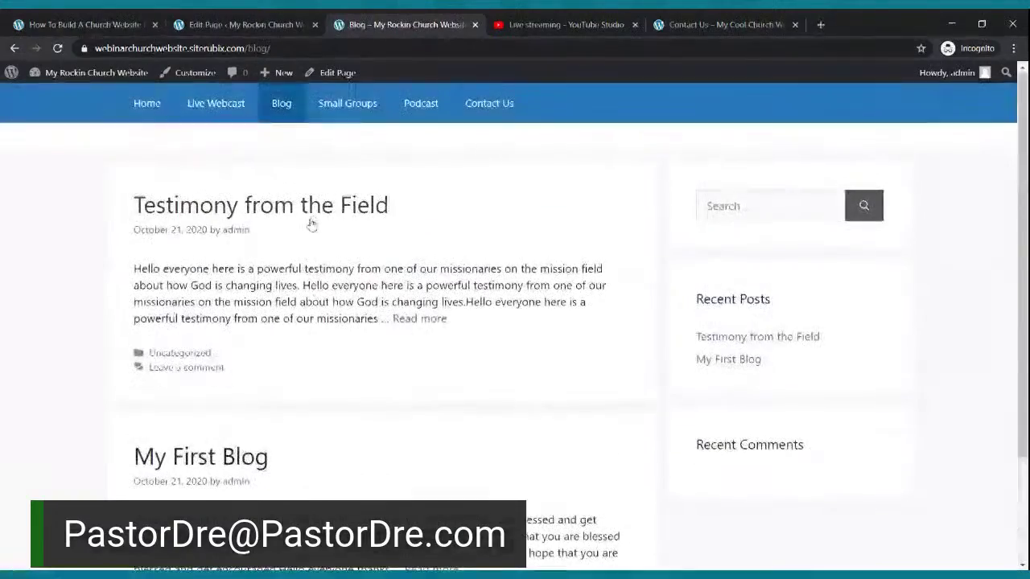
{"action": "left_click", "coordinate": [346, 107]}
{"action": "scroll", "coordinate": [342, 148], "scroll_direction": "down", "scroll_amount": 2}
{"action": "scroll", "coordinate": [342, 149], "scroll_direction": "up", "scroll_amount": 2}
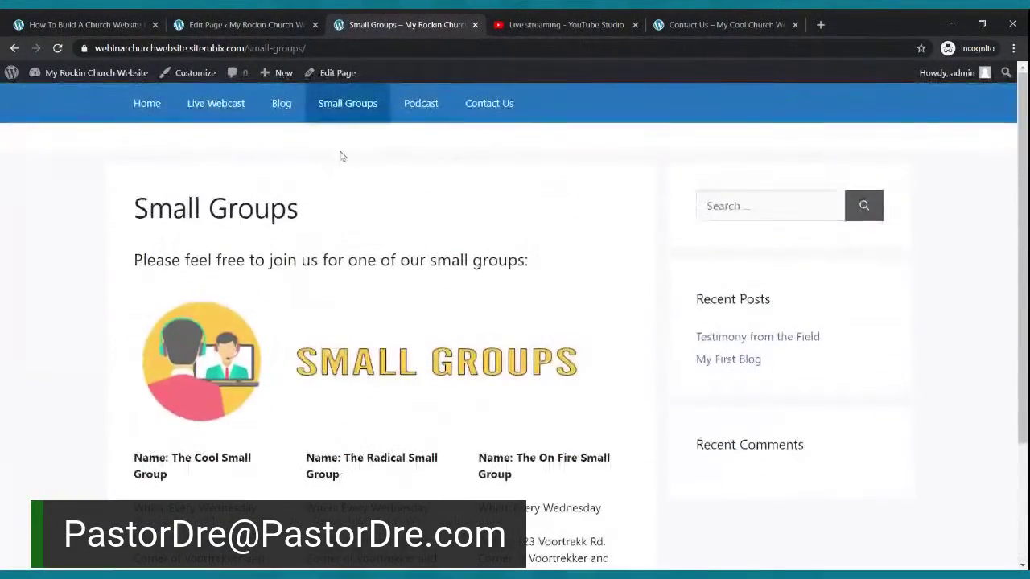
{"action": "left_click", "coordinate": [410, 109]}
{"action": "scroll", "coordinate": [485, 194], "scroll_direction": "down", "scroll_amount": 1}
{"action": "scroll", "coordinate": [486, 193], "scroll_direction": "up", "scroll_amount": 1}
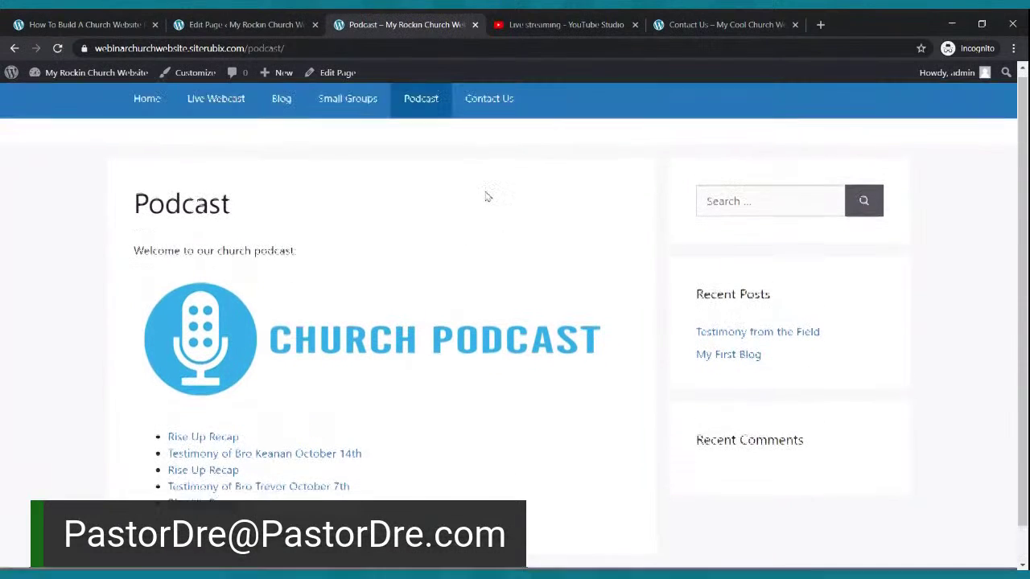
{"action": "left_click", "coordinate": [503, 112]}
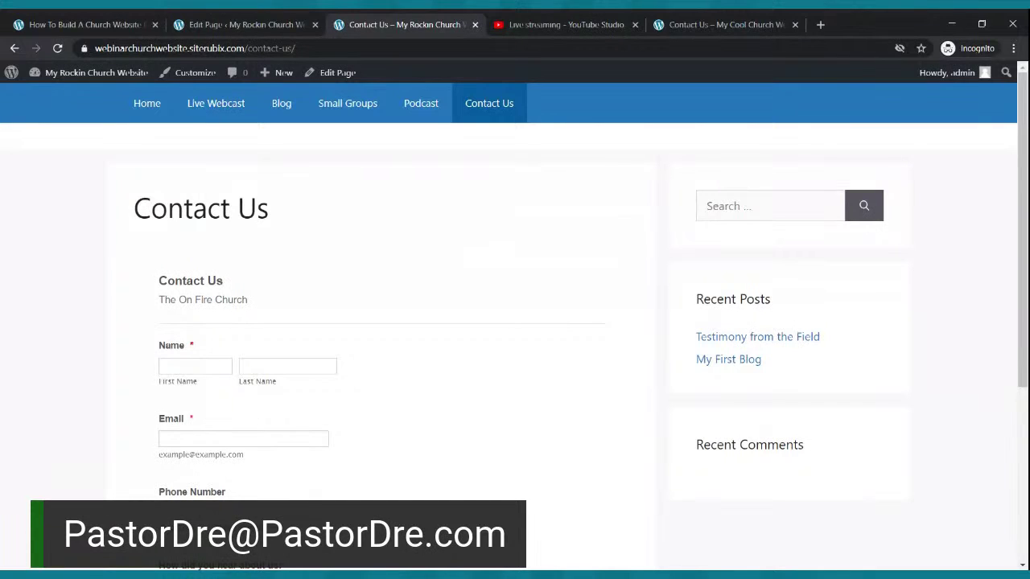
{"action": "key", "text": "alt+Tab"}
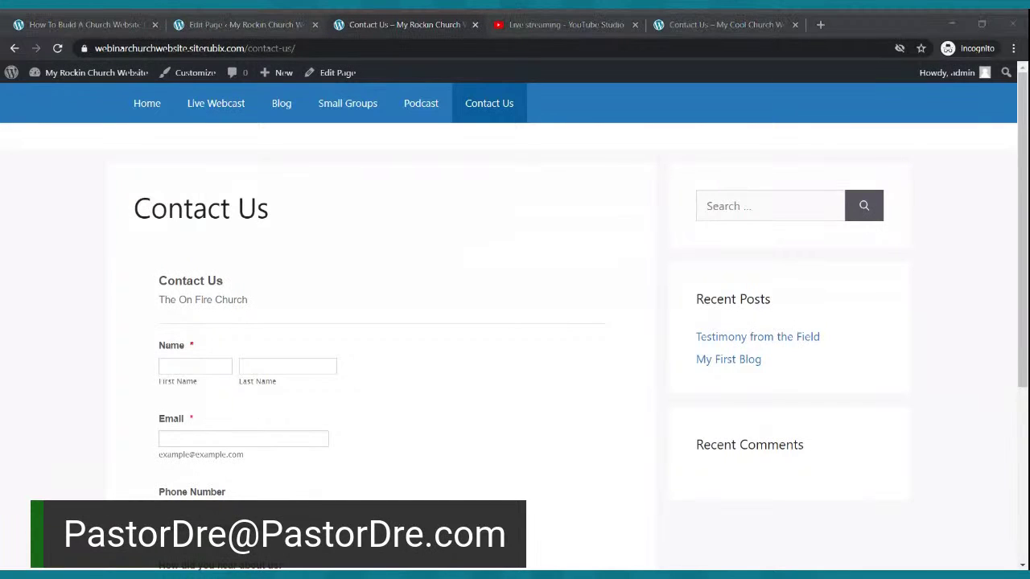